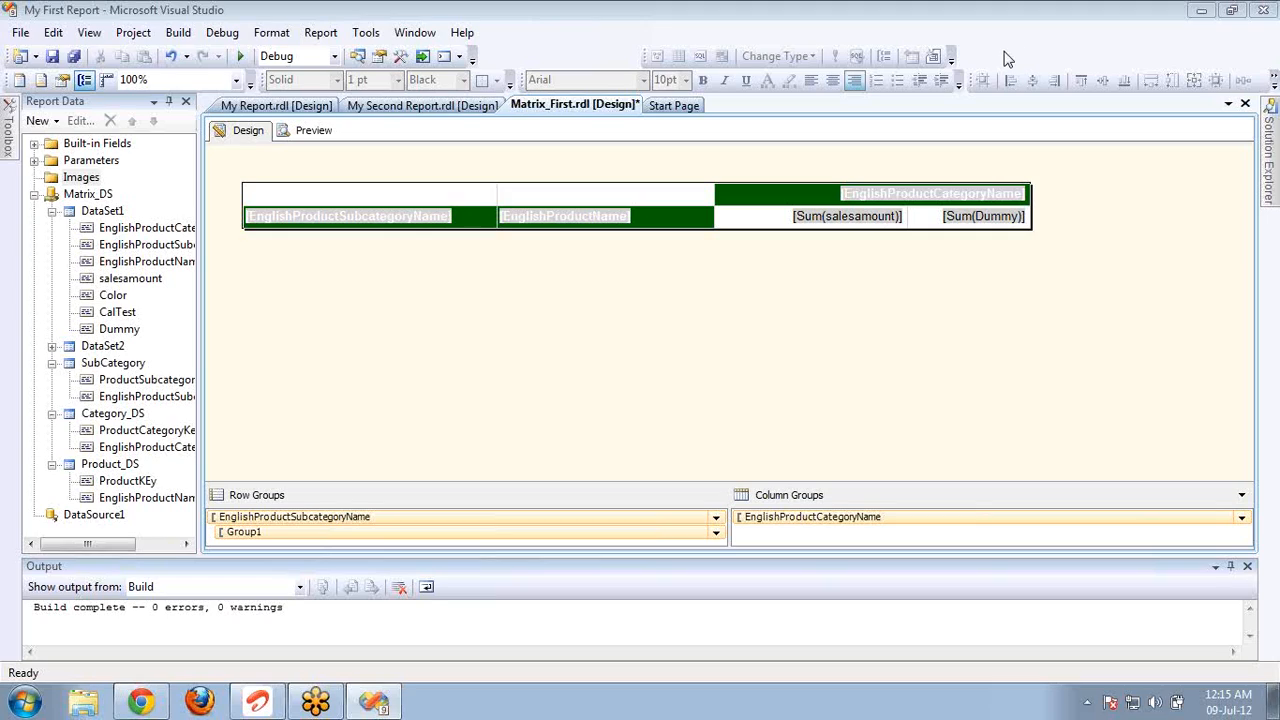
Step: Review the expressions behind the calculated fields Dummy and CalTest in DataSet1's properties, leaving them unedited
click(122, 333)
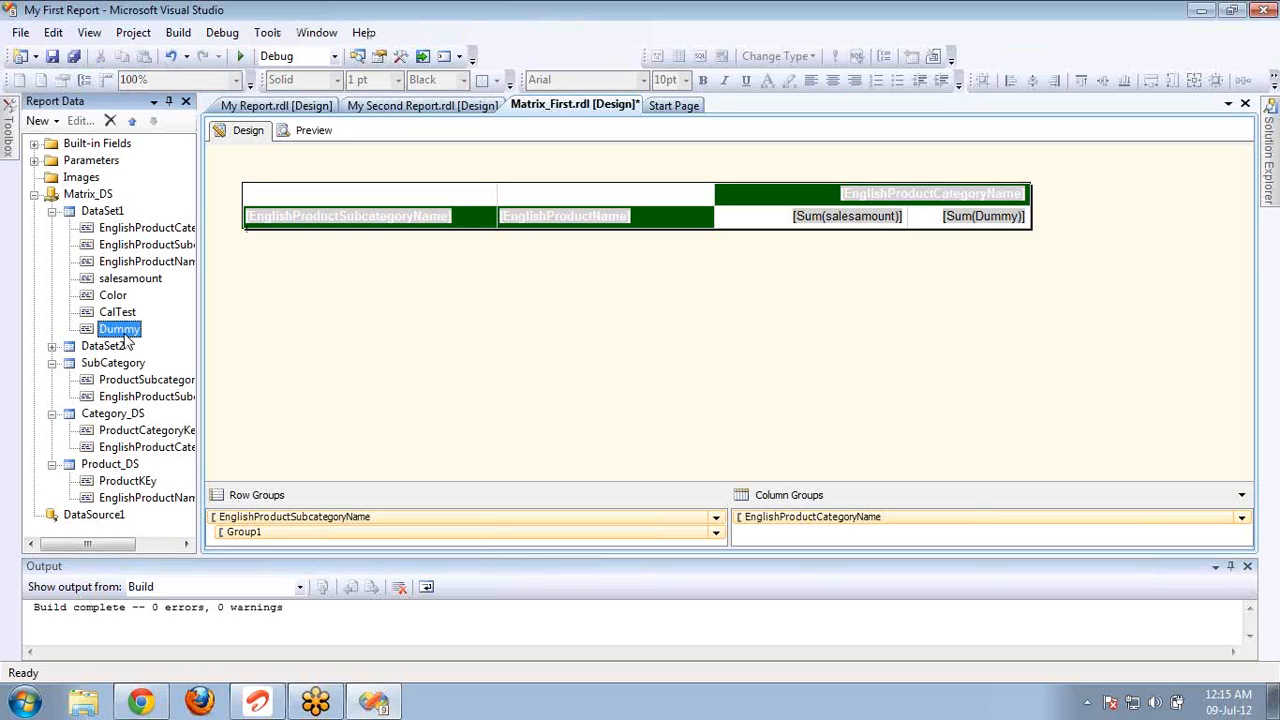
right_click(121, 330)
click(190, 370)
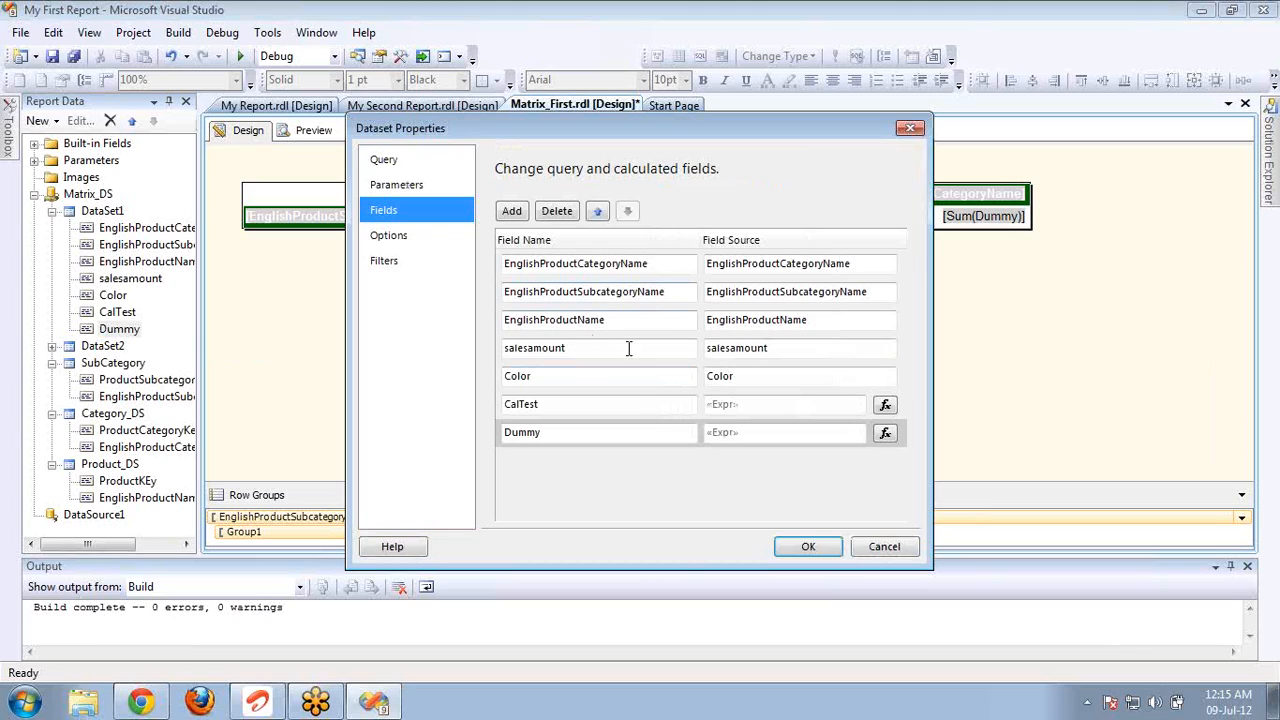
click(884, 433)
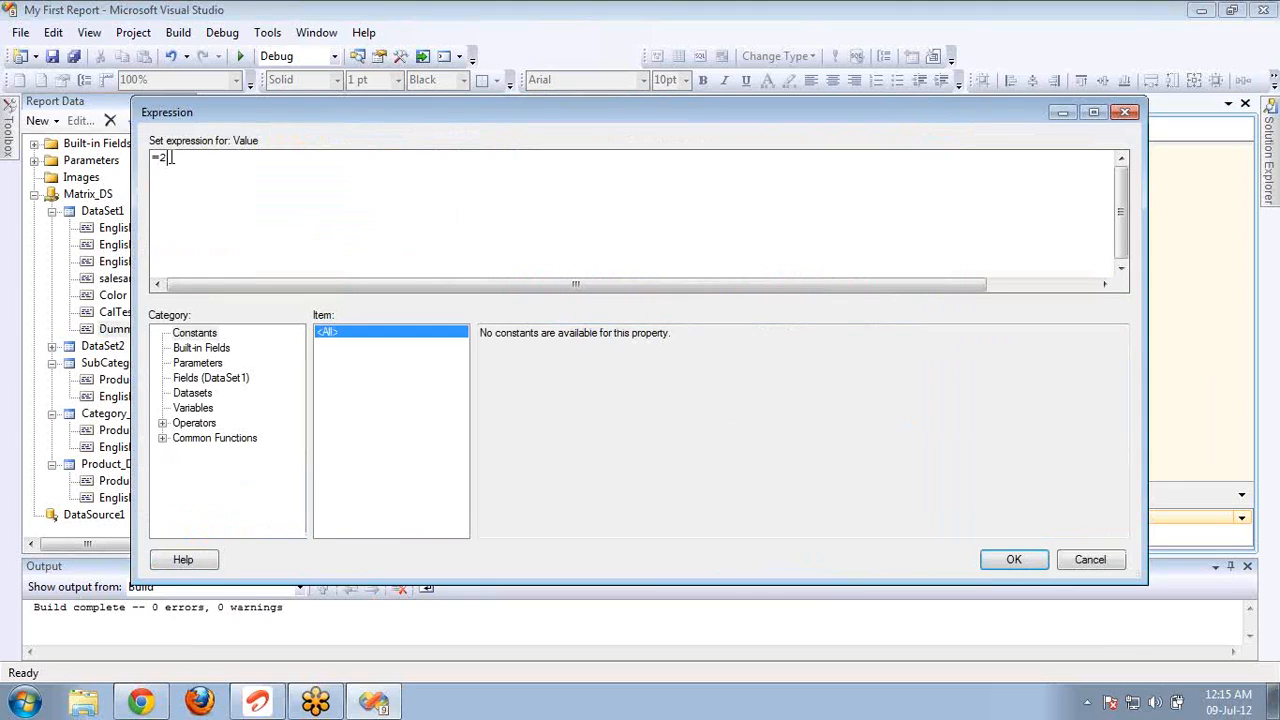
click(1075, 559)
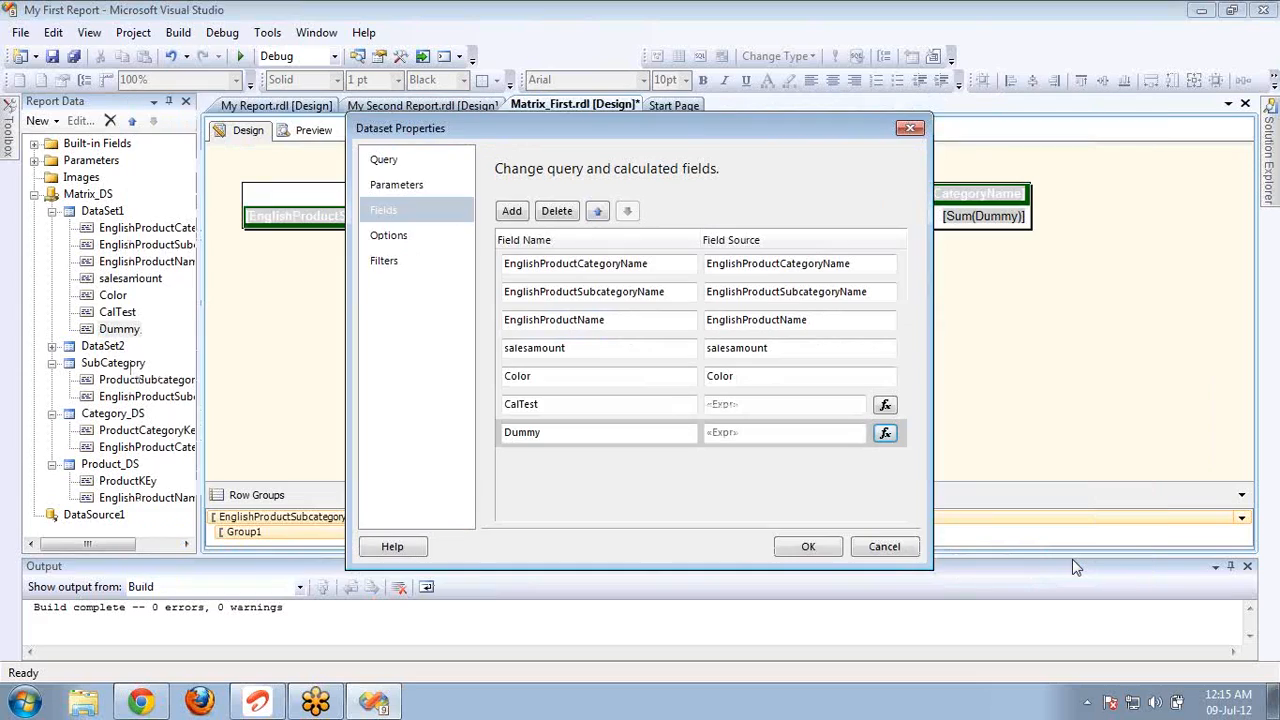
click(884, 404)
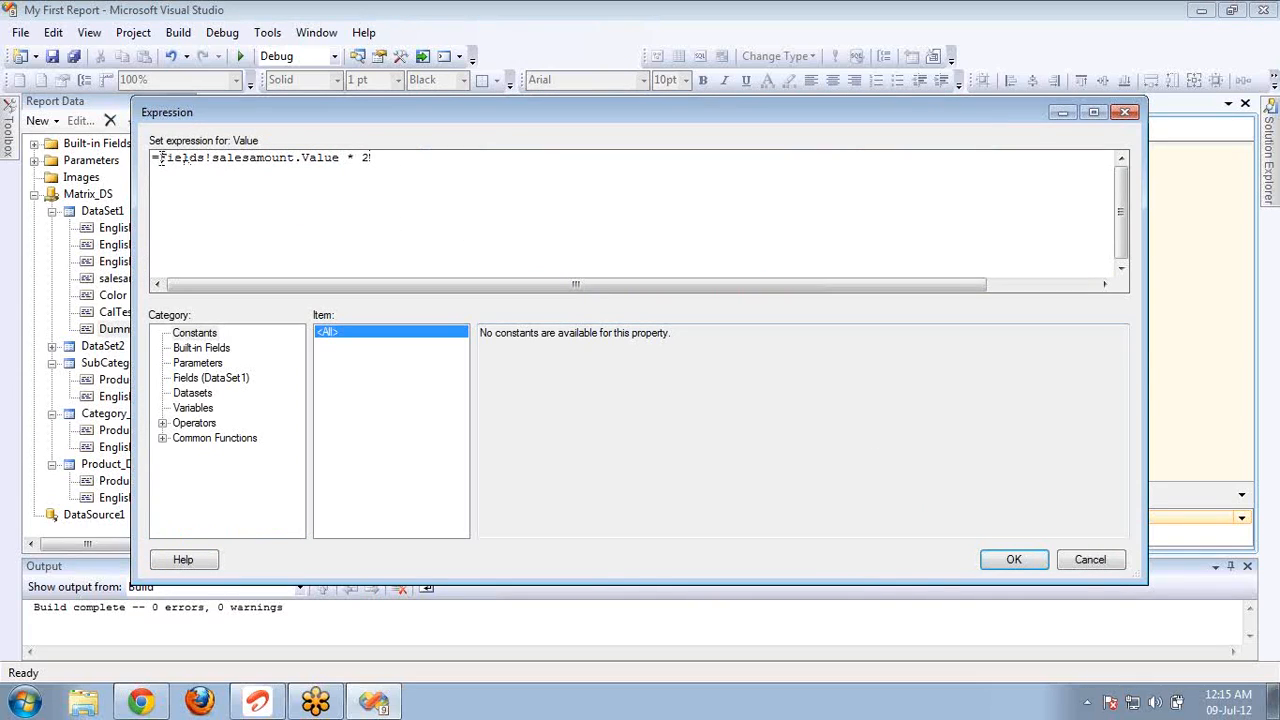
drag(160, 160, 337, 165)
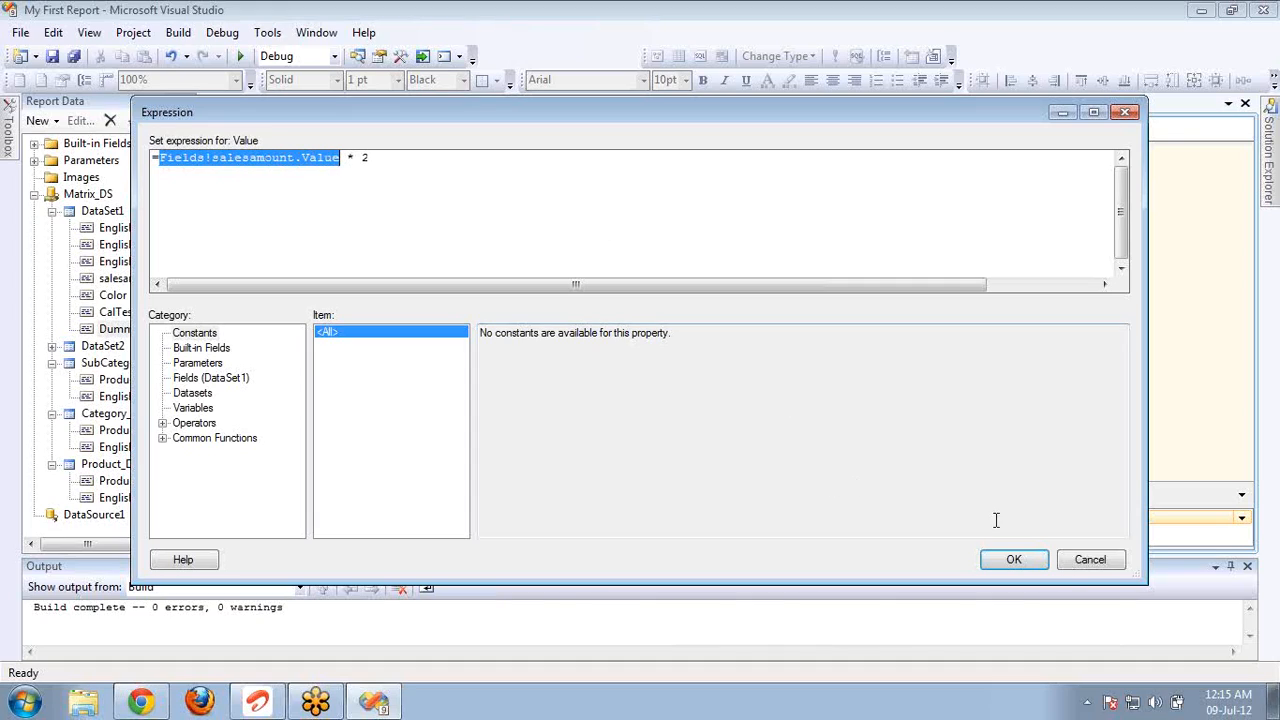
click(1082, 566)
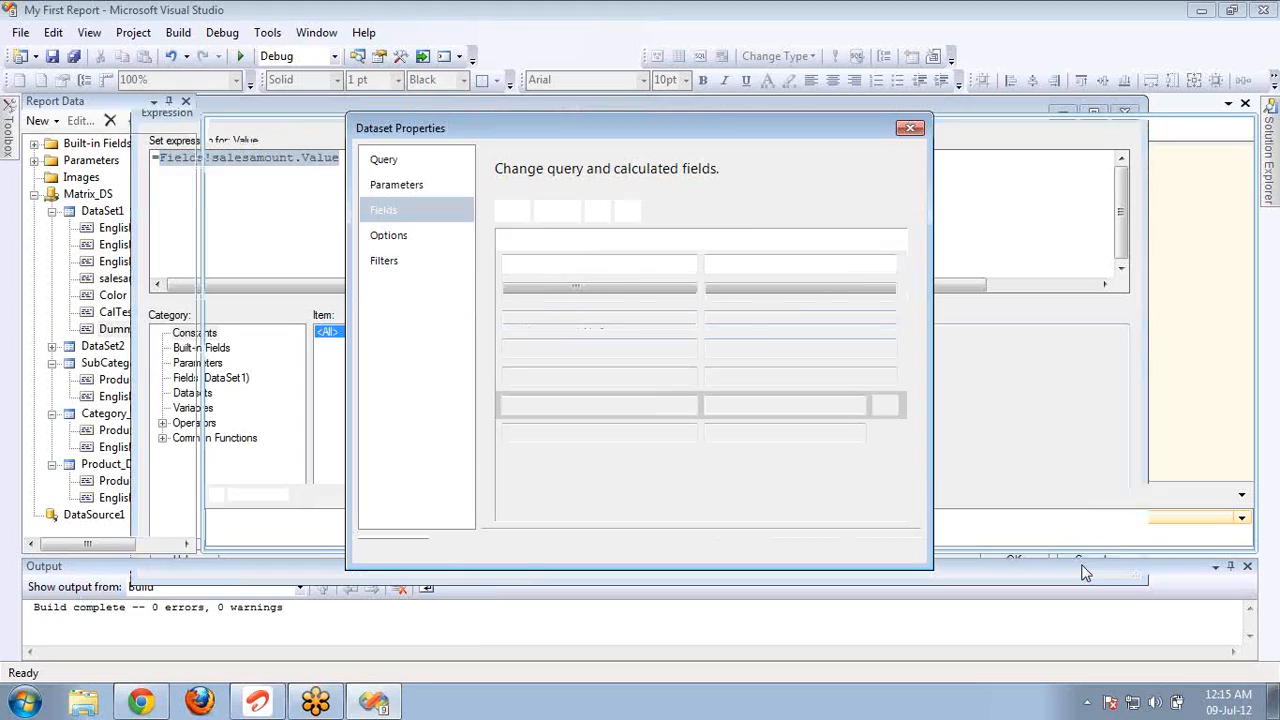
click(910, 128)
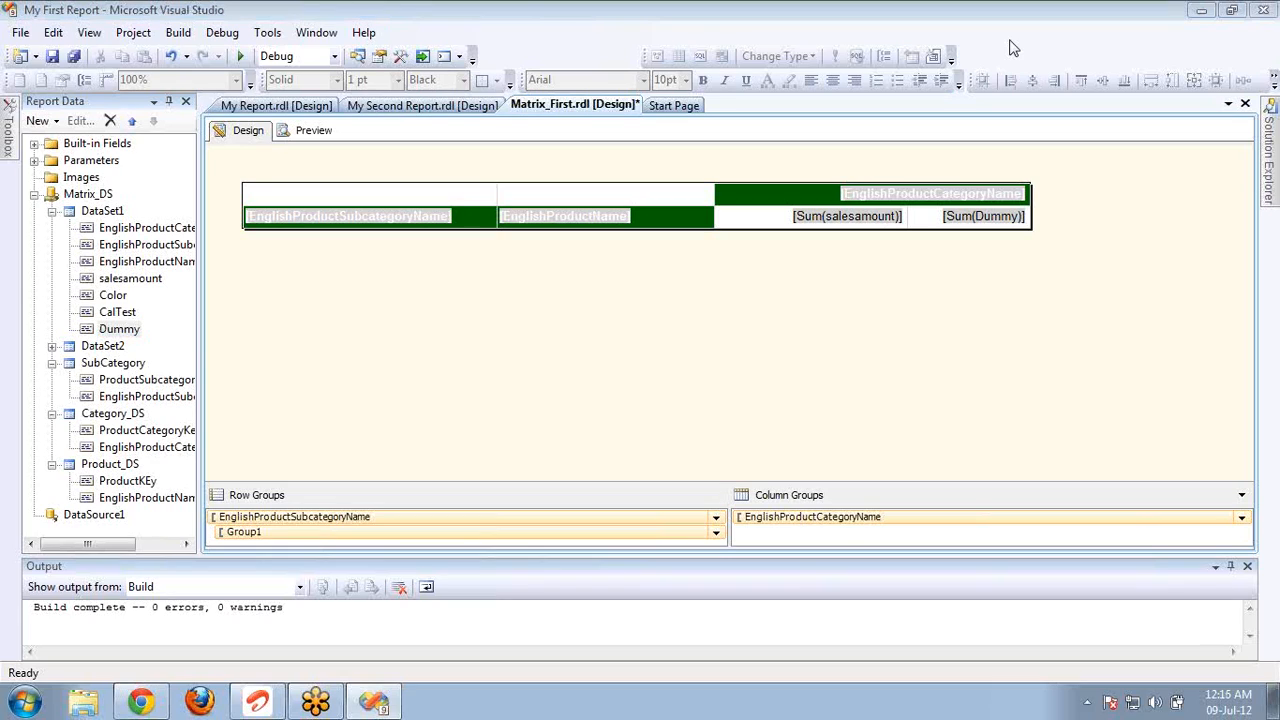
Step: Preview the matrix report for the Accessories category with all subcategories and all products selected
click(308, 130)
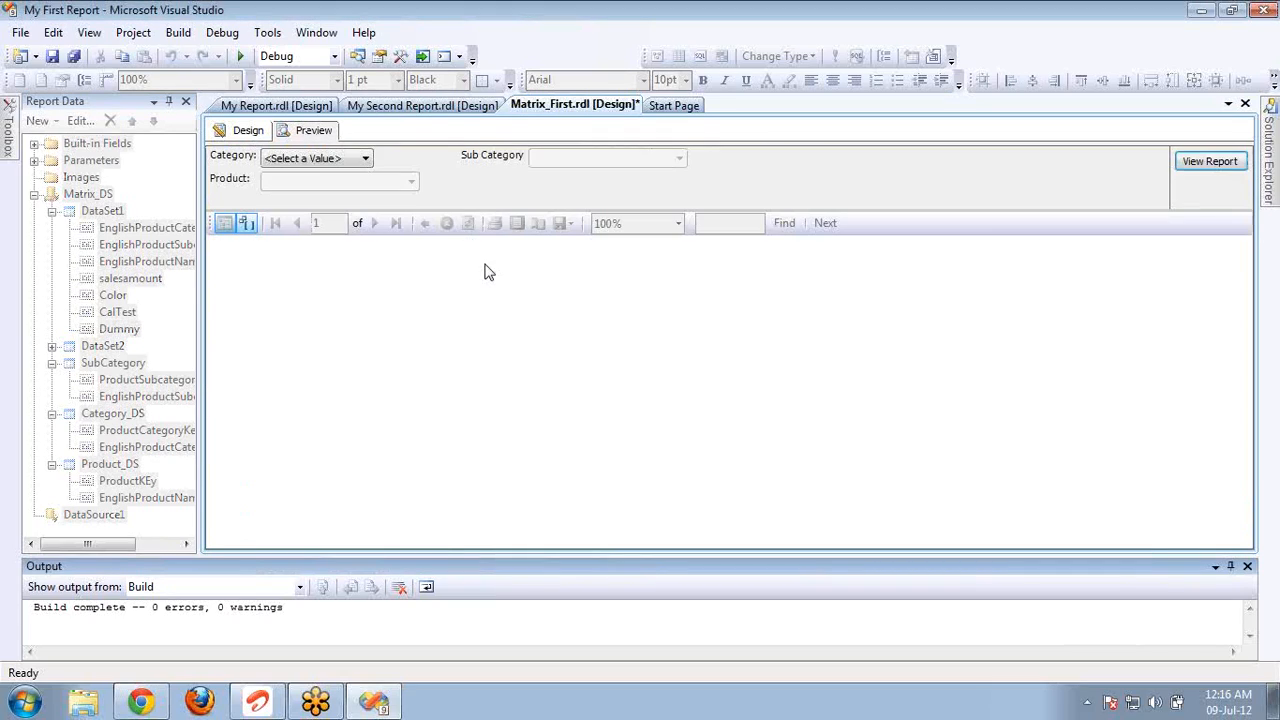
click(365, 158)
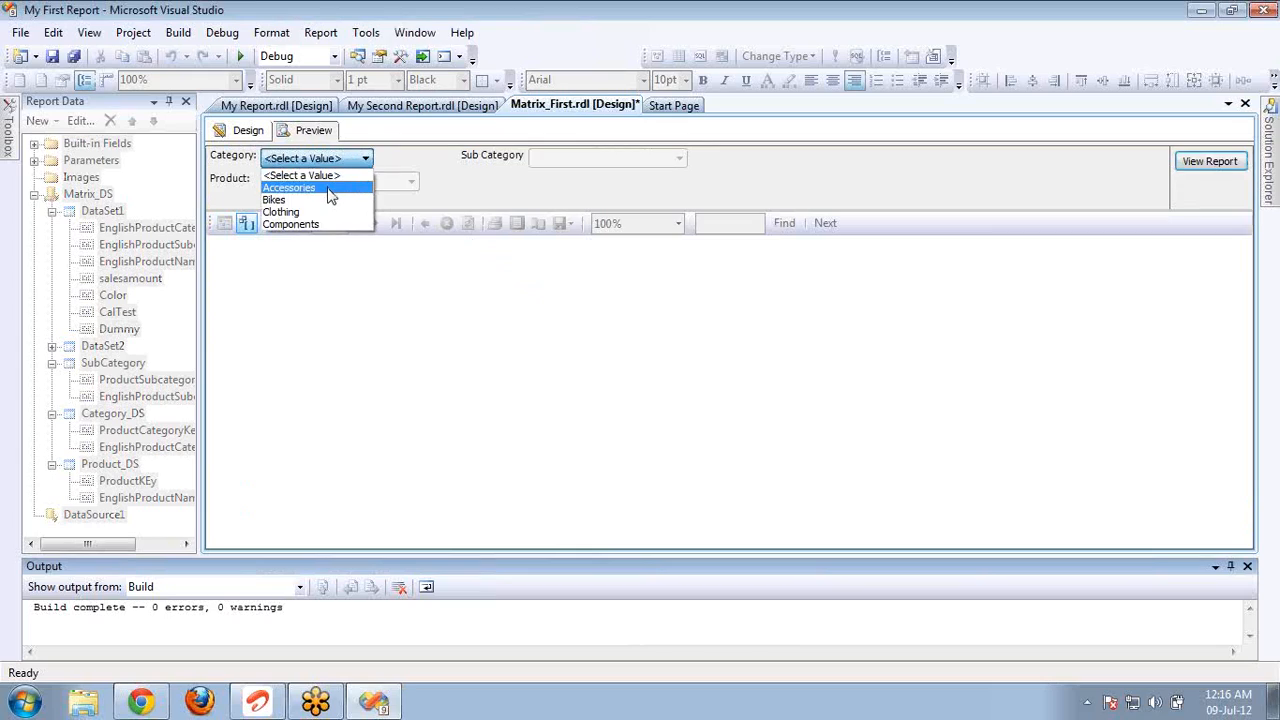
click(331, 189)
click(553, 160)
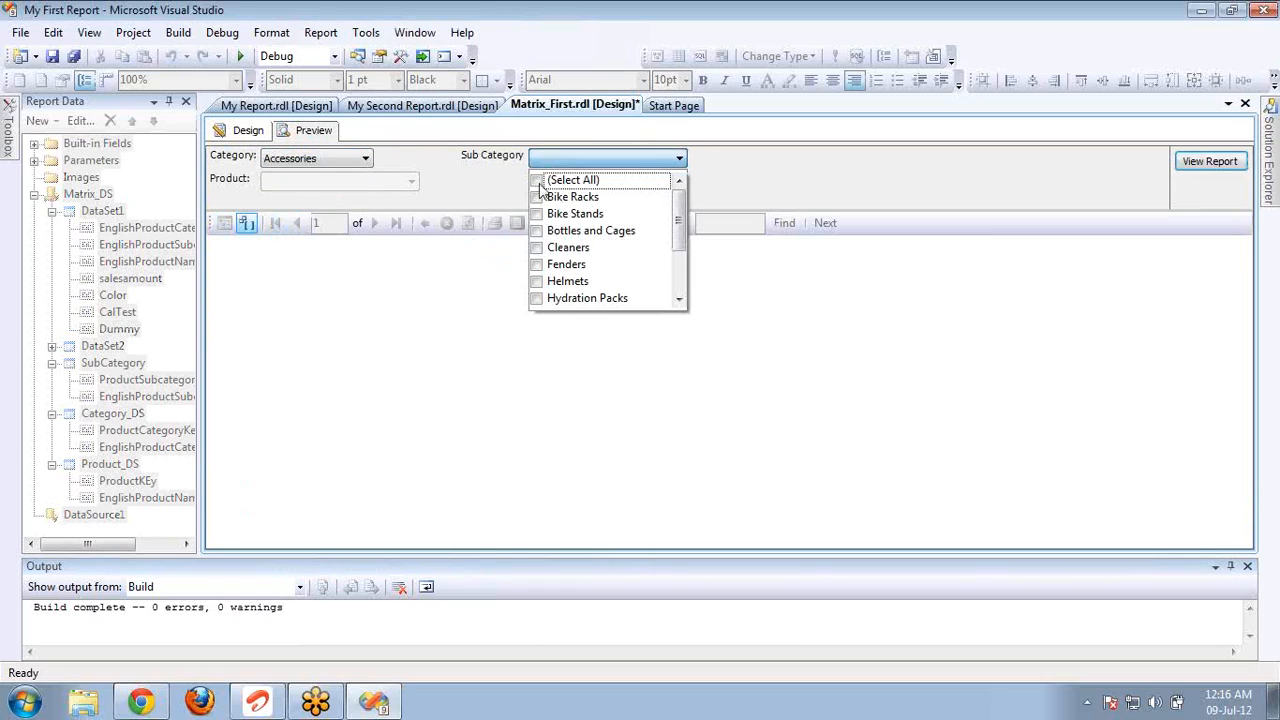
click(539, 180)
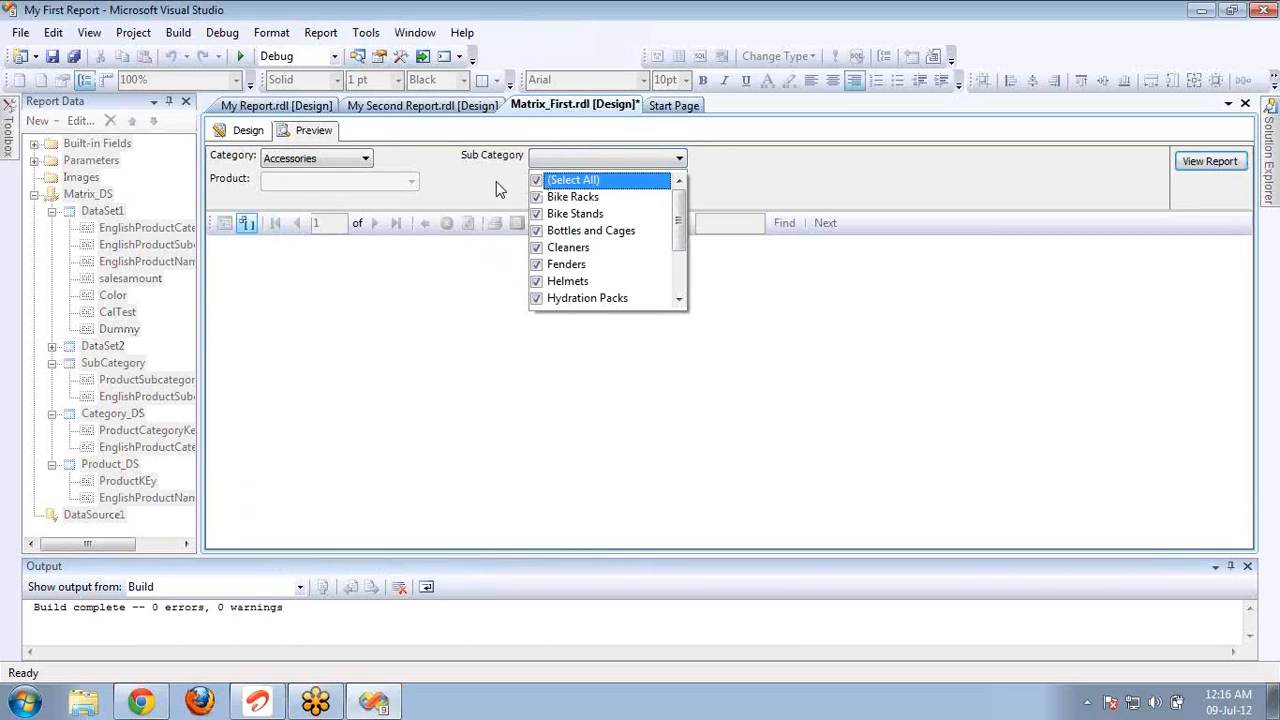
click(512, 191)
click(411, 181)
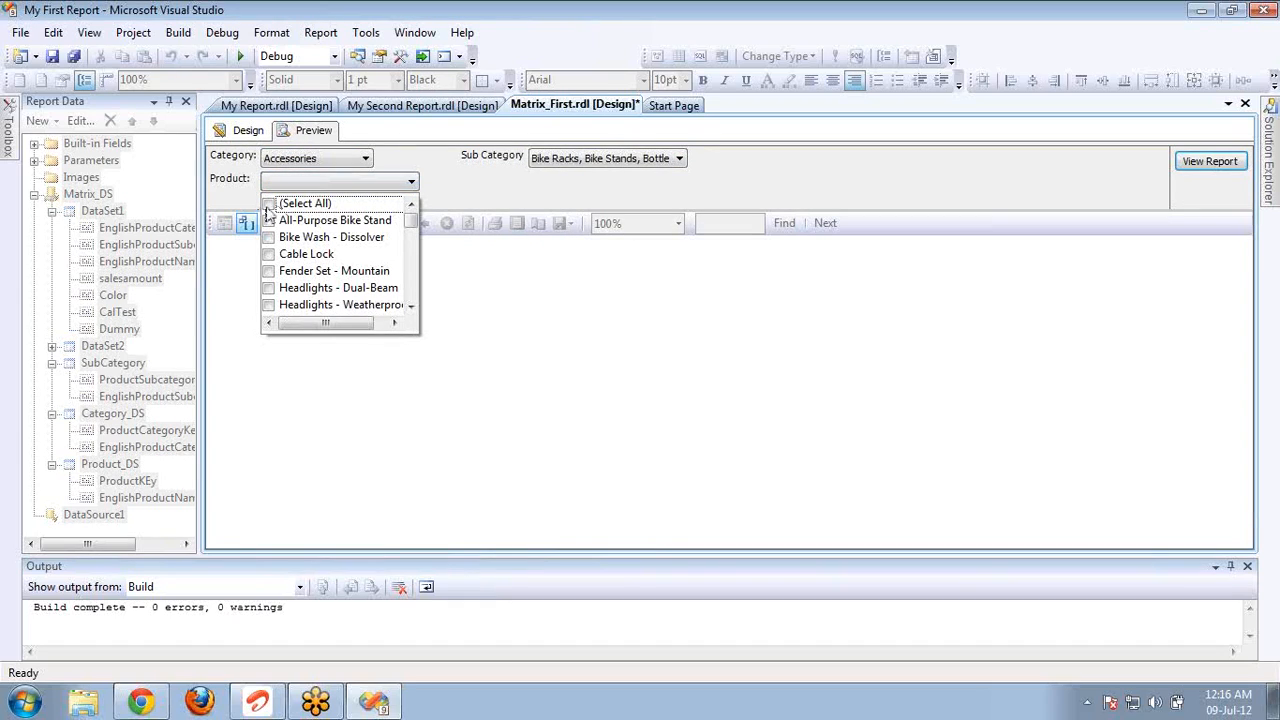
click(268, 204)
click(580, 182)
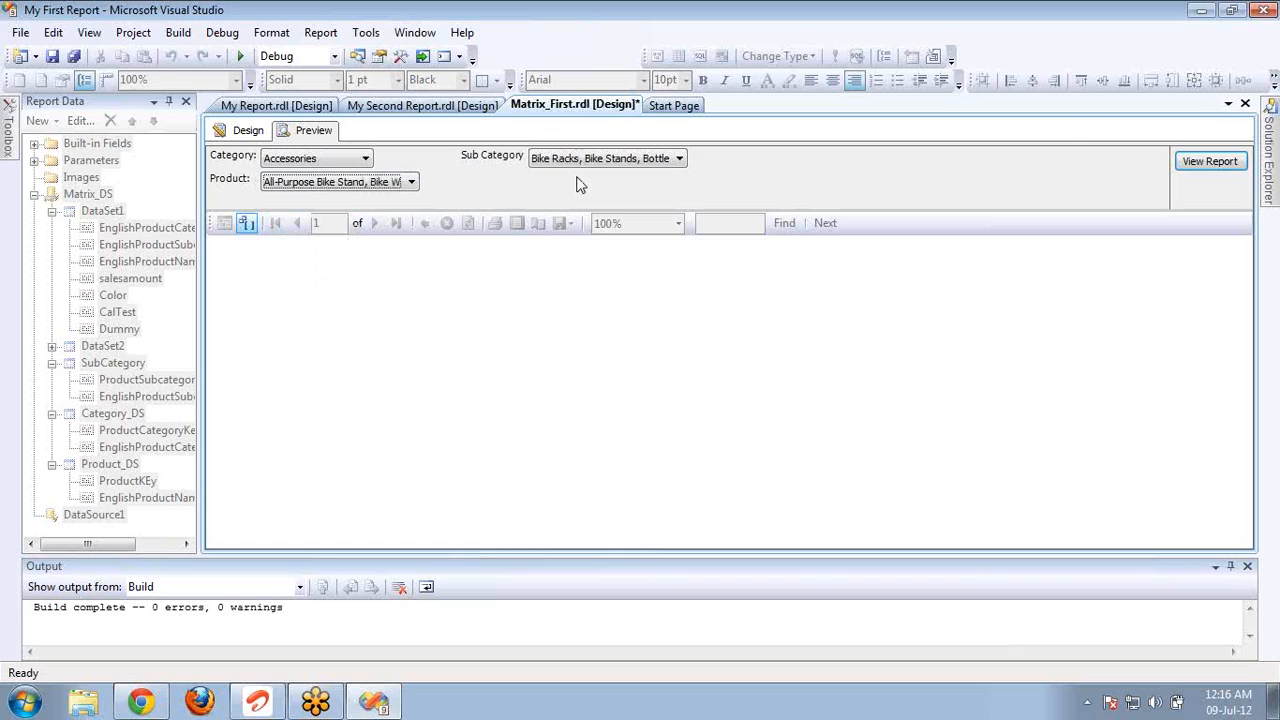
click(1207, 162)
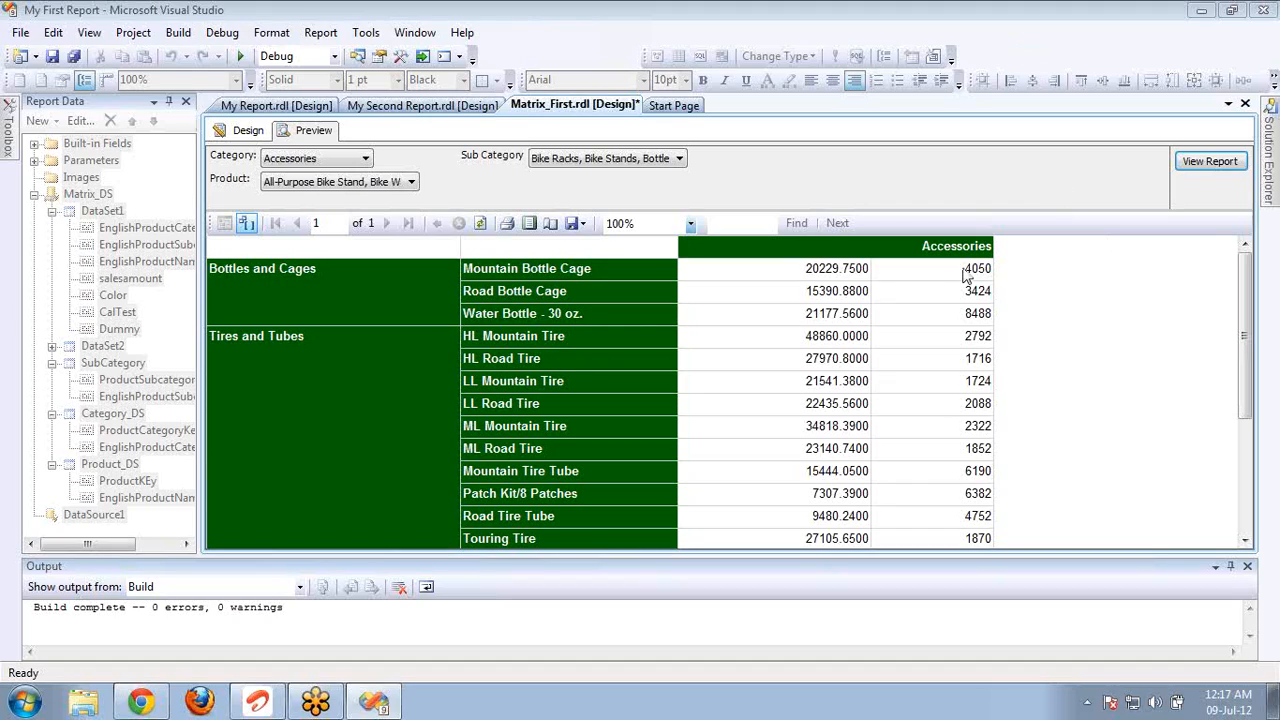
Step: Return to the report design and add a page header and a page footer
click(241, 134)
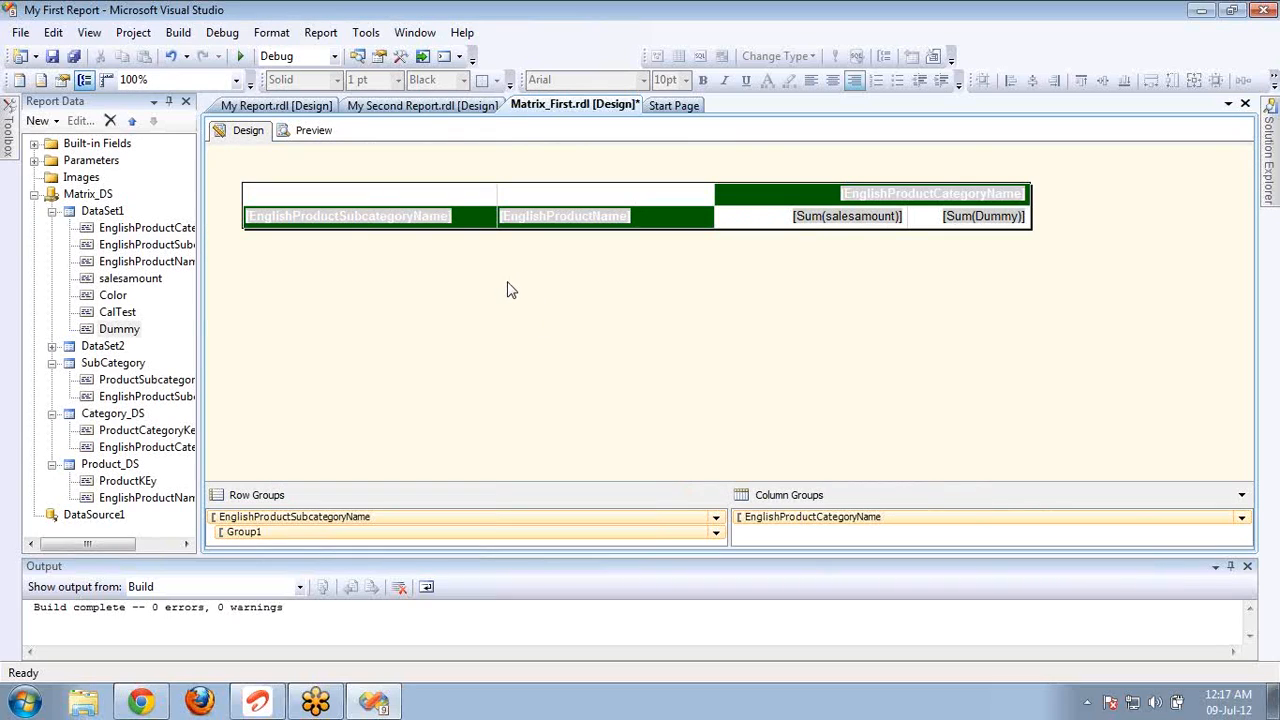
right_click(510, 288)
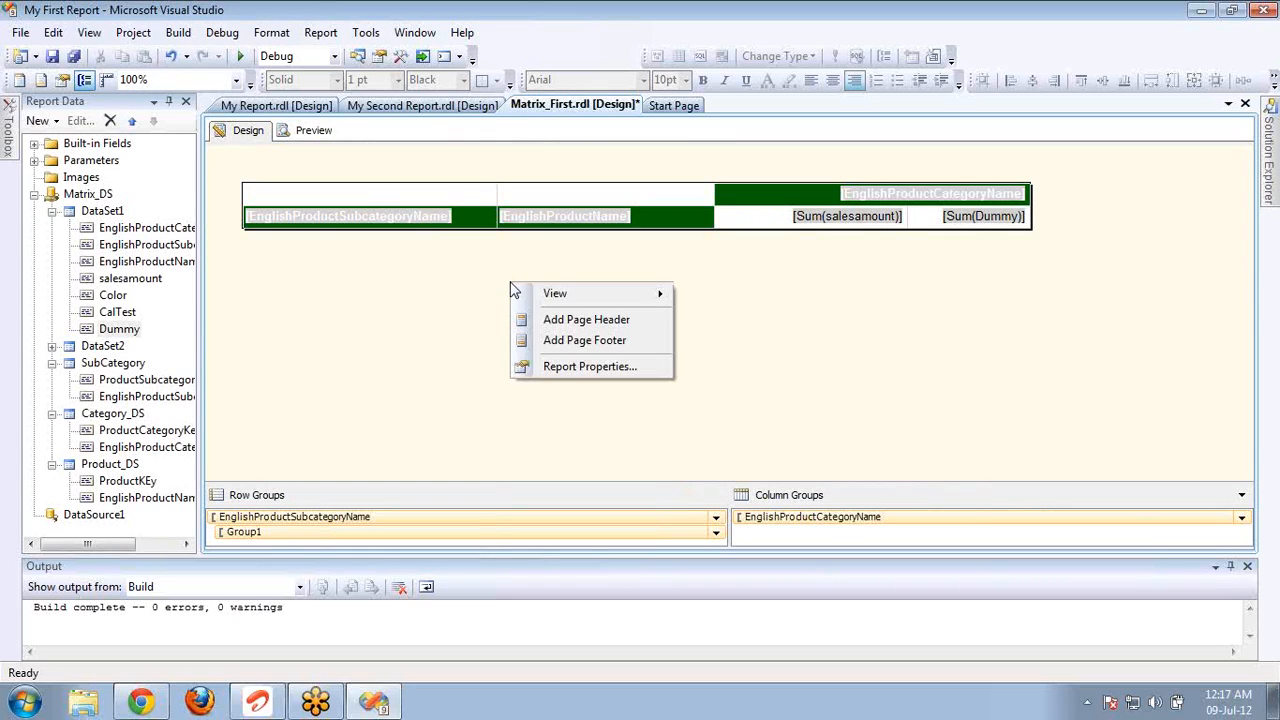
click(604, 330)
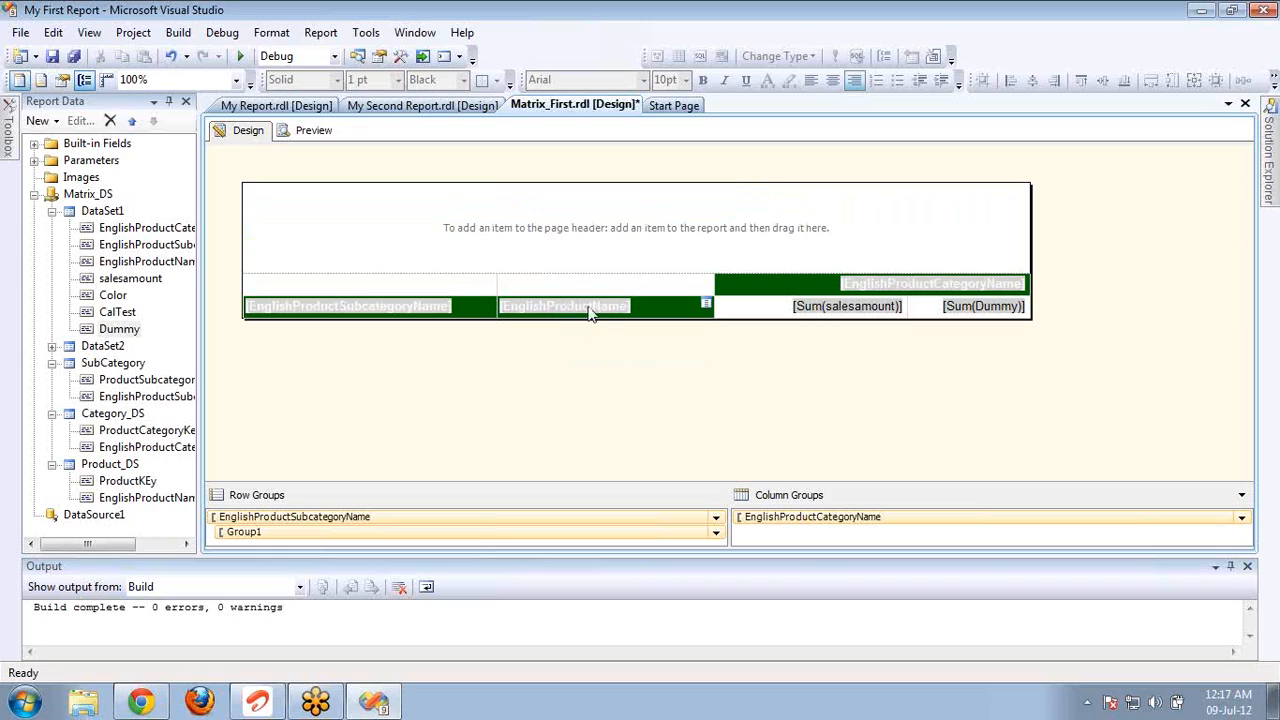
right_click(569, 338)
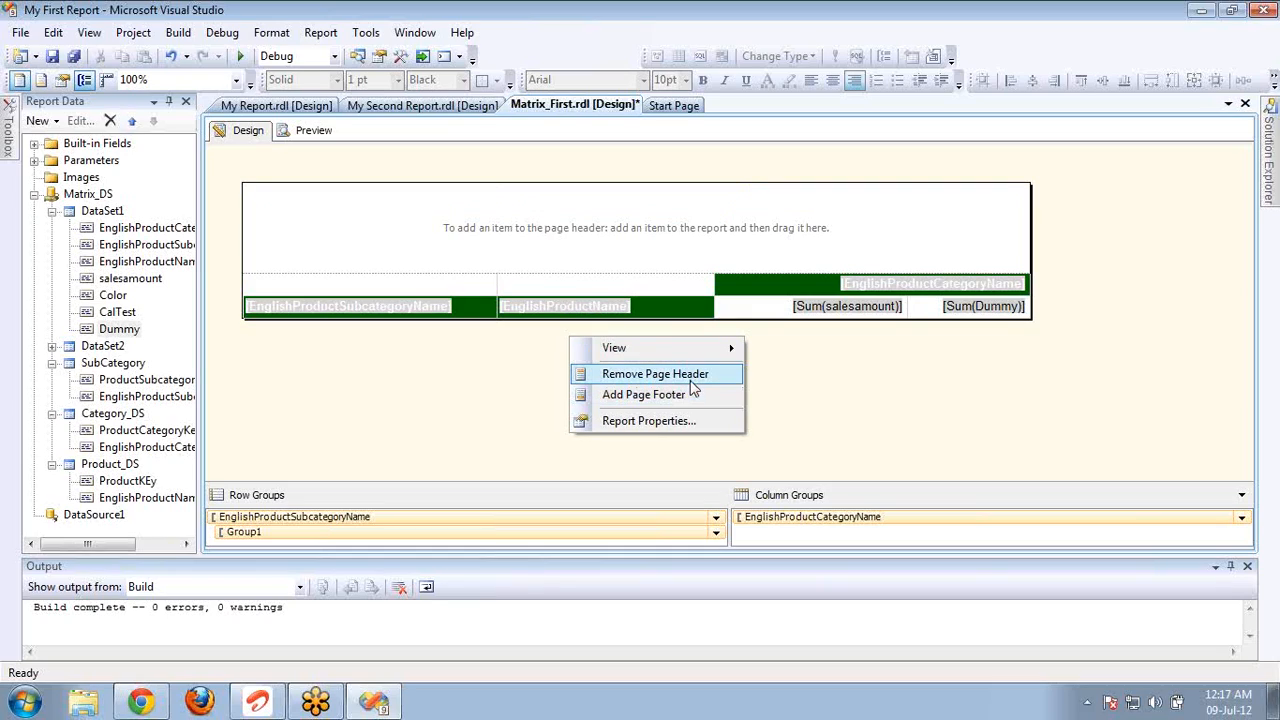
click(614, 396)
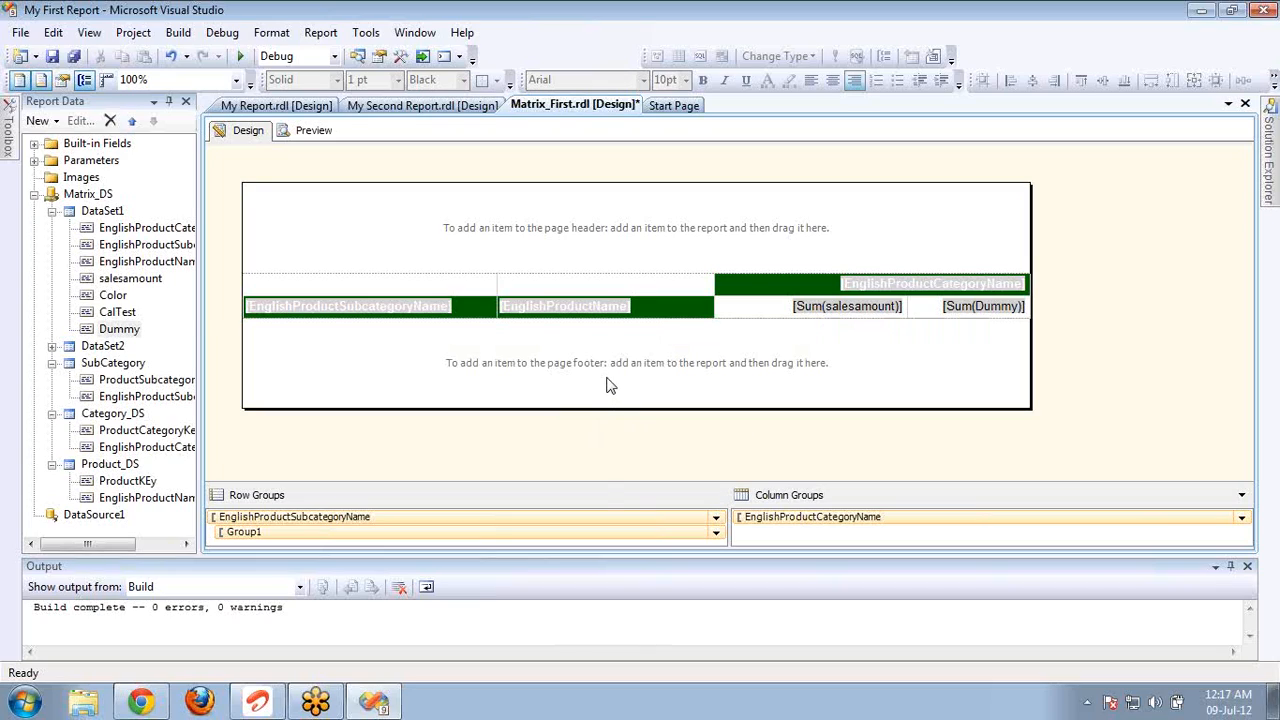
Step: Remove the page footer and the page header from the report
right_click(609, 385)
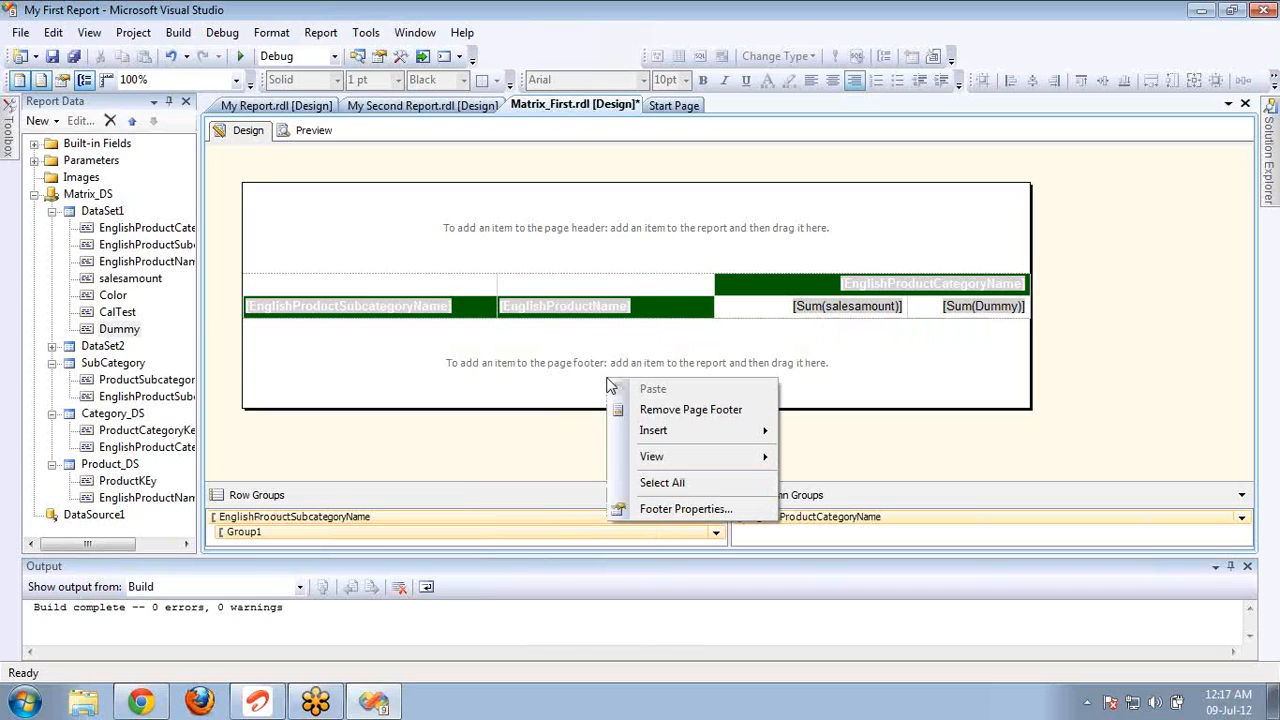
click(667, 412)
right_click(622, 234)
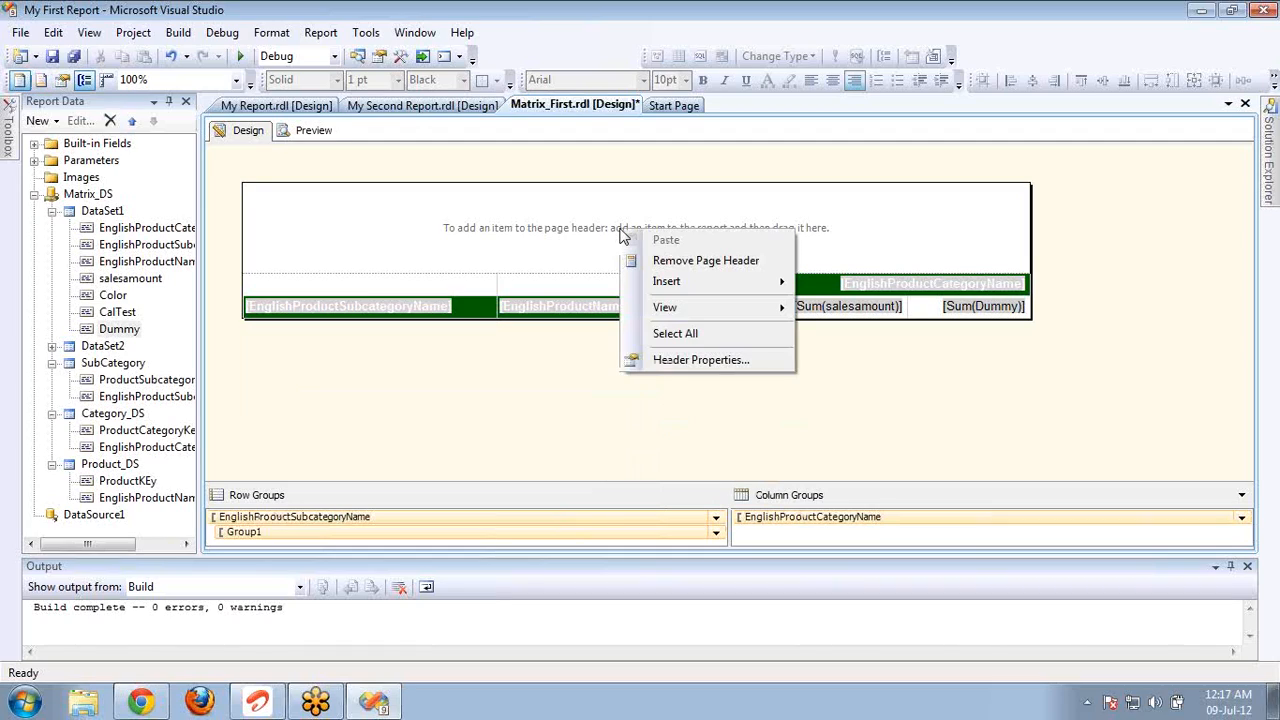
click(658, 261)
Step: Add a page header to the report and insert a text box in it
right_click(639, 268)
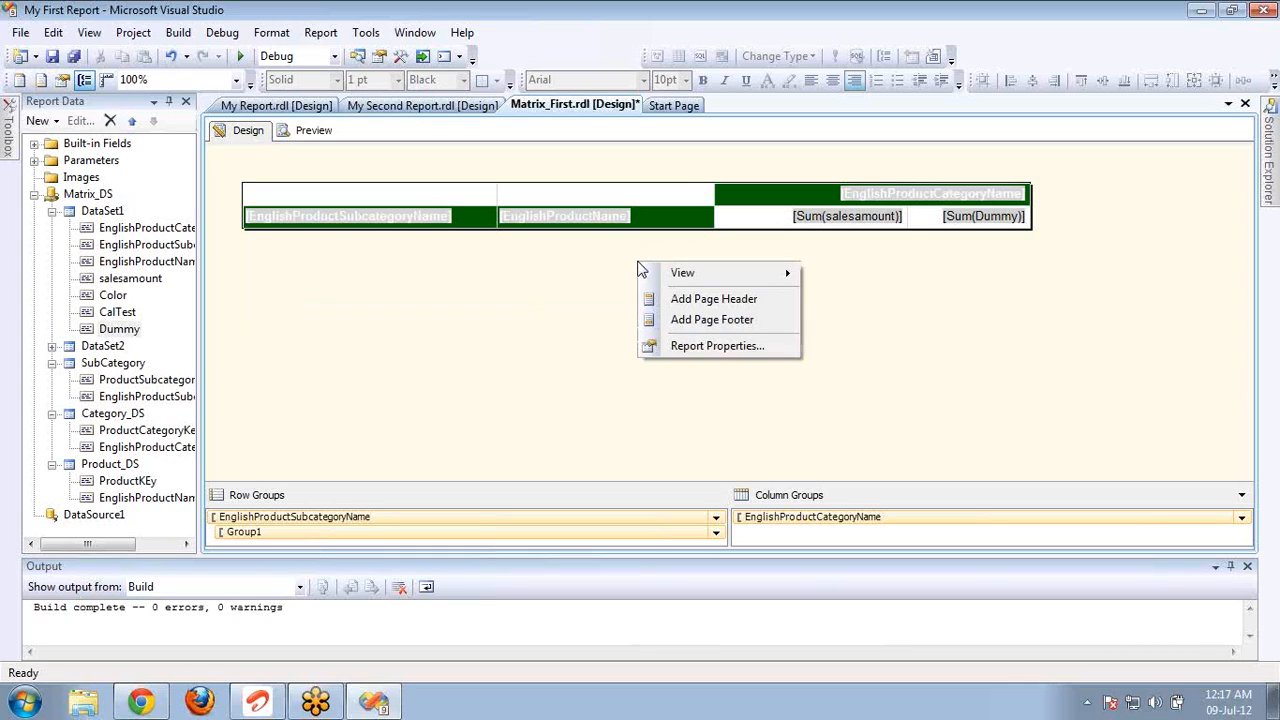
click(686, 298)
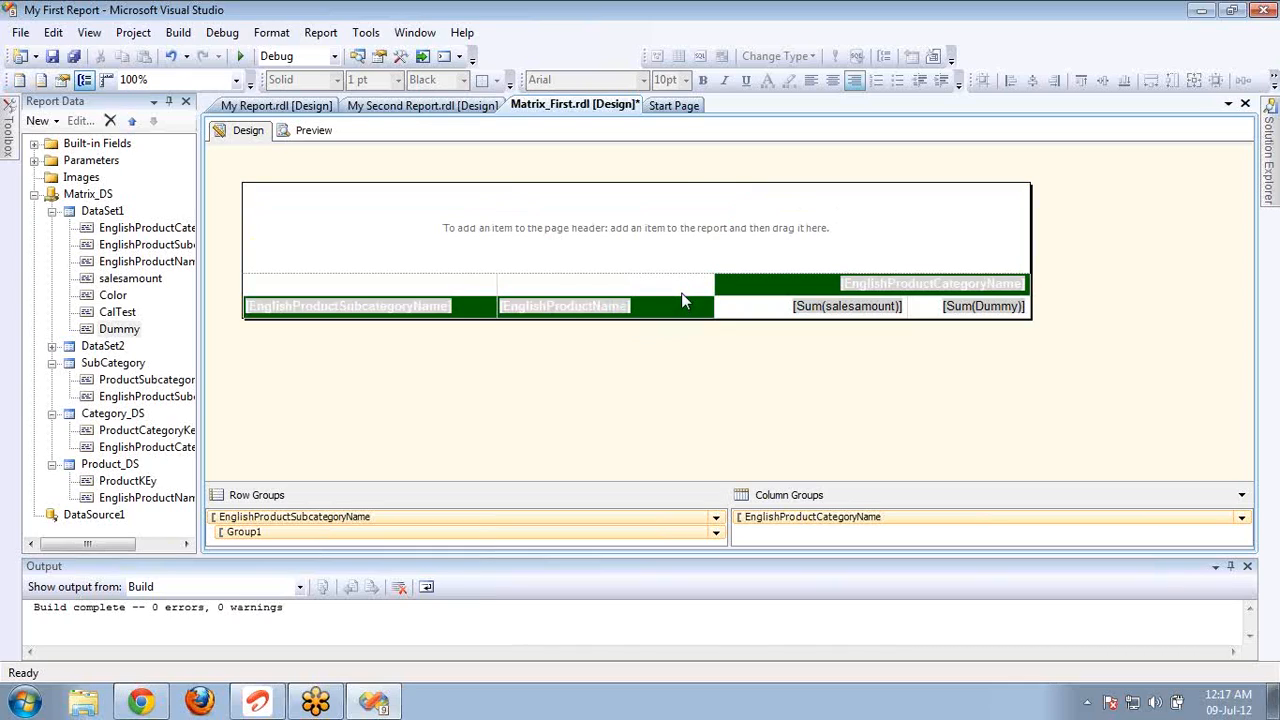
right_click(643, 240)
mouse_move(722, 291)
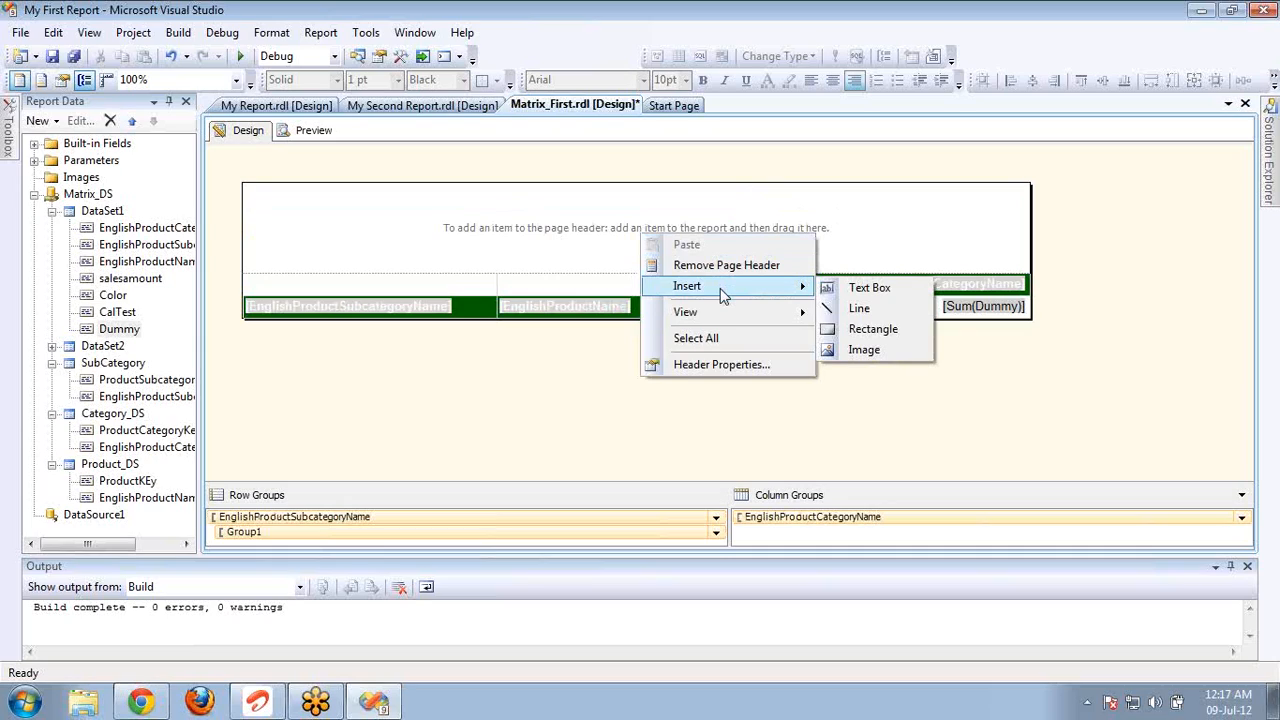
click(862, 289)
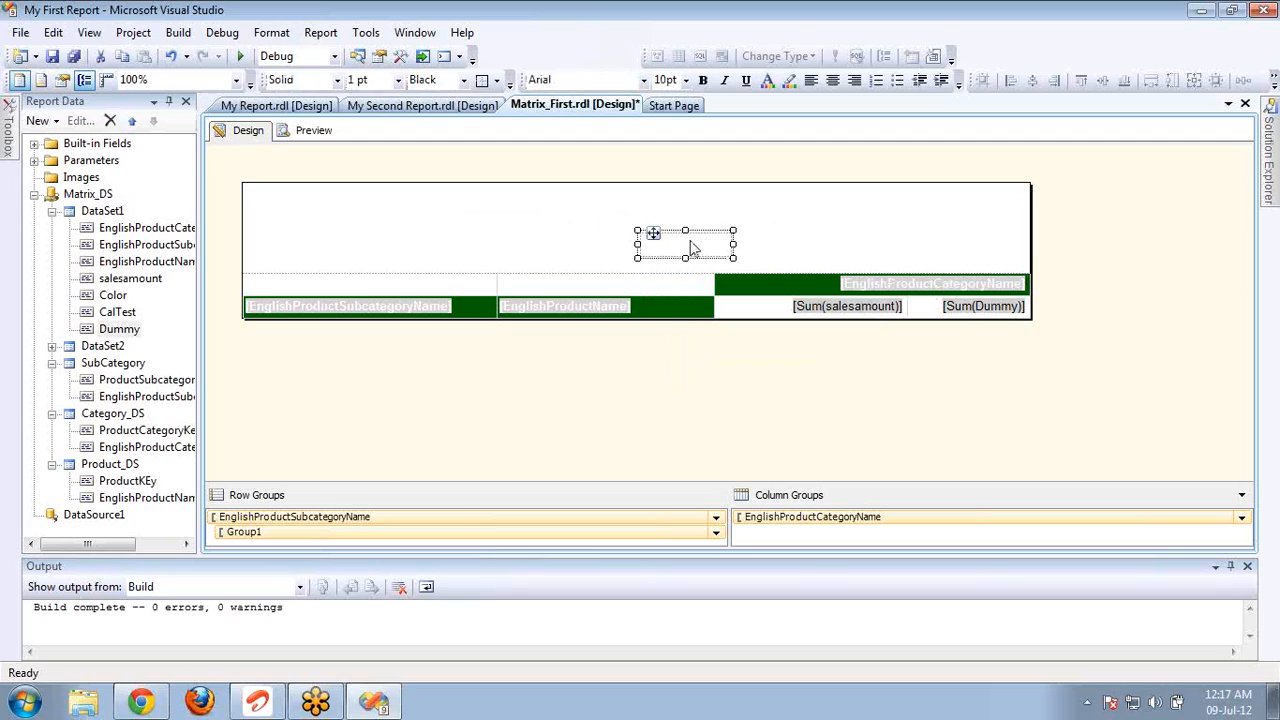
Step: Move the header text box to the header's left edge and slightly upward
click(688, 245)
click(597, 242)
click(656, 241)
key(Left)
key(Left)
key(Left)
key(Left)
key(Left)
key(Left)
key(Left)
key(Left)
key(Left)
key(Left)
key(Left)
key(Left)
key(Left)
key(Left)
key(Left)
key(Left)
key(Left)
key(Left)
key(Left)
key(Left)
key(Left)
key(Up)
key(Up)
key(Left)
key(Left)
key(Left)
key(Left)
key(Left)
key(Left)
key(Left)
key(Left)
key(Left)
key(Left)
Step: Enlarge the header text box to about three quarters of the report width and down to the matrix's top edge
key(shift+Right)
key(shift+Right)
key(shift+Right)
key(shift+Right)
key(shift+Right)
key(shift+Right)
key(shift+Right)
key(shift+Right)
key(shift+Right)
key(shift+Right)
key(shift+Right)
key(shift+Right)
key(shift+Right)
key(shift+Right)
key(shift+Right)
key(shift+Right)
key(shift+Right)
key(shift+Right)
key(shift+Right)
key(shift+Right)
key(shift+Right)
key(shift+Right)
key(shift+Right)
key(shift+Right)
key(shift+Right)
key(shift+Right)
key(shift+Down)
key(shift+Down)
key(shift+Down)
key(shift+Down)
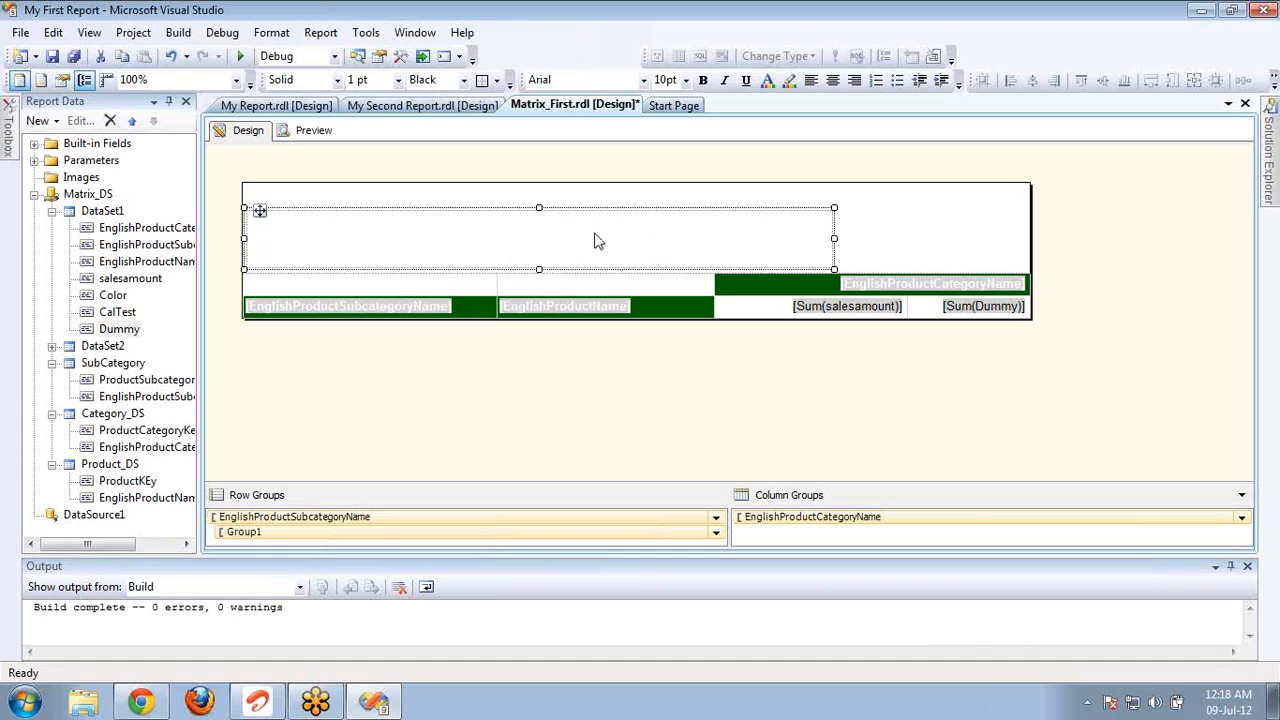
key(shift+Down)
key(shift+Down)
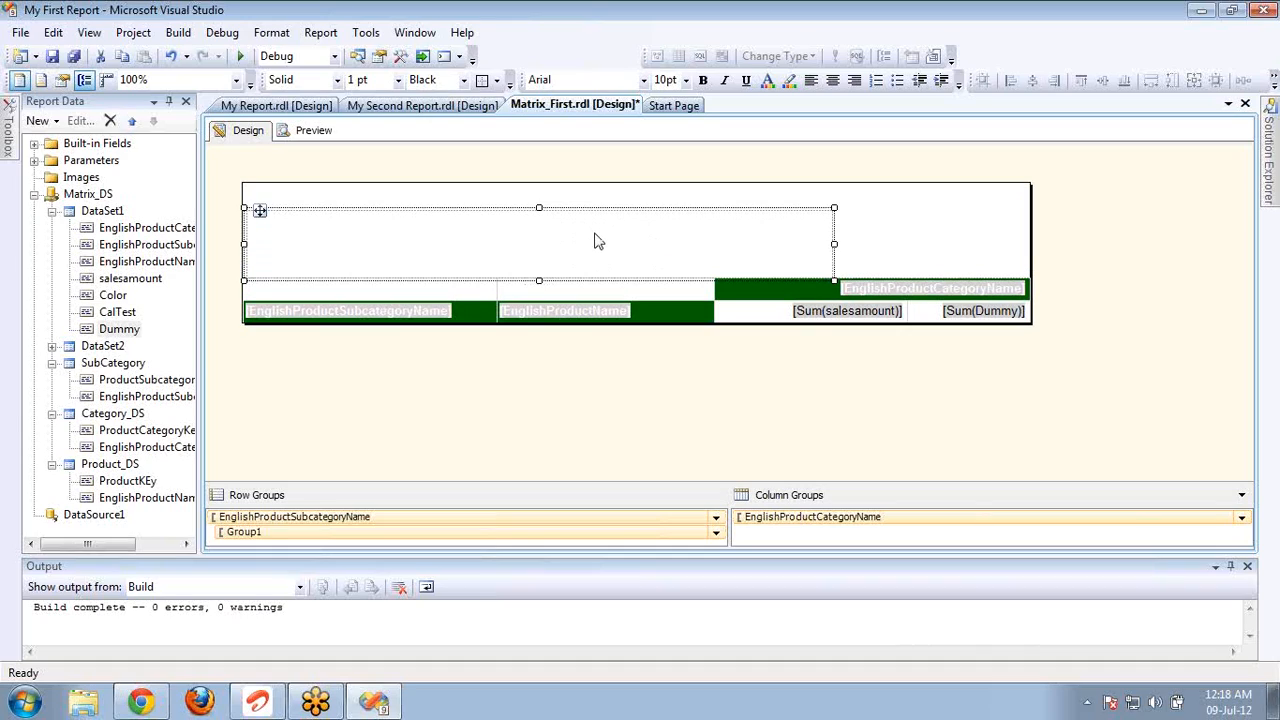
Step: Enter the title "Adventure Works Report" in the header text box and make it bold
text(A)
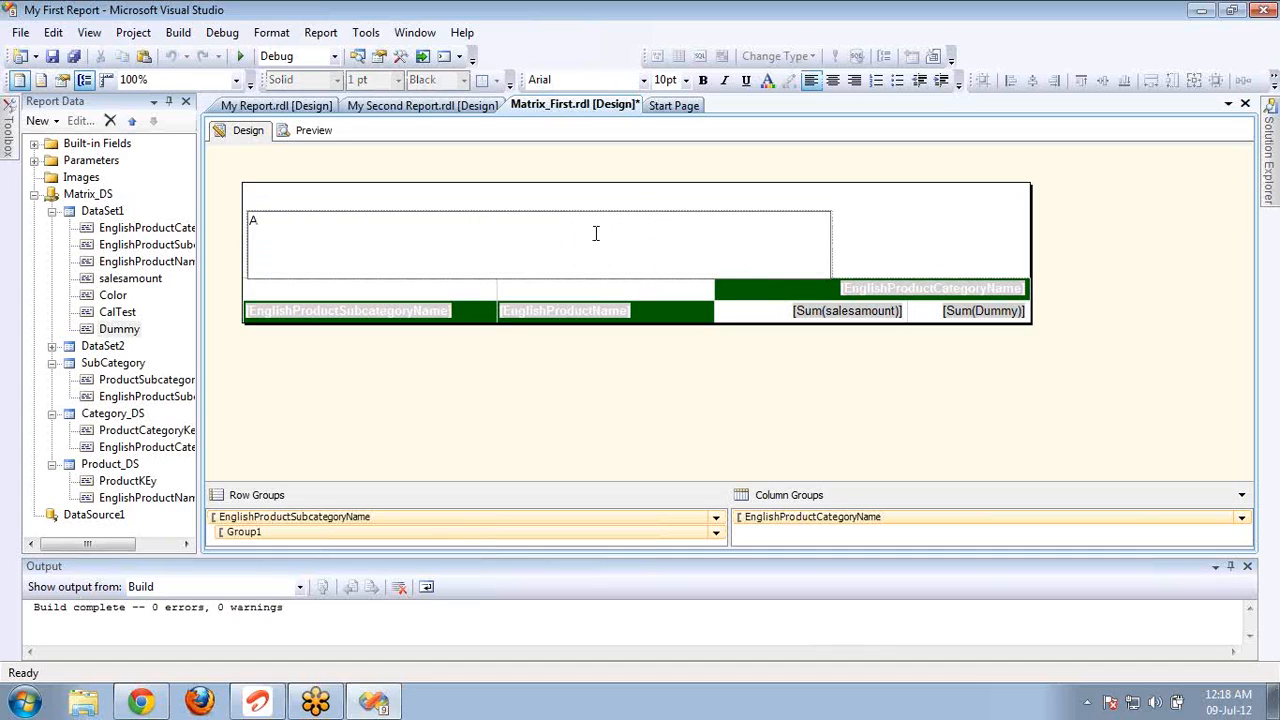
text(dventure Works Report)
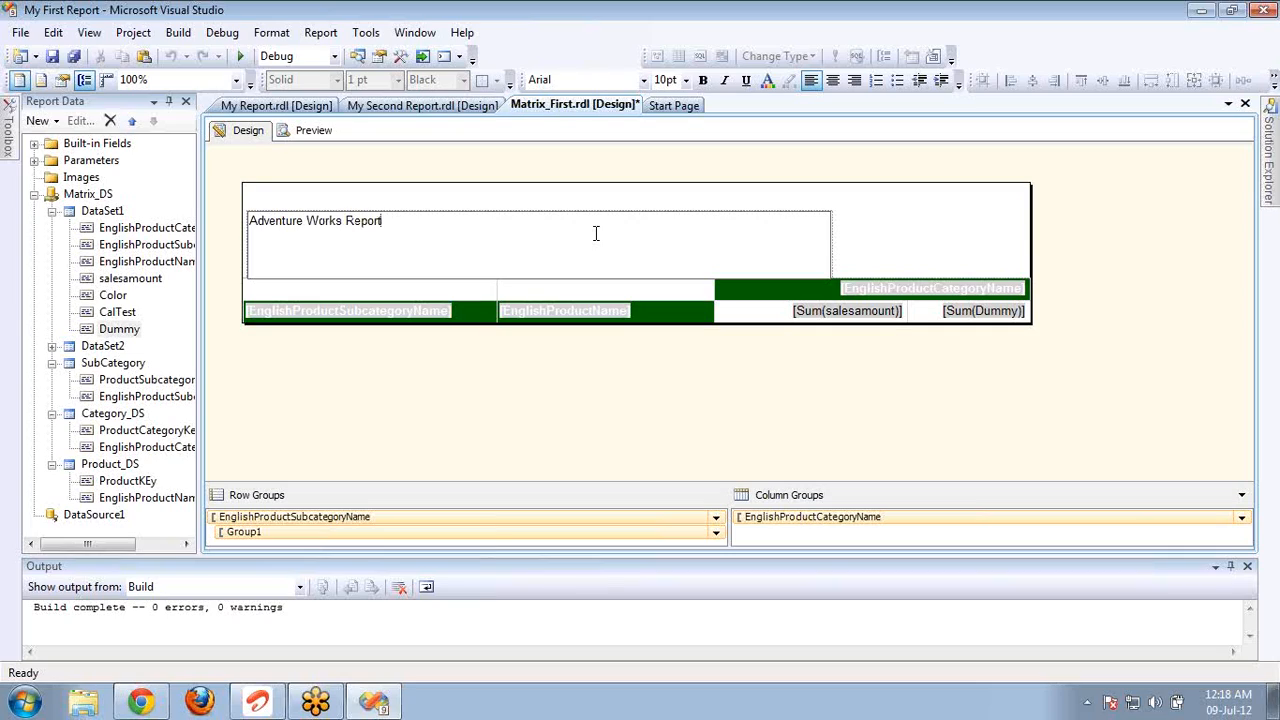
click(851, 246)
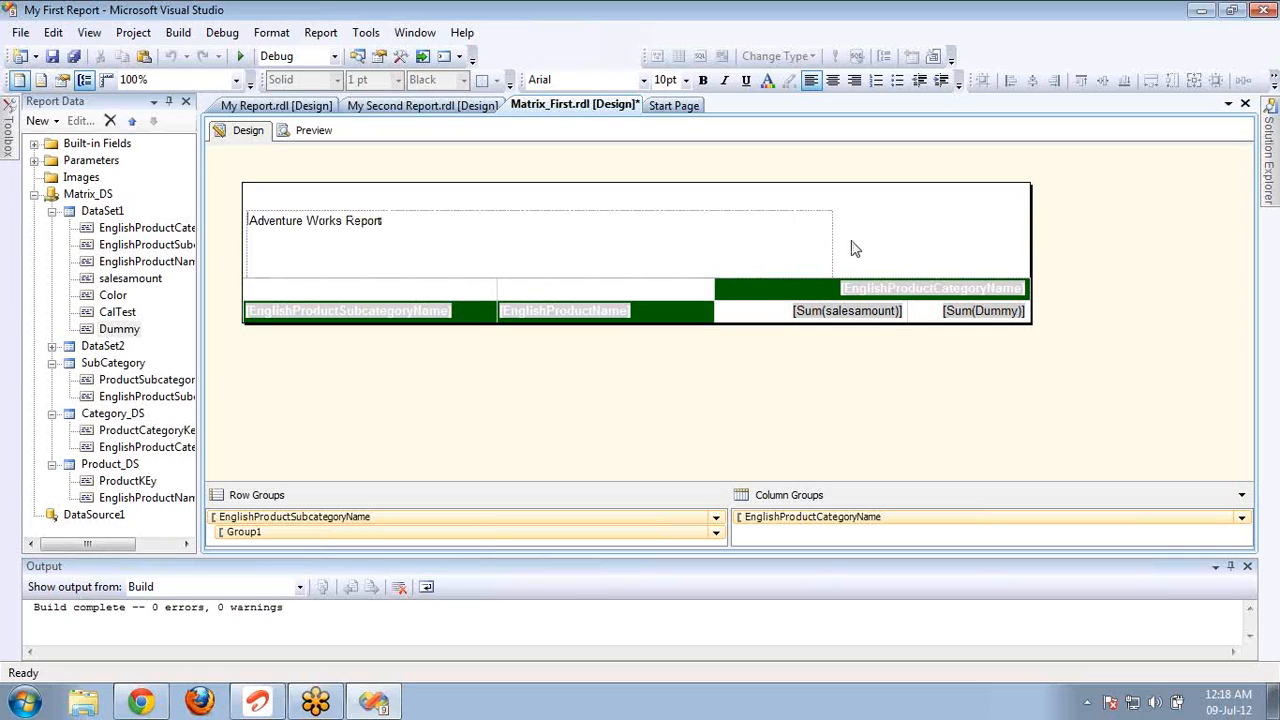
click(648, 237)
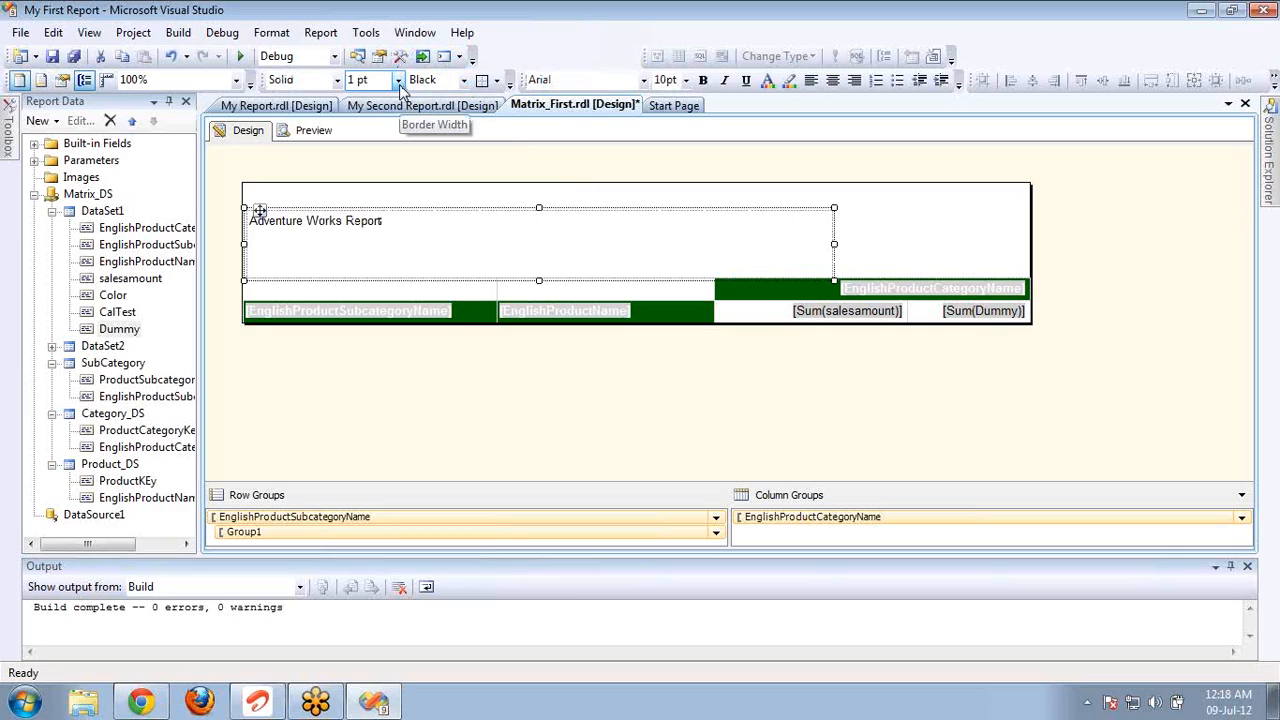
key(ctrl+b)
Step: Set the font size of the "Adventure Works Report" title text to 24pt
click(398, 80)
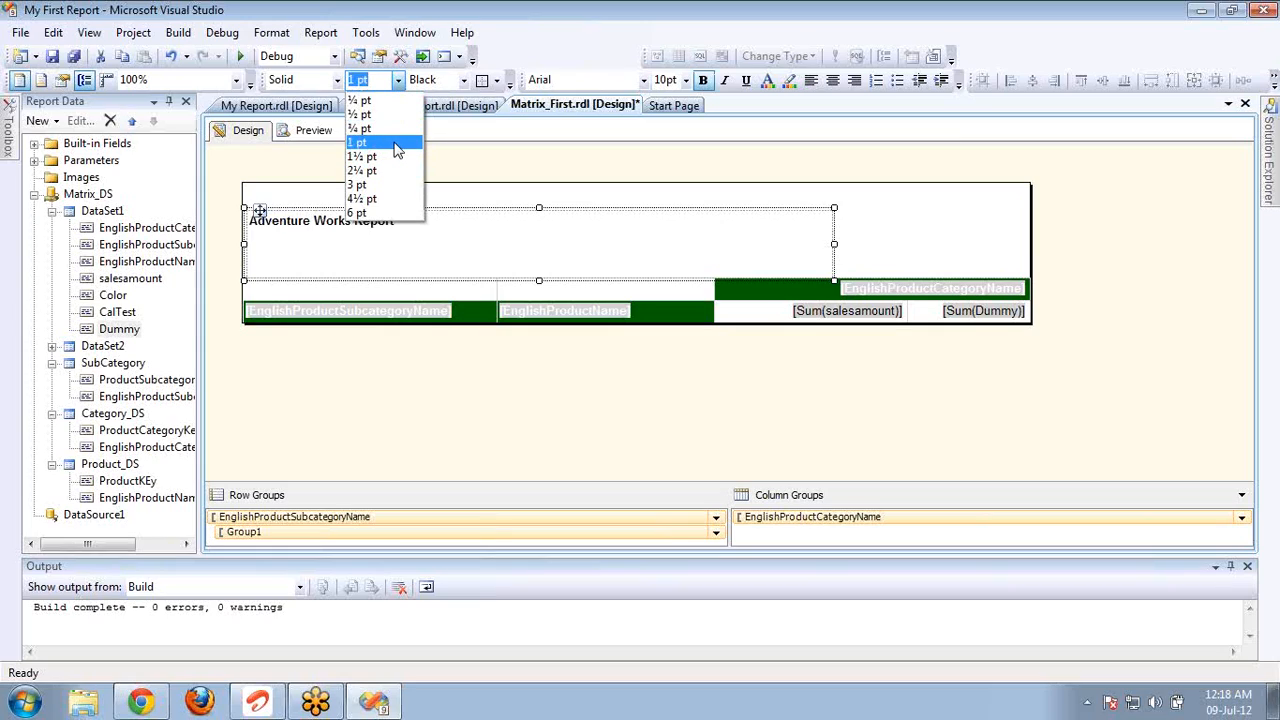
click(686, 82)
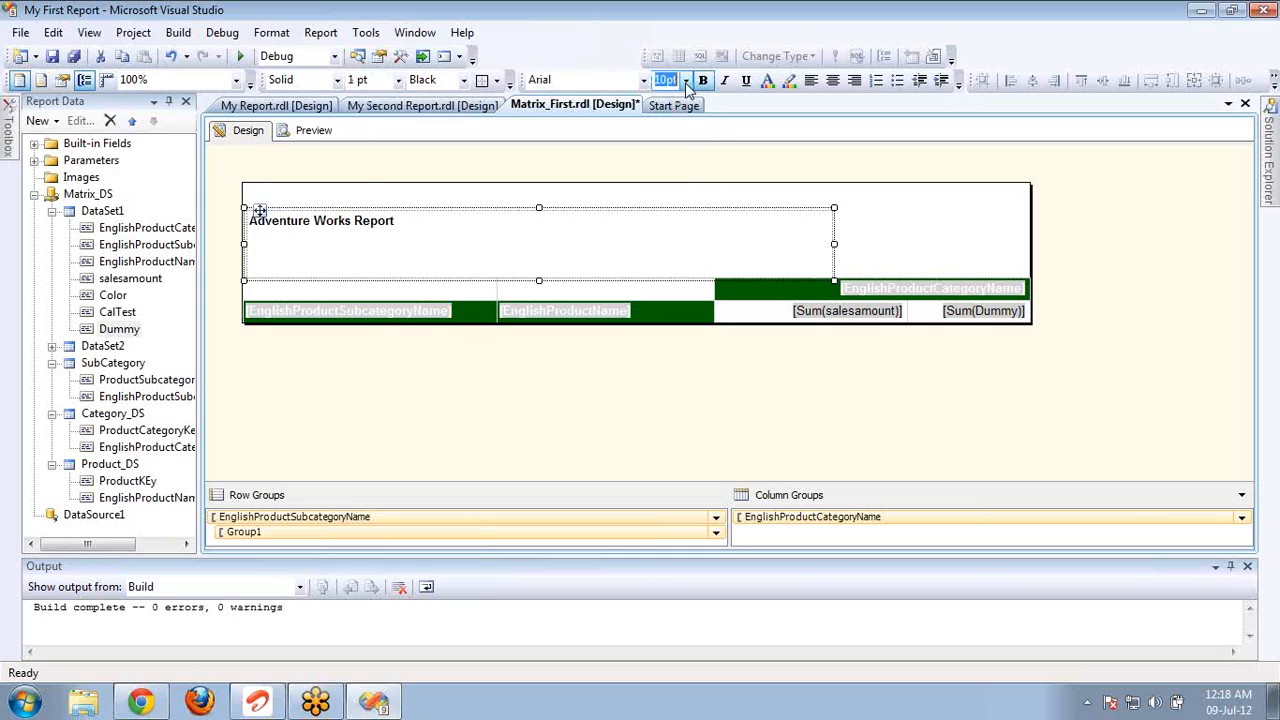
click(512, 217)
key(ctrl+a)
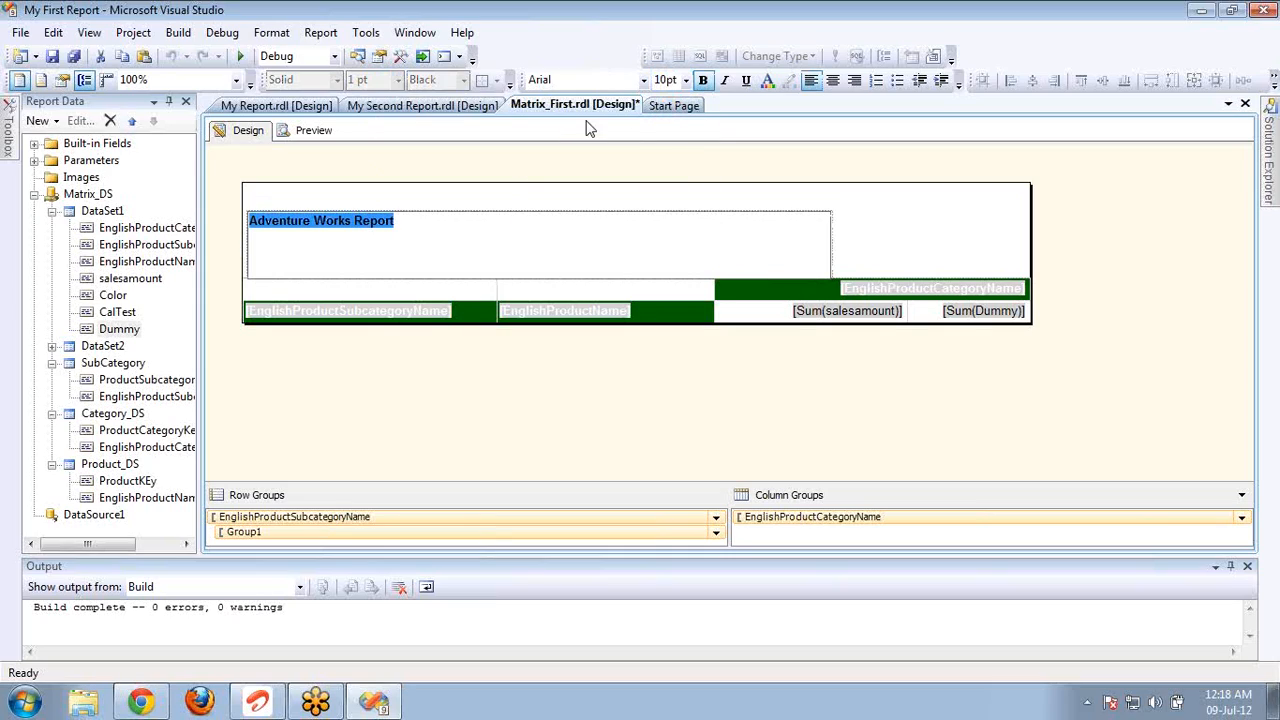
click(686, 82)
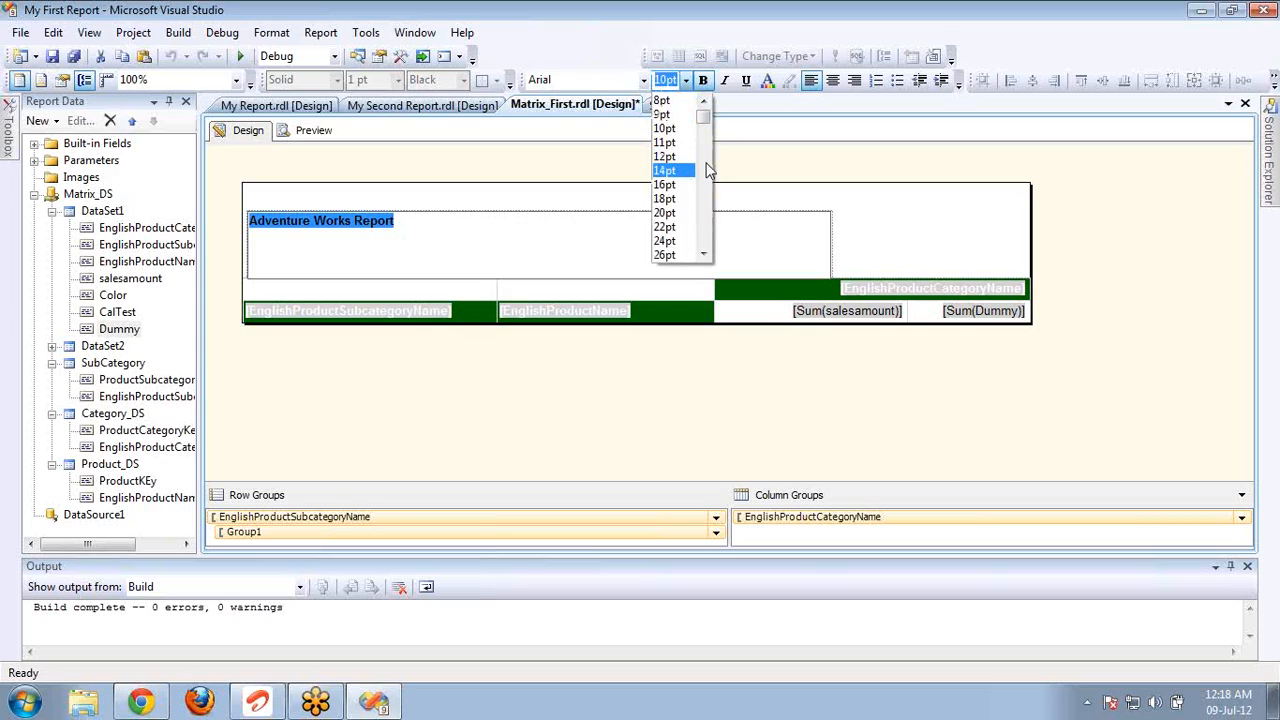
drag(703, 120, 706, 191)
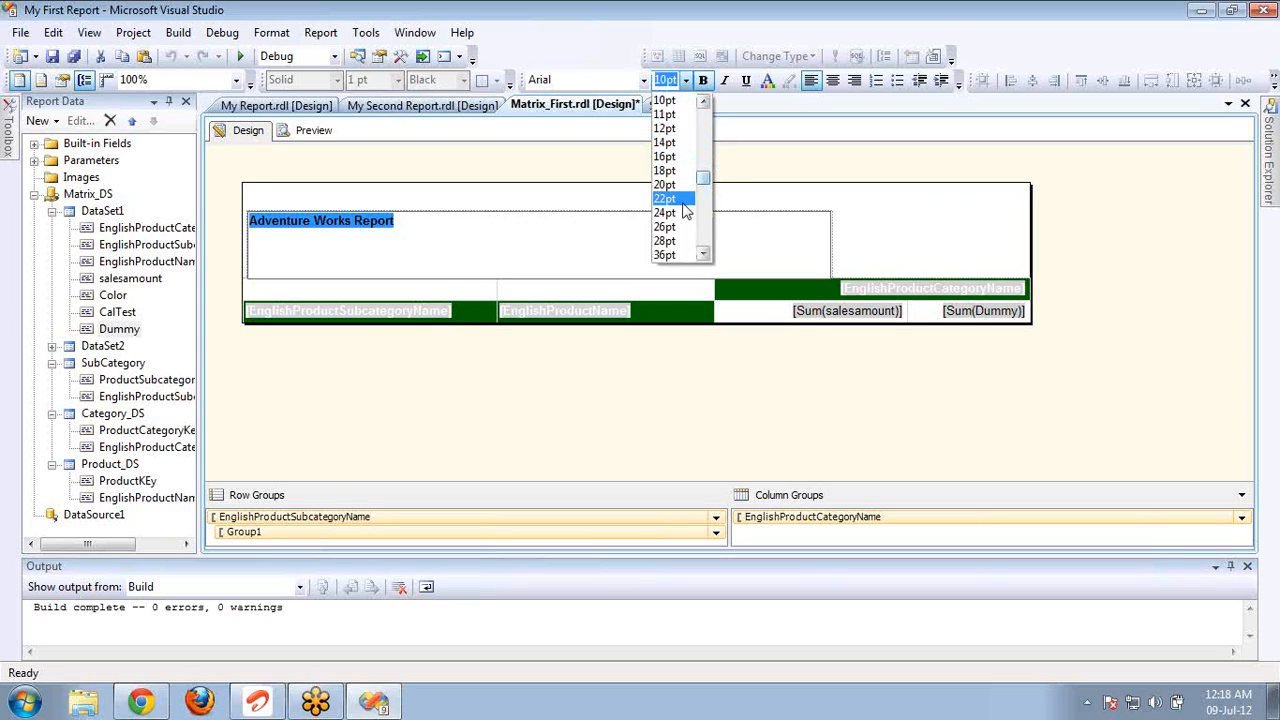
click(680, 206)
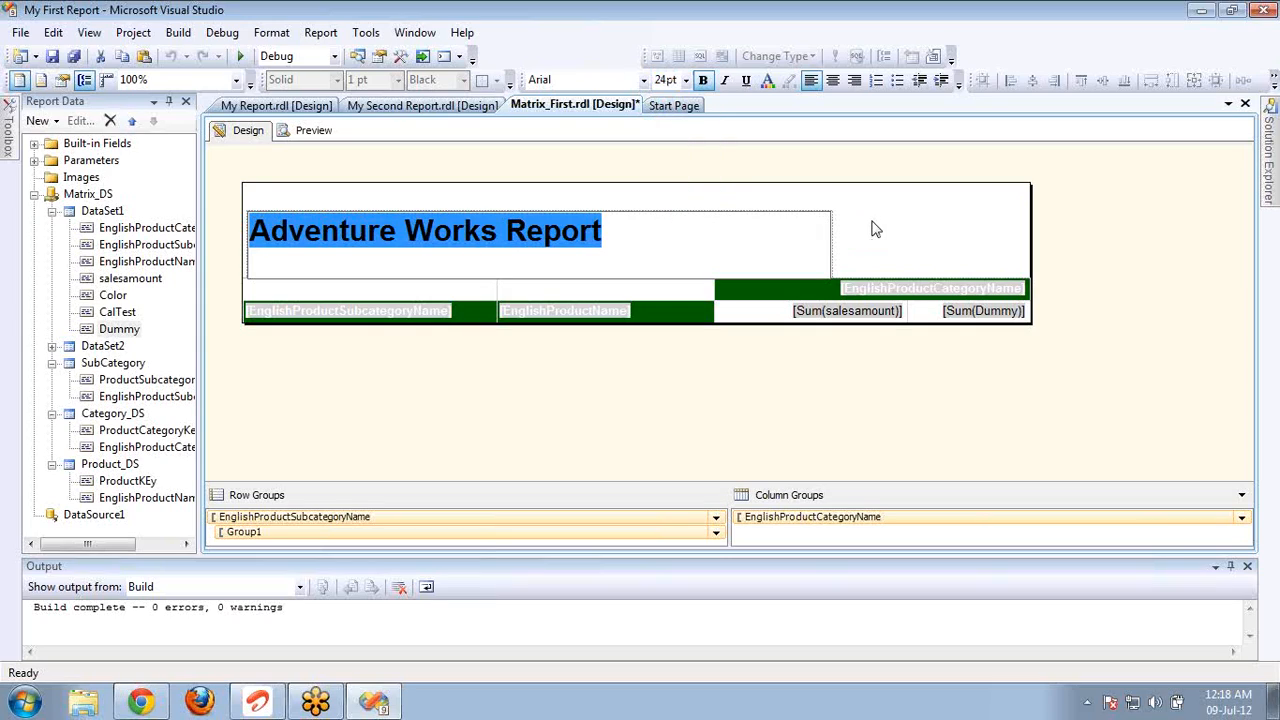
Step: Reduce the header text box's height until it fits closely around the one-line title
key(Escape)
key(shift+Up)
key(shift+Up)
key(shift+Up)
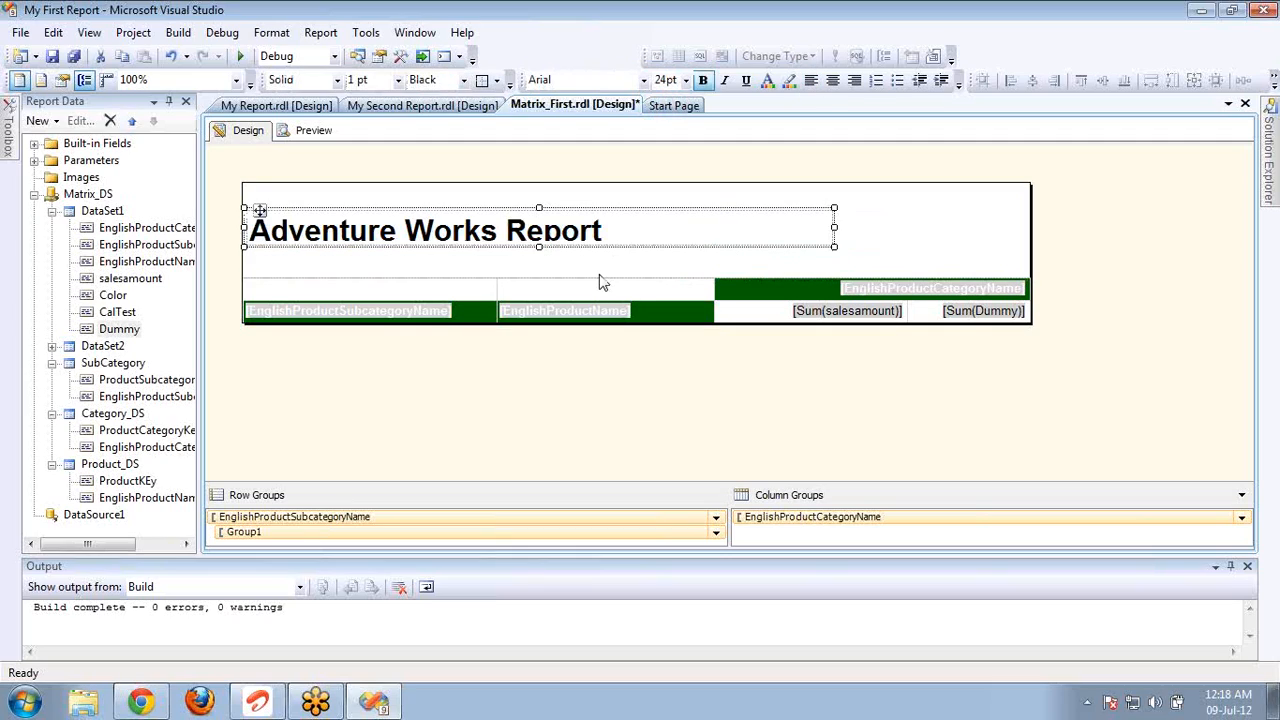
key(shift+Down)
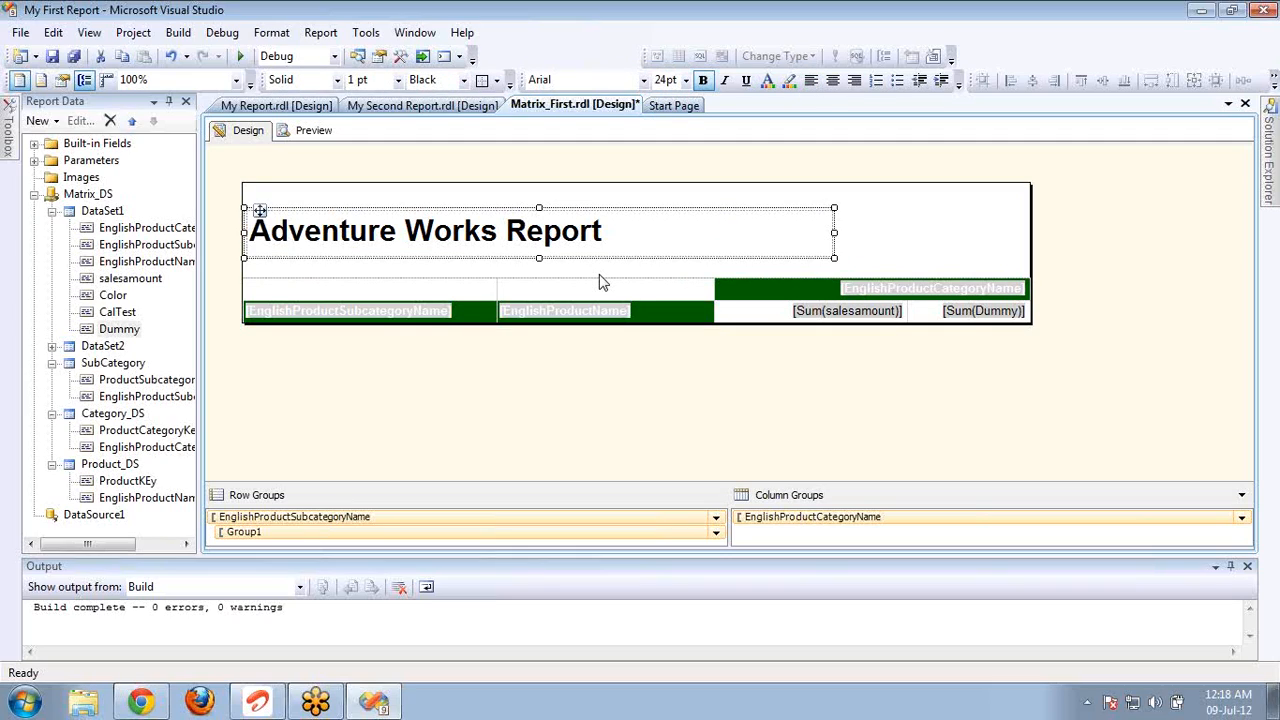
click(894, 237)
Step: Preview the report for the Clothing category with all subcategories and all products selected
click(311, 134)
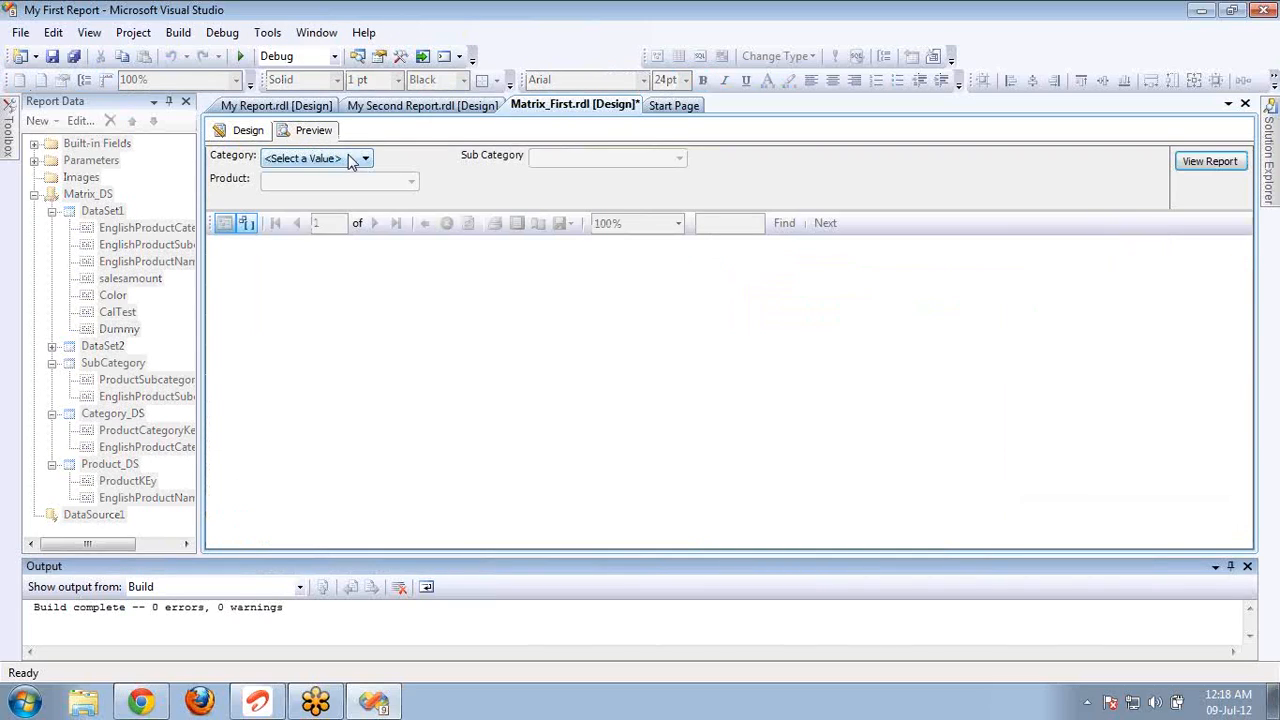
click(352, 158)
click(337, 211)
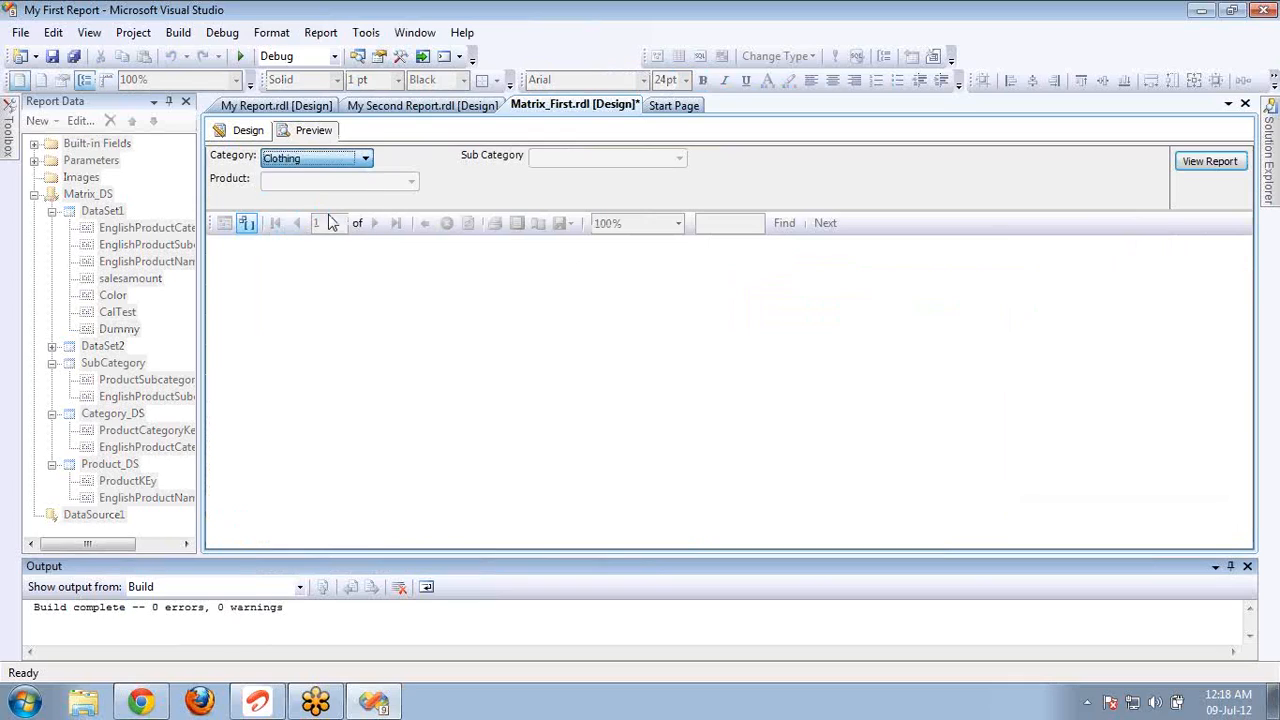
click(563, 157)
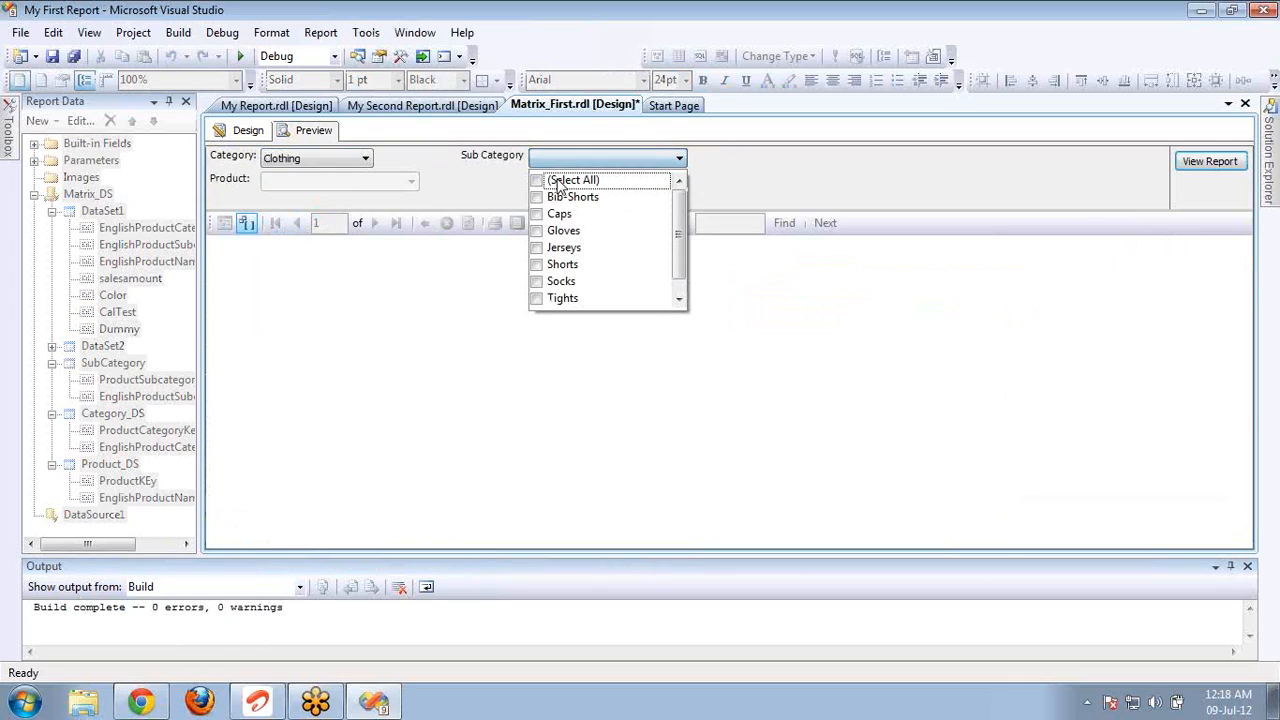
click(542, 182)
click(450, 194)
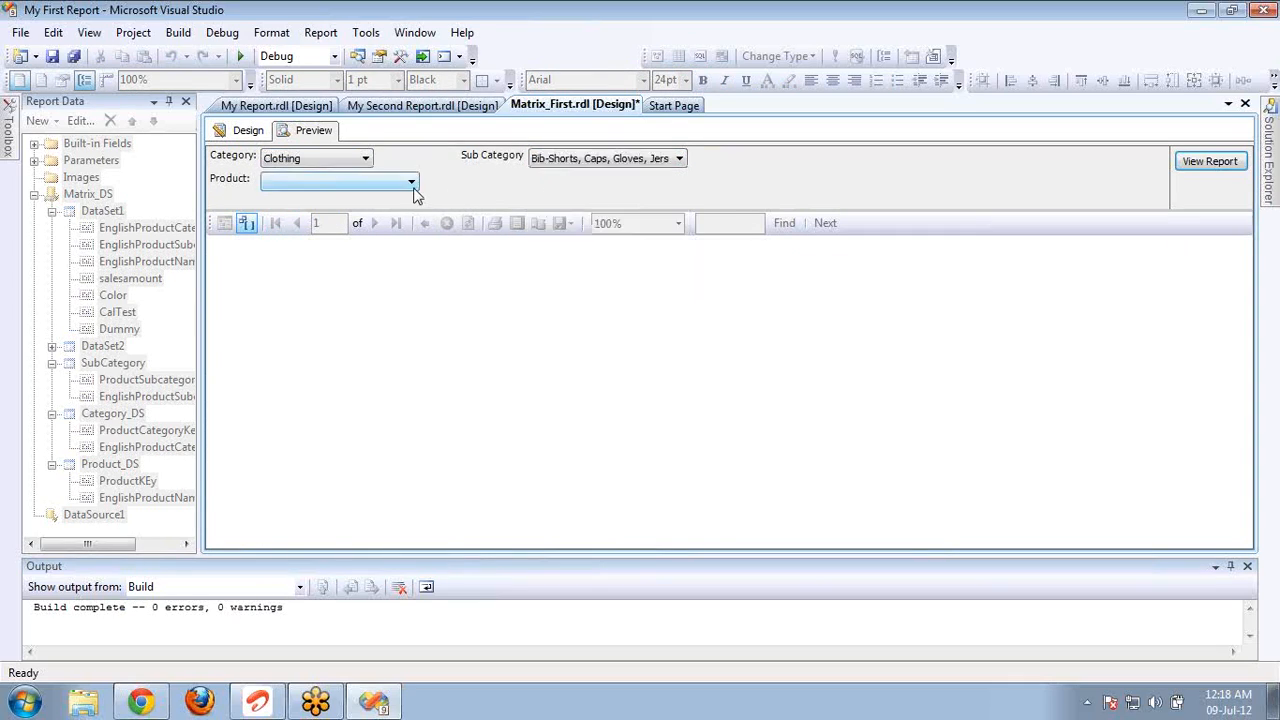
click(411, 181)
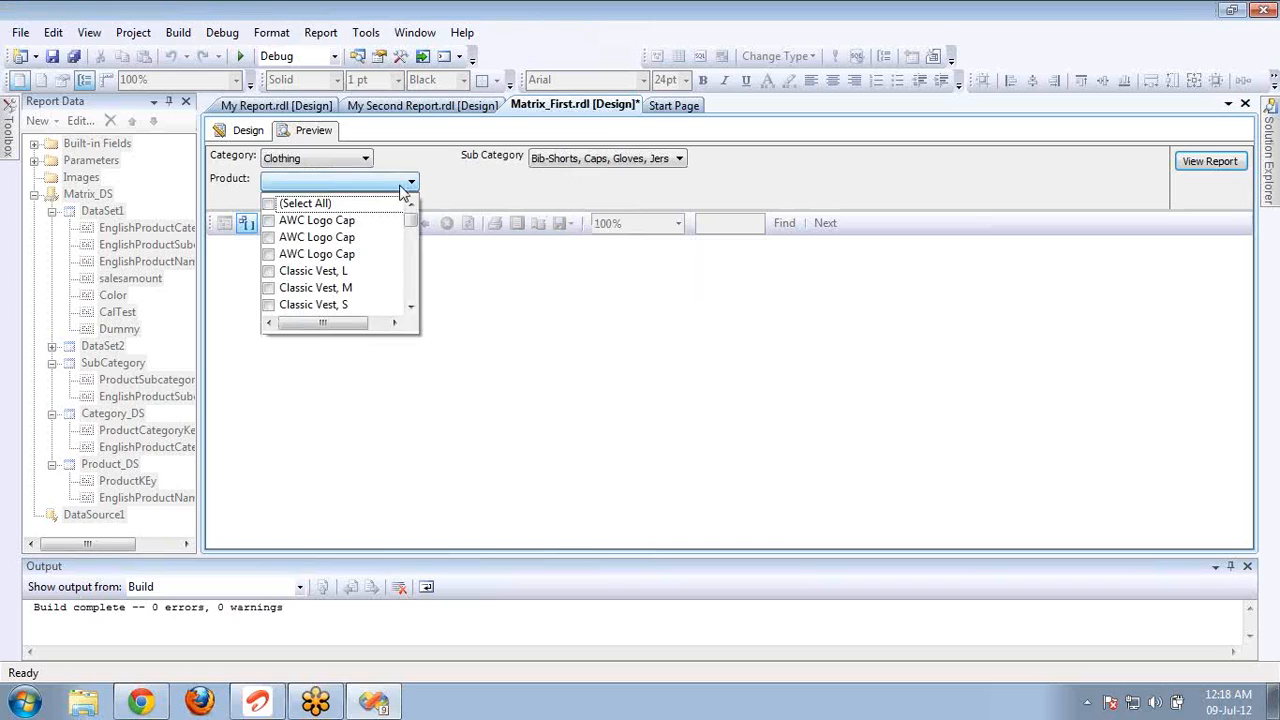
click(269, 205)
click(1196, 165)
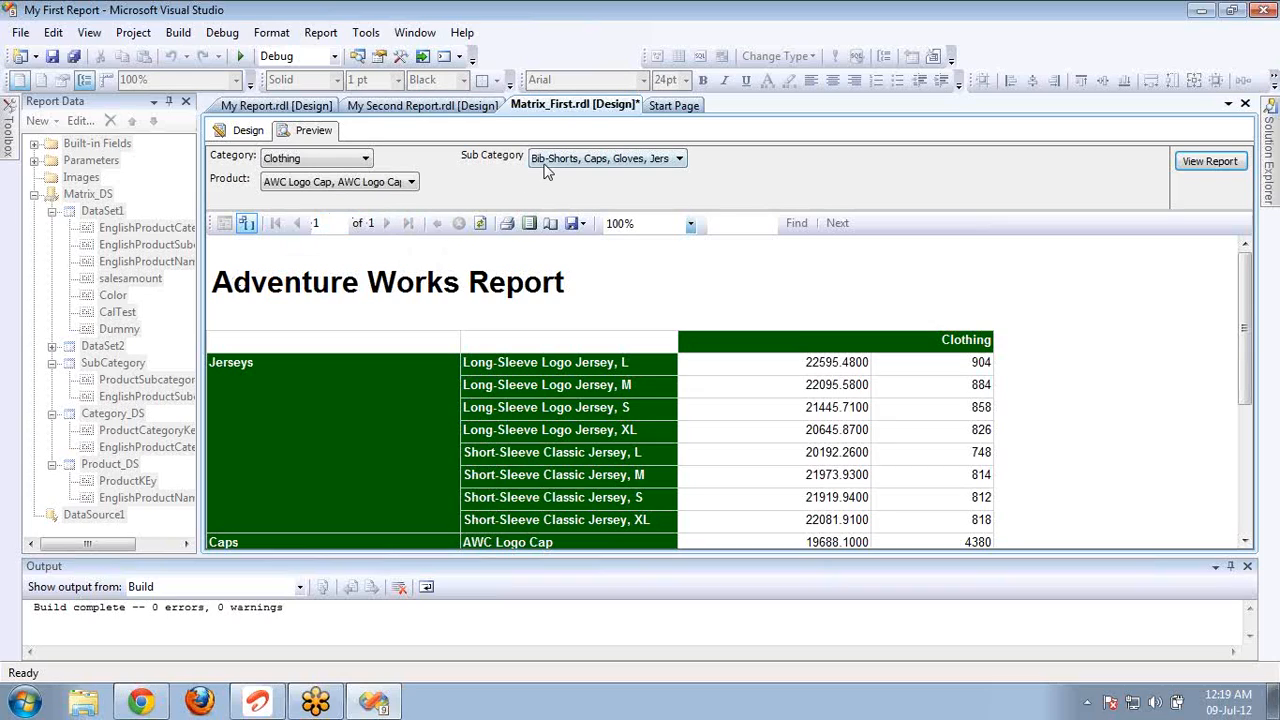
Step: Run the preview for the Accessories category with all subcategories and products, and look through the rows and the category choices
click(366, 158)
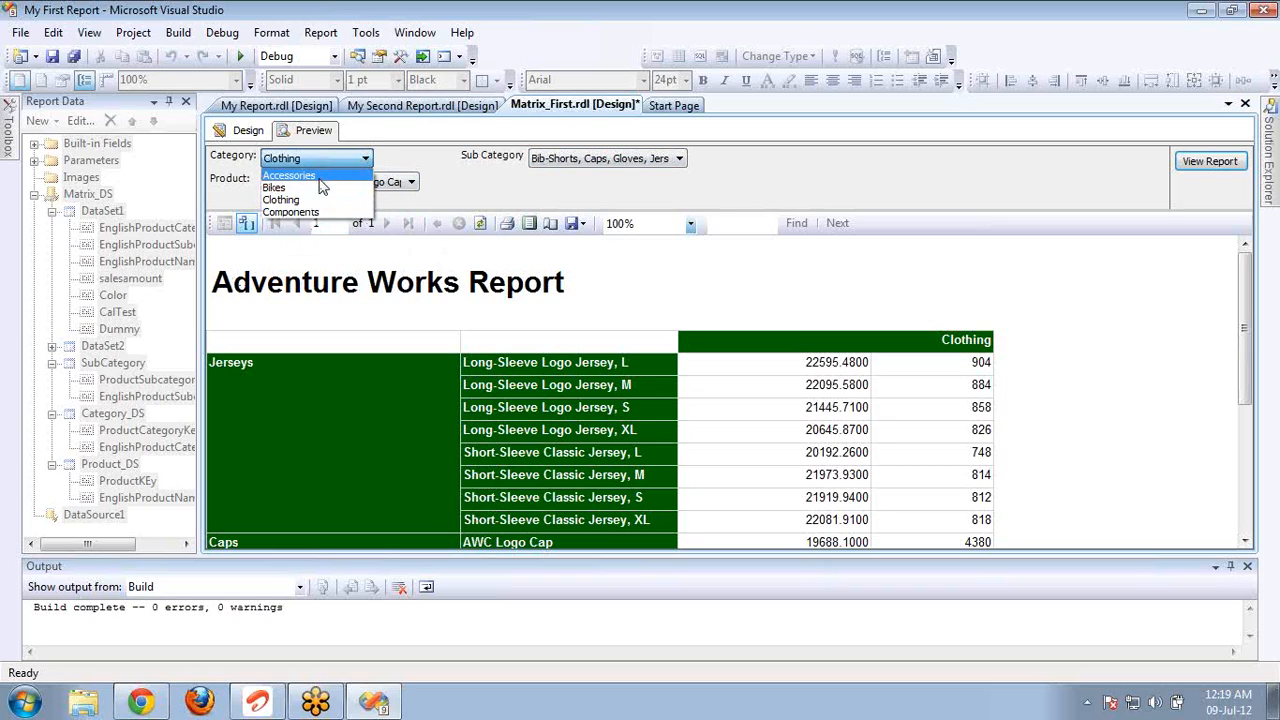
click(320, 177)
click(572, 160)
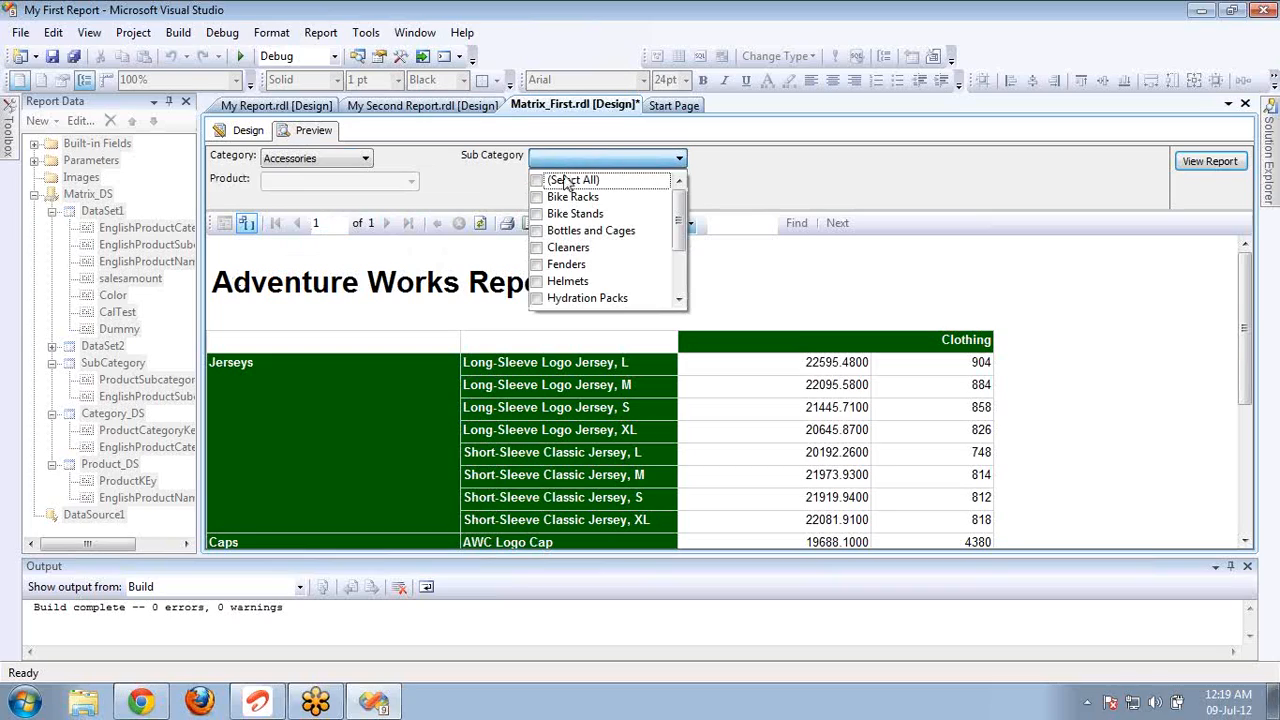
click(538, 181)
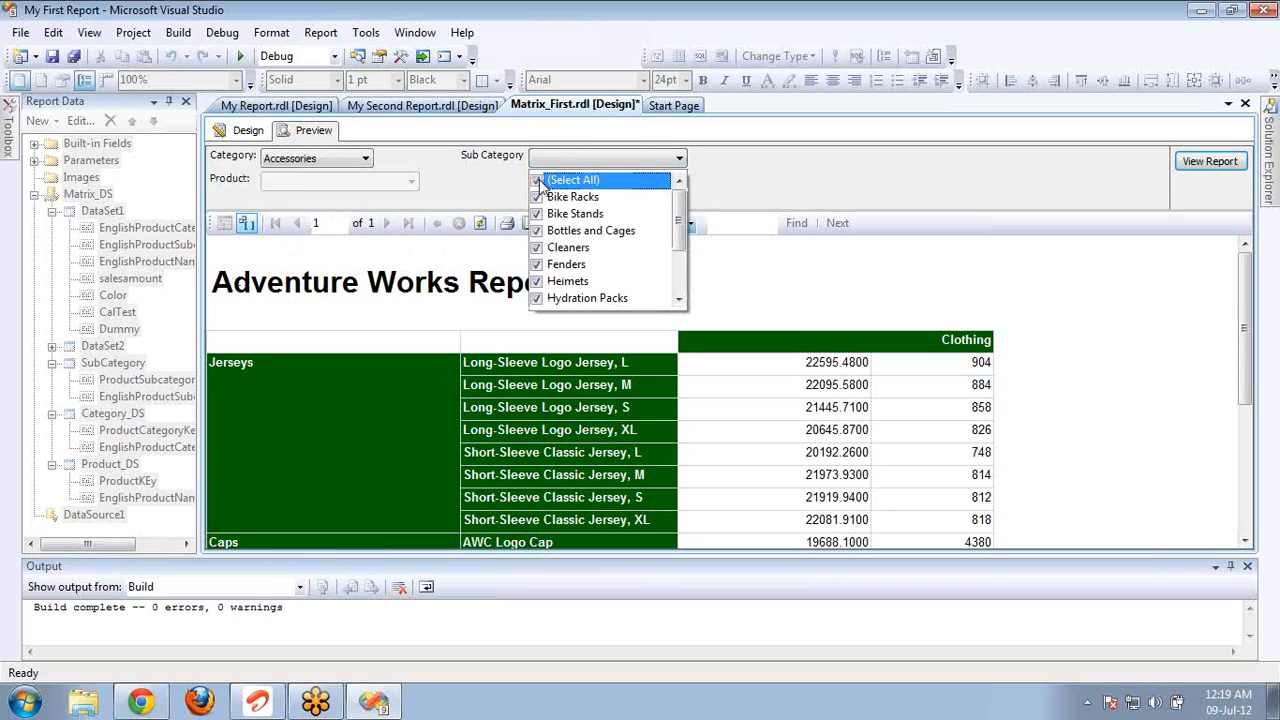
click(484, 195)
click(380, 181)
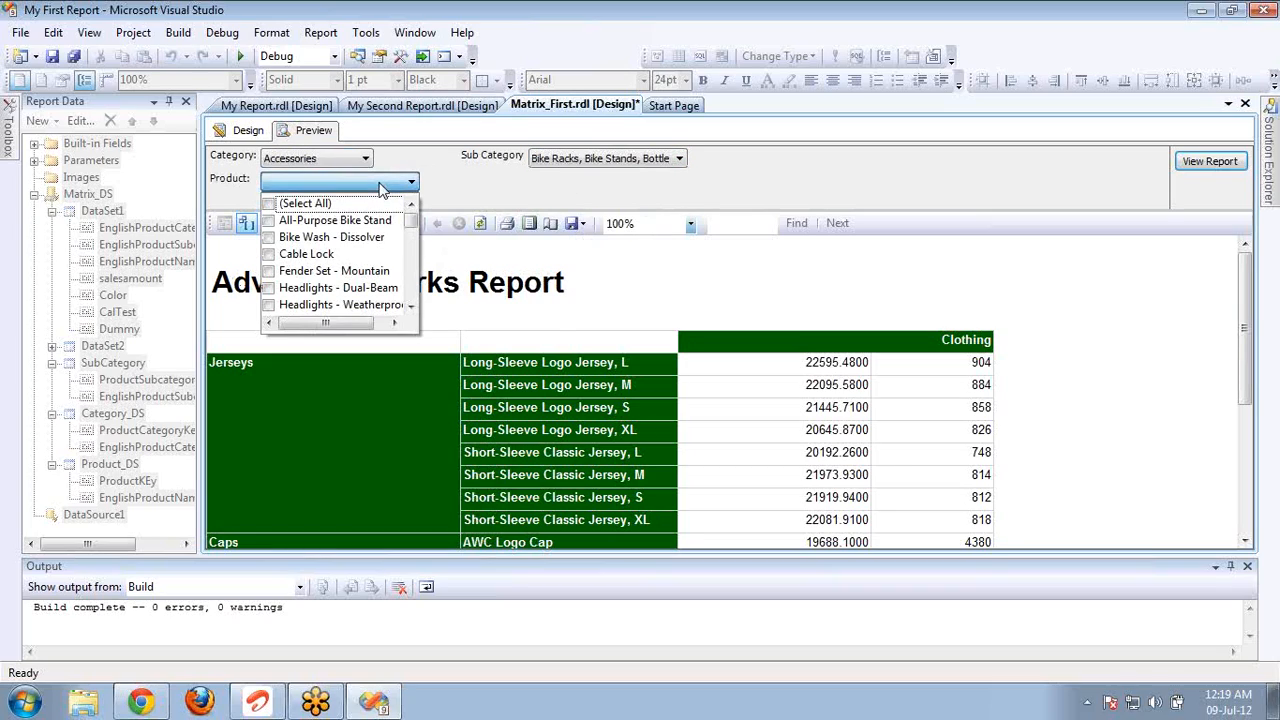
click(270, 205)
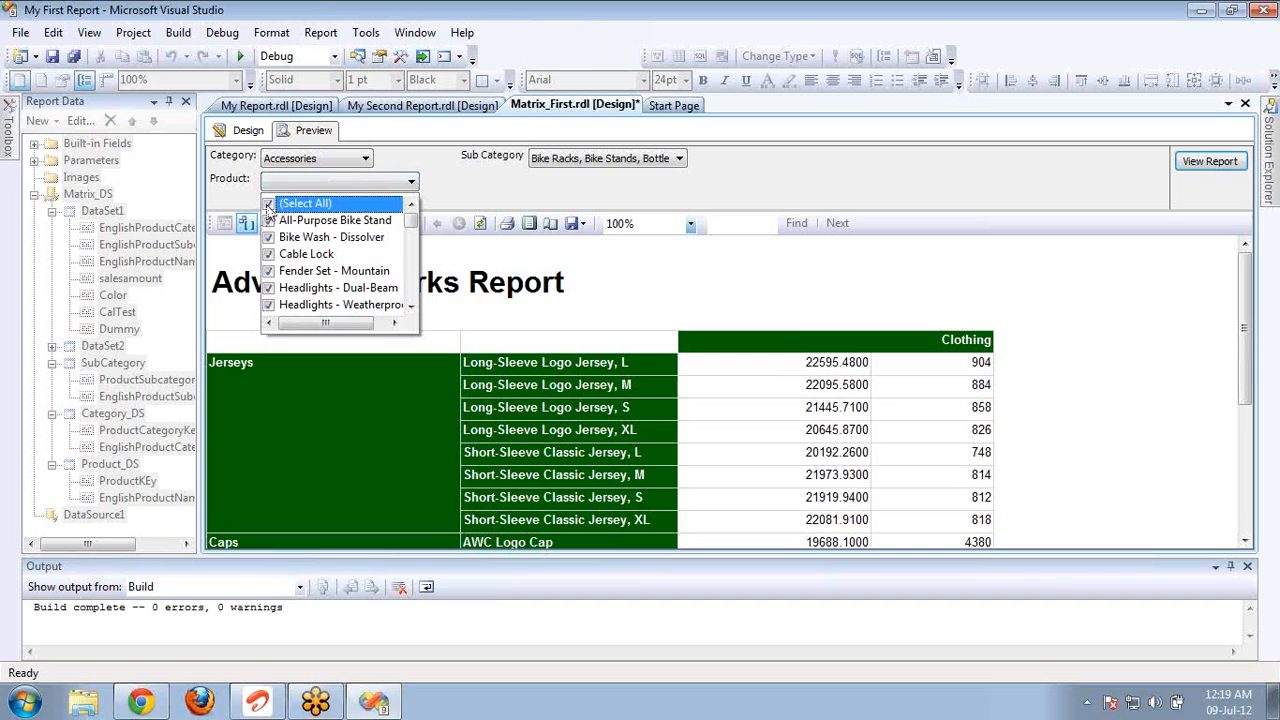
click(1190, 165)
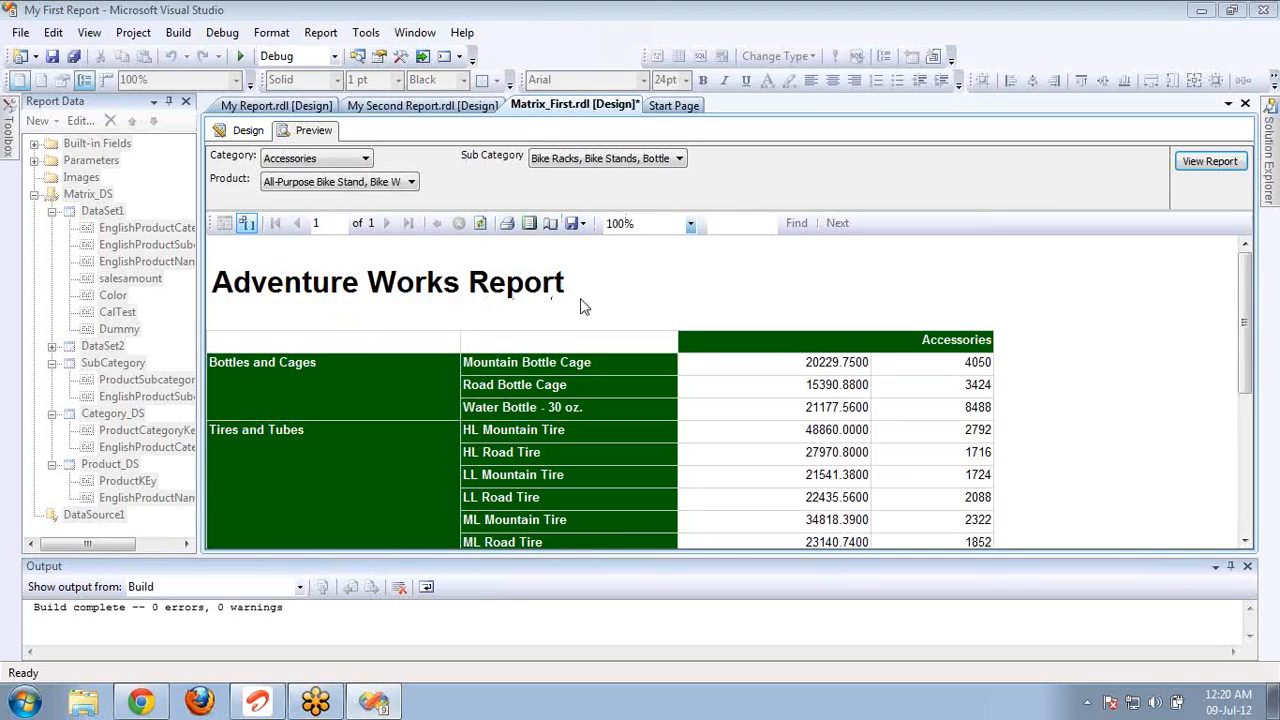
scroll(584, 307, down, 6)
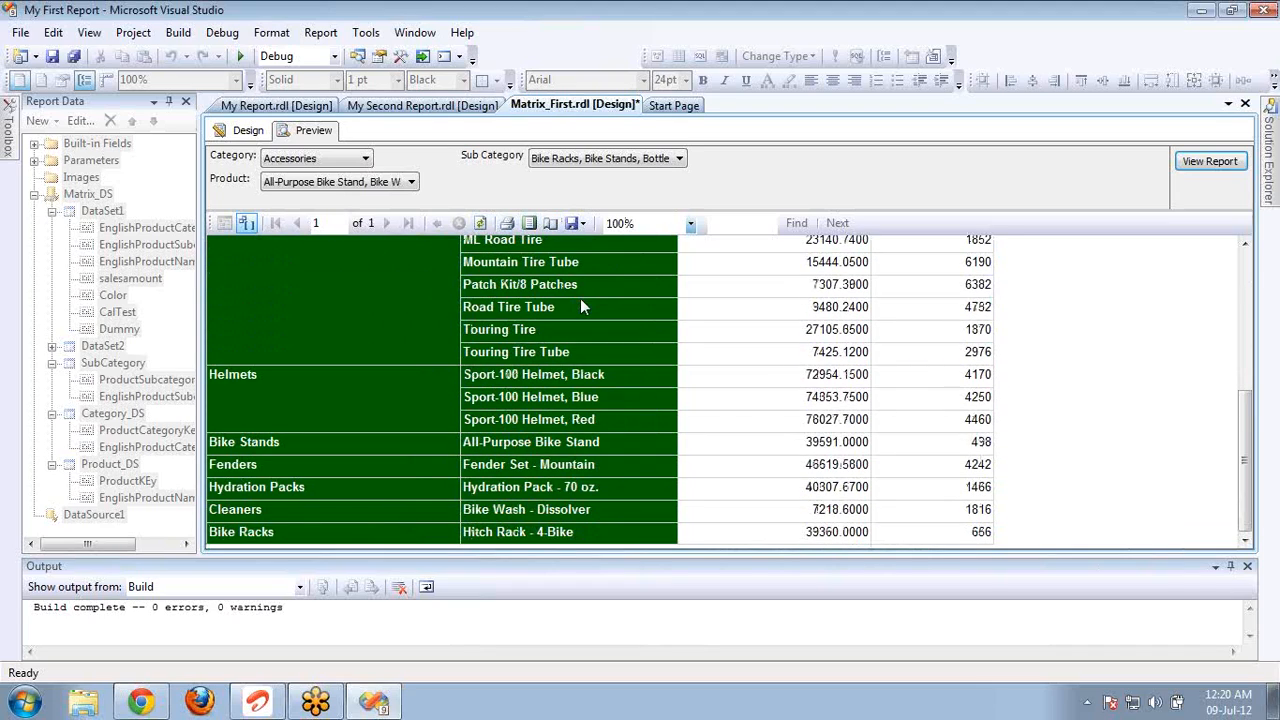
scroll(582, 307, up, 6)
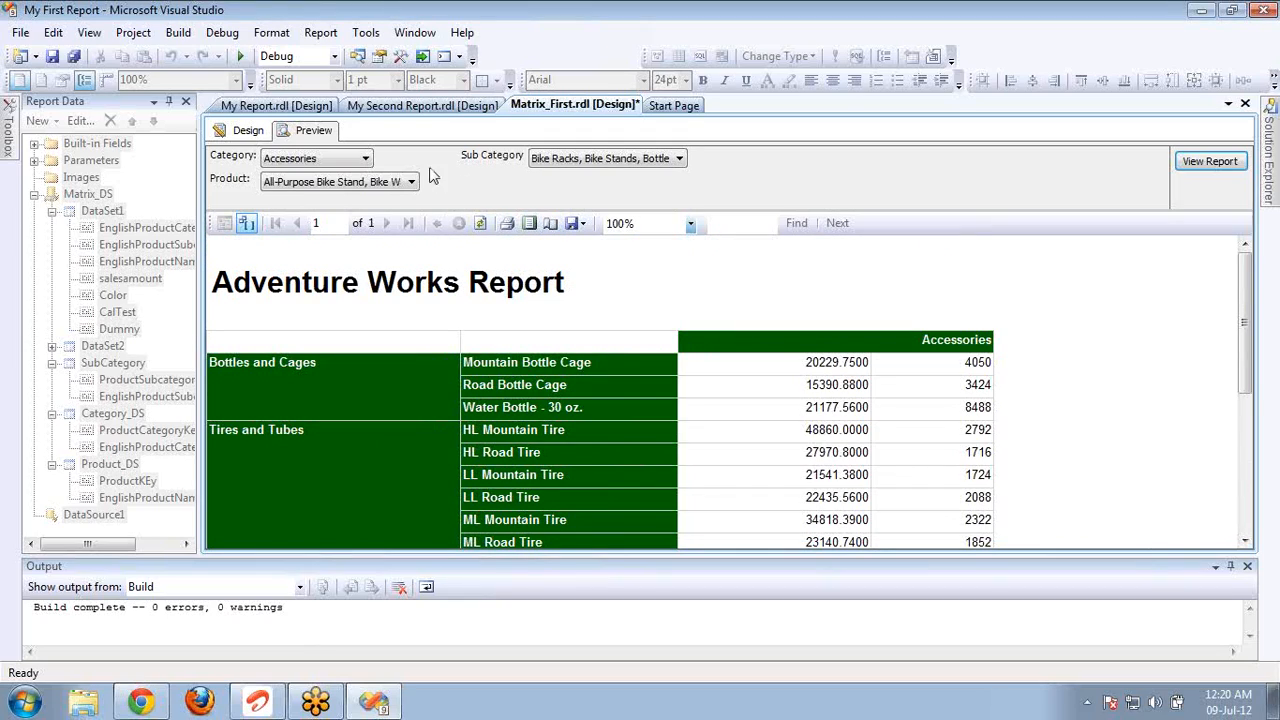
click(345, 160)
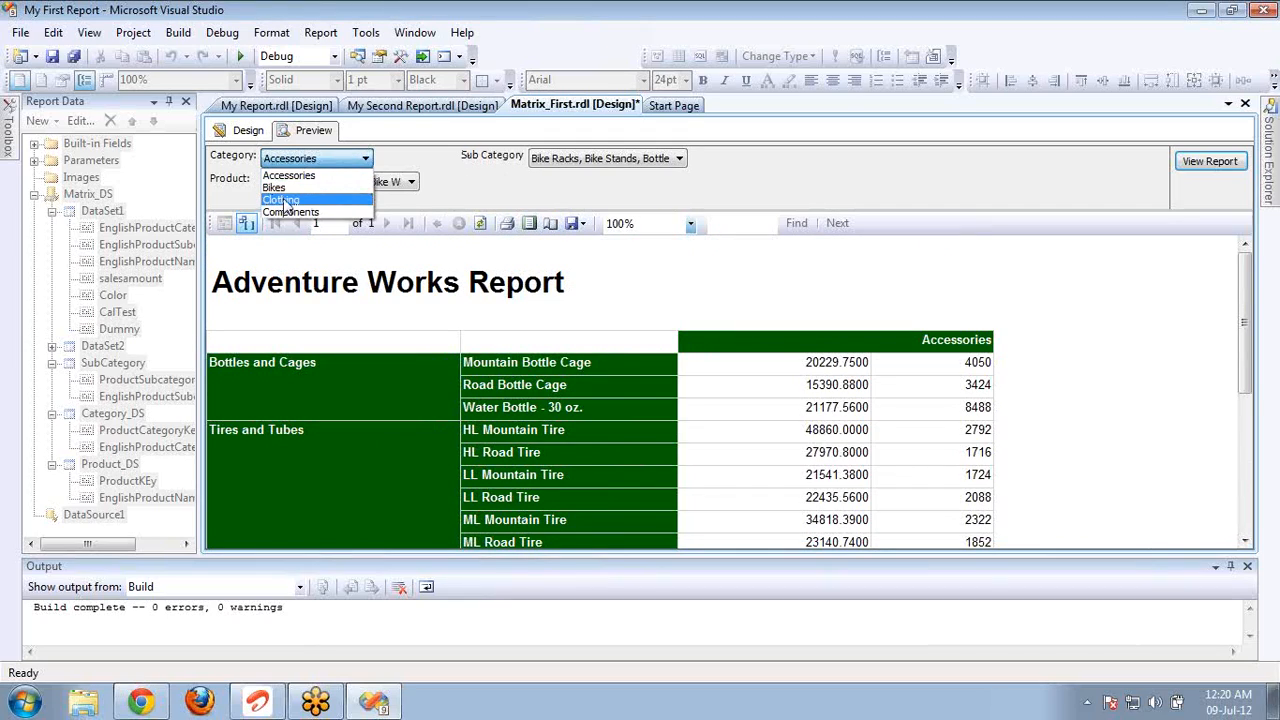
click(460, 187)
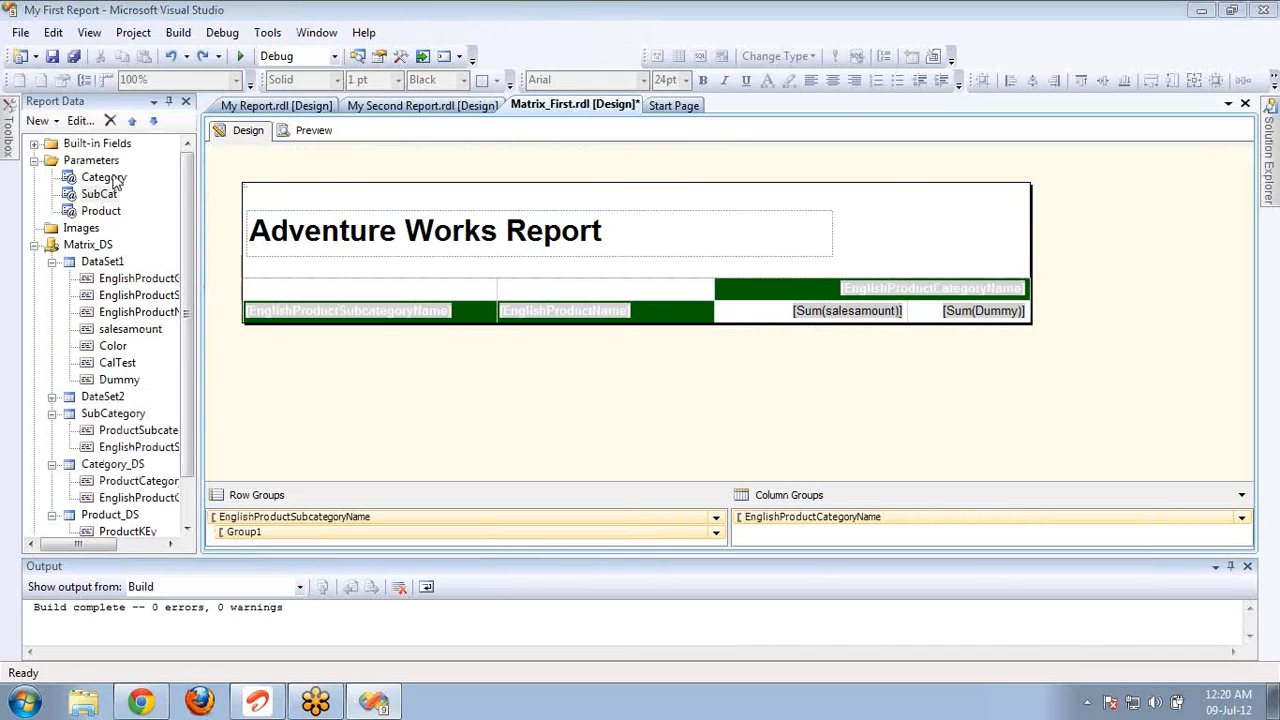
Step: Allow multiple values for the Category report parameter
click(113, 180)
double_click(104, 177)
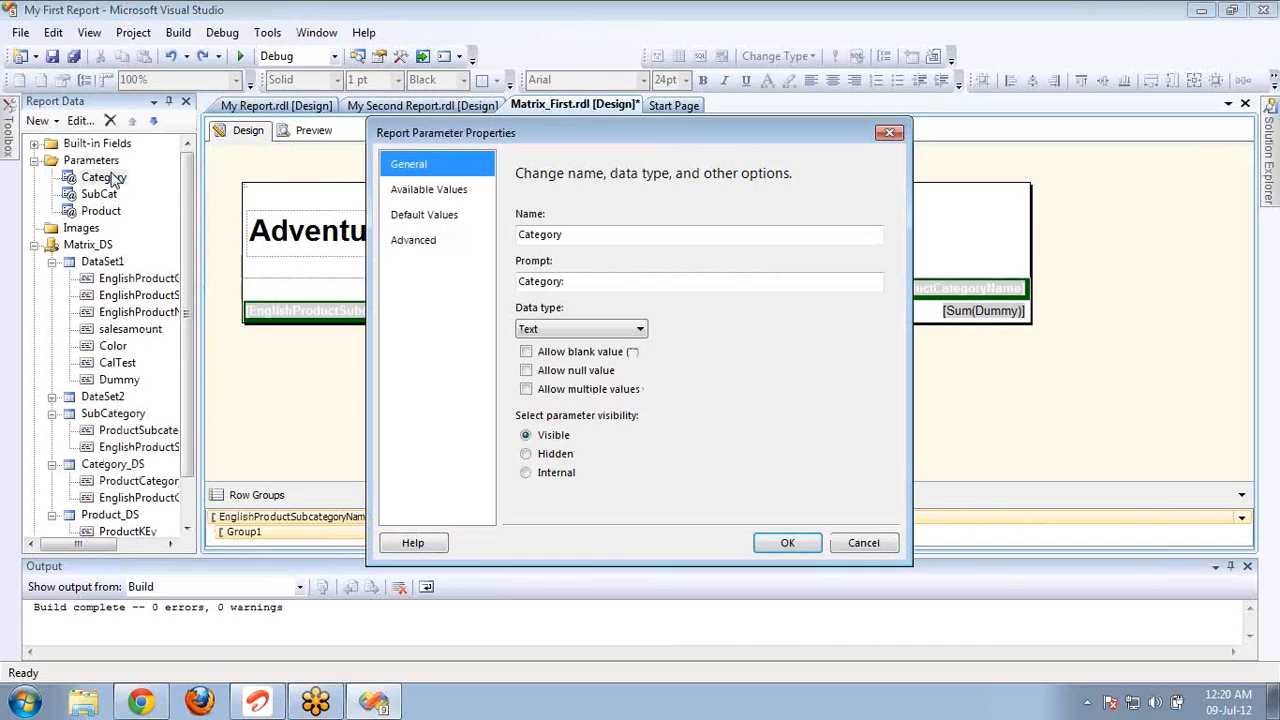
click(526, 389)
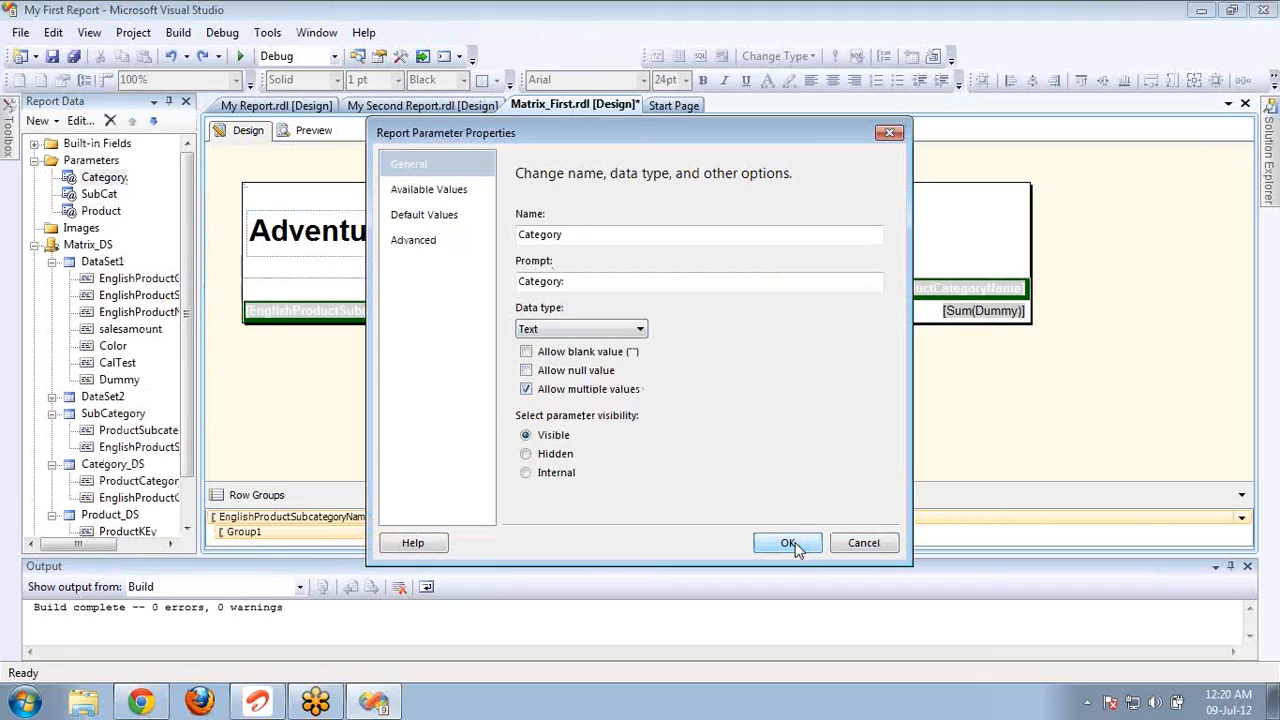
click(789, 543)
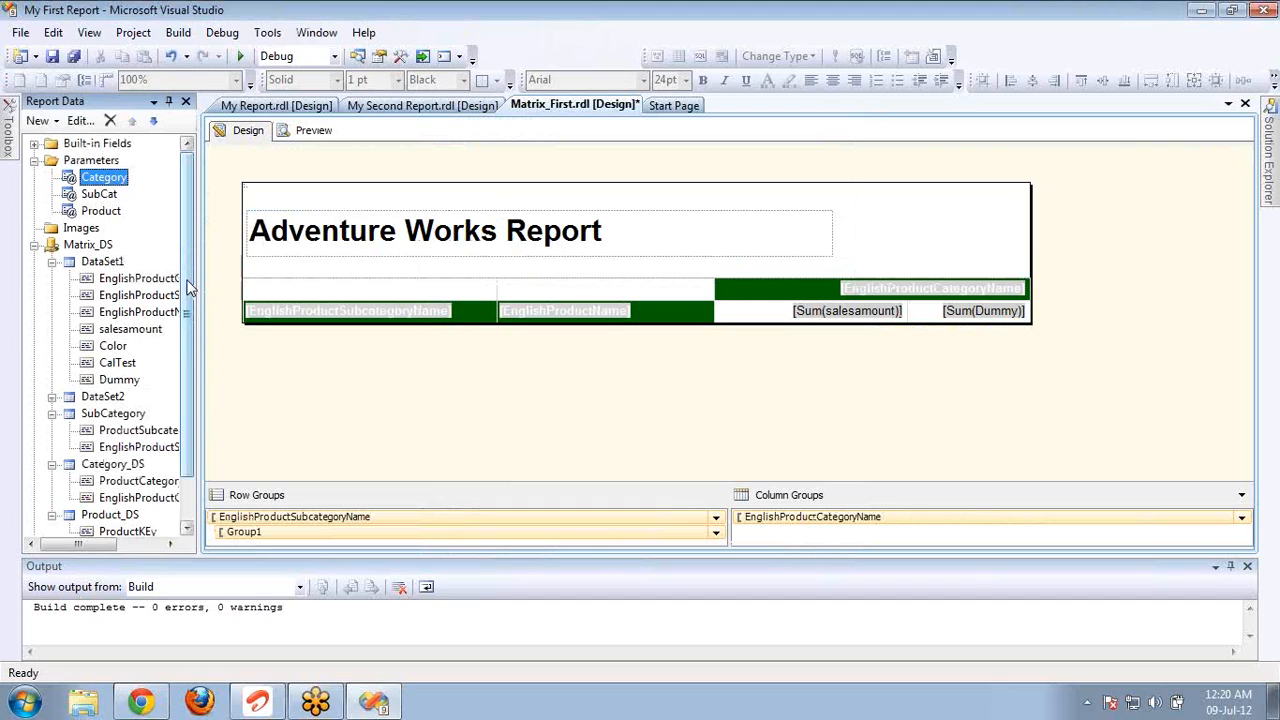
drag(190, 288, 189, 334)
drag(150, 381, 150, 405)
click(114, 366)
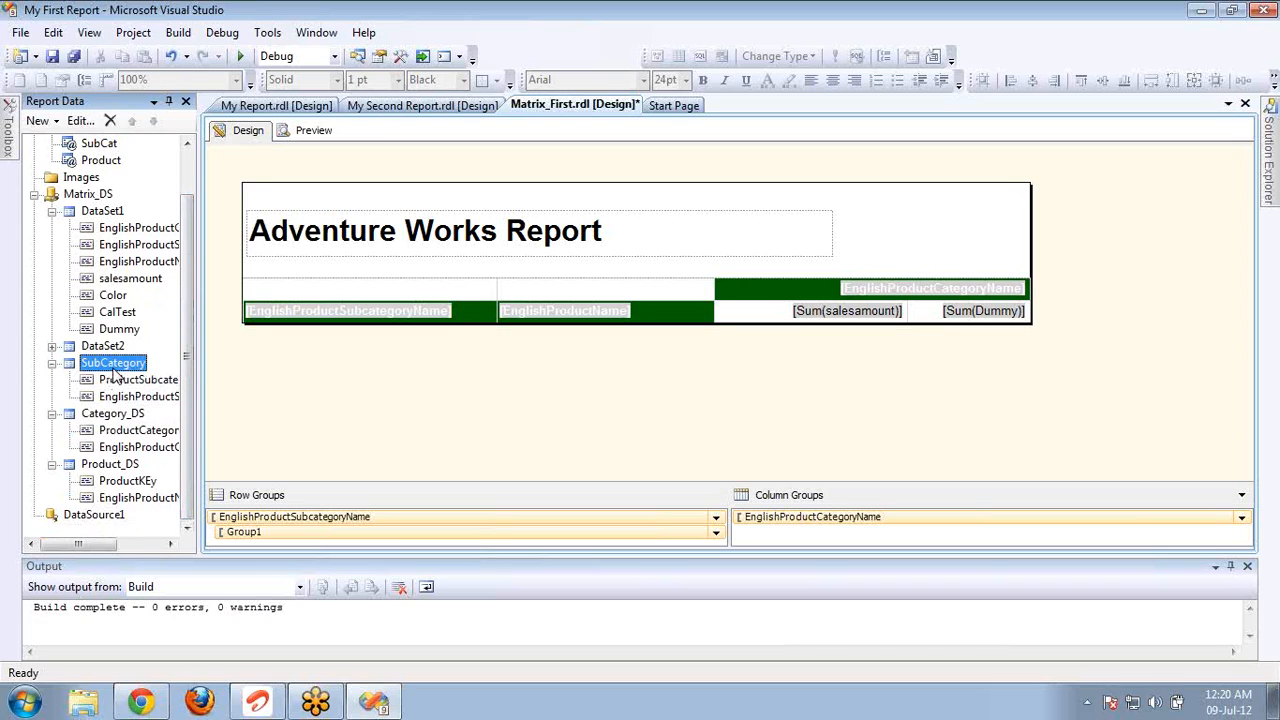
double_click(113, 366)
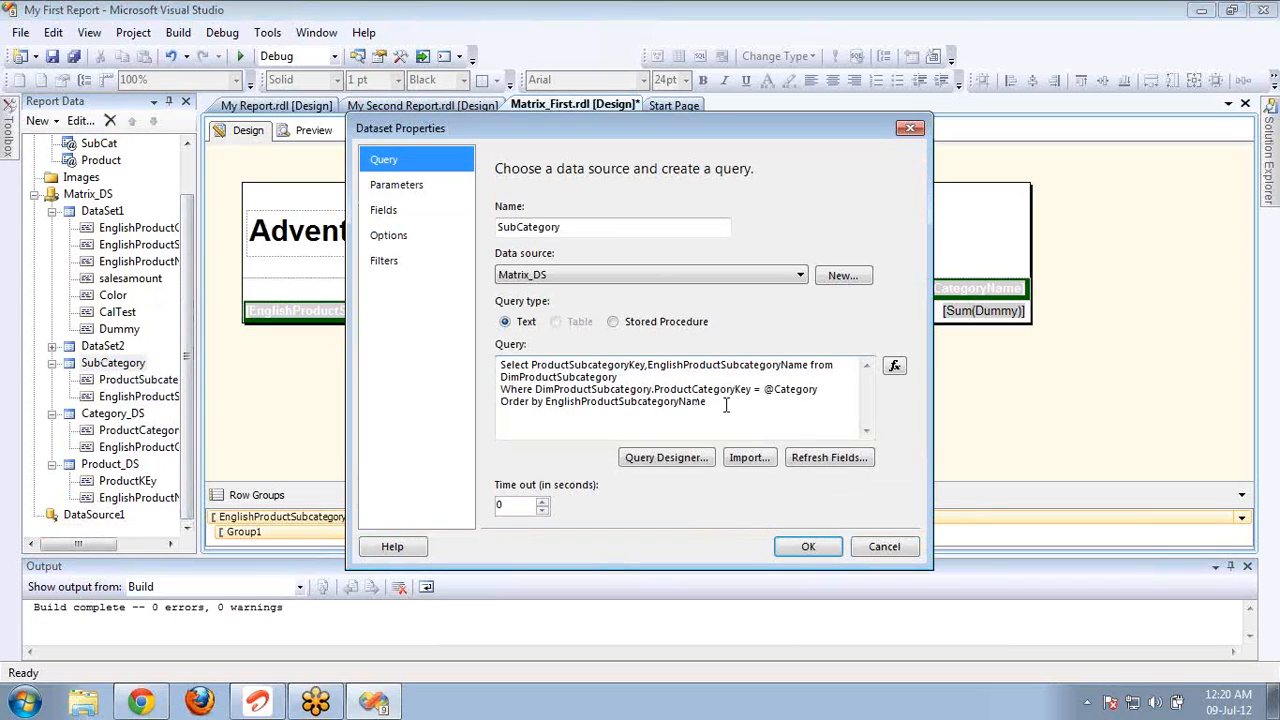
click(762, 392)
key(BackSpace)
text(in ()
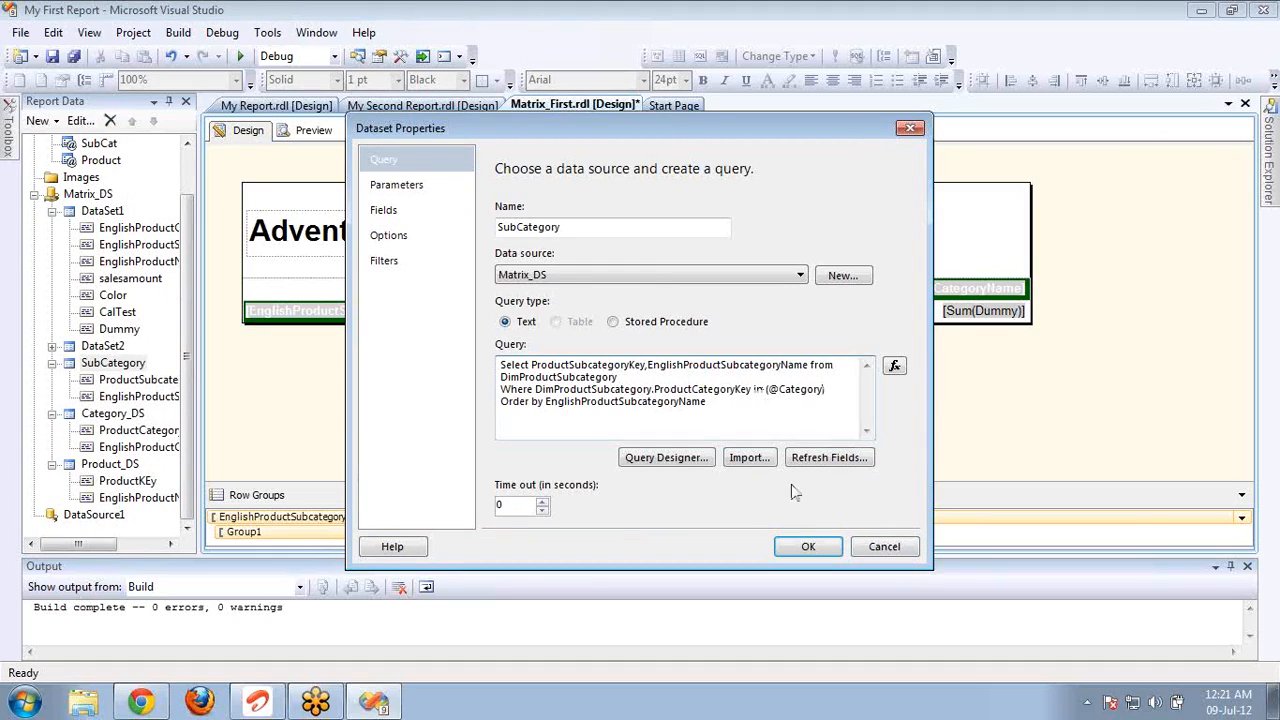
click(809, 548)
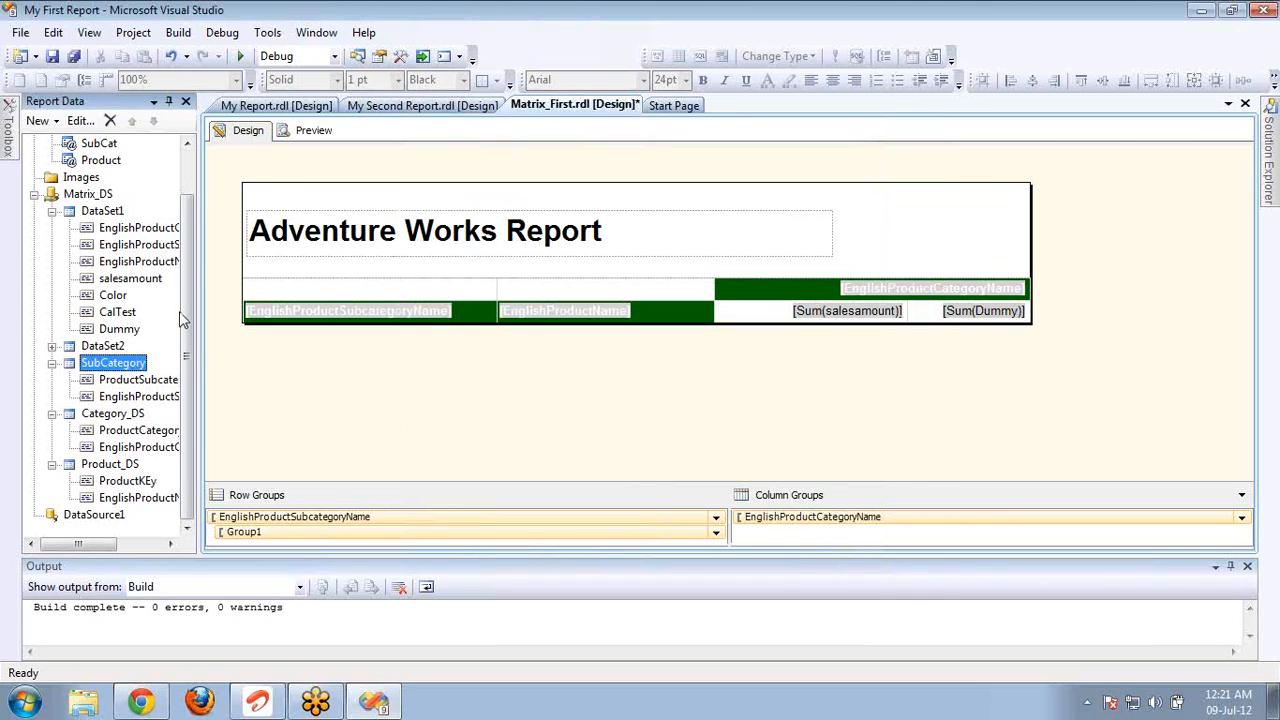
double_click(108, 213)
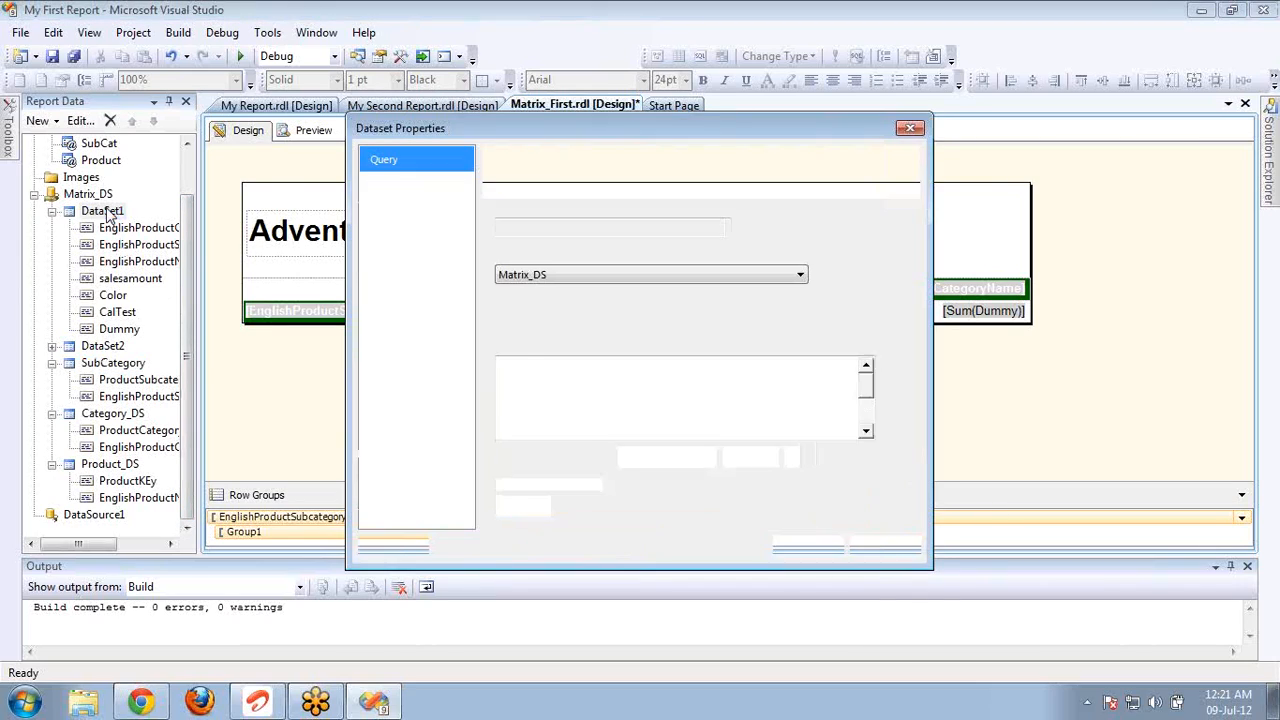
click(680, 437)
scroll(684, 430, down, 2)
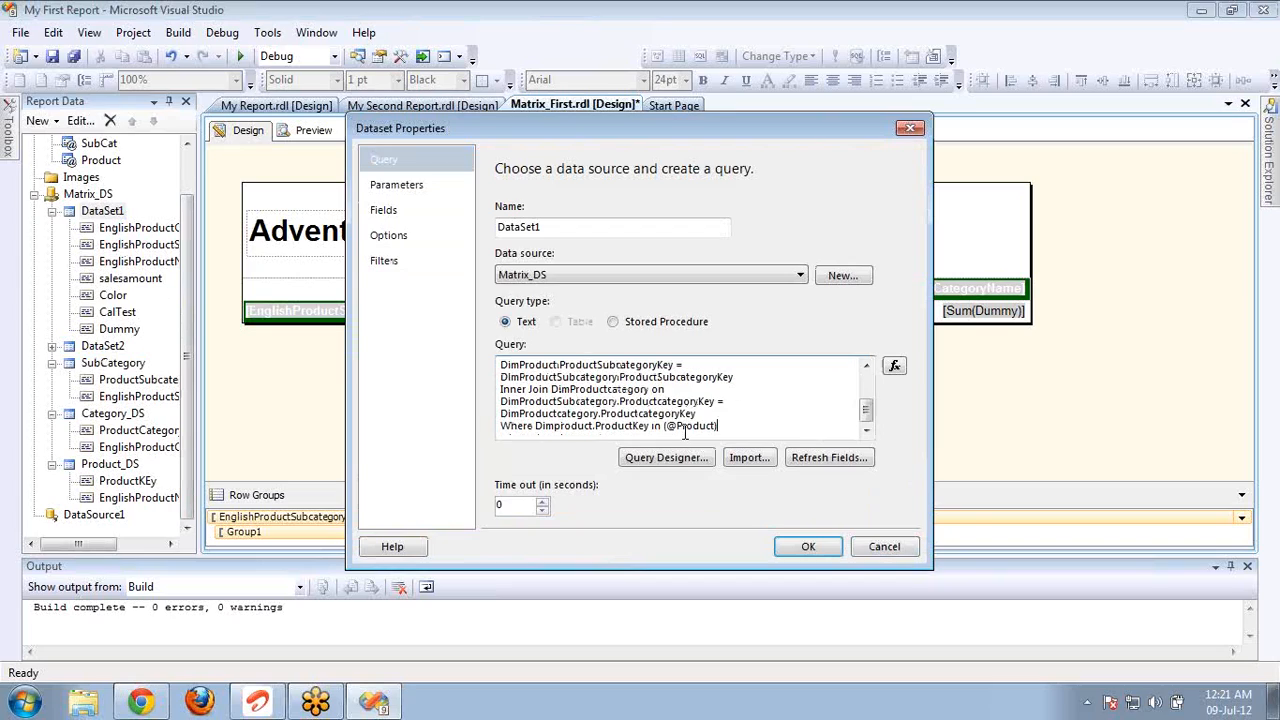
text(;)
click(814, 548)
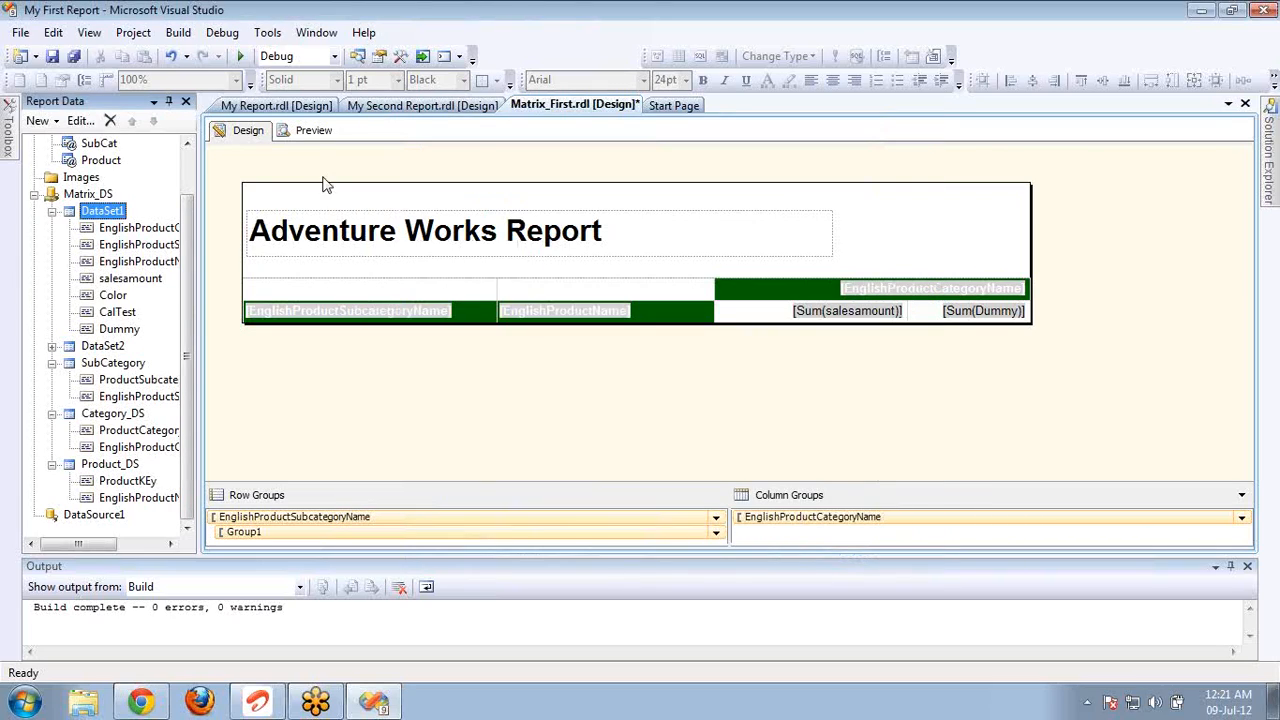
Step: Preview the report and select all categories and all subcategories as parameter values
click(313, 133)
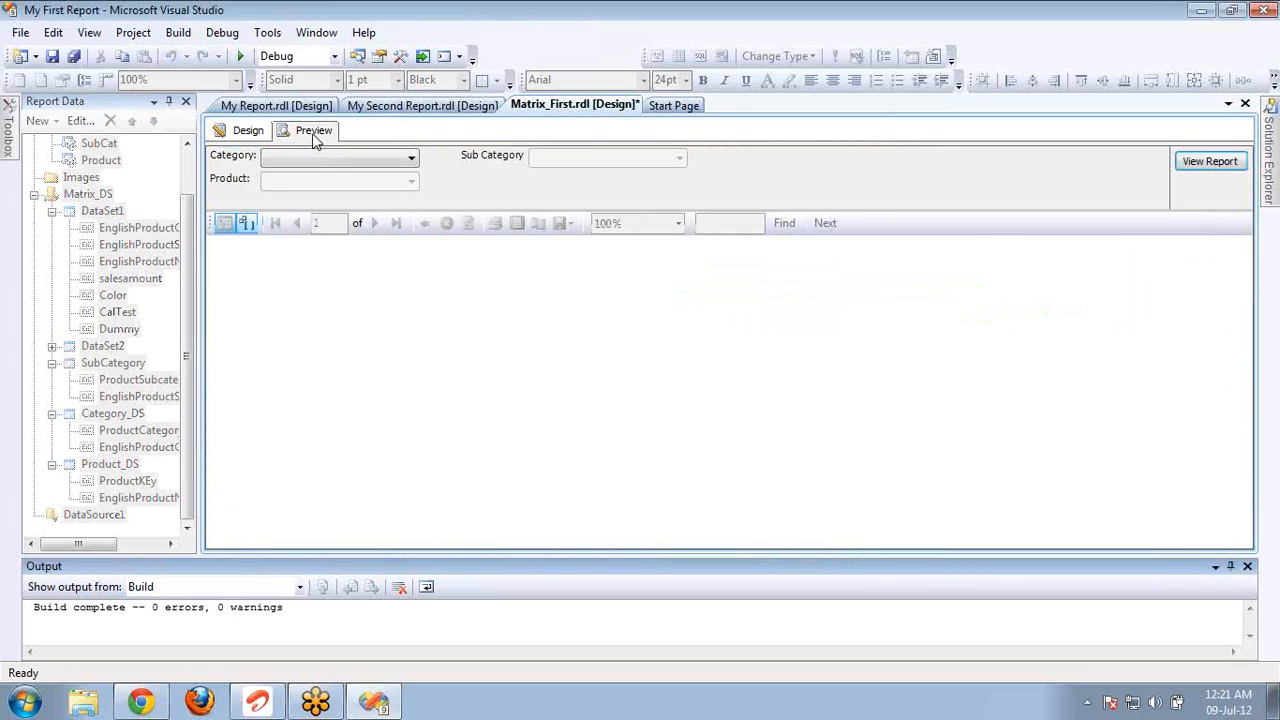
click(322, 158)
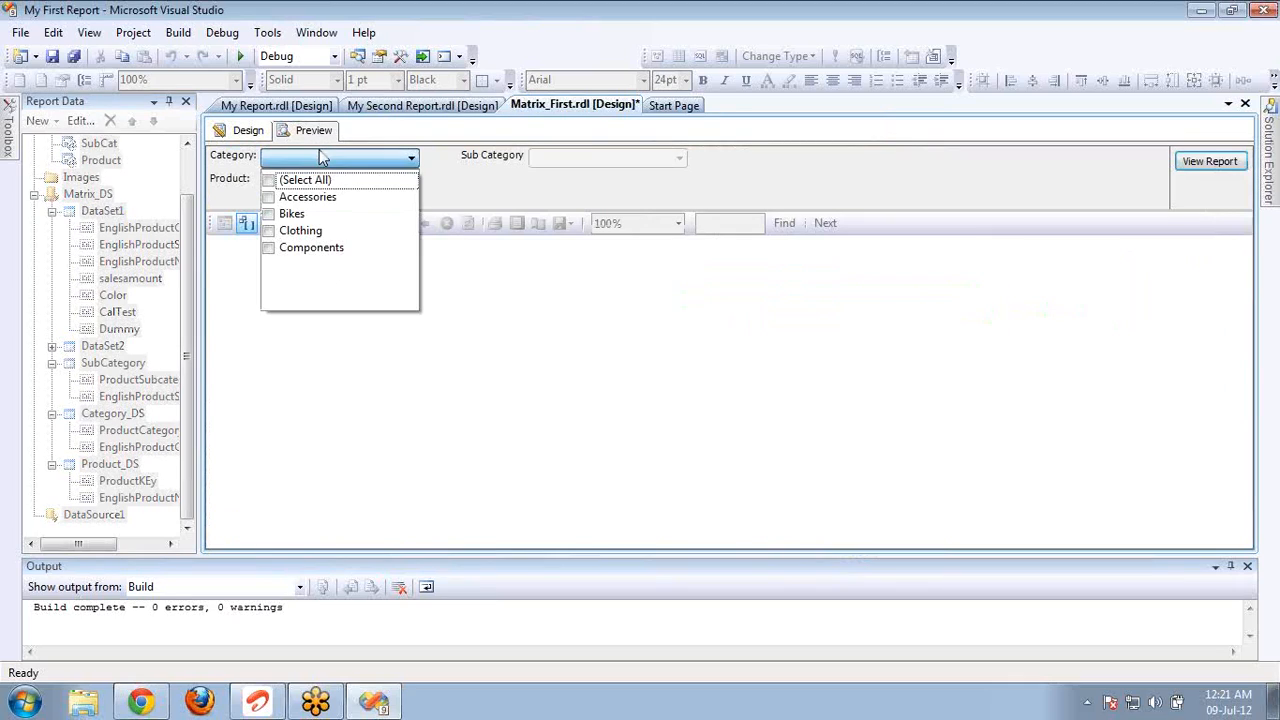
click(268, 180)
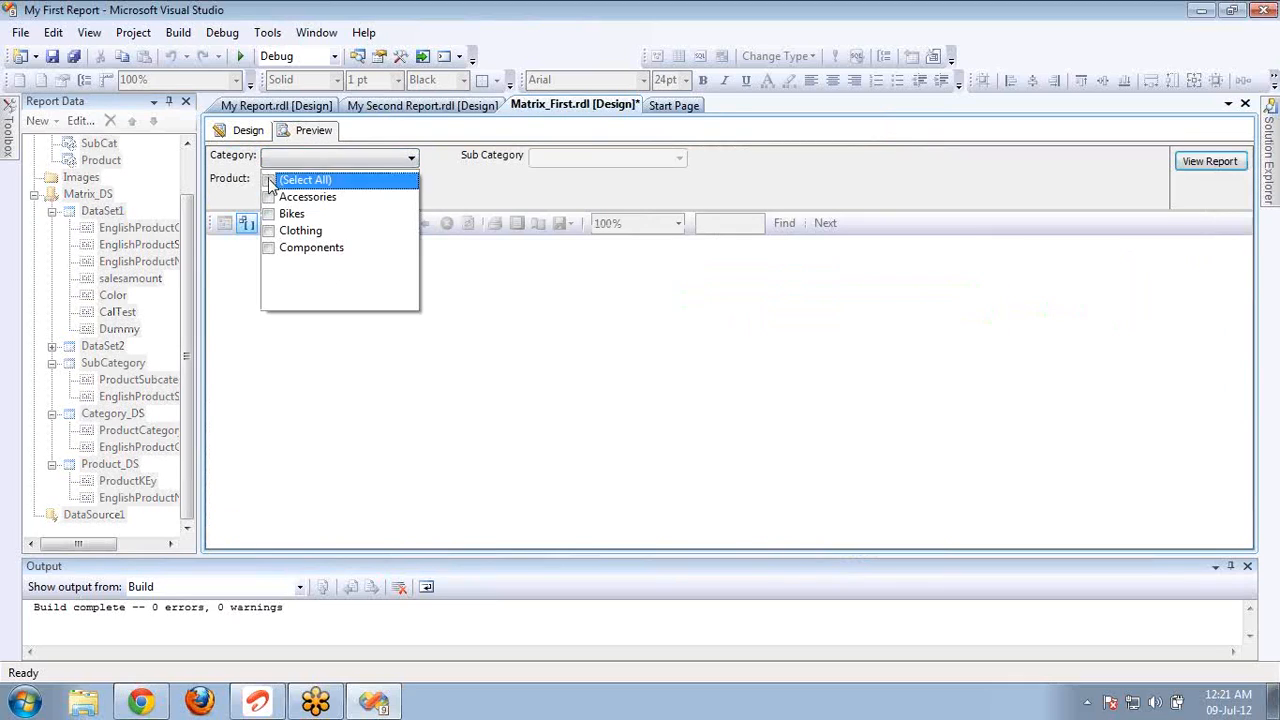
click(552, 178)
click(563, 160)
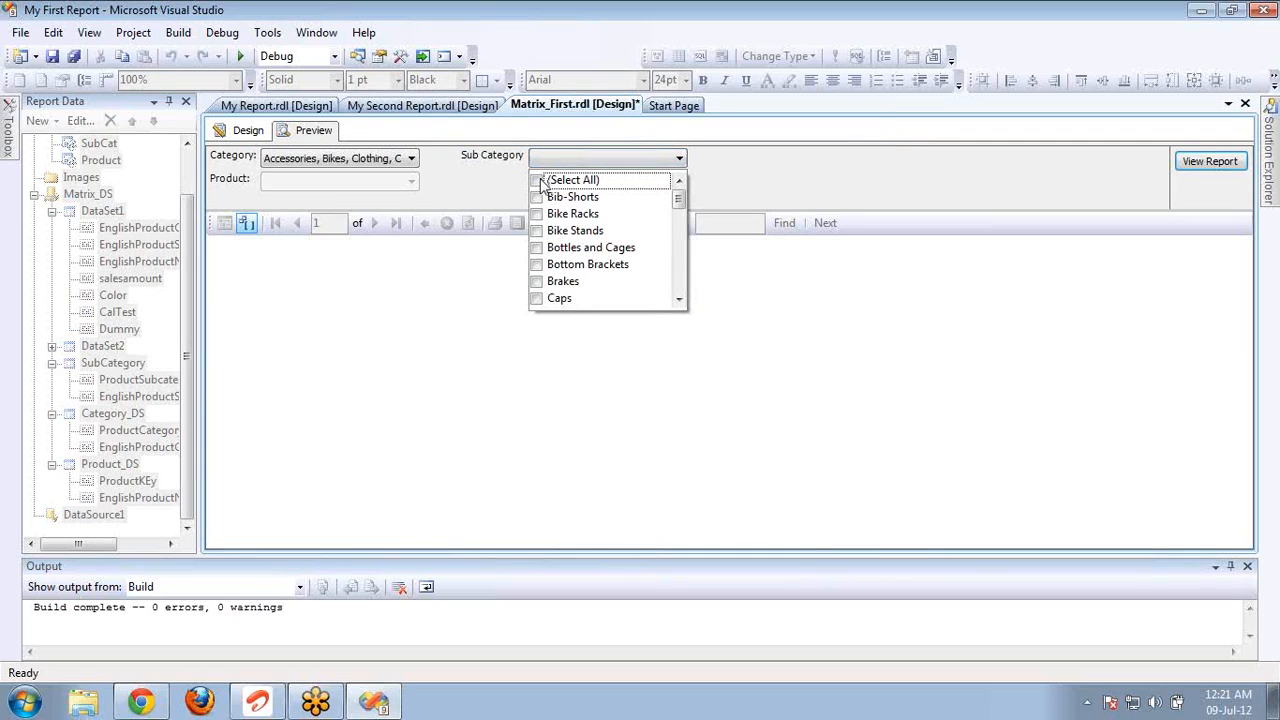
click(538, 180)
click(476, 190)
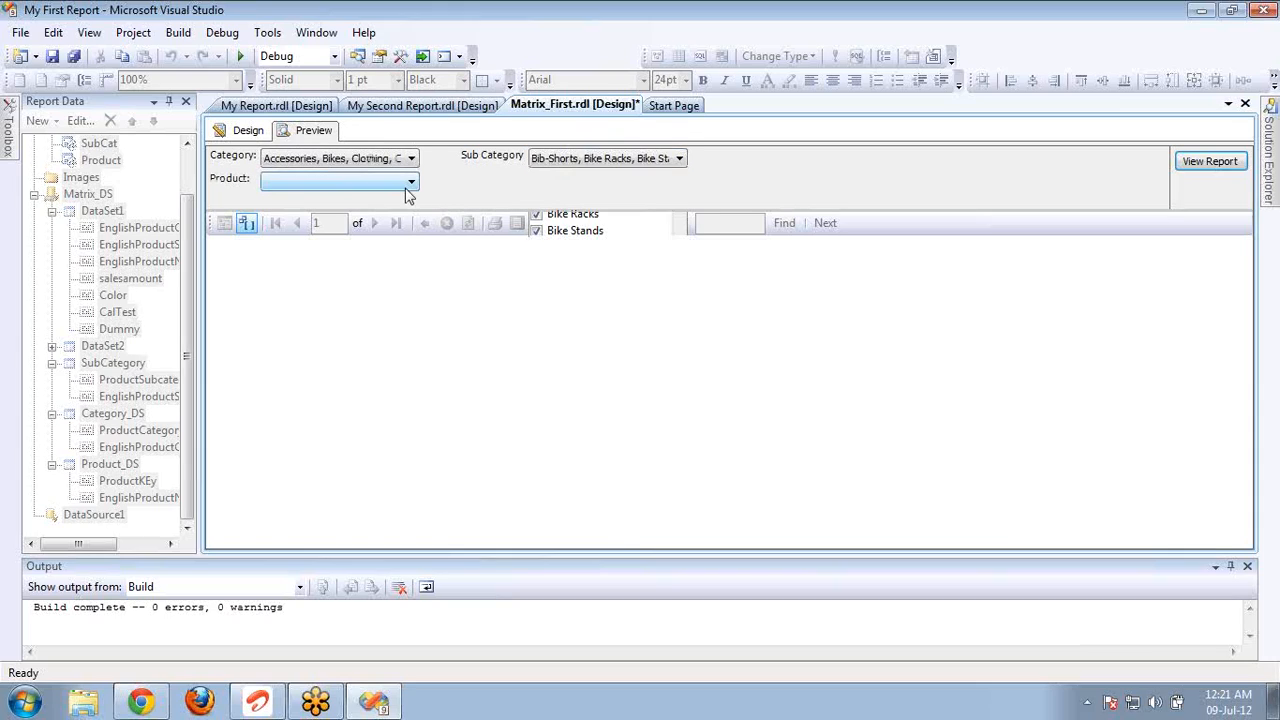
Step: Select all products and generate the report
click(405, 186)
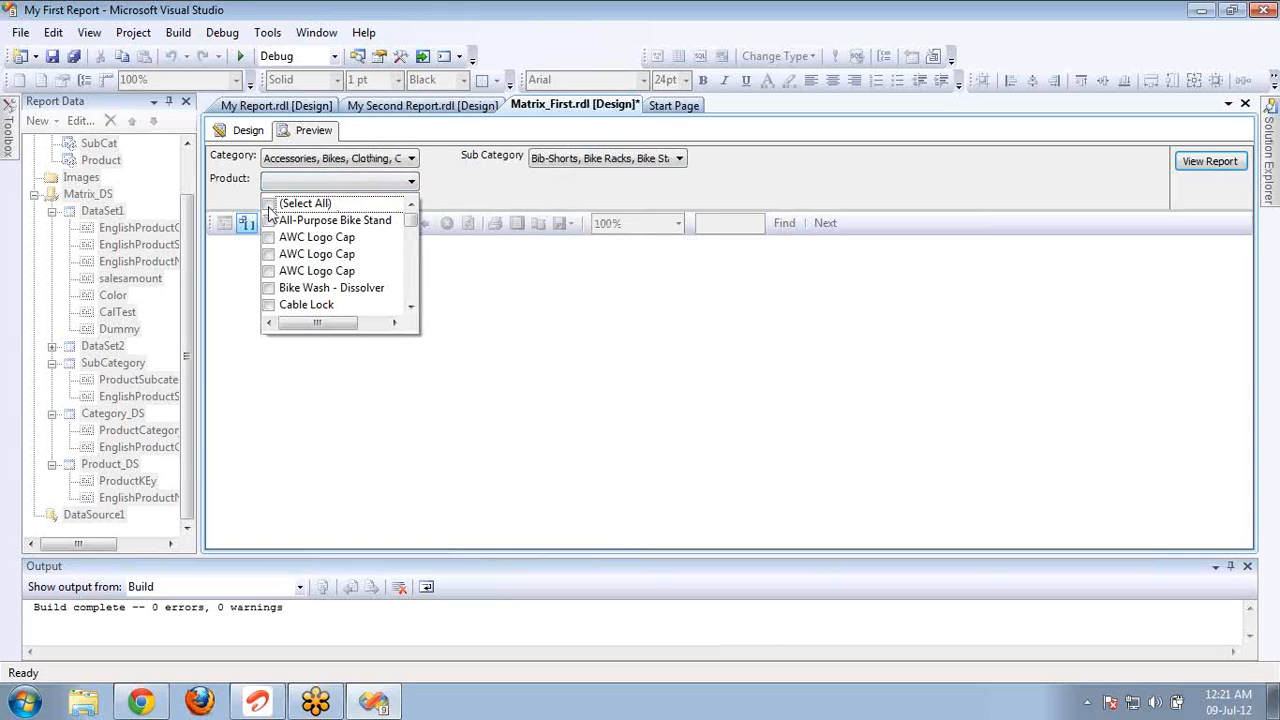
click(282, 205)
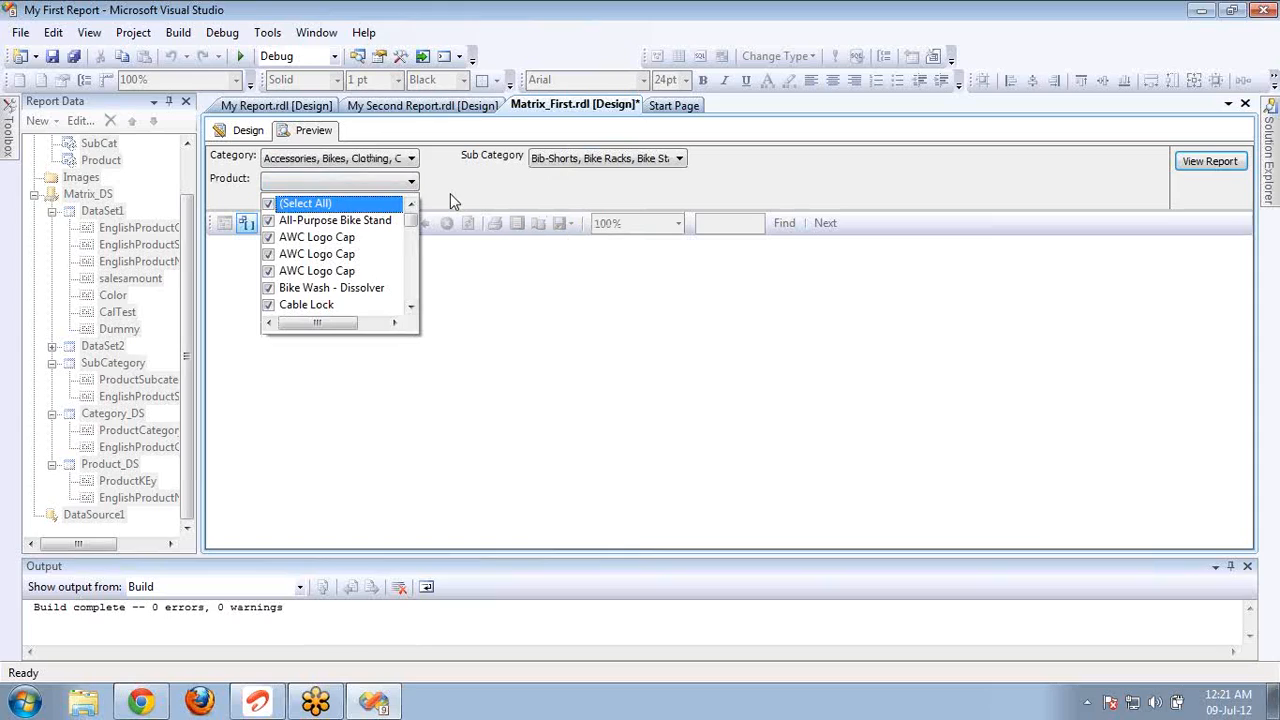
click(450, 193)
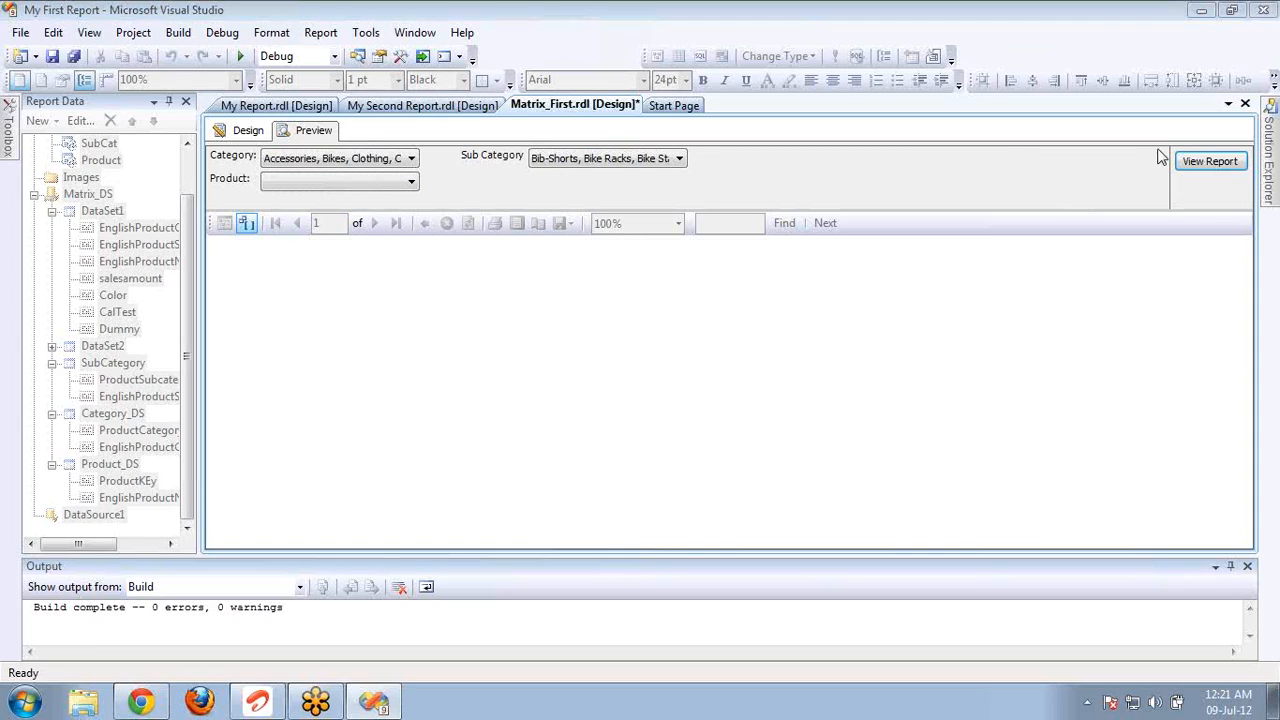
click(1191, 160)
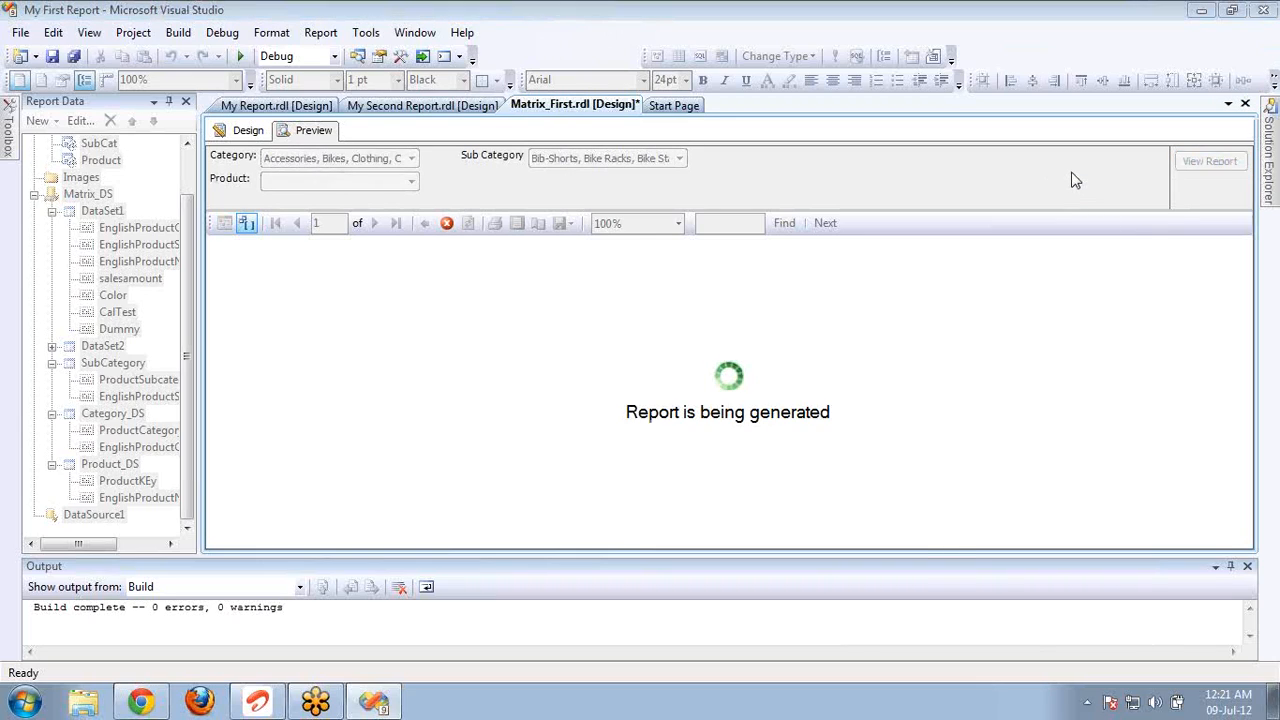
Step: Page through the generated report to its last page and return to the report design
click(395, 223)
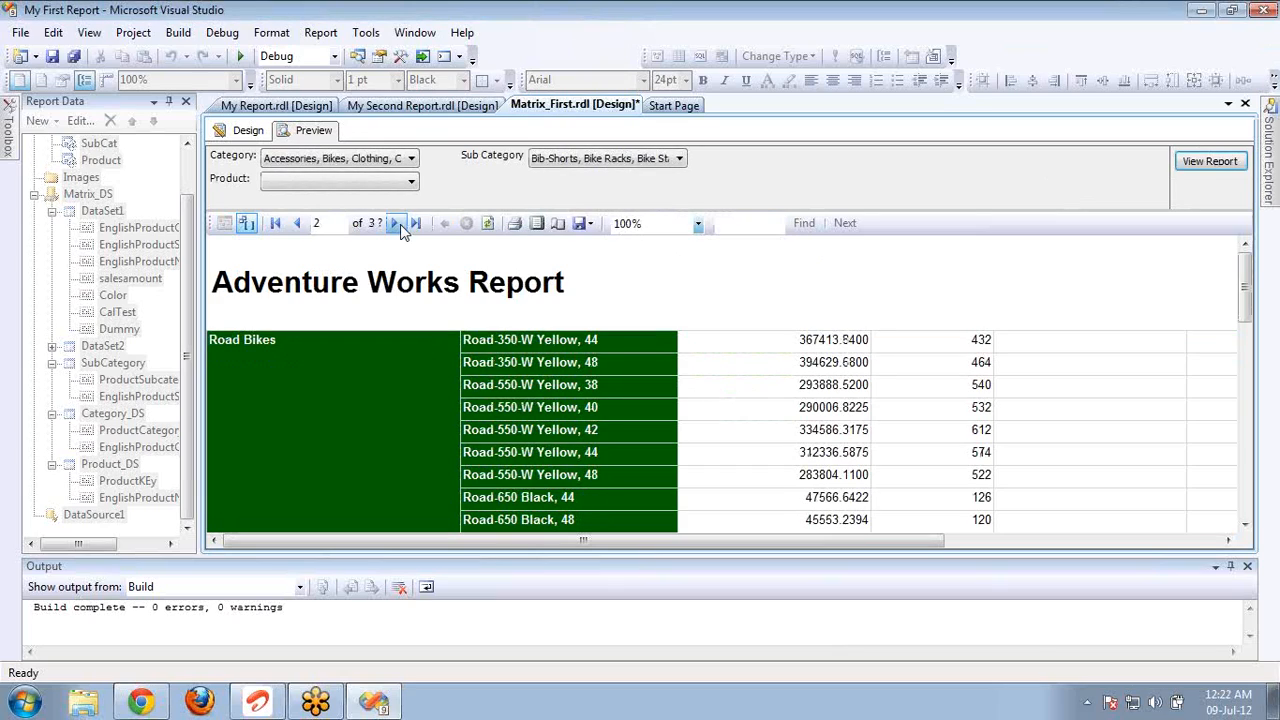
click(417, 225)
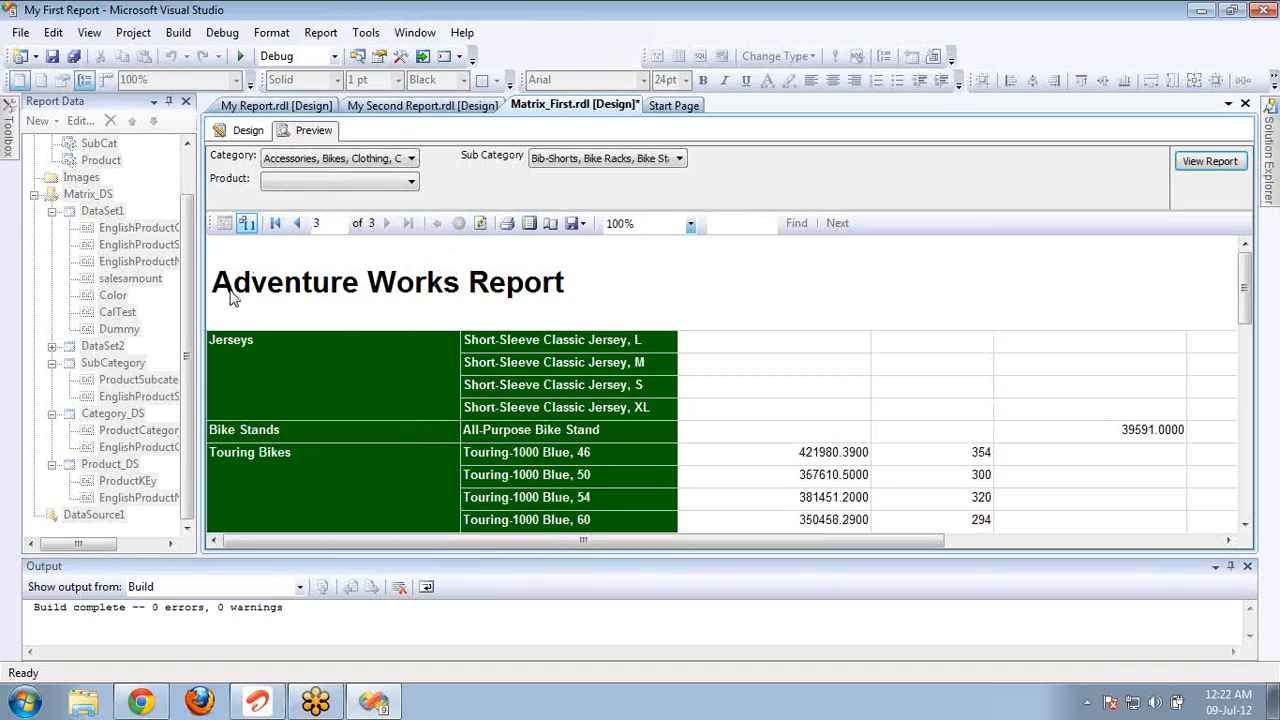
click(248, 130)
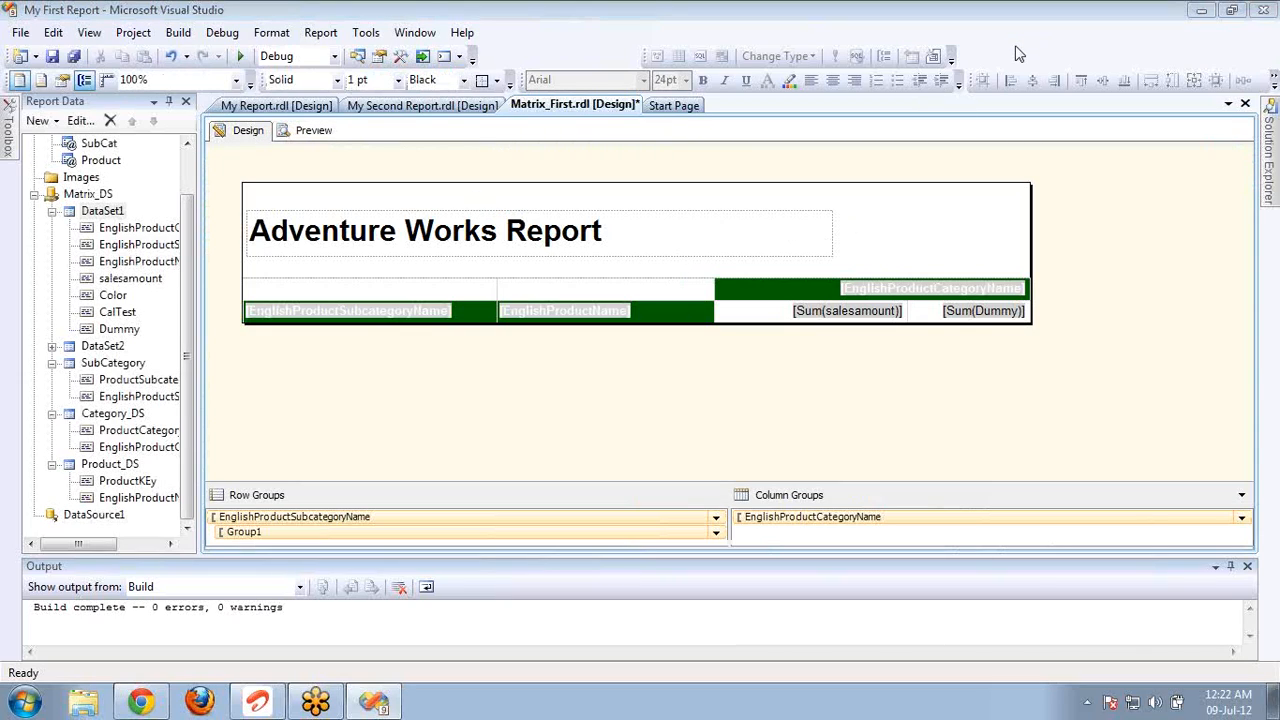
Step: Narrow the "Adventure Works Report" title text box to just beyond the end of its text
click(770, 244)
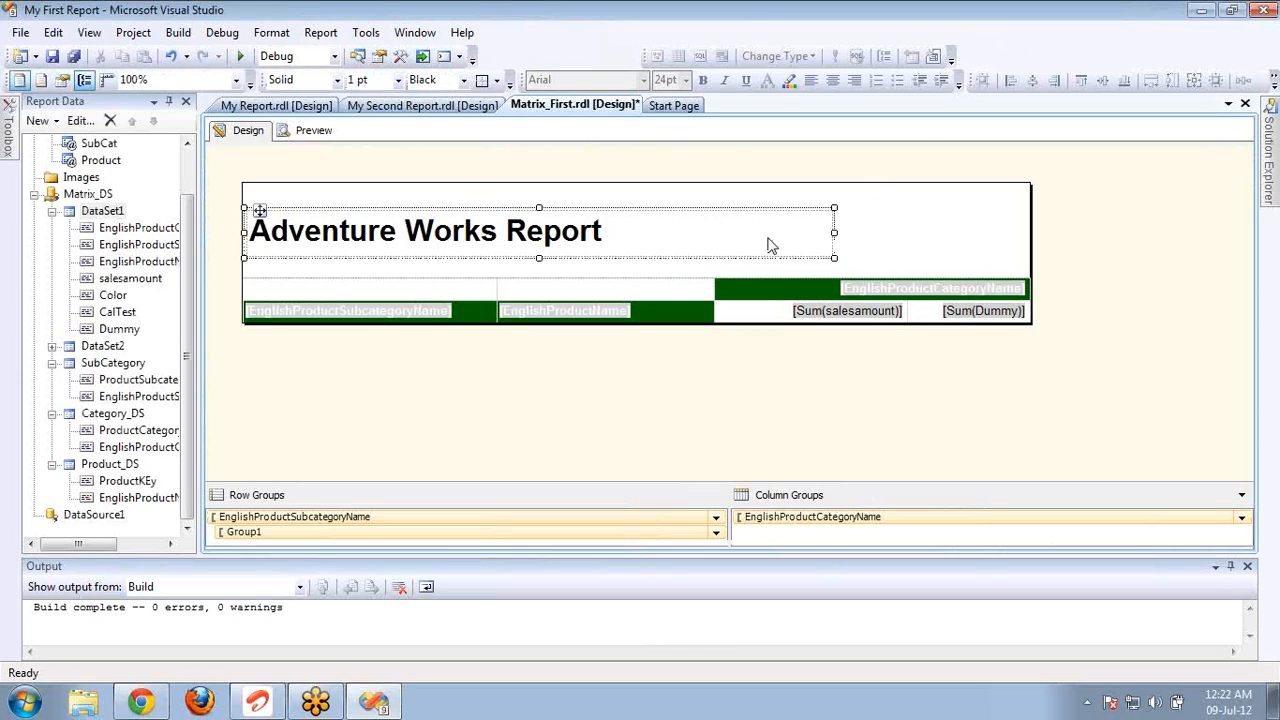
key(shift+Left)
key(shift+Left)
key(shift+Left)
key(shift+Left)
key(shift+Left)
key(shift+Left)
key(shift+Left)
key(shift+Left)
key(shift+Left)
key(shift+Left)
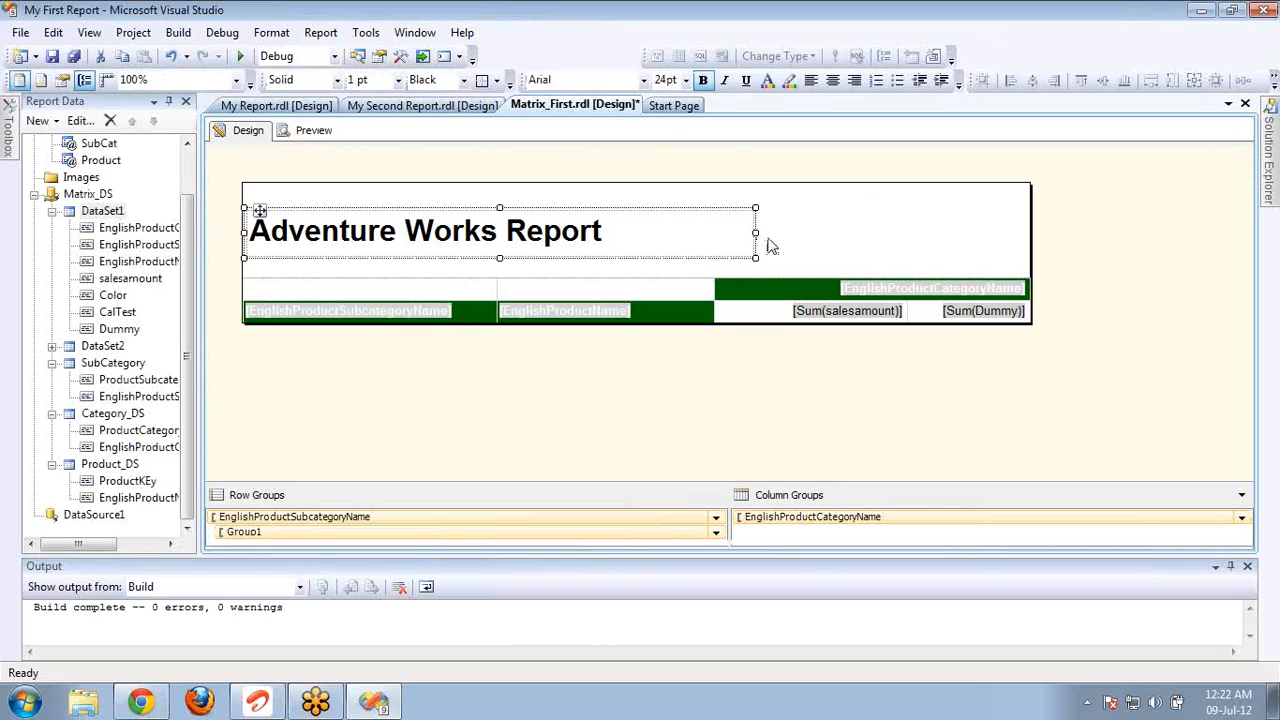
key(shift+Left)
key(shift+Left)
key(shift+Left)
key(shift+Left)
key(shift+Left)
key(shift+Left)
key(shift+Left)
key(shift+Left)
key(shift+Left)
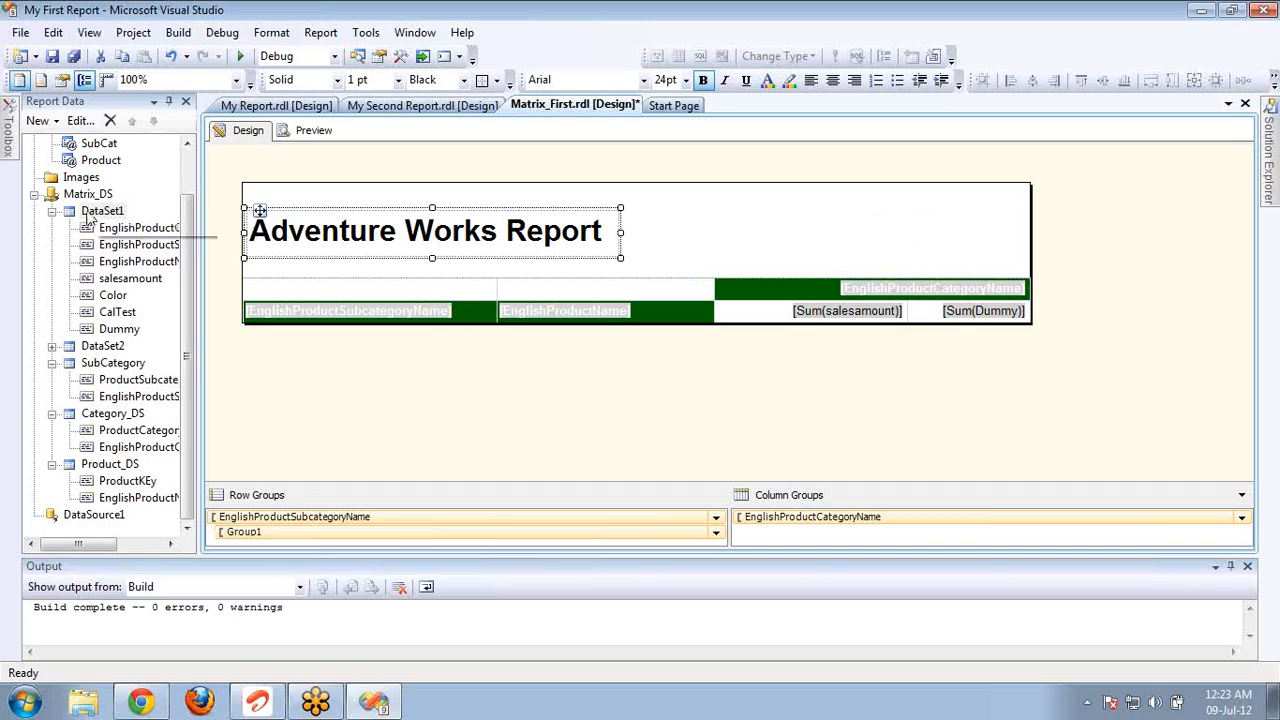
Step: Insert a text box in the page header's upper-right area and widen it nearly to the header's right edge
right_click(803, 195)
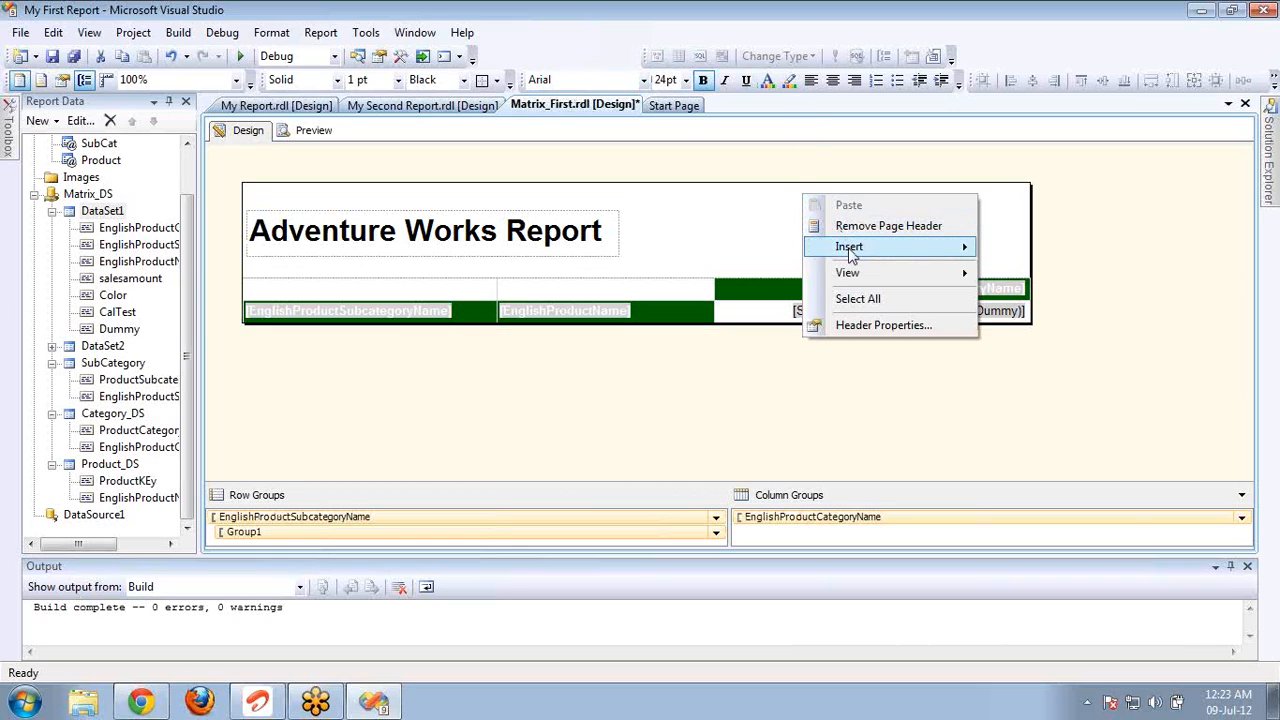
mouse_move(850, 250)
click(1021, 258)
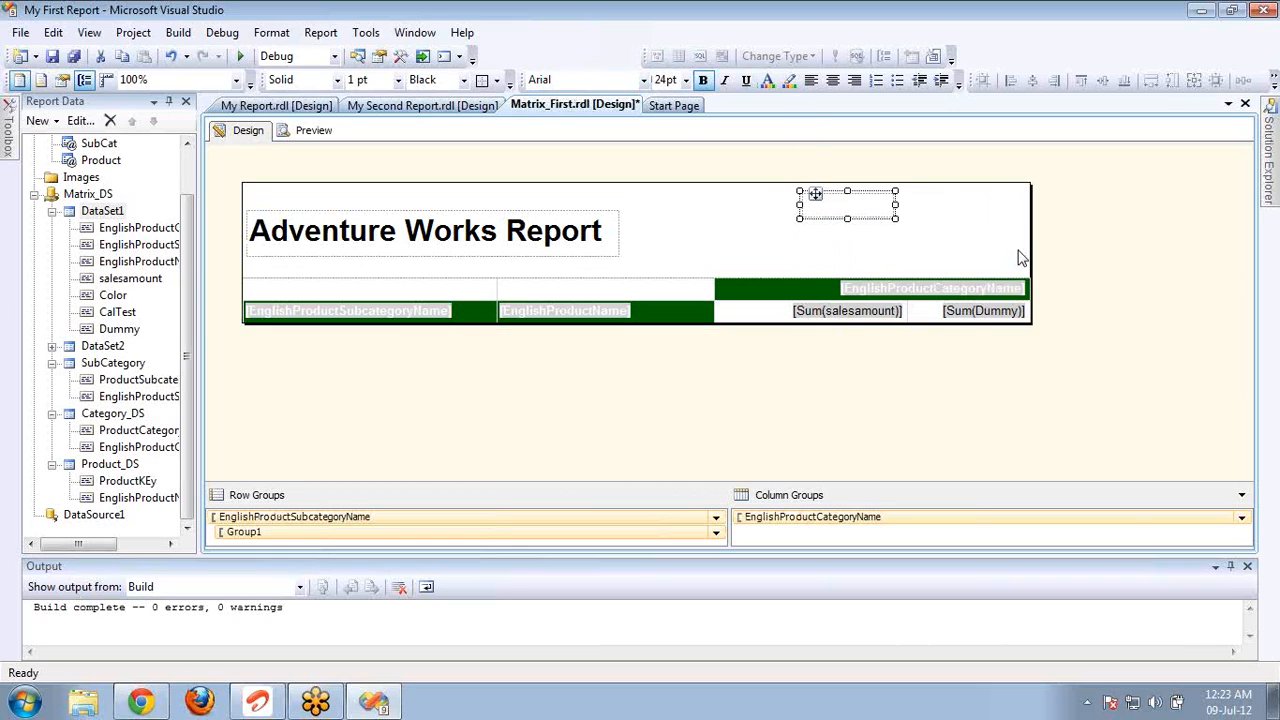
key(Right)
key(Right)
key(Right)
key(Right)
key(Right)
key(Right)
key(Right)
key(Right)
key(Right)
key(Right)
key(Right)
key(Right)
key(Right)
key(Right)
key(Right)
key(Right)
key(Right)
key(Right)
key(Right)
key(Right)
key(shift+Right)
key(shift+Right)
key(shift+Right)
key(shift+Right)
key(shift+Right)
key(shift+Right)
key(shift+Right)
key(shift+Right)
key(shift+Right)
key(shift+Right)
key(shift+Right)
key(shift+Right)
key(shift+Right)
key(shift+Right)
key(shift+Right)
key(shift+Right)
key(shift+Right)
key(shift+Right)
key(shift+Right)
key(shift+Right)
key(shift+Left)
key(shift+Left)
key(shift+Left)
key(shift+Left)
key(shift+Left)
key(shift+Left)
key(shift+Left)
key(shift+Left)
key(Left)
key(Left)
key(Left)
key(Left)
key(Left)
key(Left)
key(Left)
key(Left)
key(Left)
key(Left)
key(Left)
key(Left)
key(Left)
key(Left)
key(Left)
key(Left)
key(Left)
key(Left)
key(Left)
key(Left)
key(shift+Right)
key(shift+Right)
key(shift+Right)
key(shift+Right)
key(shift+Right)
key(shift+Right)
key(shift+Right)
key(shift+Right)
key(shift+Right)
key(shift+Right)
key(shift+Right)
key(shift+Right)
key(shift+Right)
key(shift+Right)
key(shift+Right)
key(shift+Right)
key(shift+Right)
key(shift+Right)
key(shift+Right)
key(shift+Right)
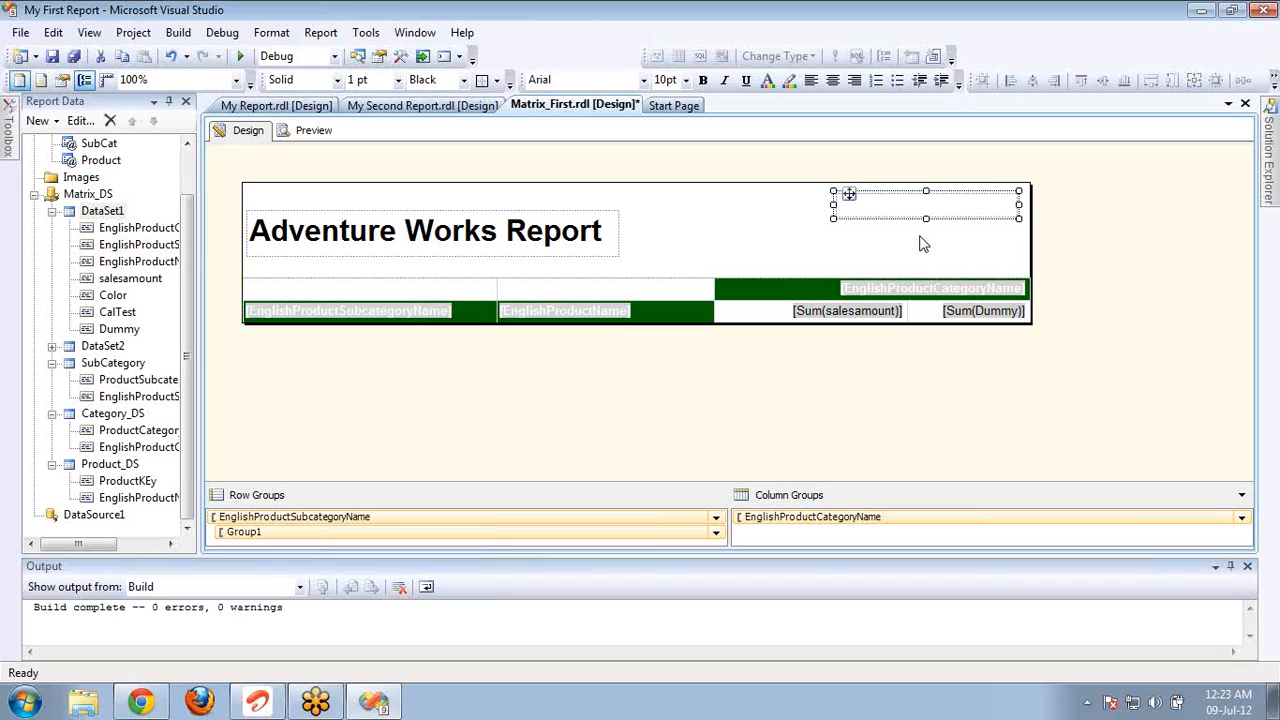
Step: Enter "Phone :" followed by a row of asterisks as a placeholder in the new header text box
click(894, 210)
text(Phone : **************)
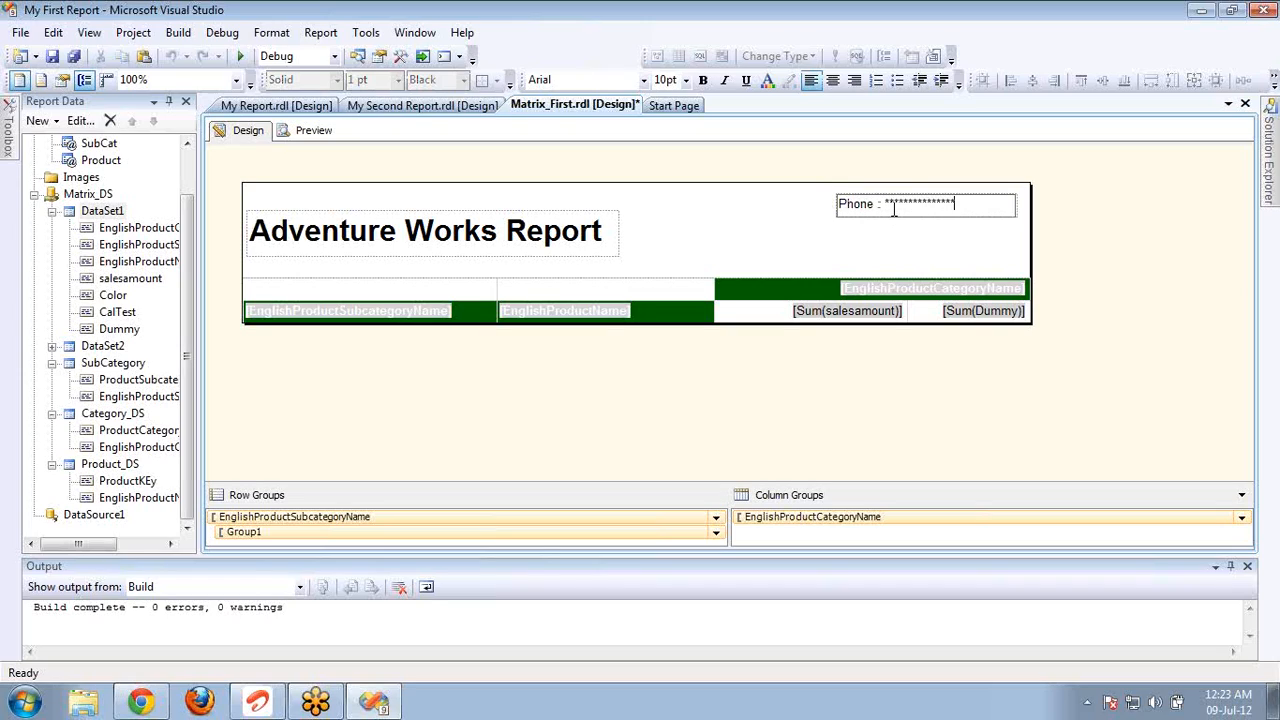
key(Return)
key(BackSpace)
click(766, 217)
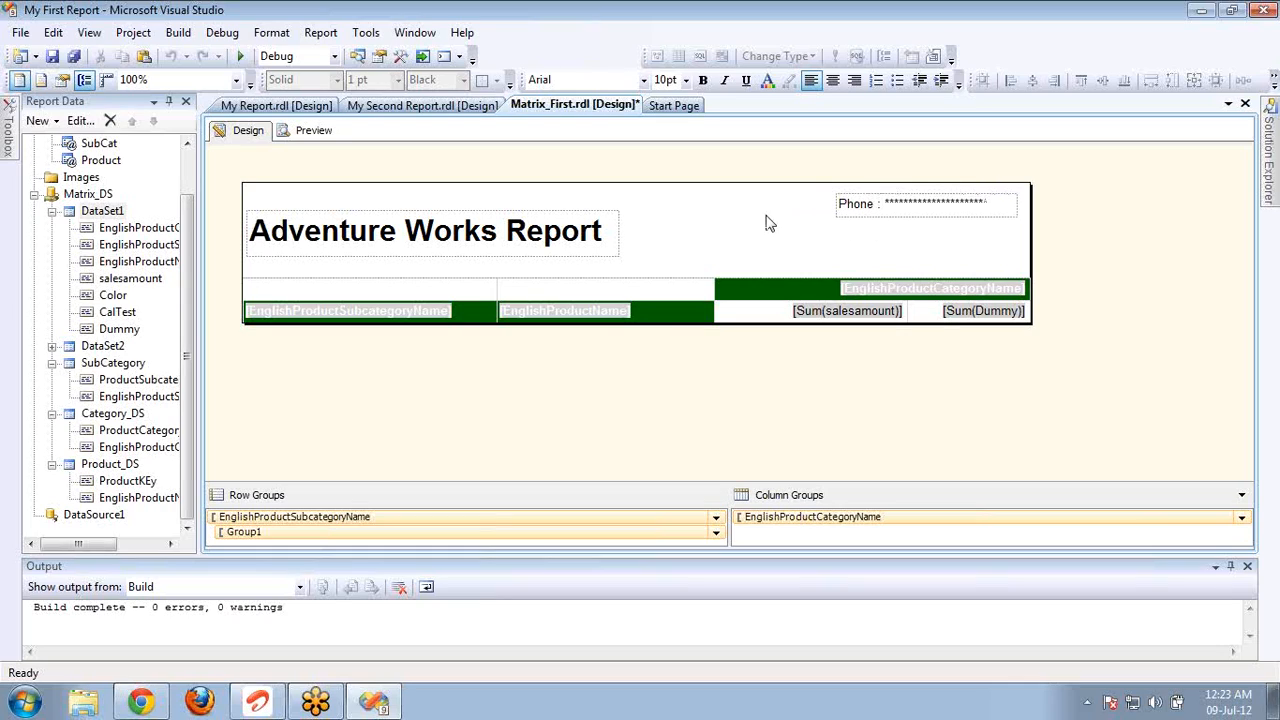
Step: Insert a second text box in the page header and move it below the Phone text box
right_click(766, 217)
mouse_move(820, 272)
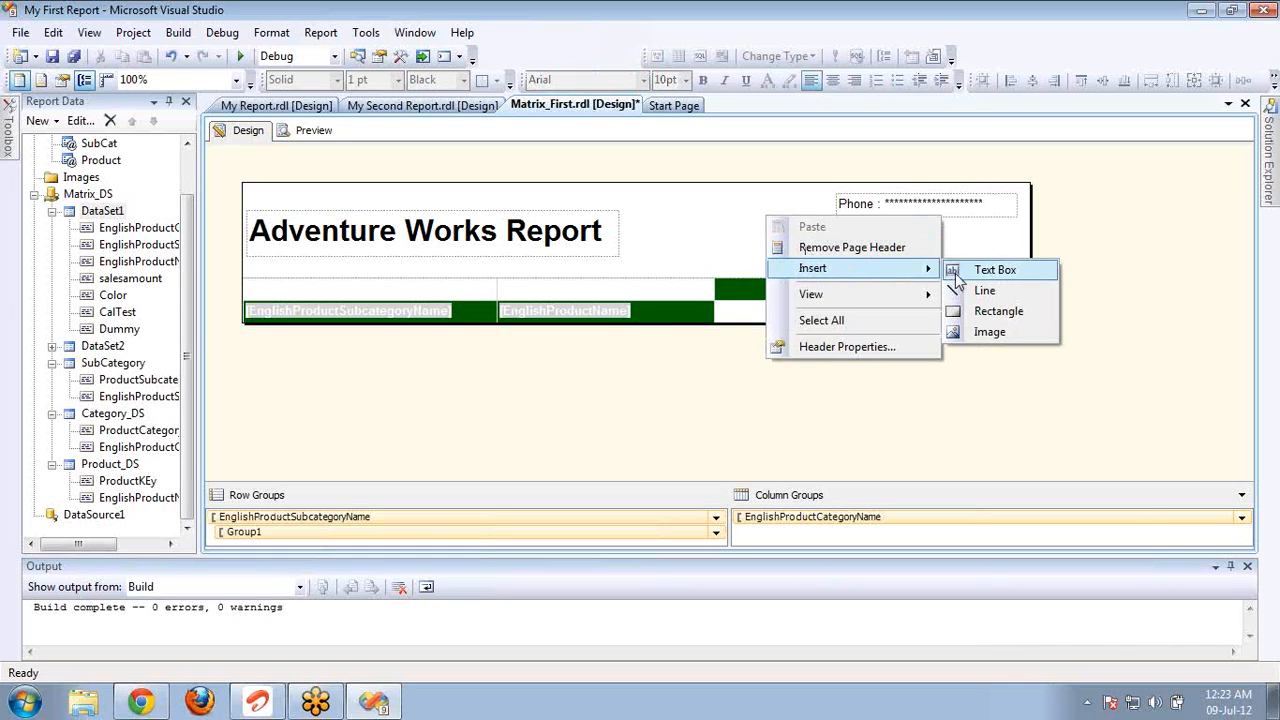
click(1010, 268)
key(Right)
key(Right)
key(Right)
key(Right)
key(Down)
key(Right)
key(Left)
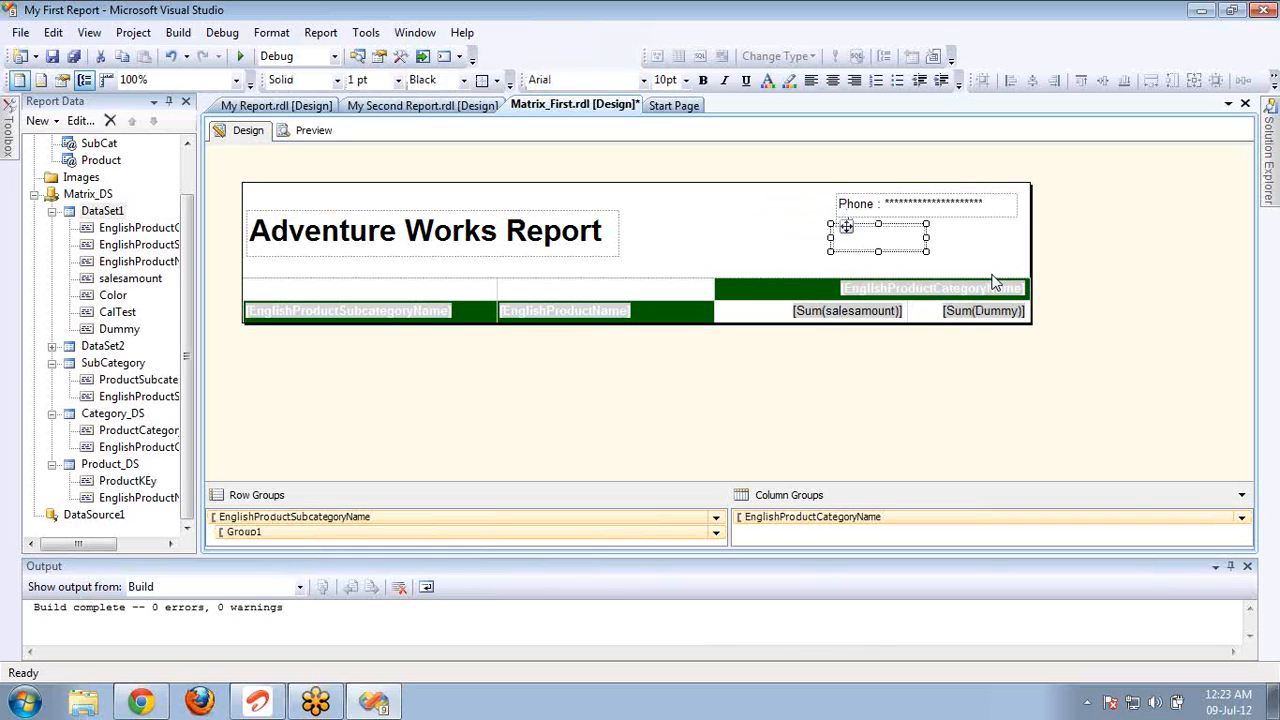
Step: Align the second text box's left edge with the Phone text box and widen it to about the same width
key(ctrl+Right)
key(ctrl+Right)
key(ctrl+Right)
key(ctrl+Right)
key(ctrl+Right)
key(ctrl+Right)
key(shift+Right)
key(shift+Right)
key(shift+Right)
key(shift+Right)
key(shift+Right)
key(shift+Right)
key(shift+Right)
key(shift+Right)
key(shift+Right)
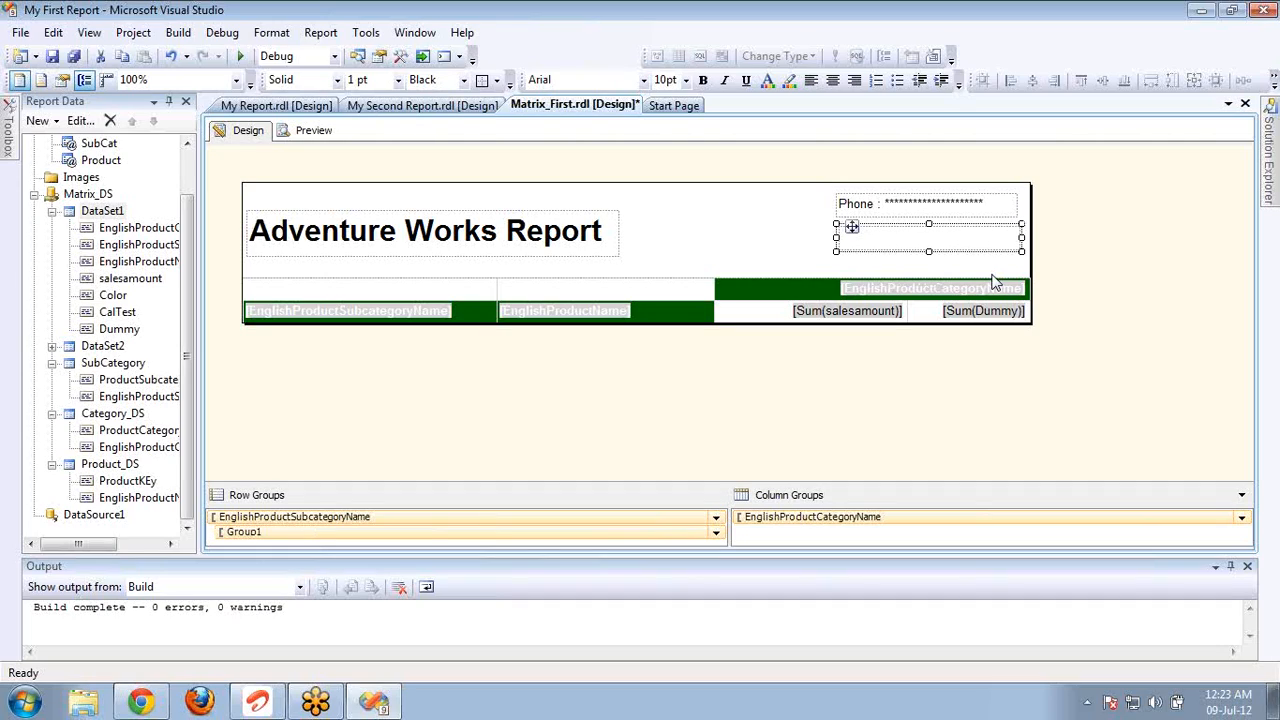
Step: Narrow the second contact text box slightly and enter "Fax :" followed by a row of asterisks as a placeholder
key(shift+Left)
key(shift+Left)
key(shift+Left)
key(shift+Left)
key(shift+Left)
right_click(903, 241)
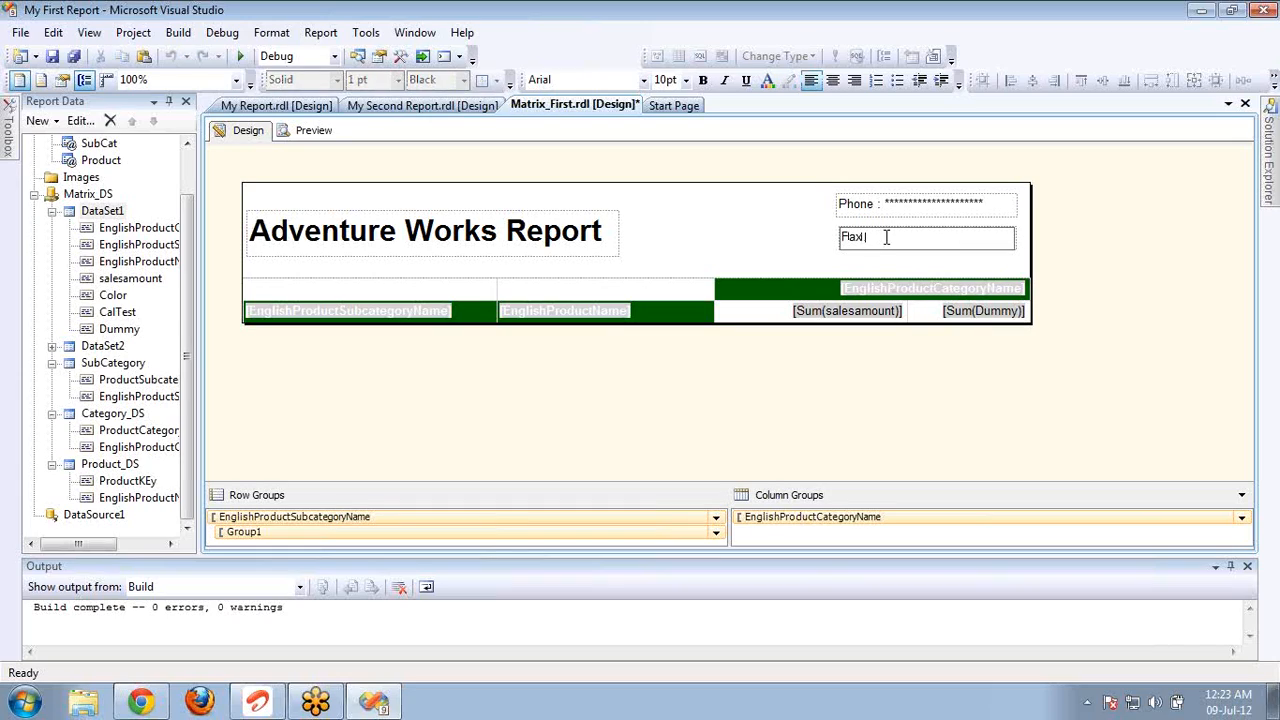
text(******)
click(714, 240)
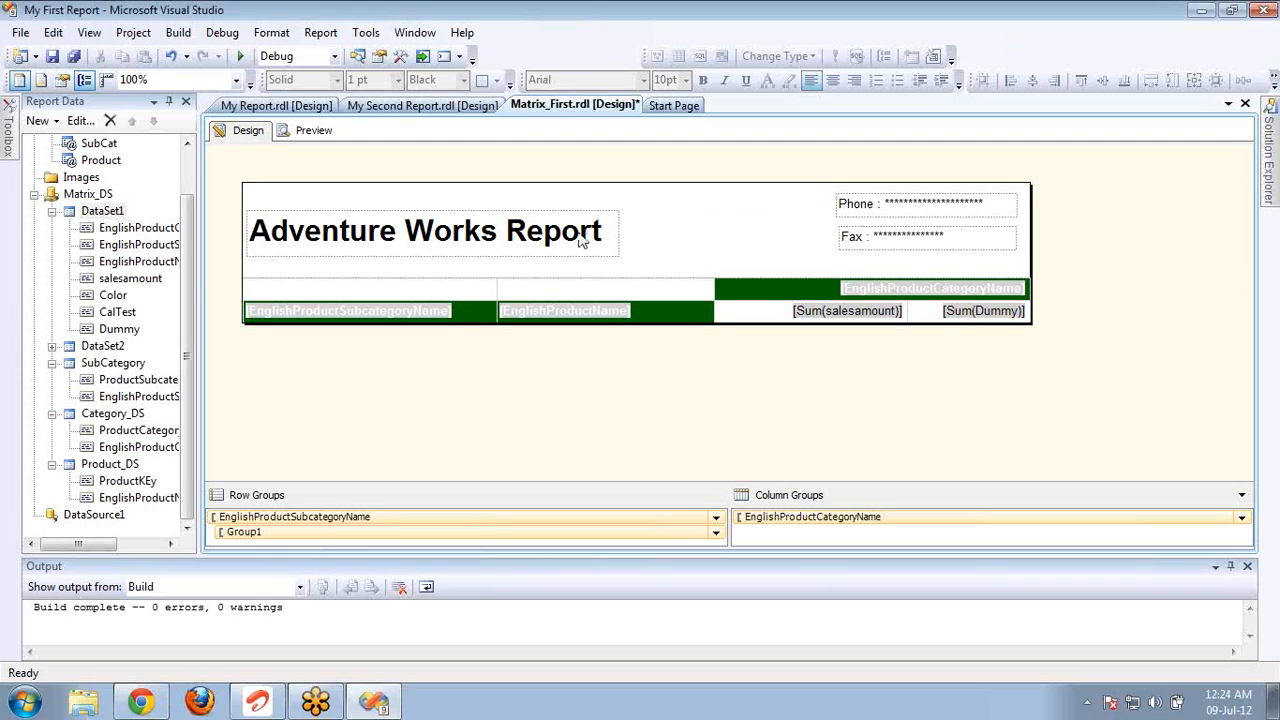
Step: Insert an image in the page header between the title and the contact text boxes, naming it "ADventure Works Imae"
right_click(703, 207)
mouse_move(770, 270)
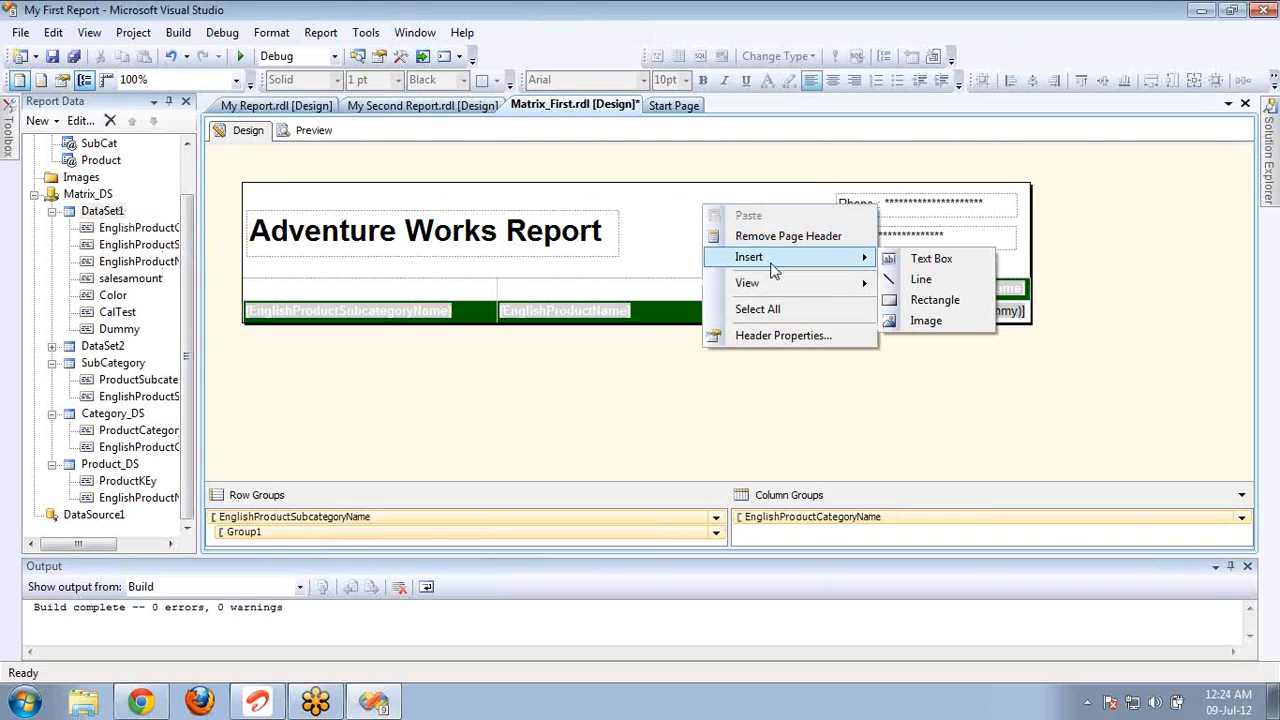
click(925, 322)
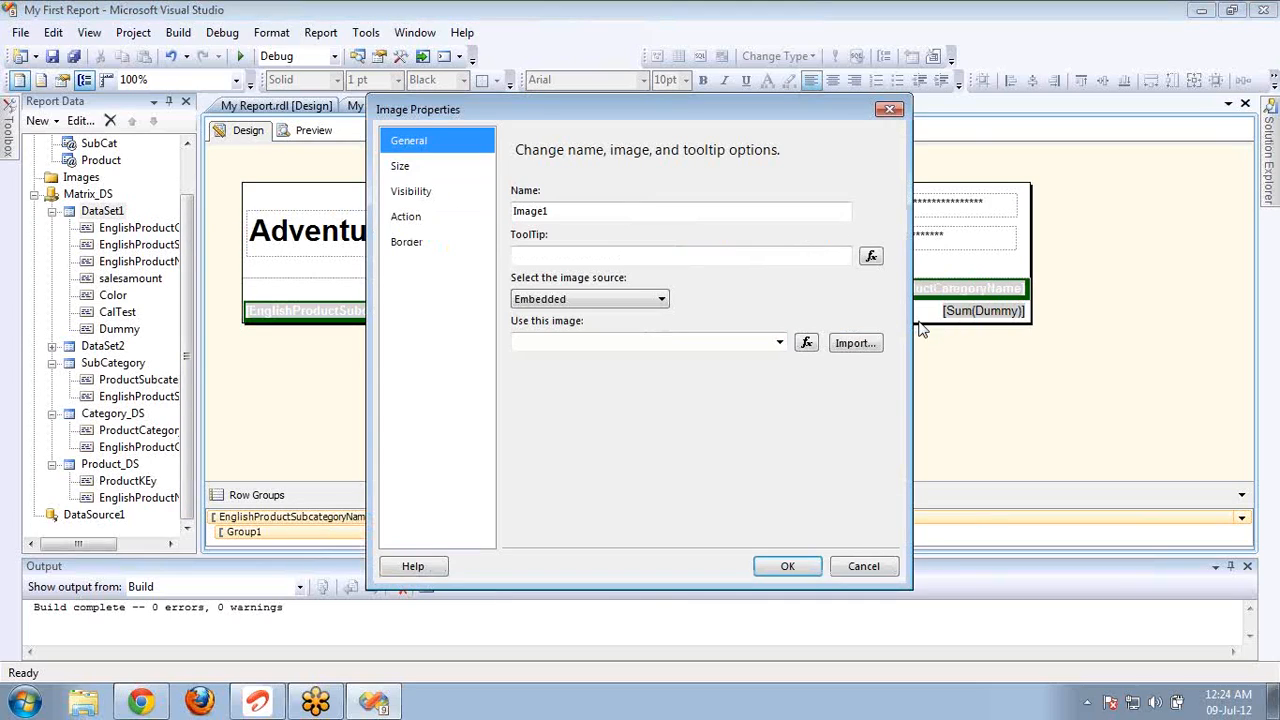
click(585, 211)
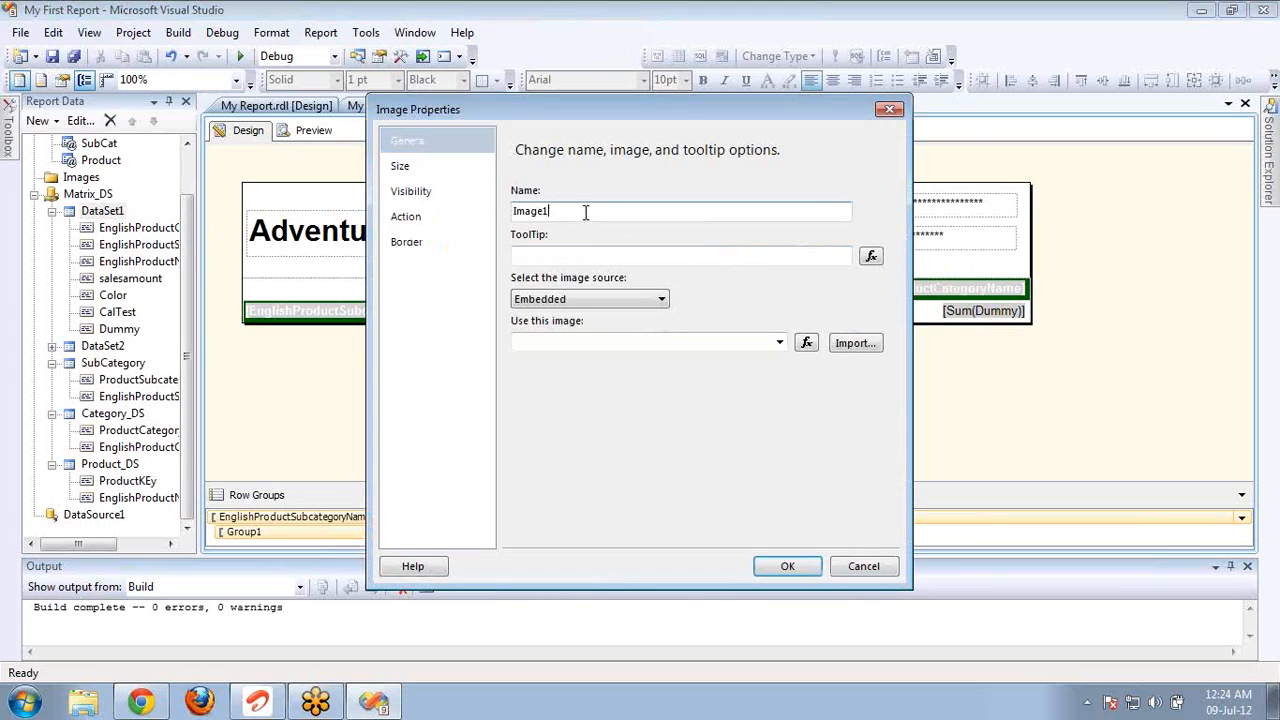
double_click(585, 211)
text(ADventure Works ,Ima)
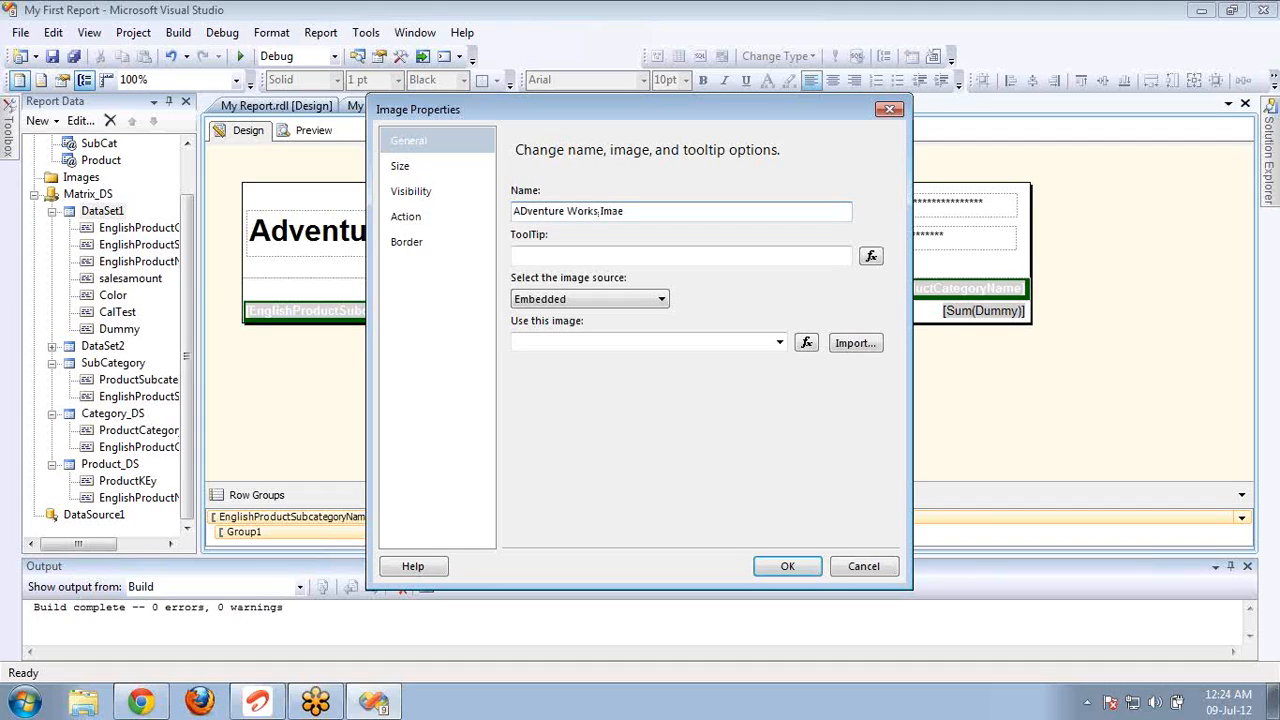
Step: Set the header image's tooltip to "Adv Rpt Img" and its source to Embedded
key(Tab)
text(Adv )
text(Rep)
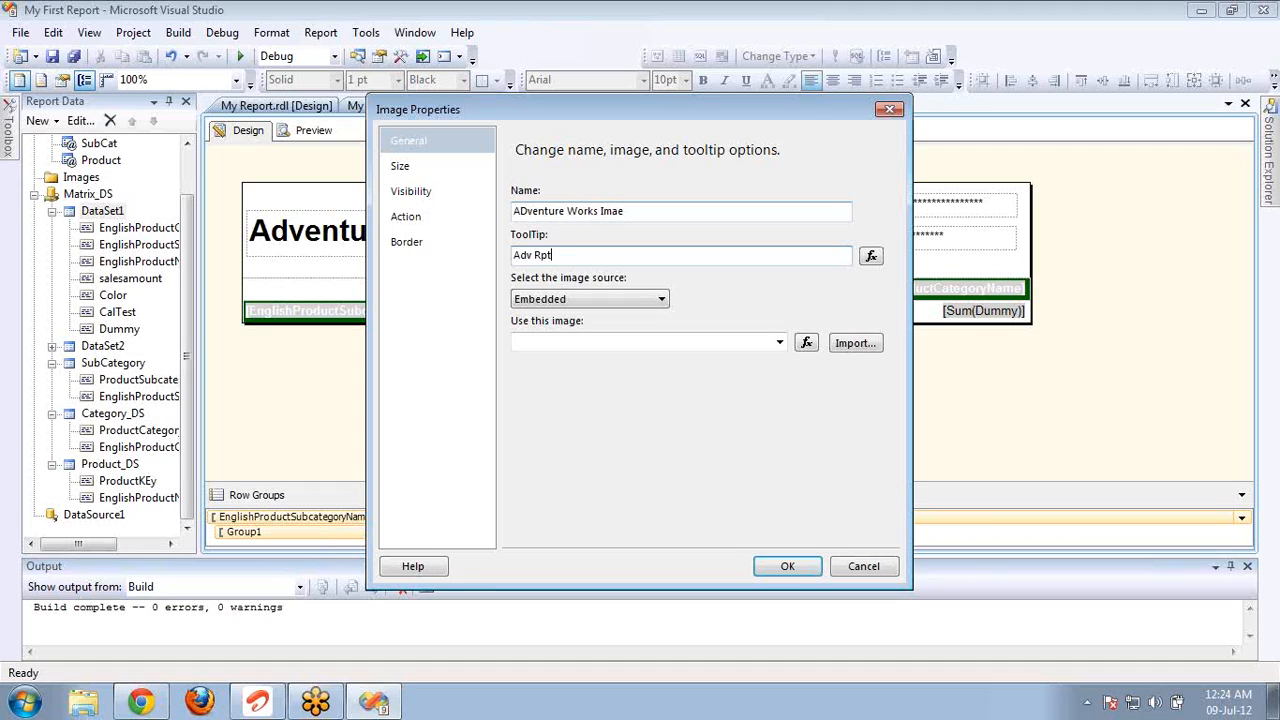
text('Img)
click(590, 300)
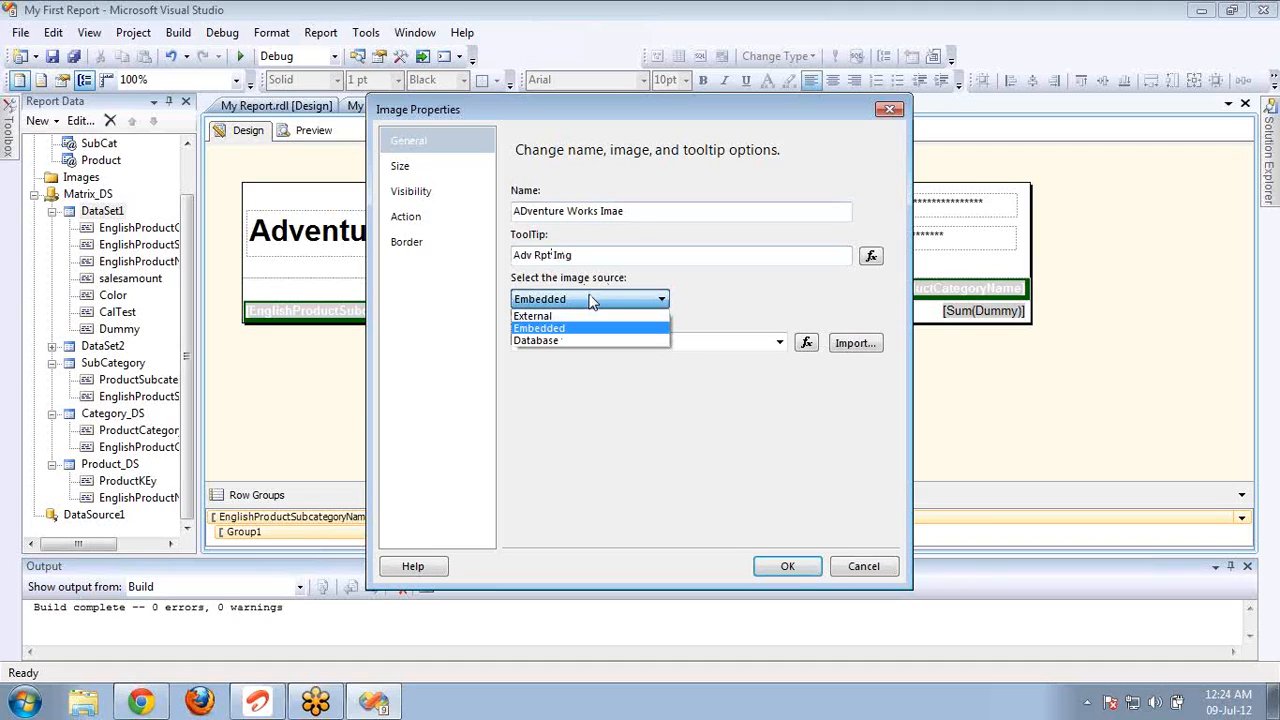
click(592, 328)
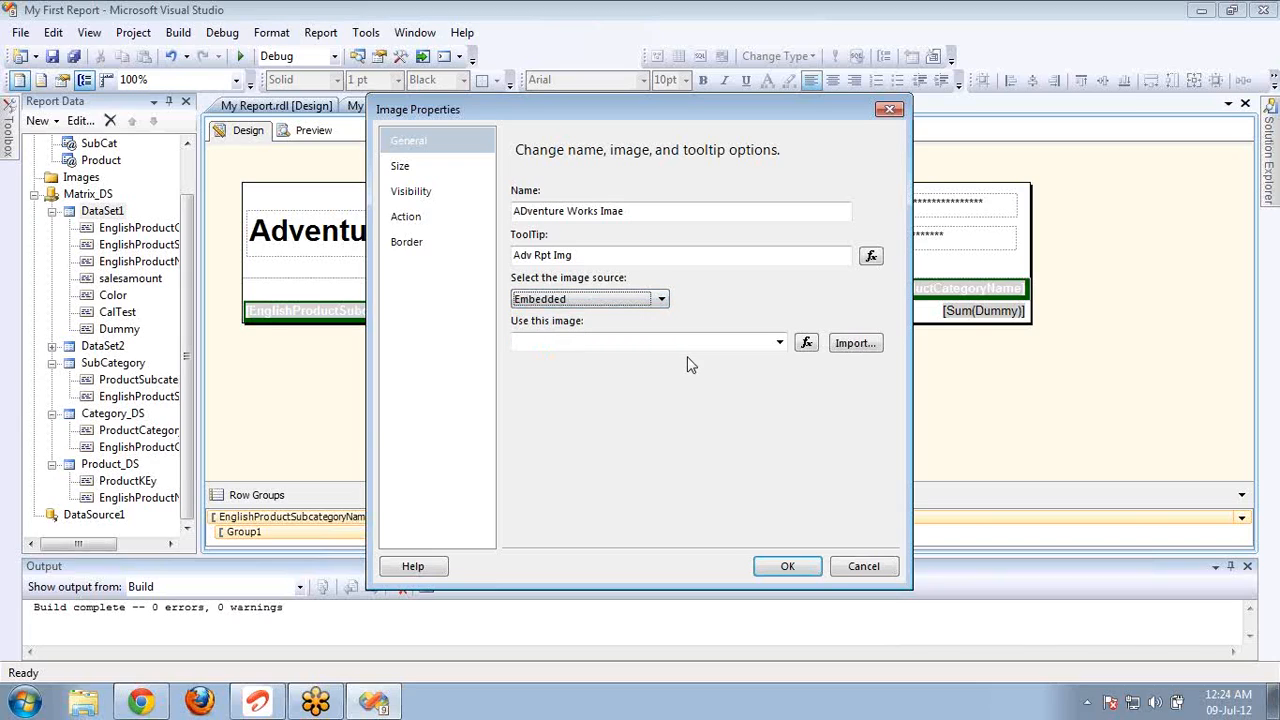
Step: Import SSRS.jpg from the Desktop as the embedded image, keep Fit proportional sizing, and try to apply the image properties
click(836, 343)
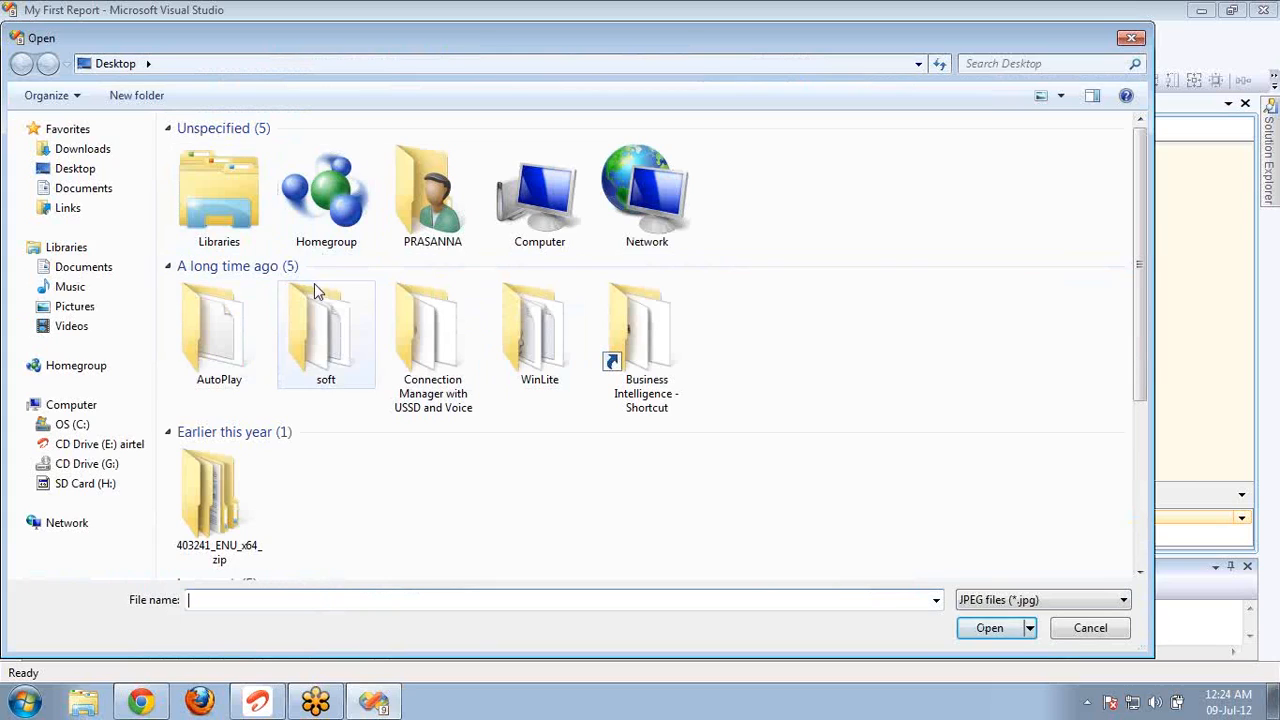
click(358, 325)
scroll(357, 328, down, 3)
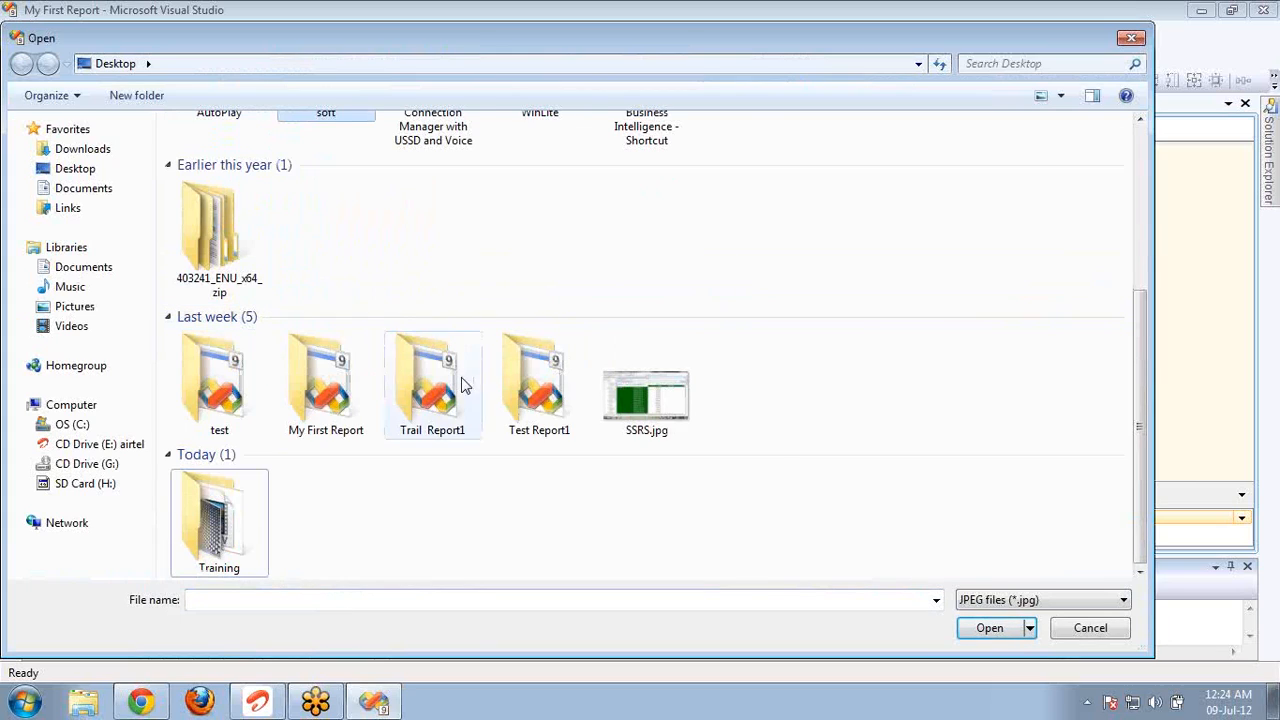
double_click(649, 402)
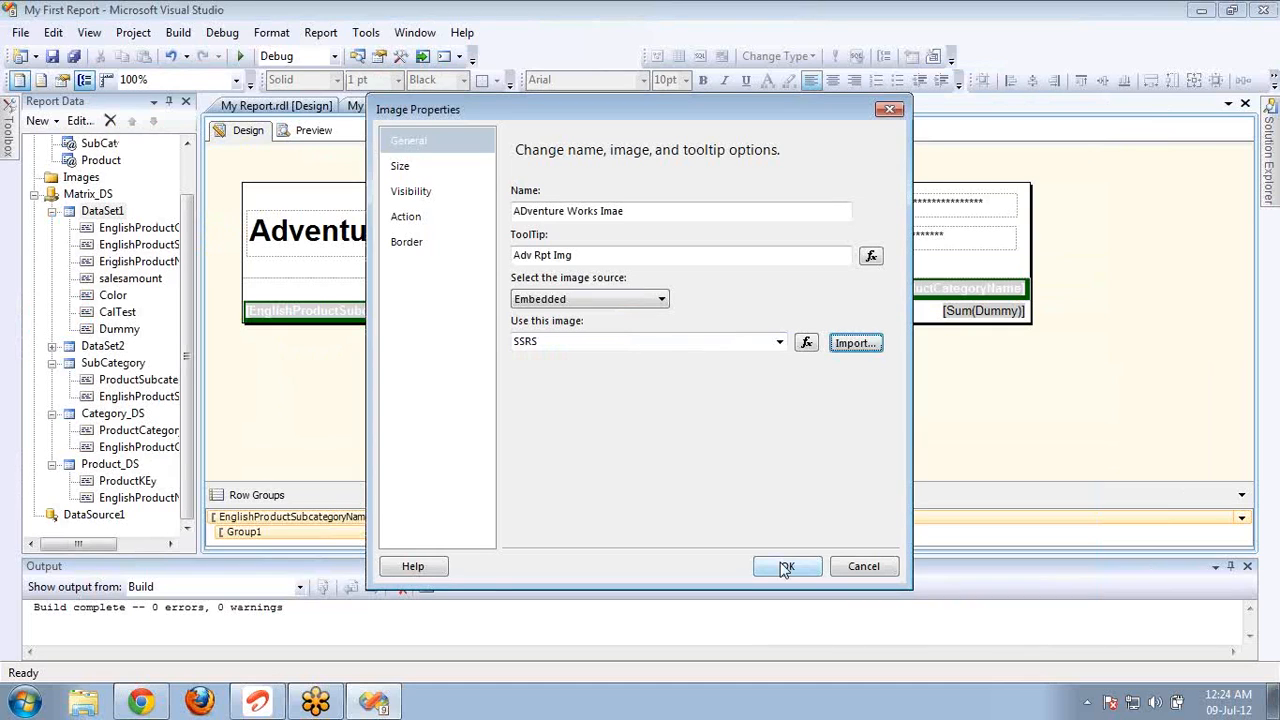
click(401, 165)
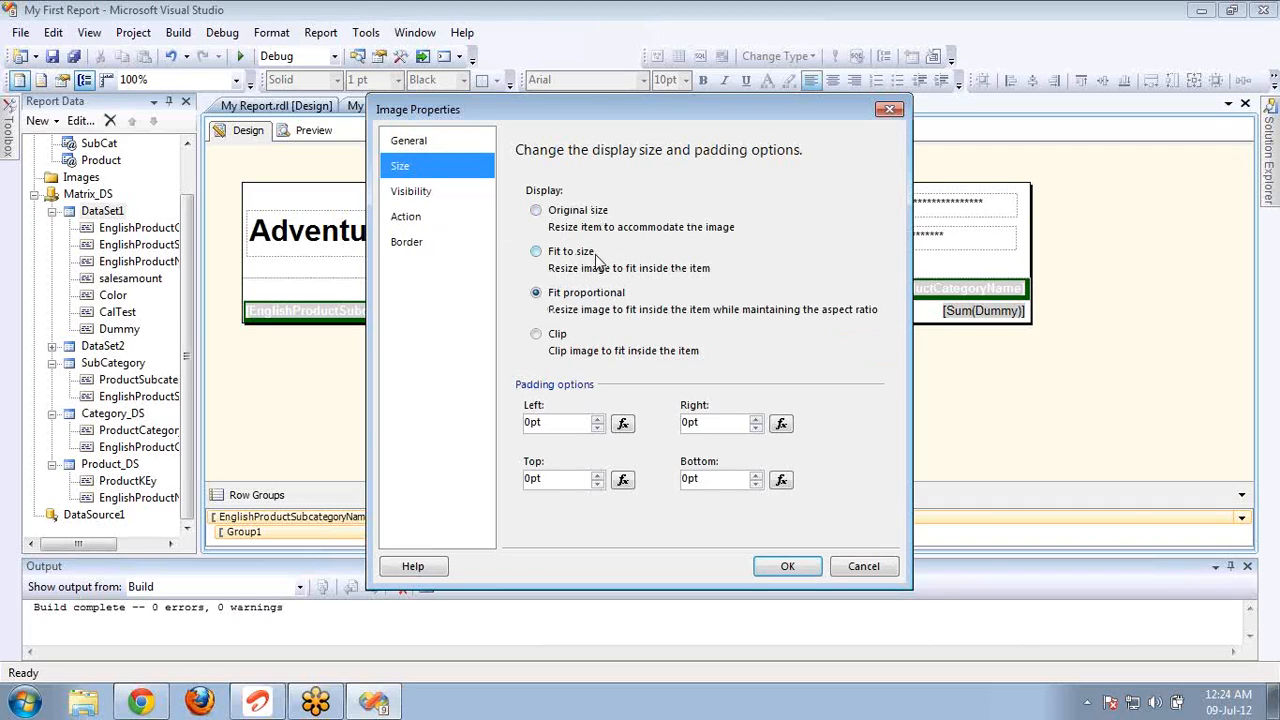
click(790, 568)
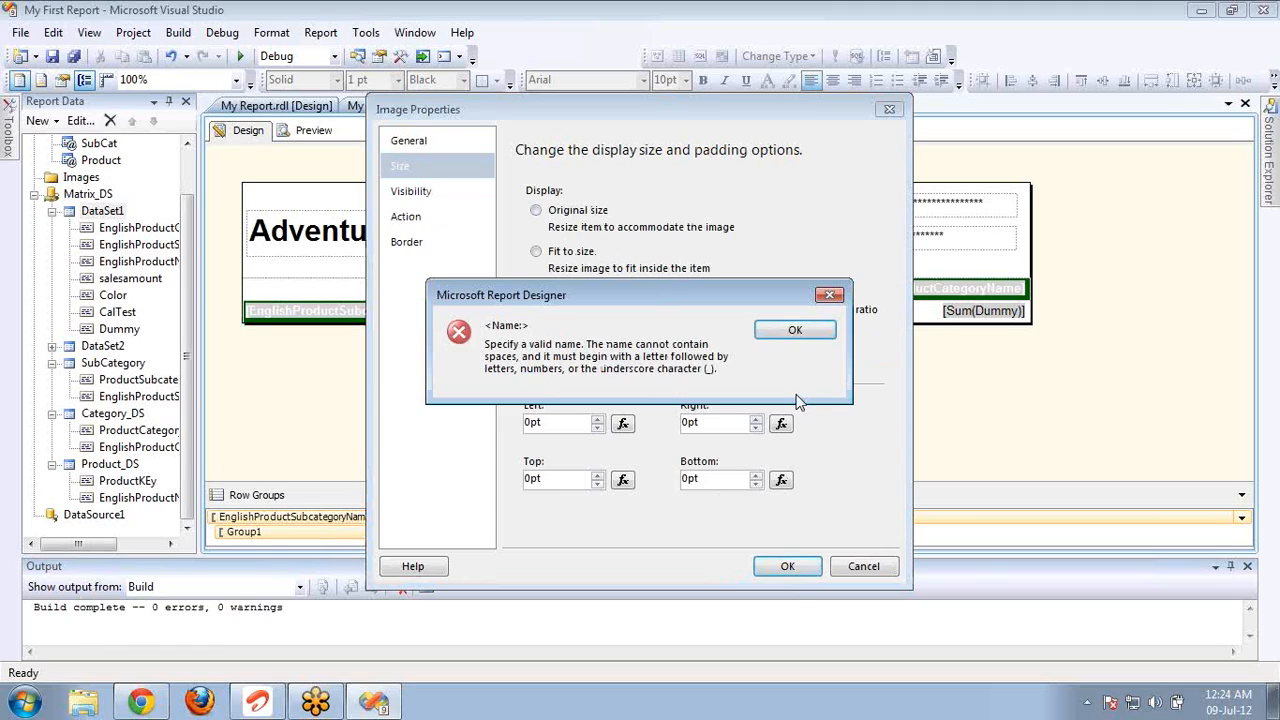
click(790, 332)
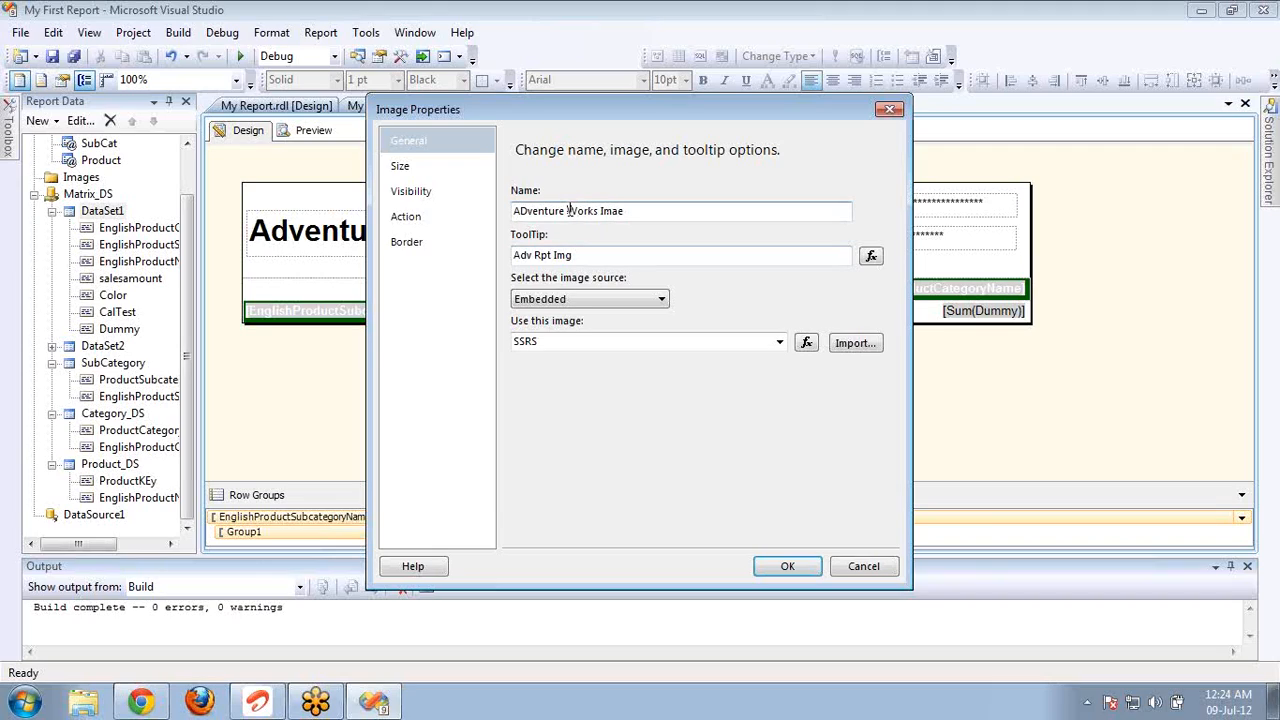
Step: Rename the image to "AdventureWorksImae" without spaces and apply its properties
key(Delete)
text(d)
key(ctrl+Right)
key(BackSpace)
text(_)
key(BackSpace)
key(BackSpace)
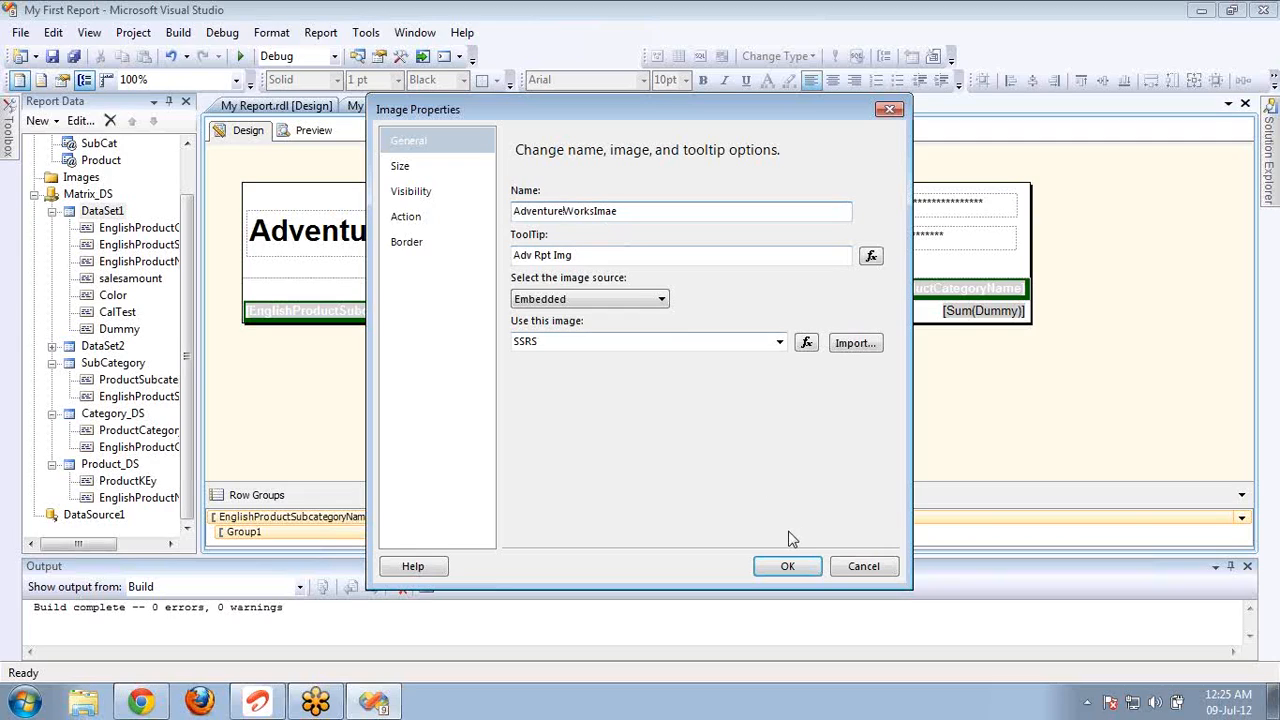
click(789, 567)
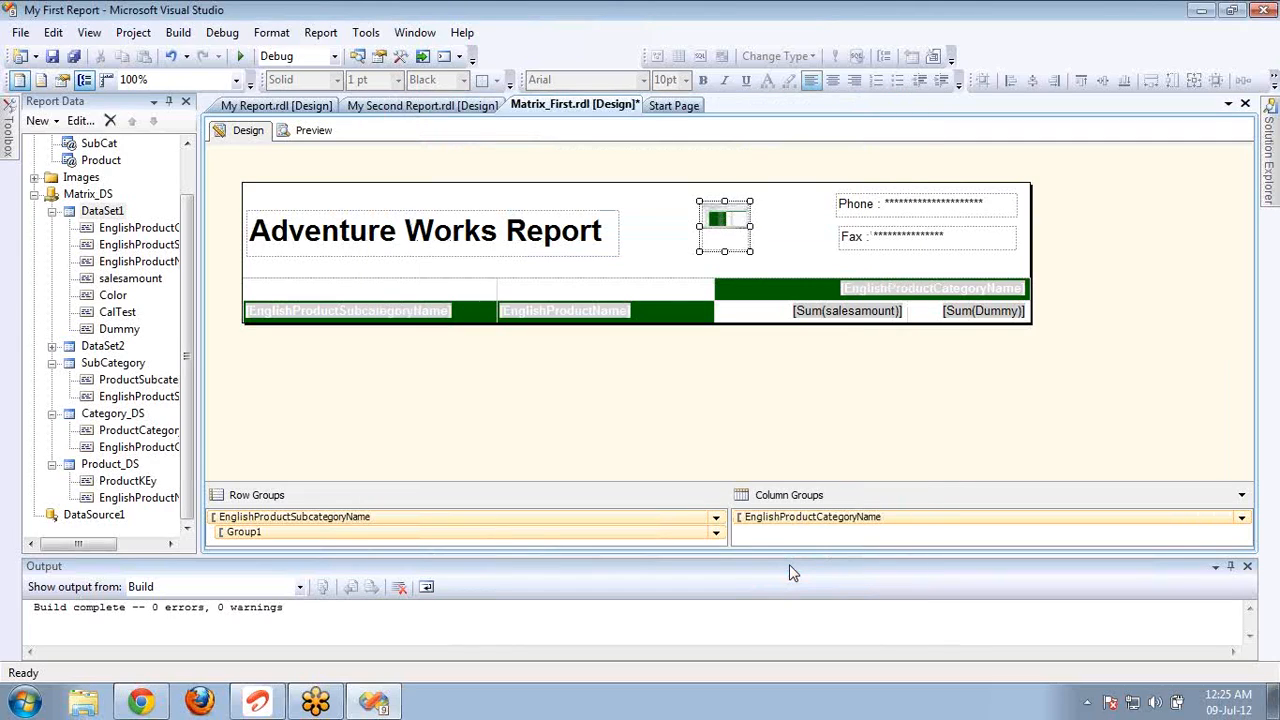
click(762, 238)
Step: Preview the report and select all values for the Category and Sub Category parameters
click(318, 132)
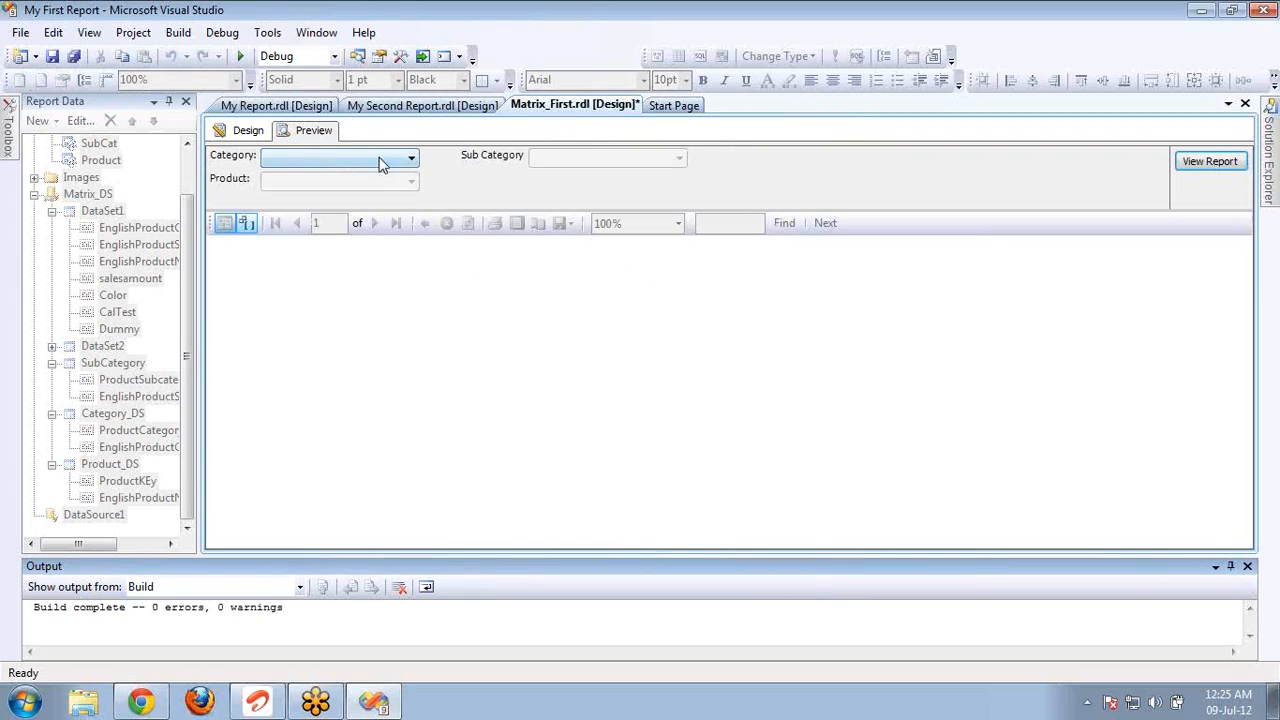
click(385, 161)
click(268, 183)
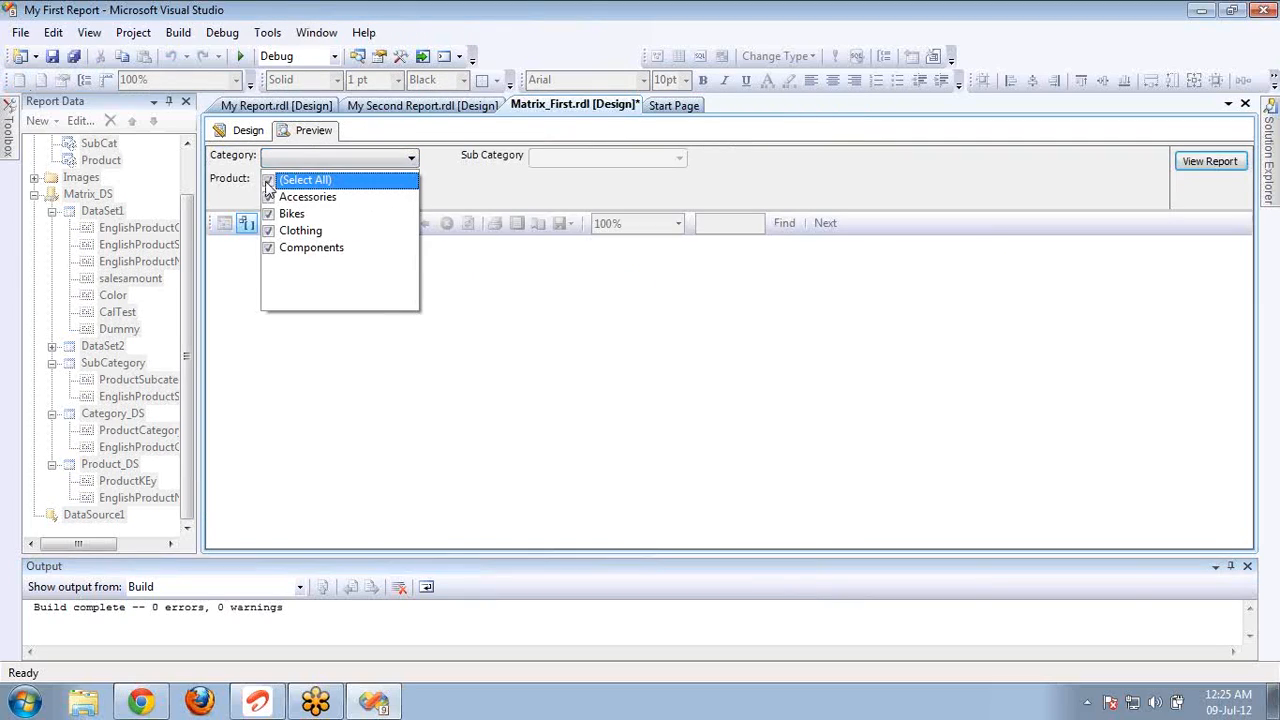
click(493, 183)
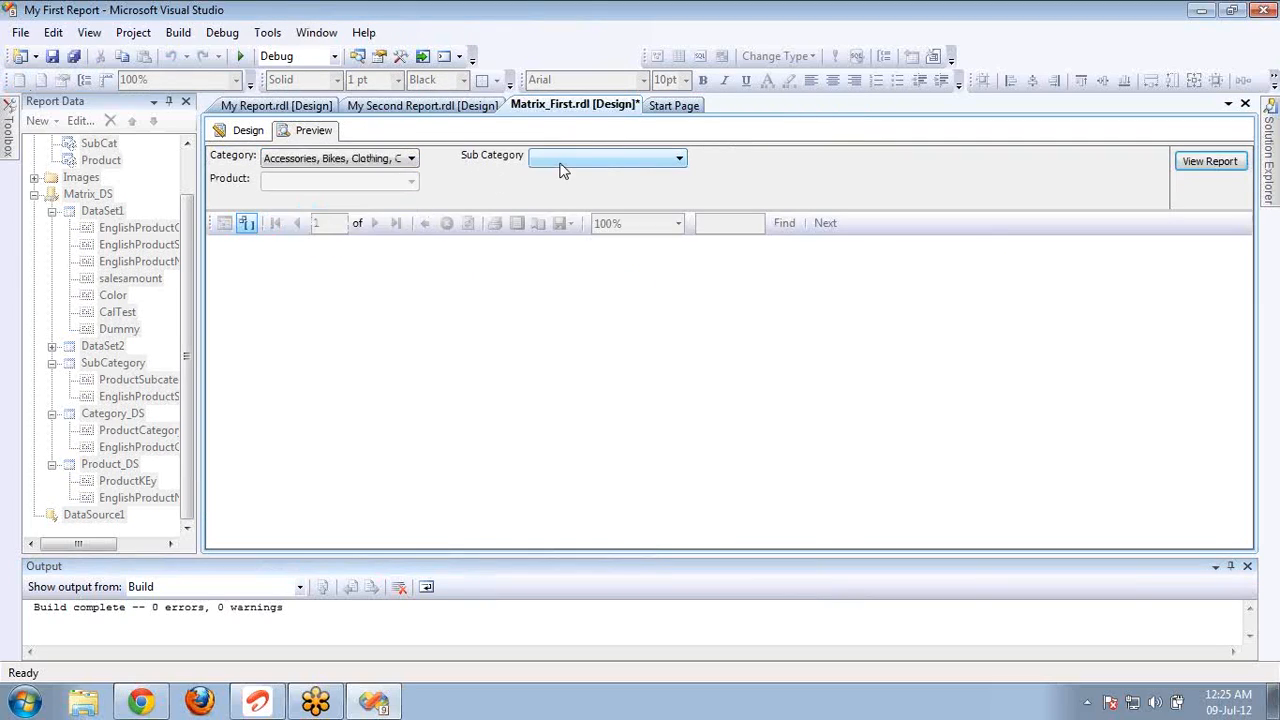
click(560, 160)
click(537, 181)
click(461, 178)
Step: Select all products in the Product parameter and run the report
click(395, 186)
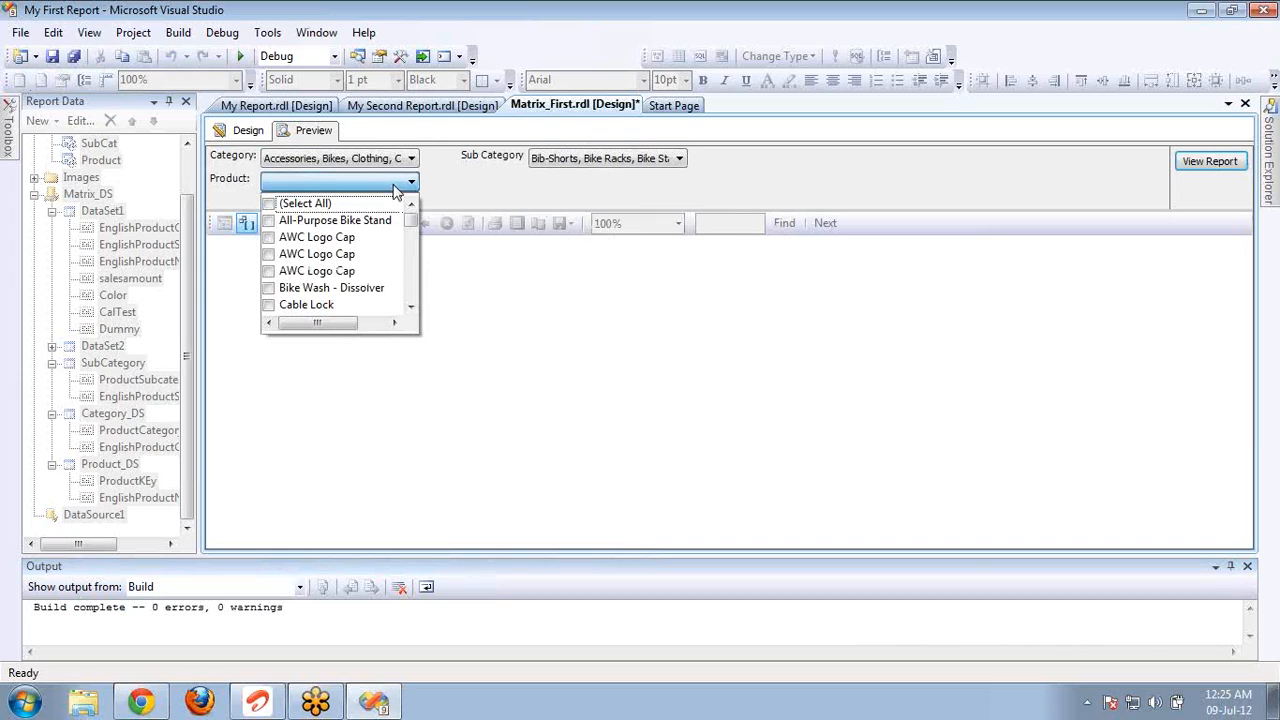
click(270, 204)
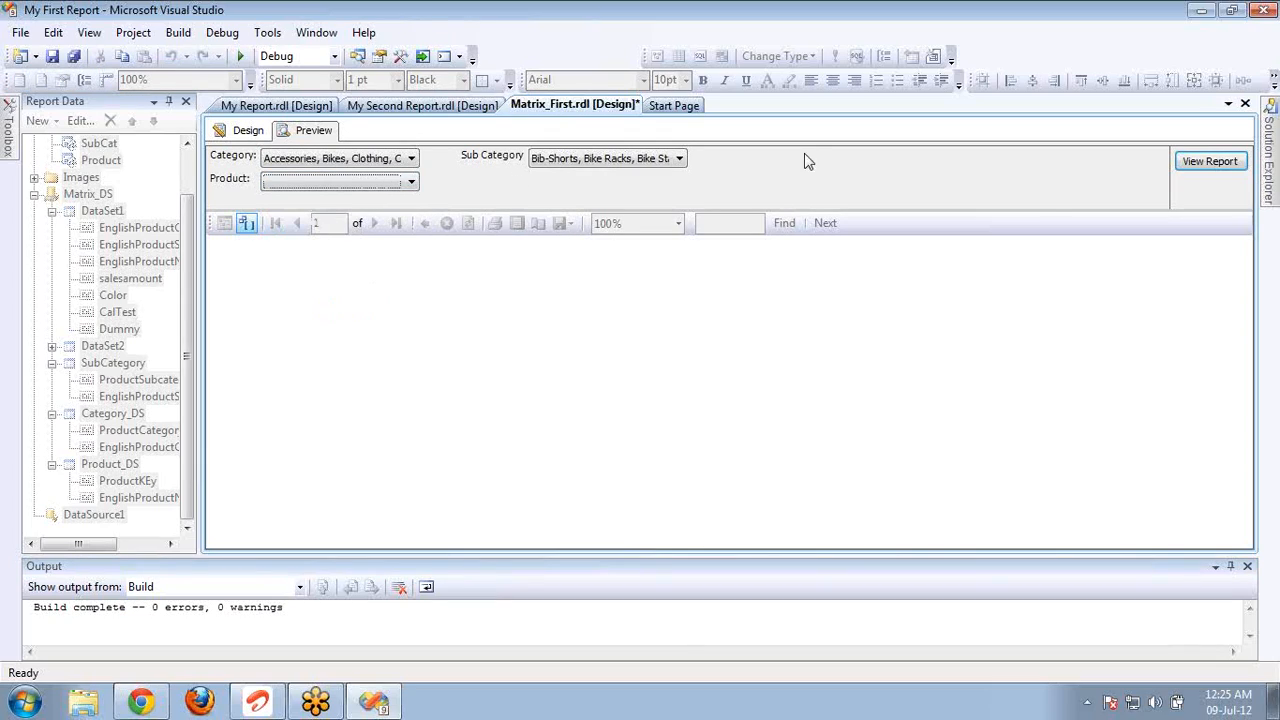
click(1182, 166)
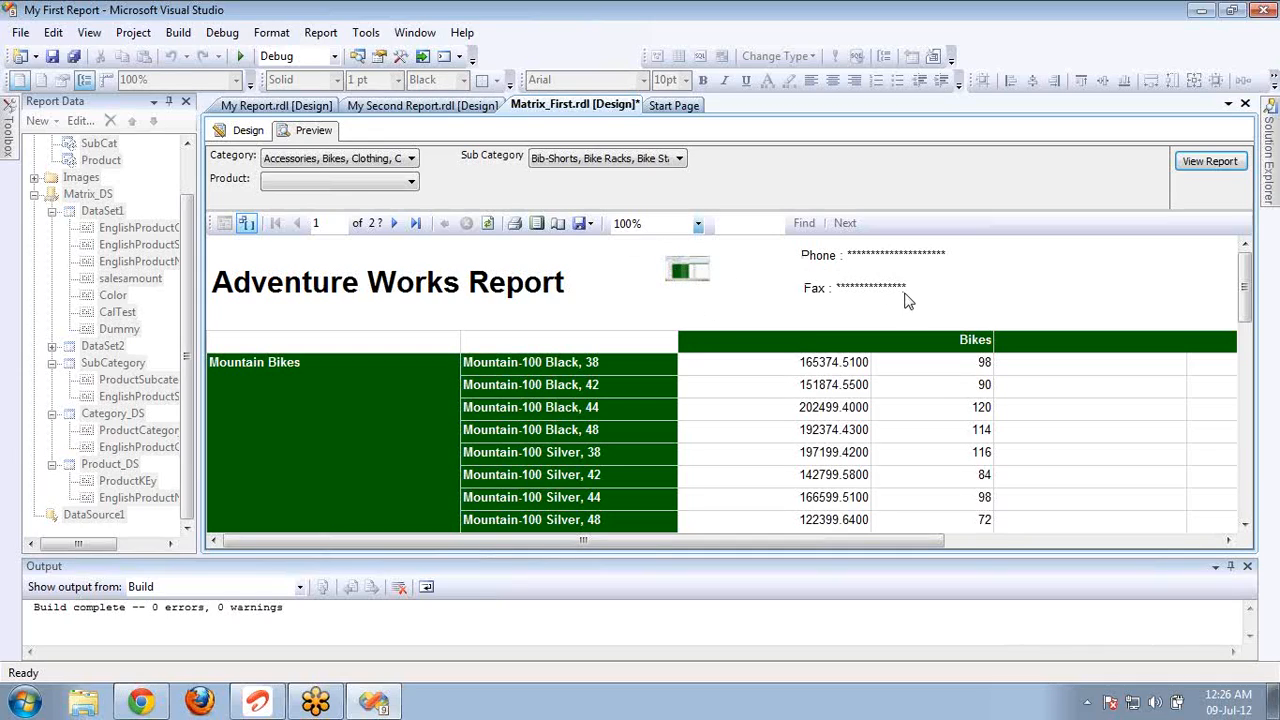
Step: Page through the previewed report to check the header on each page and look at the available export formats
click(390, 223)
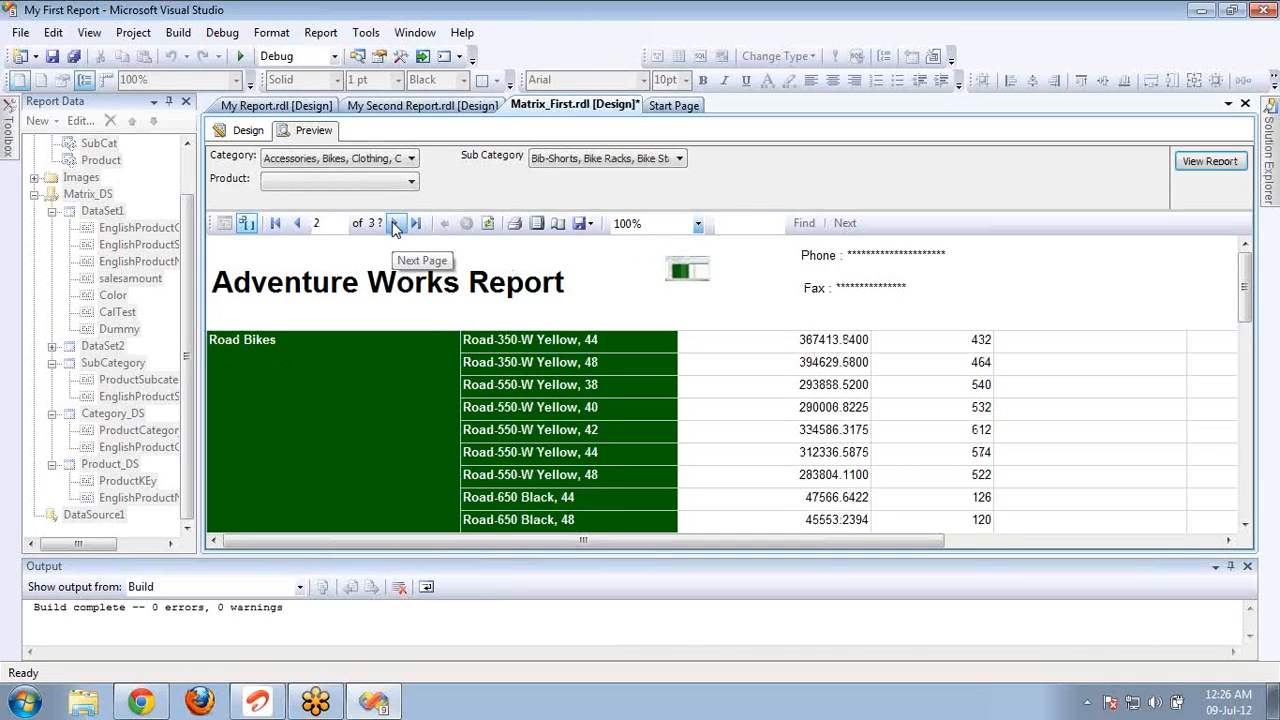
click(391, 224)
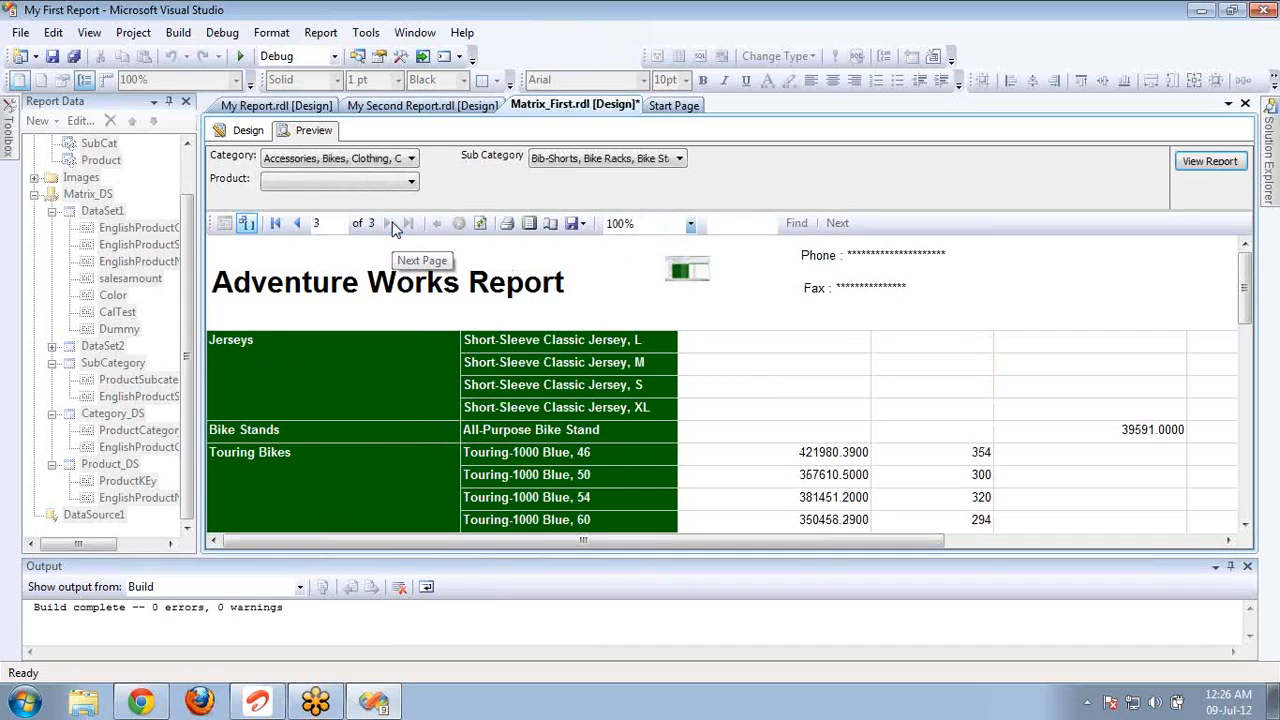
click(300, 224)
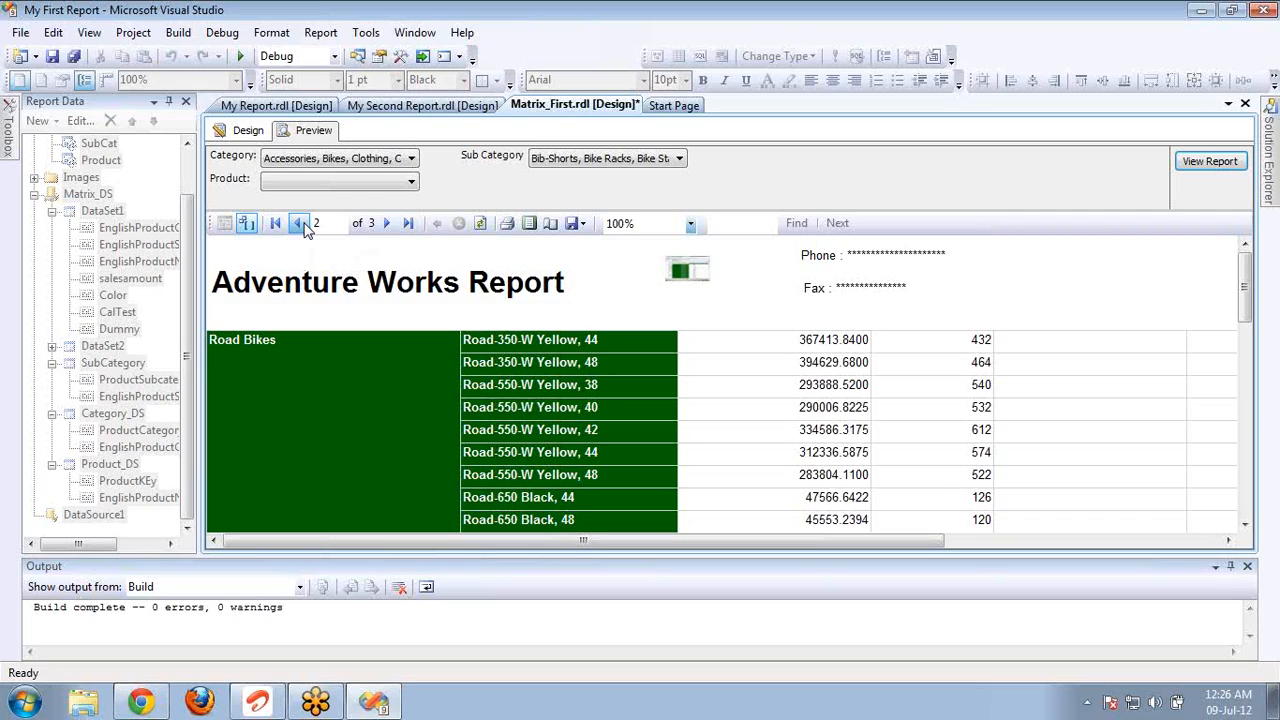
click(584, 224)
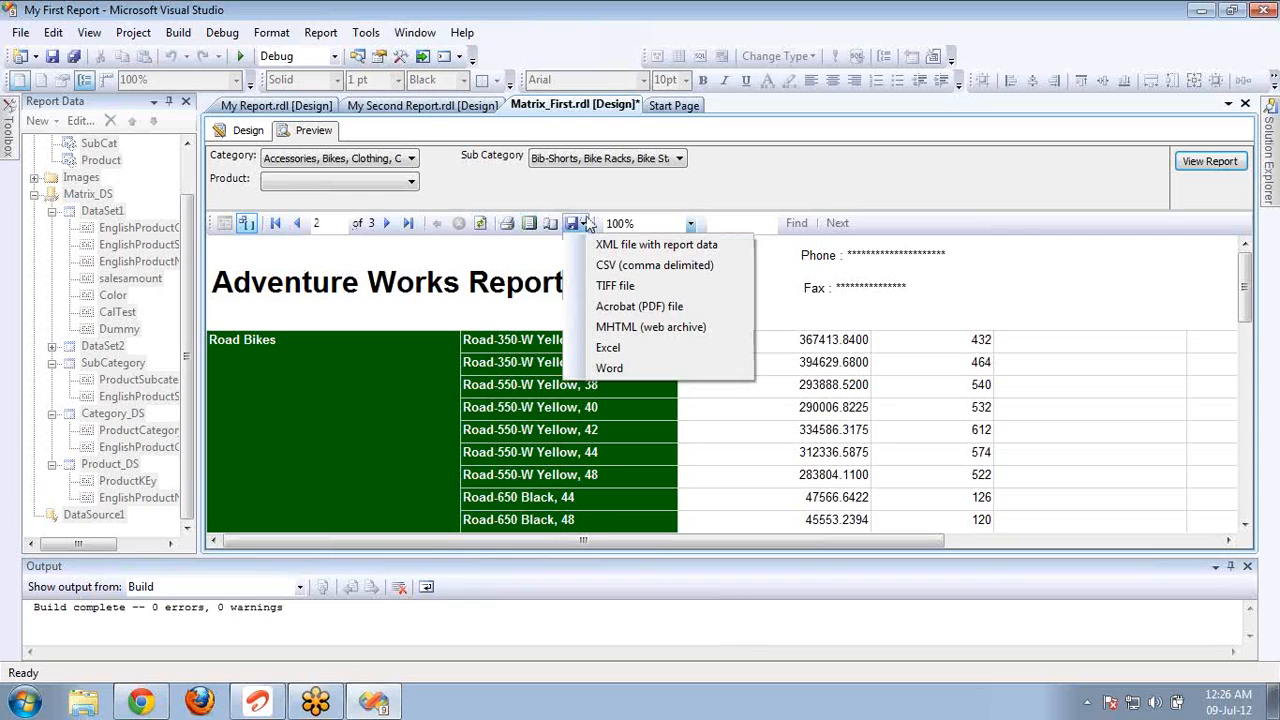
Step: Return to the report design and insert a line in the page header between the title and the image
click(250, 130)
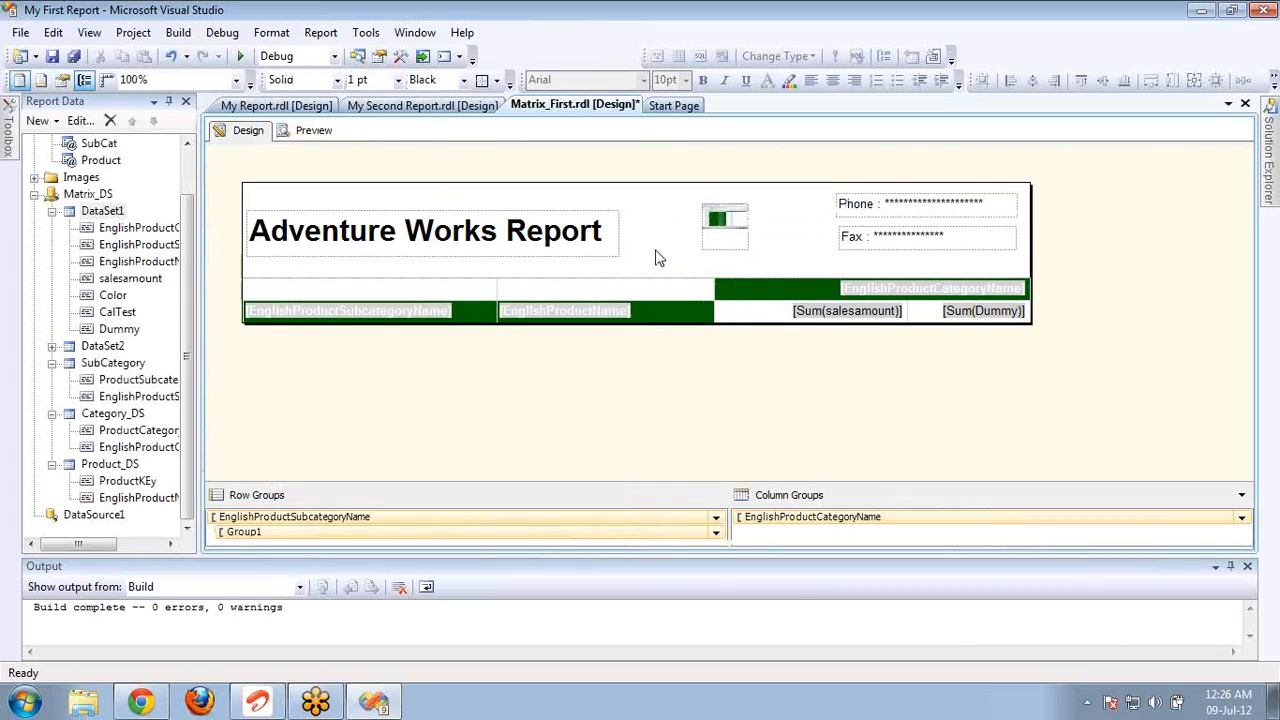
right_click(652, 243)
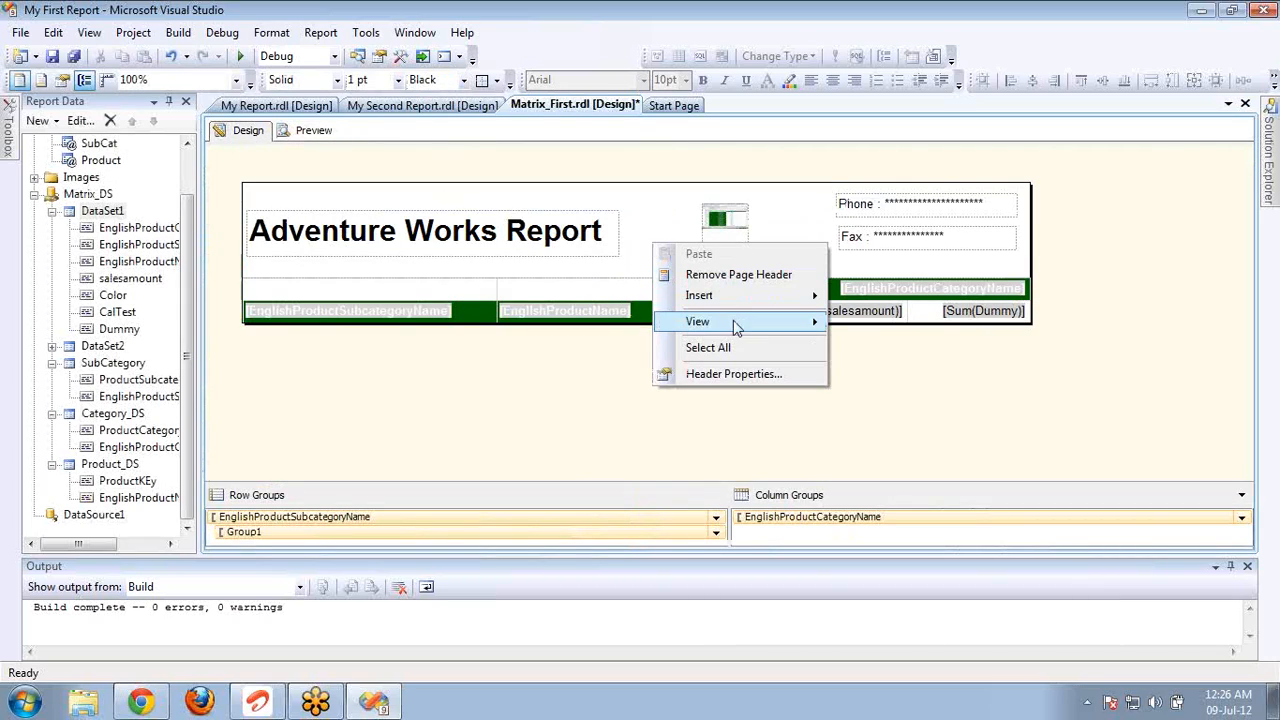
mouse_move(757, 311)
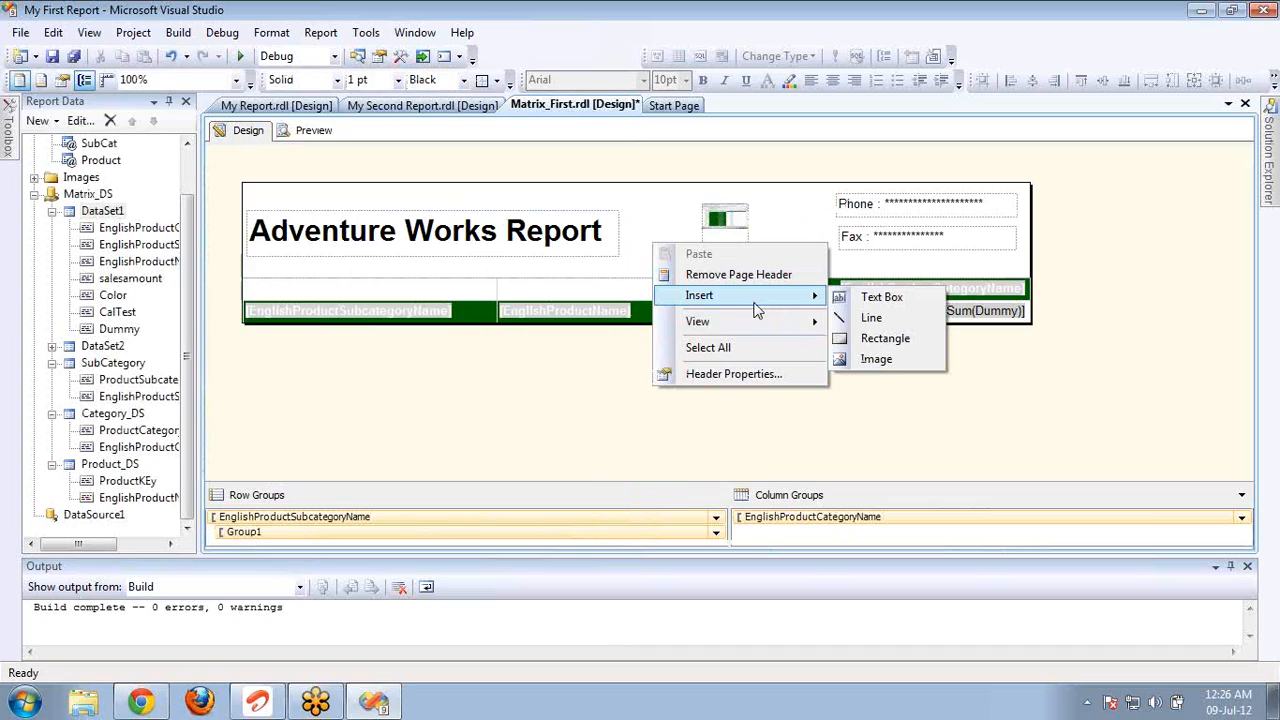
click(867, 312)
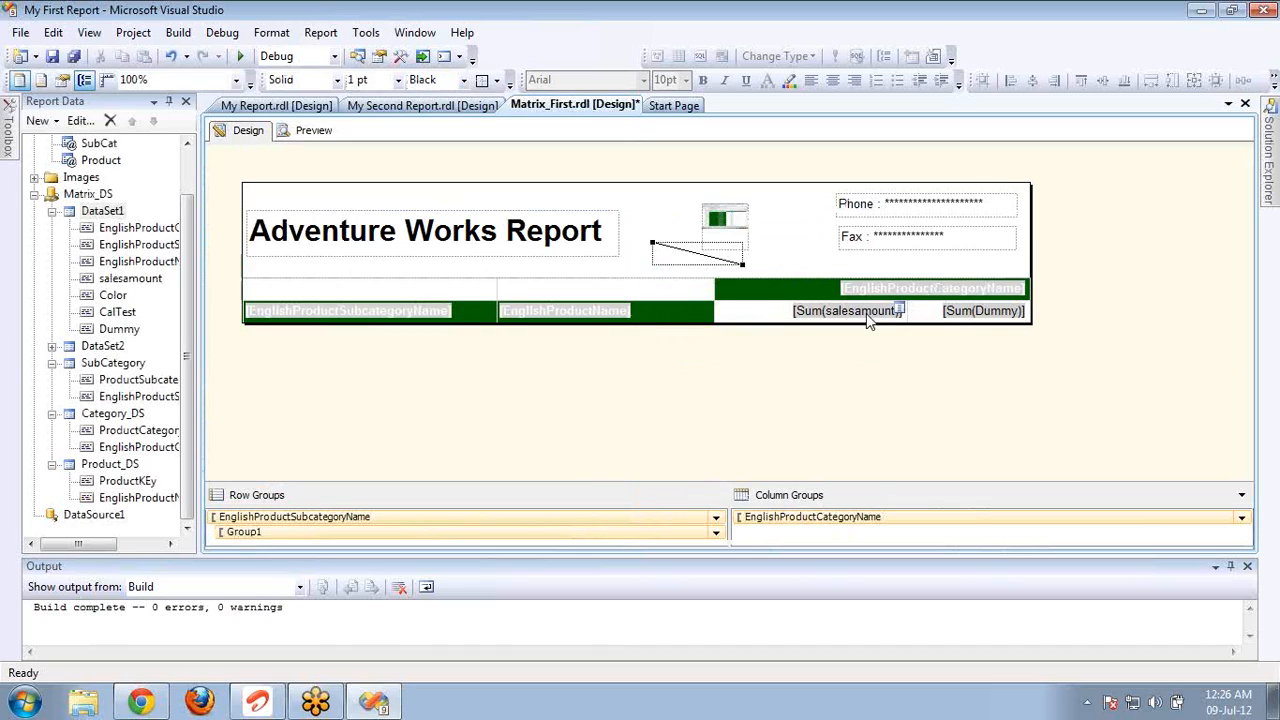
click(254, 276)
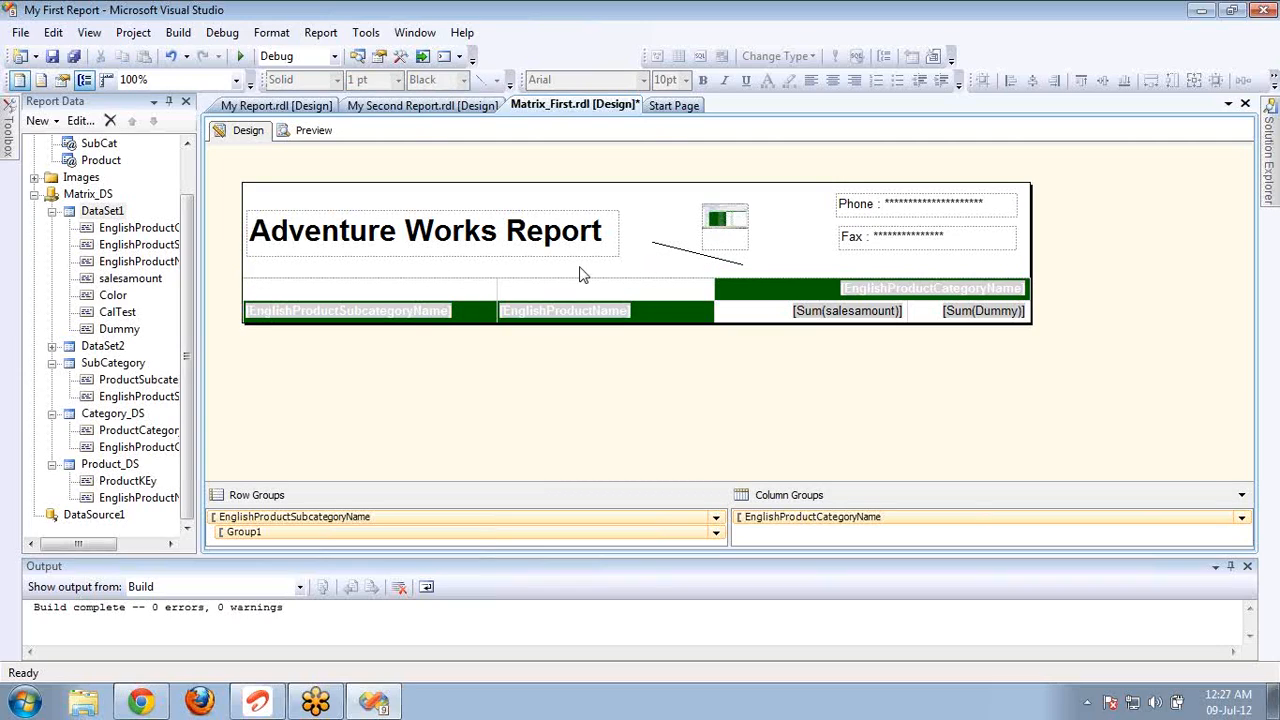
Step: Move the line to the header's left edge below the title and stretch it to the header's right edge, nearly horizontal
click(691, 255)
key(Left)
key(Left)
key(Left)
key(Left)
key(Left)
key(Left)
key(Left)
key(Left)
key(Left)
key(Left)
key(Left)
key(Left)
key(Left)
key(Left)
key(Left)
key(Left)
key(Left)
key(Left)
key(Left)
key(Left)
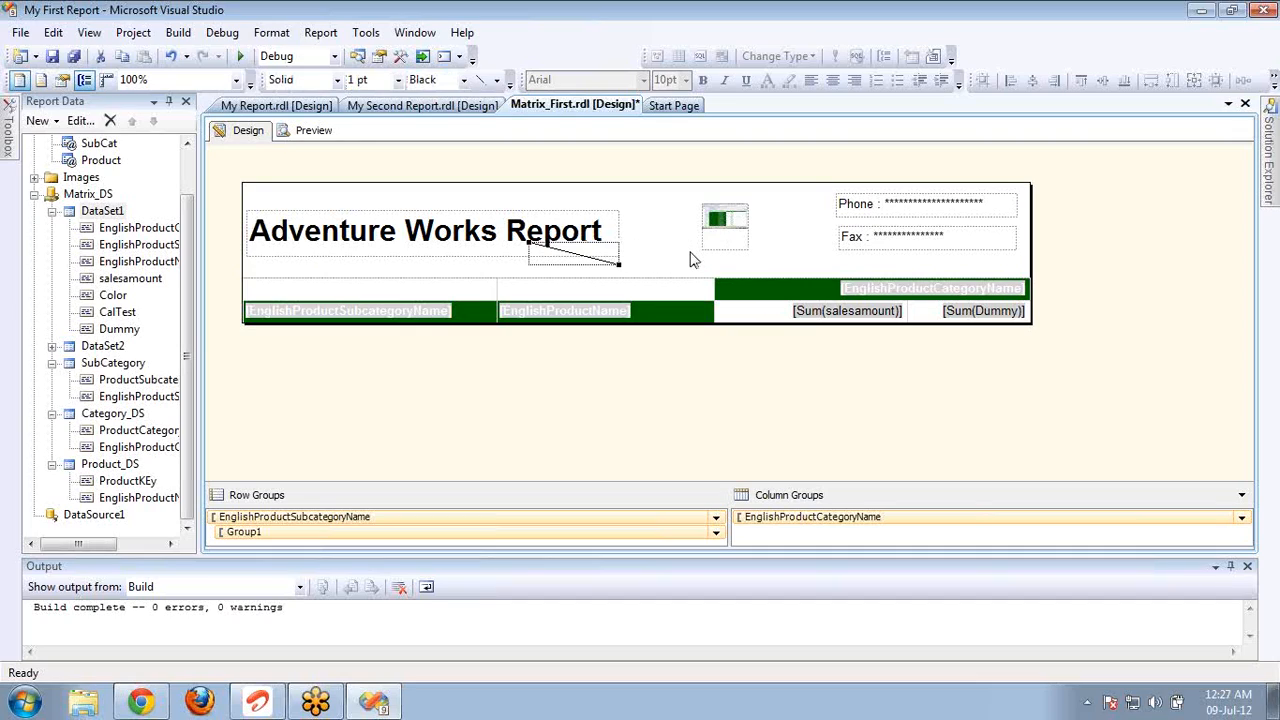
key(Left)
key(Left)
key(Left)
key(Left)
key(Left)
key(Left)
key(Down)
key(Down)
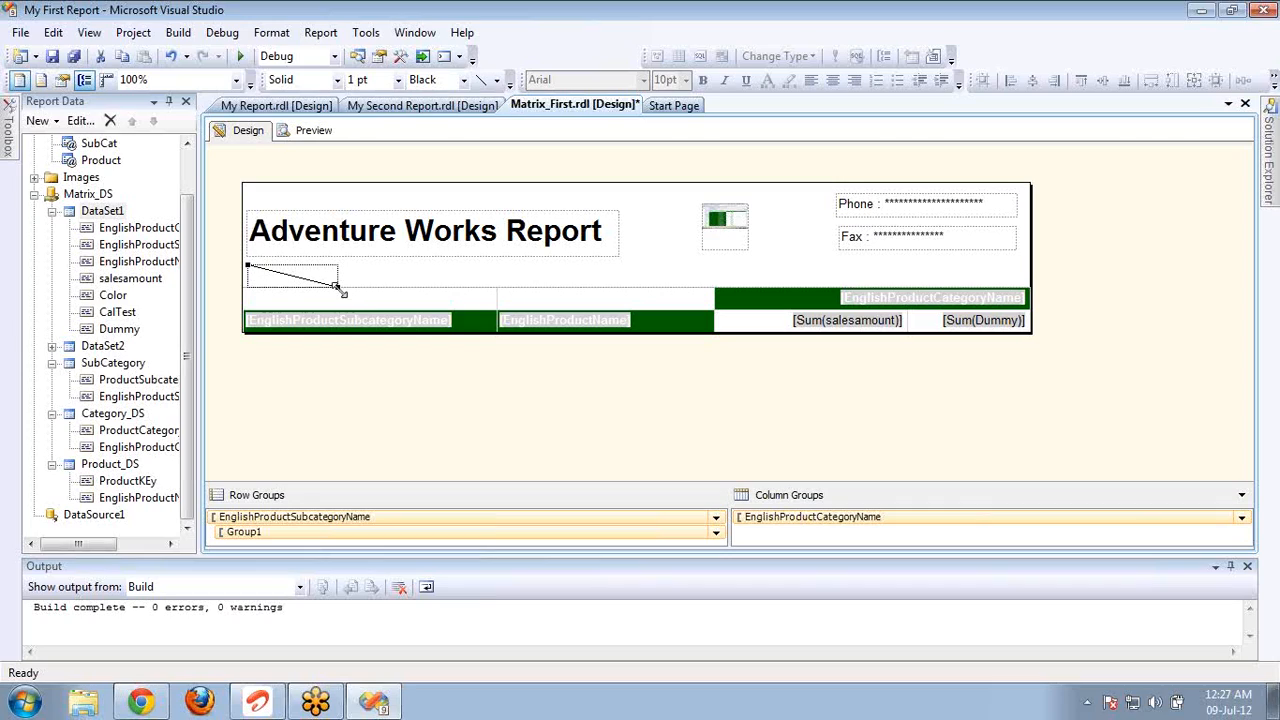
drag(335, 285, 1030, 276)
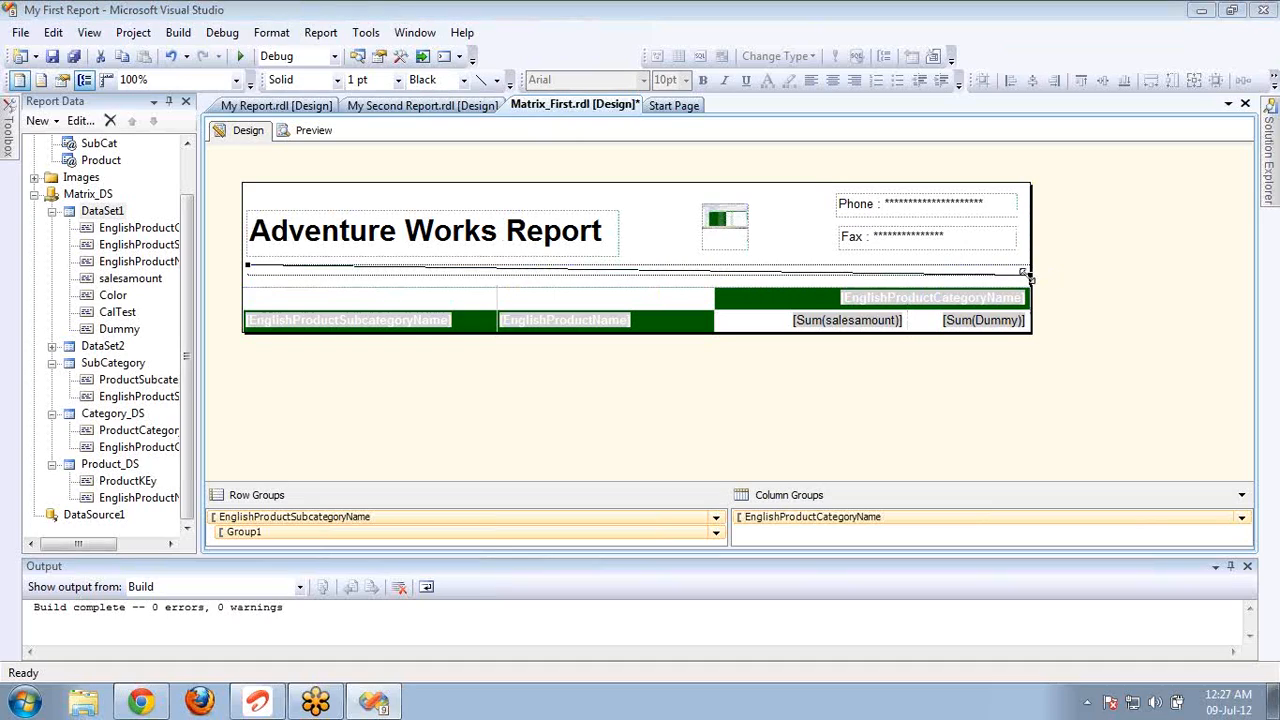
Step: Straighten the page header's separator line so it runs exactly horizontal to the header's right edge
drag(1026, 273, 1025, 266)
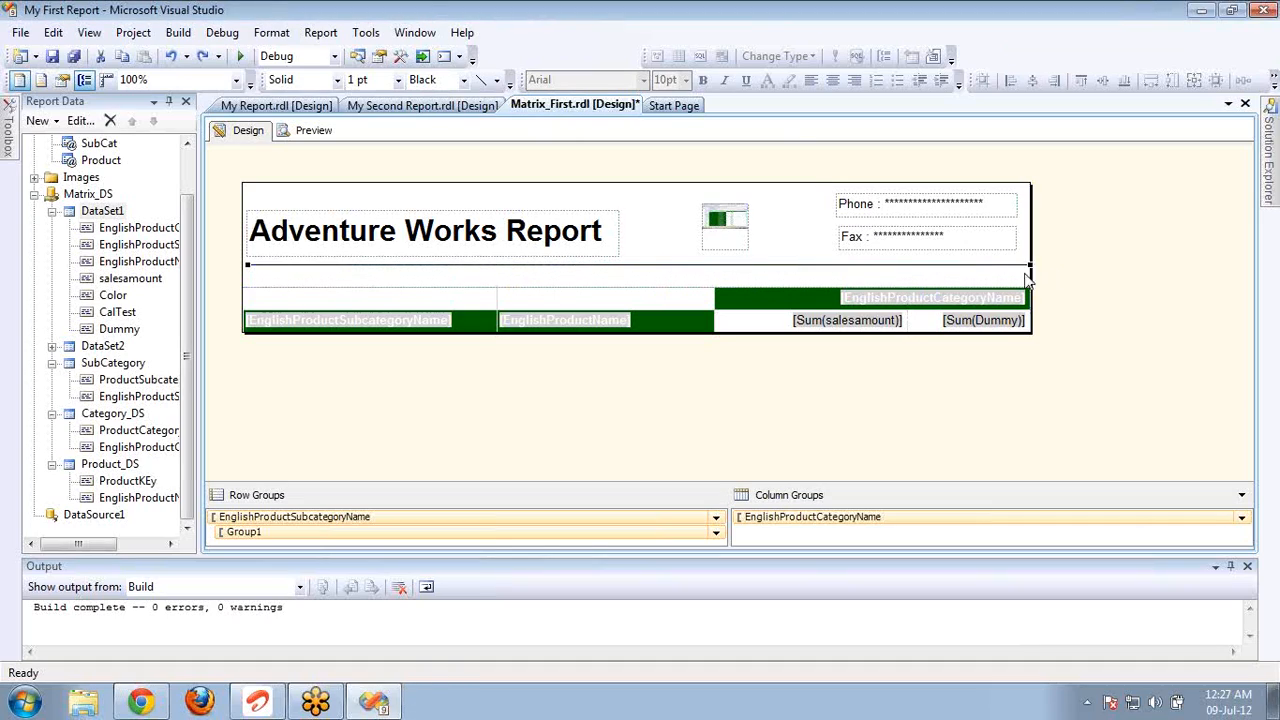
click(551, 286)
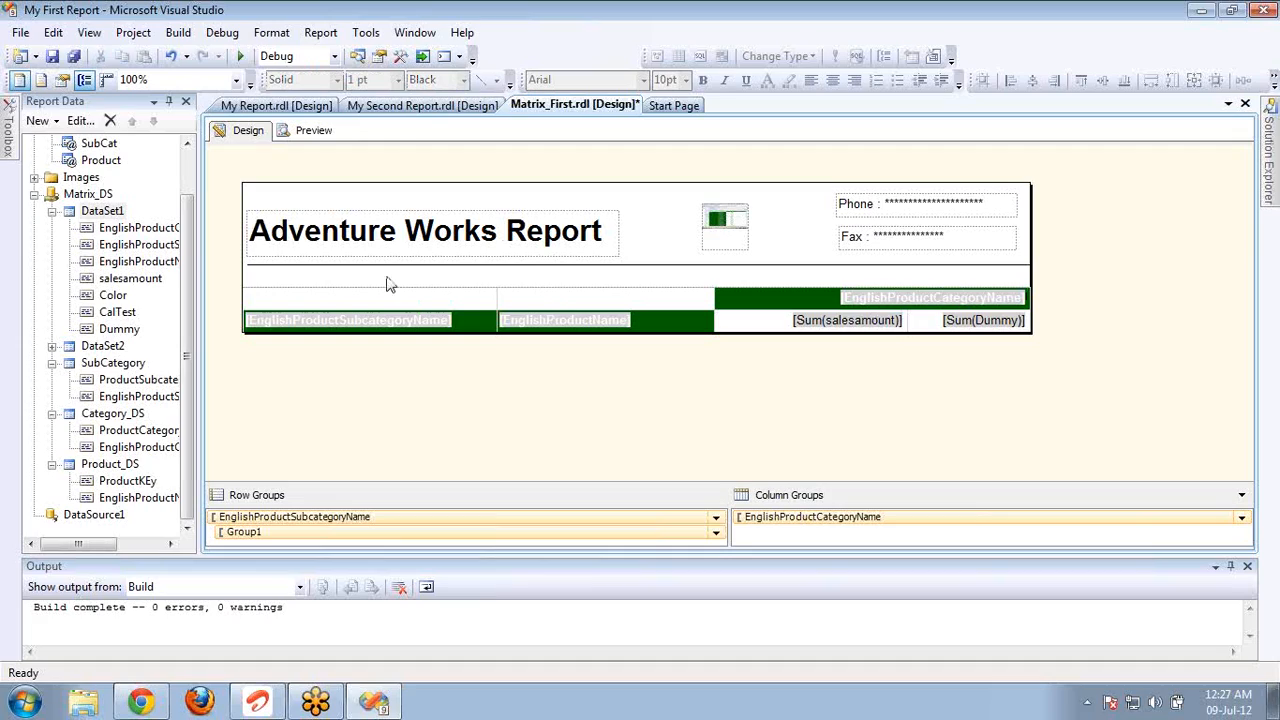
click(286, 267)
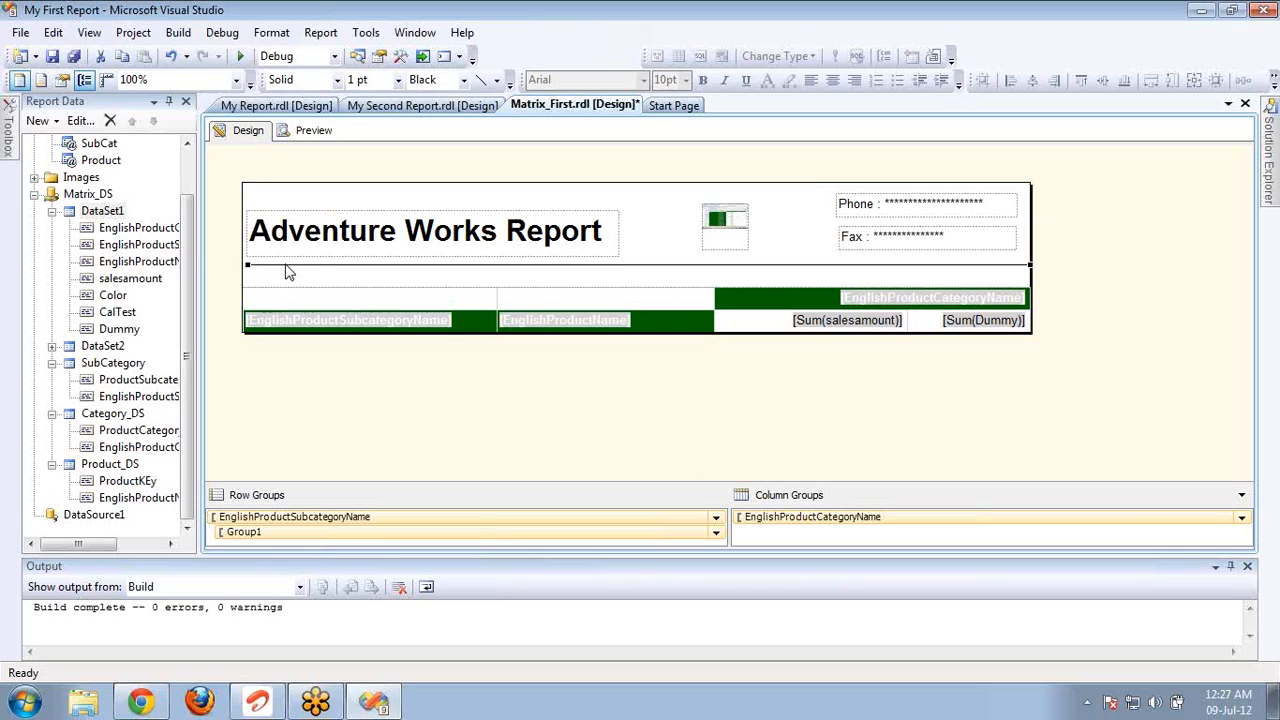
right_click(286, 271)
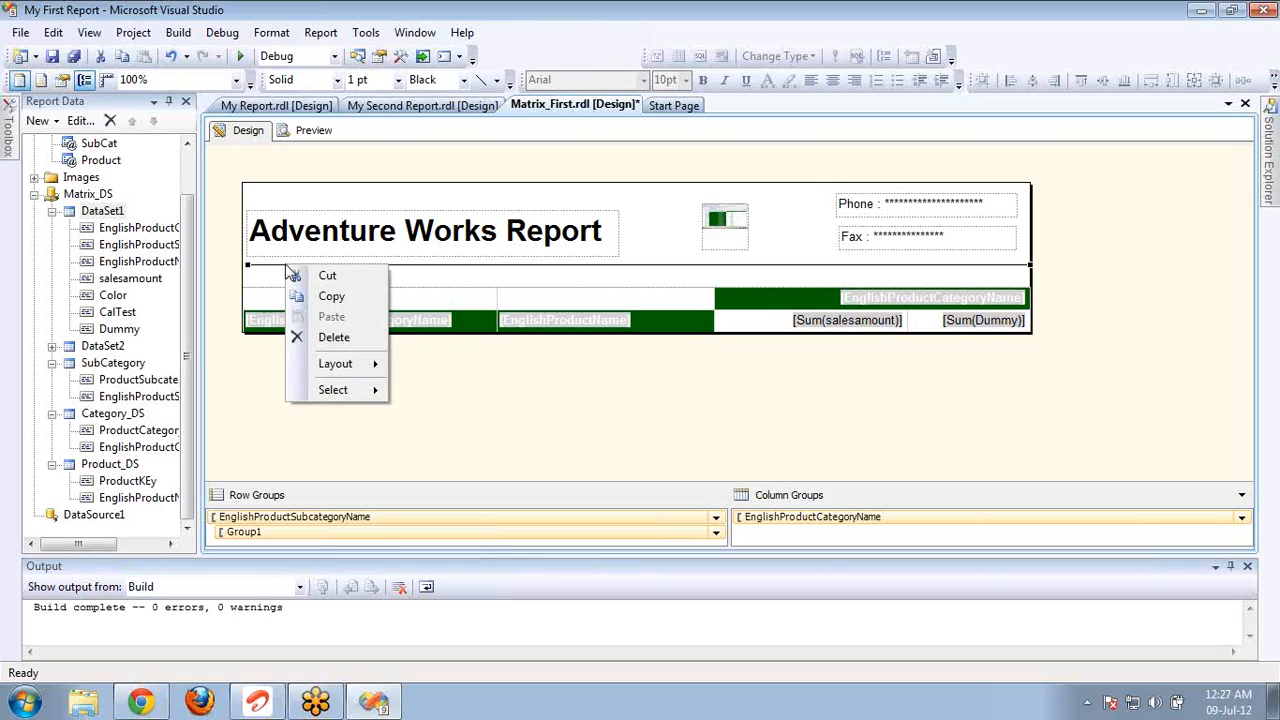
click(403, 273)
right_click(403, 273)
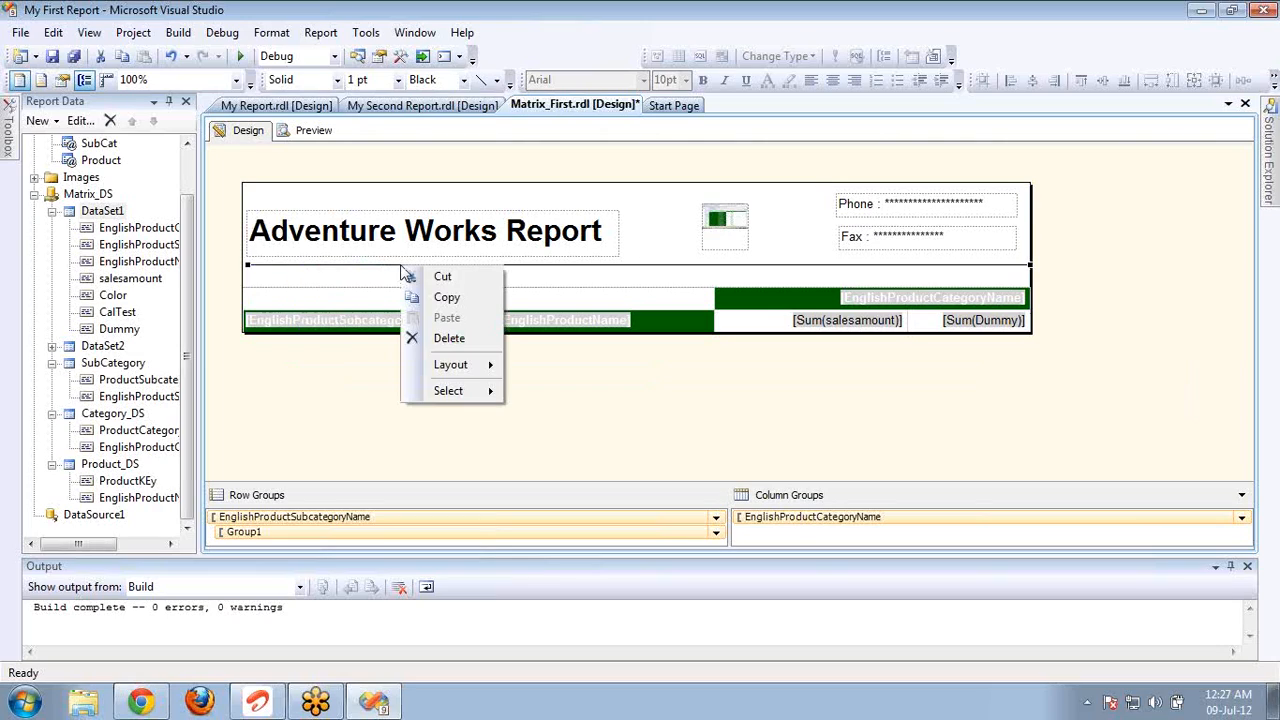
click(398, 273)
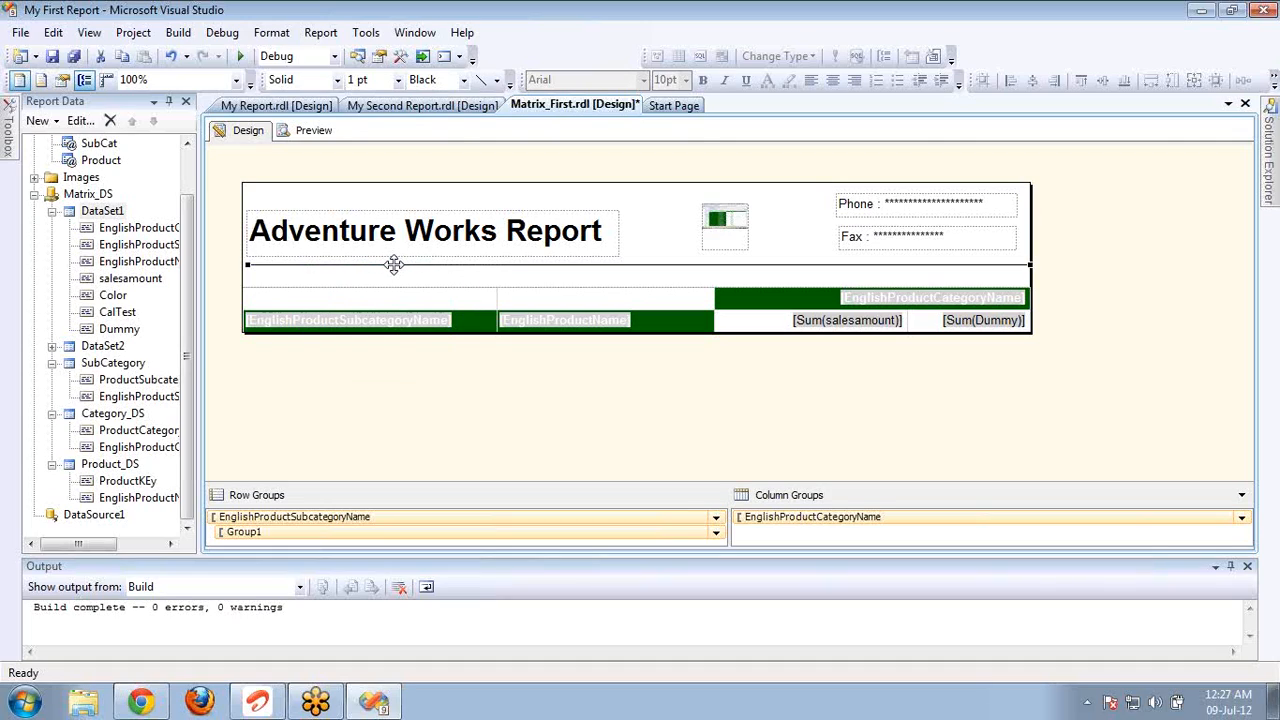
right_click(398, 273)
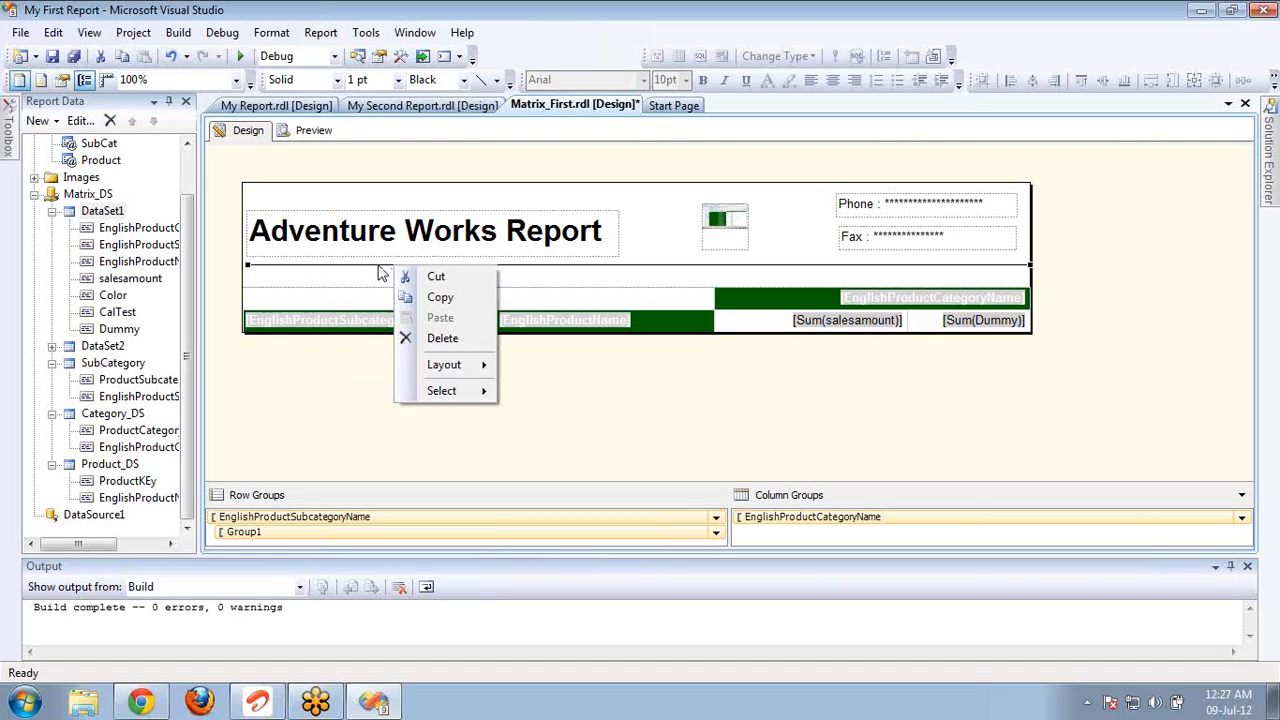
click(378, 268)
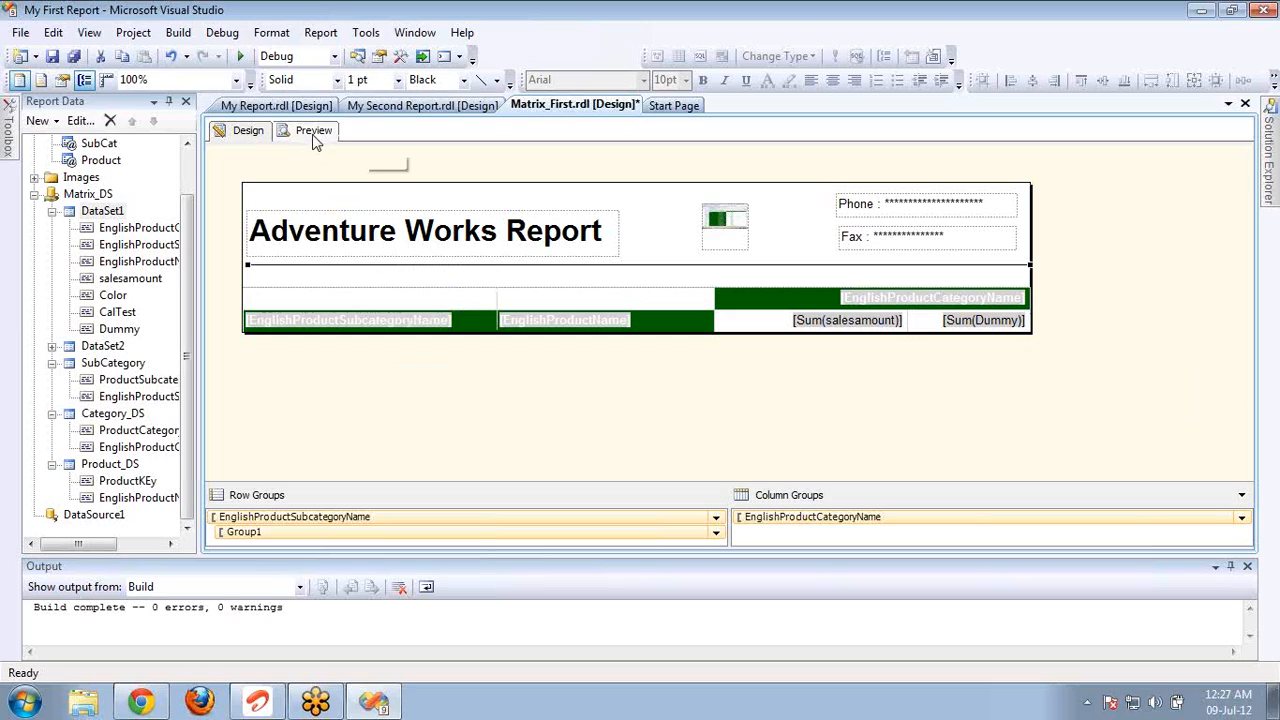
Step: Add a page footer to the report
right_click(625, 280)
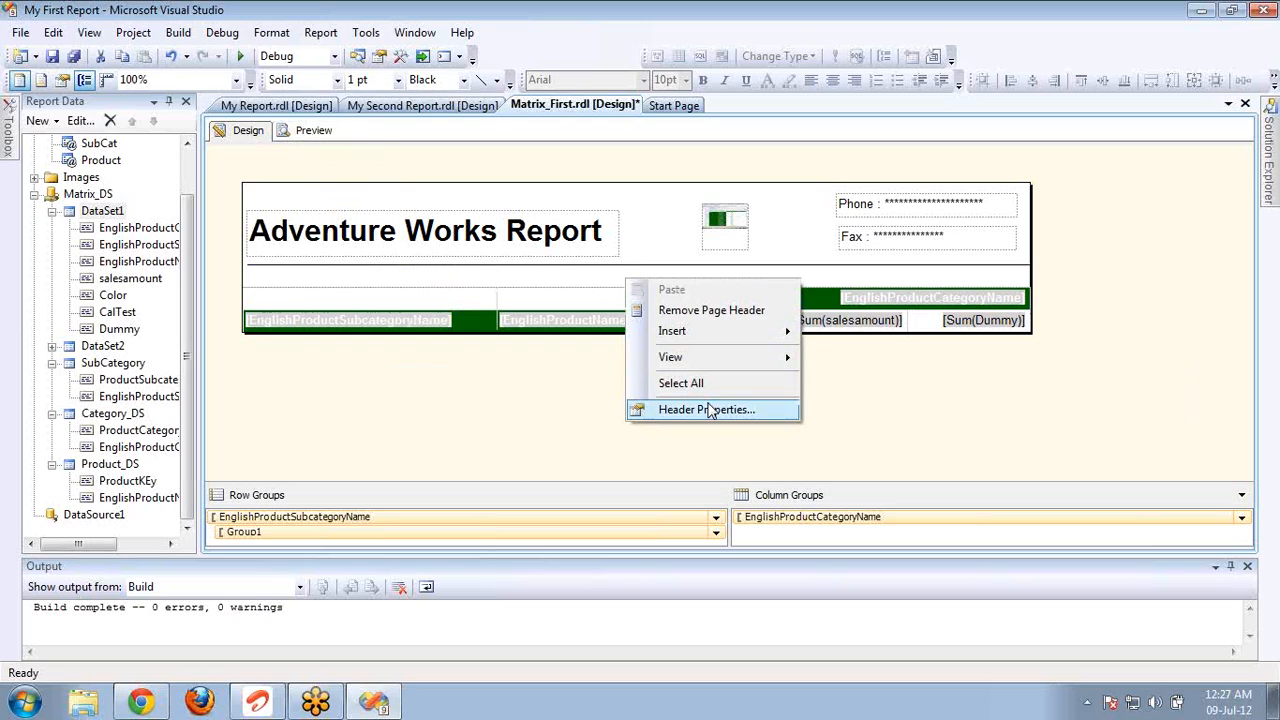
right_click(826, 410)
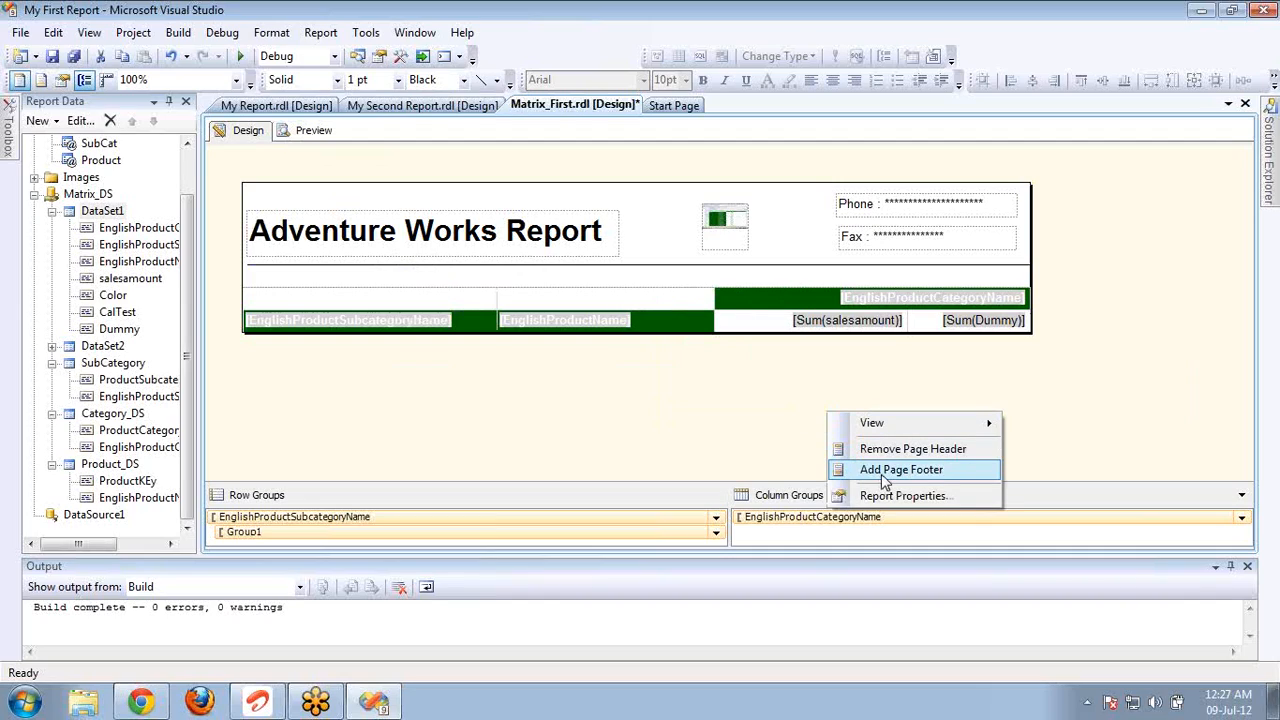
click(882, 474)
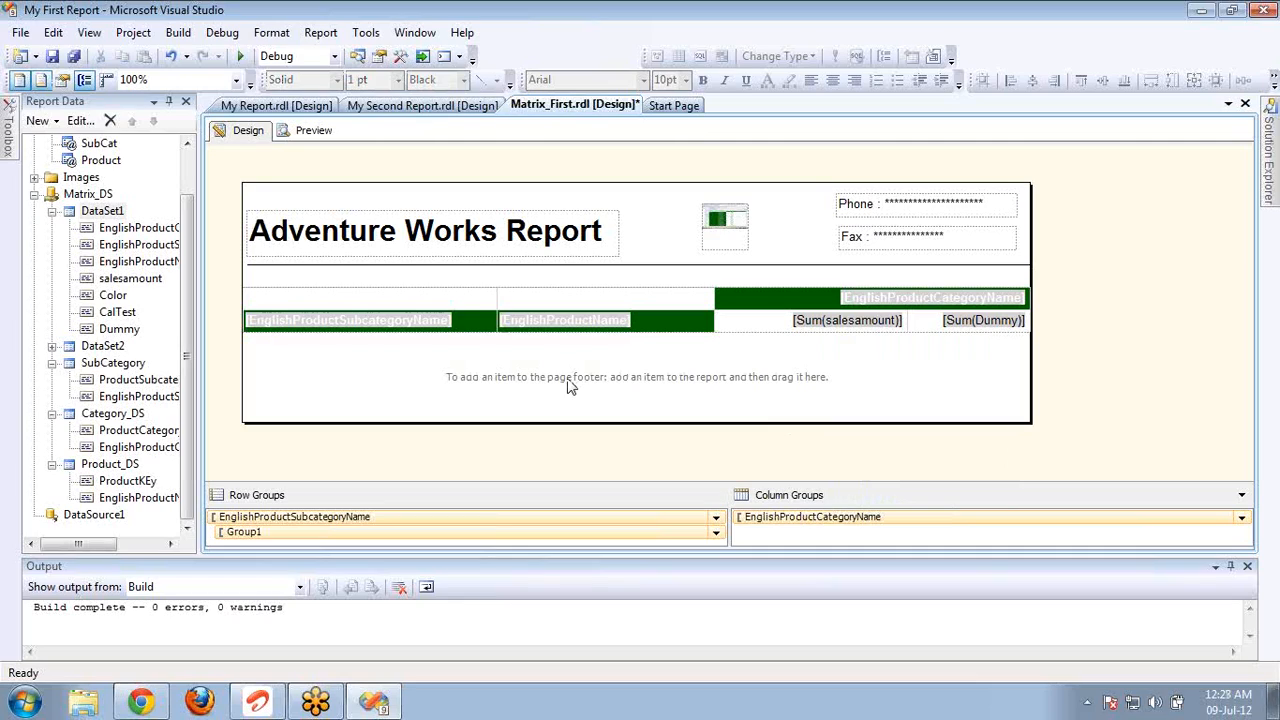
Step: Insert the Execution Time built-in field into the page footer near its left side
click(189, 170)
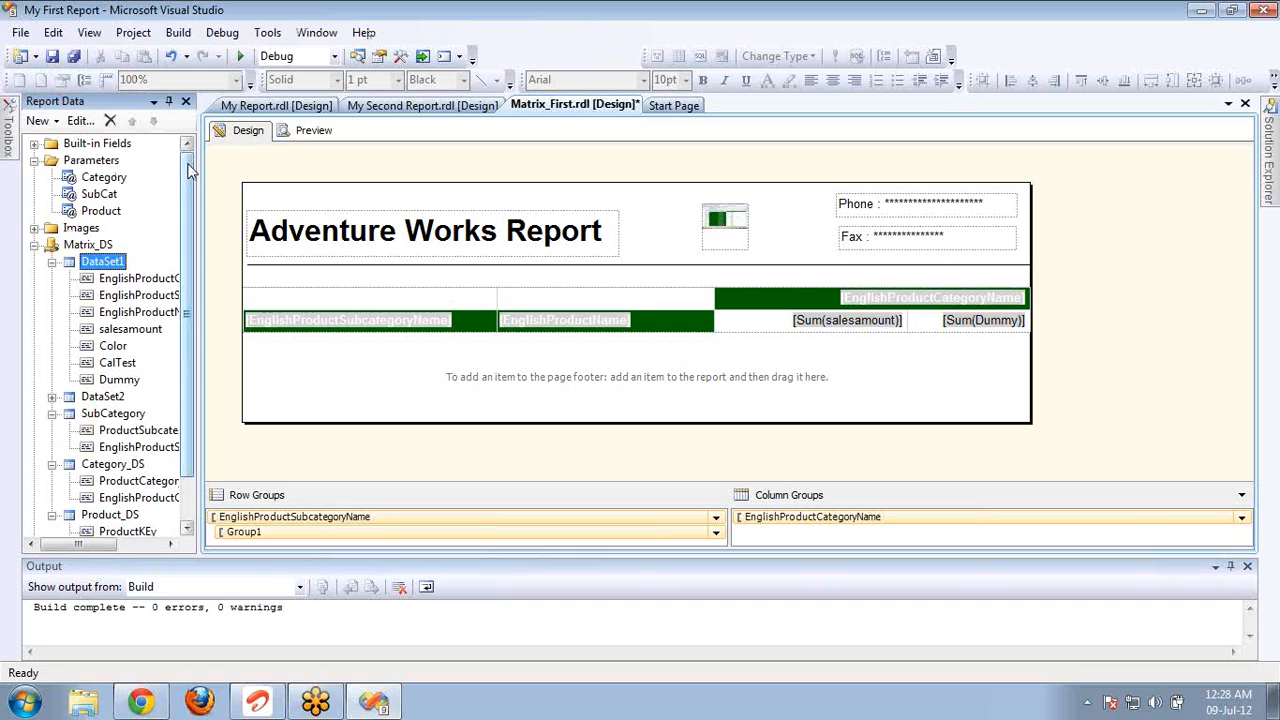
click(34, 144)
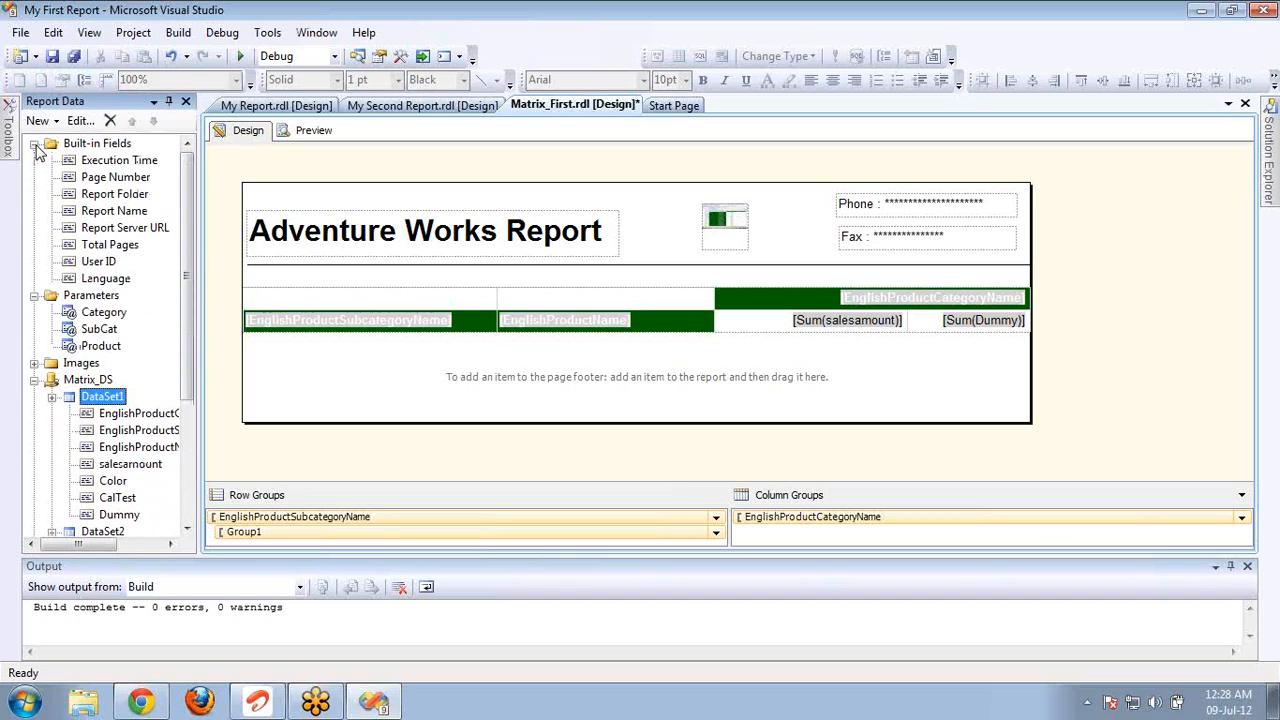
click(110, 162)
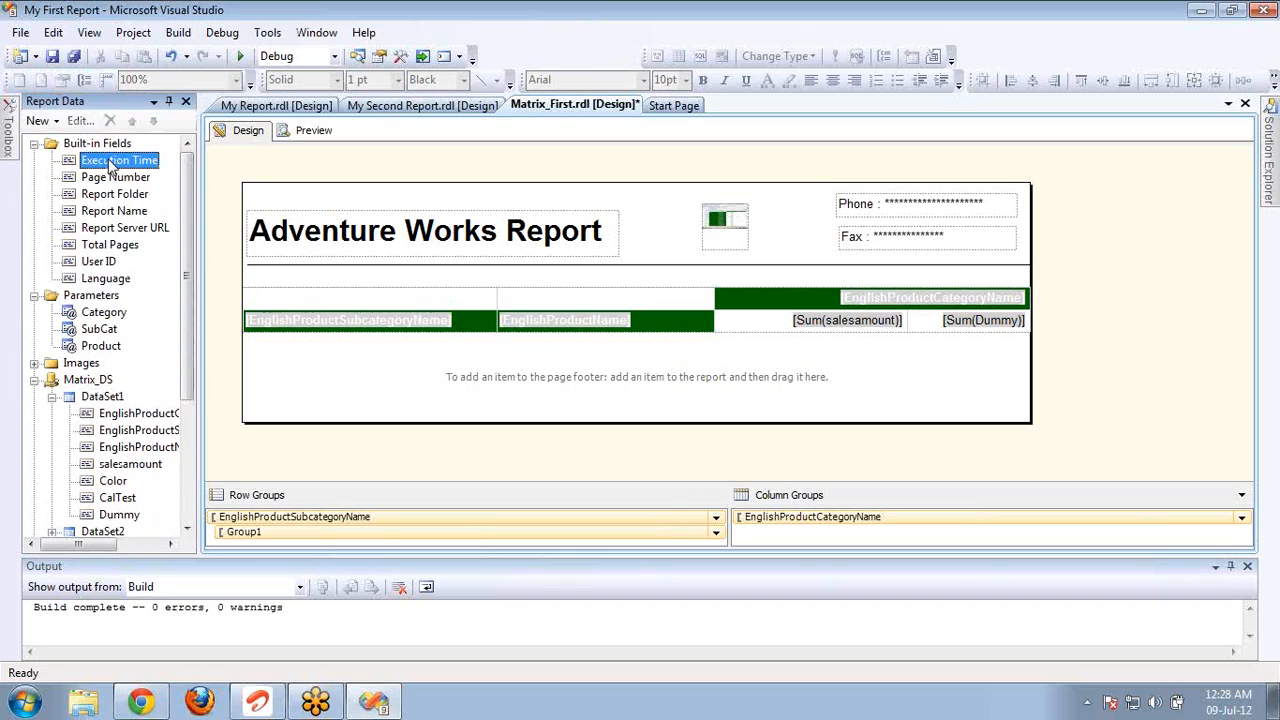
drag(110, 166, 292, 377)
Step: Shift the Execution Time text box to the footer's left edge and widen it to fit its full expression
key(Left)
key(Left)
key(Left)
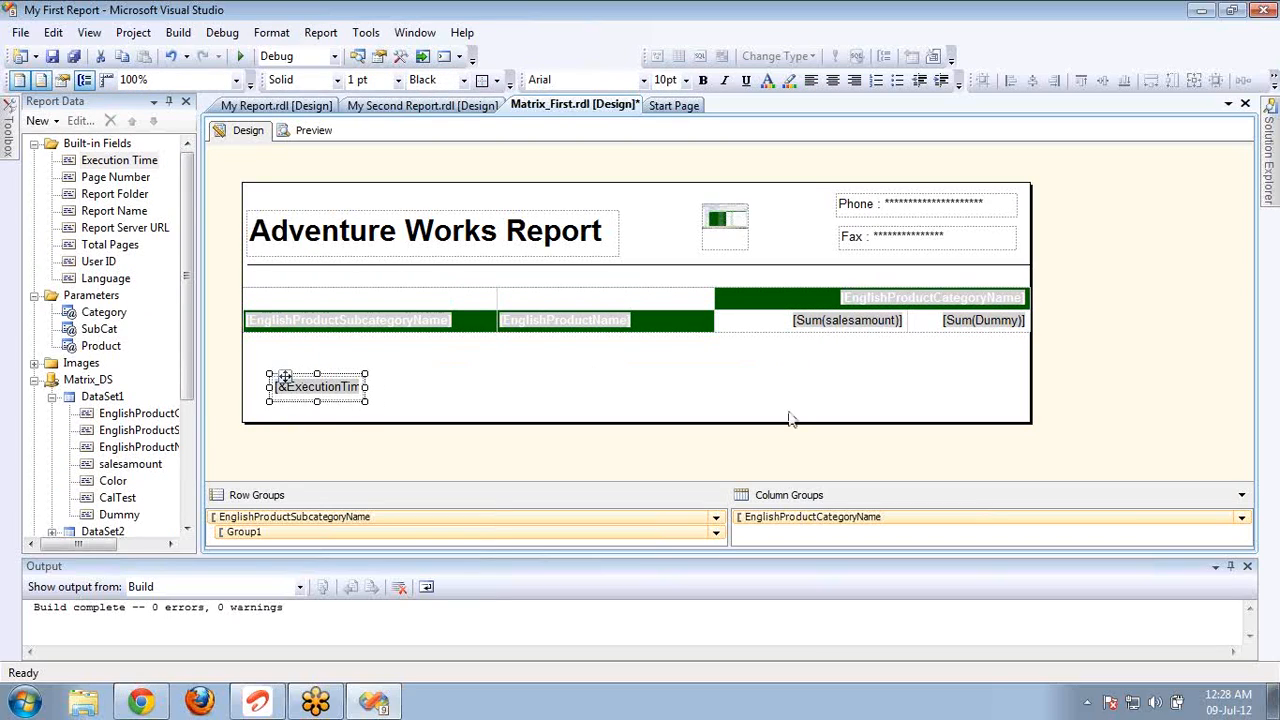
key(shift+Right)
key(shift+Right)
key(shift+Right)
key(shift+Right)
key(shift+Right)
key(shift+Right)
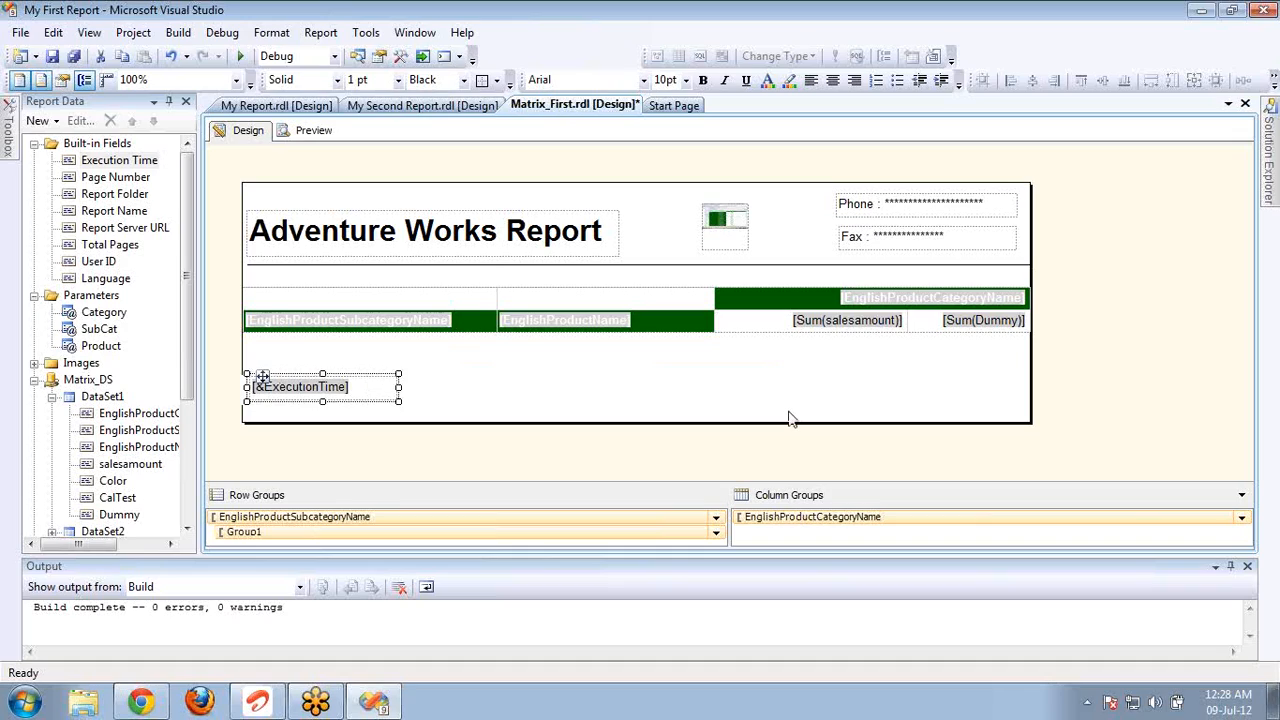
Step: Clear the EnglishProductName cell and delete row groups Group1 and EnglishProductSubcategoryName with their related rows and columns
click(580, 328)
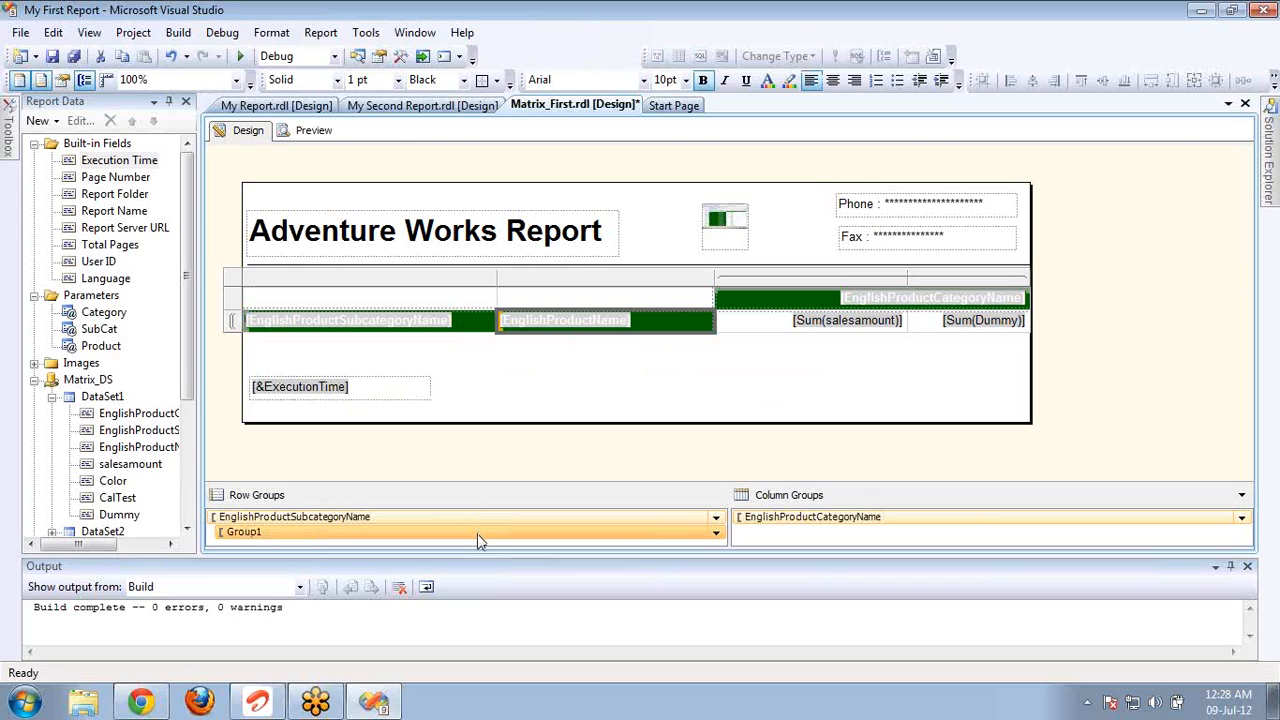
key(Delete)
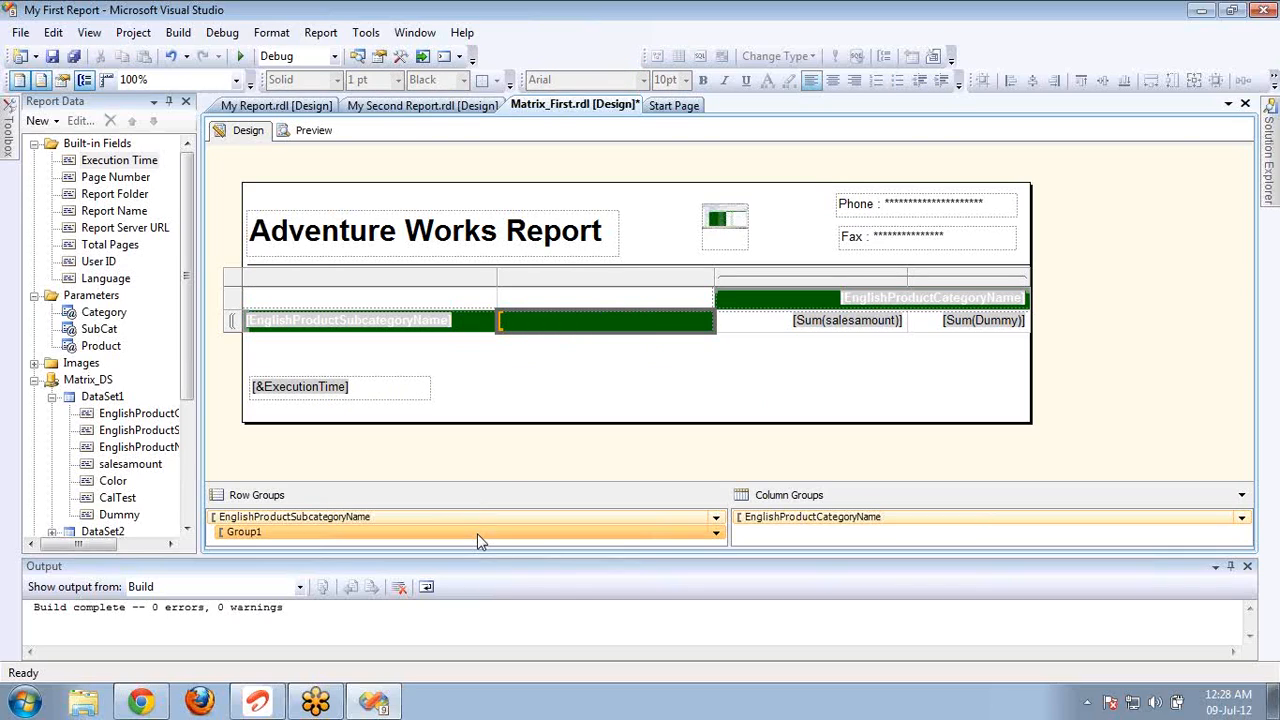
right_click(478, 541)
click(543, 594)
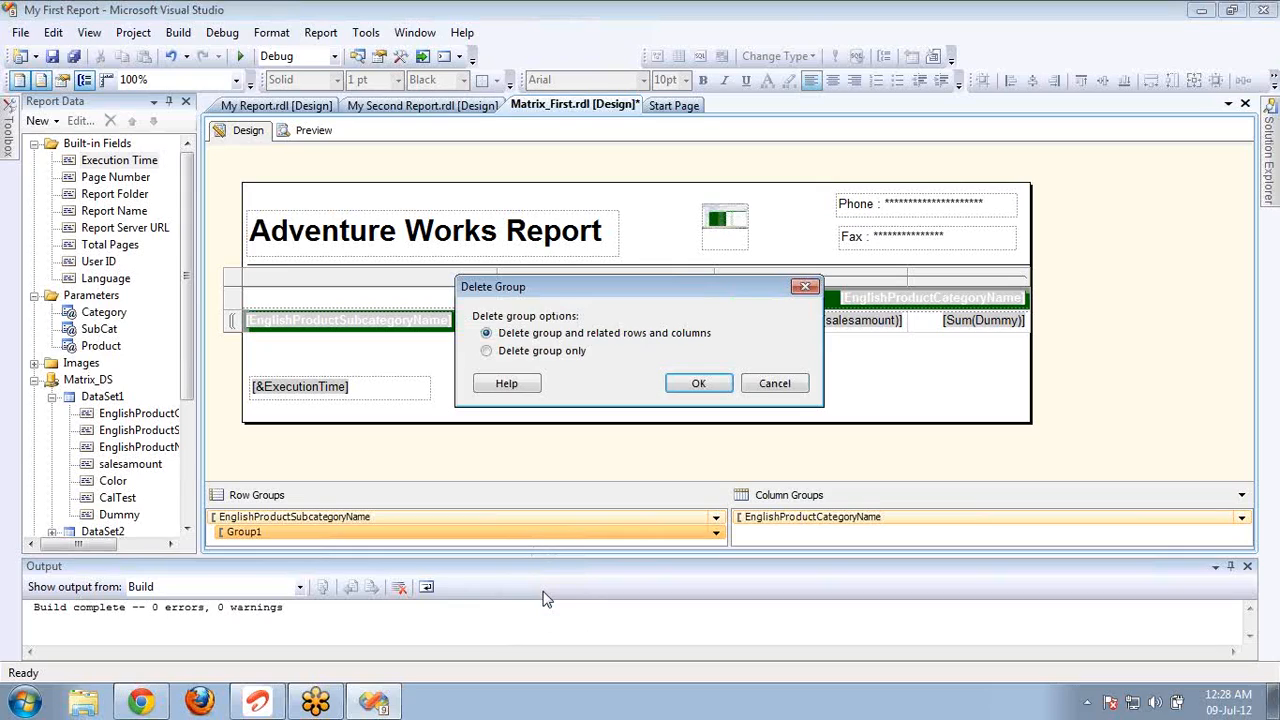
click(705, 384)
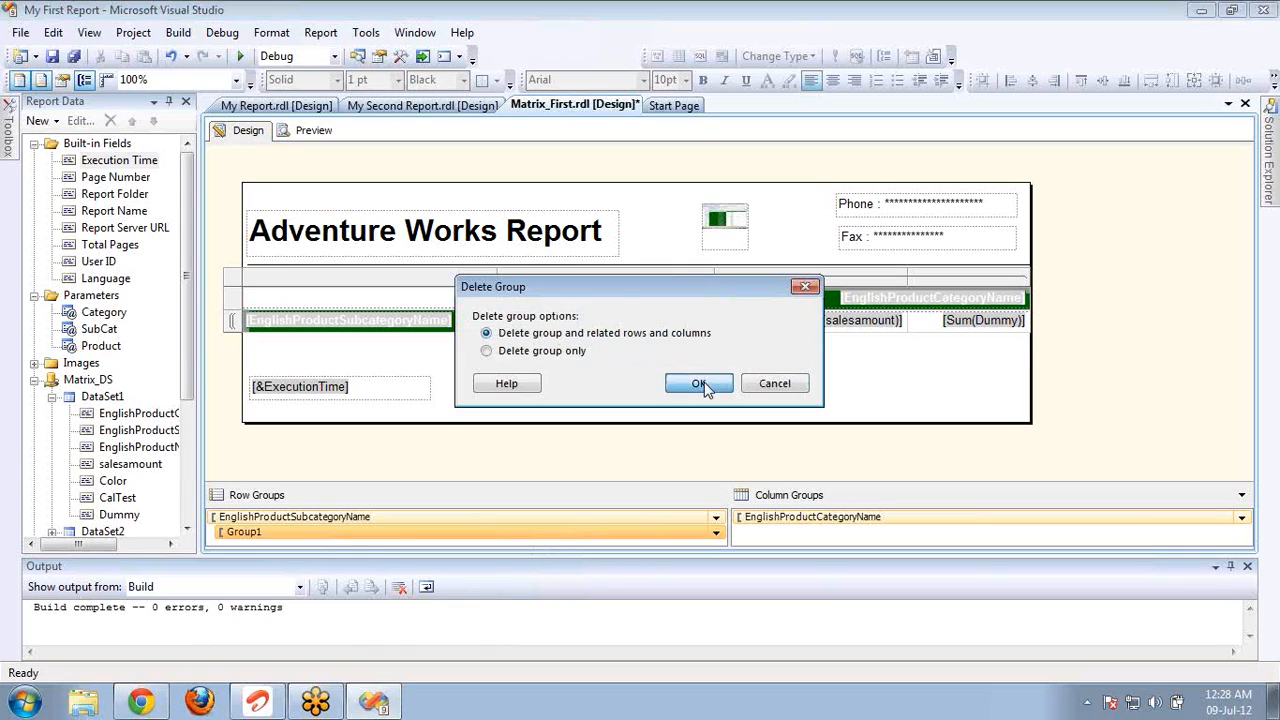
right_click(393, 527)
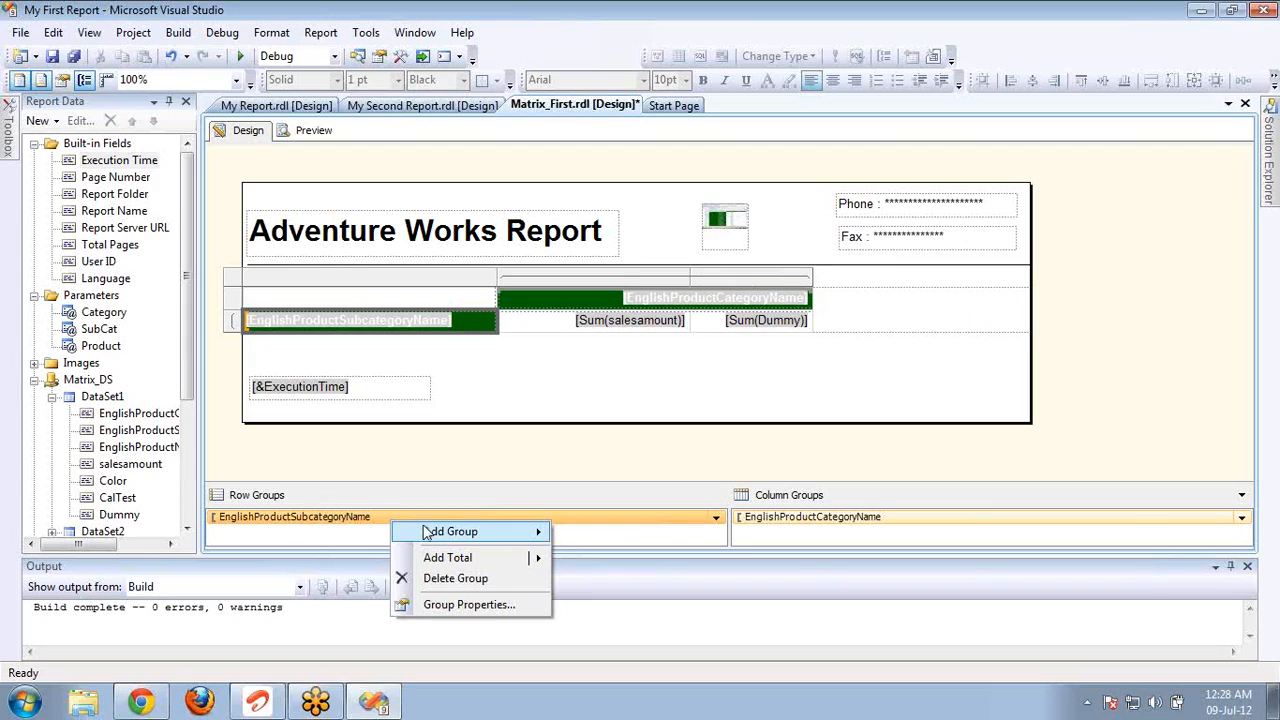
click(453, 580)
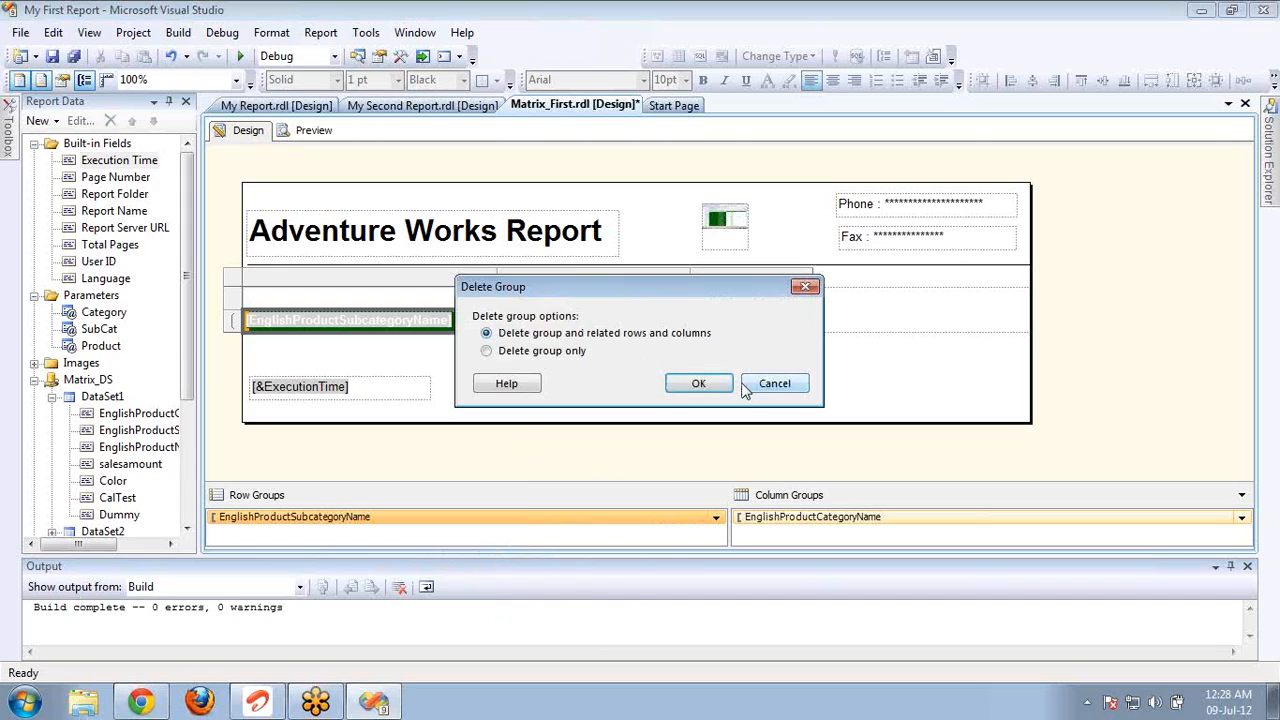
click(698, 384)
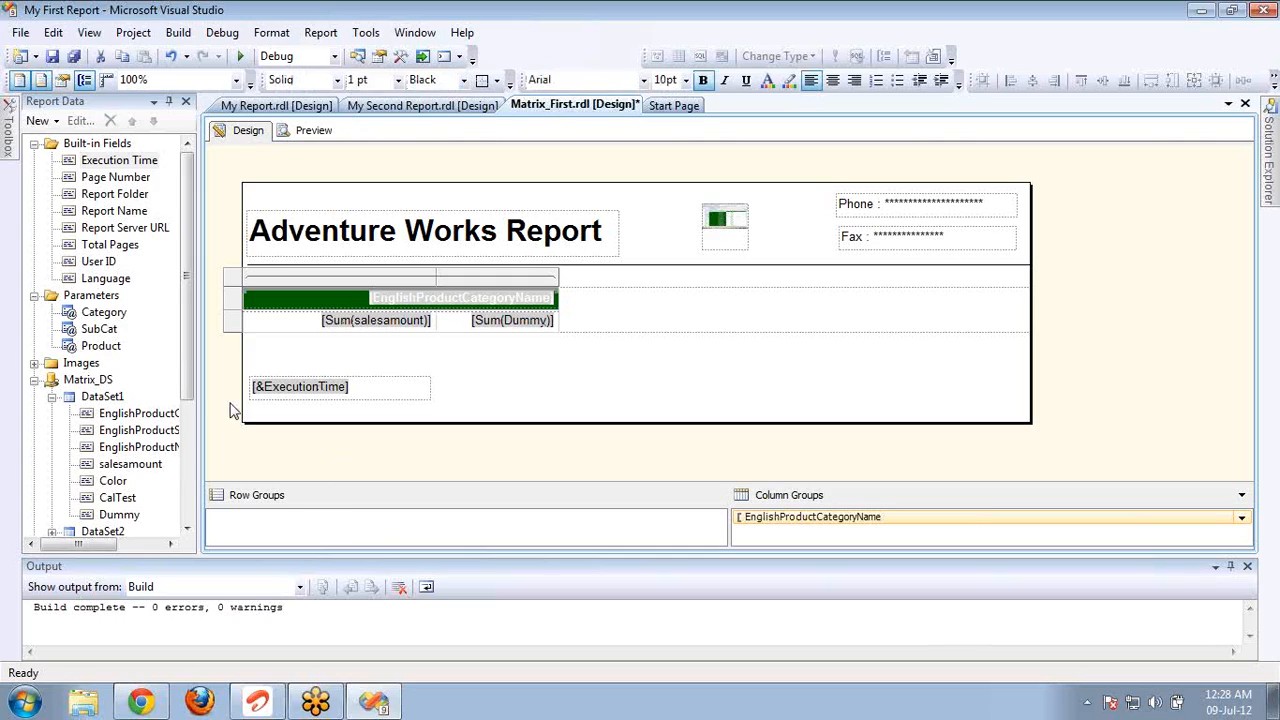
Step: Add a parent column group to the matrix, grouped by EnglishProductName
right_click(240, 322)
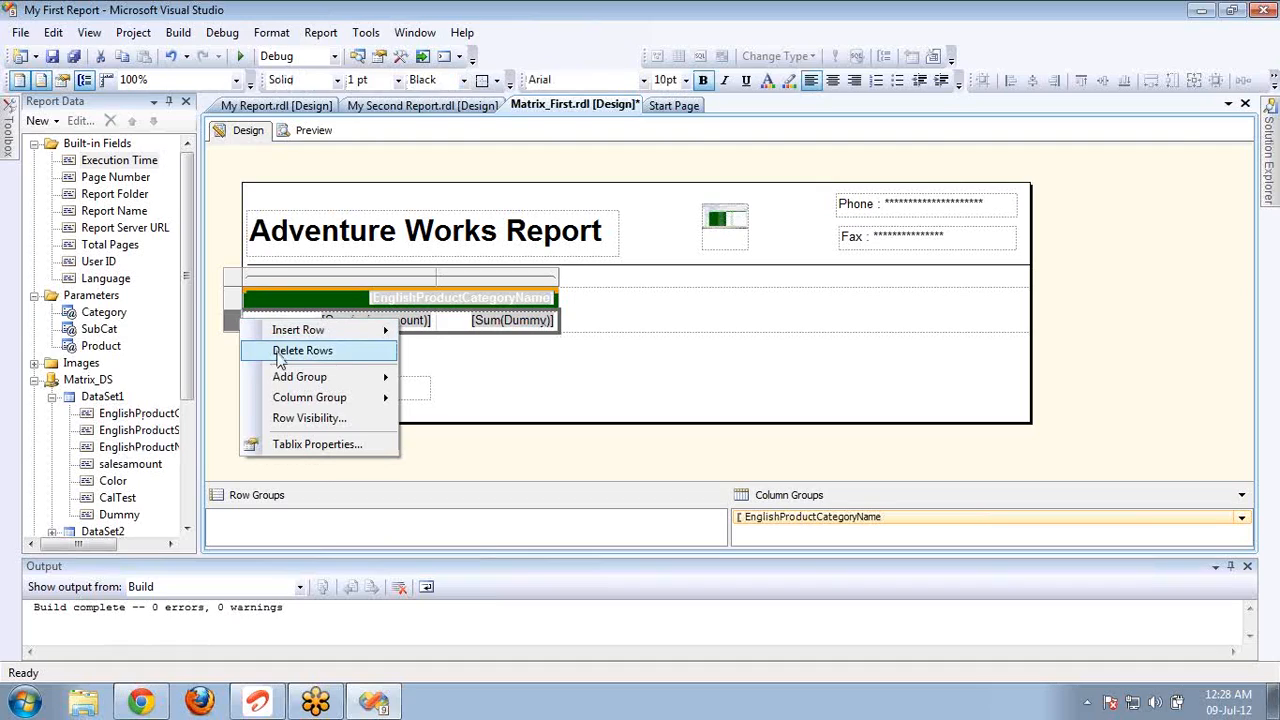
mouse_move(305, 385)
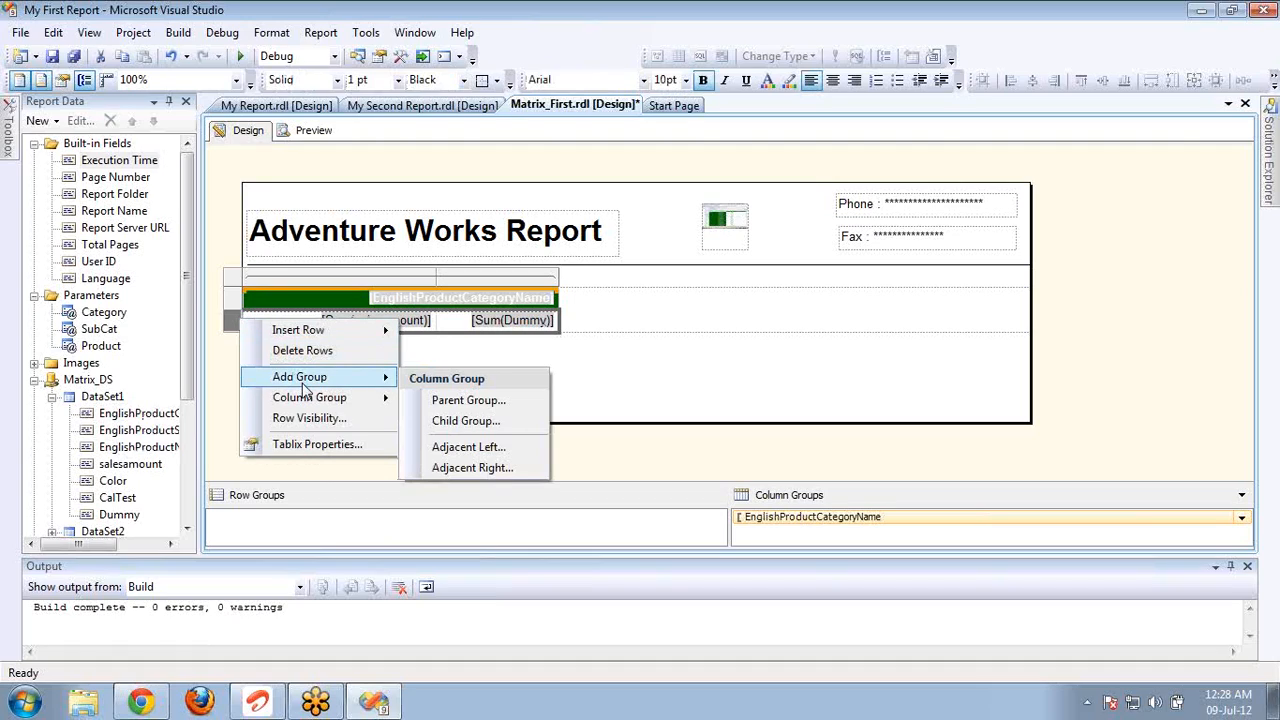
click(460, 401)
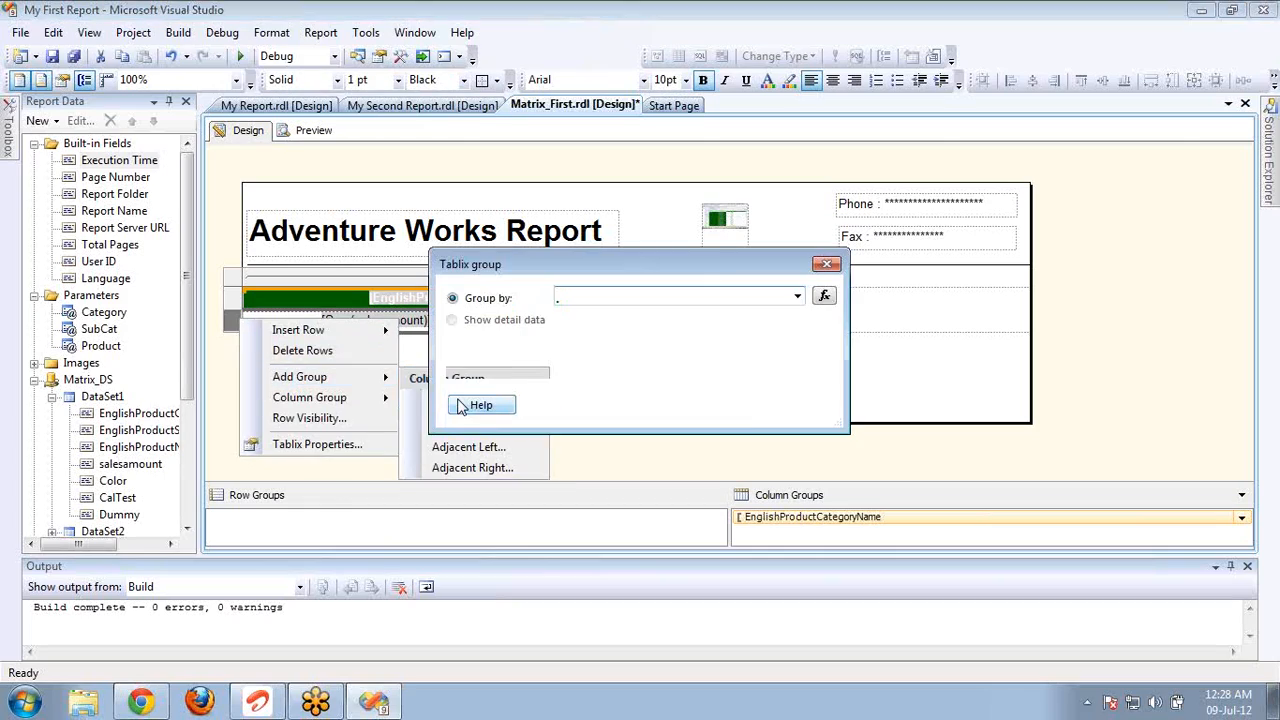
click(798, 297)
click(665, 342)
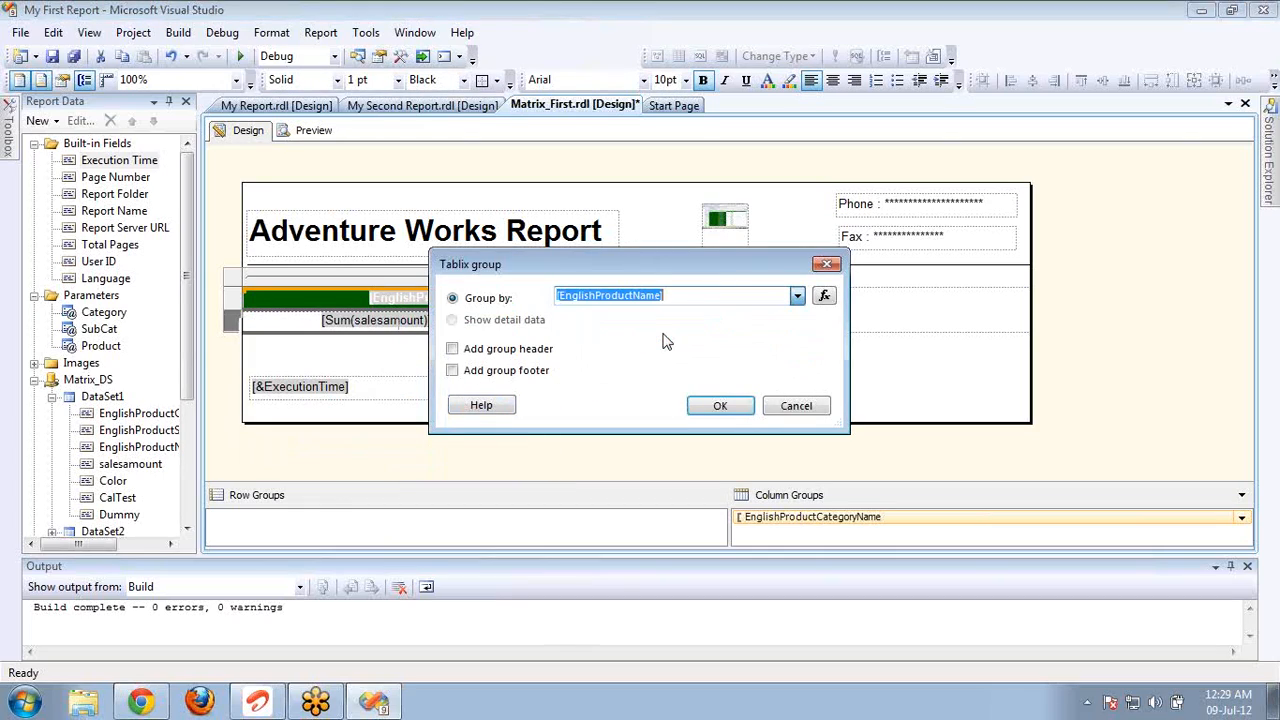
click(714, 406)
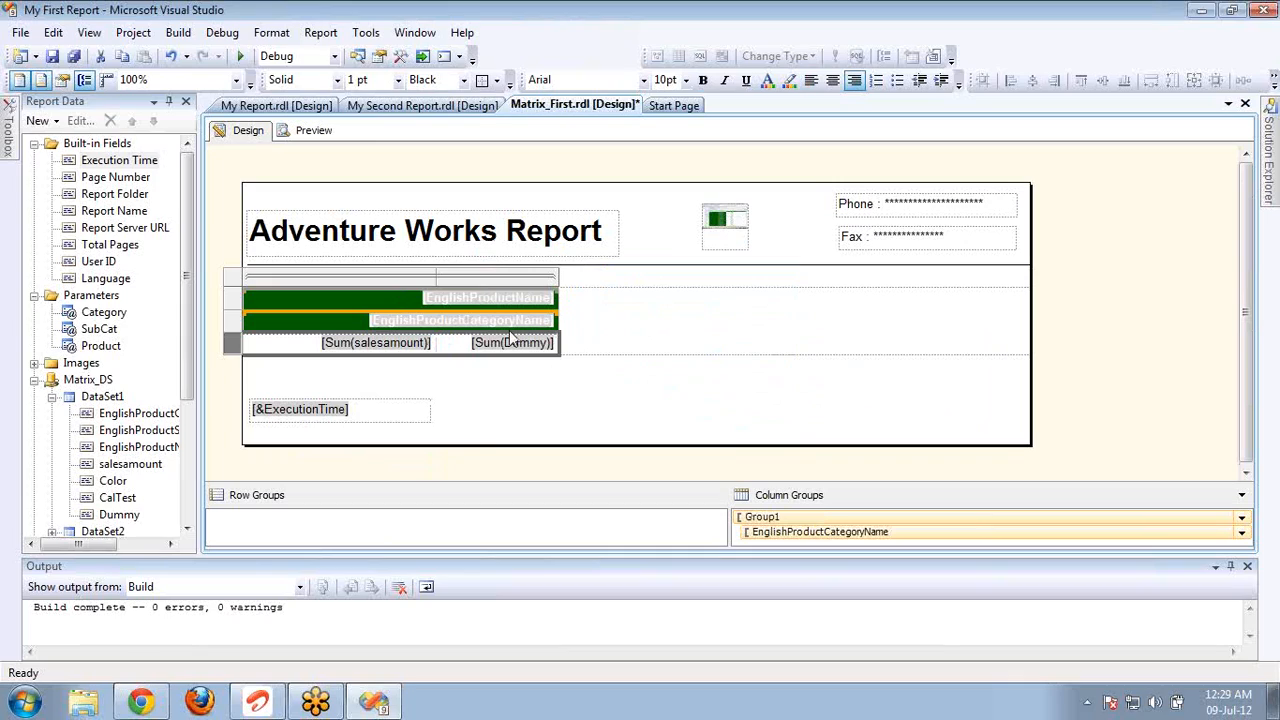
Step: Undo the added column group, both row group deletions and the clearing of the EnglishProductName cell
key(ctrl+z)
key(ctrl+z)
key(ctrl+z)
key(ctrl+z)
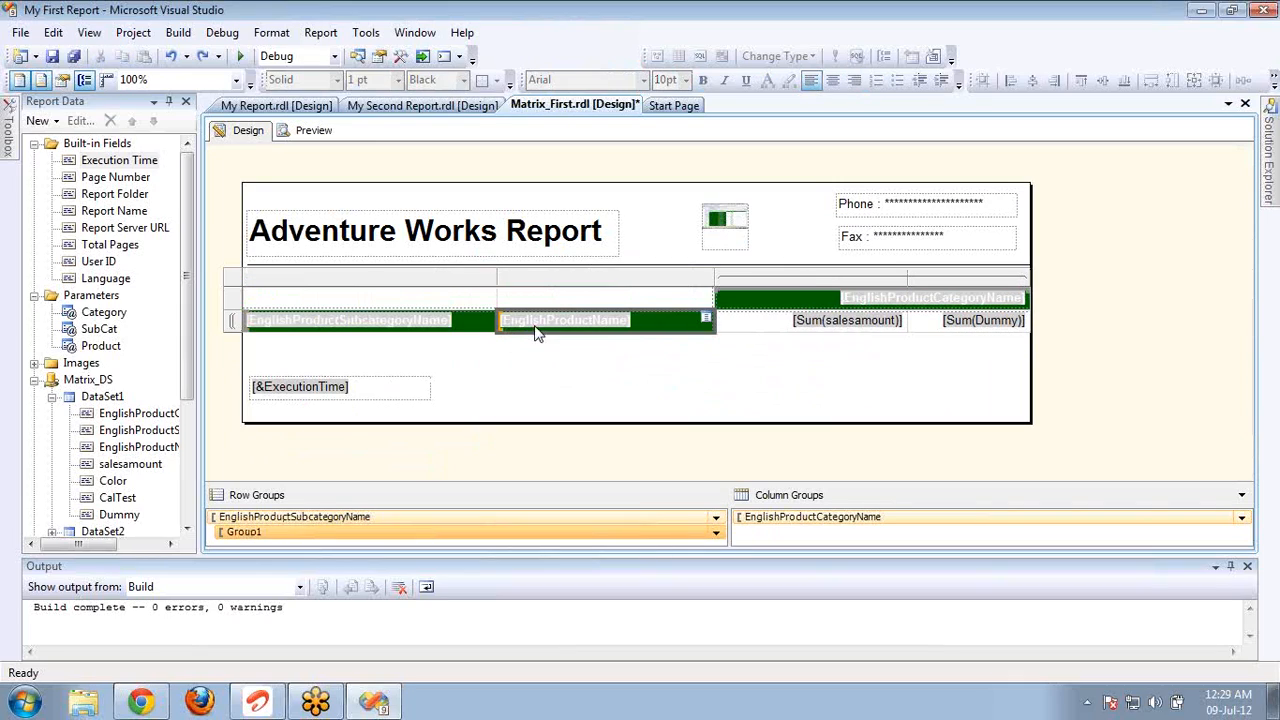
Step: Delete the EnglishProductSubcategoryName row group together with its related rows and columns
right_click(406, 517)
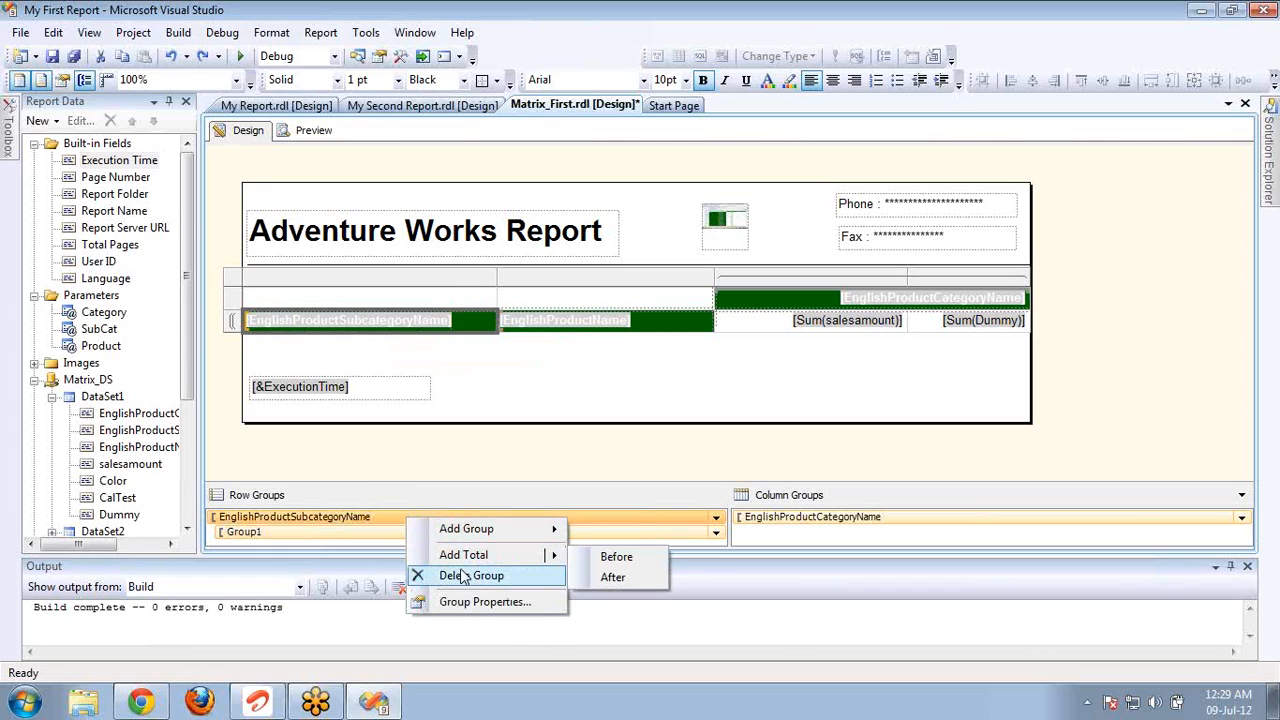
click(463, 576)
click(700, 389)
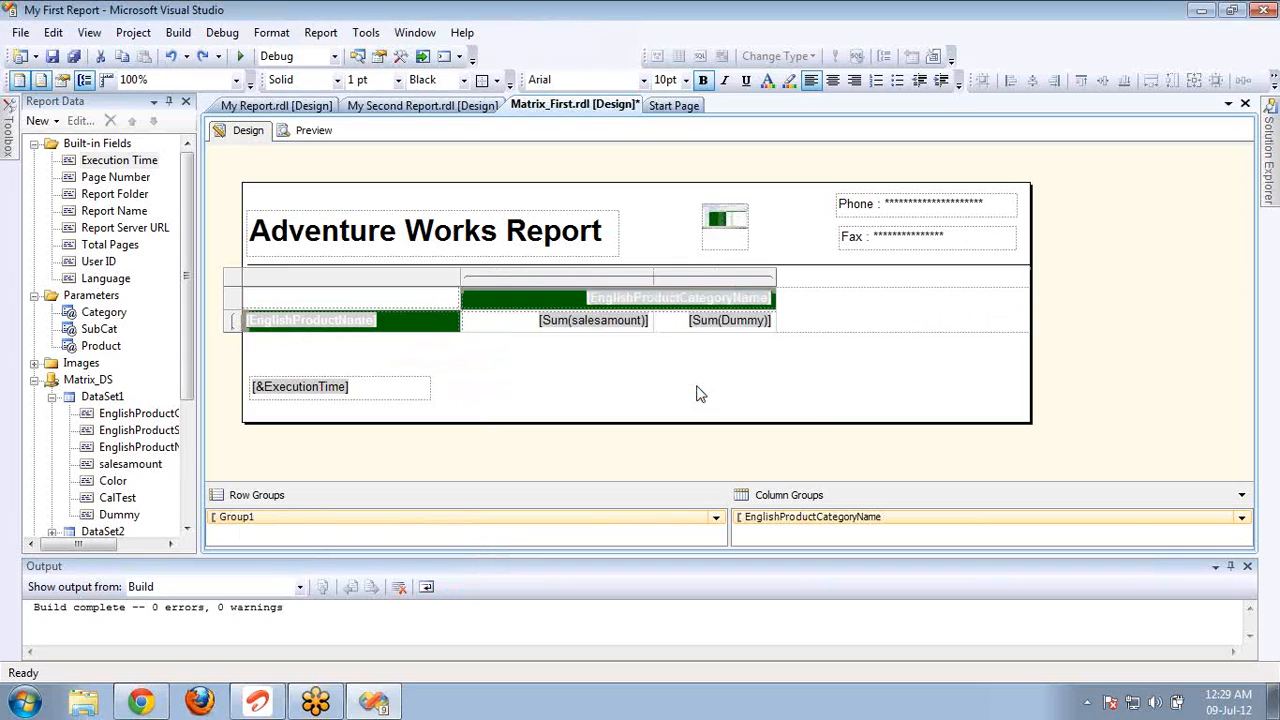
Step: Widen the matrix's EnglishProductName column
click(903, 320)
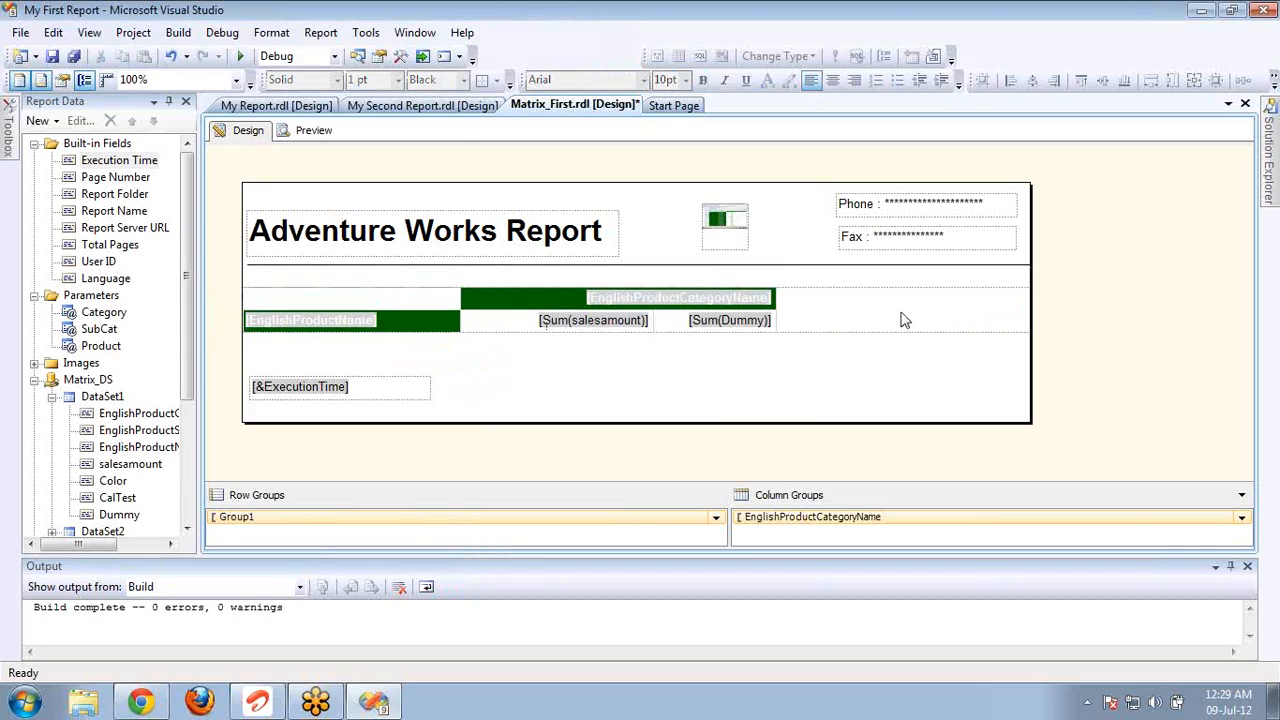
click(437, 307)
drag(457, 278, 532, 278)
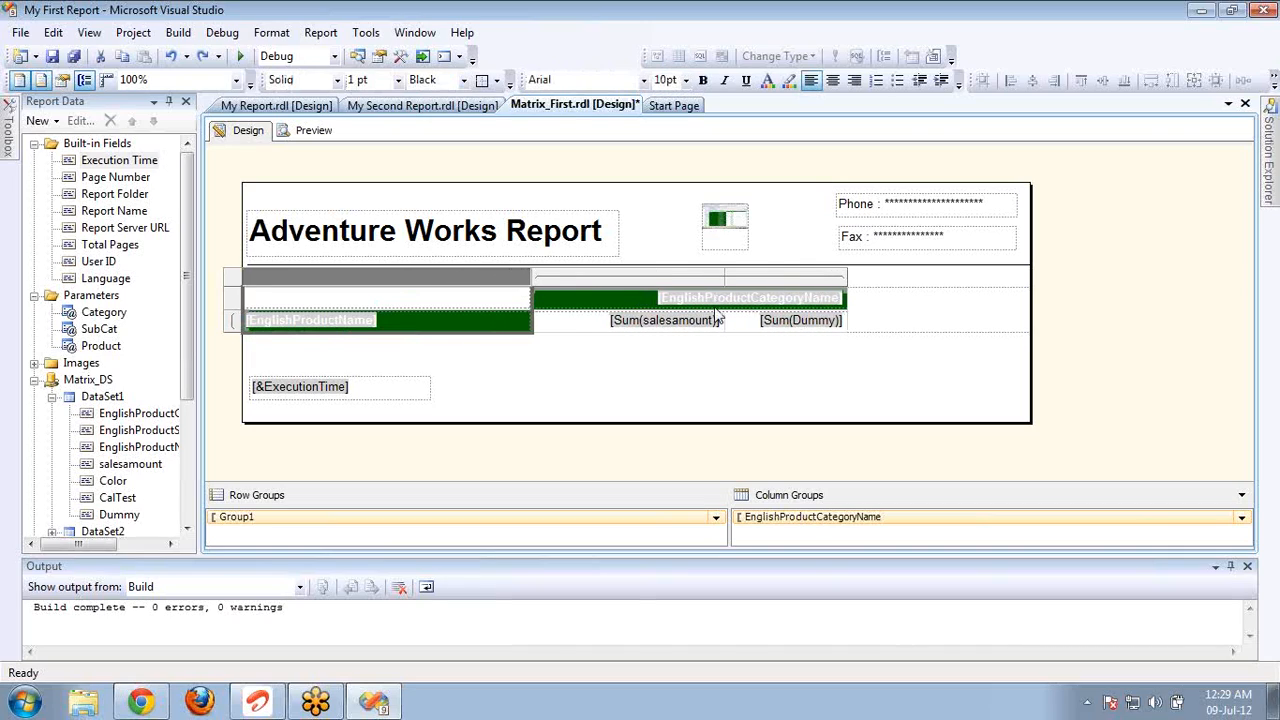
Step: Delete the EnglishProductCategoryName column group together with its related rows and columns
right_click(896, 514)
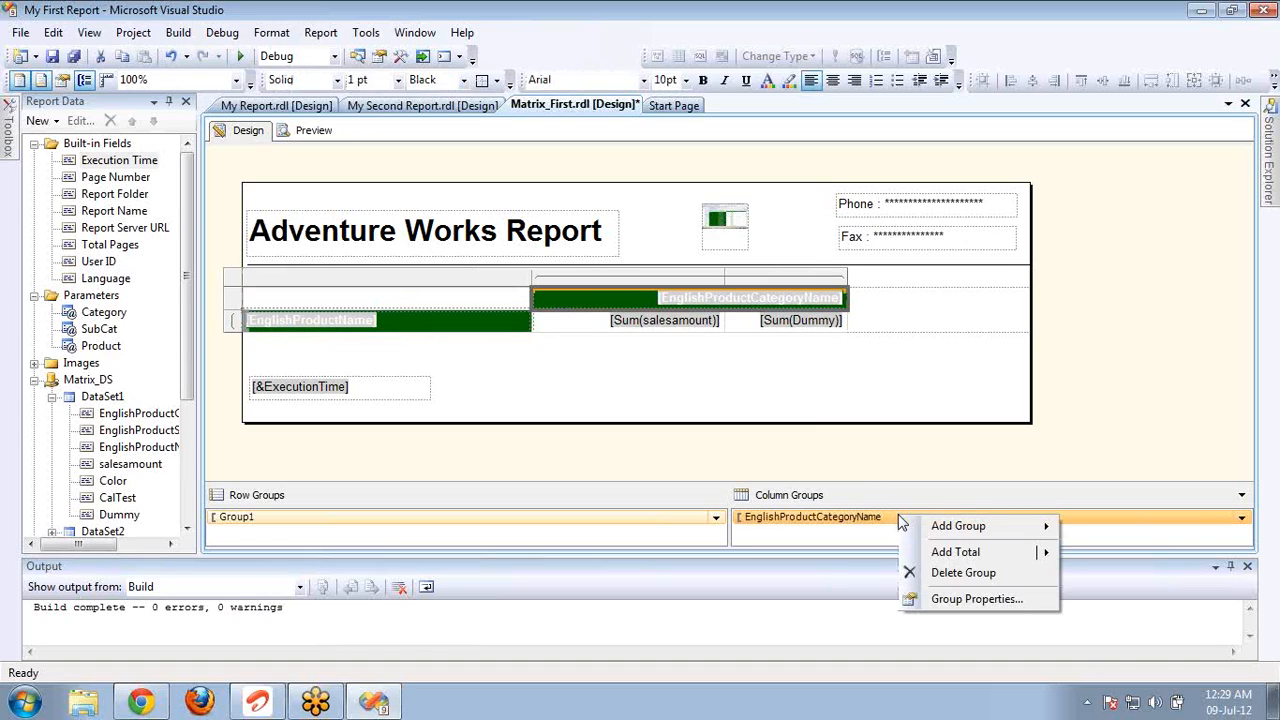
click(970, 582)
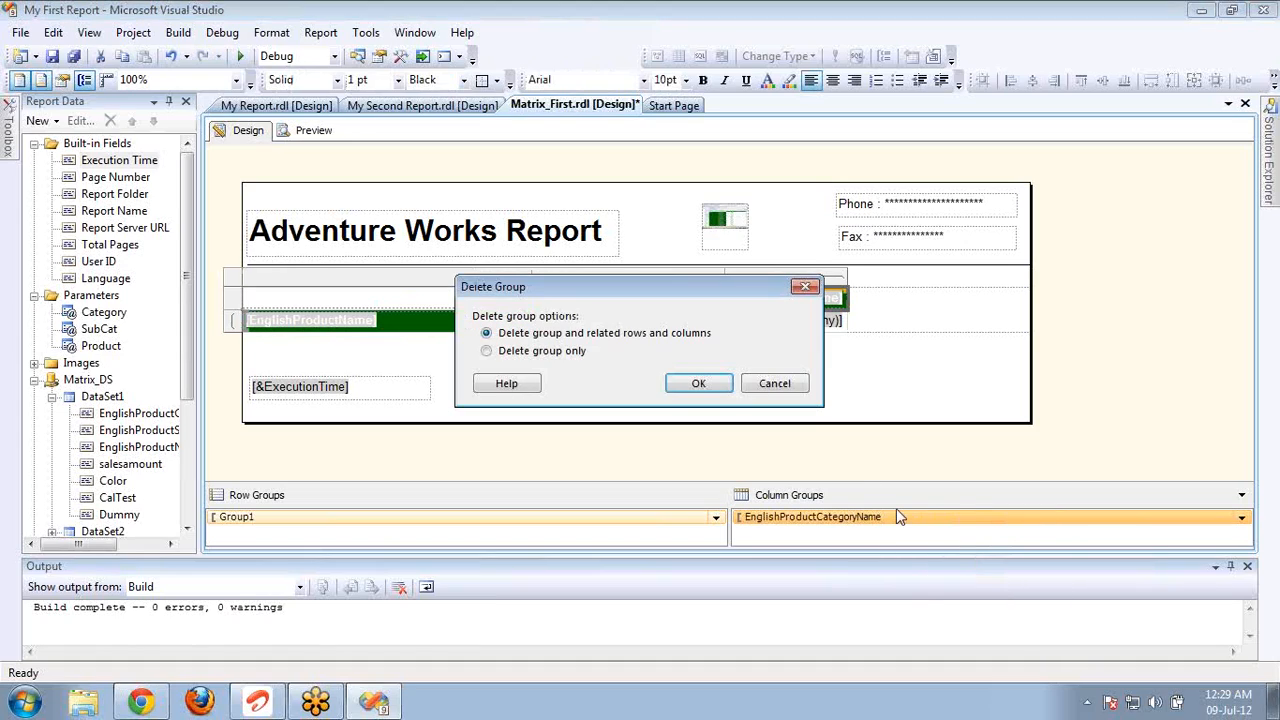
click(699, 384)
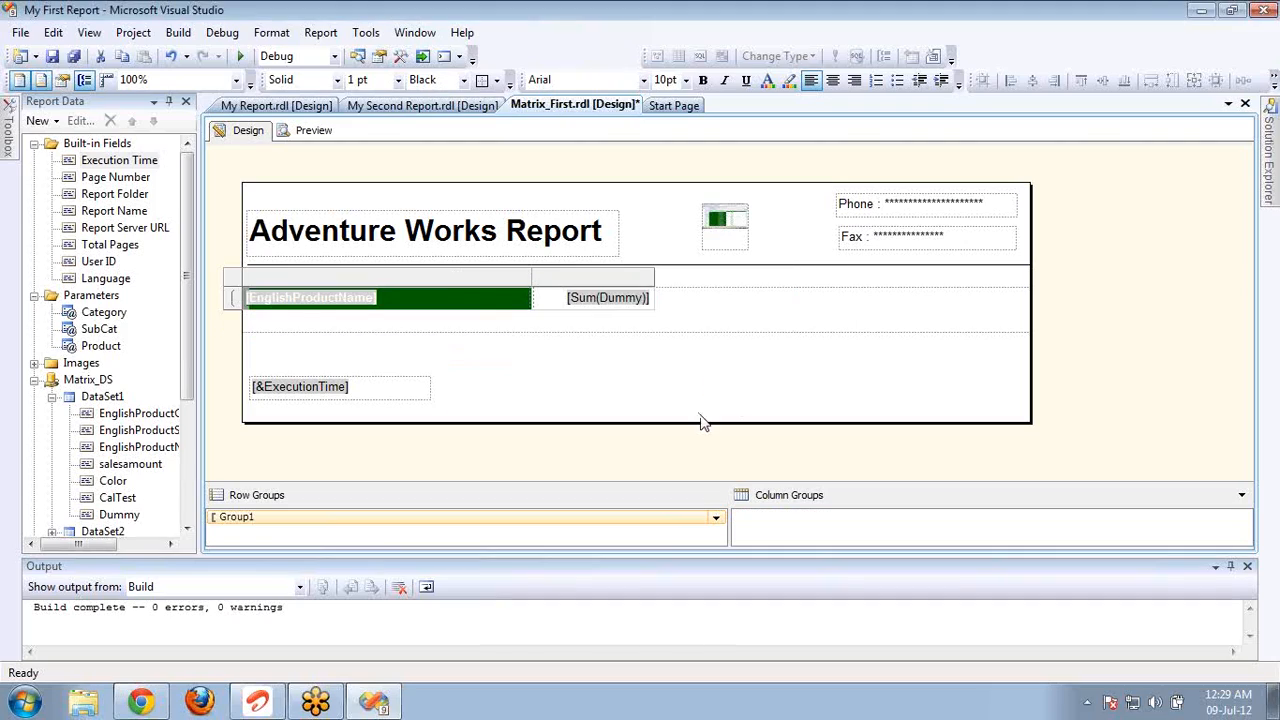
Step: Replace the matrix's Sum(Dummy) cell with the salesamount field and widen the EnglishProductName column
click(603, 307)
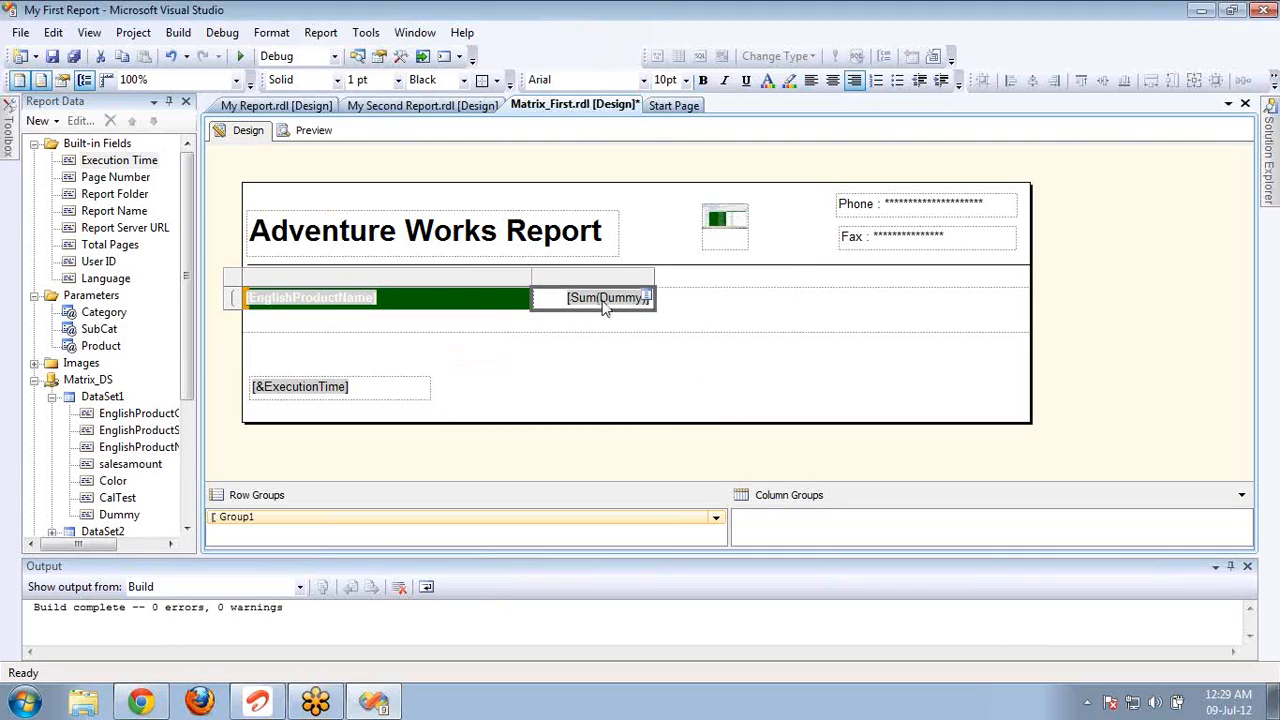
key(Delete)
click(648, 297)
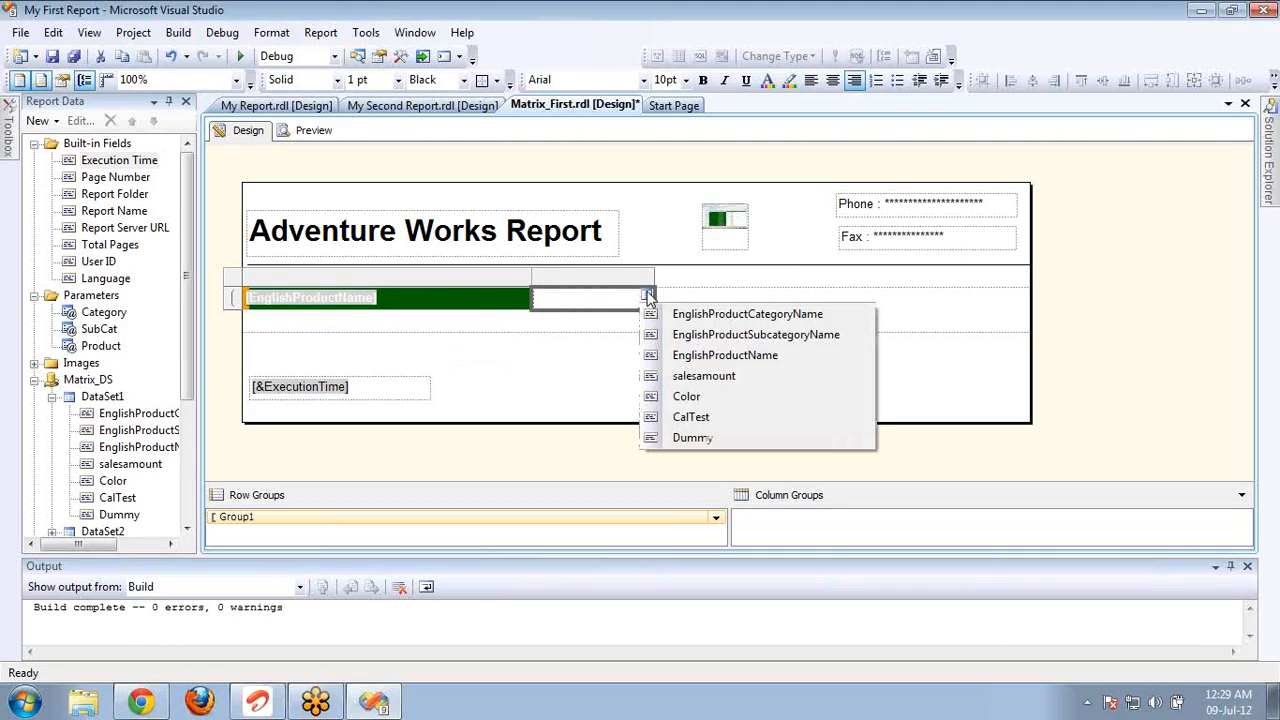
click(704, 378)
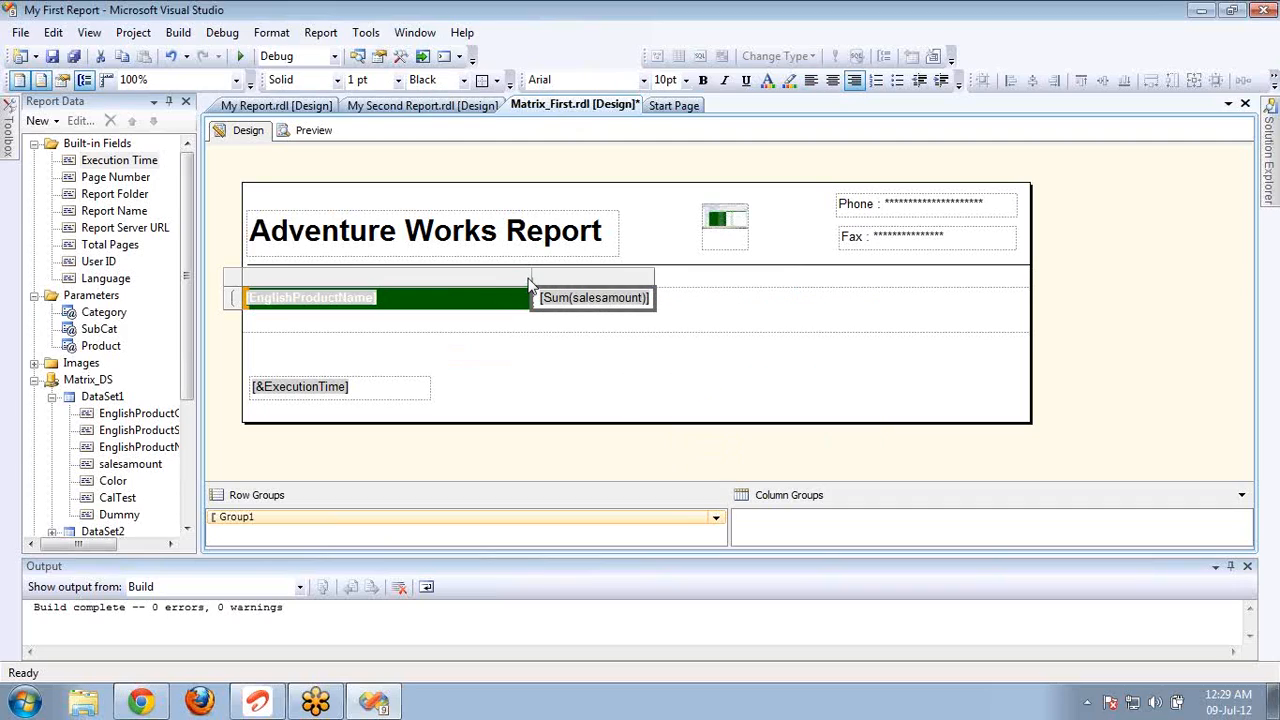
drag(531, 285, 728, 294)
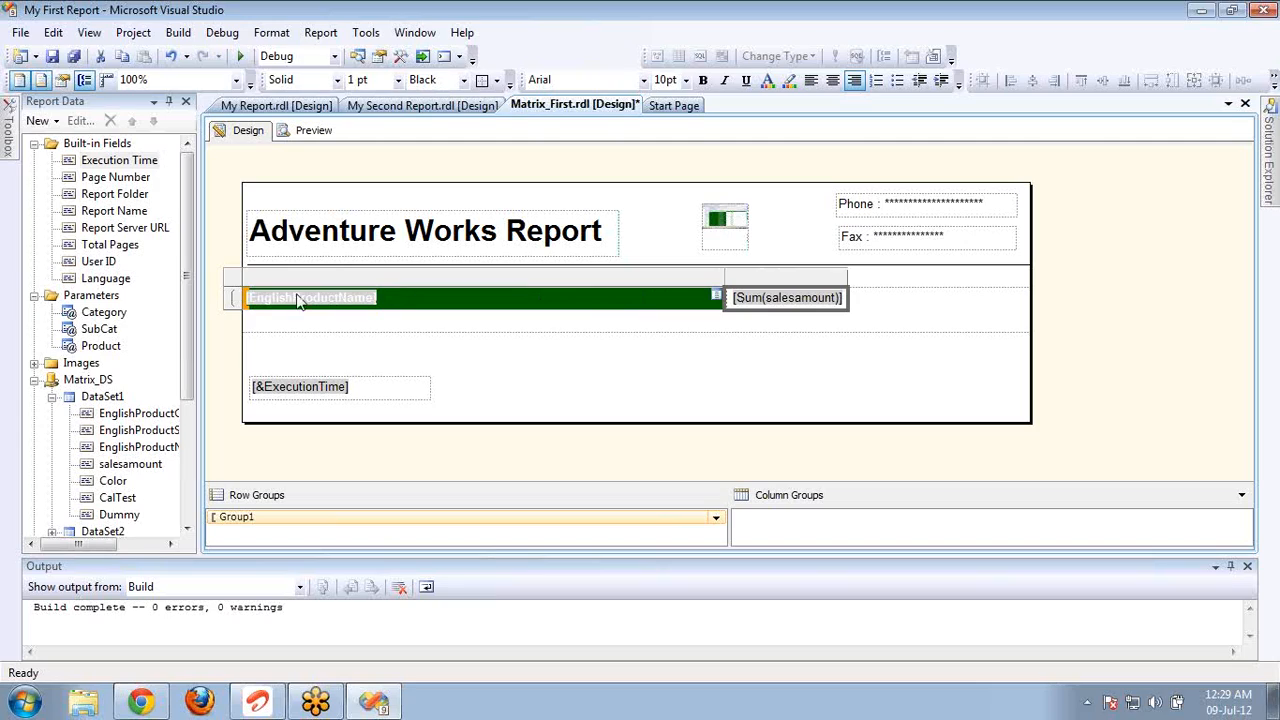
Step: Insert a row above and outside the product row group, and enter the heading "Sales Amount" over the sum column
right_click(238, 302)
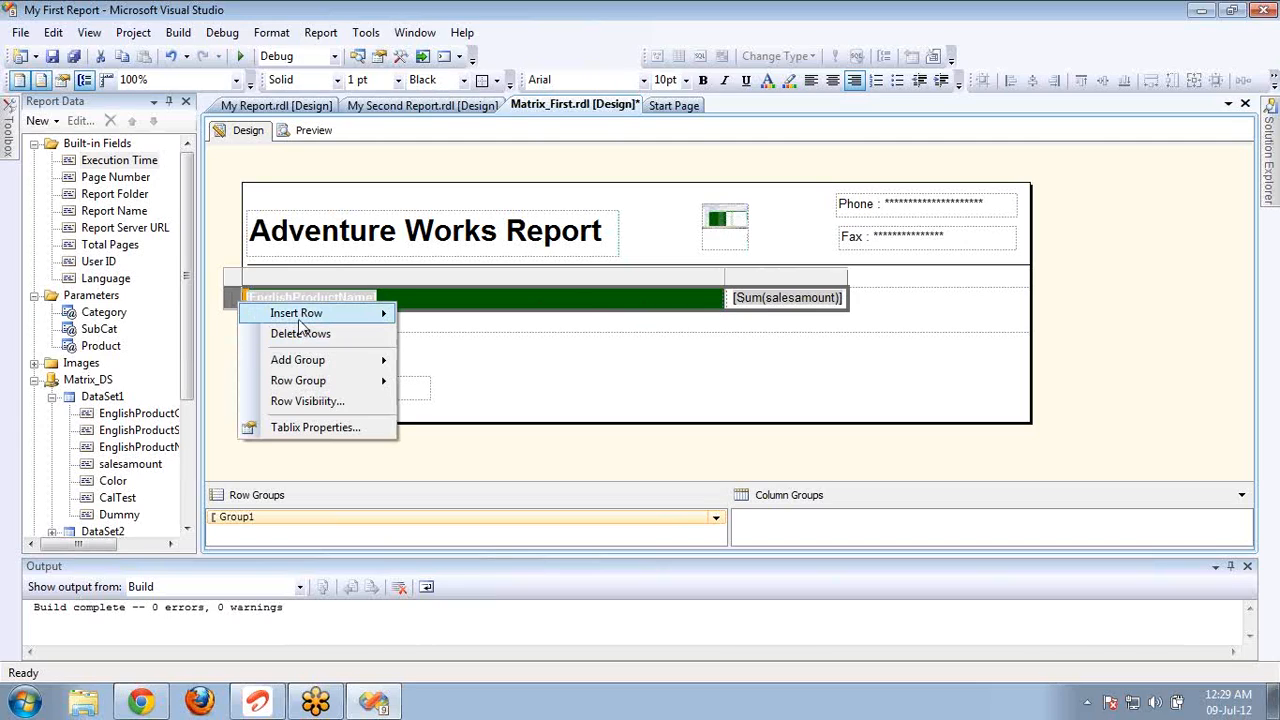
mouse_move(300, 316)
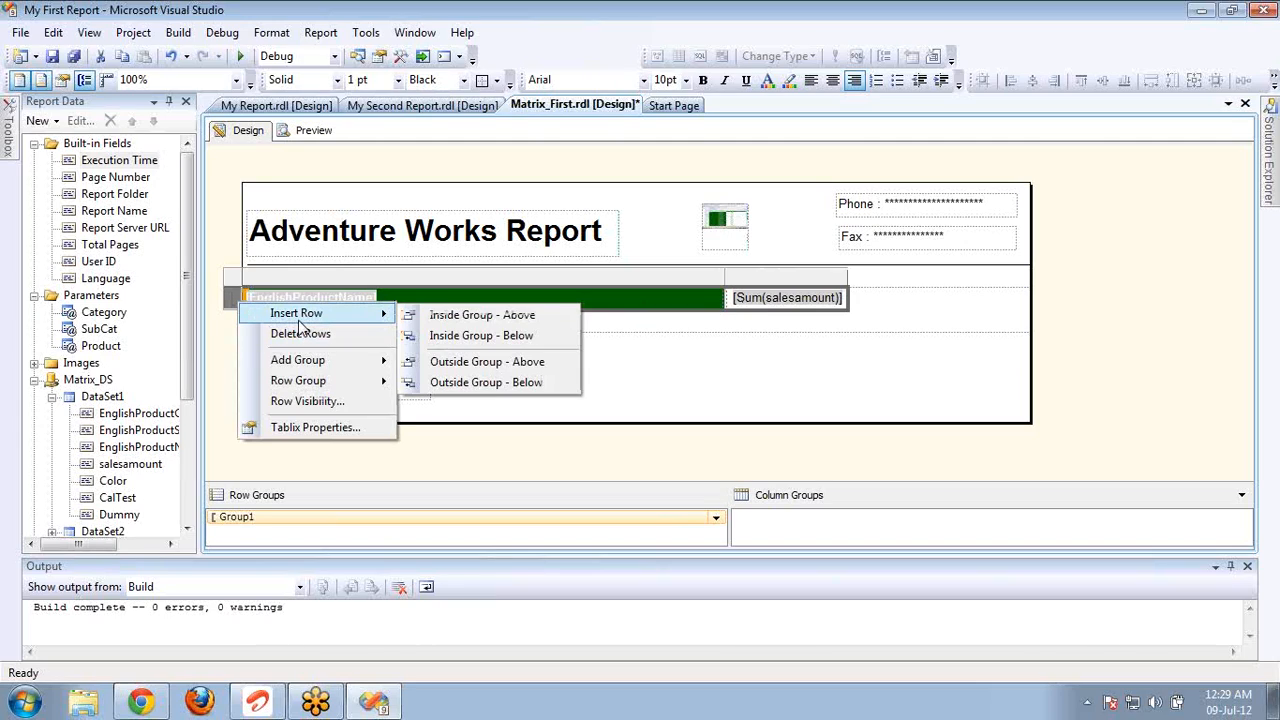
click(476, 366)
click(752, 304)
text(SAles Amount)
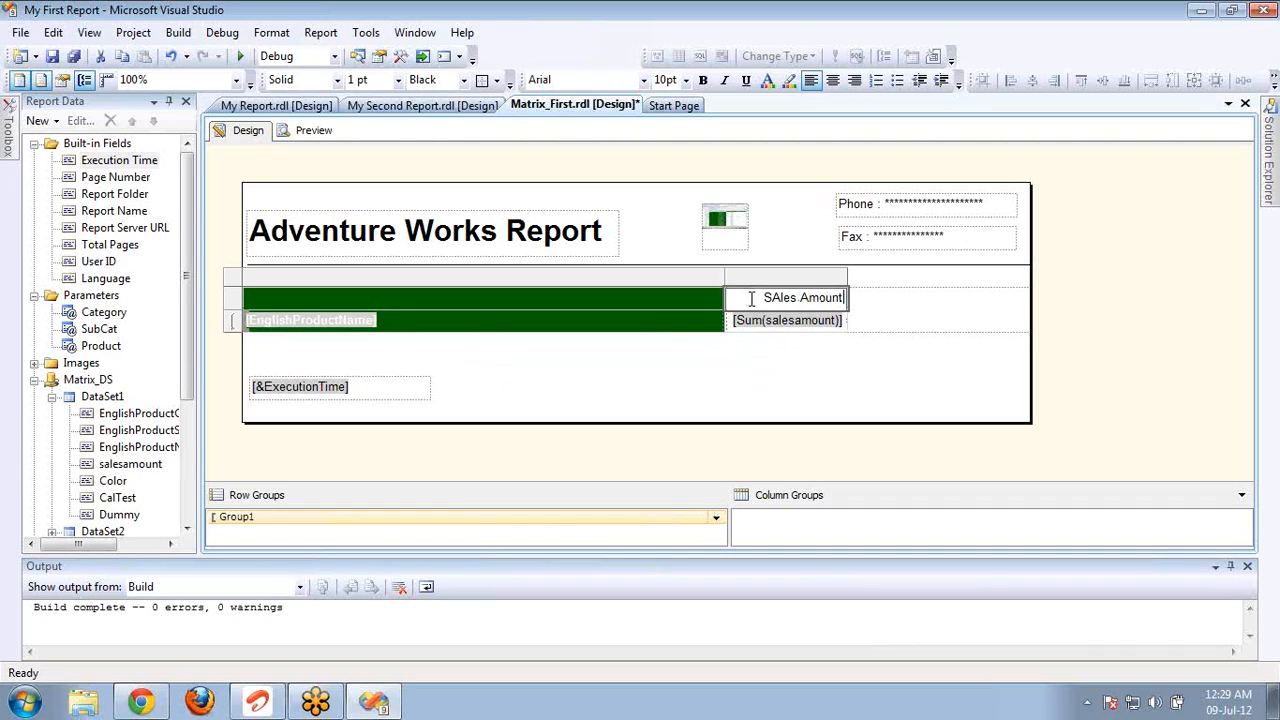
click(781, 298)
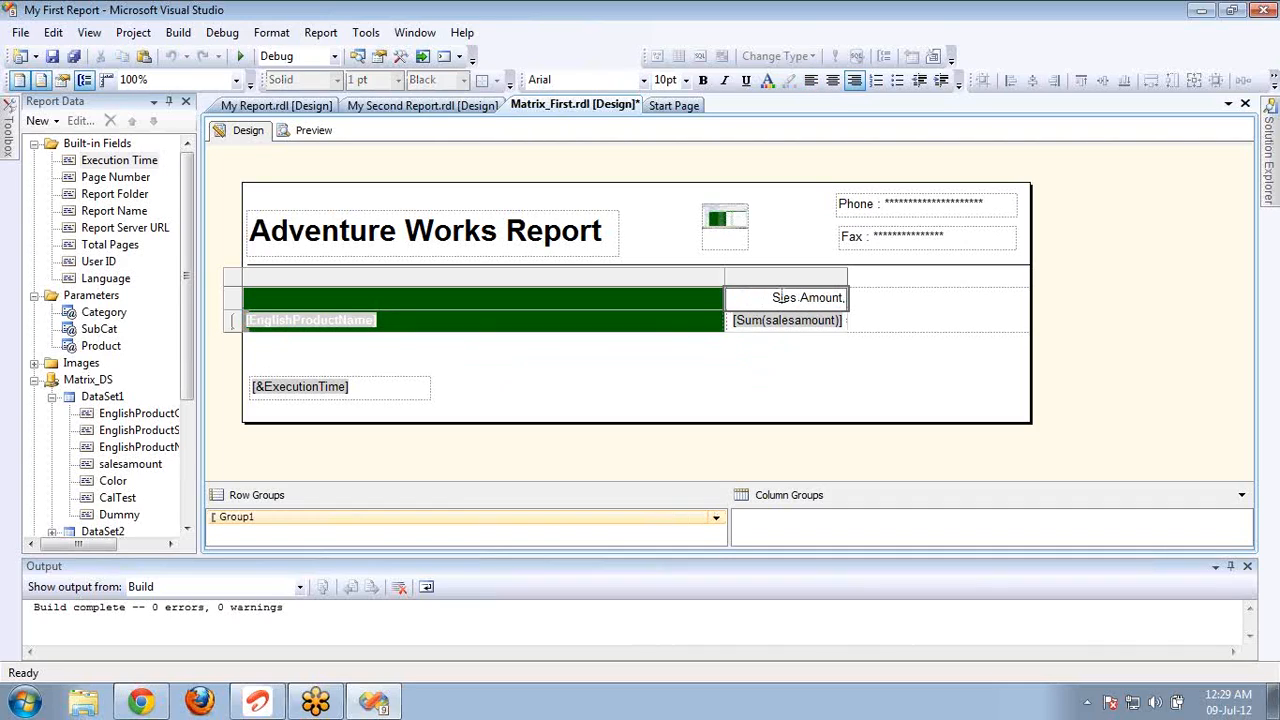
click(884, 313)
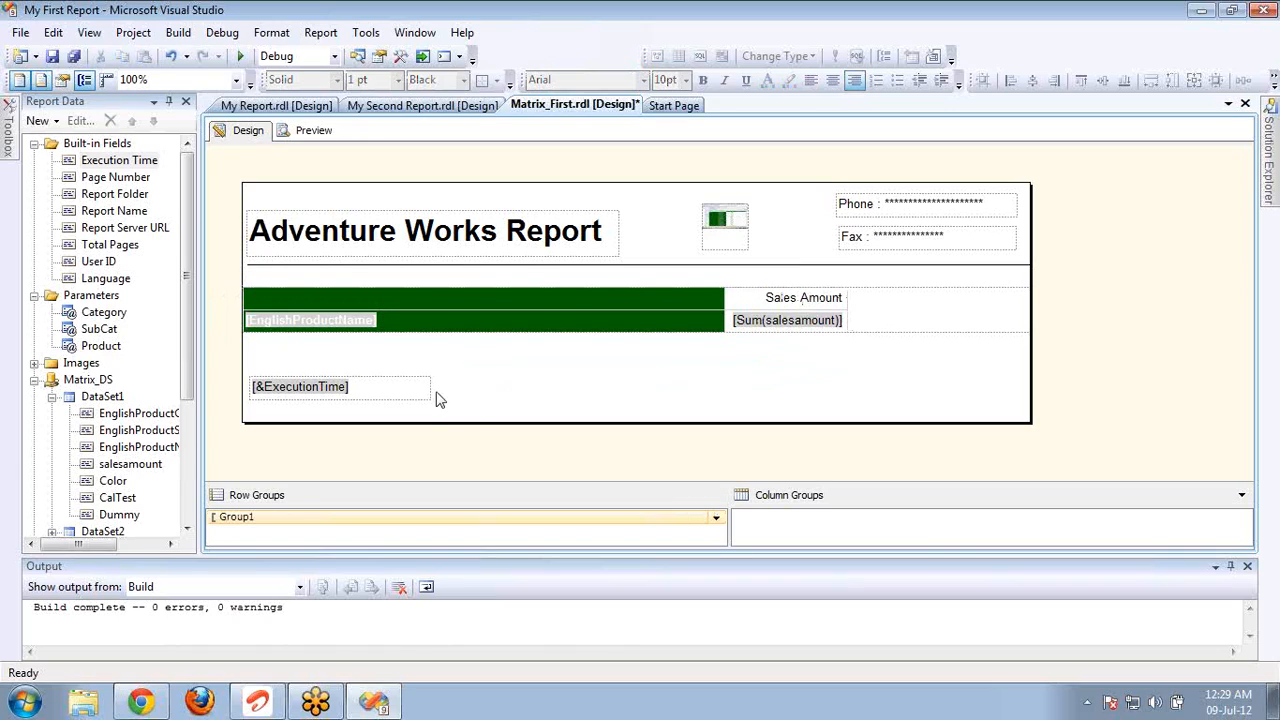
Step: Preview the report with all categories, all subcategories and all products selected
click(311, 130)
click(341, 155)
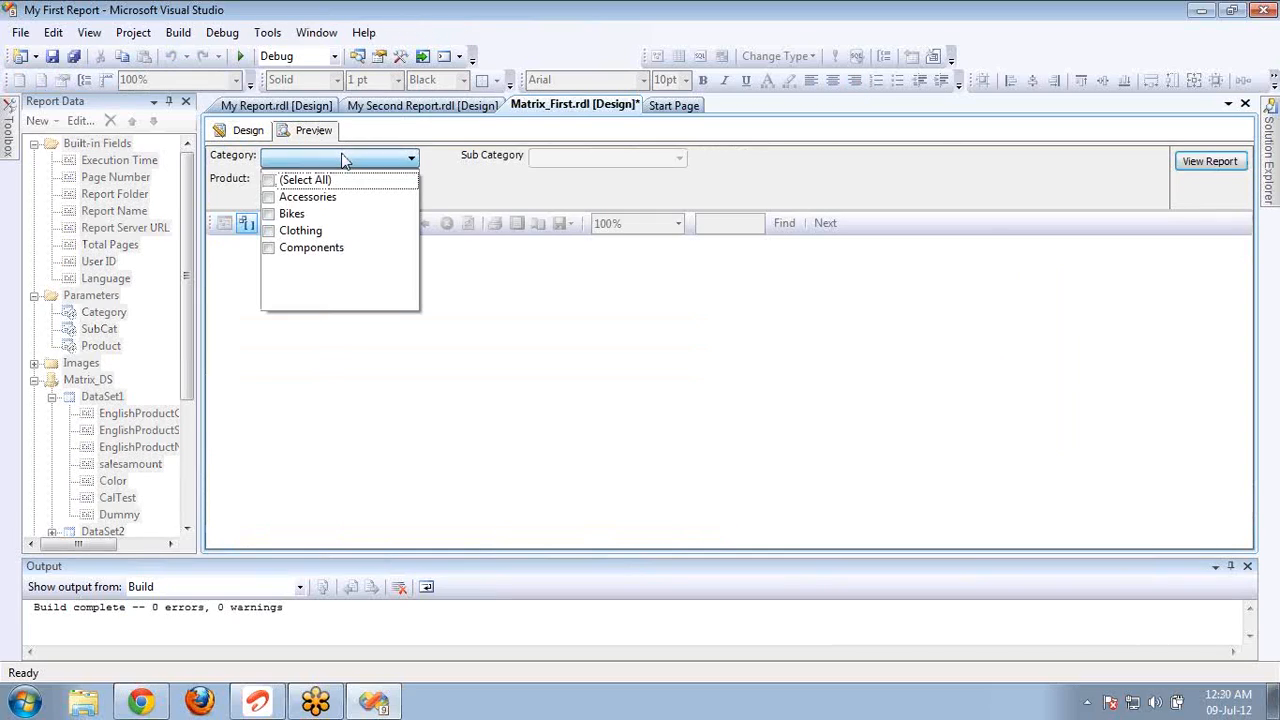
click(268, 180)
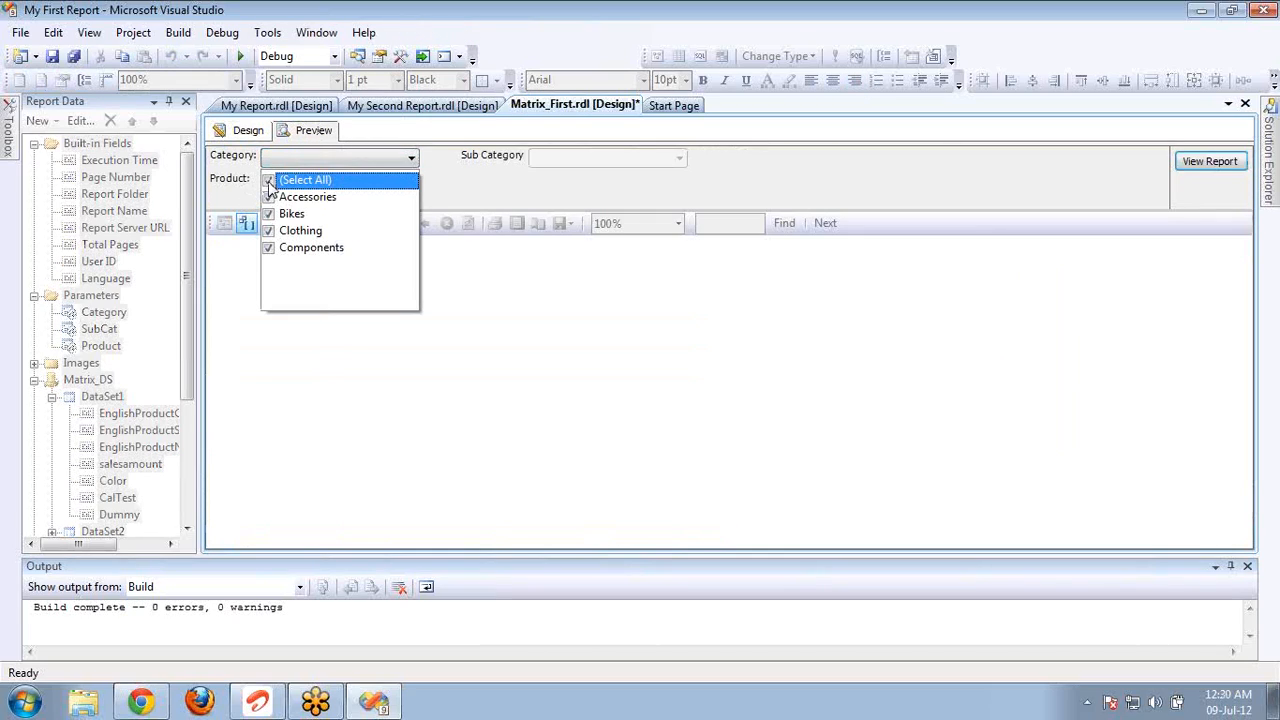
click(539, 164)
click(539, 162)
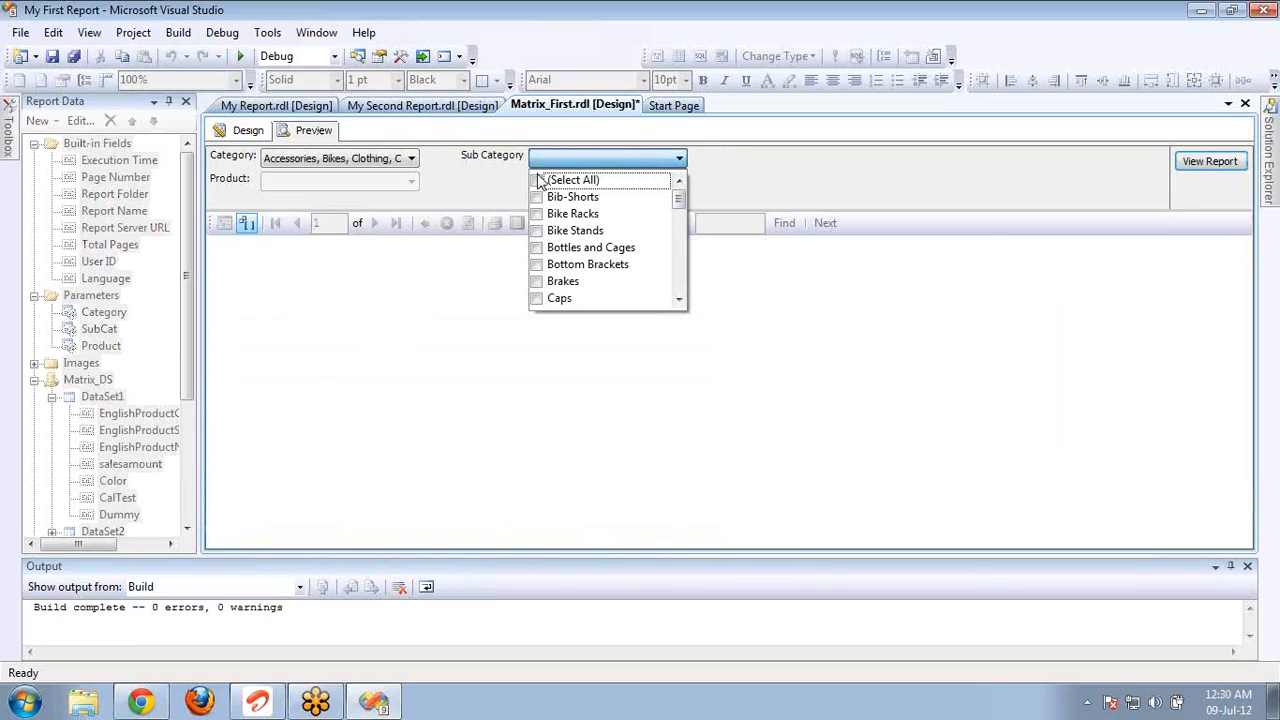
click(540, 185)
click(480, 184)
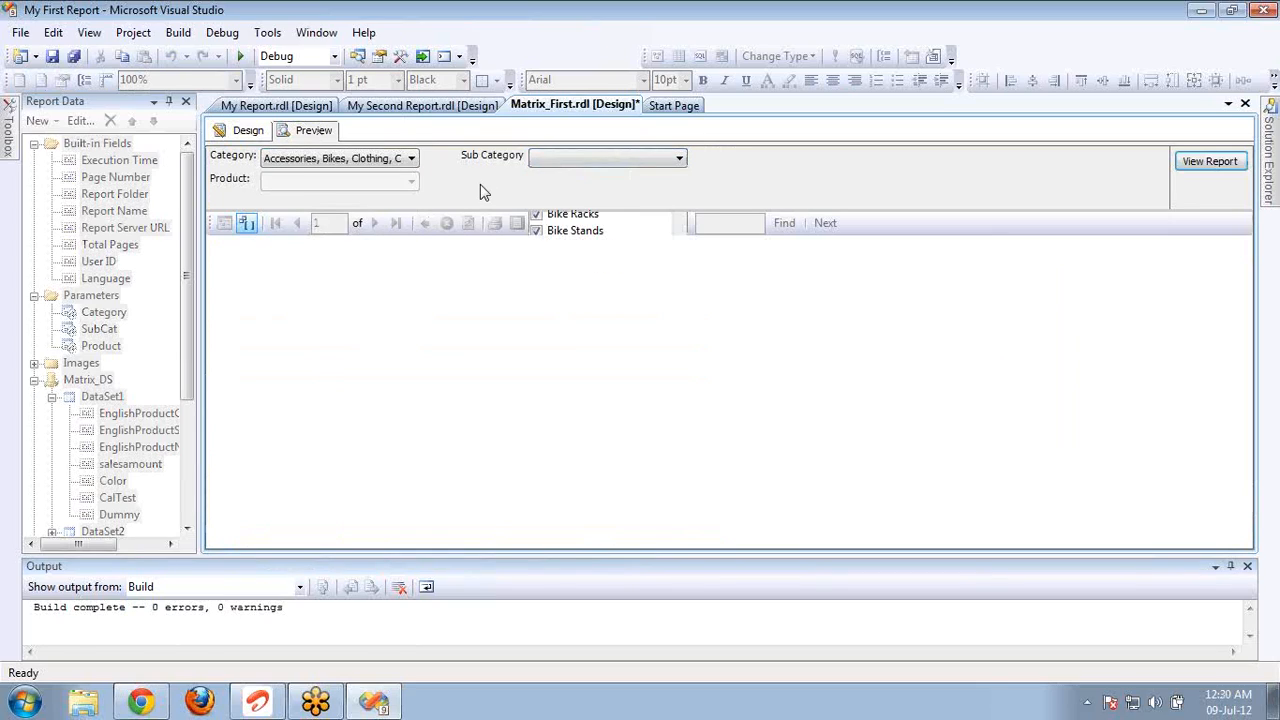
click(412, 183)
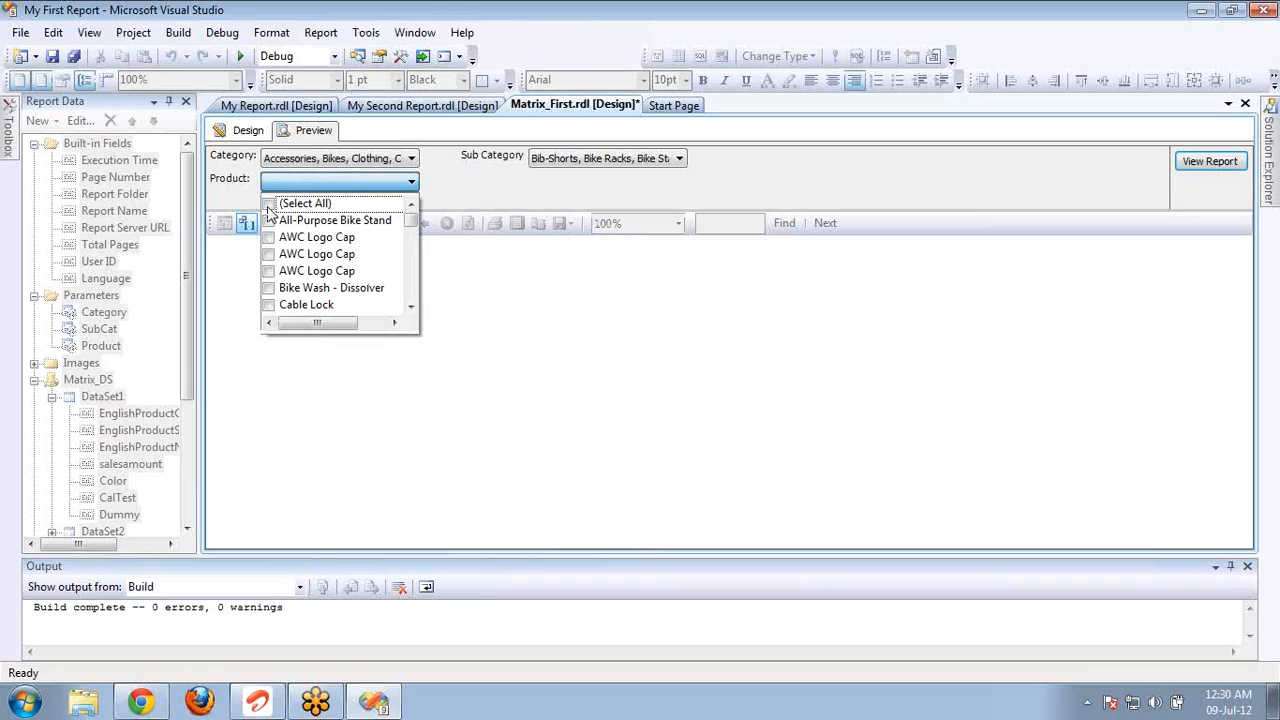
click(268, 205)
click(465, 198)
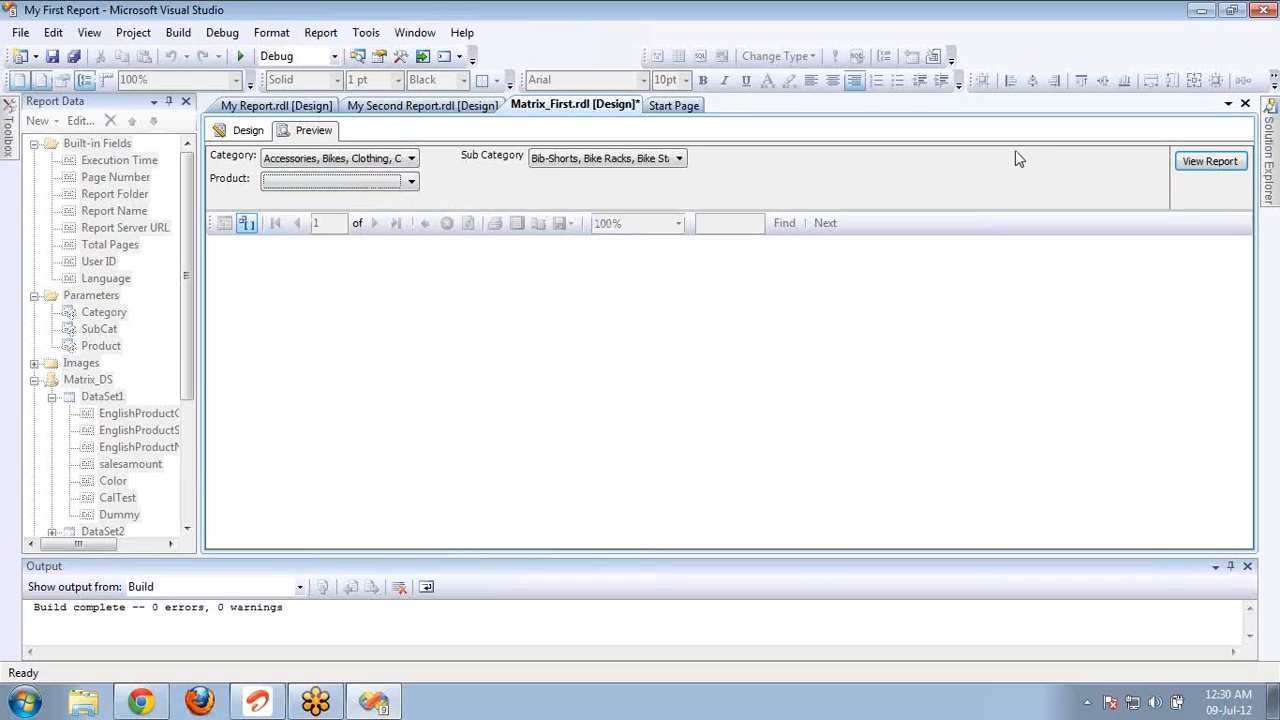
click(1197, 166)
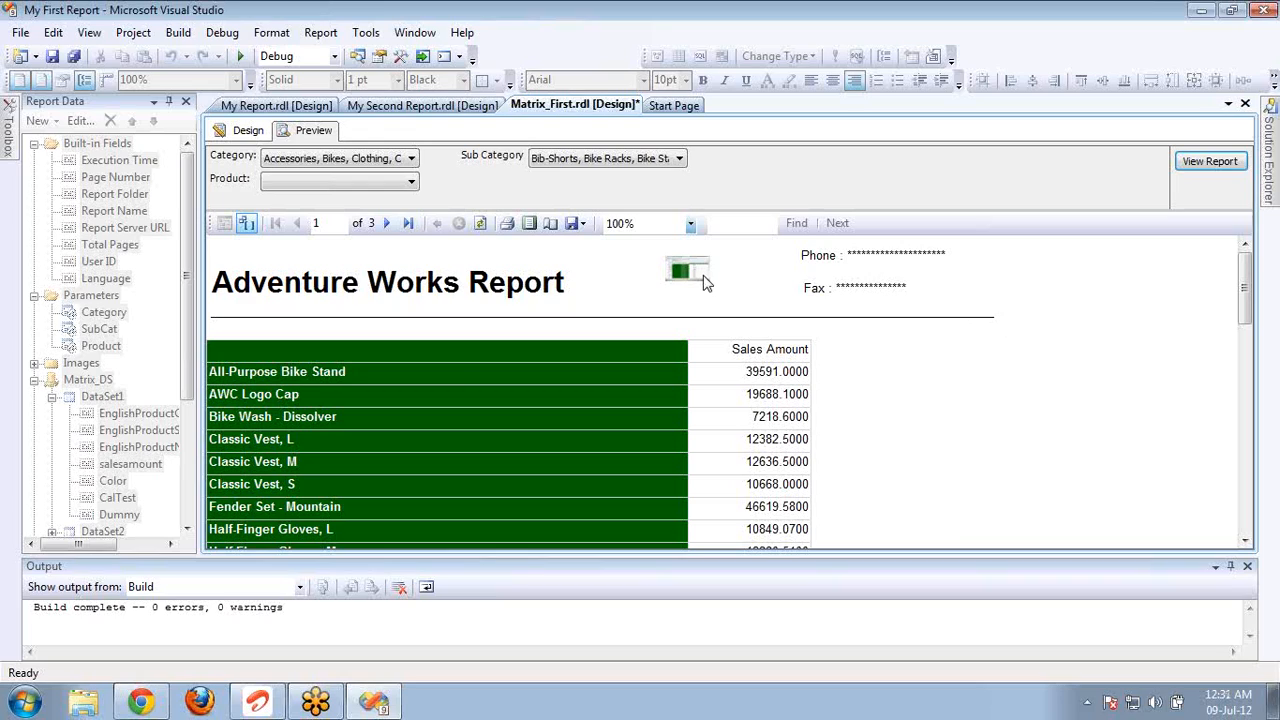
Step: Page through the previewed report to check the header and the execution time footer on its pages
key(ctrl+End)
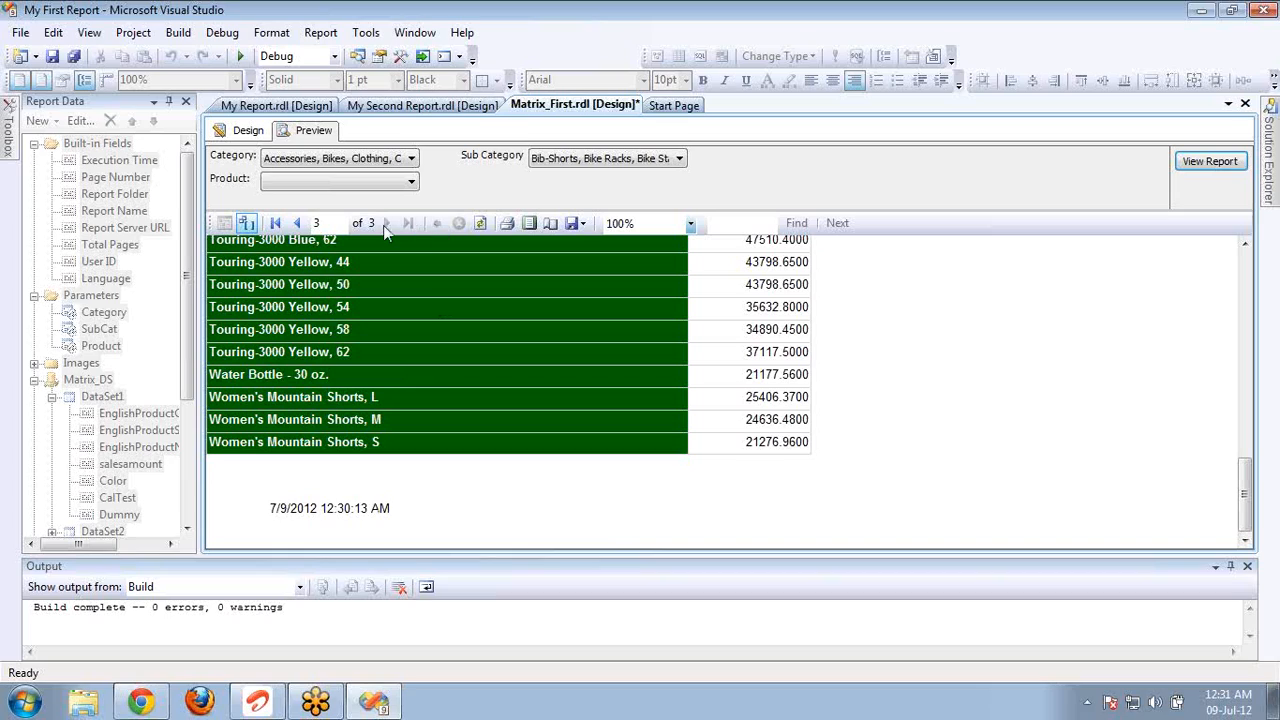
click(298, 225)
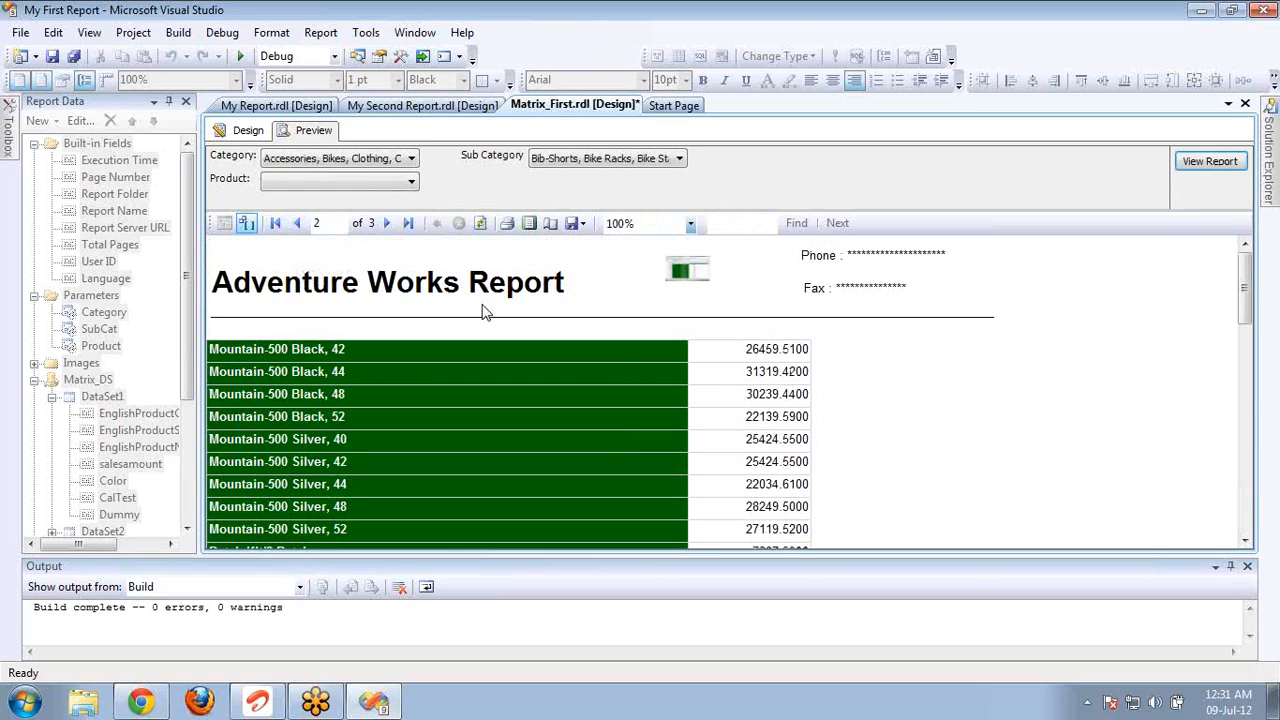
scroll(482, 305, down, 15)
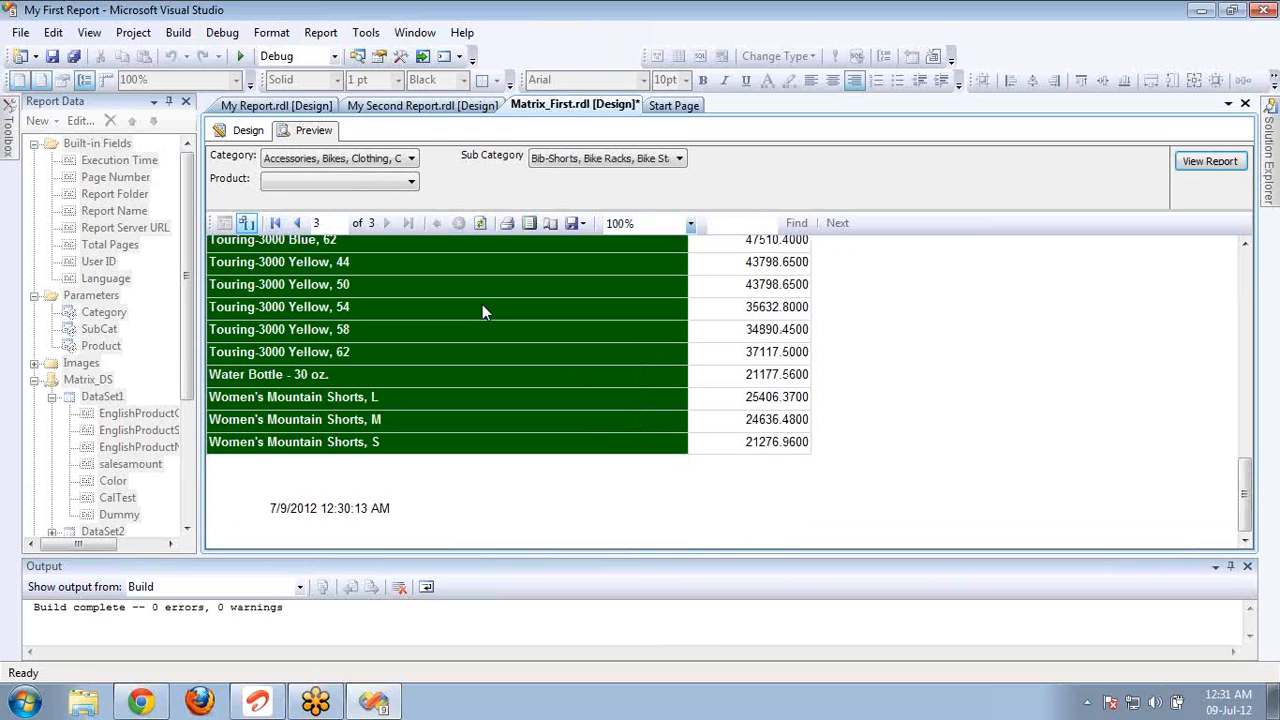
click(298, 224)
Step: Return to the report design and add the Page Number and Total Pages built-in fields to the page footer, beside the execution time
click(240, 132)
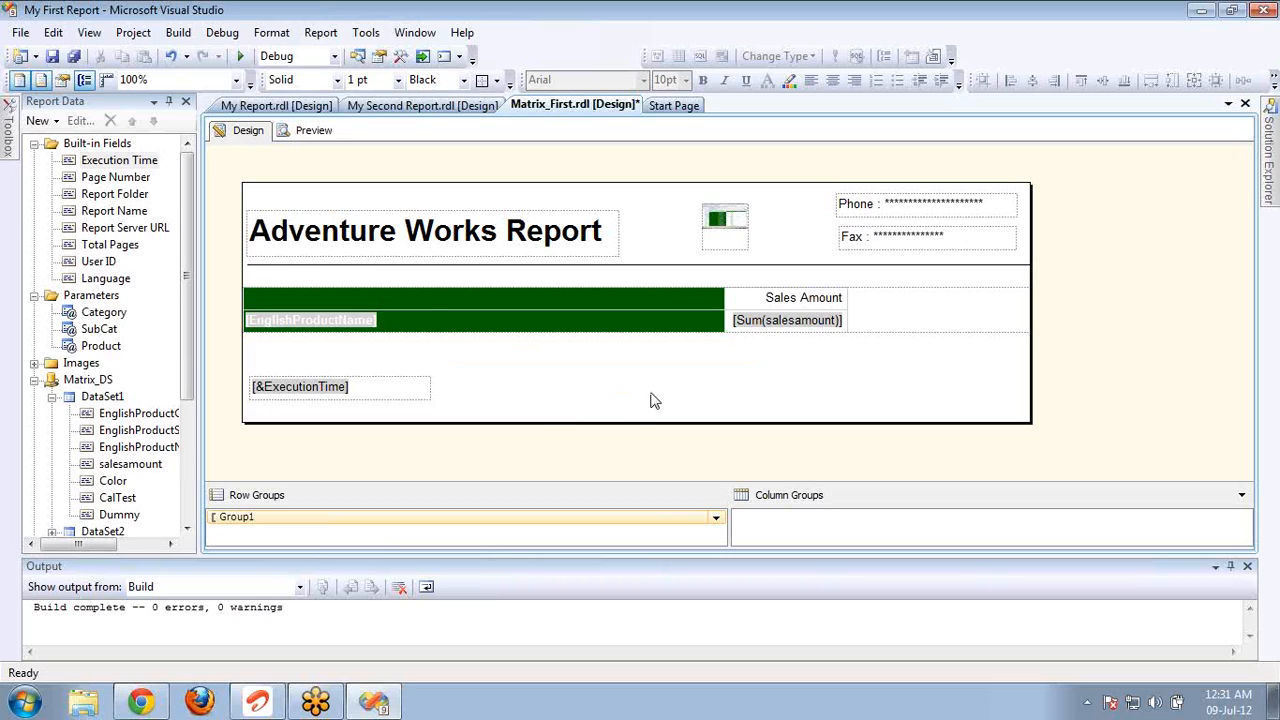
drag(130, 180, 513, 377)
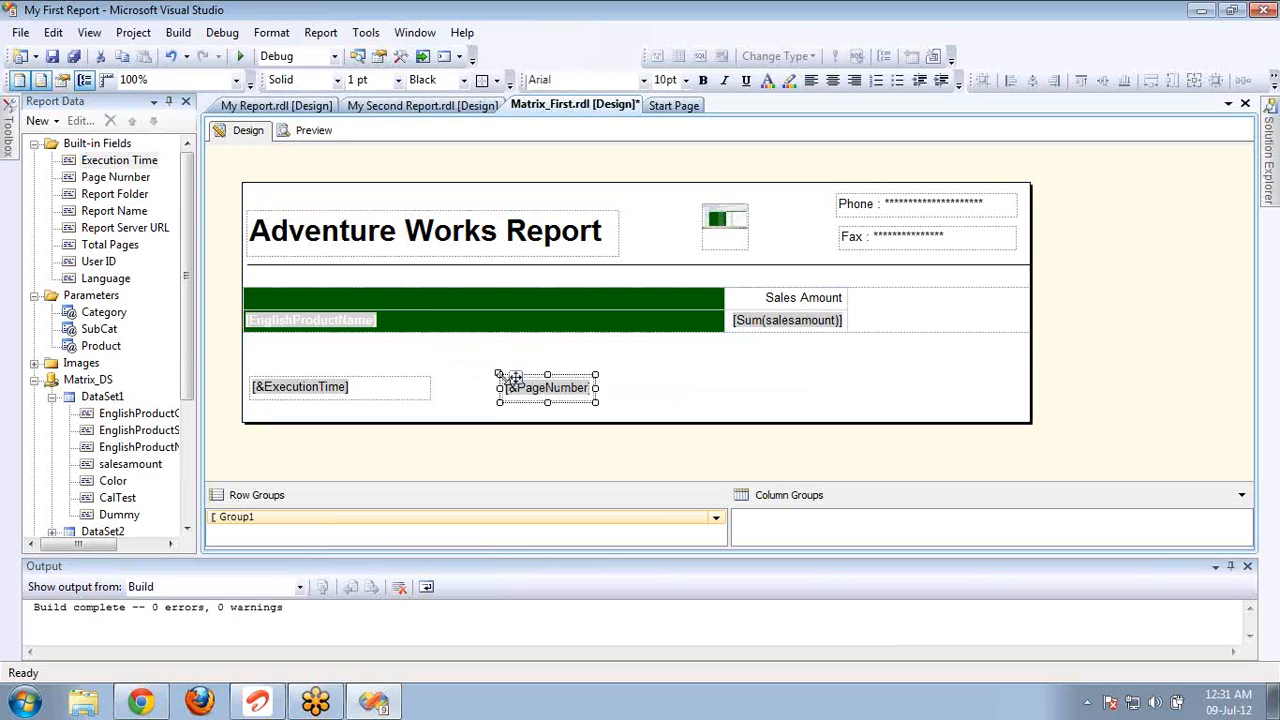
drag(112, 250, 650, 372)
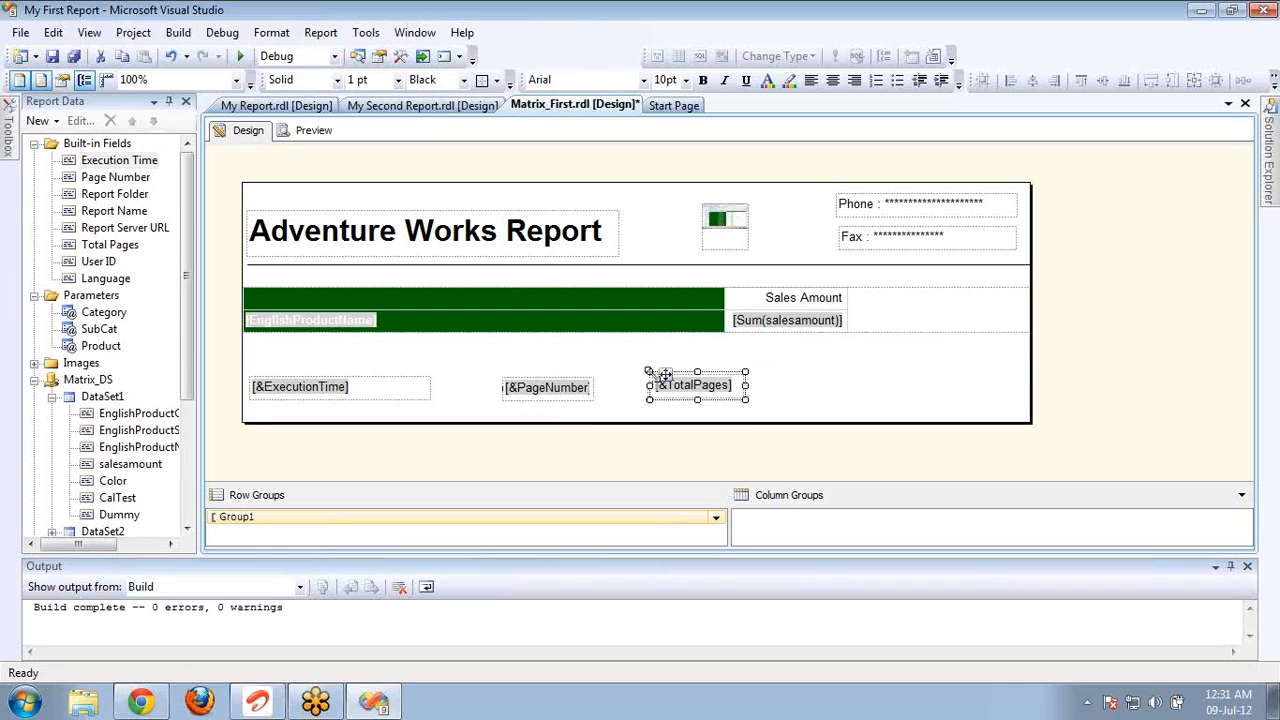
Step: Insert a small text box in the page footer and fit it between the page number and total pages fields
right_click(624, 390)
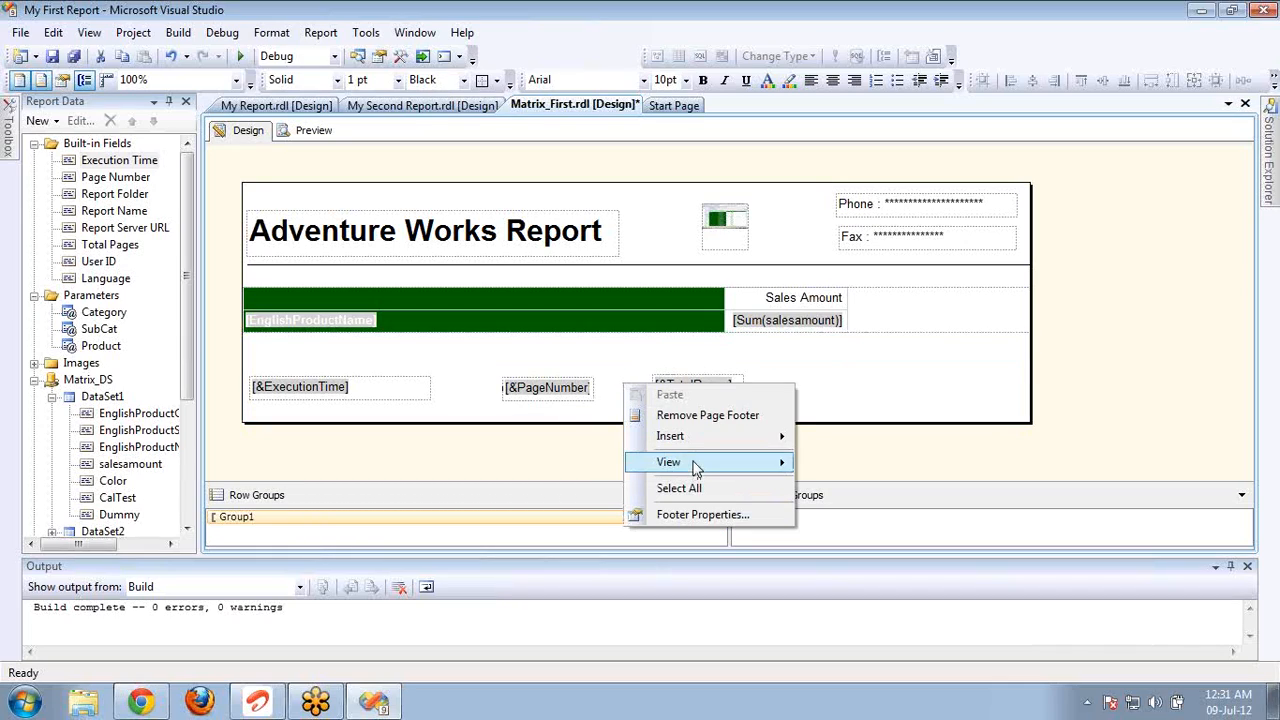
mouse_move(776, 438)
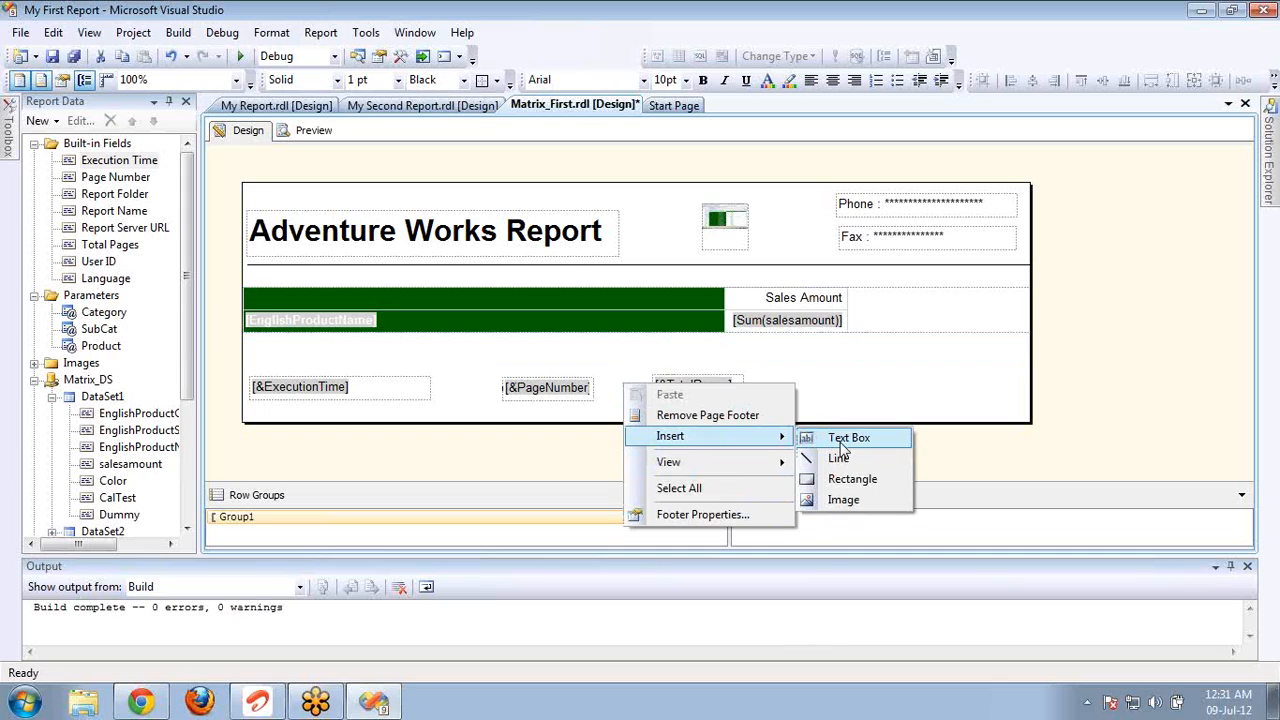
click(845, 439)
key(shift+Left)
key(shift+Left)
key(Up)
key(Down)
key(Down)
key(Down)
key(Down)
key(Down)
key(Right)
key(Right)
key(Right)
key(Right)
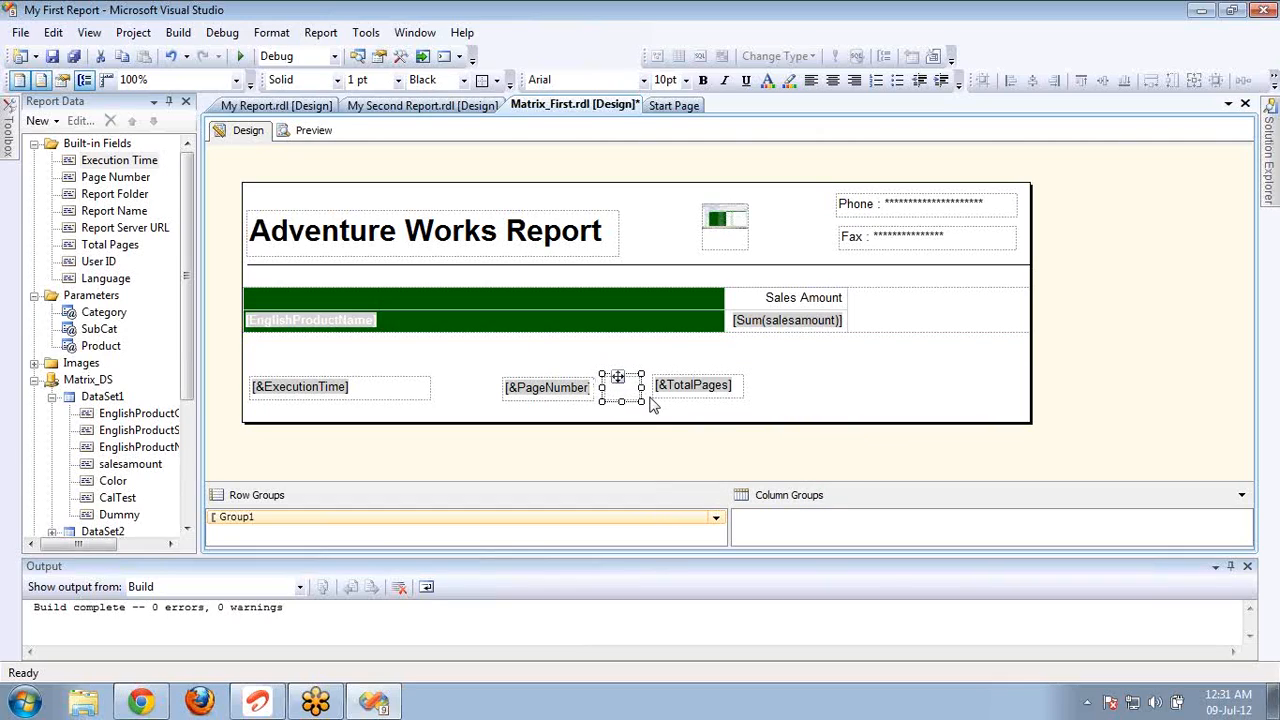
Step: Set the value of the text box between the page number and total pages fields to the plain text "of"
click(565, 393)
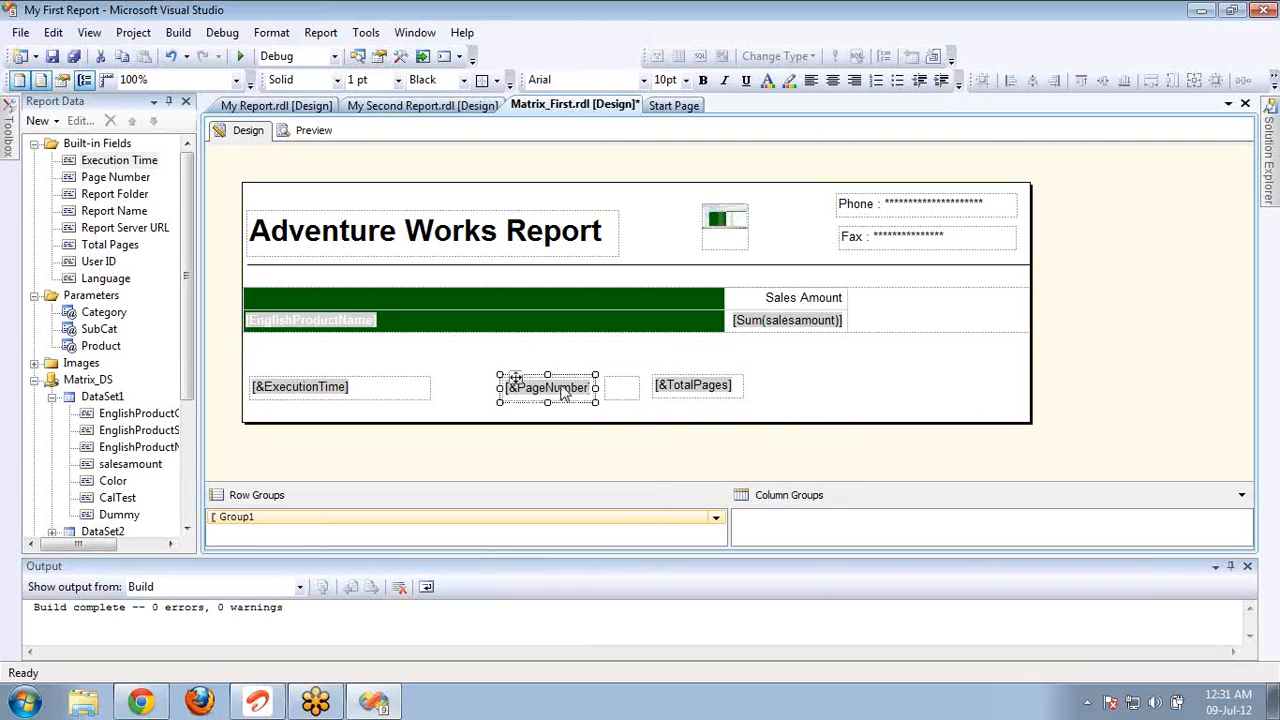
click(695, 397)
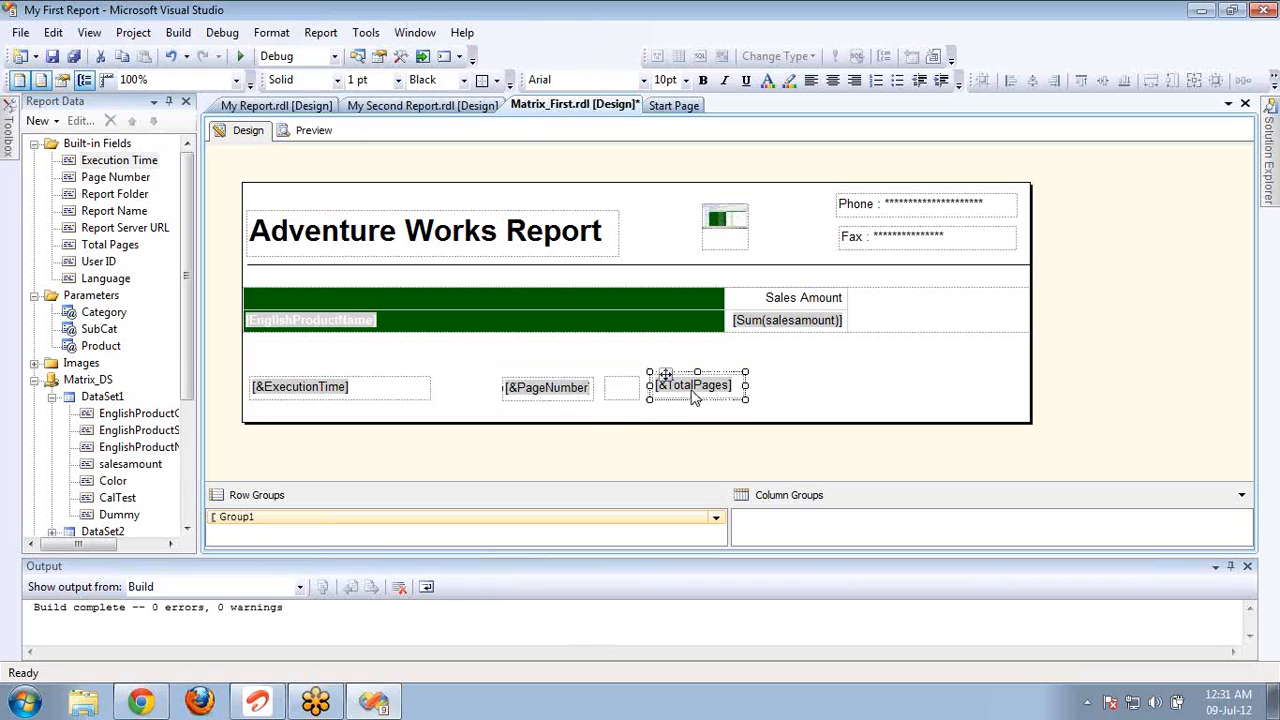
right_click(630, 390)
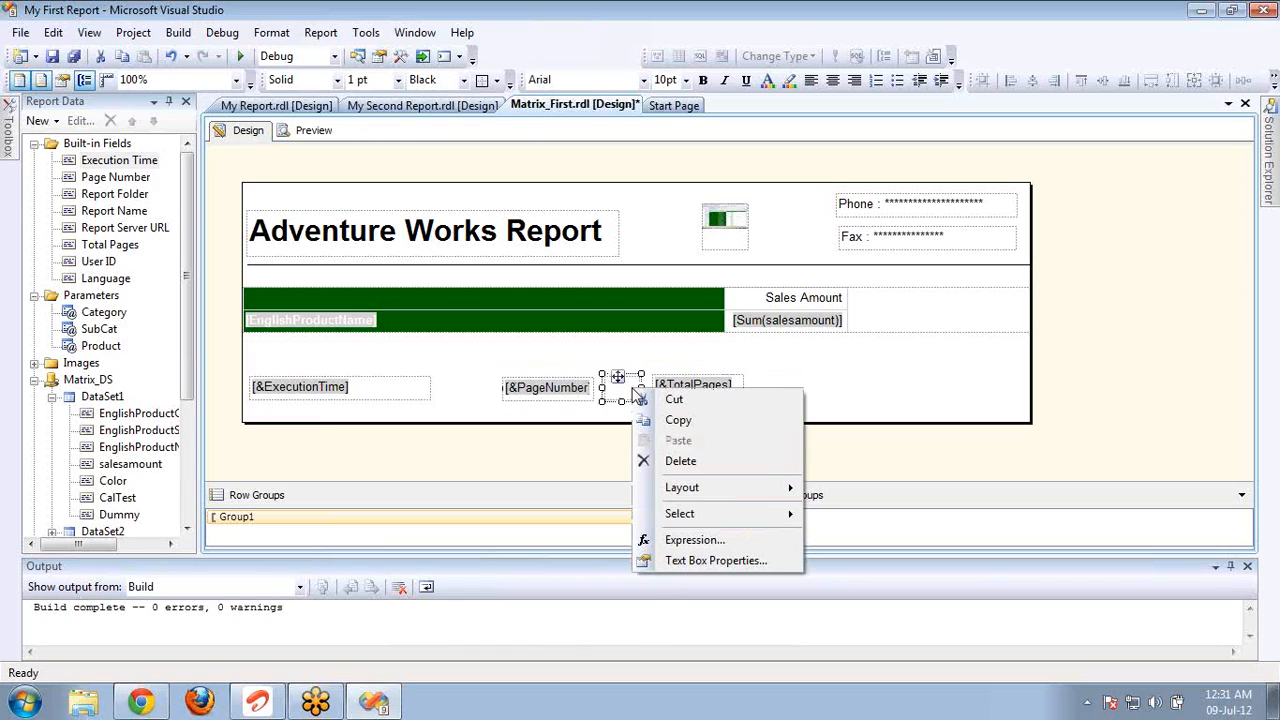
click(705, 540)
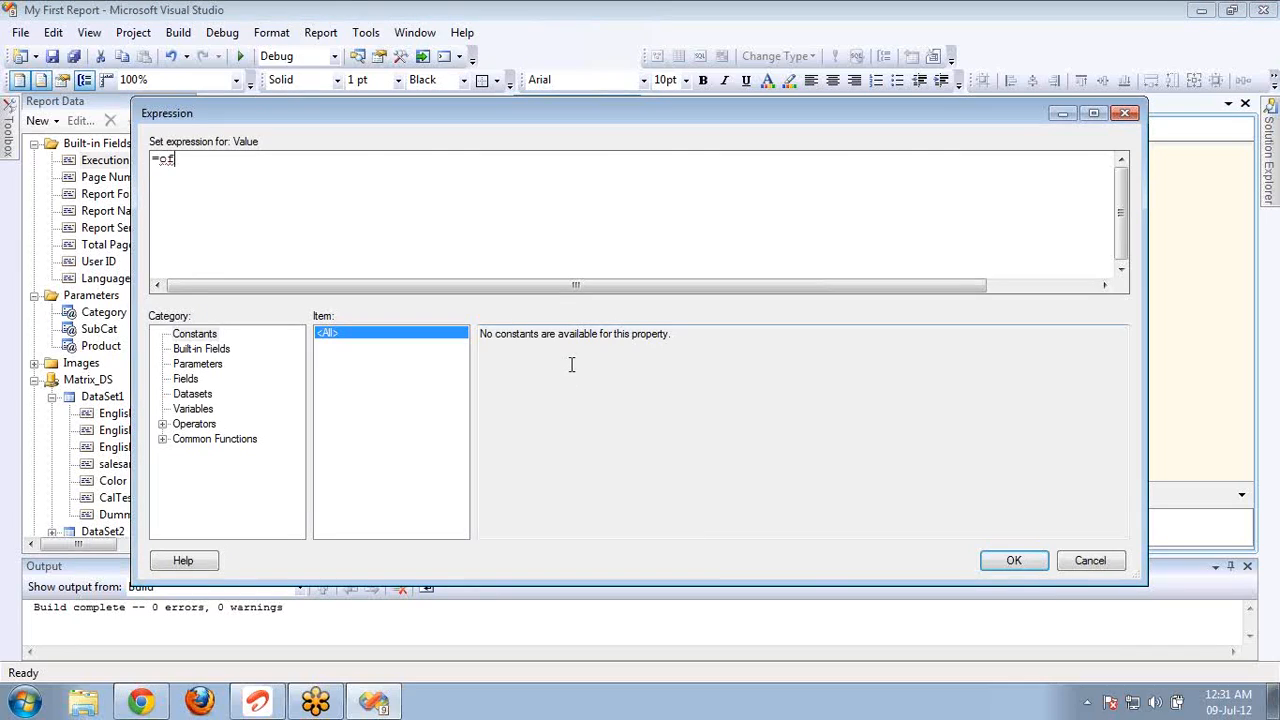
key(Delete)
click(1013, 562)
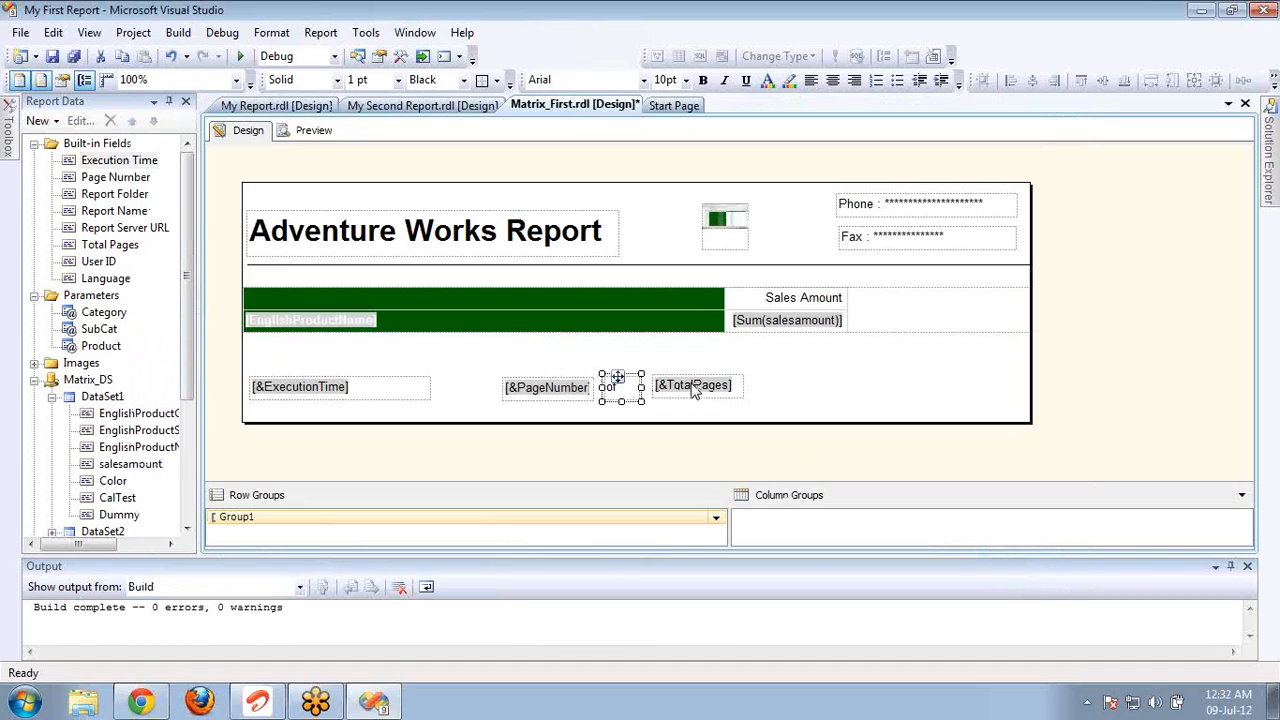
click(591, 395)
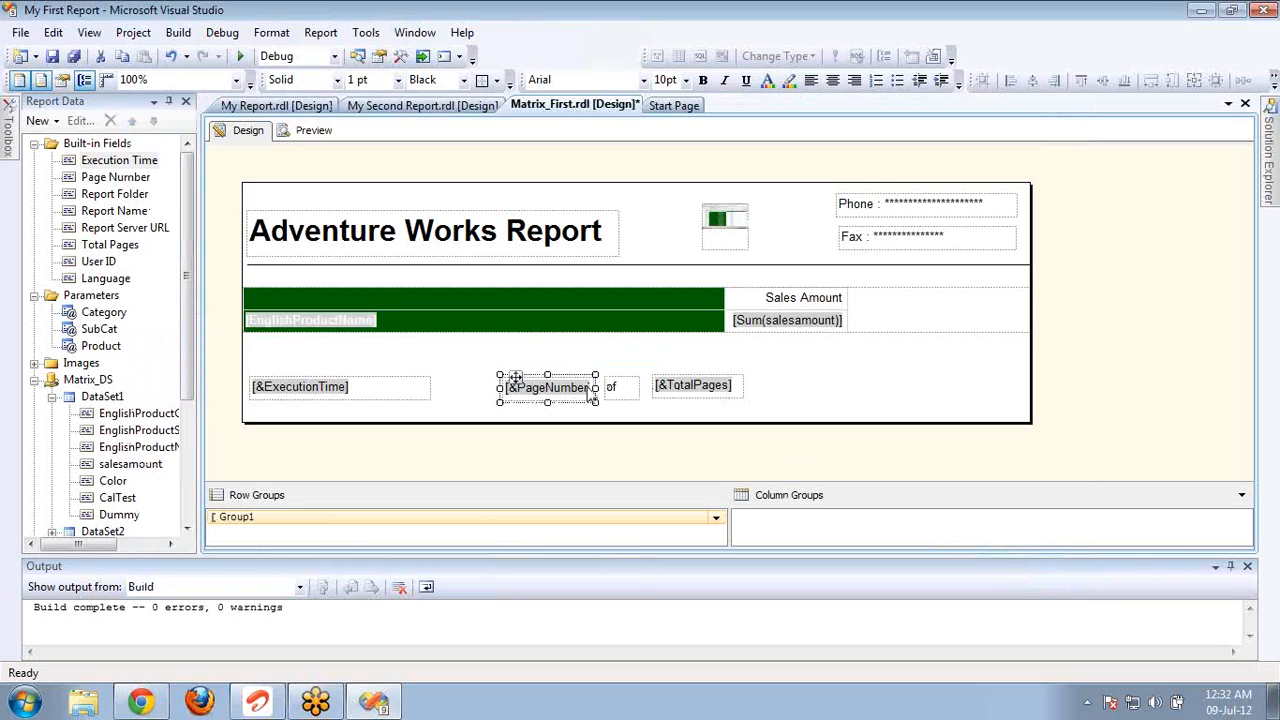
click(714, 388)
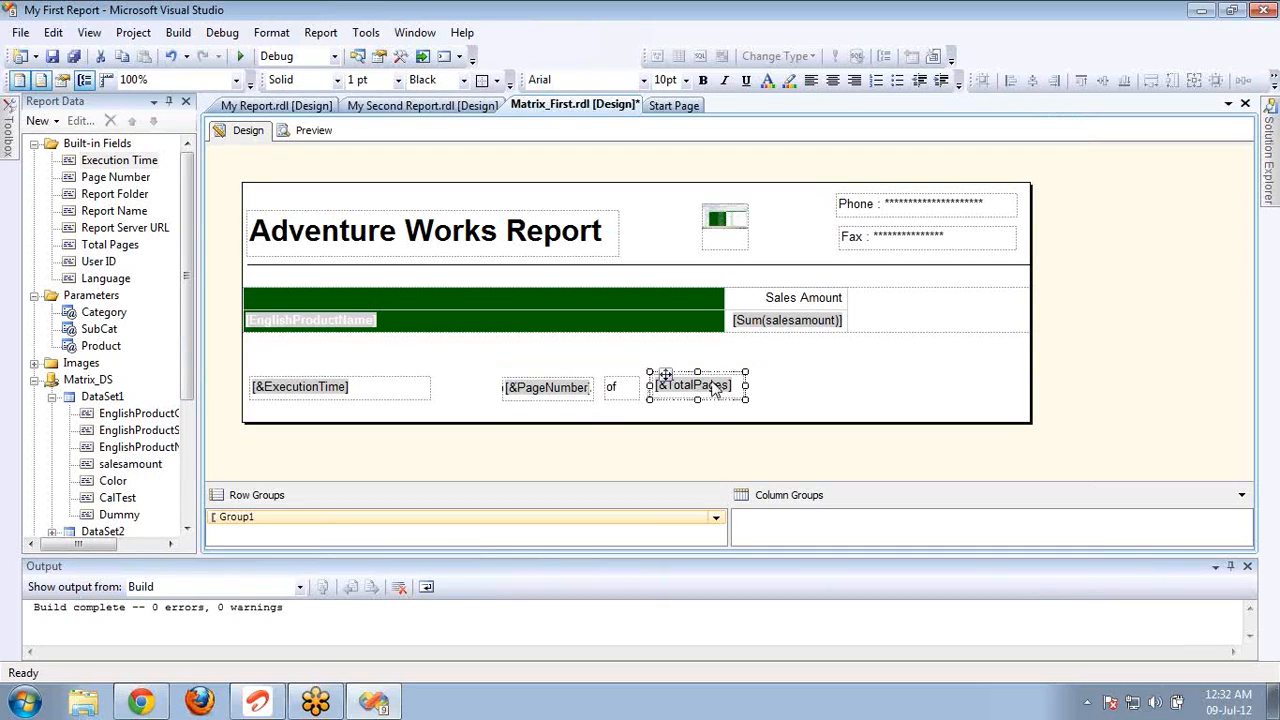
Step: Look through the built-in fields from User ID and Language up to Page Number, and collapse their group
click(618, 391)
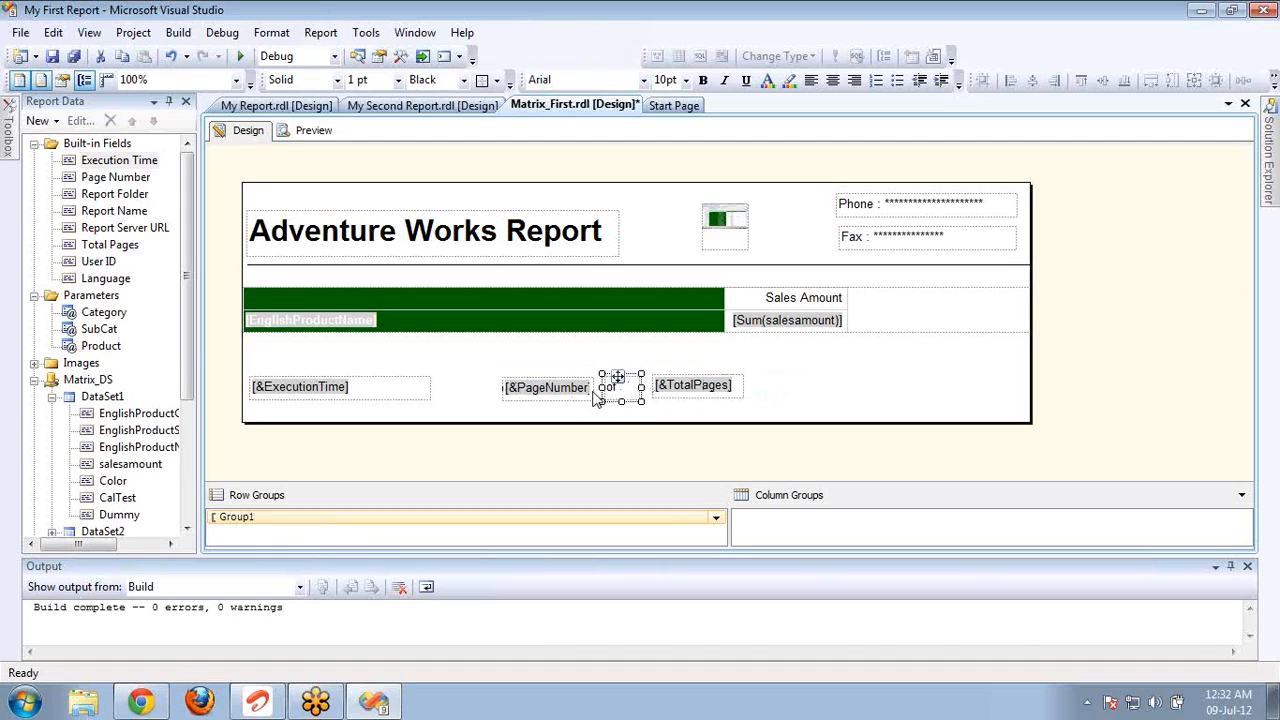
click(98, 262)
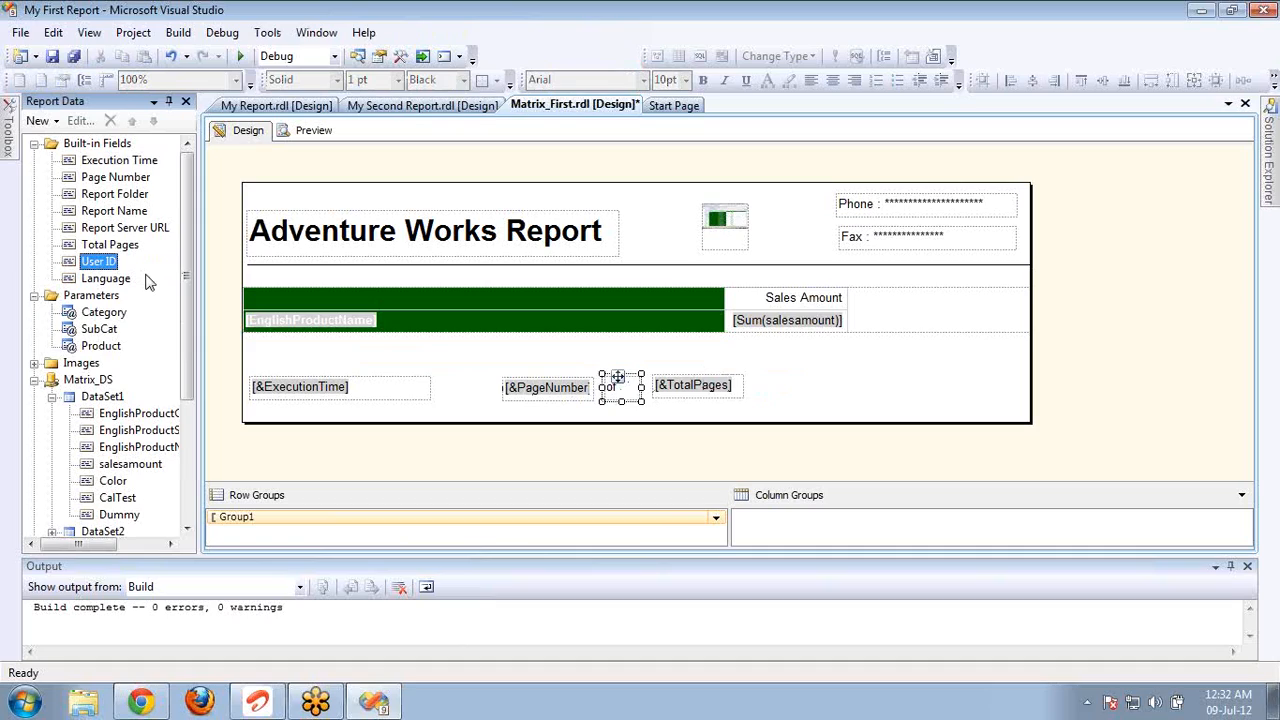
click(118, 279)
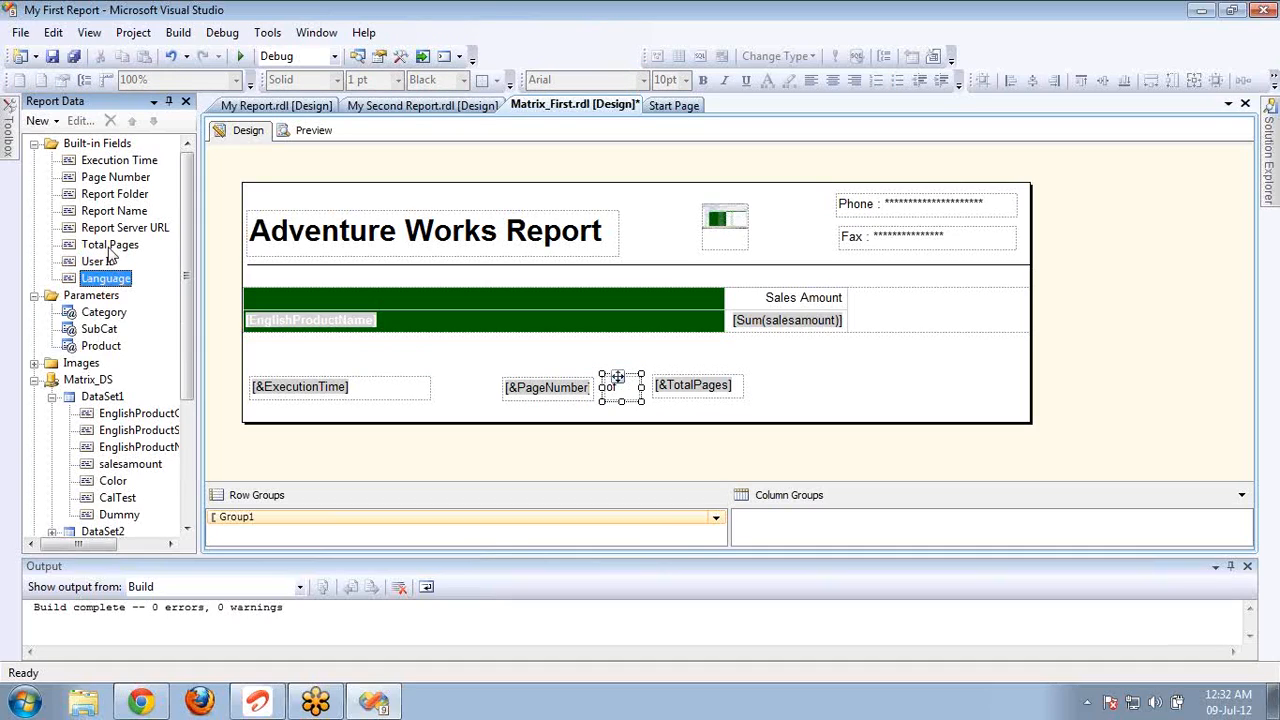
click(116, 232)
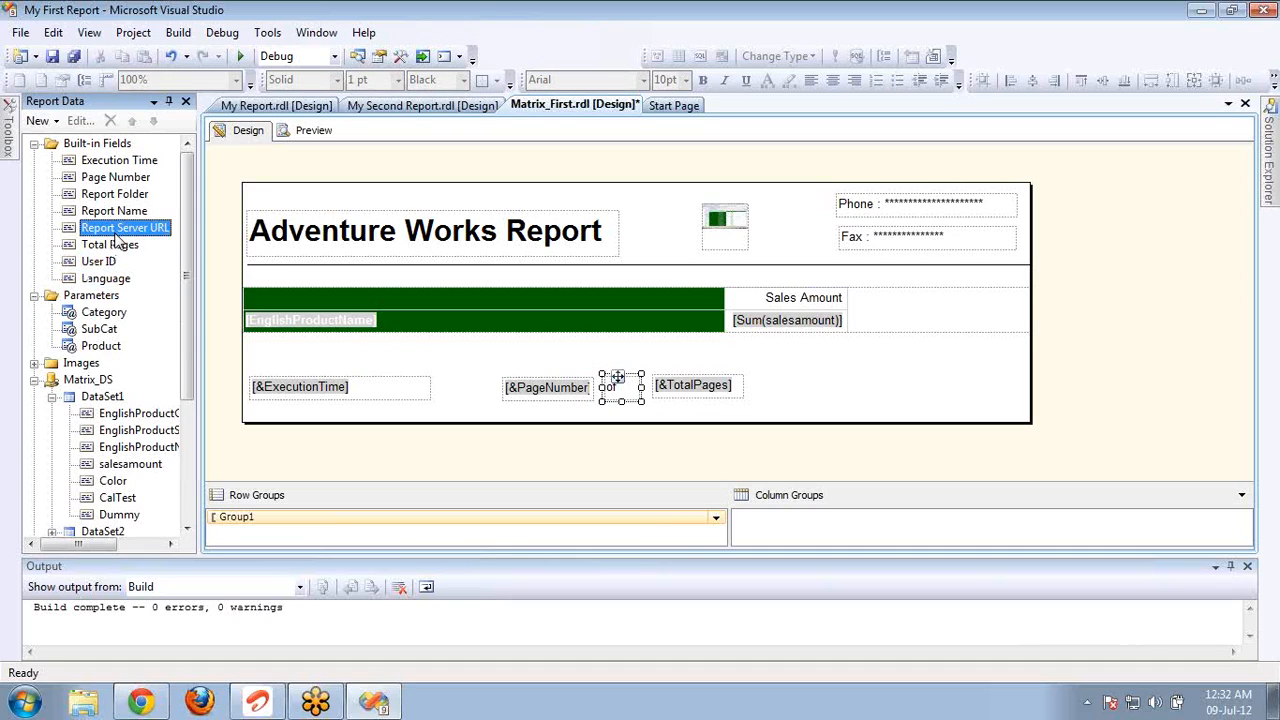
click(112, 218)
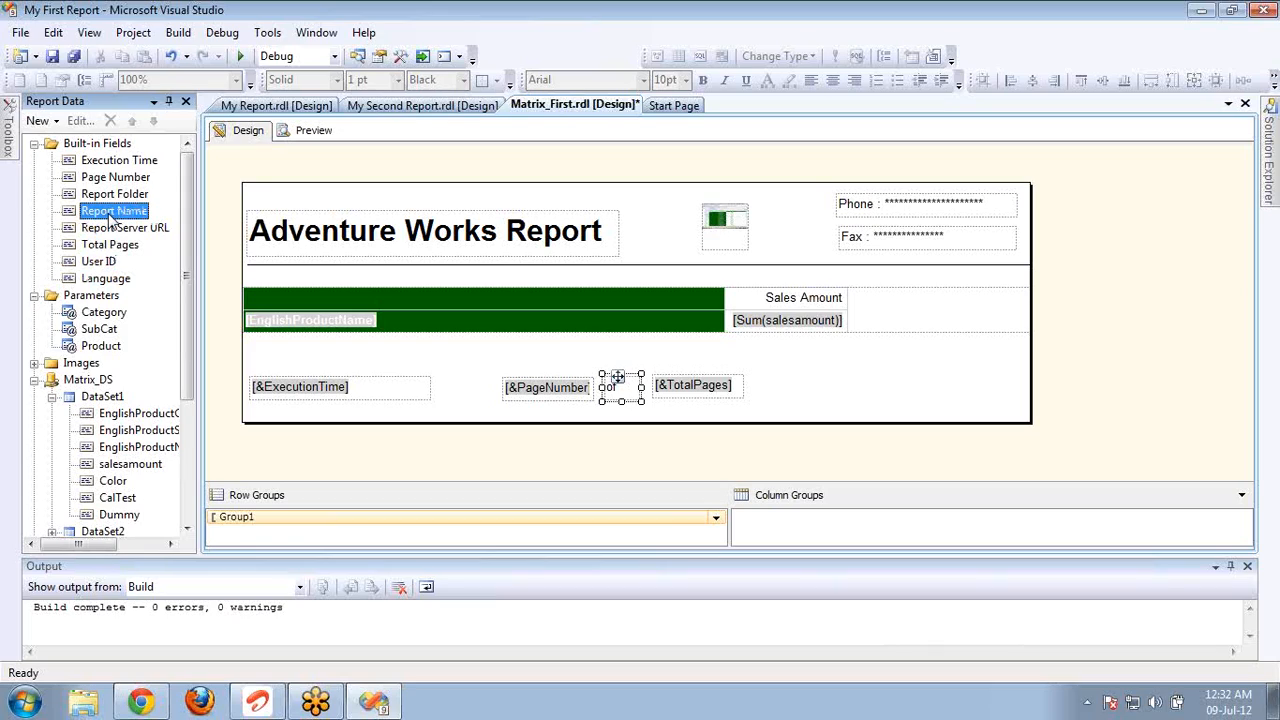
click(110, 197)
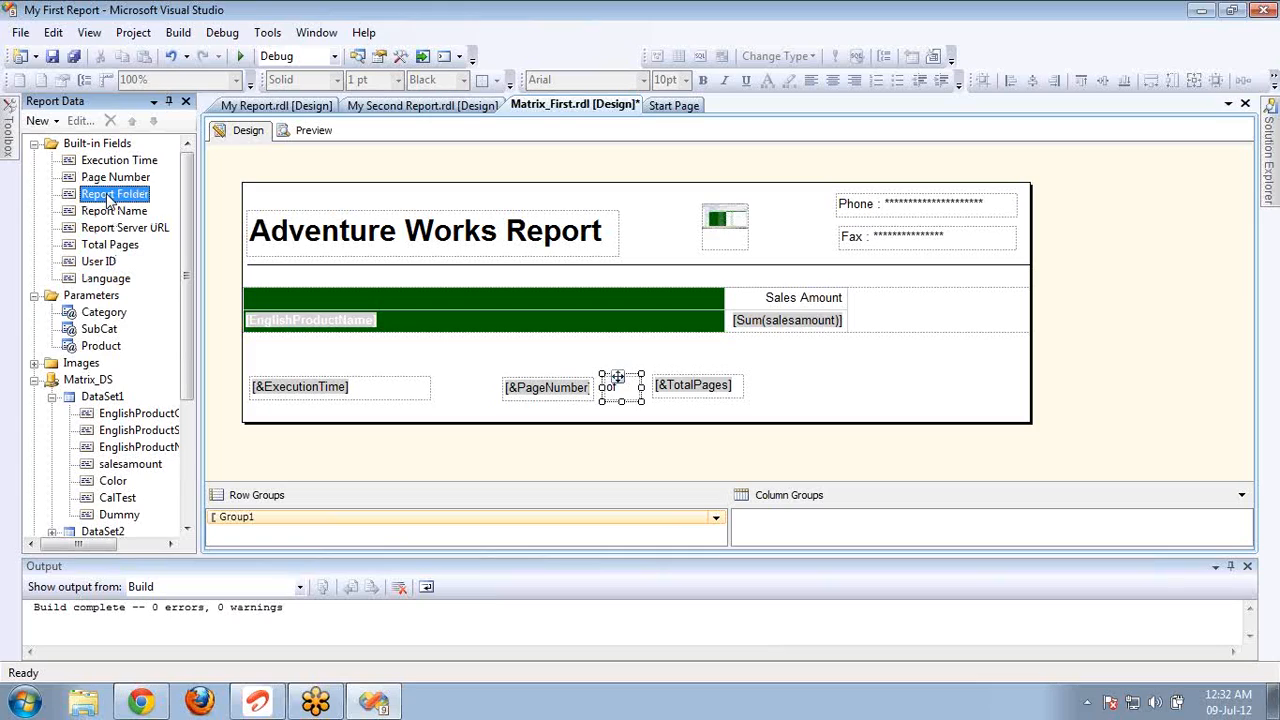
click(112, 179)
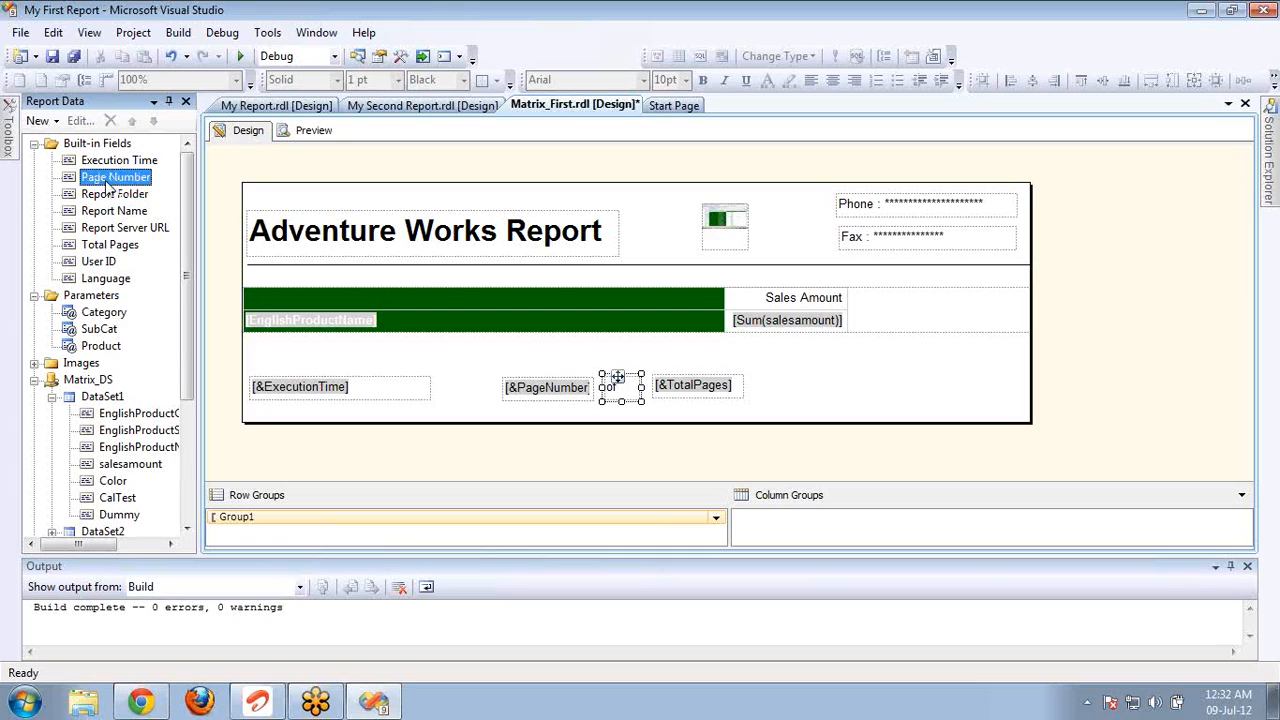
click(35, 144)
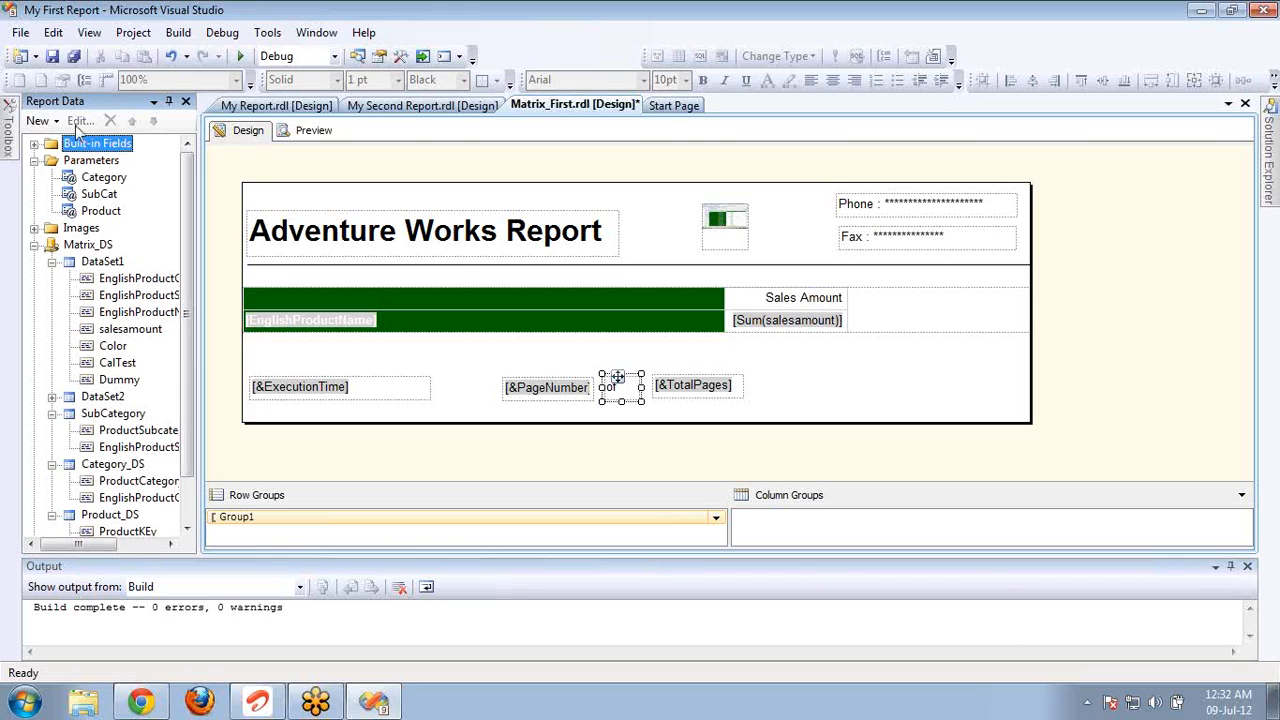
Step: Preview the report with all categories, all subcategories and all products selected as parameters
click(310, 132)
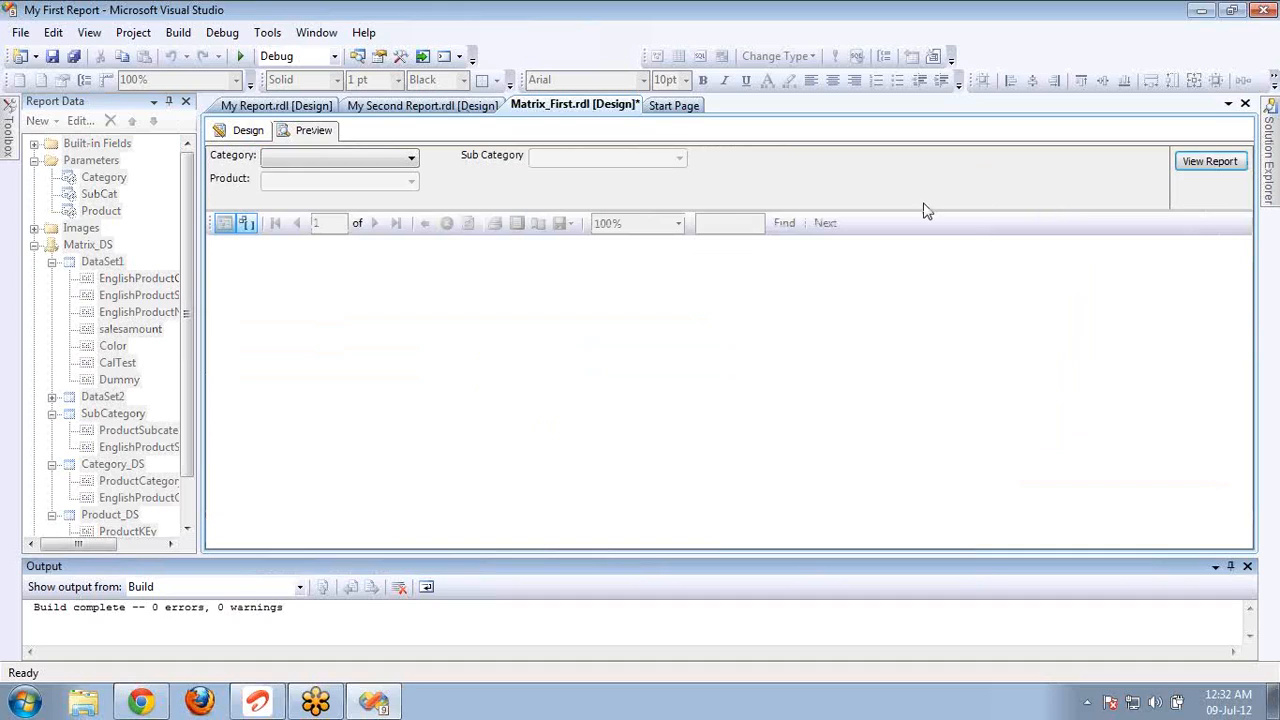
click(408, 159)
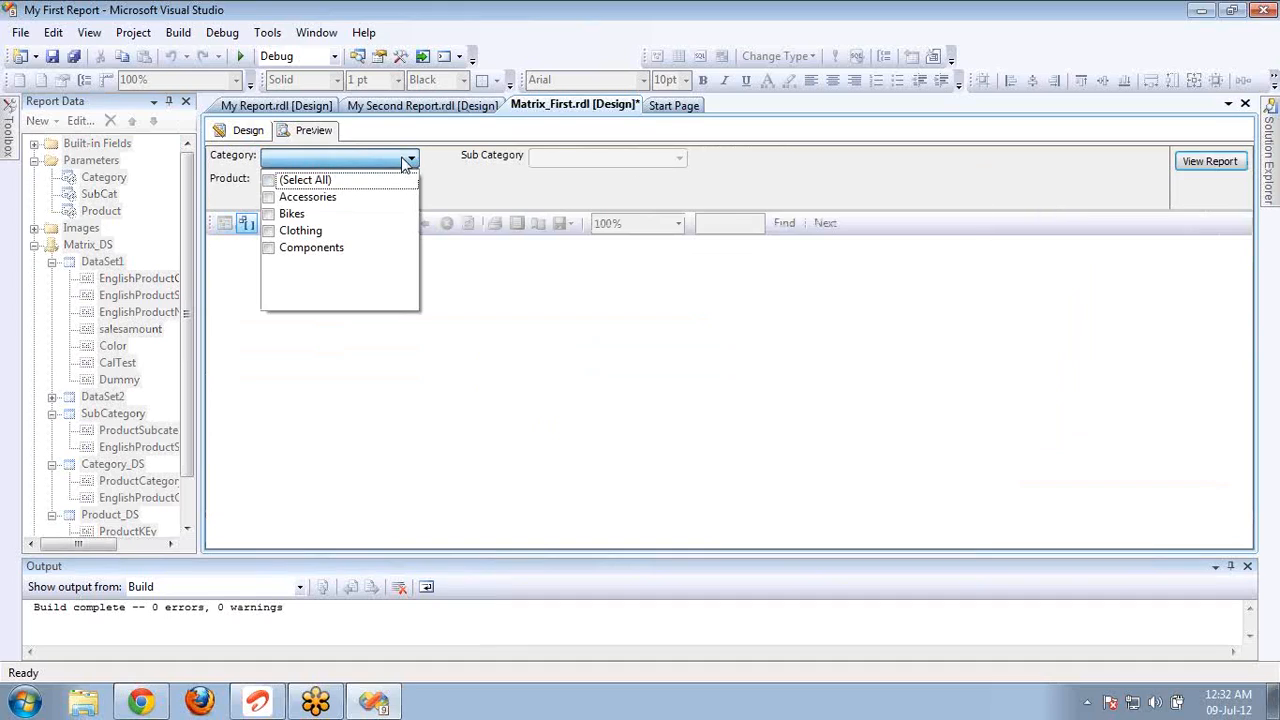
click(268, 180)
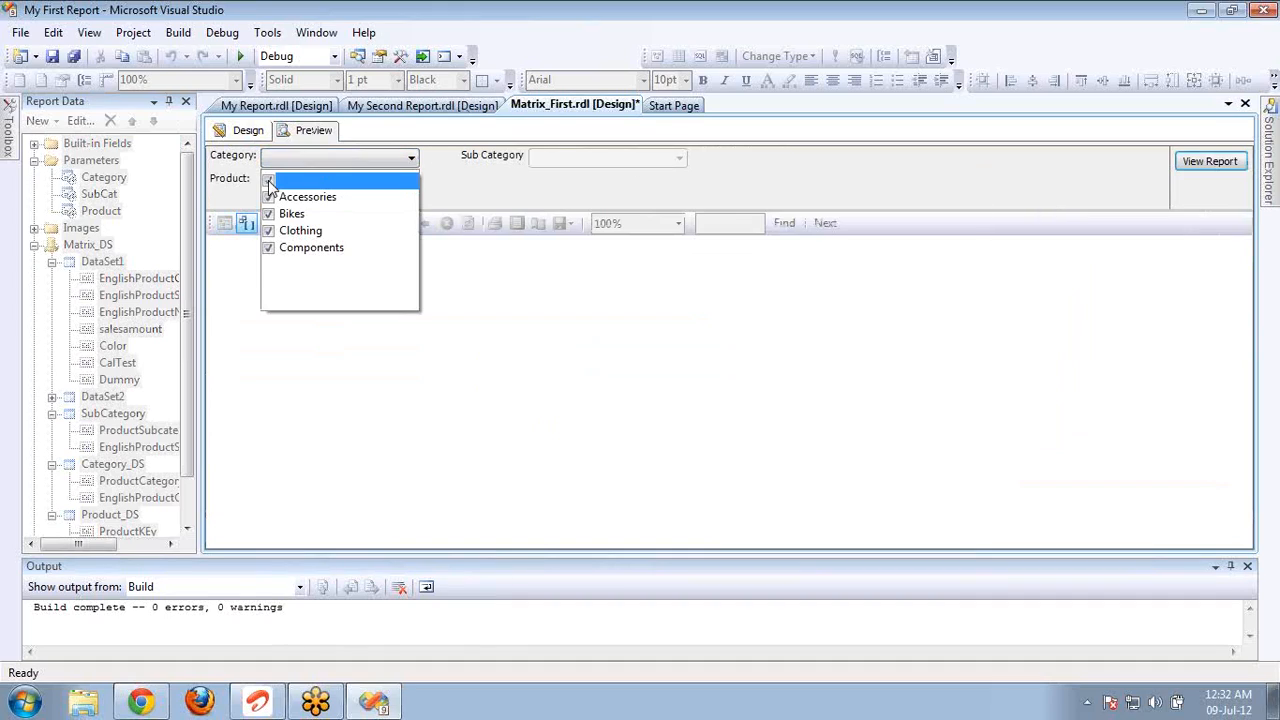
click(516, 189)
click(561, 163)
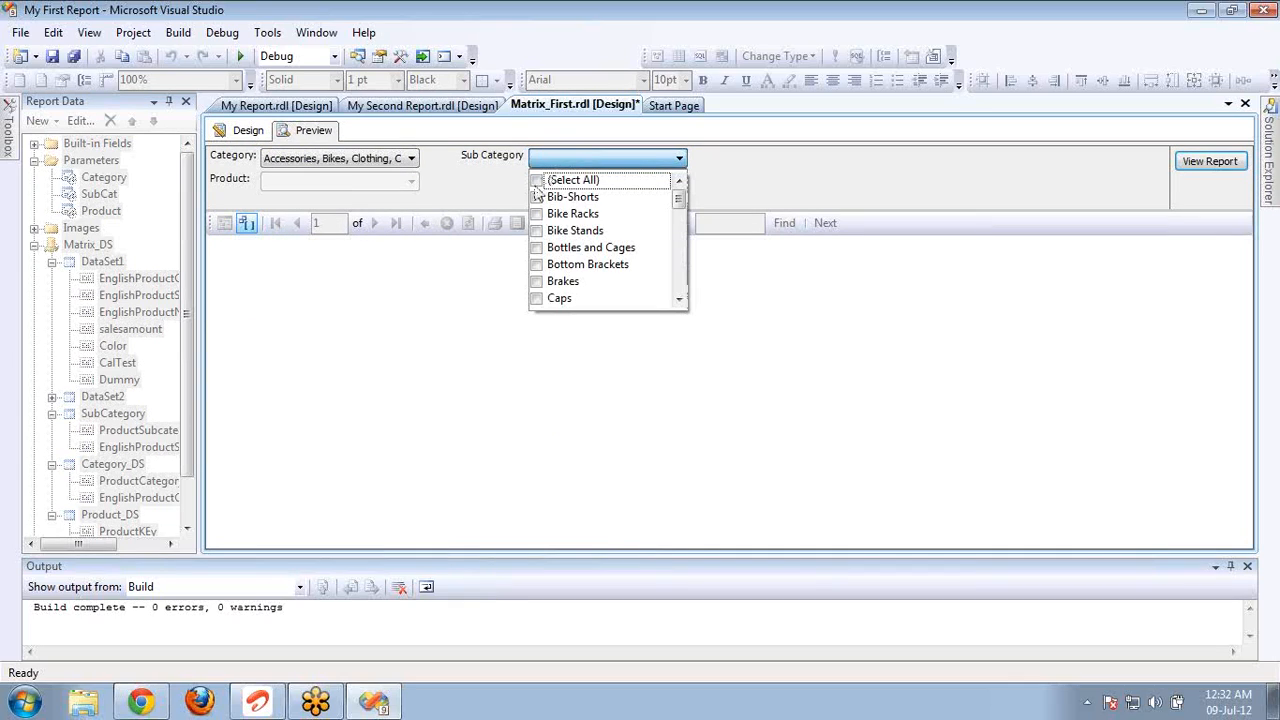
click(536, 183)
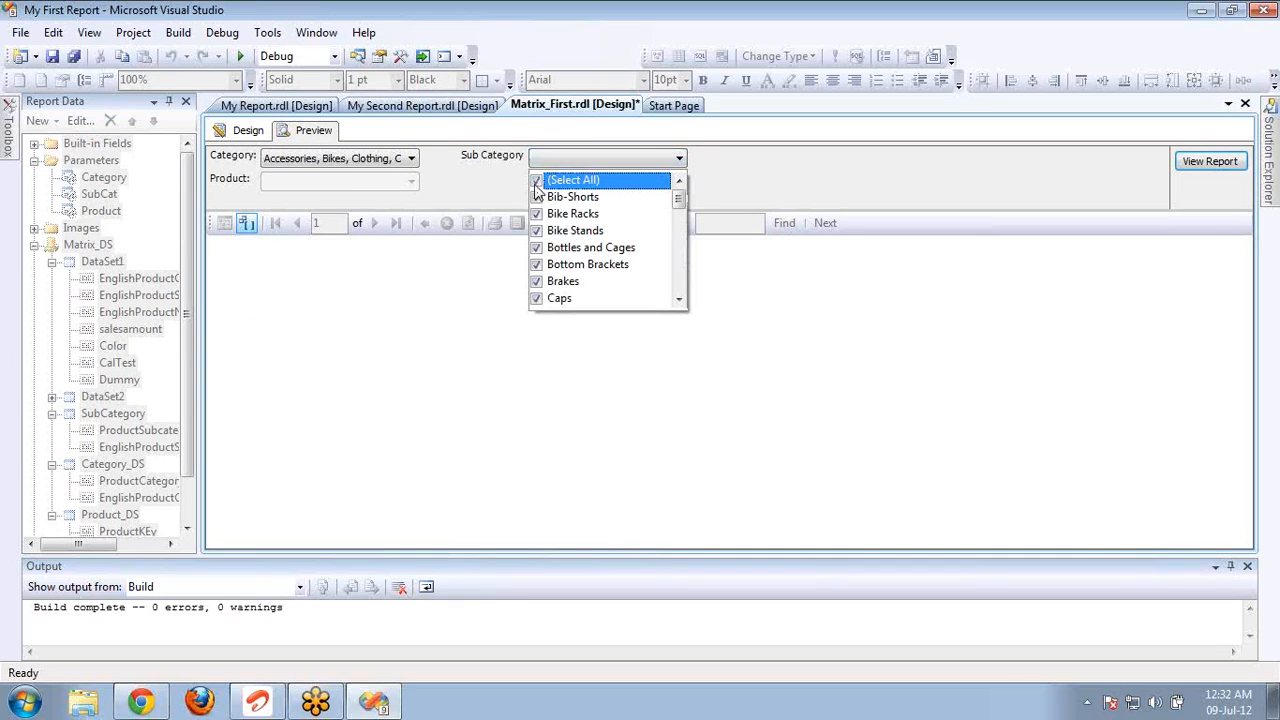
click(477, 190)
click(411, 182)
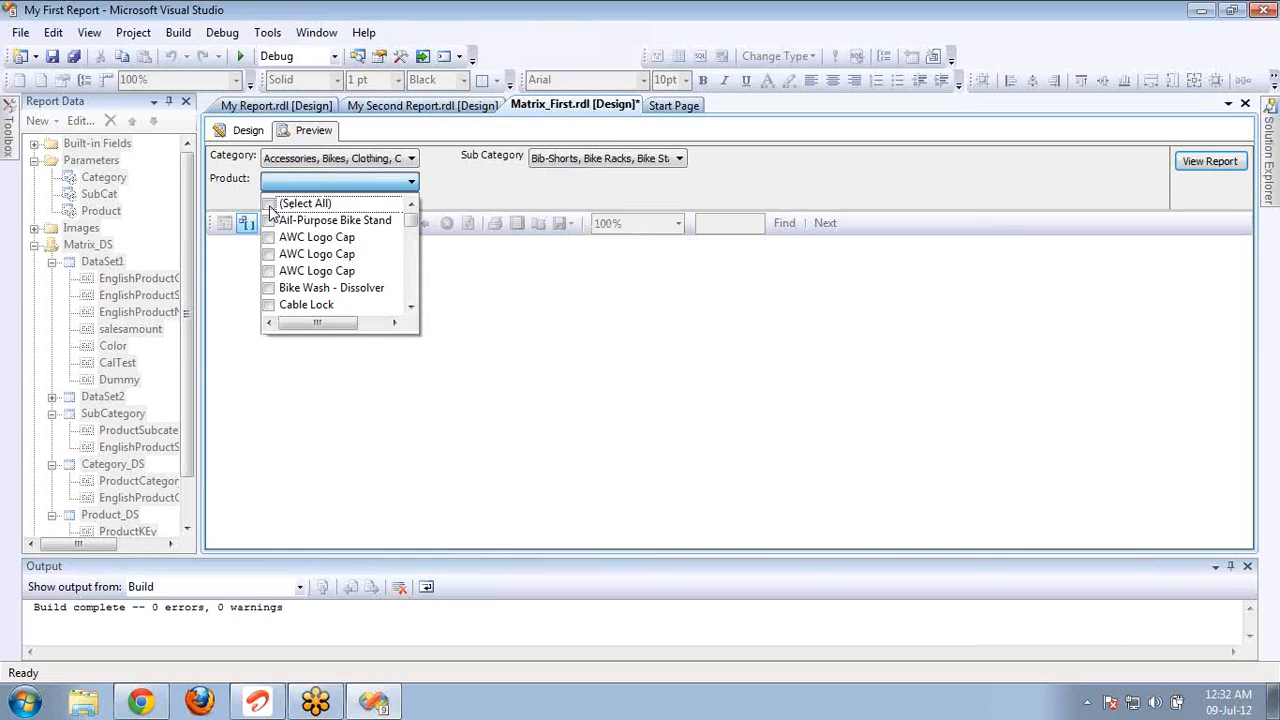
click(295, 204)
click(582, 188)
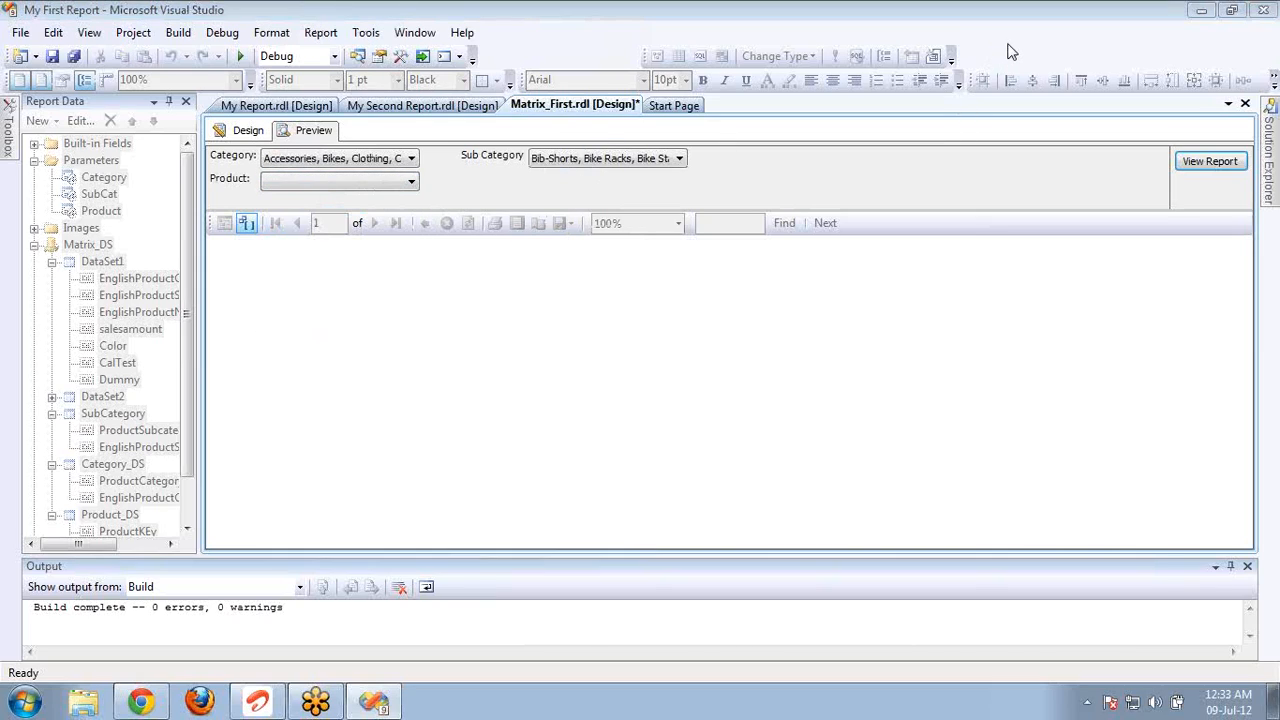
click(1207, 165)
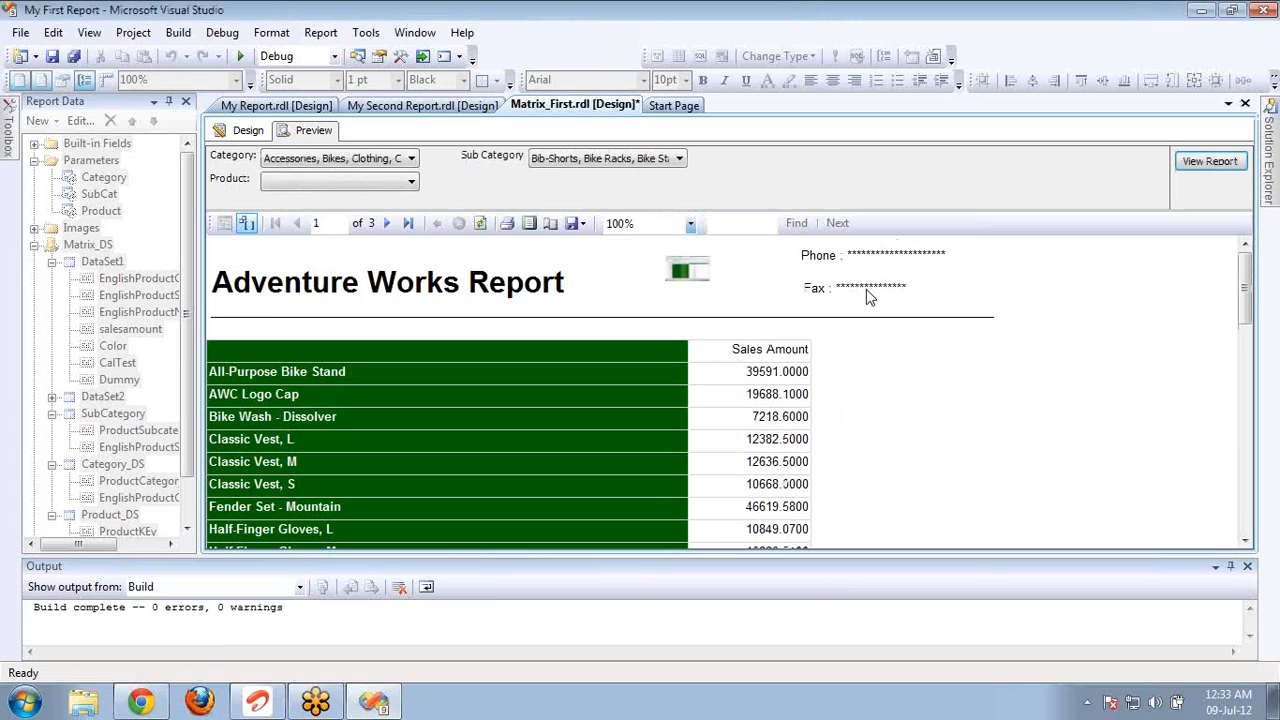
Step: Page through the previewed report from page 3 back to page 1 to check the page number footer on each page
key(ctrl+End)
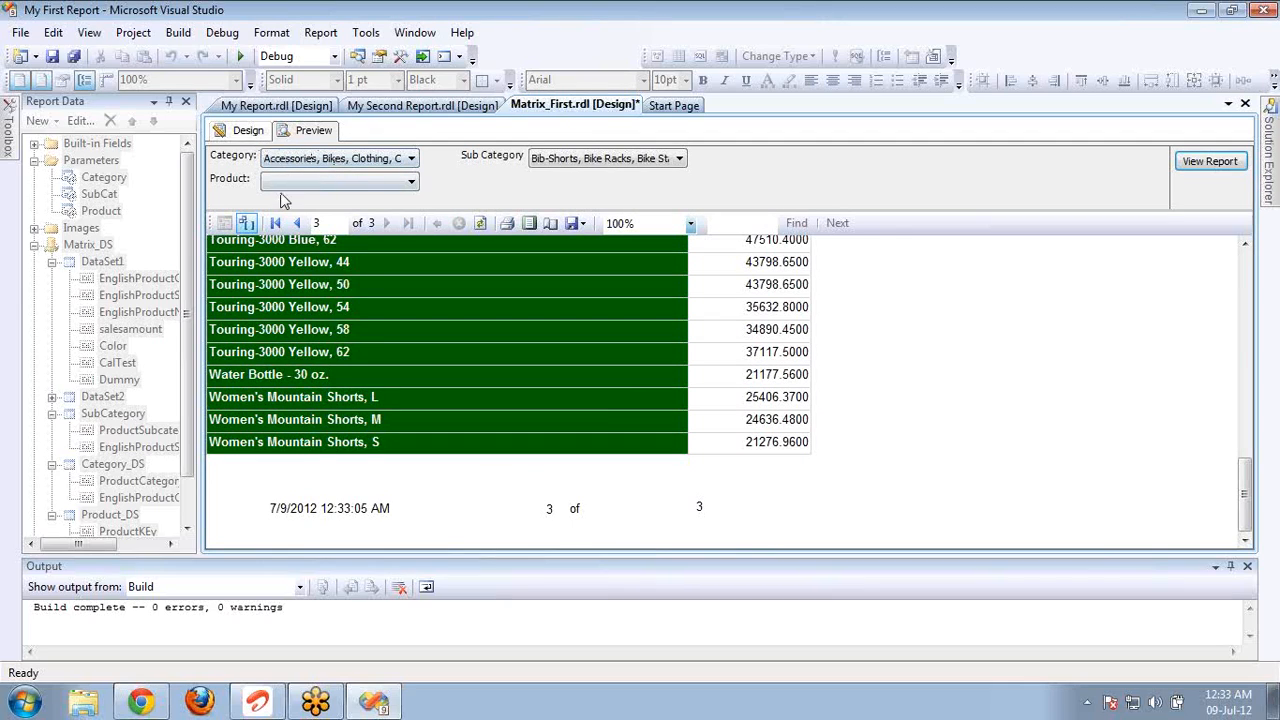
click(297, 223)
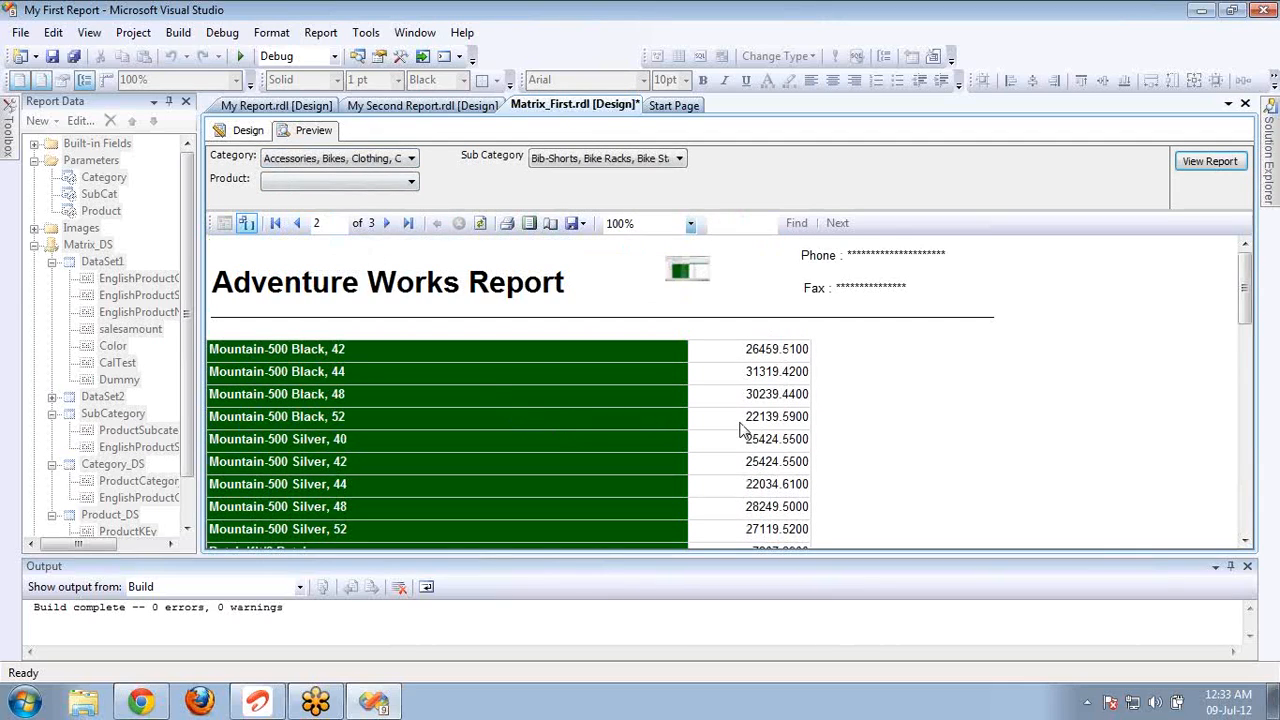
key(End)
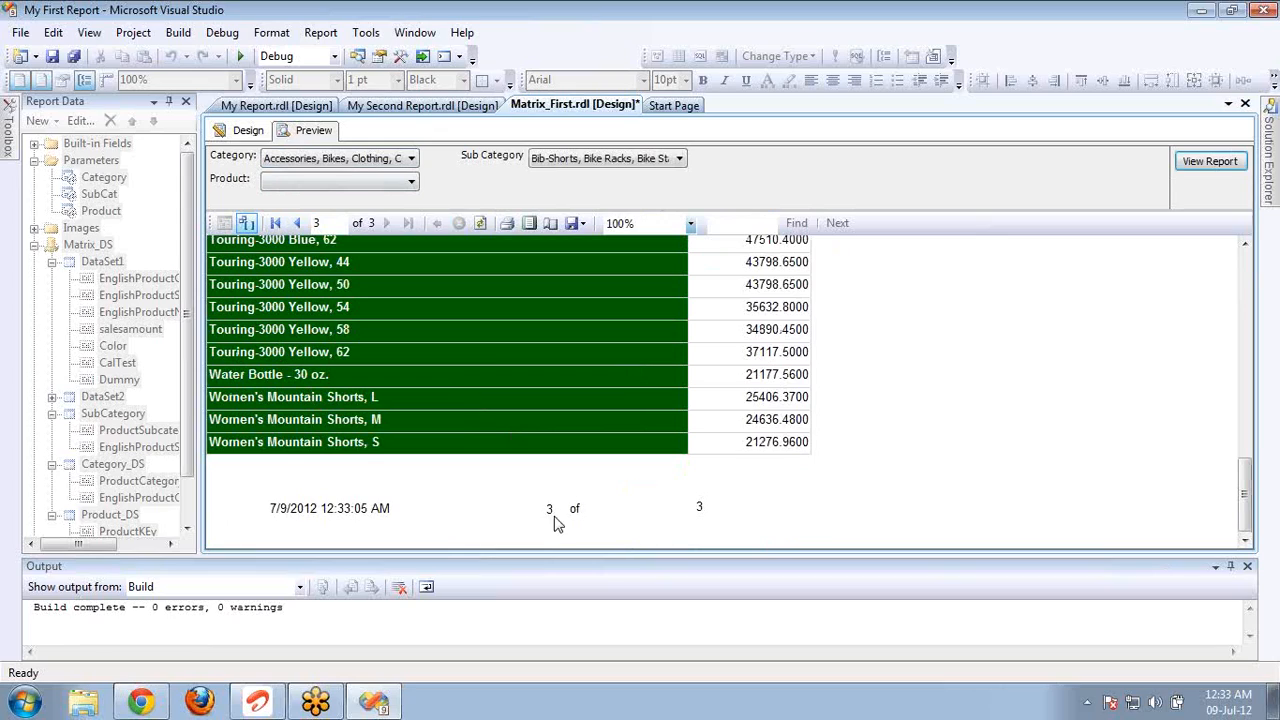
click(296, 224)
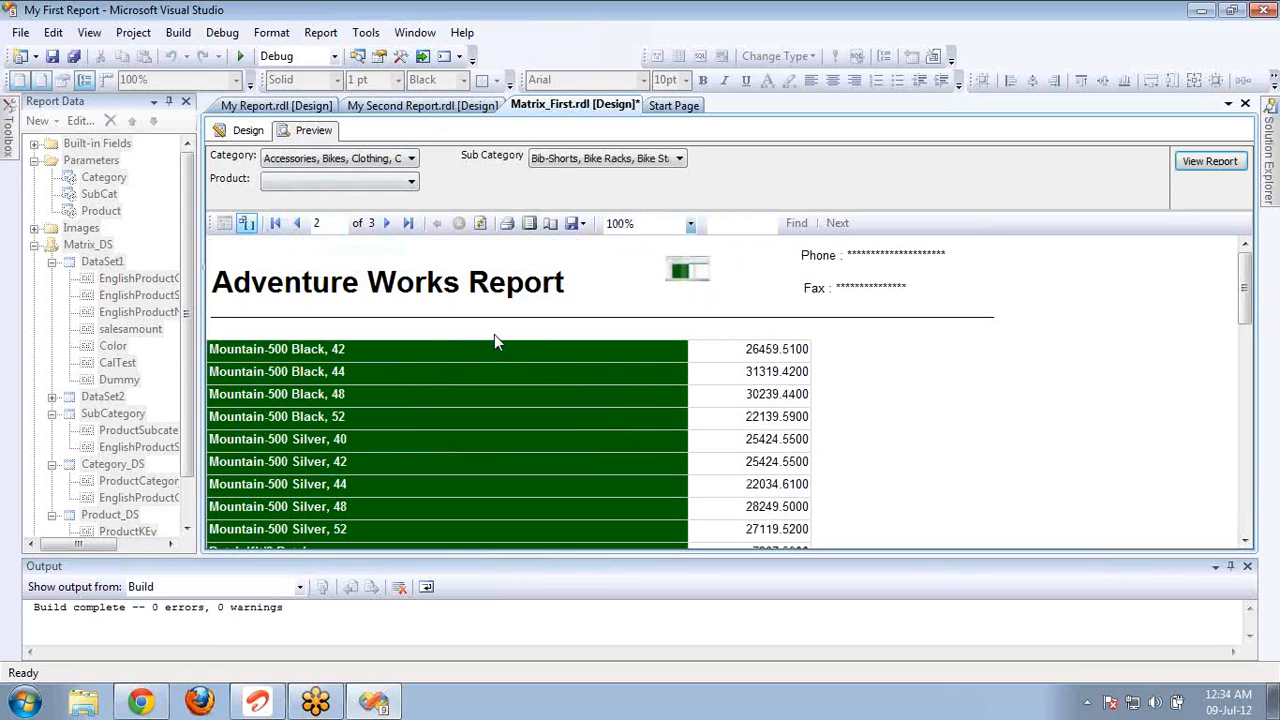
key(End)
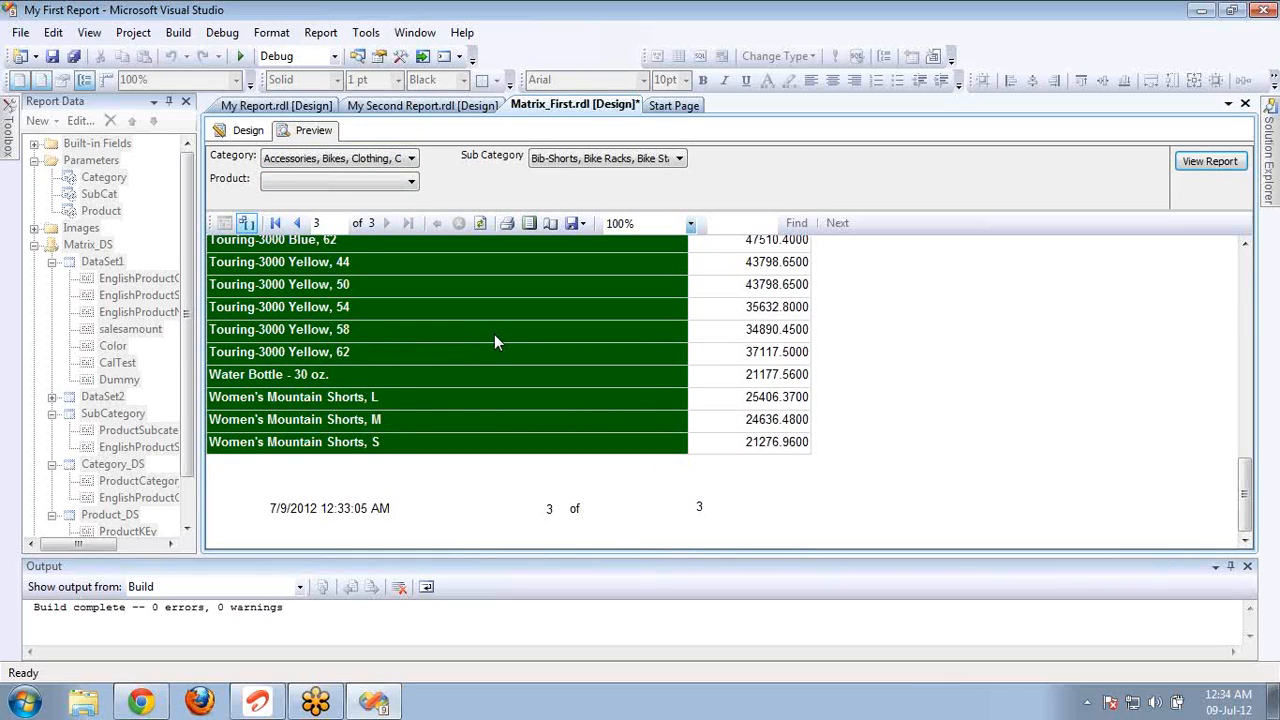
click(298, 223)
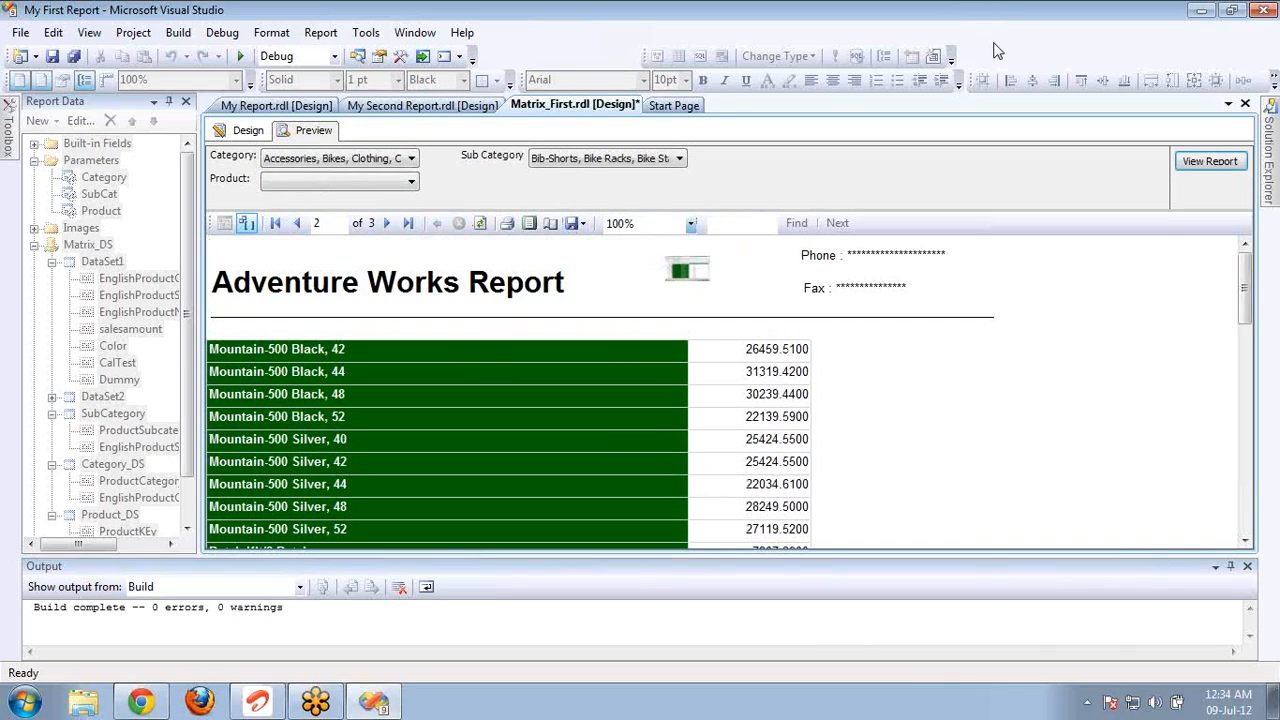
drag(1245, 298, 1249, 529)
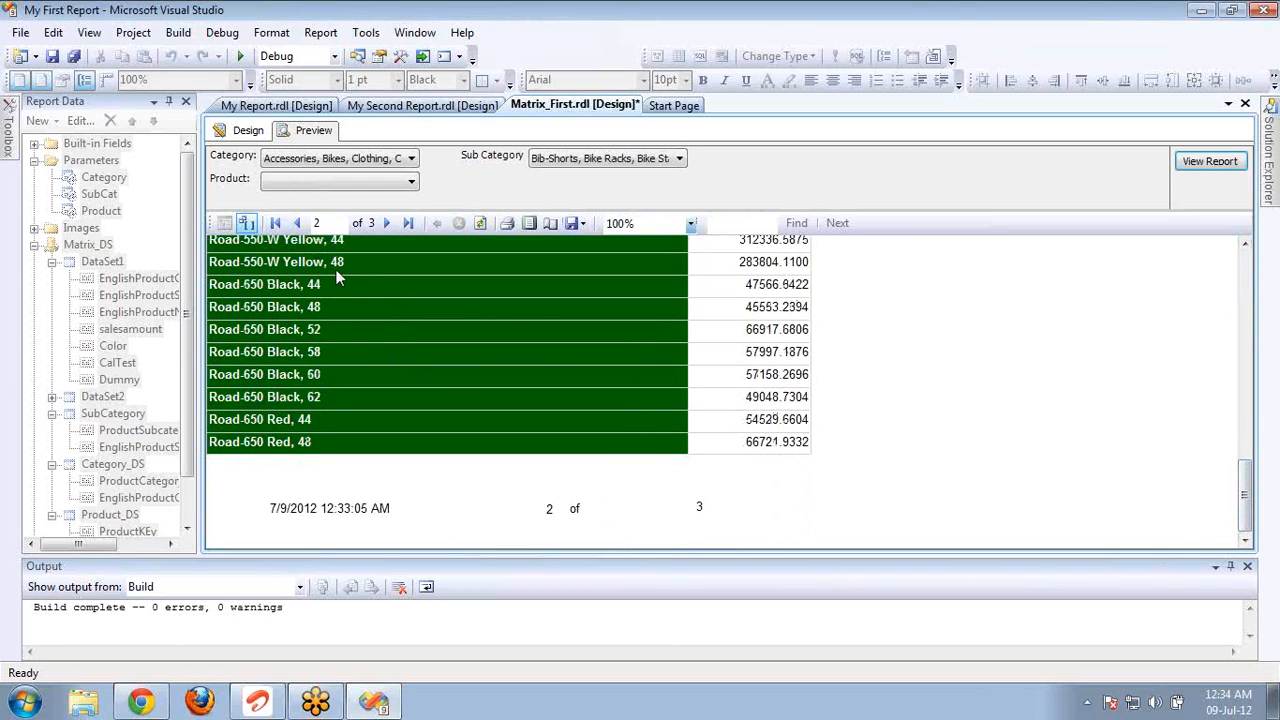
click(300, 224)
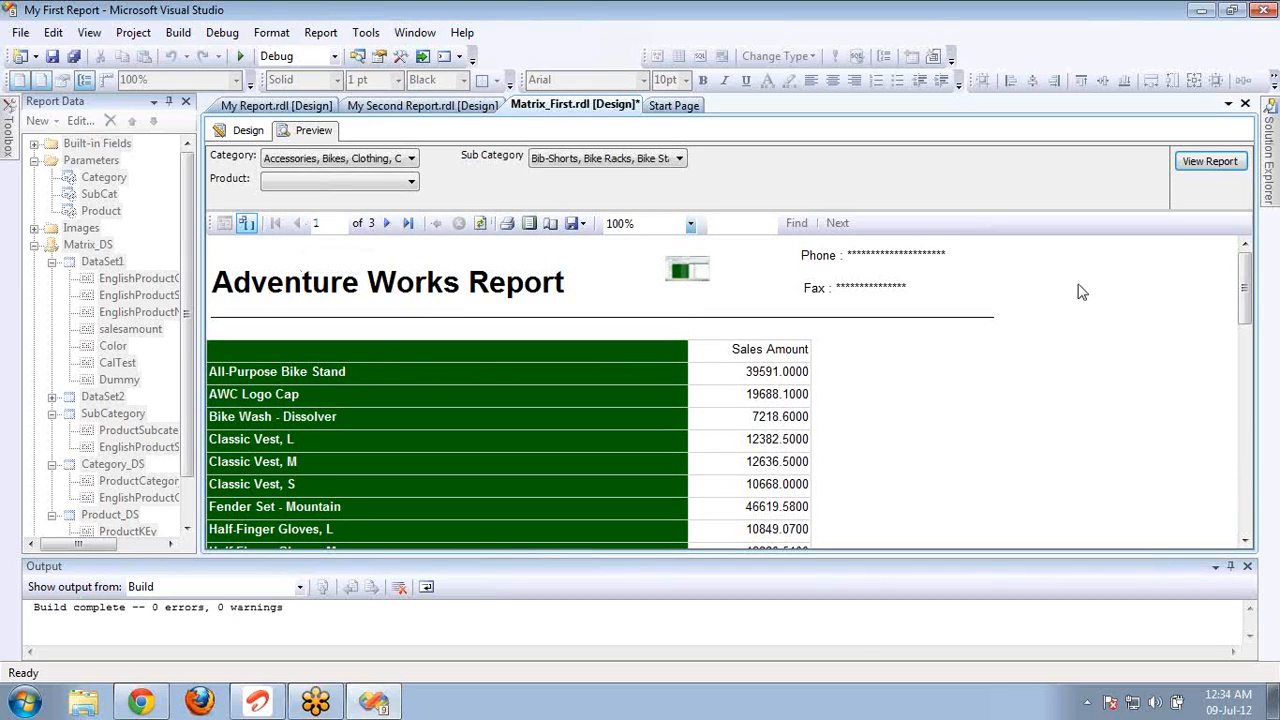
drag(1245, 285, 1237, 535)
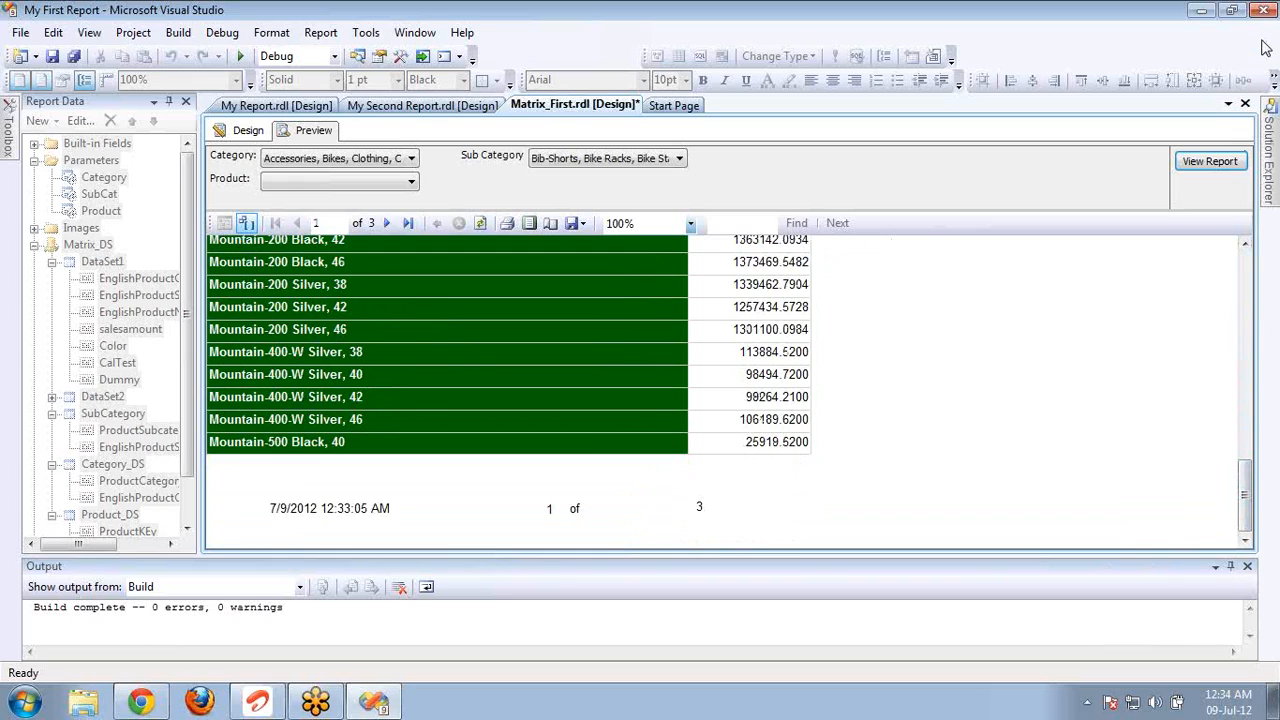
Step: Return to the report design and examine the options offered for removing the page header and page footer
click(250, 134)
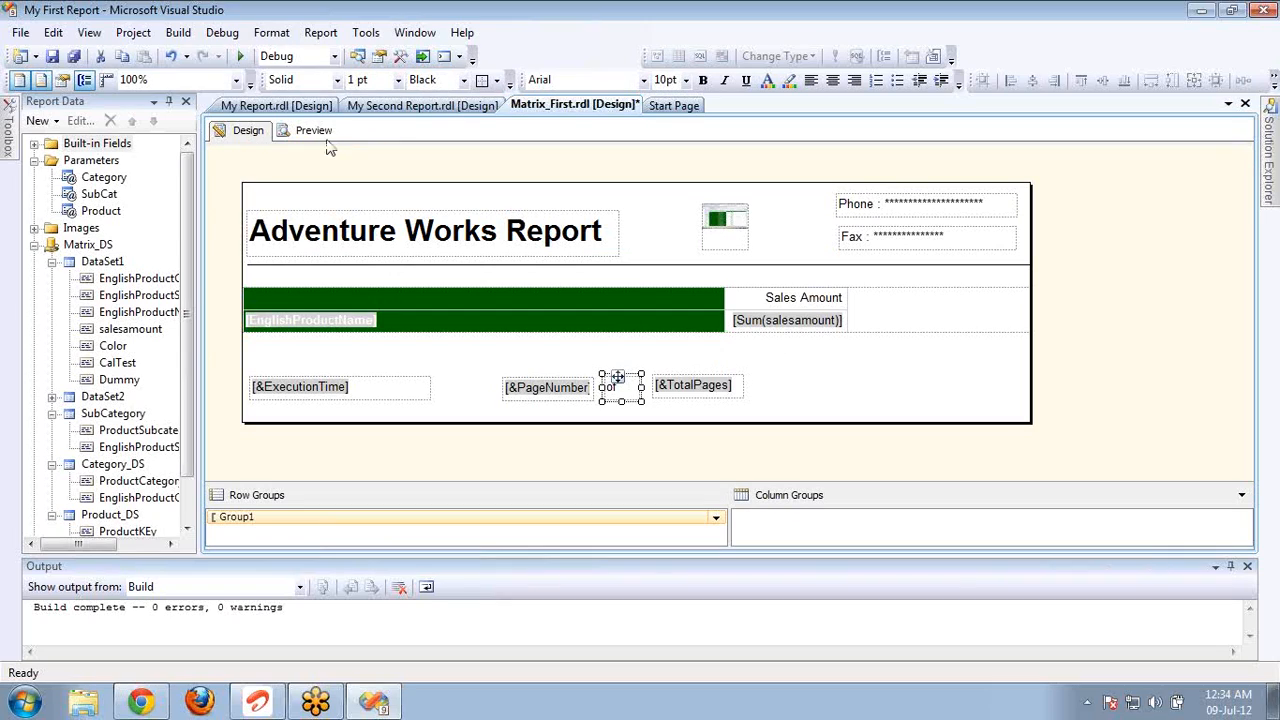
click(813, 452)
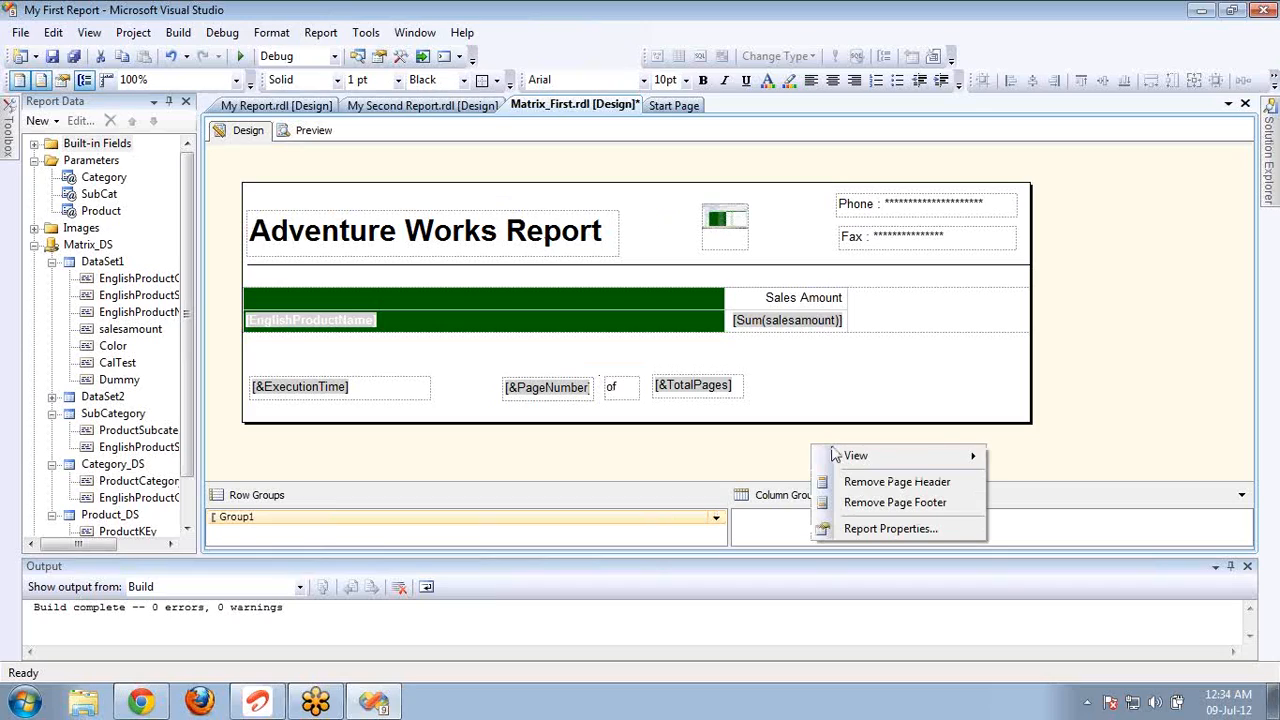
right_click(1103, 349)
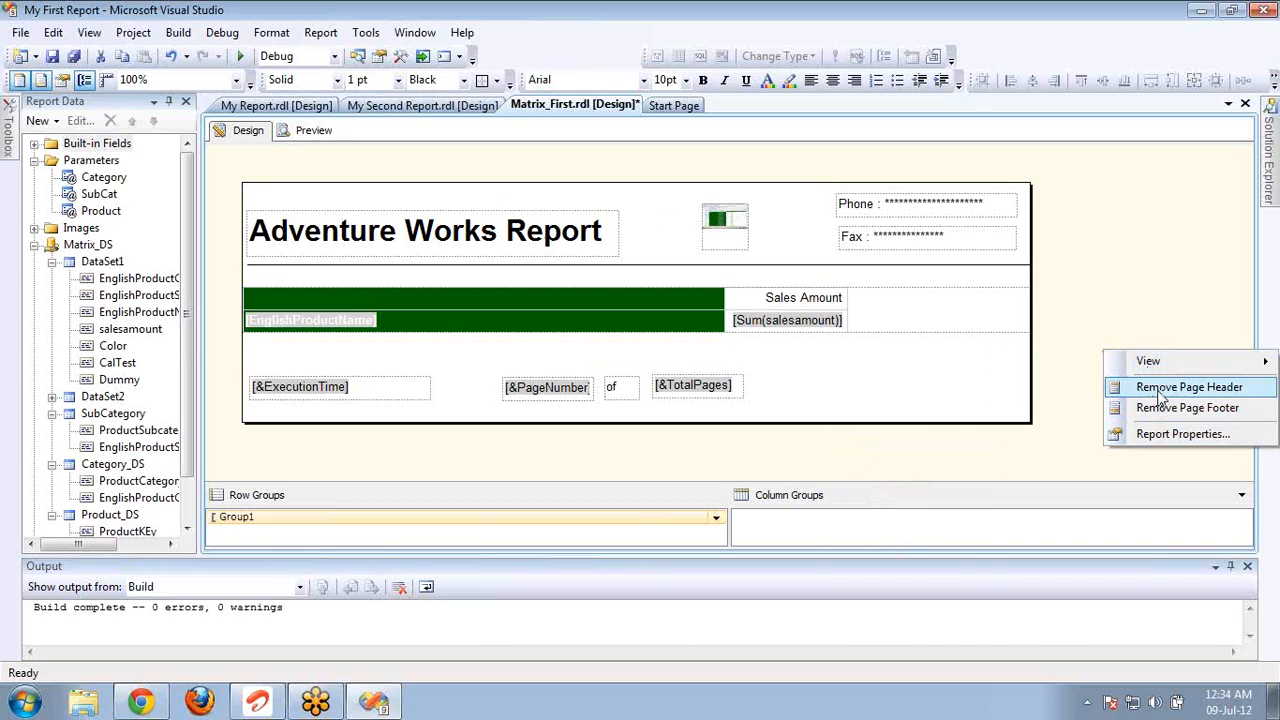
click(1089, 314)
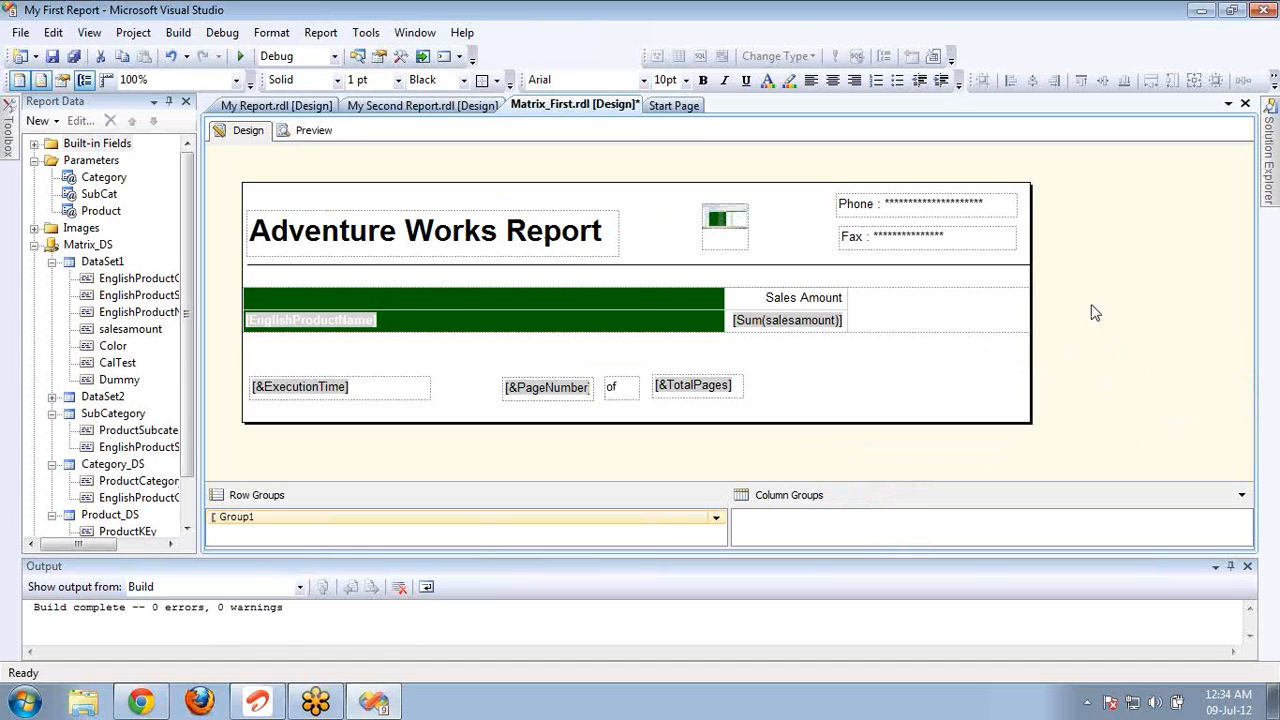
Step: Open the page header's properties and toggle the header display off and on again to examine its print options
right_click(663, 217)
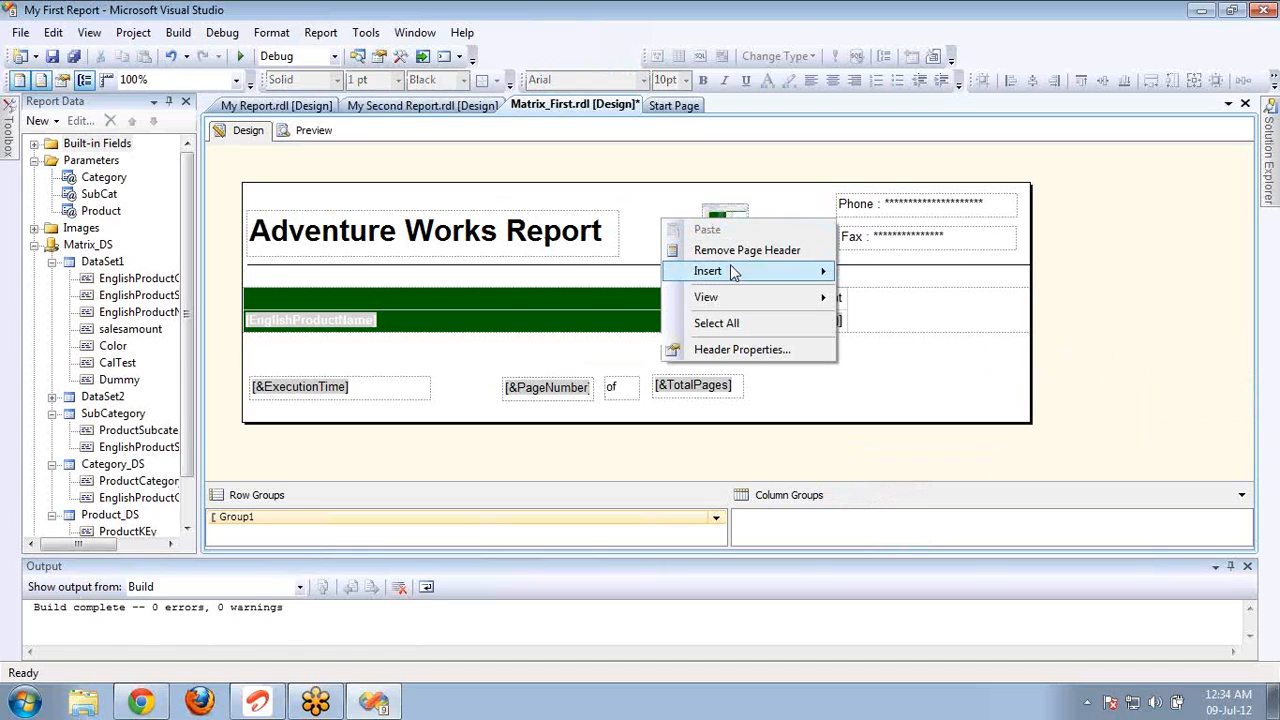
mouse_move(749, 297)
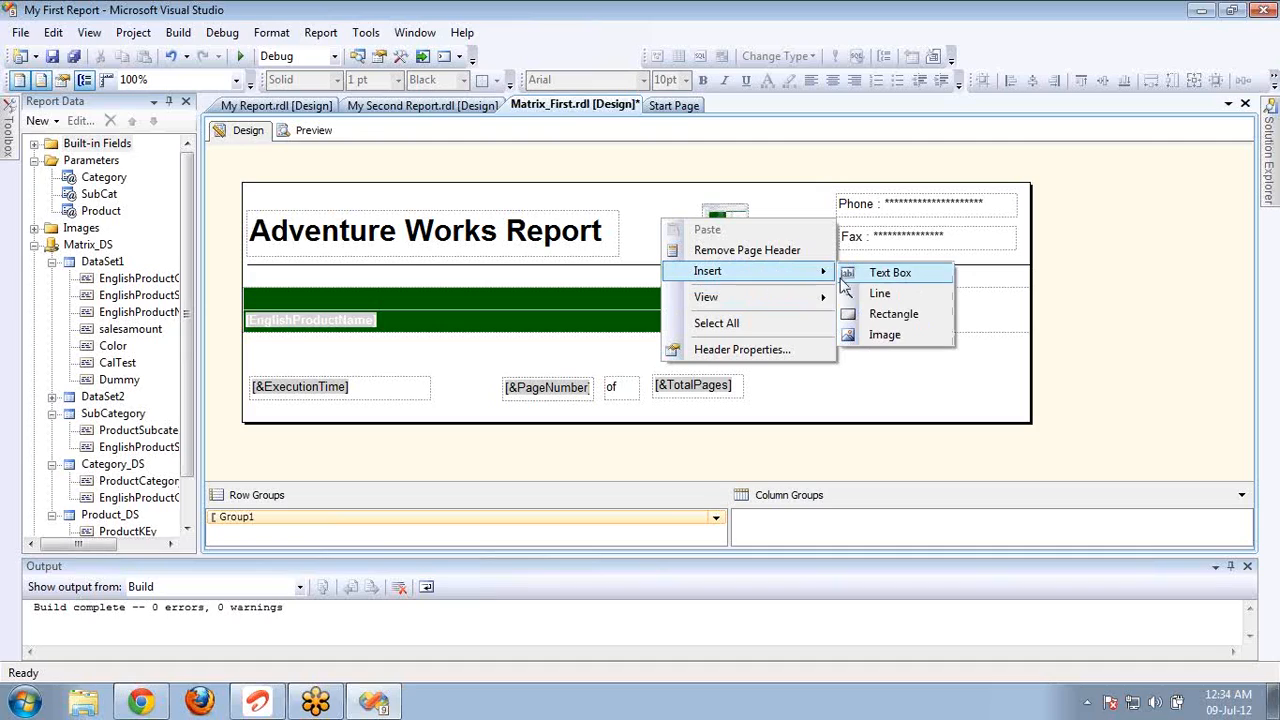
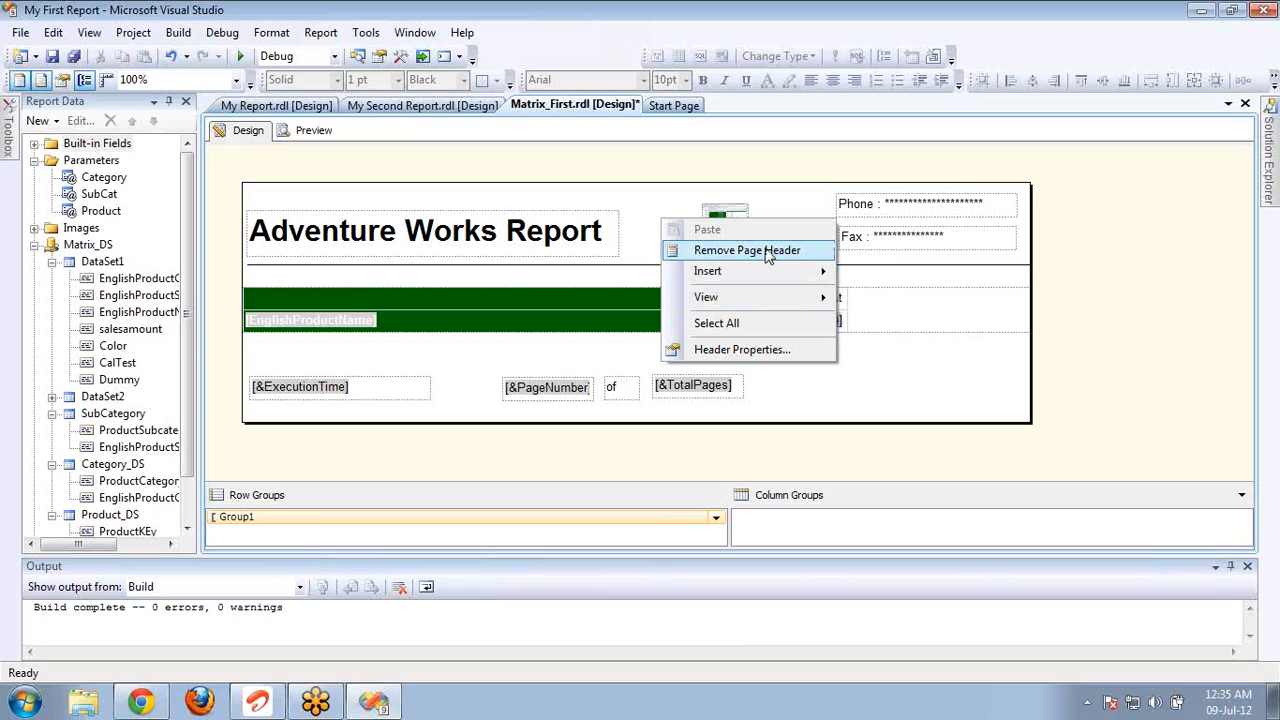
click(768, 350)
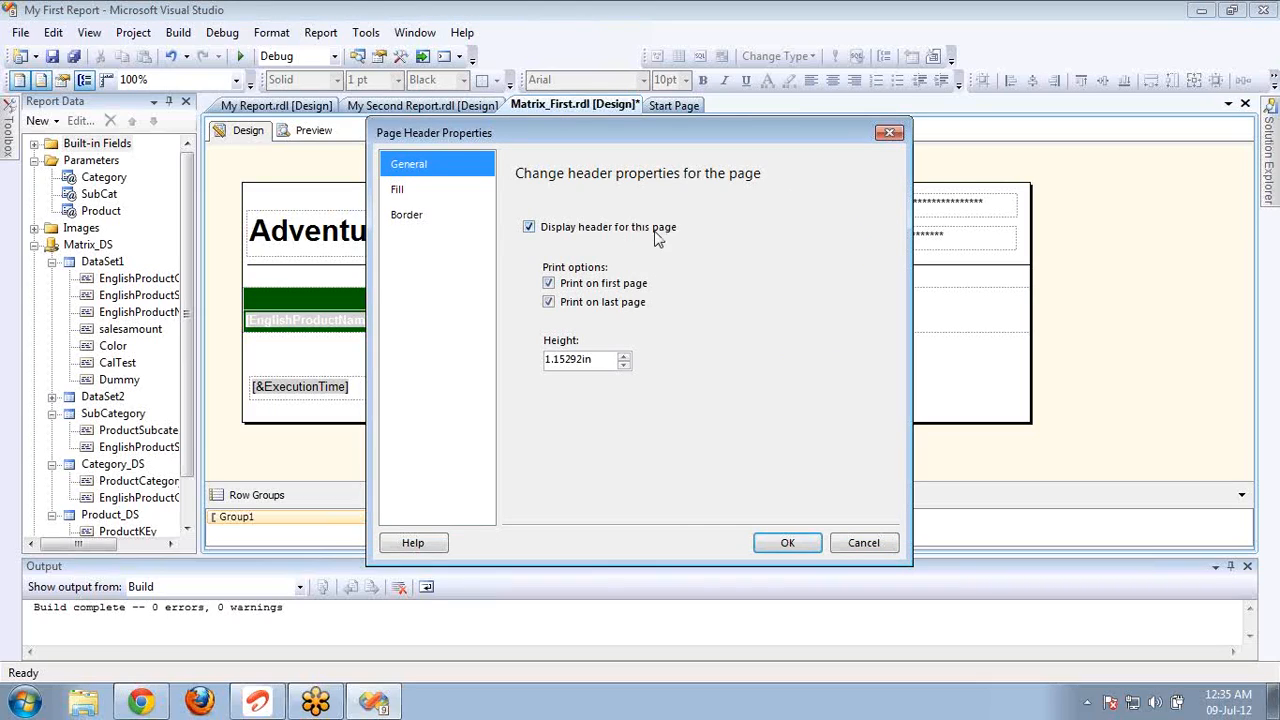
click(571, 237)
click(571, 237)
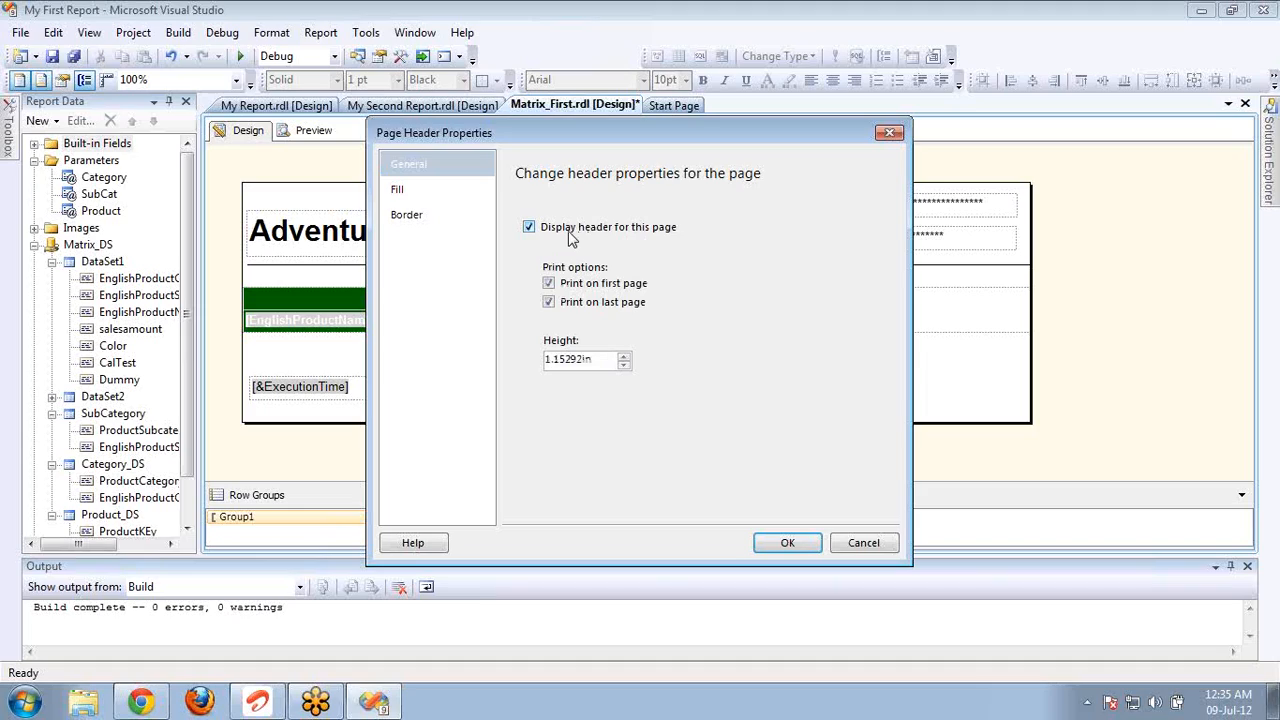
click(571, 237)
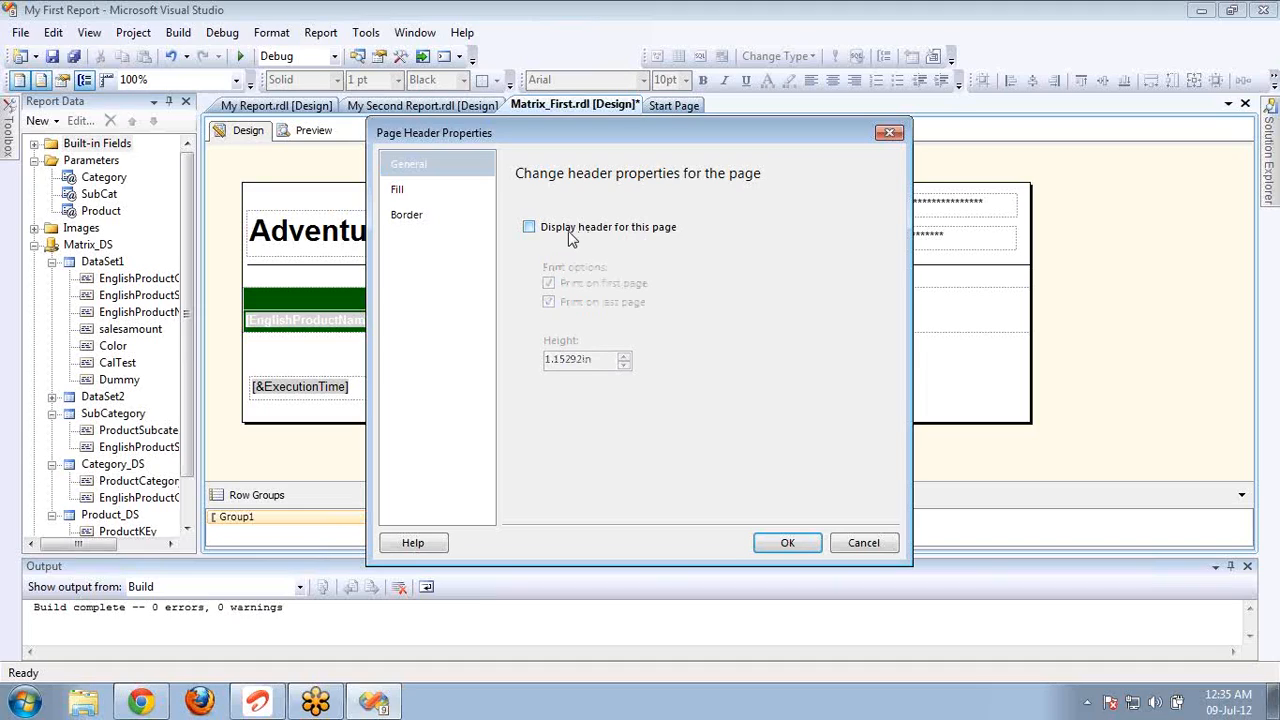
click(571, 237)
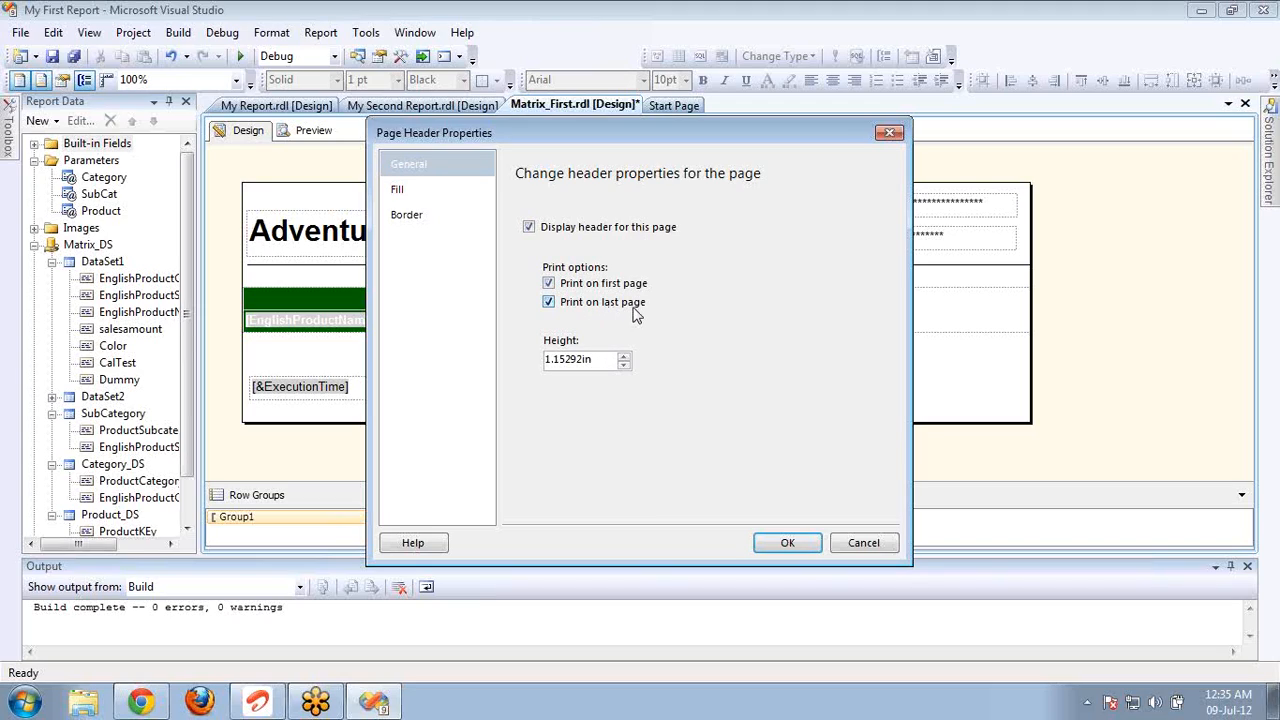
Step: Look through the page header's fill settings and its border style and color choices, and close the properties without applying changes
click(398, 191)
click(404, 214)
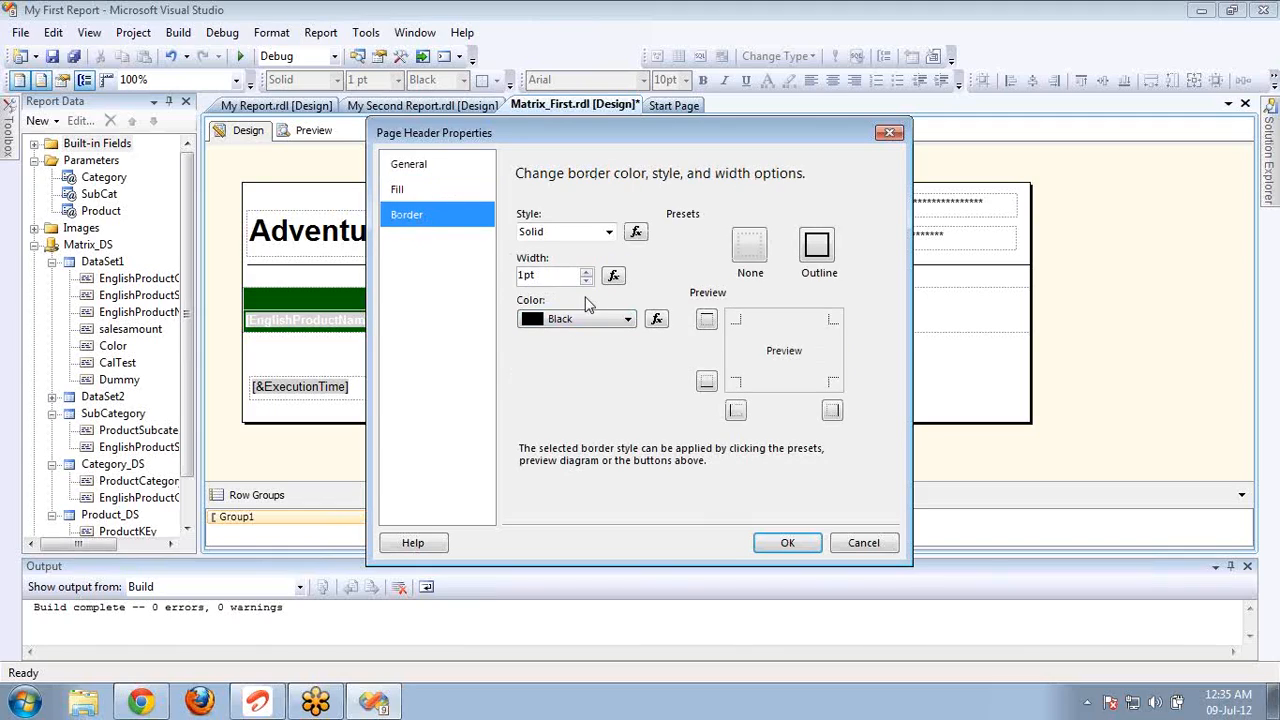
click(608, 232)
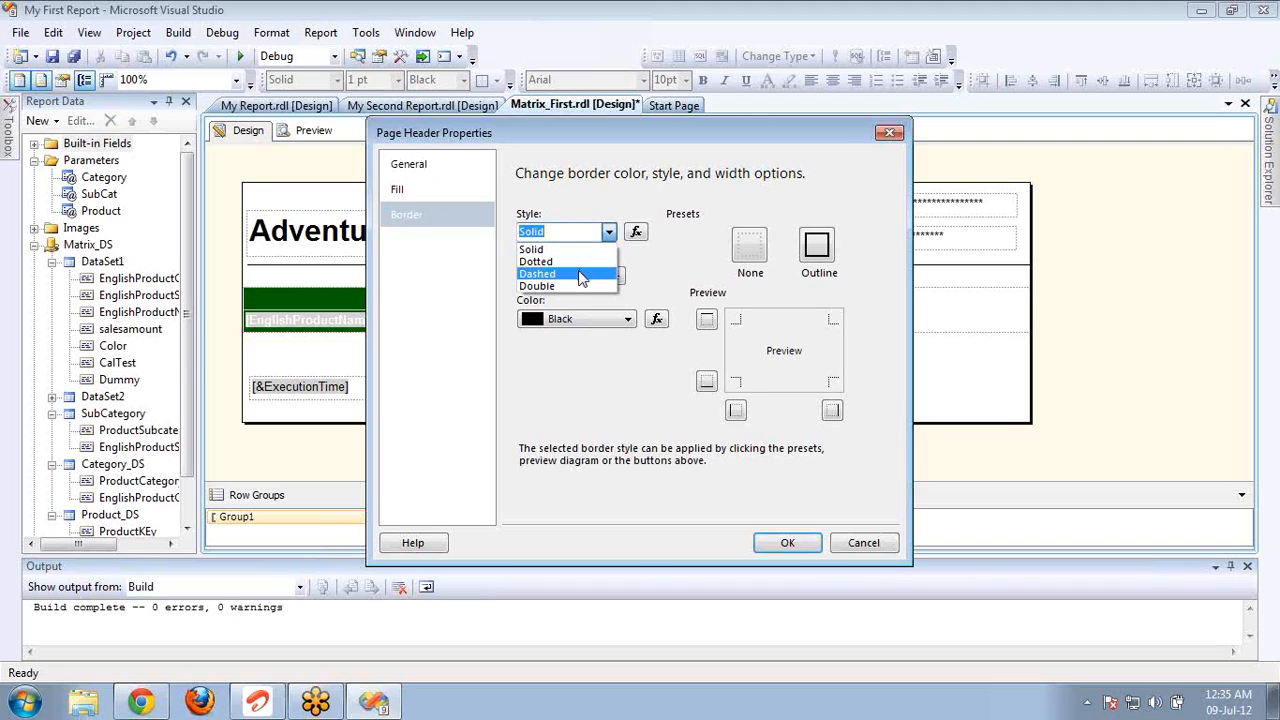
click(647, 255)
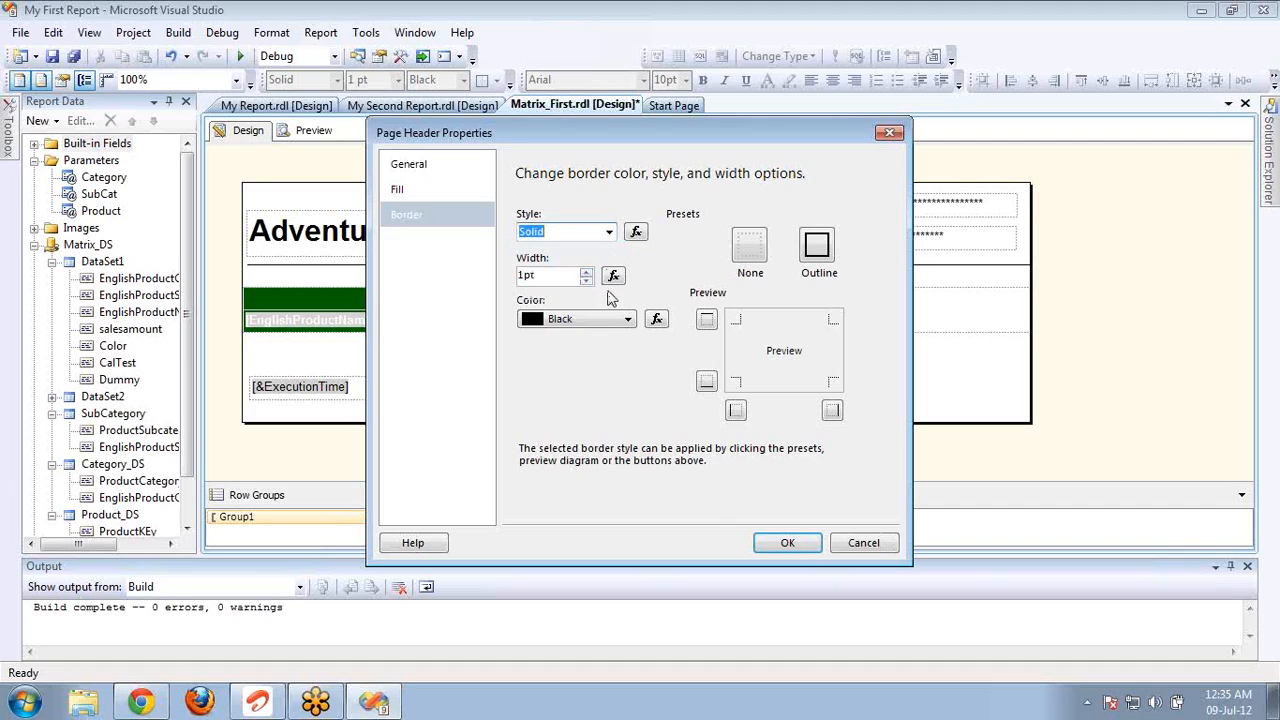
click(628, 319)
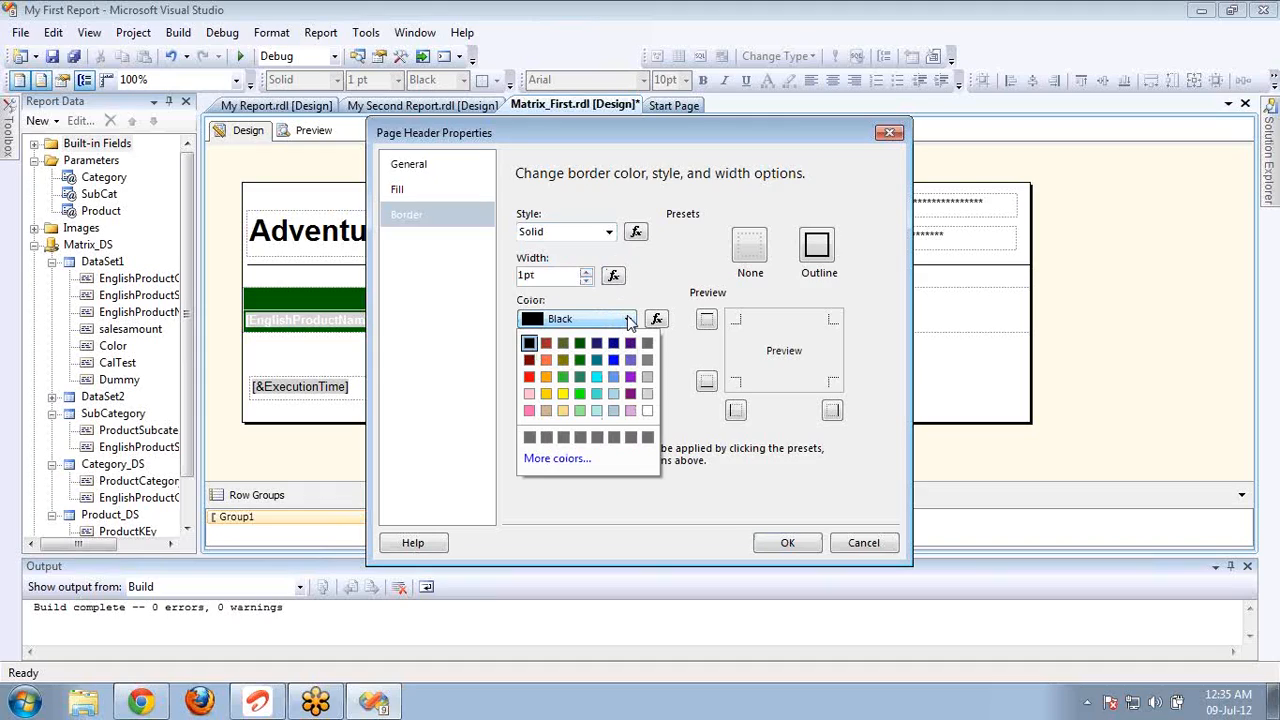
click(699, 247)
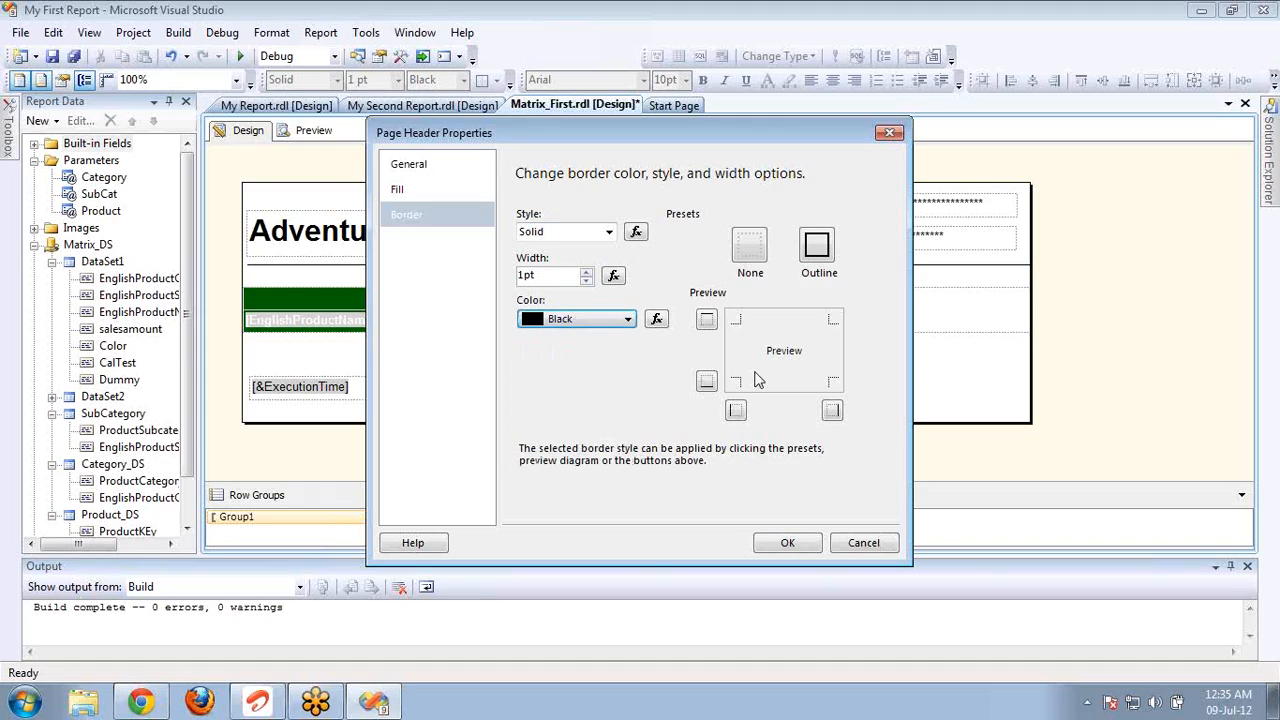
click(852, 545)
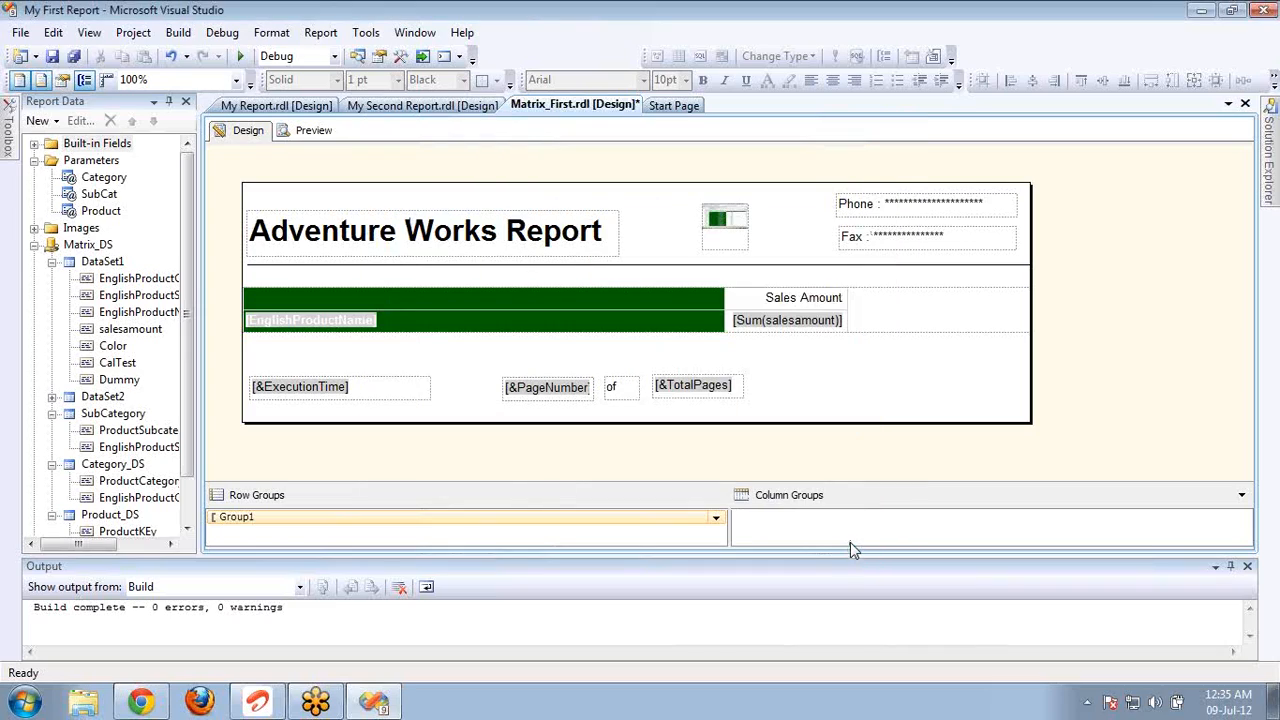
Step: Remove the page header and the page footer from the Matrix_First report
right_click(790, 453)
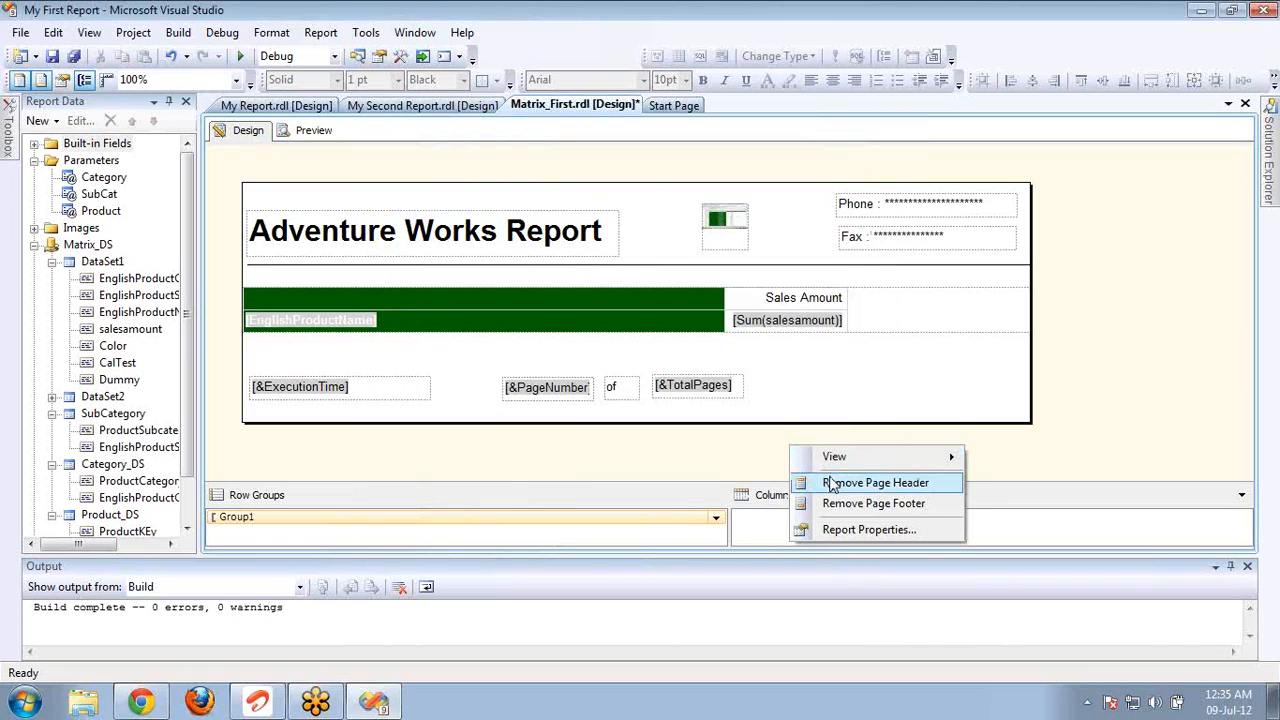
click(830, 481)
right_click(779, 406)
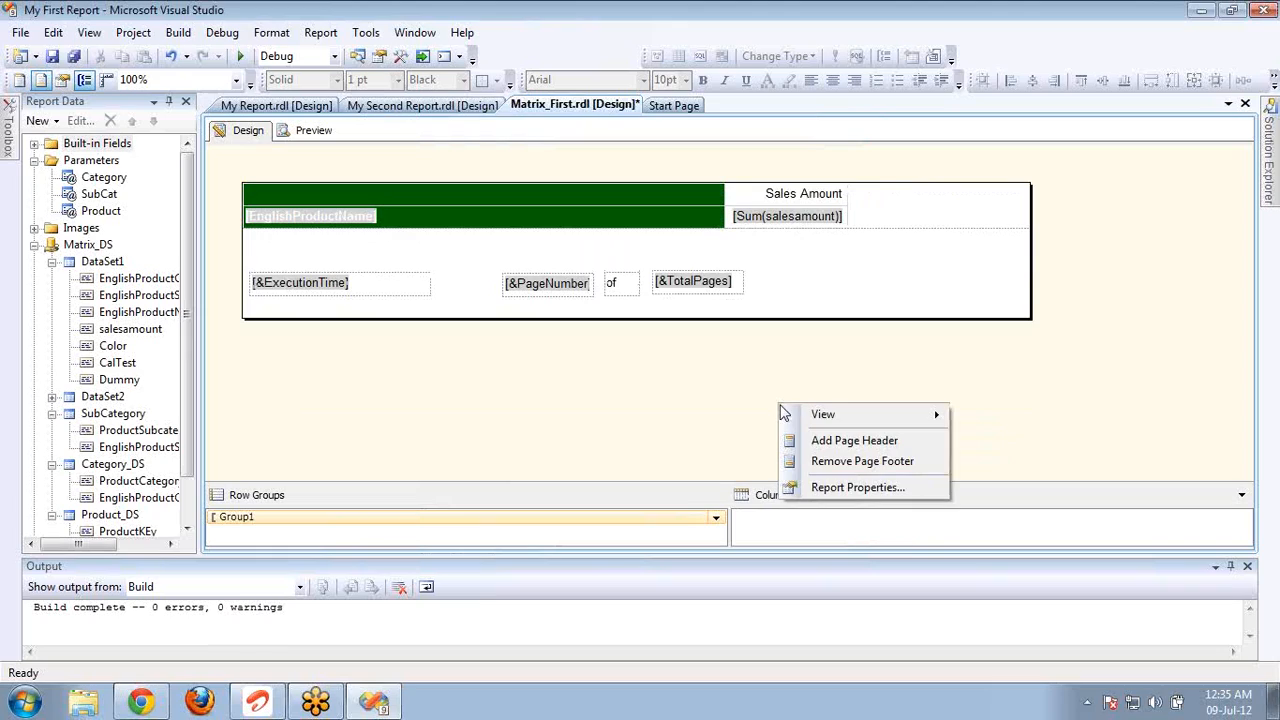
click(833, 463)
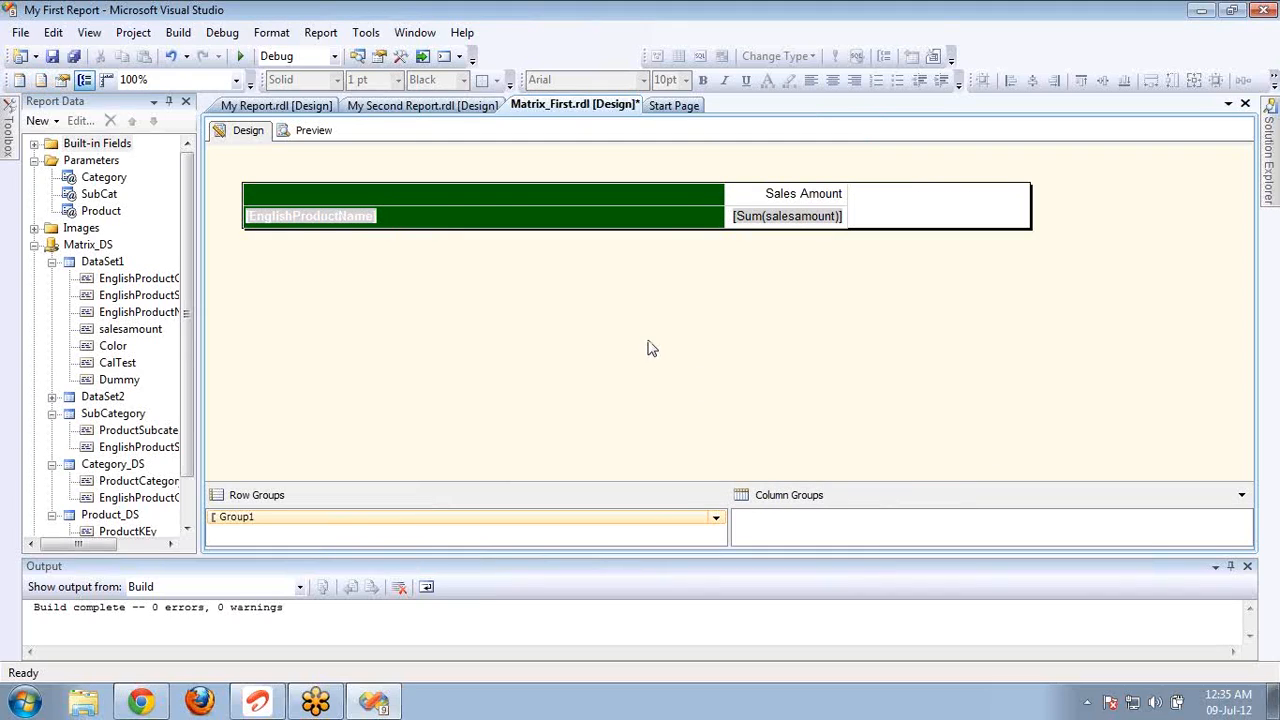
Step: Delete the existing Sales Amount table from the report body and insert a new empty matrix in its place
click(897, 220)
key(Delete)
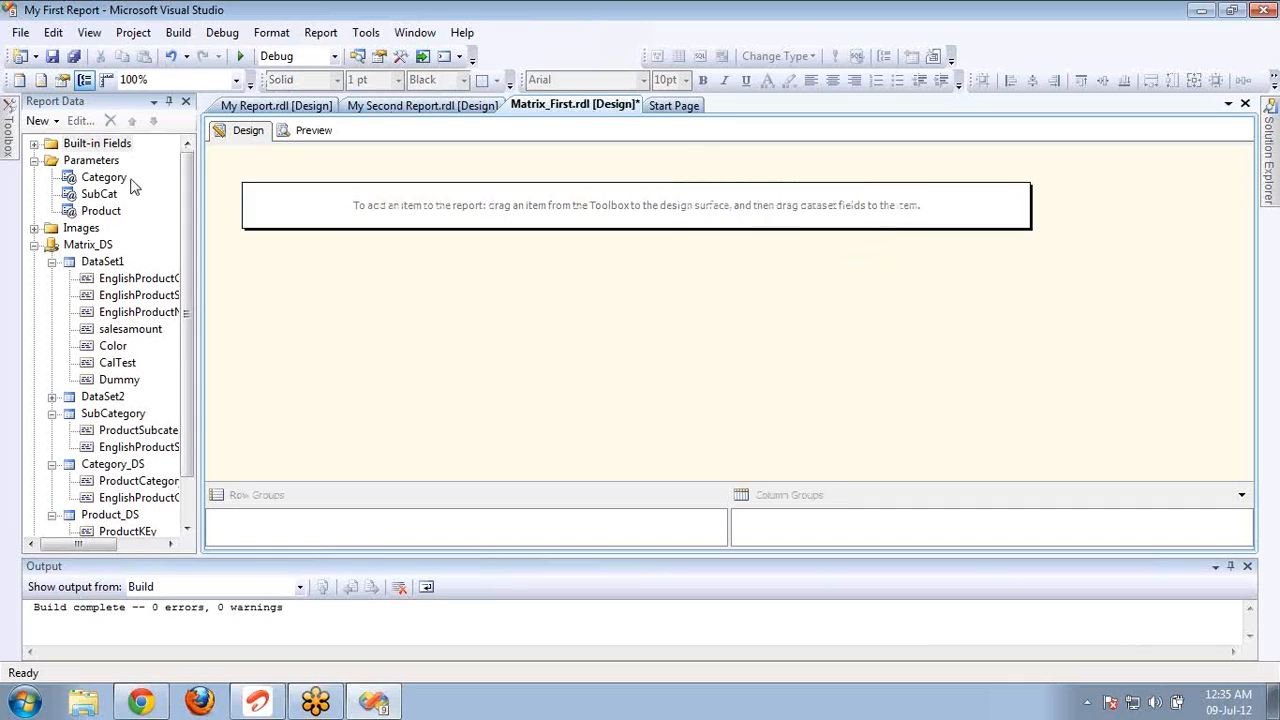
click(9, 132)
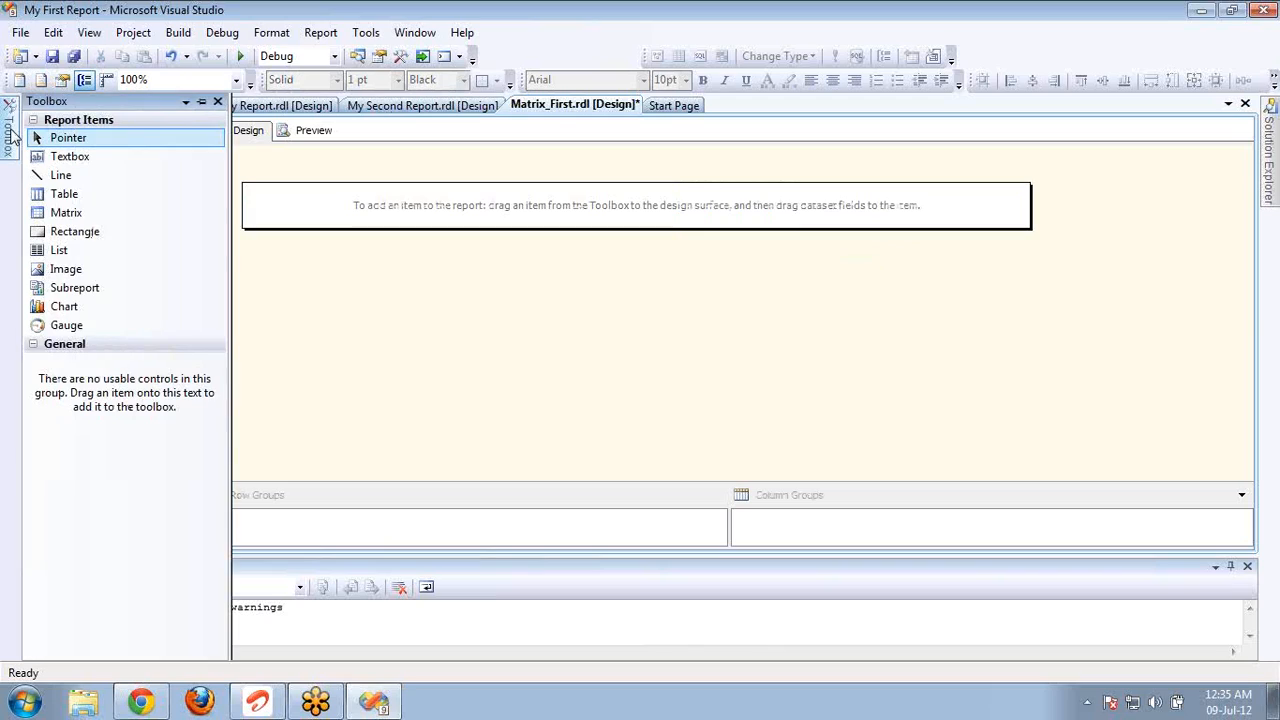
click(77, 214)
drag(77, 214, 397, 208)
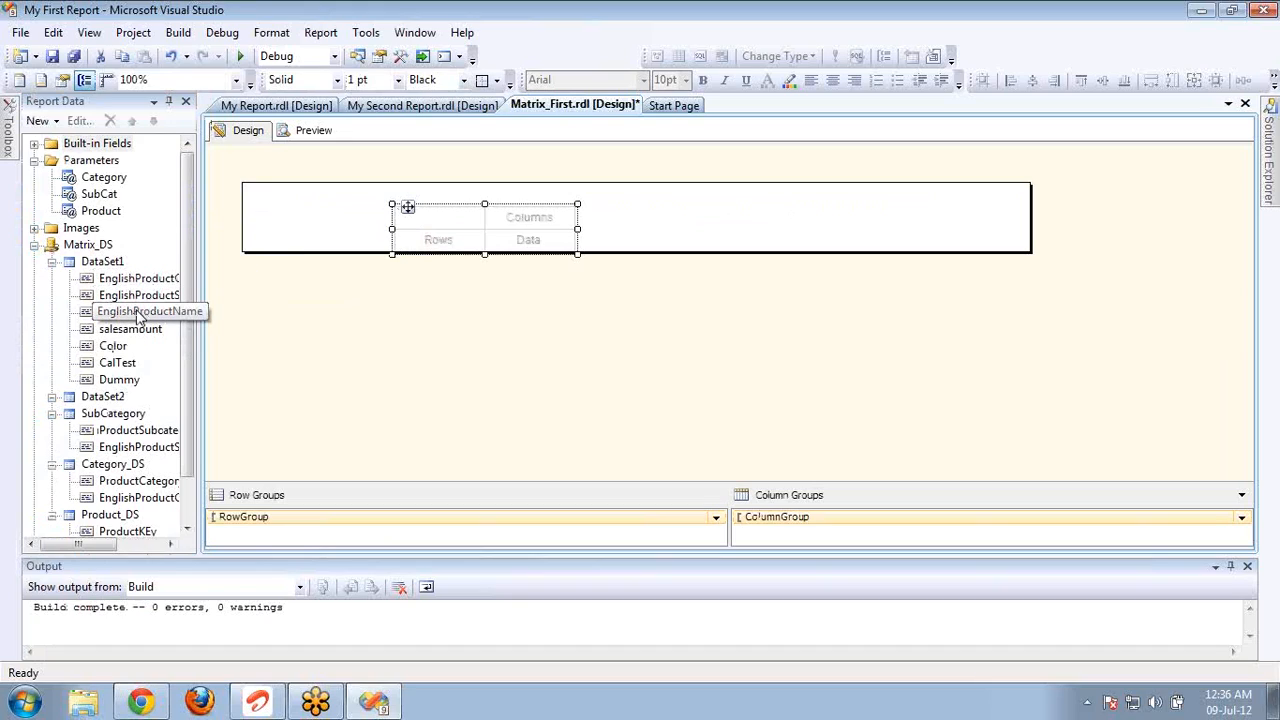
Step: Examine the datasets and fields offered for the matrix's row cell under Matrix_DS, including Product_DS and DataSet1, and under DataSource1
click(476, 240)
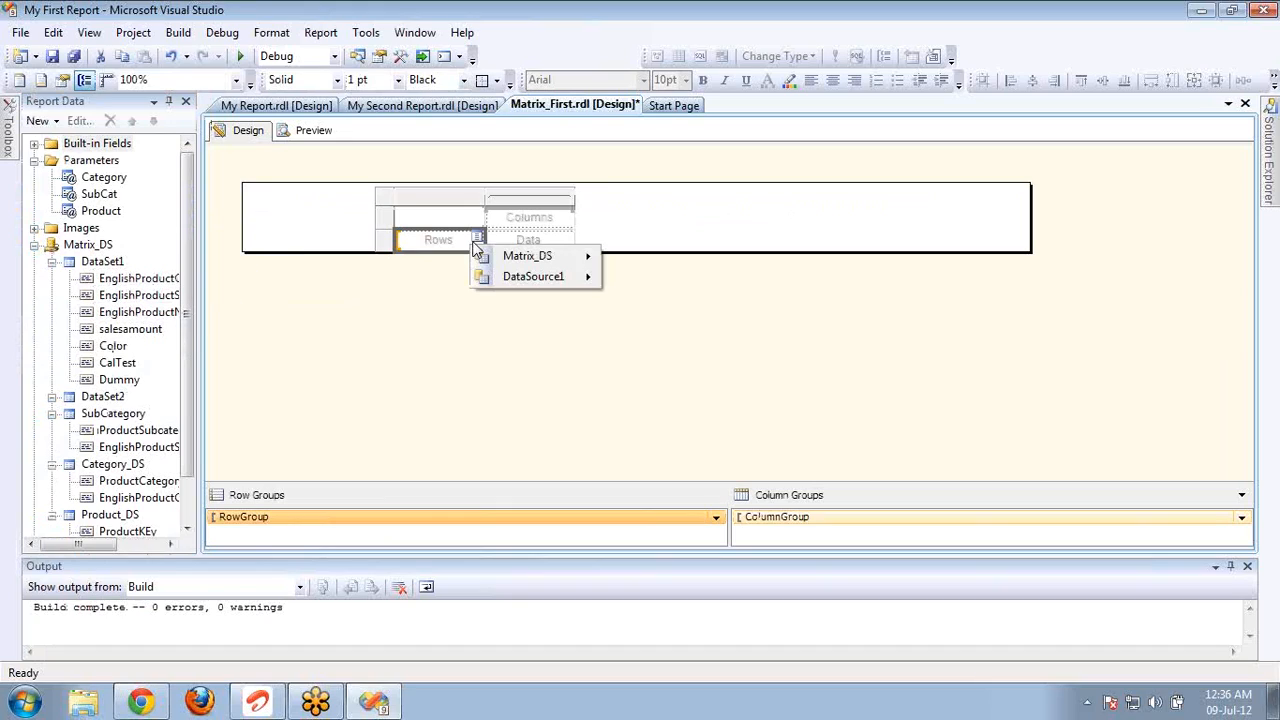
mouse_move(512, 260)
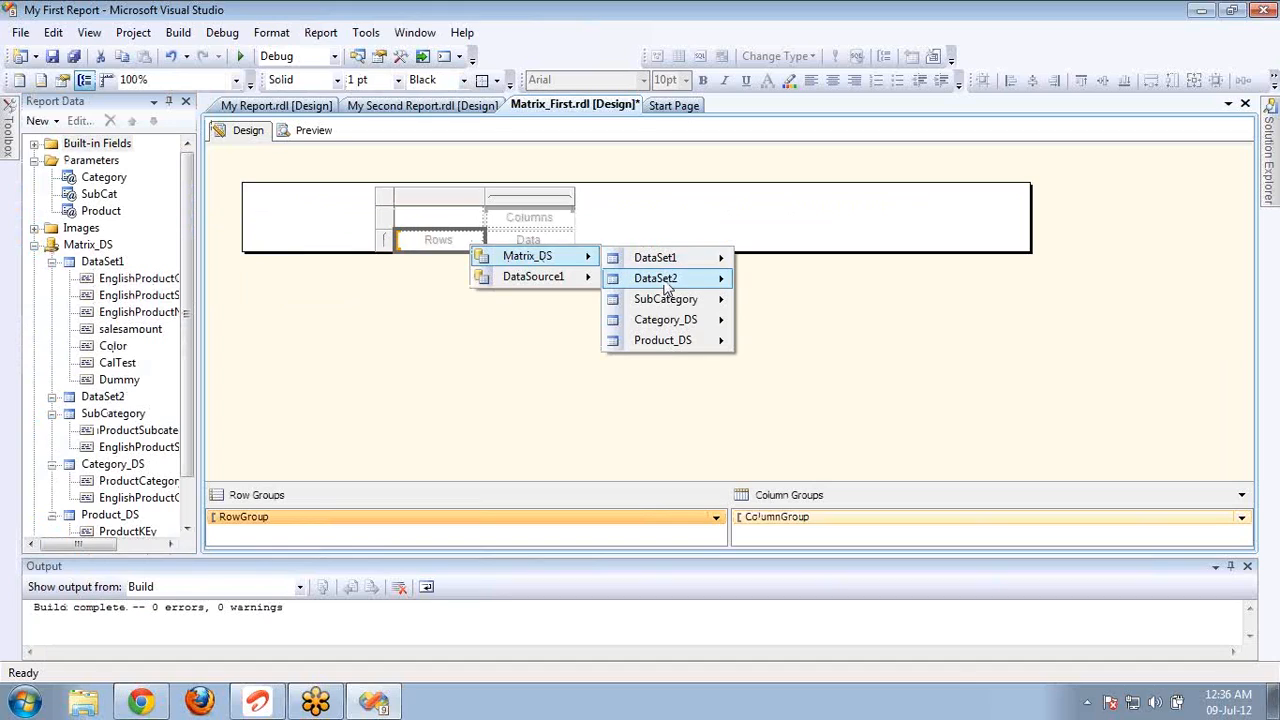
mouse_move(679, 346)
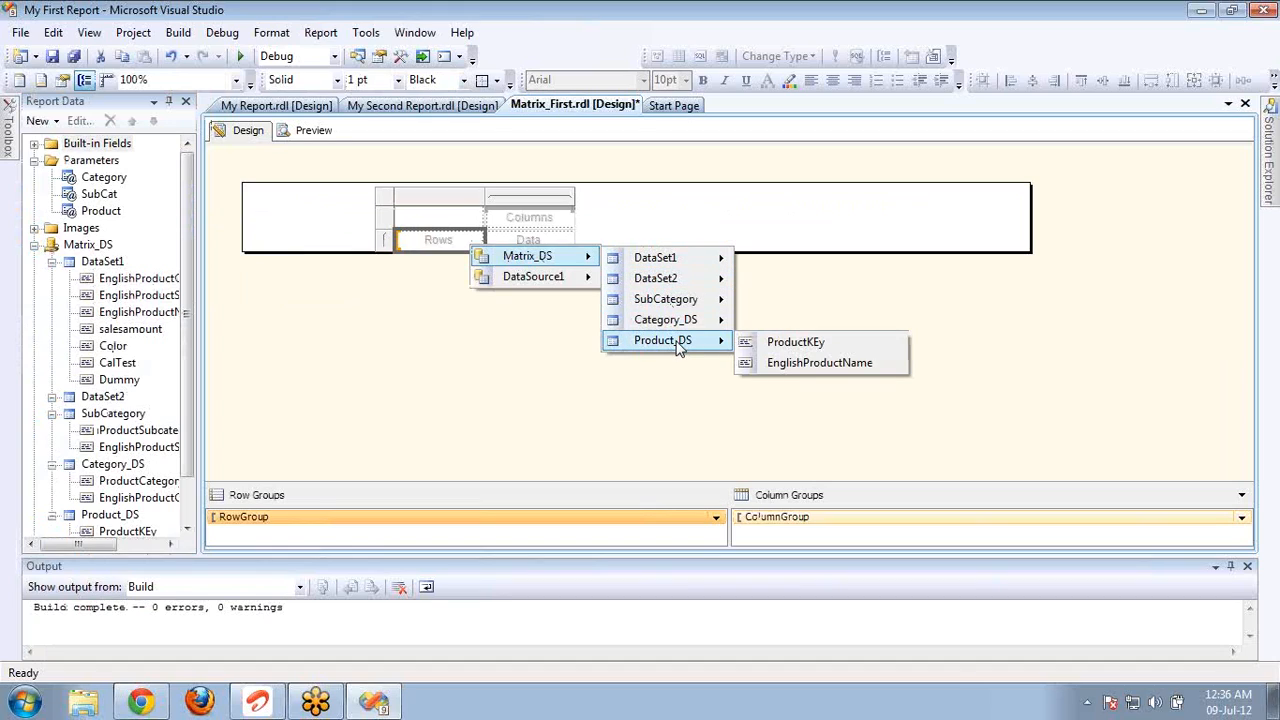
mouse_move(655, 258)
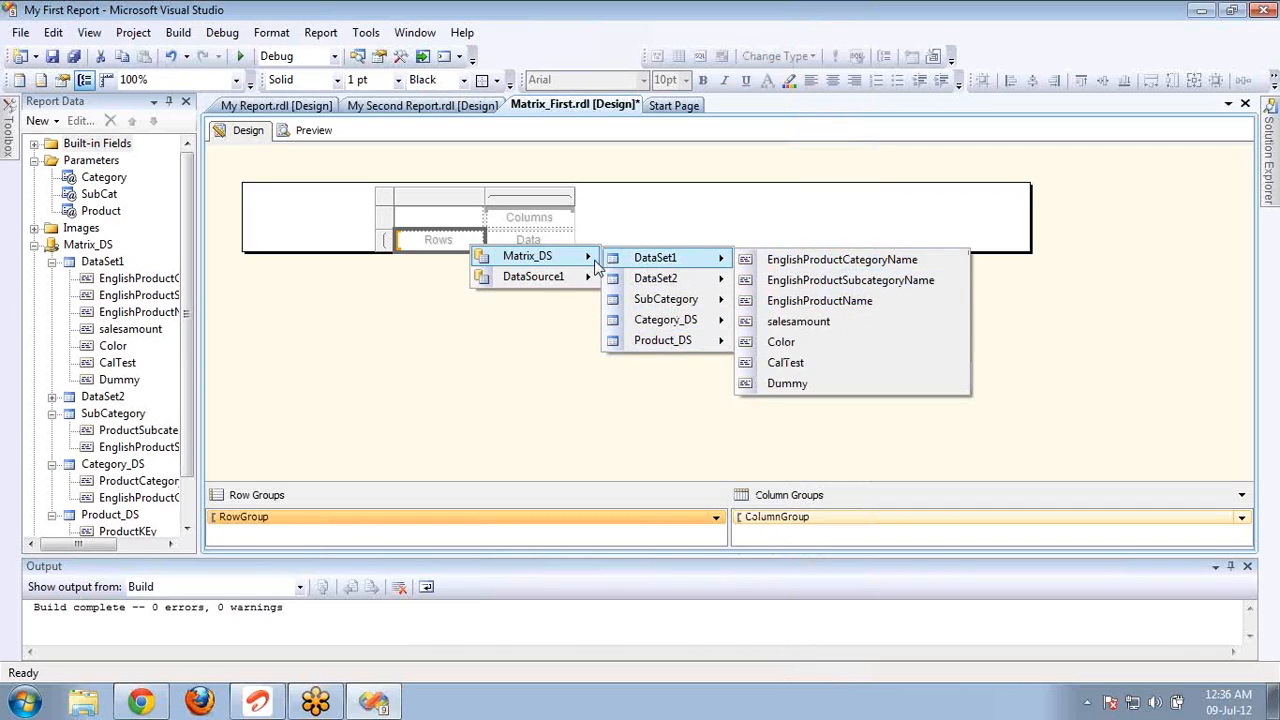
click(470, 300)
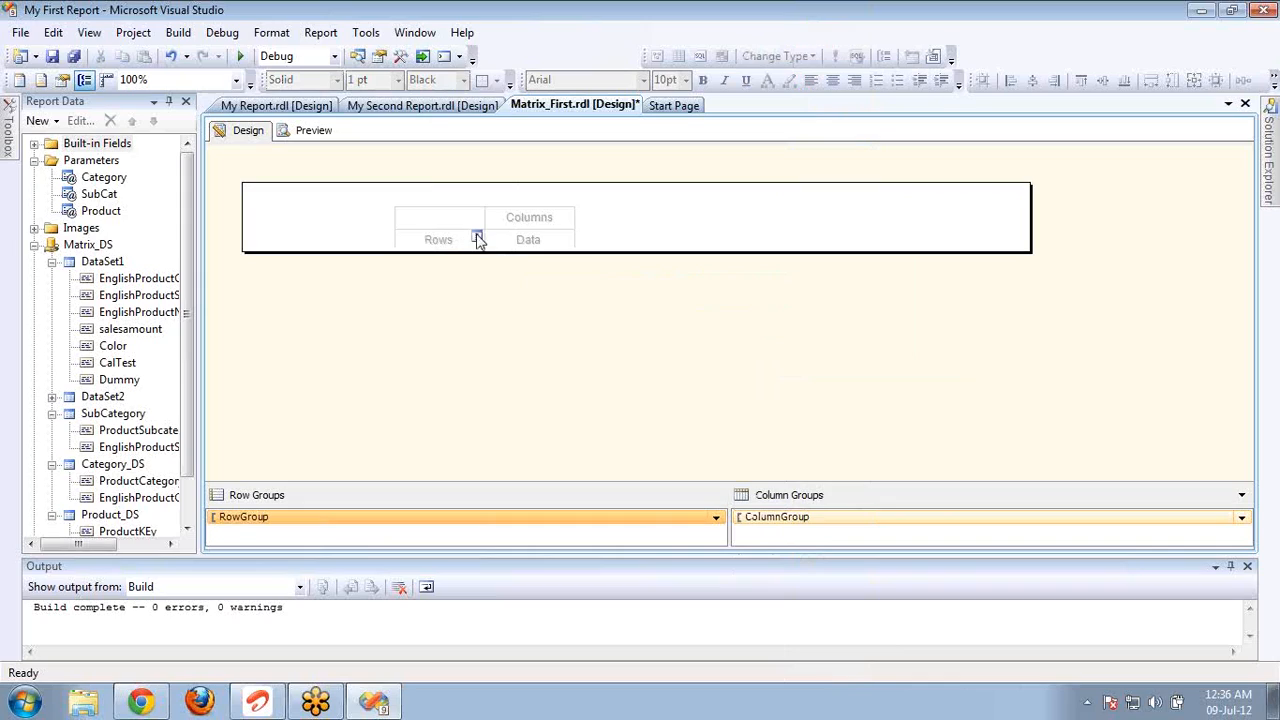
click(478, 240)
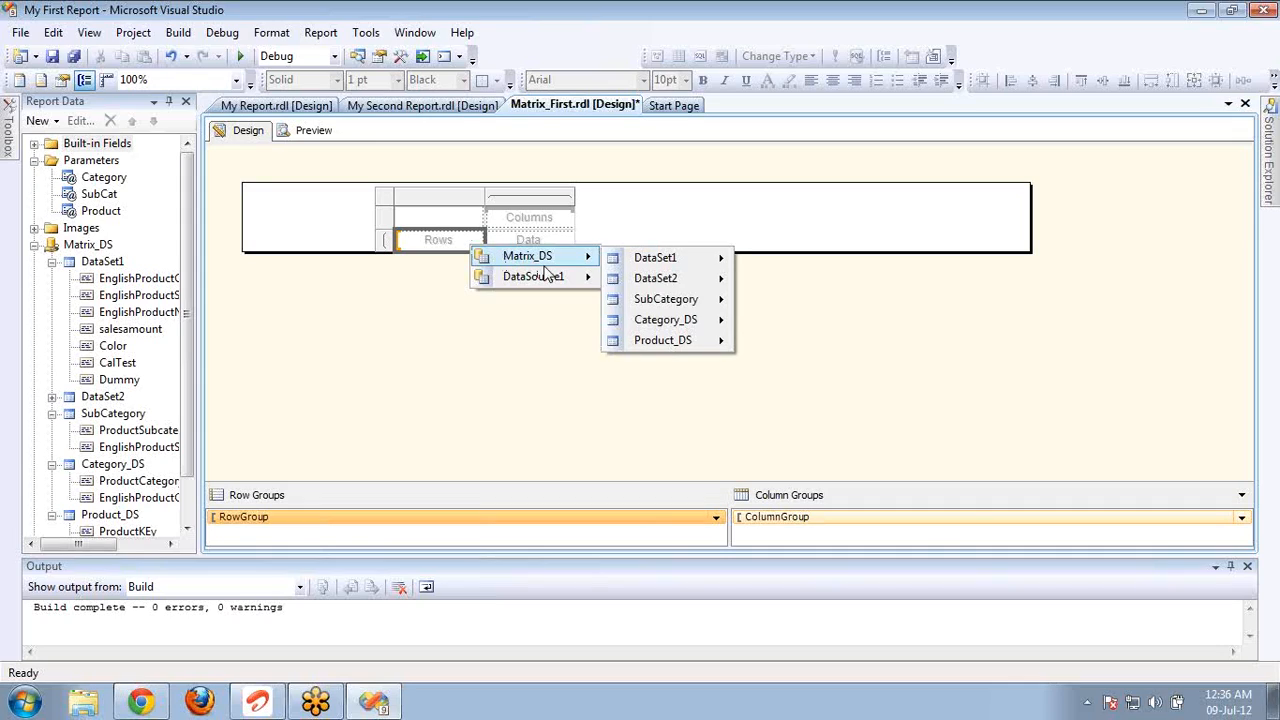
mouse_move(548, 280)
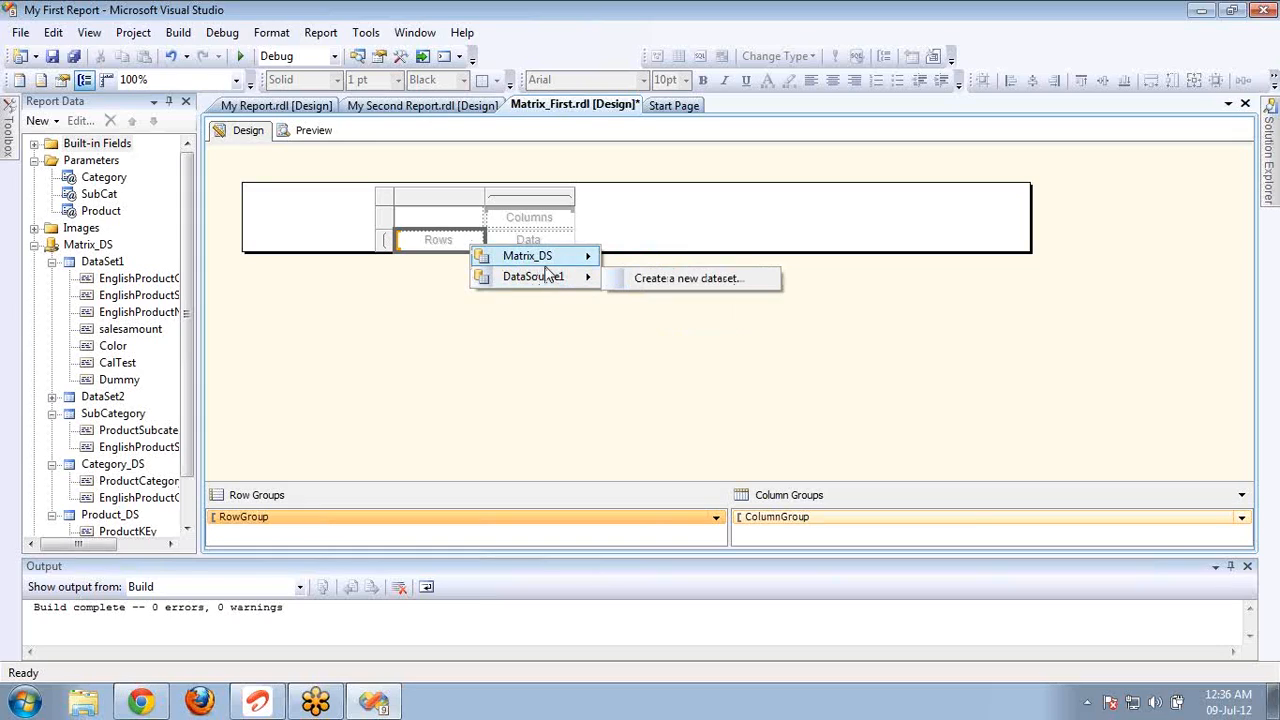
Step: Check DataSource1 against Matrix_DS in the report data, and collapse the field lists of all datasets under Matrix_DS
click(34, 245)
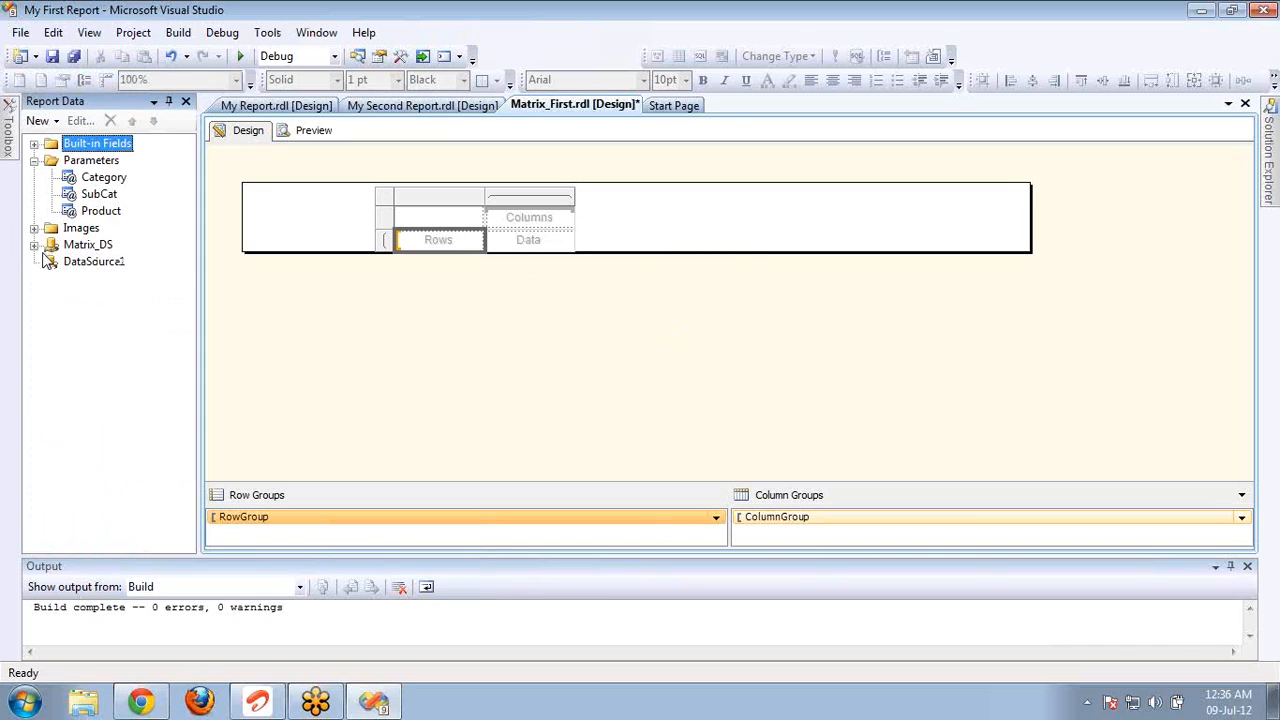
click(80, 265)
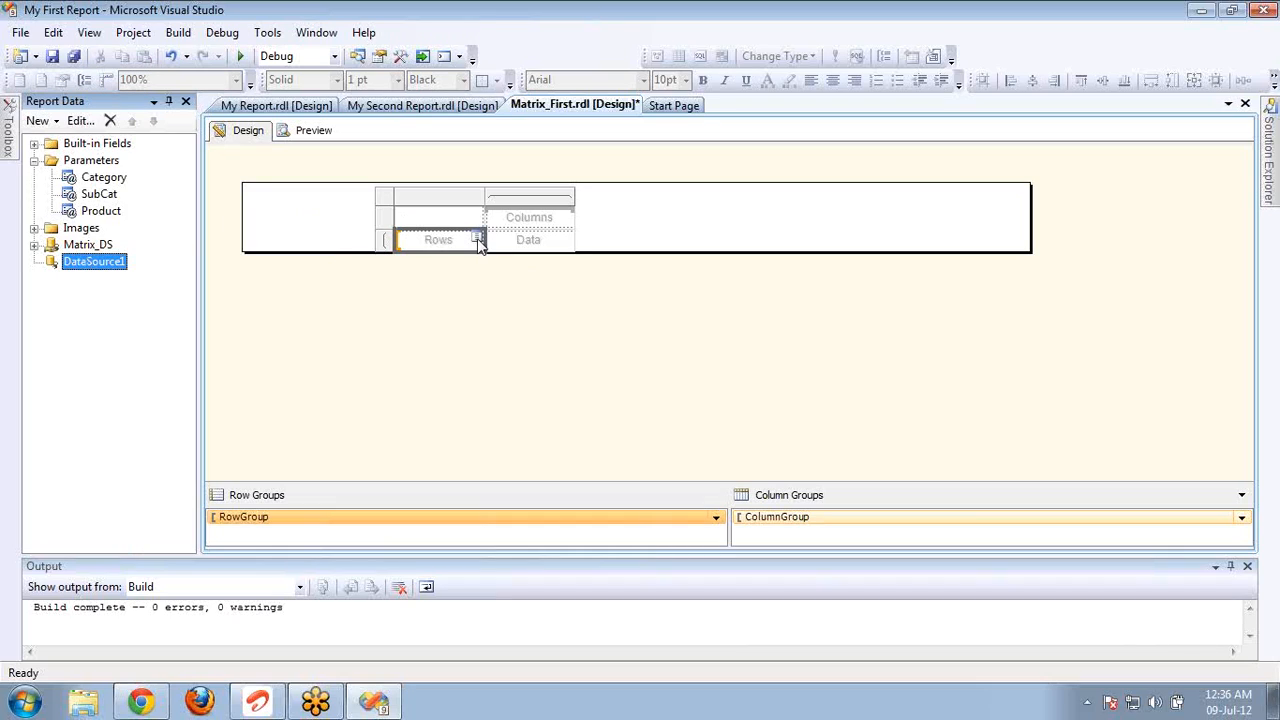
click(1264, 40)
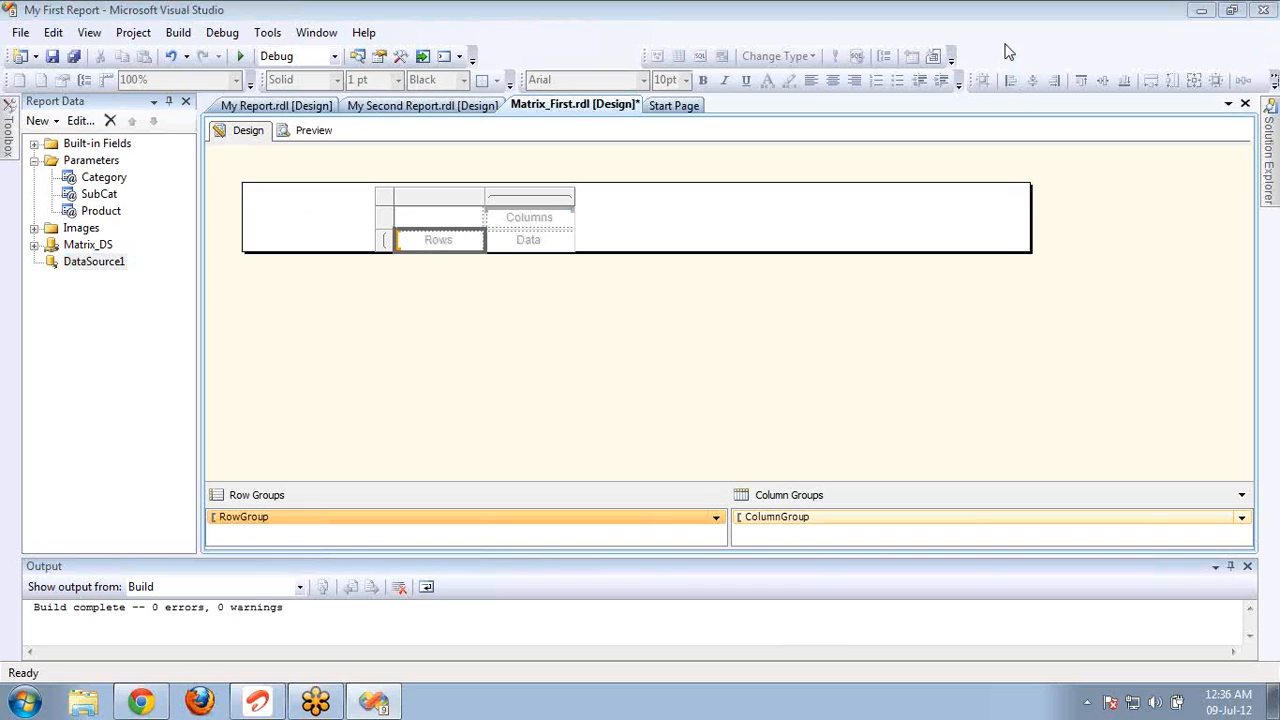
click(36, 246)
click(52, 228)
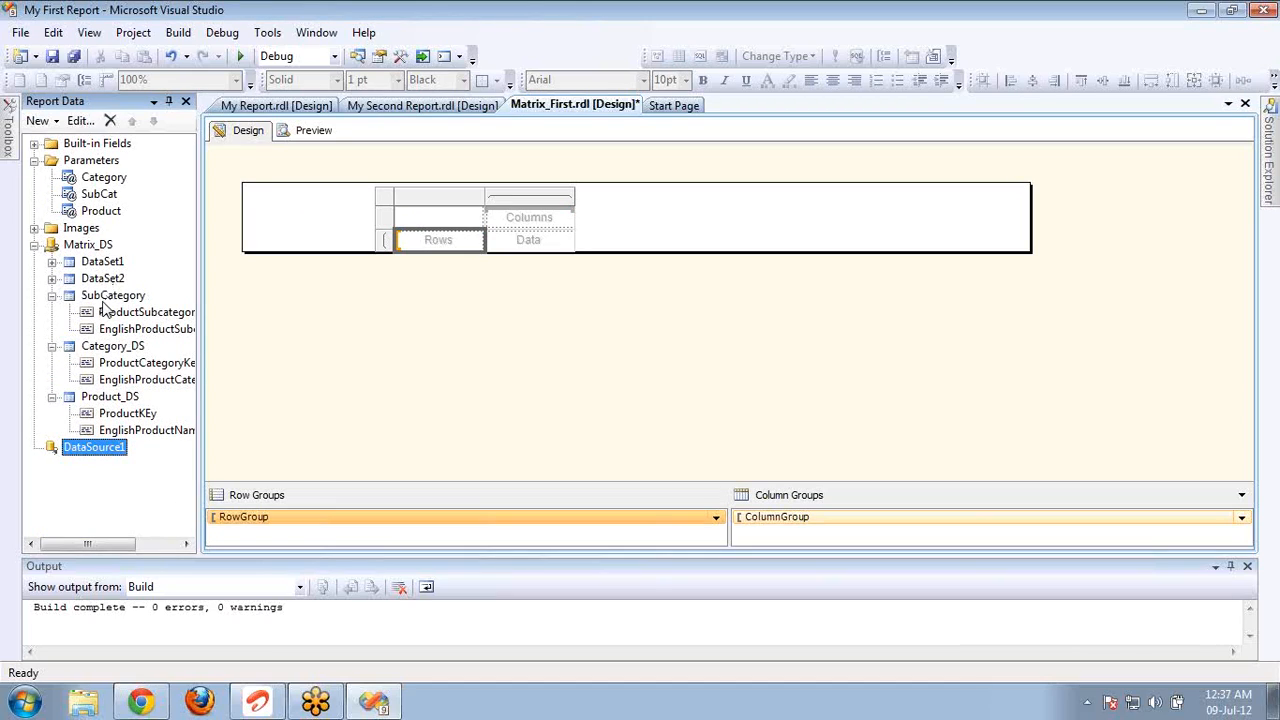
click(52, 296)
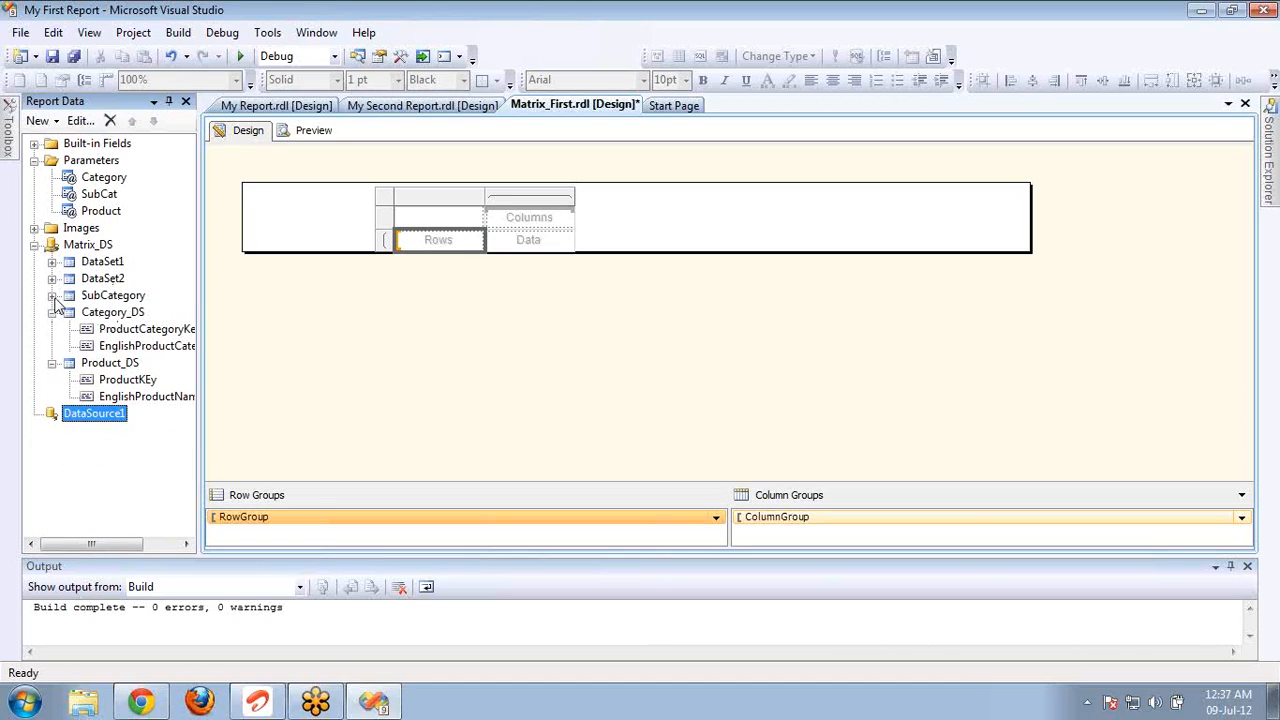
click(52, 313)
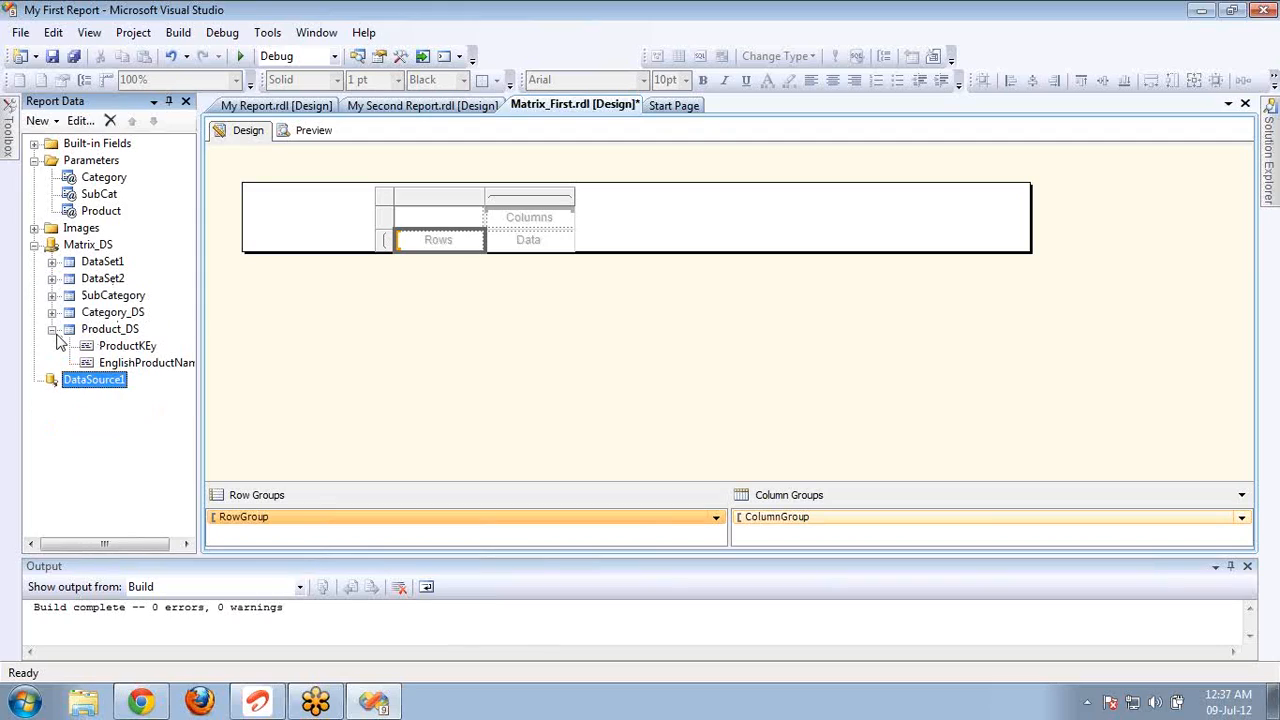
click(52, 330)
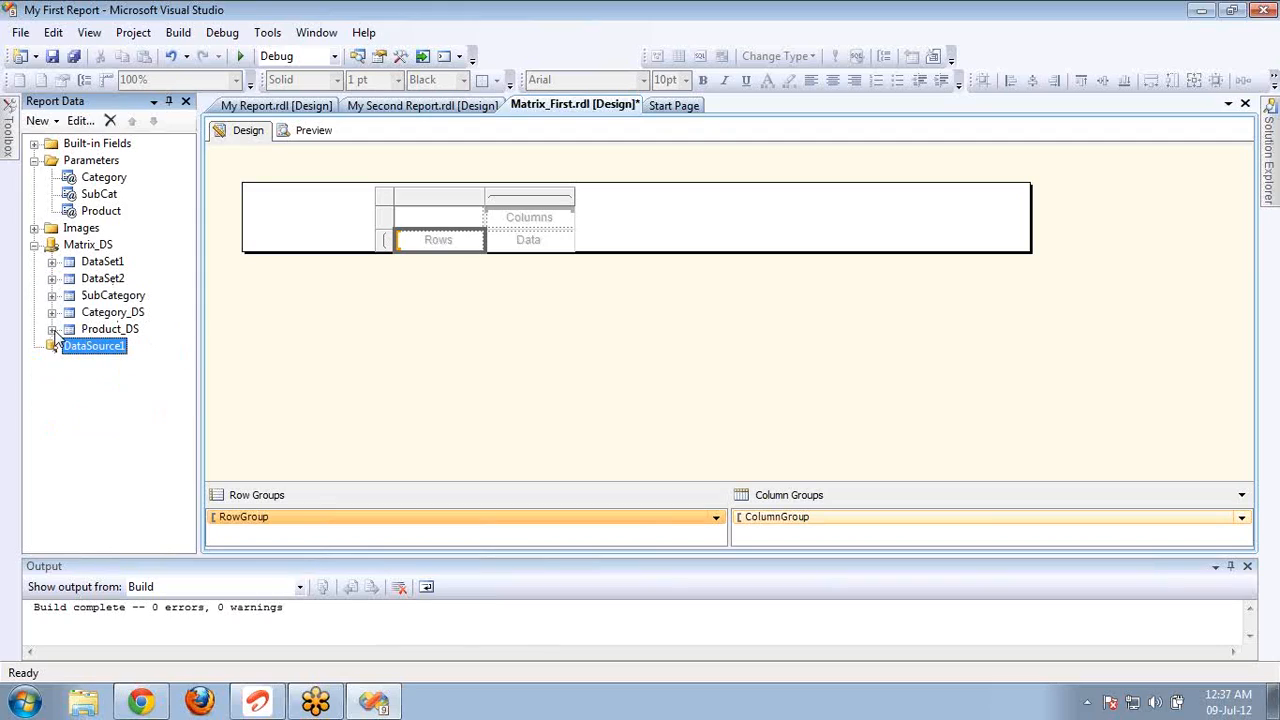
Step: Assign EnglishProductName from DataSet1 under Matrix_DS to the matrix's row cell and widen its column to fit the field name
click(479, 239)
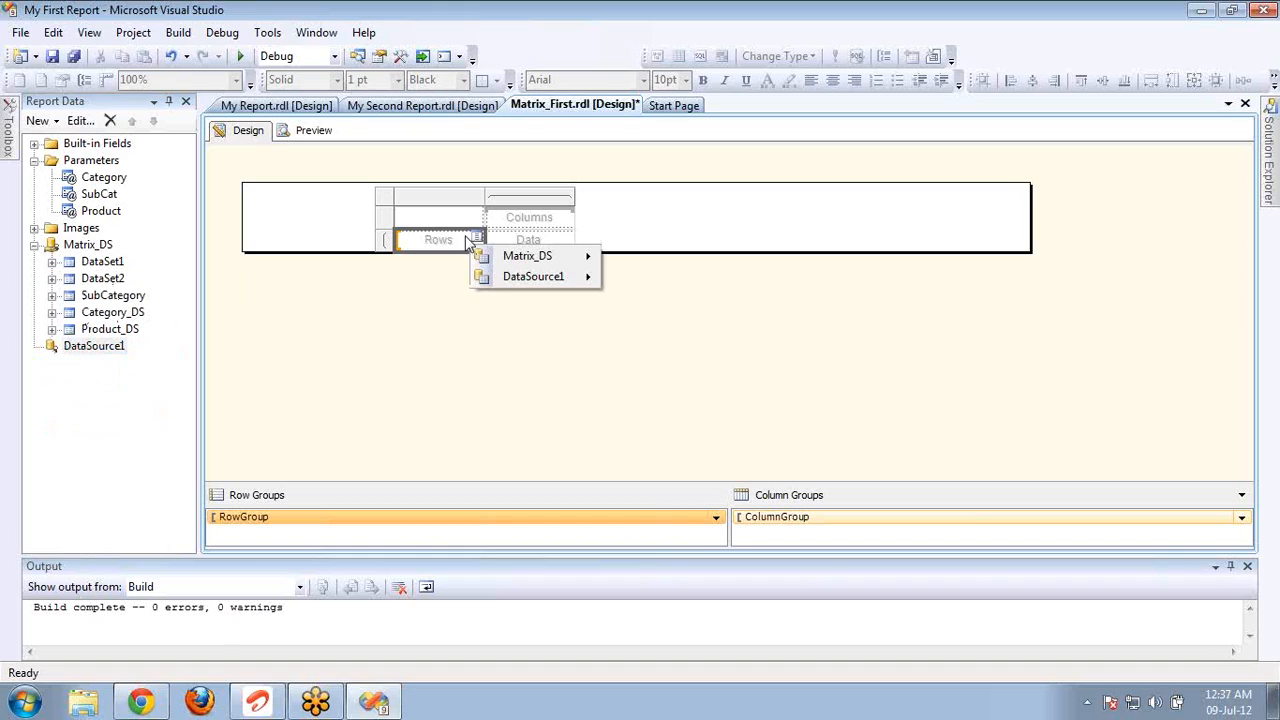
mouse_move(533, 260)
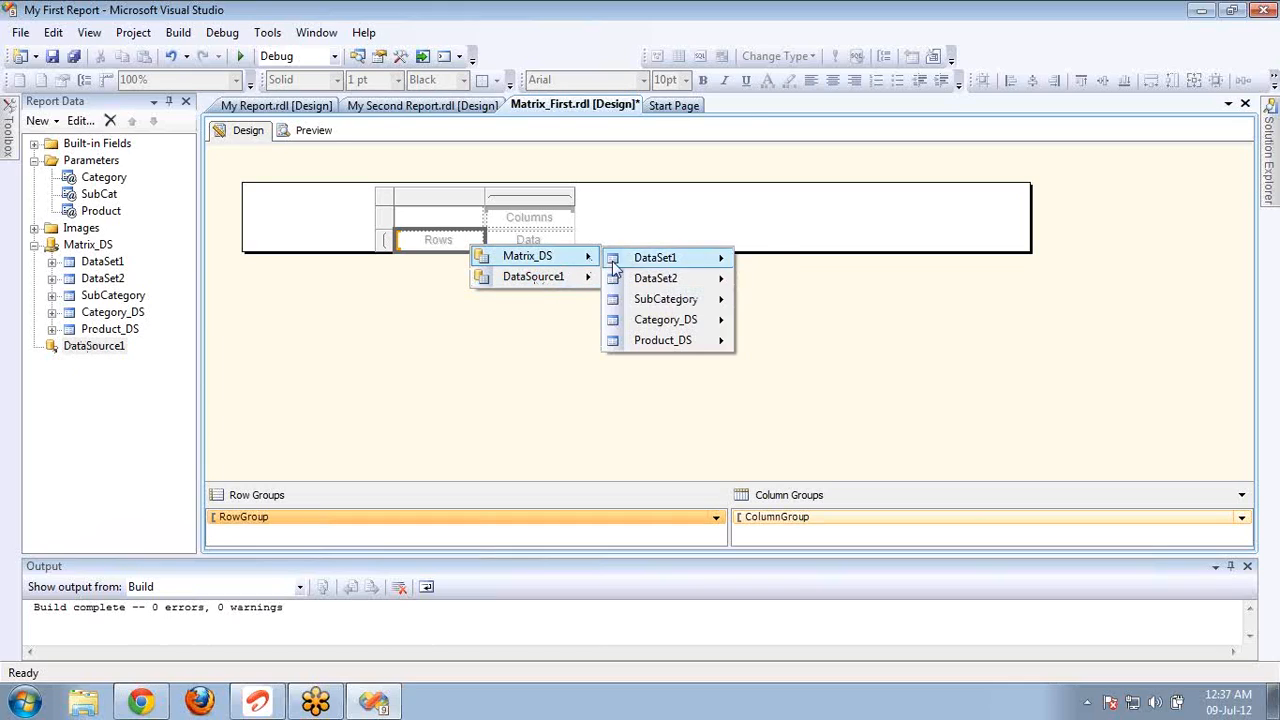
mouse_move(660, 265)
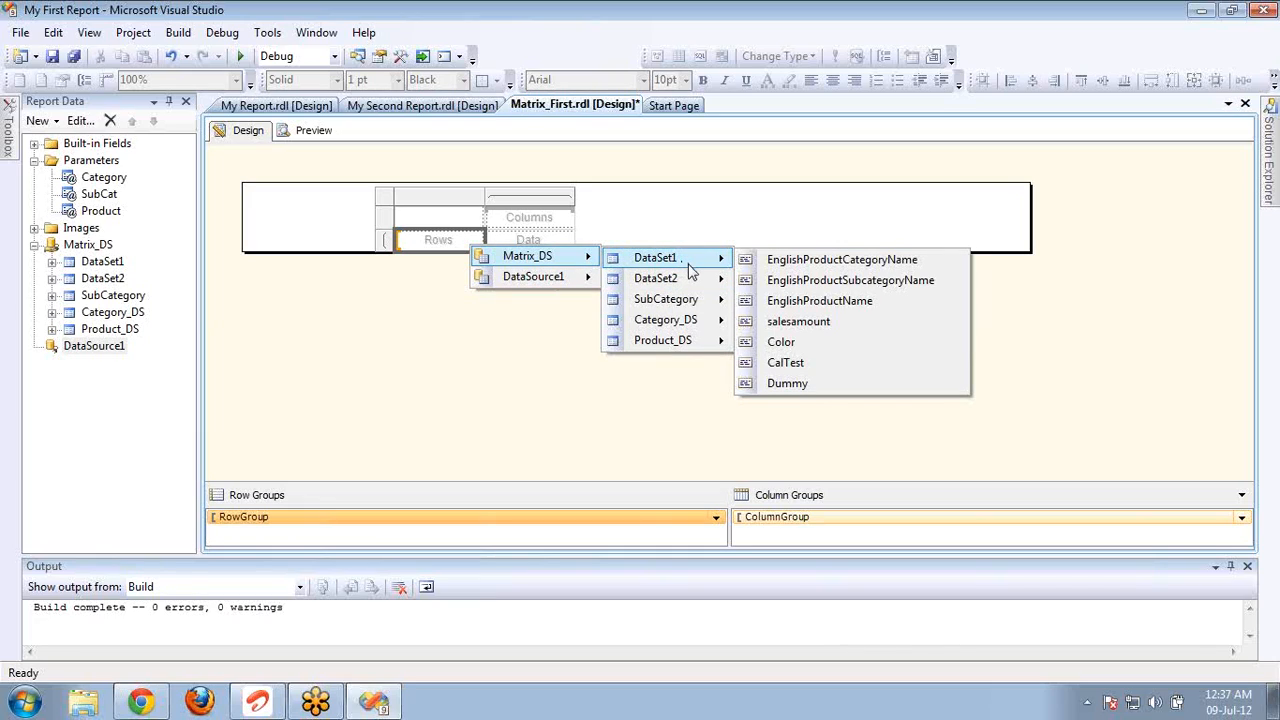
mouse_move(700, 302)
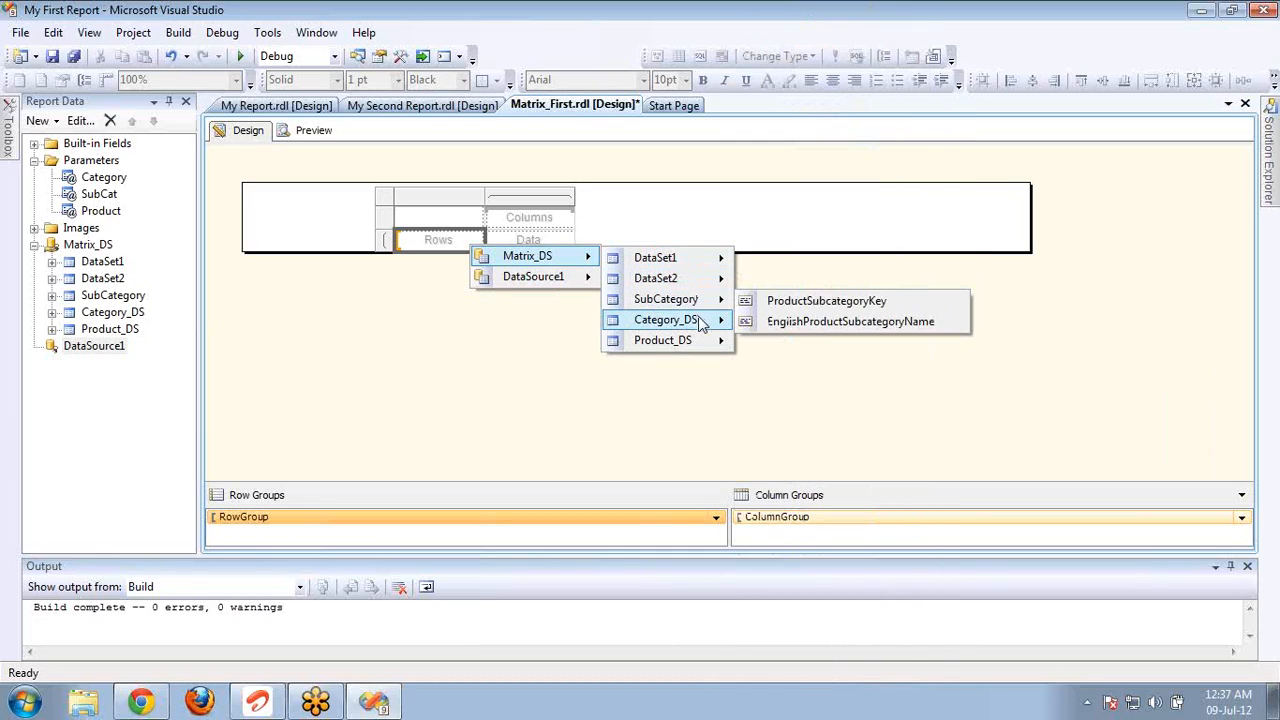
mouse_move(703, 333)
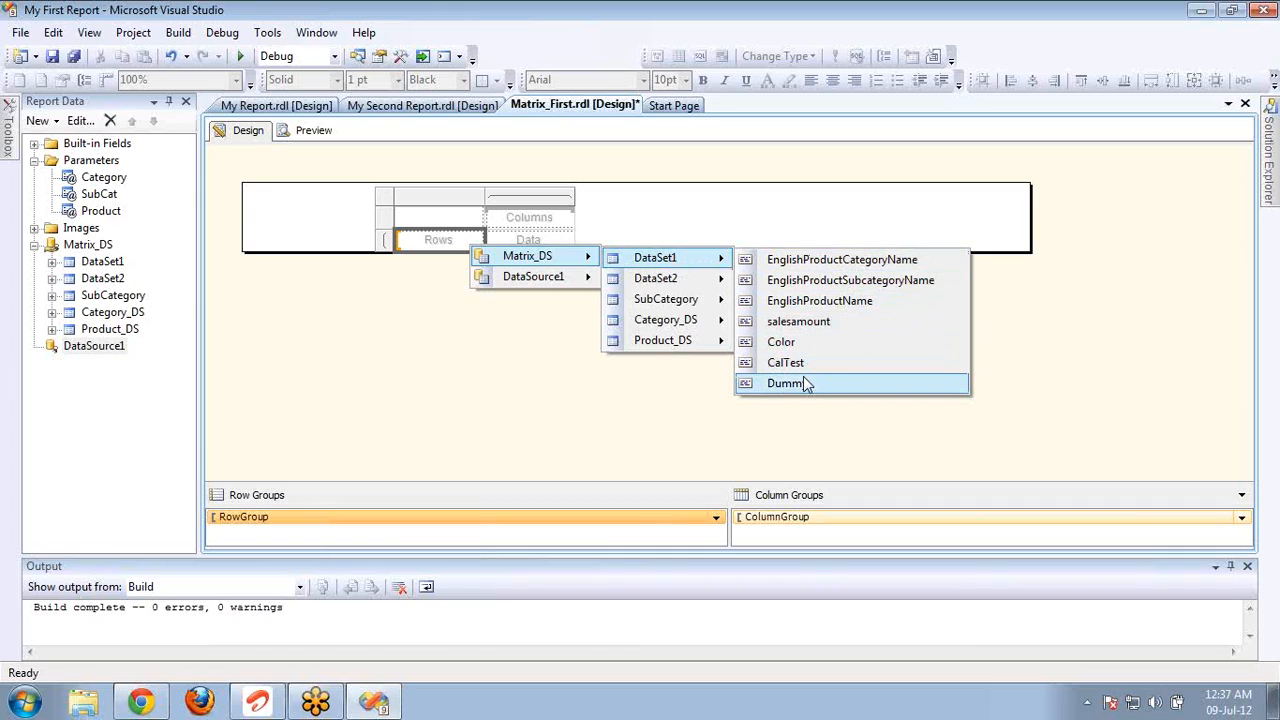
click(804, 302)
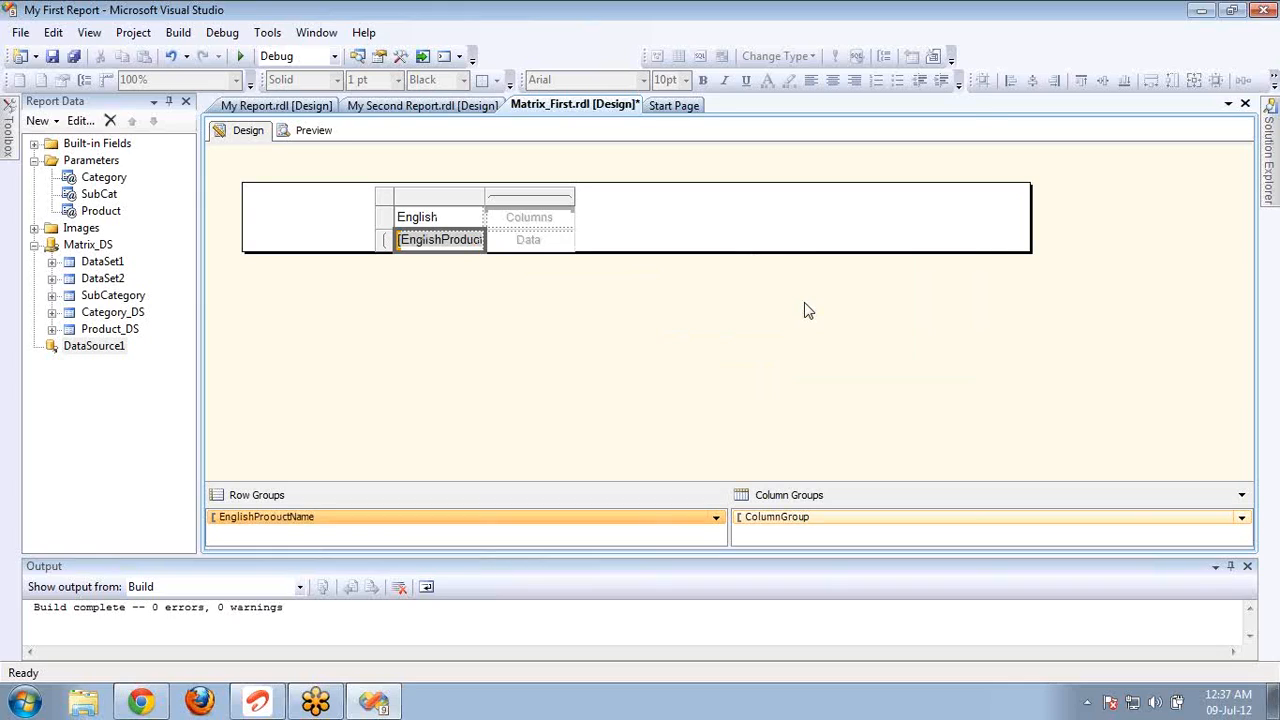
drag(483, 196, 659, 184)
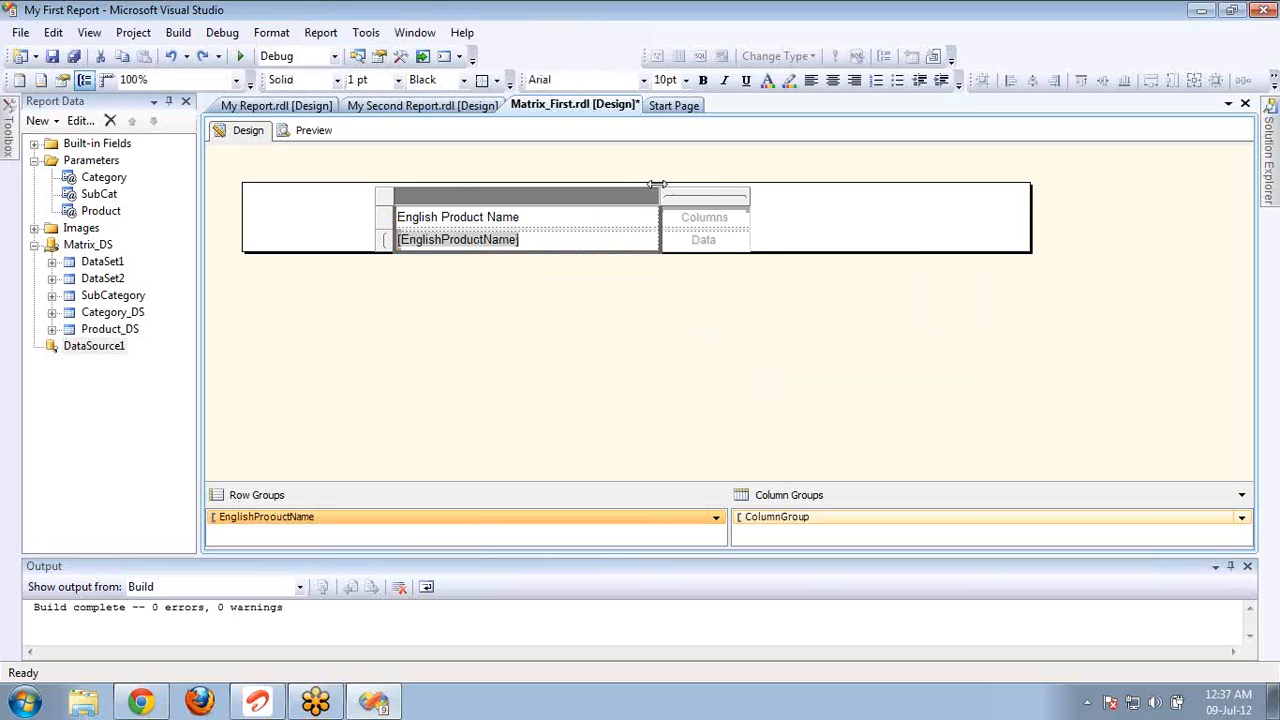
Step: Examine the fields offered for the matrix's data cell and check the DataSetName property of the matrix
click(741, 240)
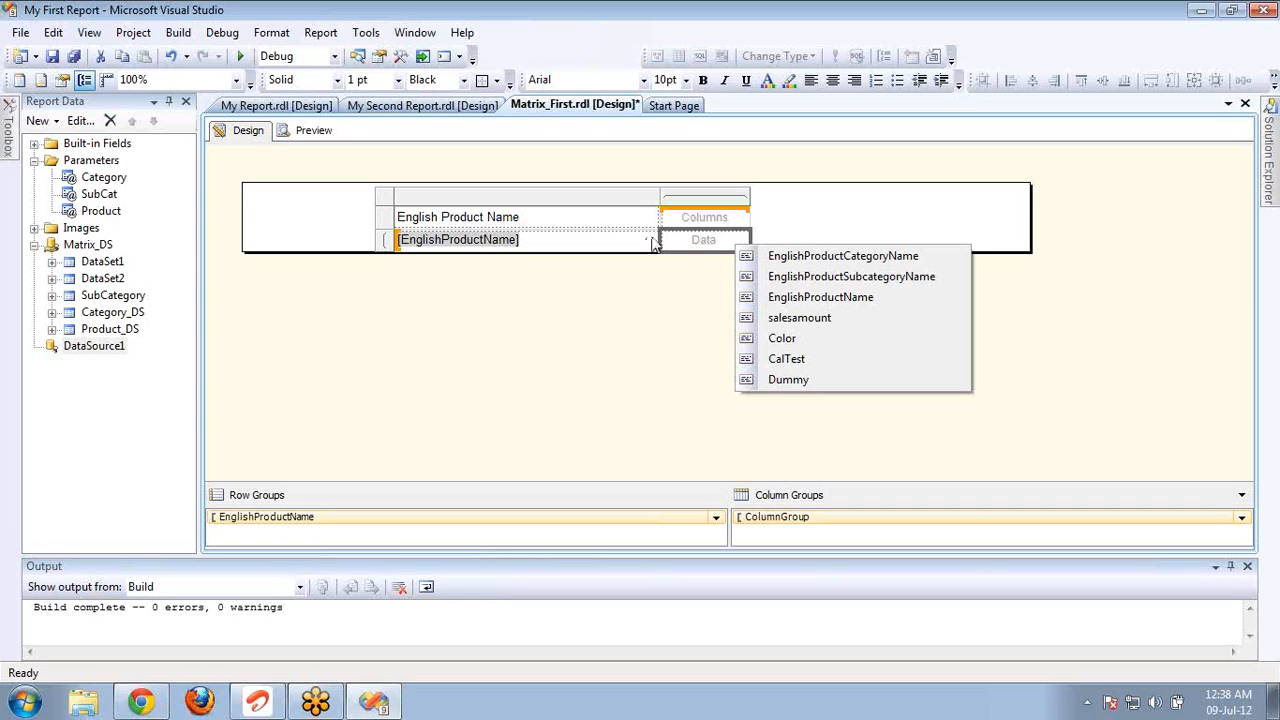
click(390, 205)
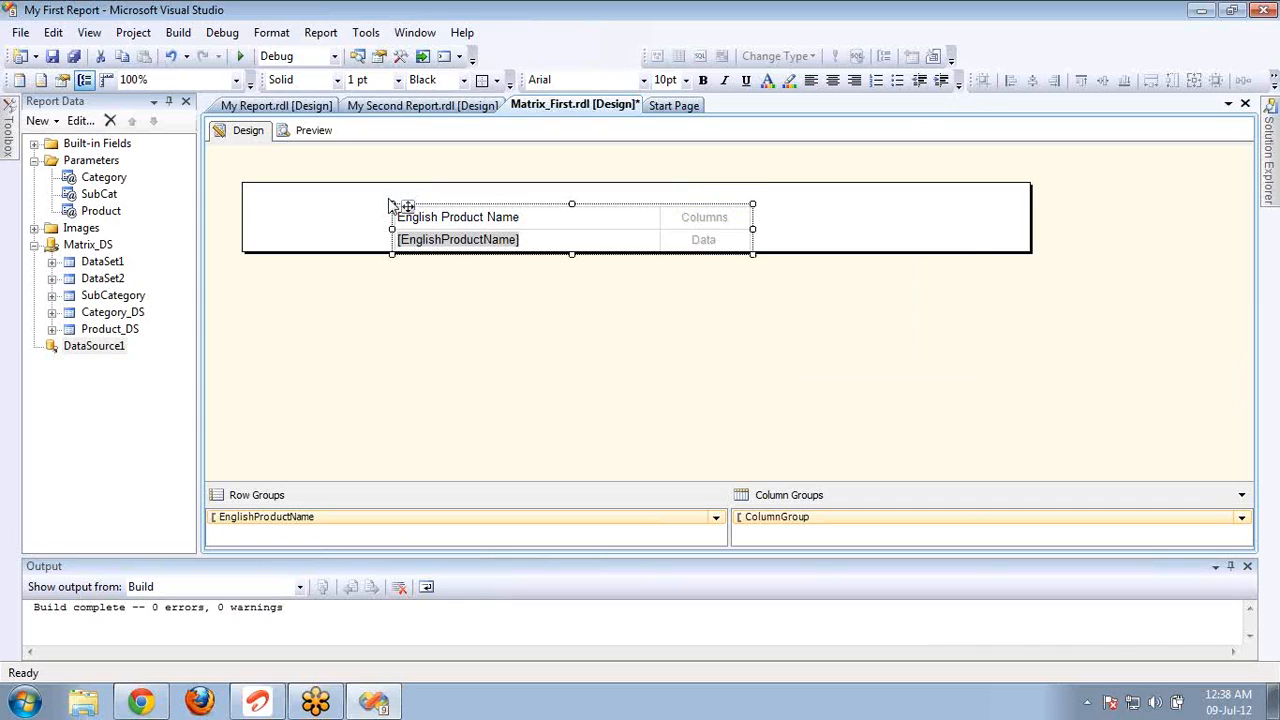
key(F4)
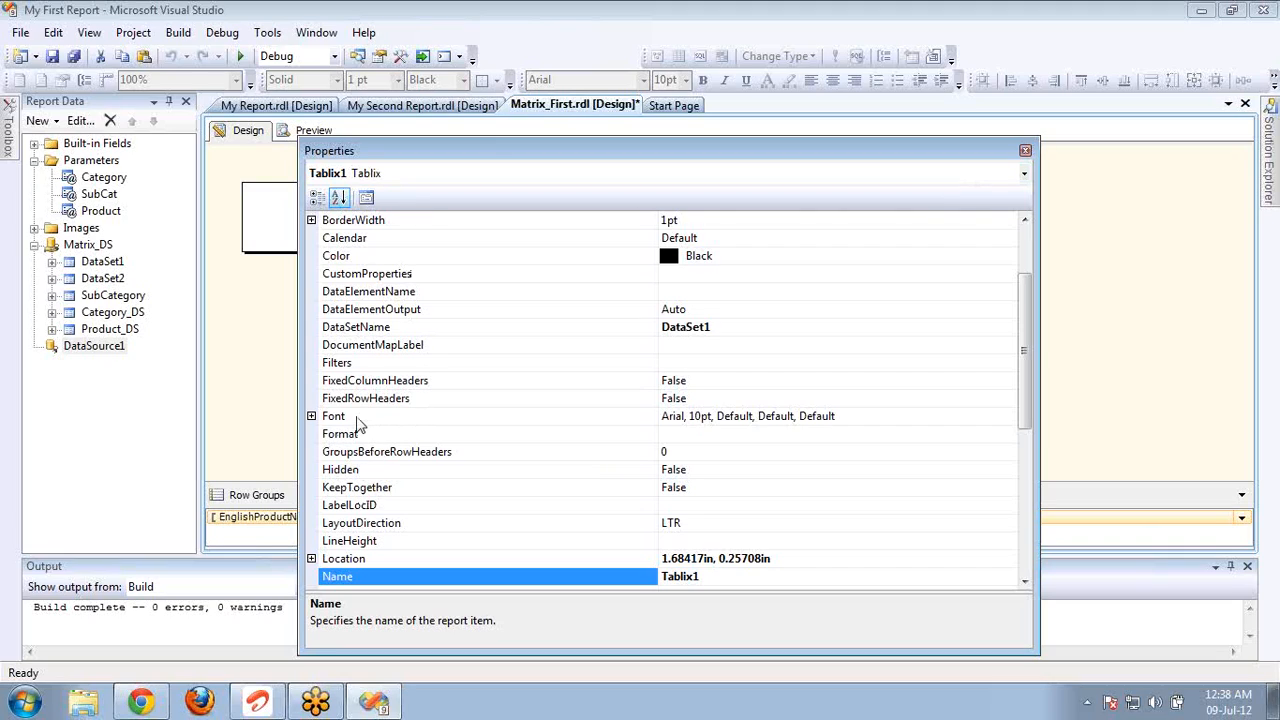
click(395, 329)
click(762, 327)
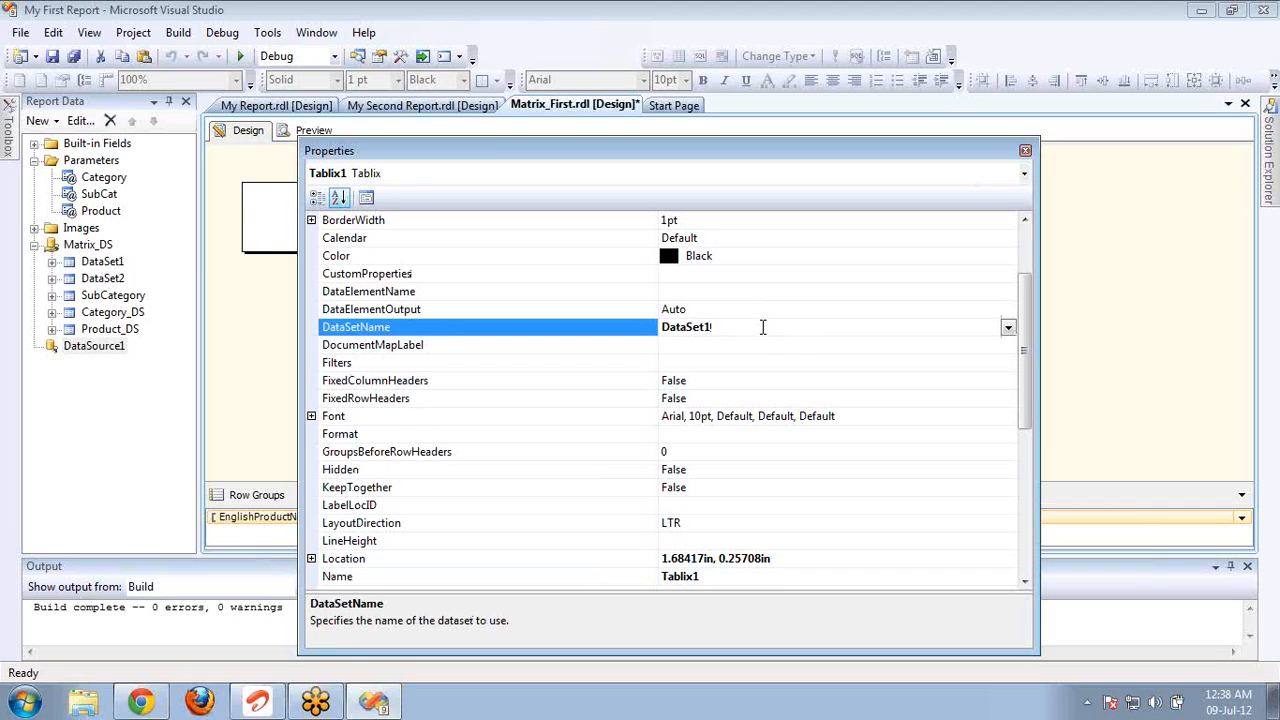
click(1025, 150)
Step: Assign salesamount to the matrix's data cell and widen its column to show the whole sum expression
click(742, 239)
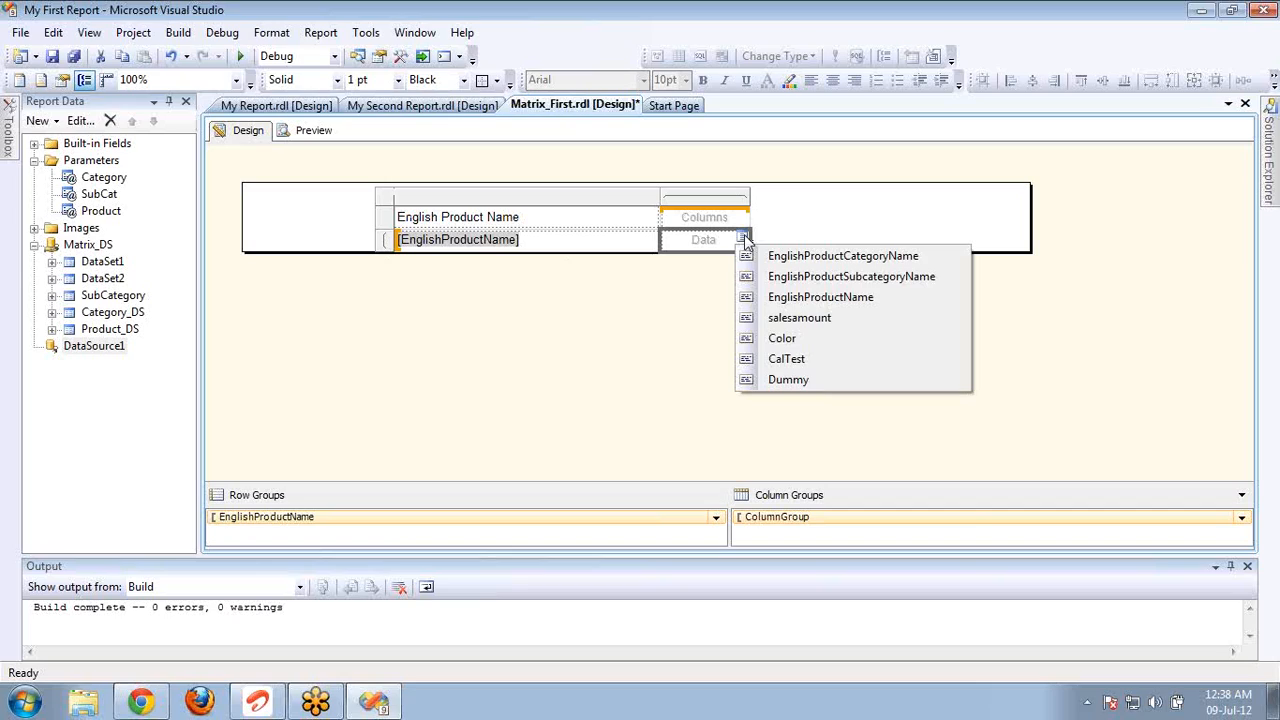
click(805, 318)
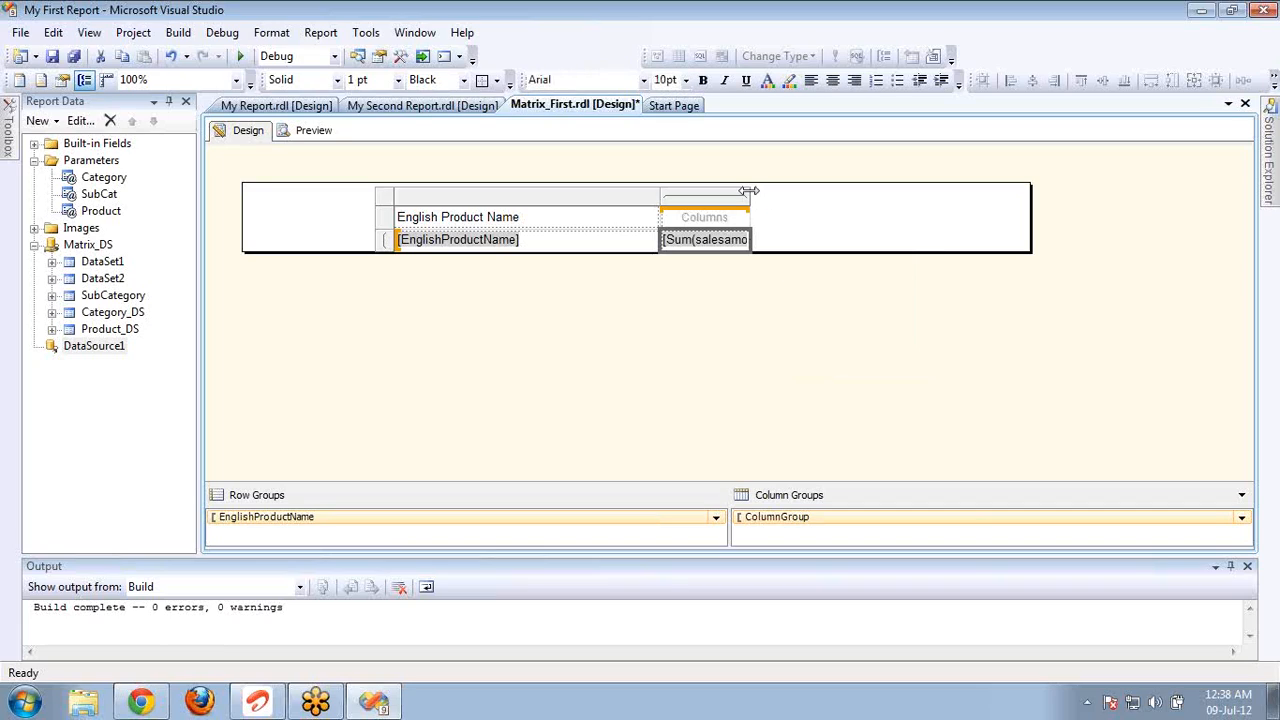
drag(749, 190, 822, 190)
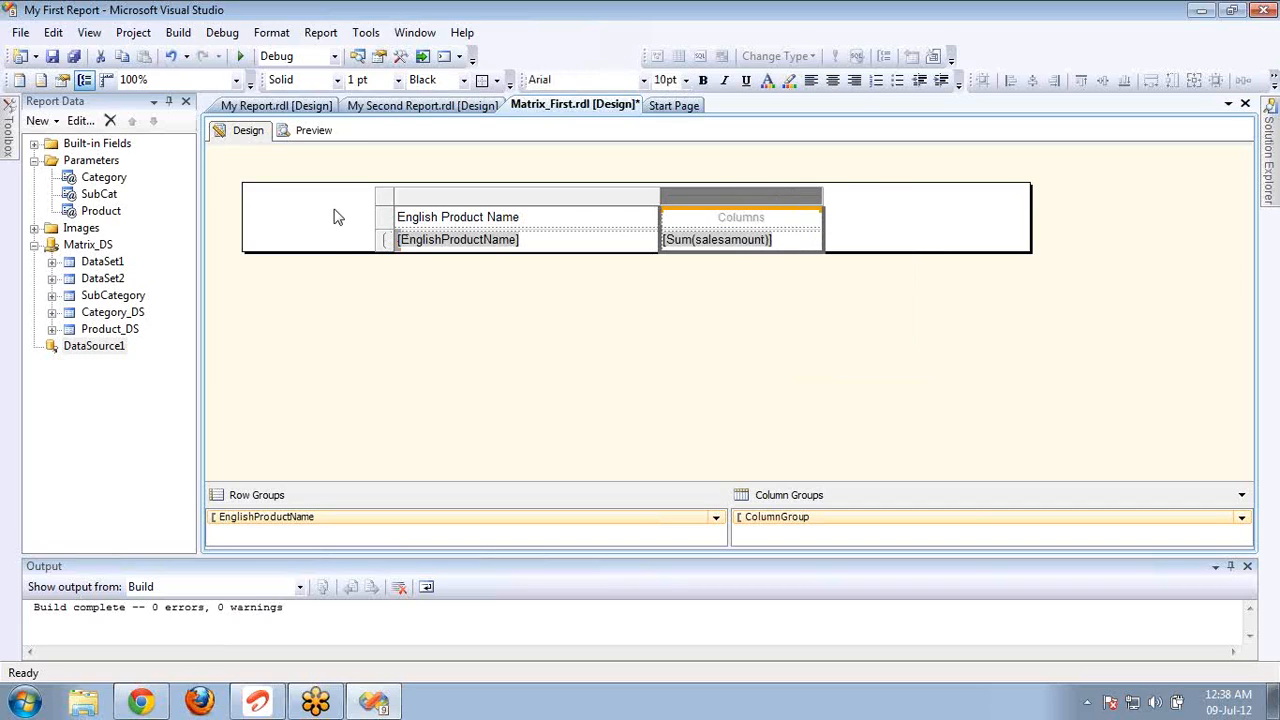
Step: Move the matrix to the report body's upper-left corner and shrink the body's width and height to fit it
click(390, 198)
key(Left)
key(Left)
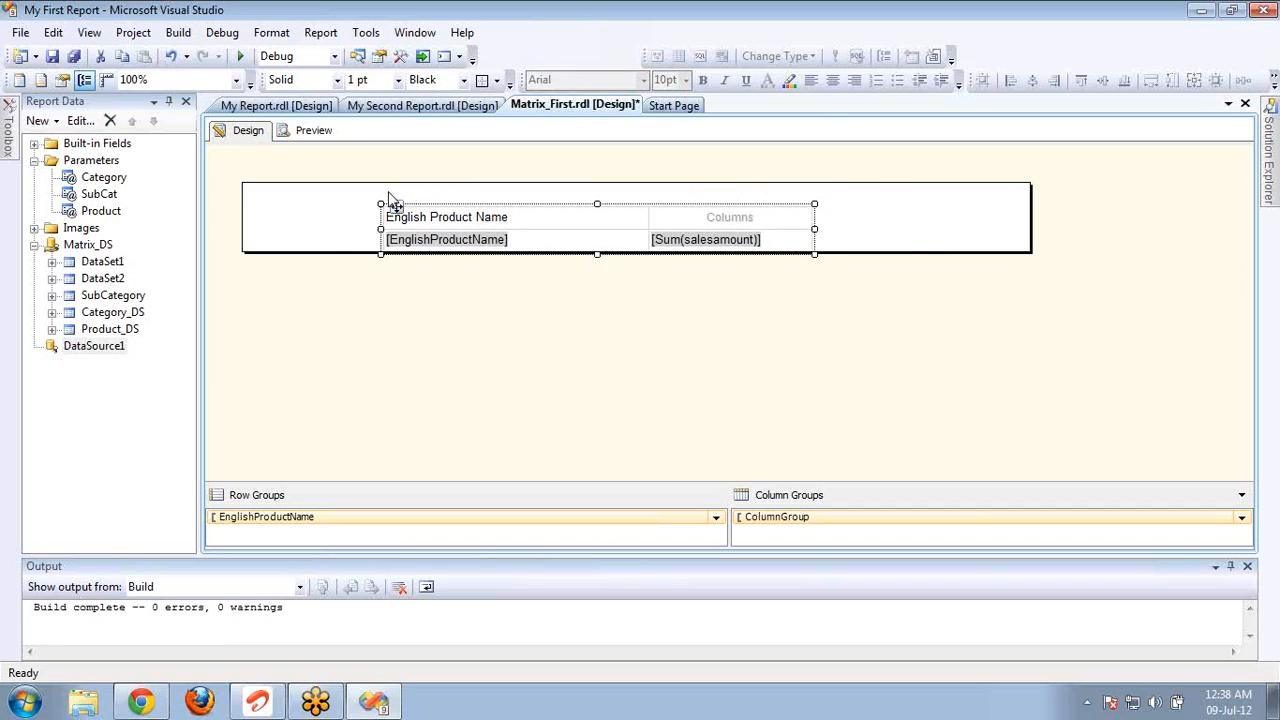
key(Left)
key(Left)
key(Left)
key(Left)
key(Left)
key(Left)
key(Left)
key(Left)
key(Left)
key(Left)
key(Left)
key(Up)
key(Up)
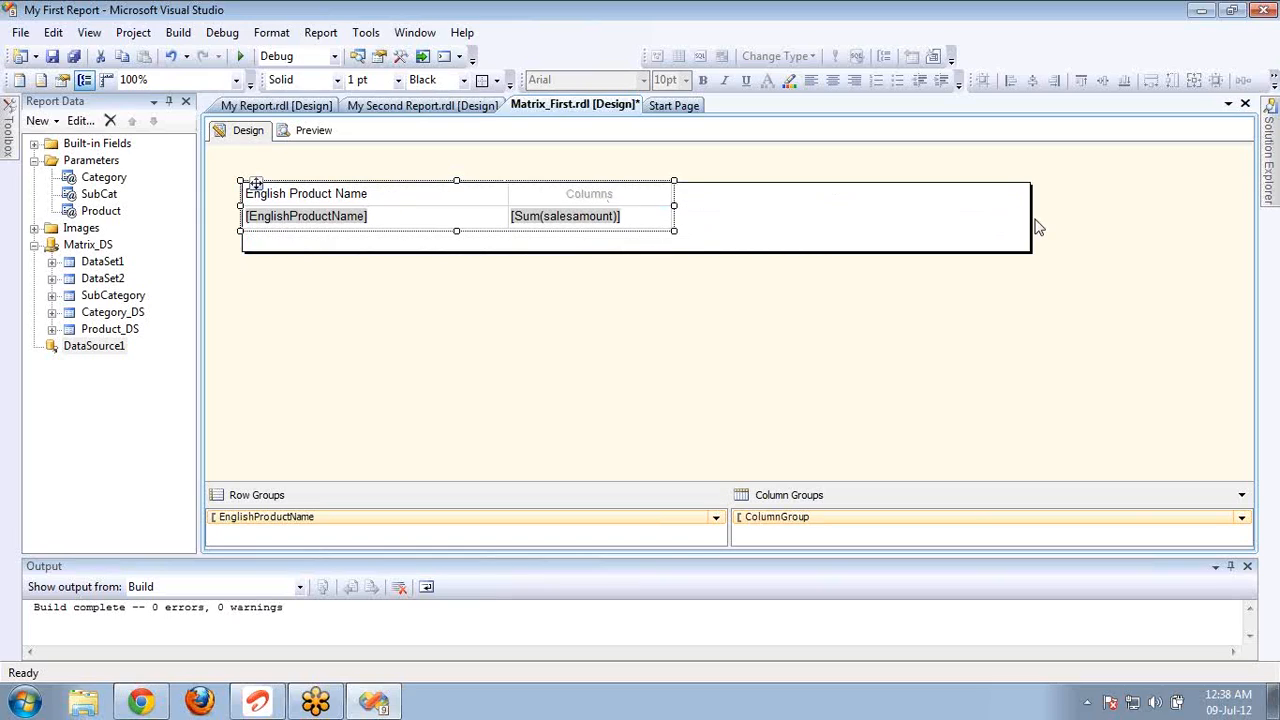
drag(1030, 220, 675, 198)
drag(490, 255, 489, 229)
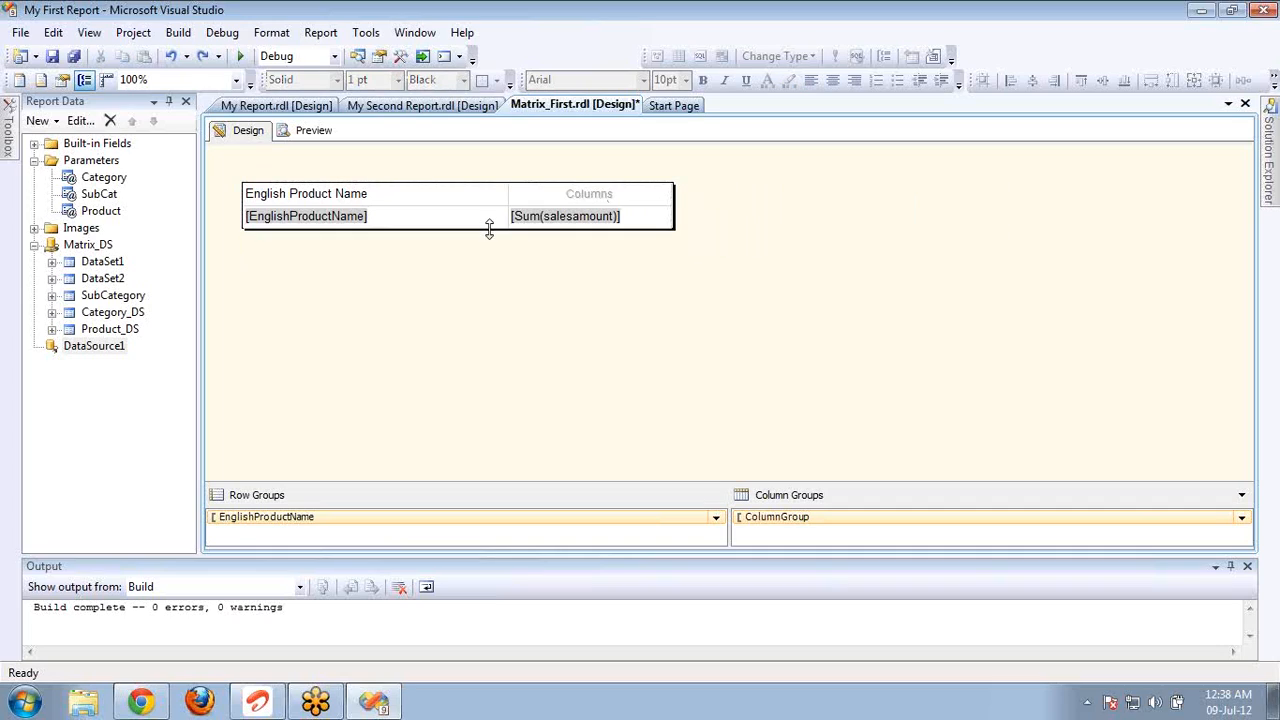
Step: Enter Sales Amount as the header text in the matrix's column header cell
click(619, 197)
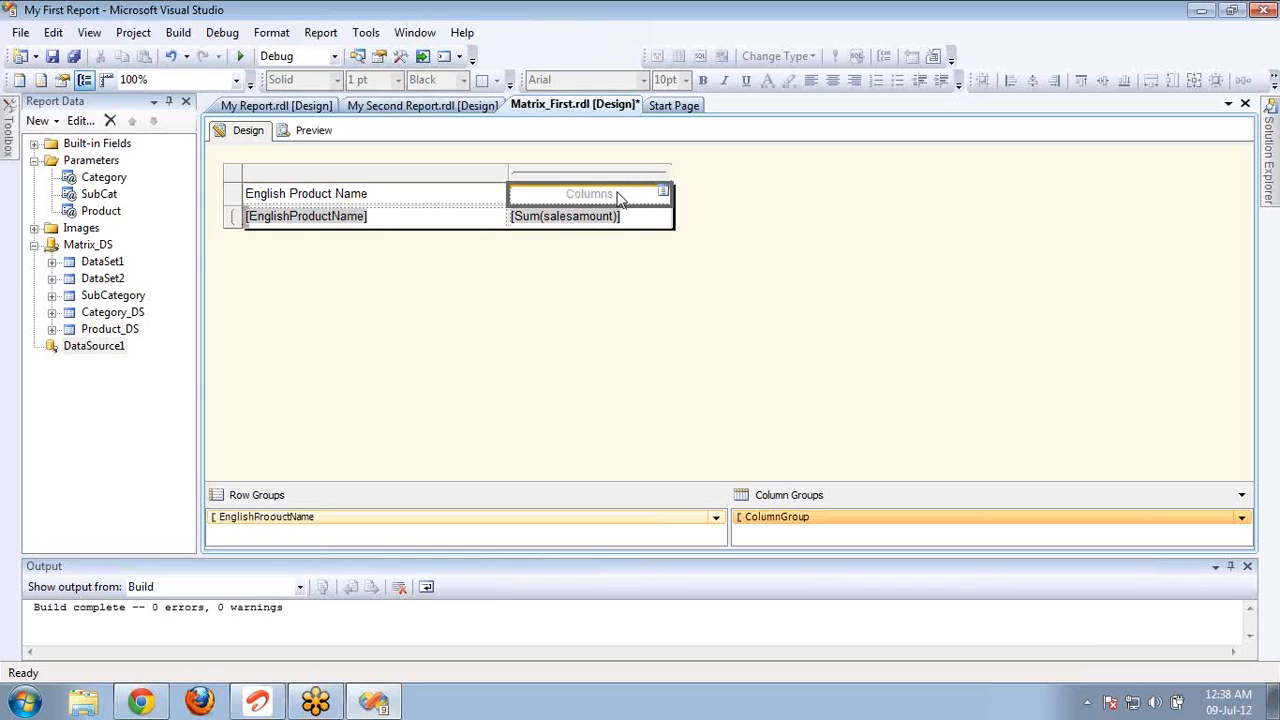
text(SA)
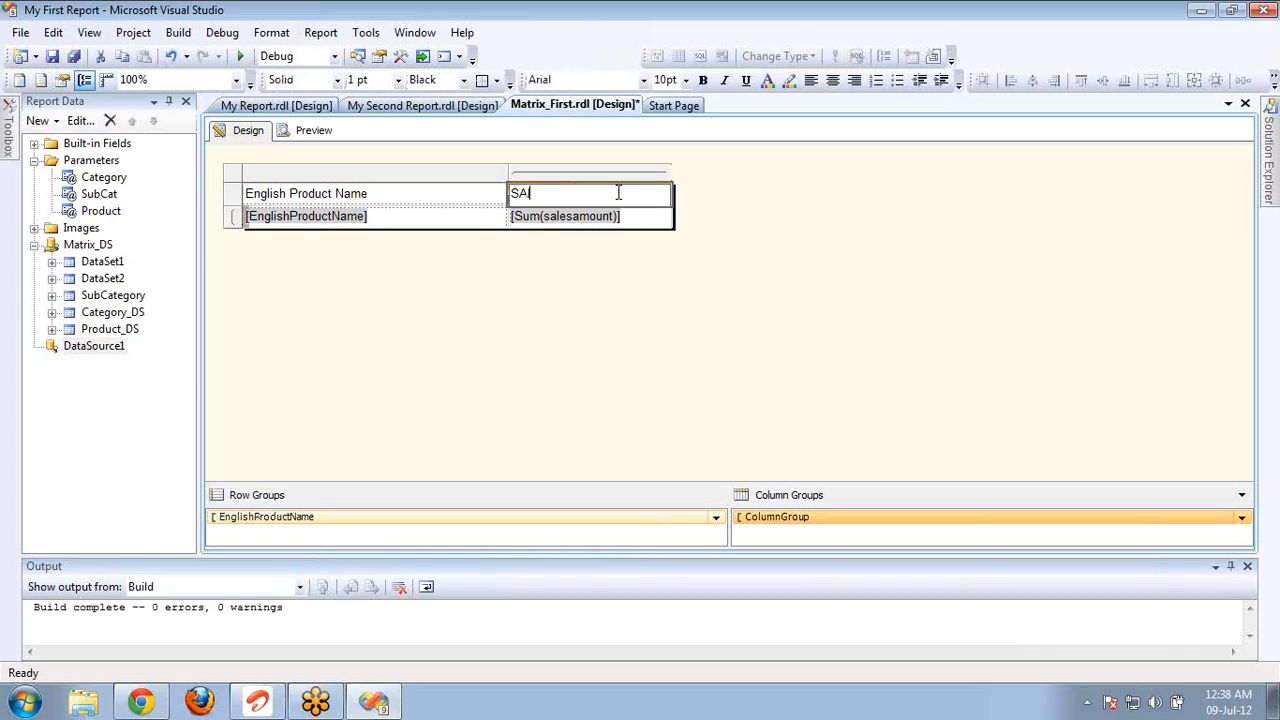
text(les)
key(BackSpace)
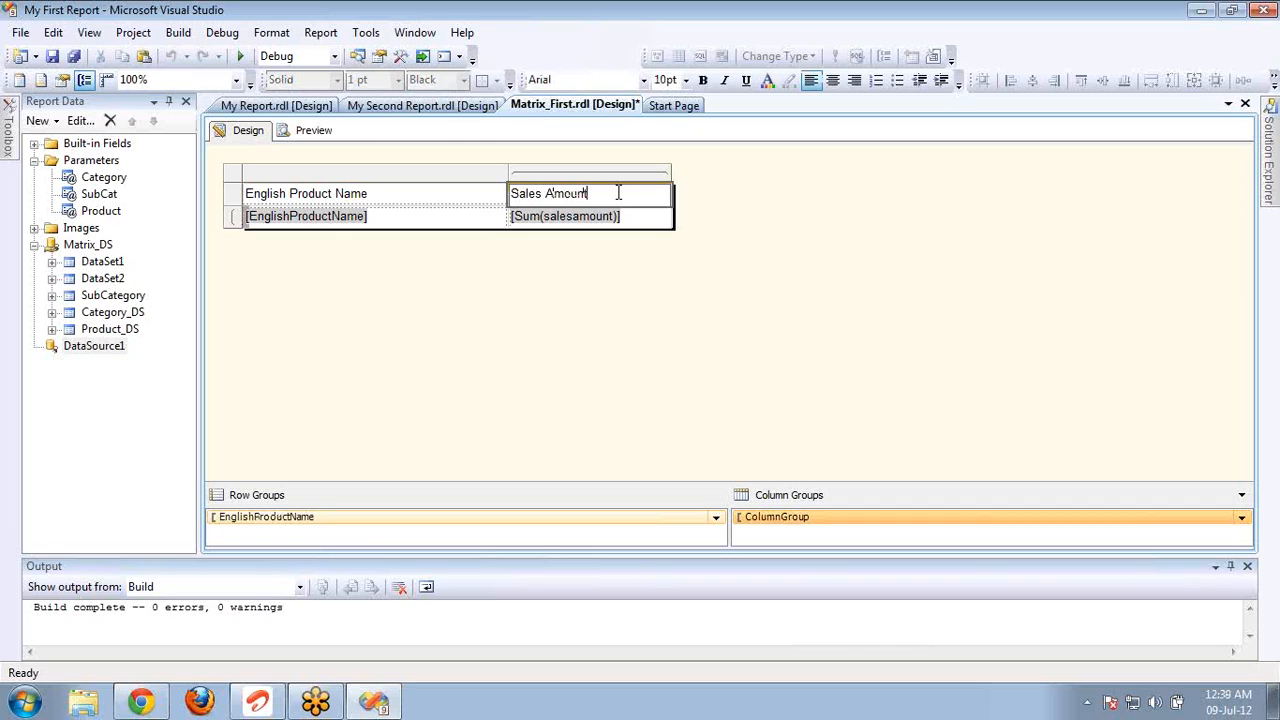
Step: Clear the English Product Name header cell and make the Sales Amount header bold
click(403, 198)
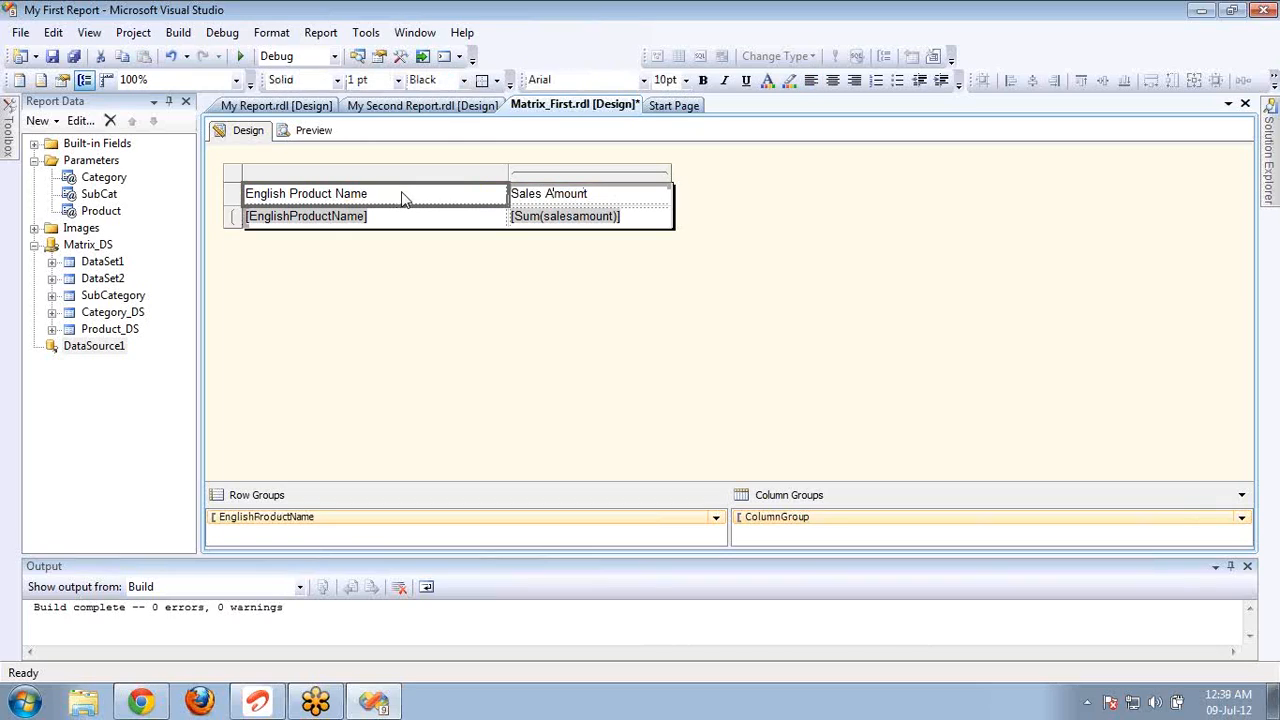
key(Delete)
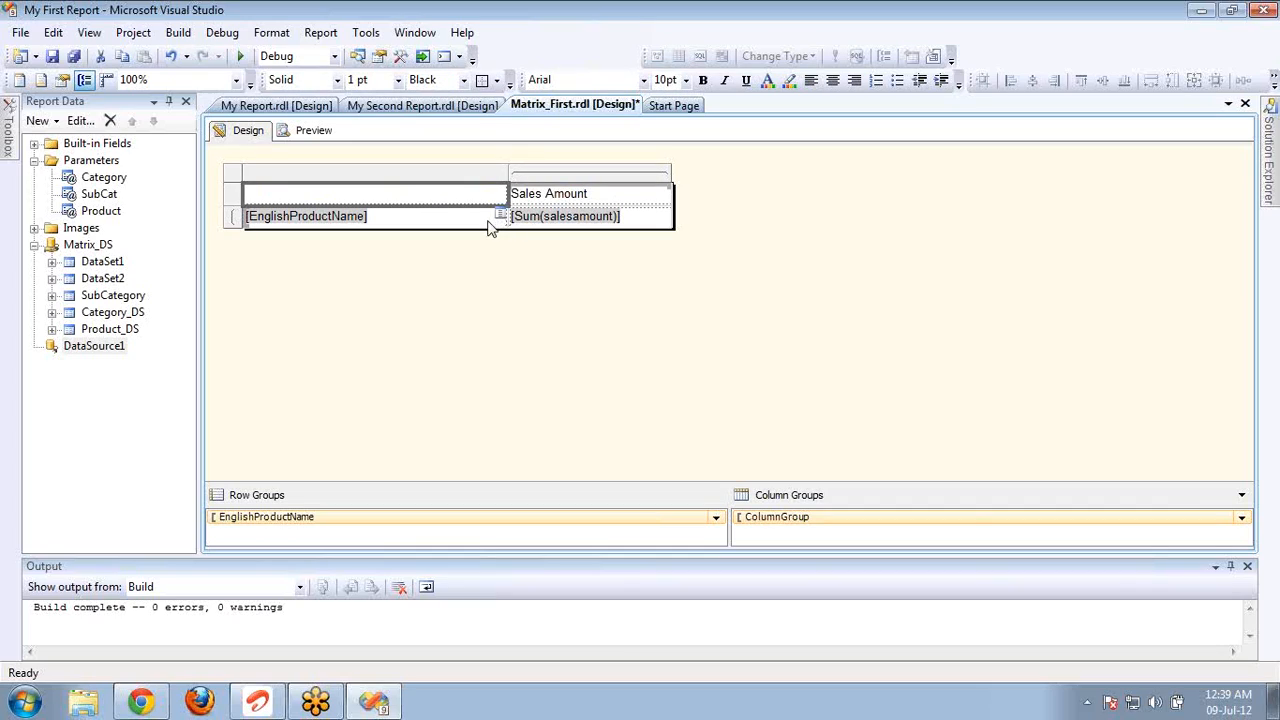
click(607, 202)
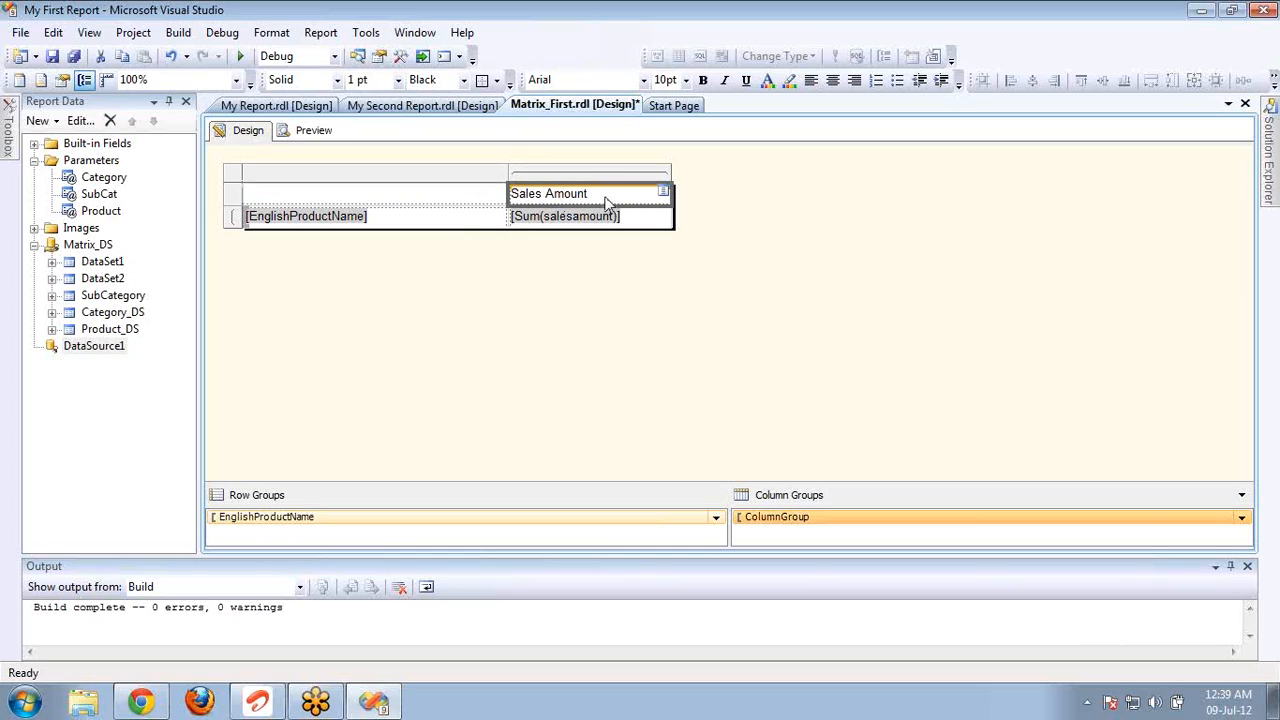
key(ctrl+b)
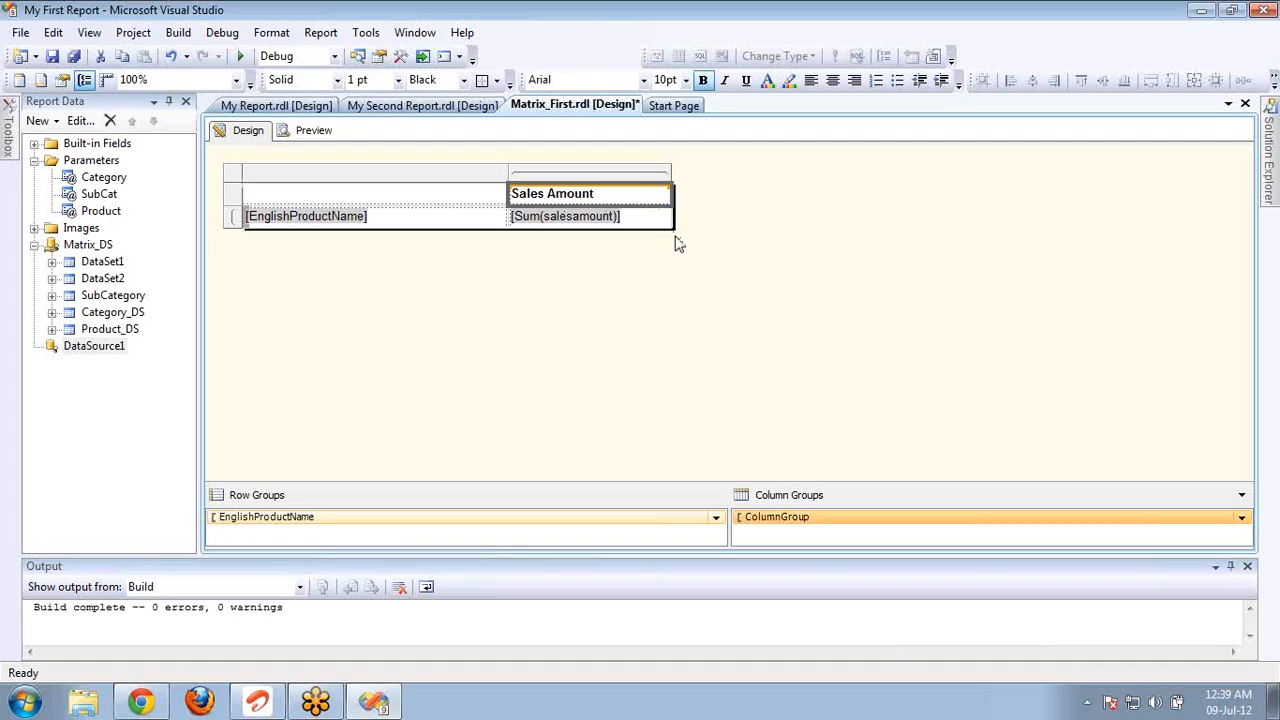
click(677, 243)
Step: Open the expression of the sales amount data cell and examine its Fields, salesamount and Value parts
mouse_move(661, 225)
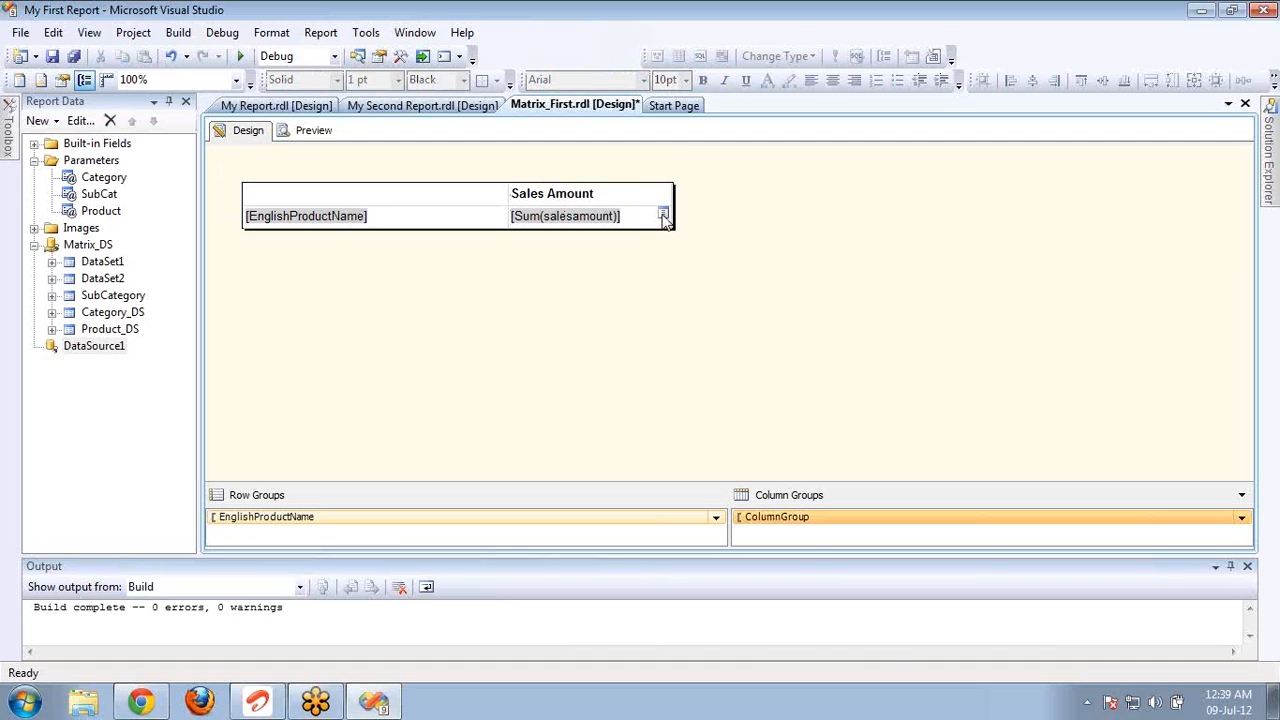
click(663, 216)
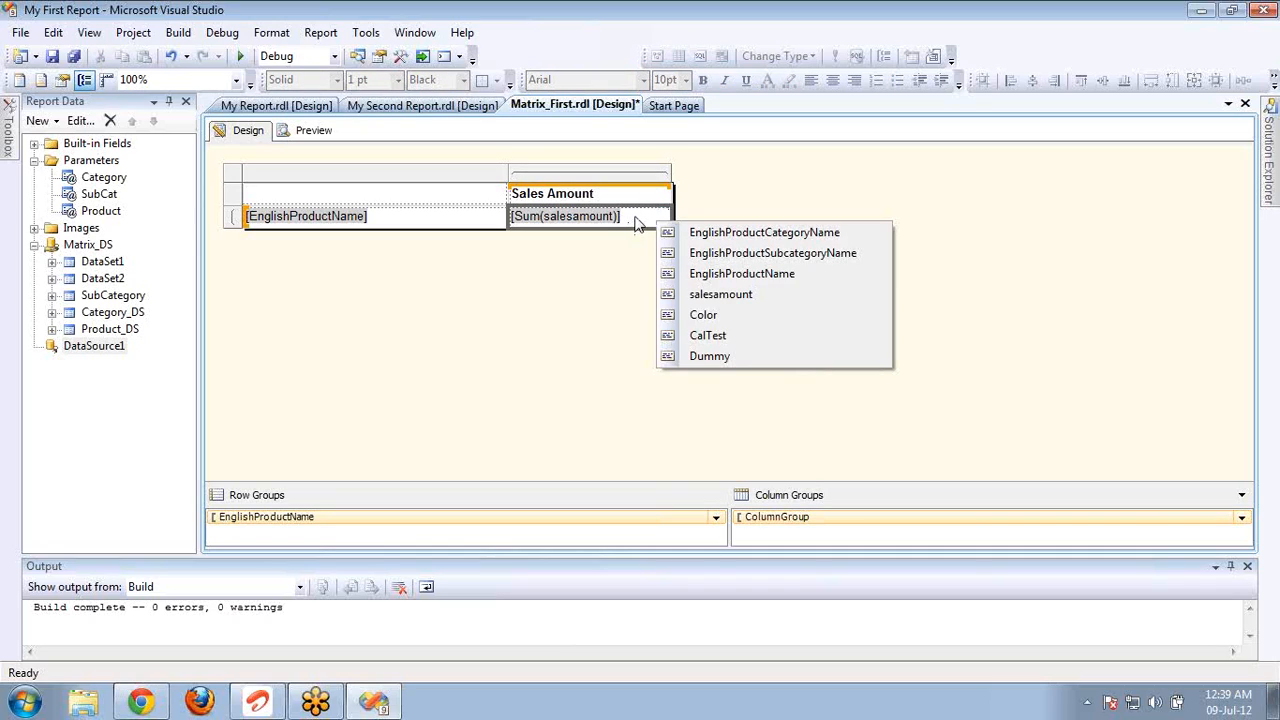
right_click(636, 224)
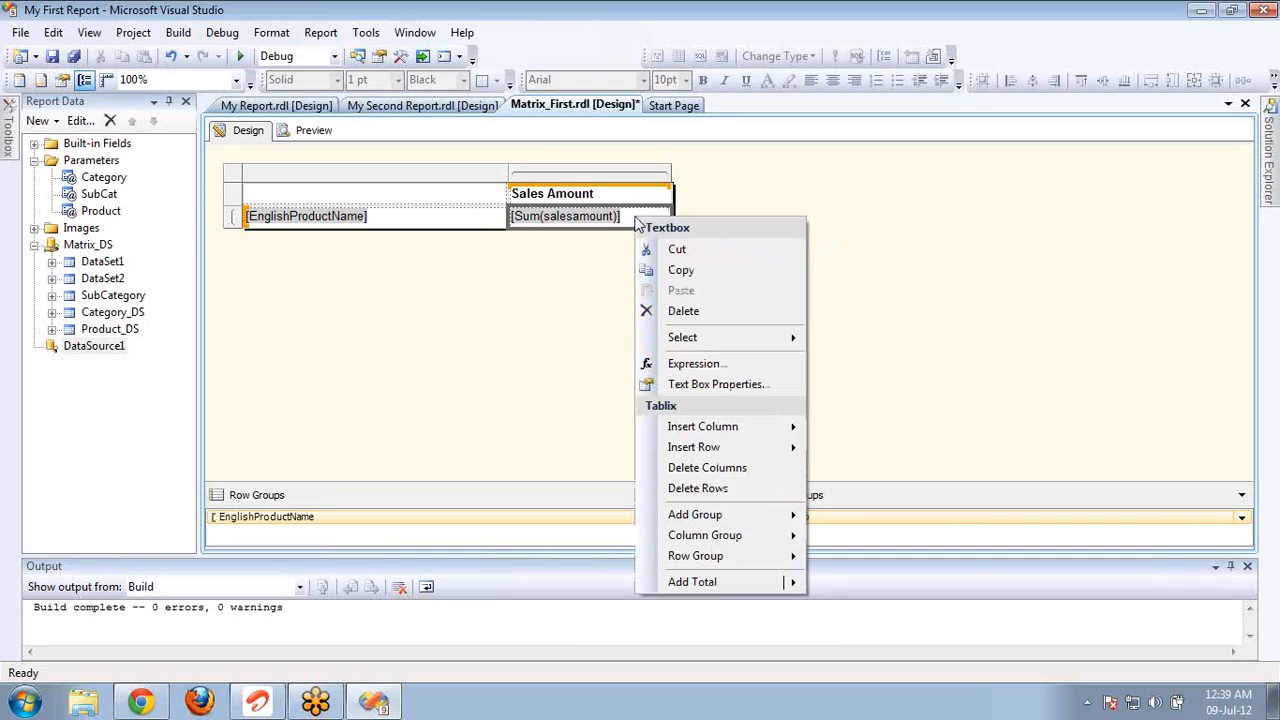
click(712, 367)
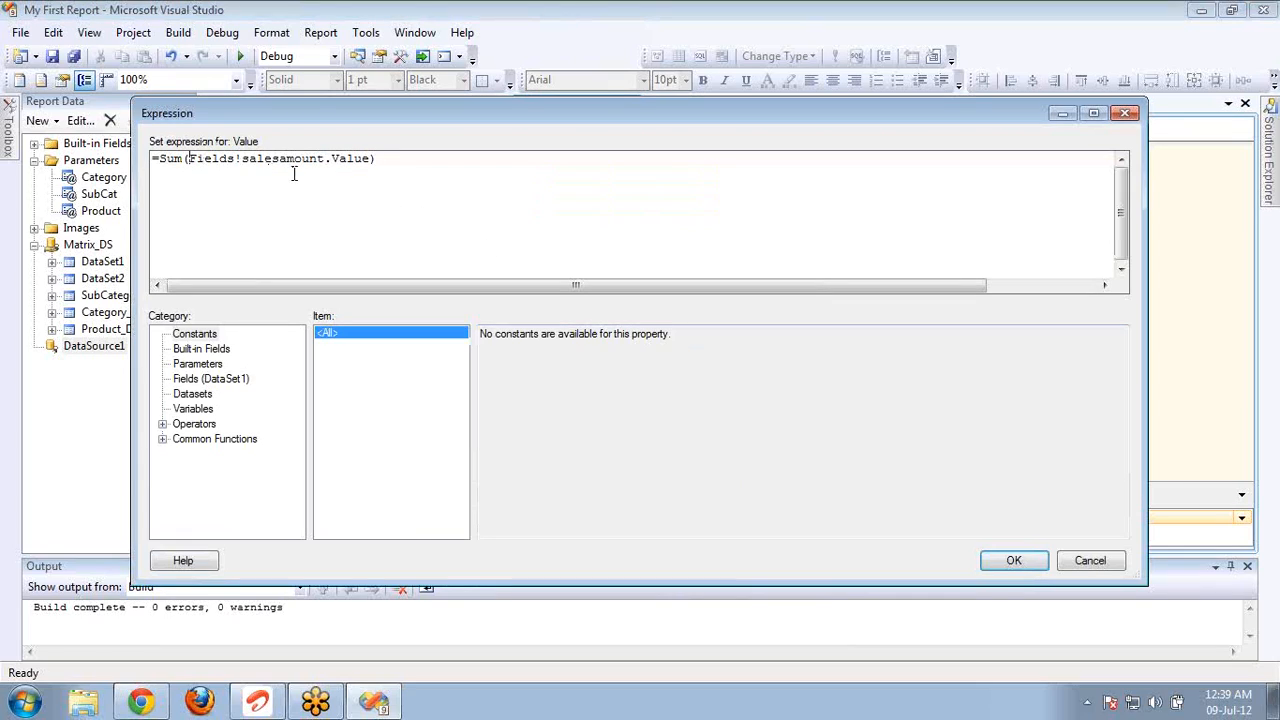
shift+click(370, 160)
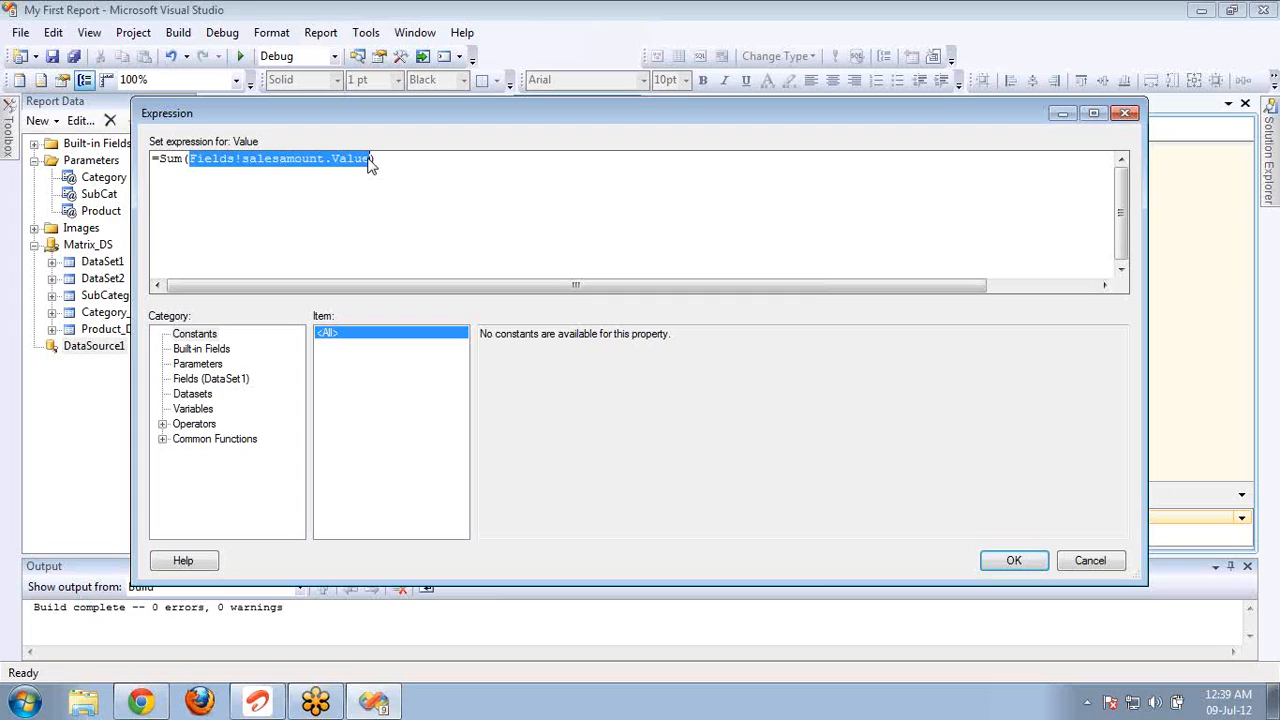
double_click(215, 161)
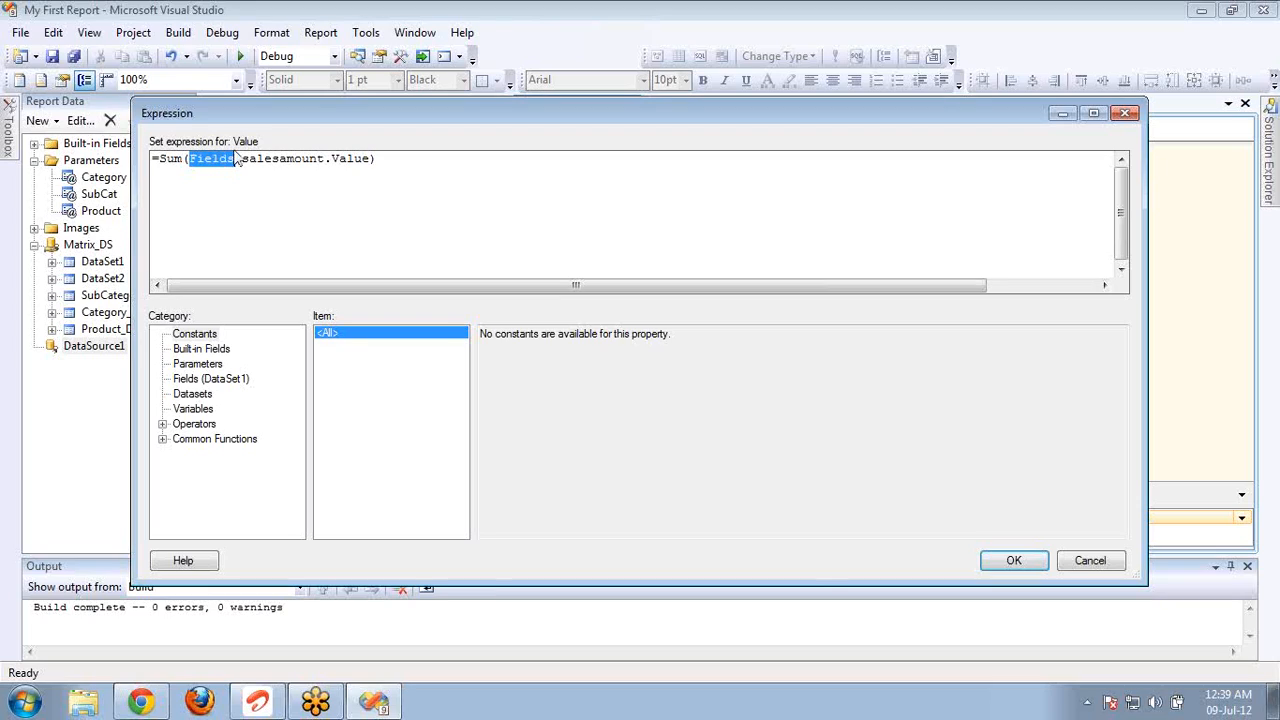
click(240, 160)
drag(370, 156, 332, 166)
double_click(352, 157)
double_click(318, 160)
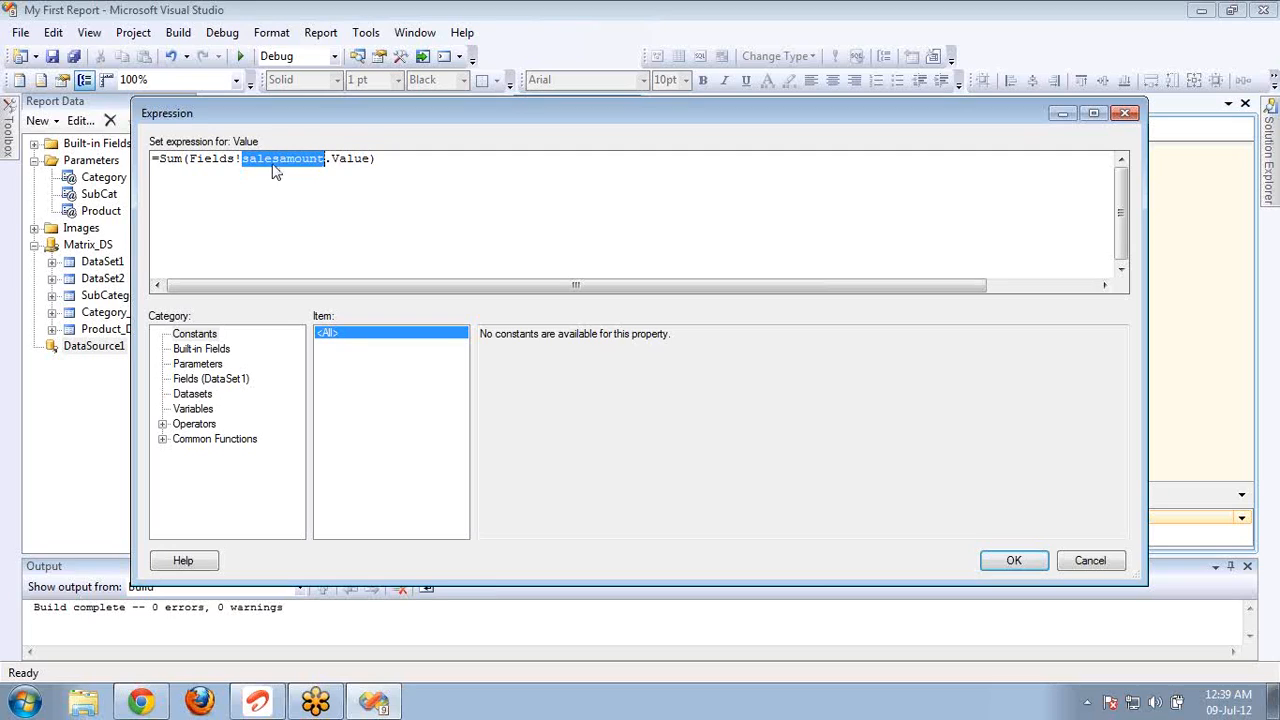
double_click(216, 160)
Step: Remove .Value from the sum expression to view the suggested field properties, and restore it as =Sum(Fields!salesamount.Value)
double_click(350, 158)
key(BackSpace)
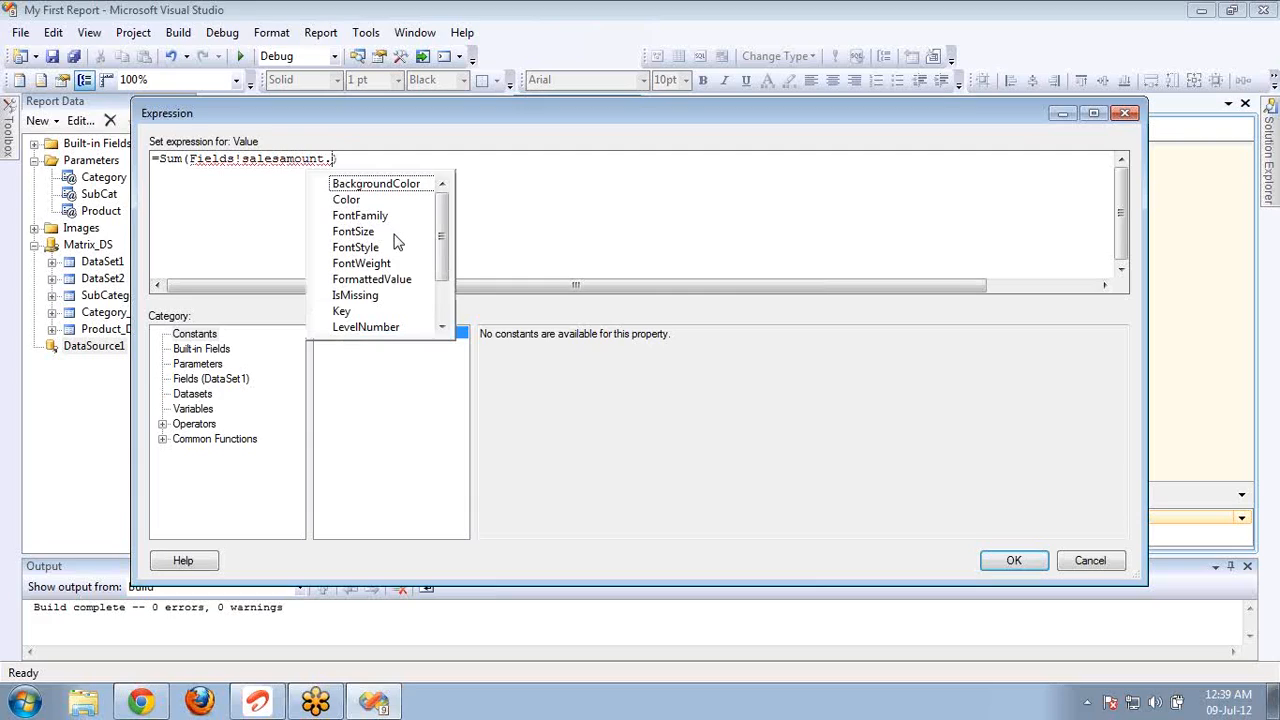
key(BackSpace)
text(.Value)
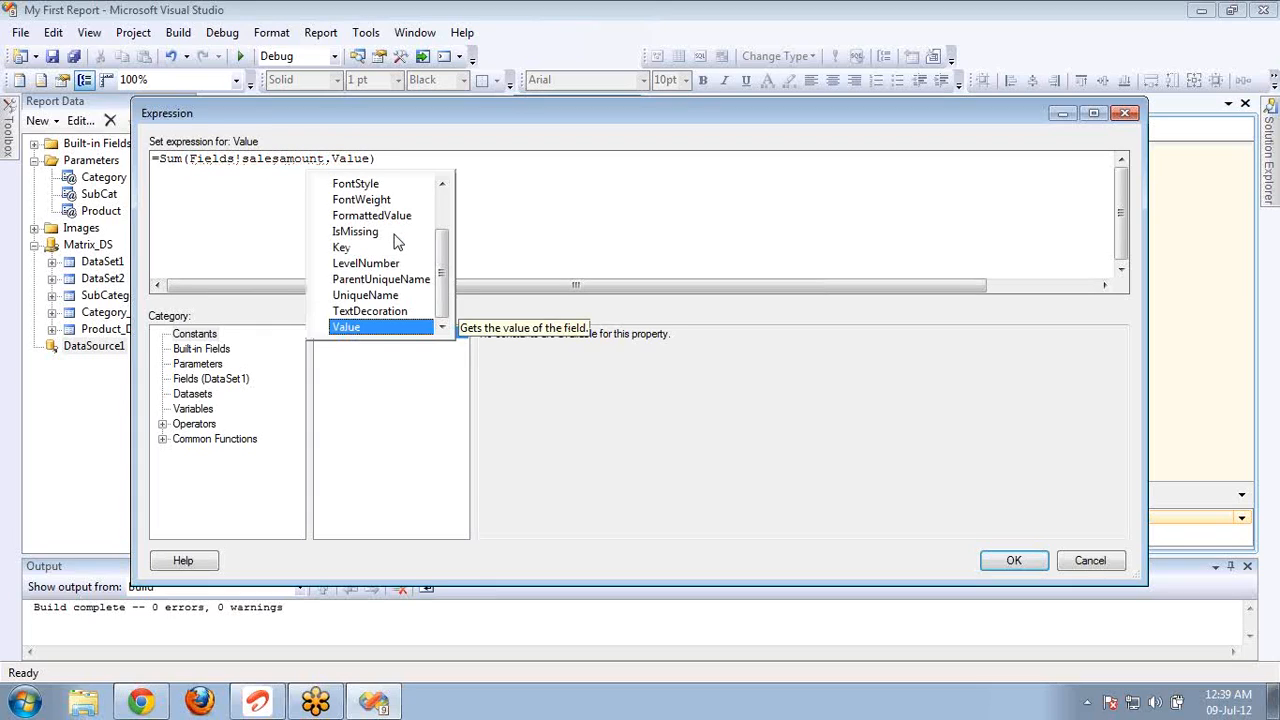
click(512, 206)
text())
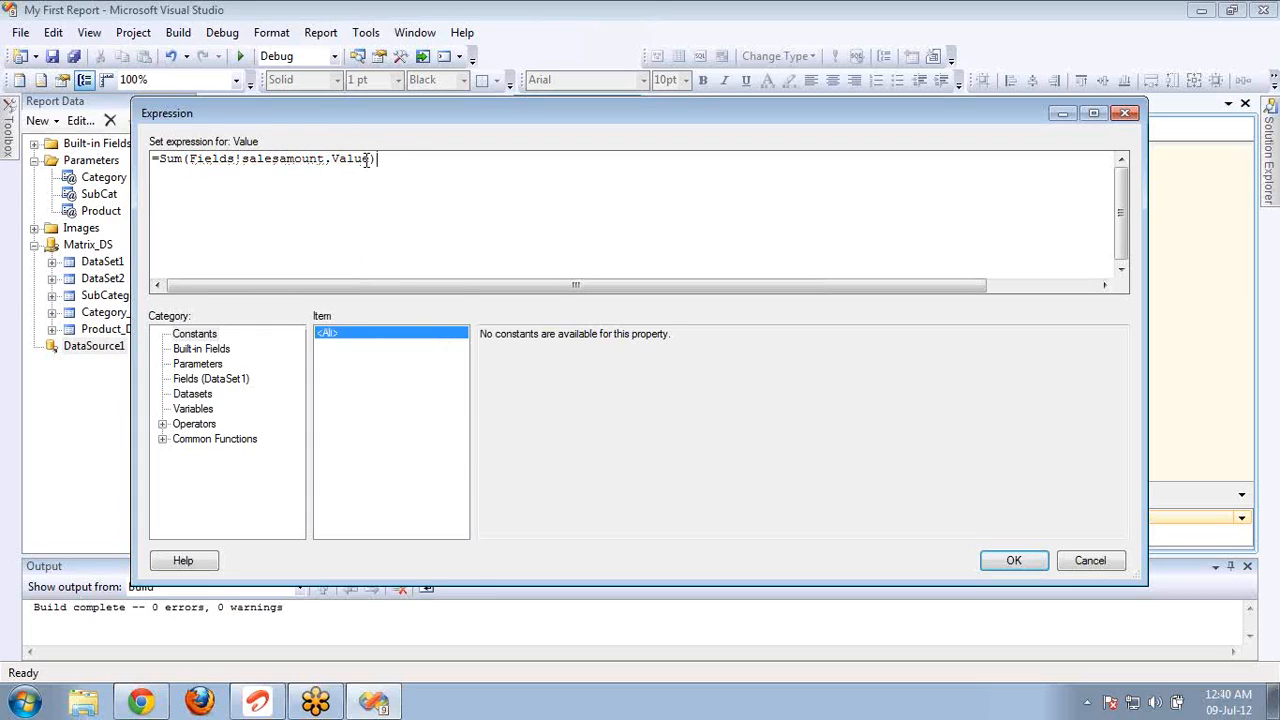
drag(371, 159, 192, 165)
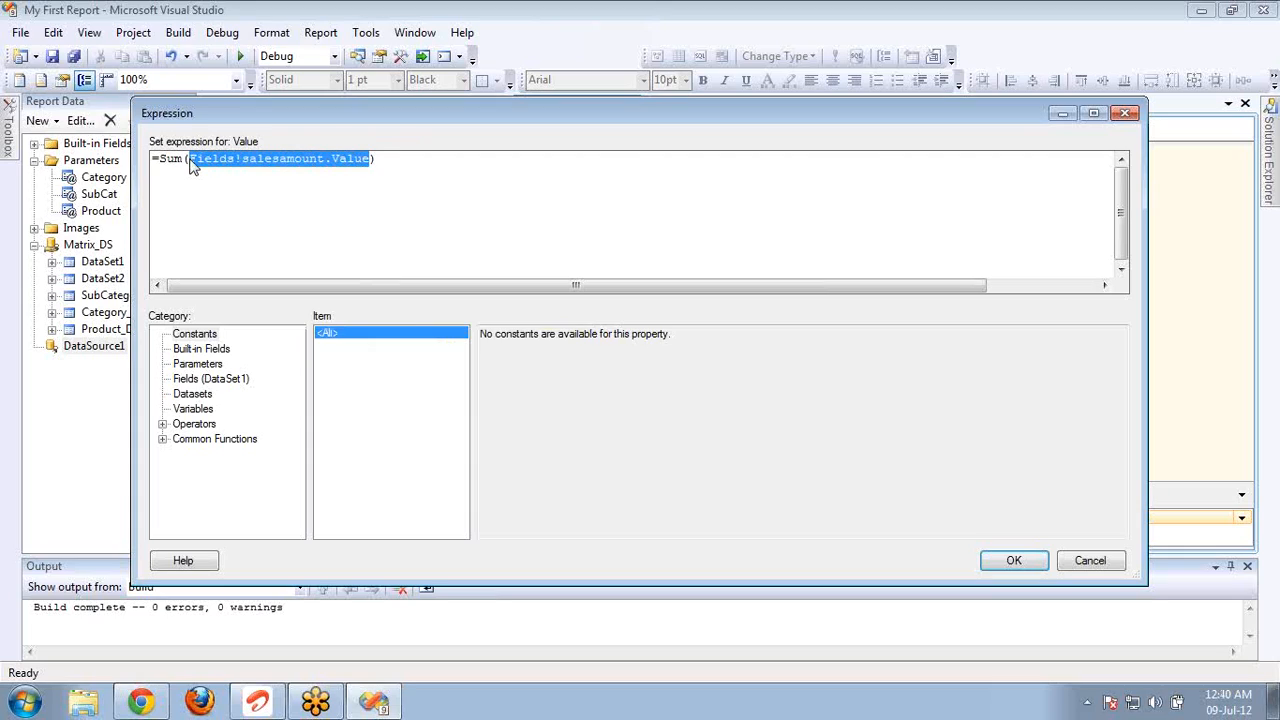
Step: Confirm the =Sum(Fields!salesamount.Value) expression of the sales amount data cell
click(1007, 560)
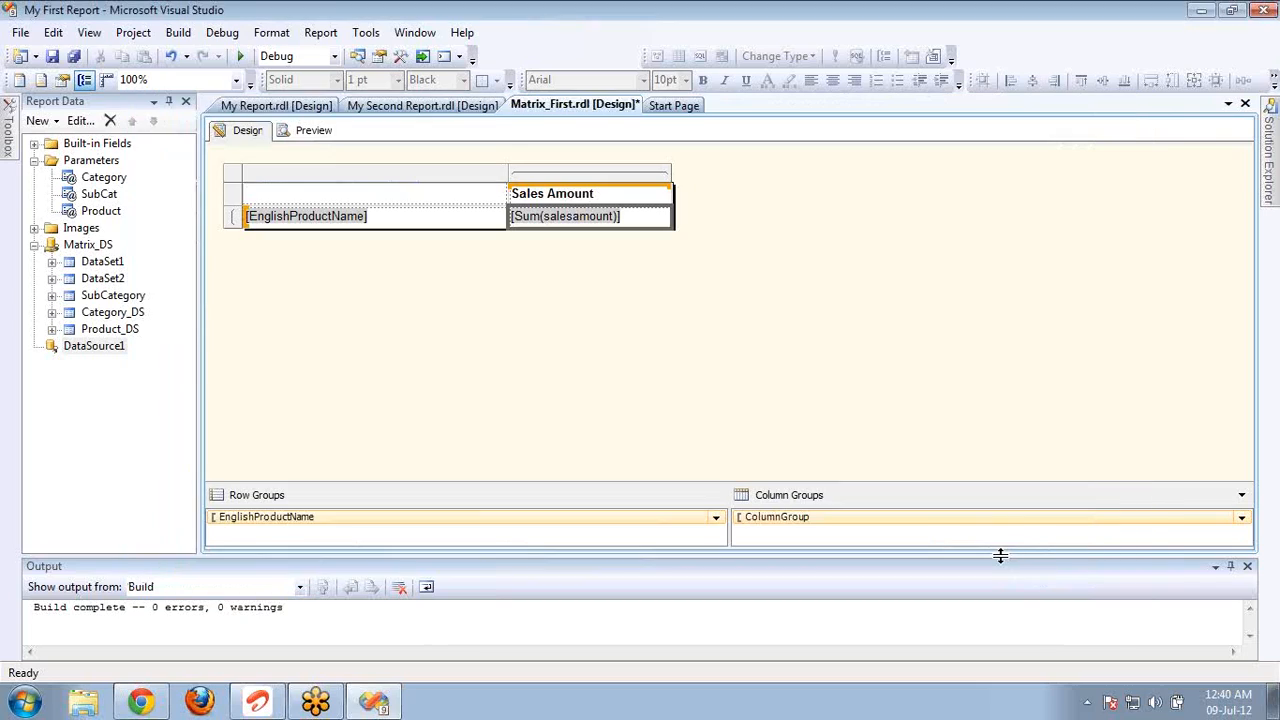
right_click(648, 230)
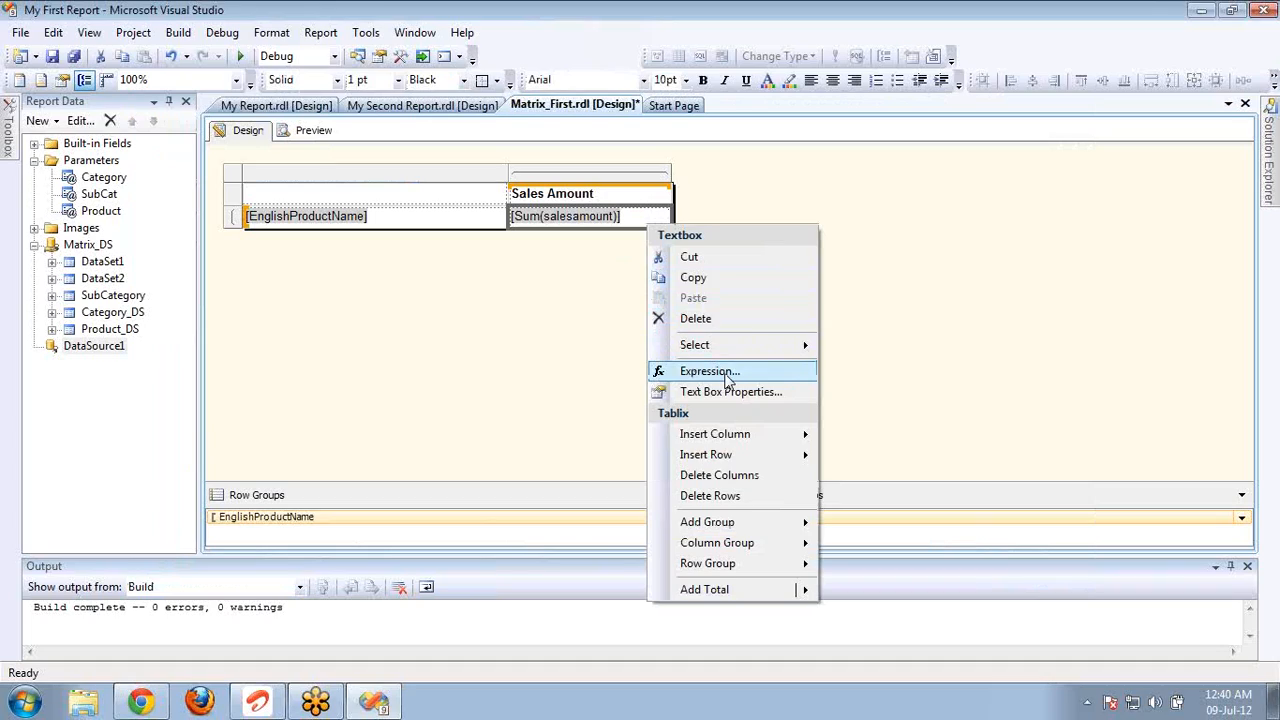
click(440, 350)
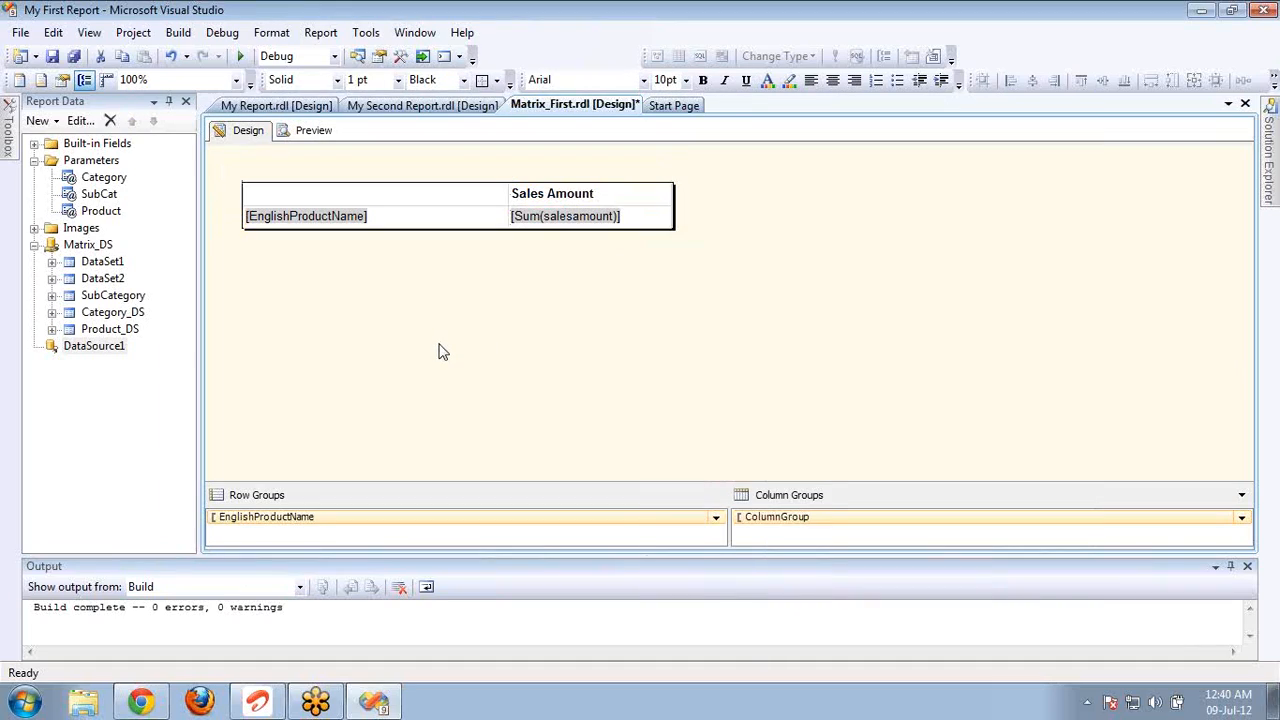
Step: Examine the expression behind the CalTest calculated field in DataSet1, leaving the dataset properties without changes
click(52, 262)
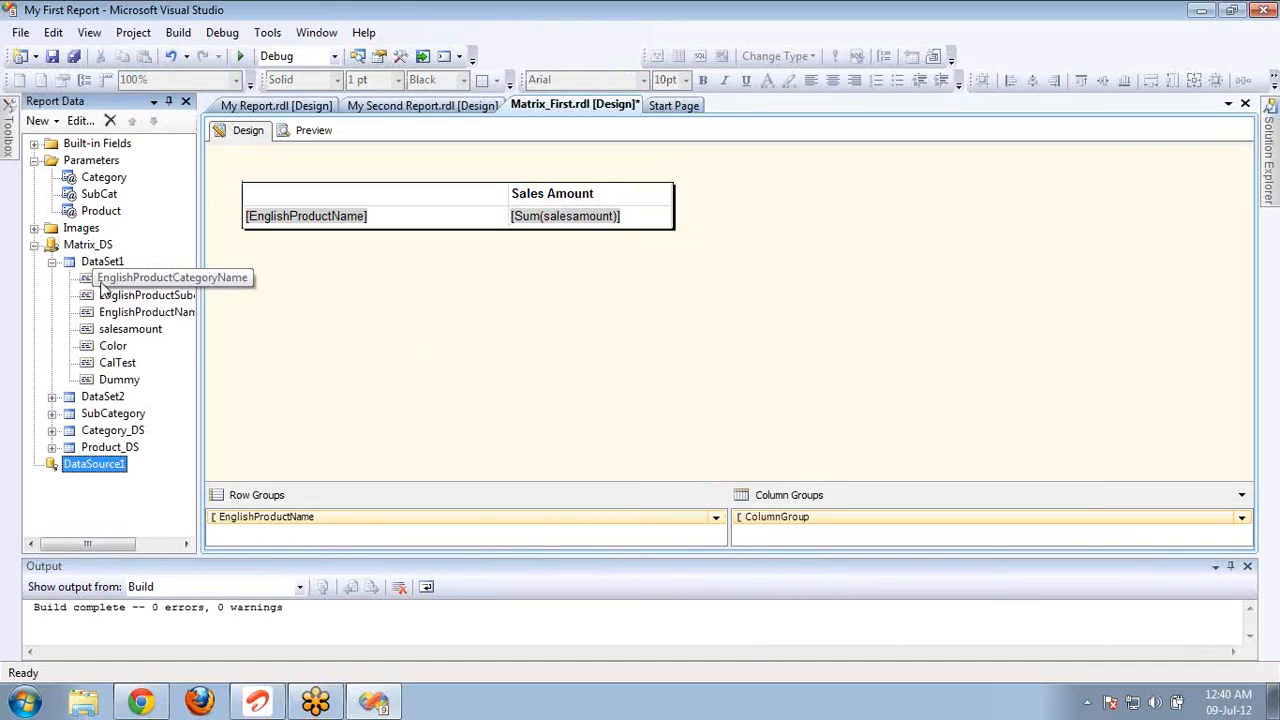
click(118, 364)
right_click(120, 368)
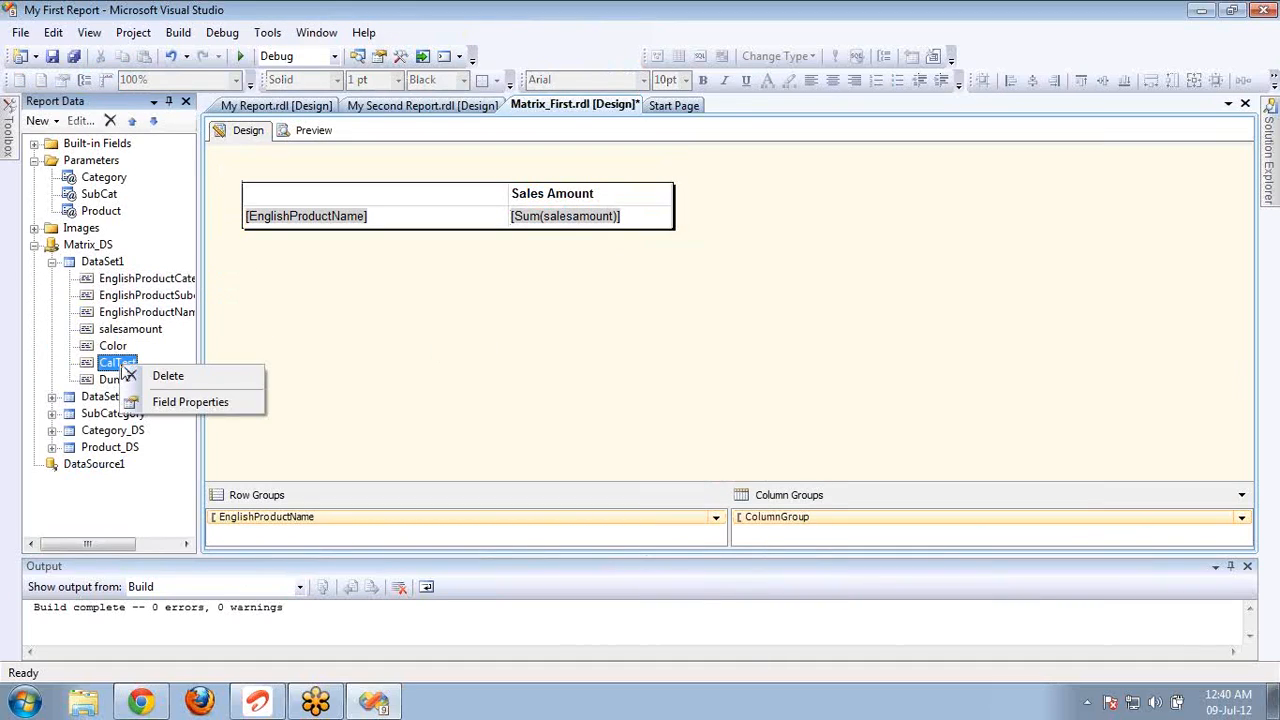
click(186, 405)
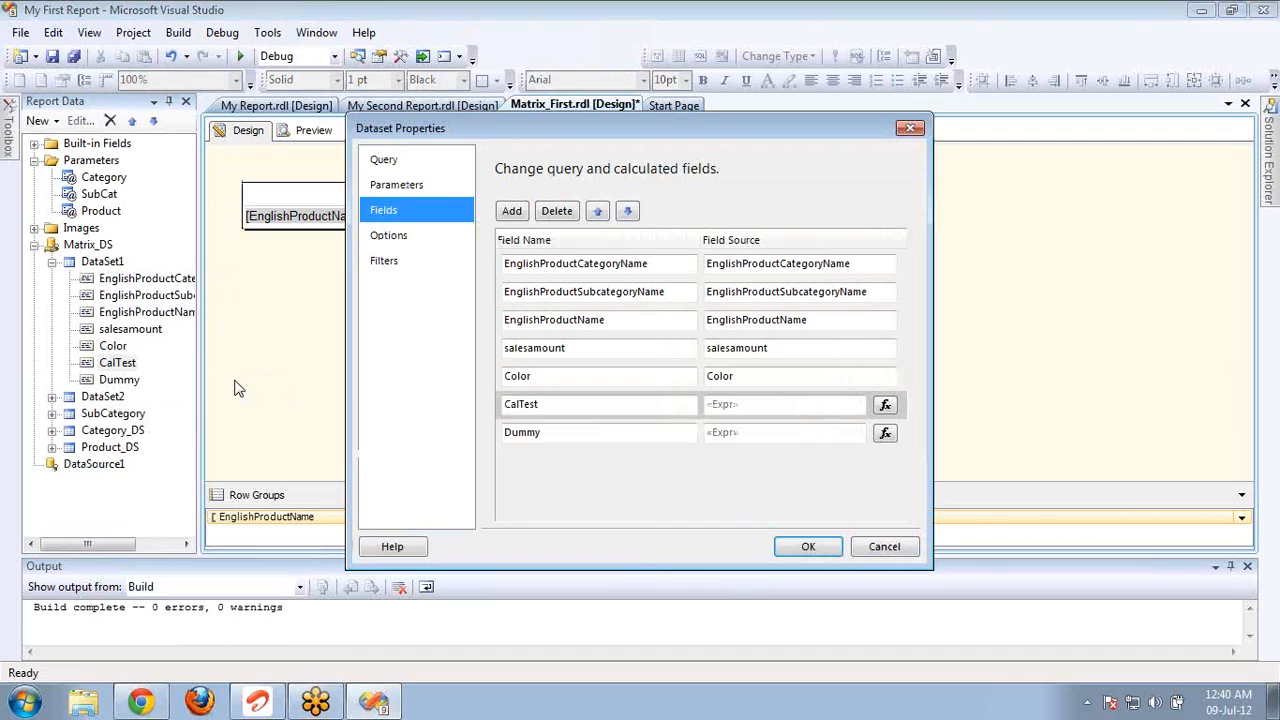
click(885, 404)
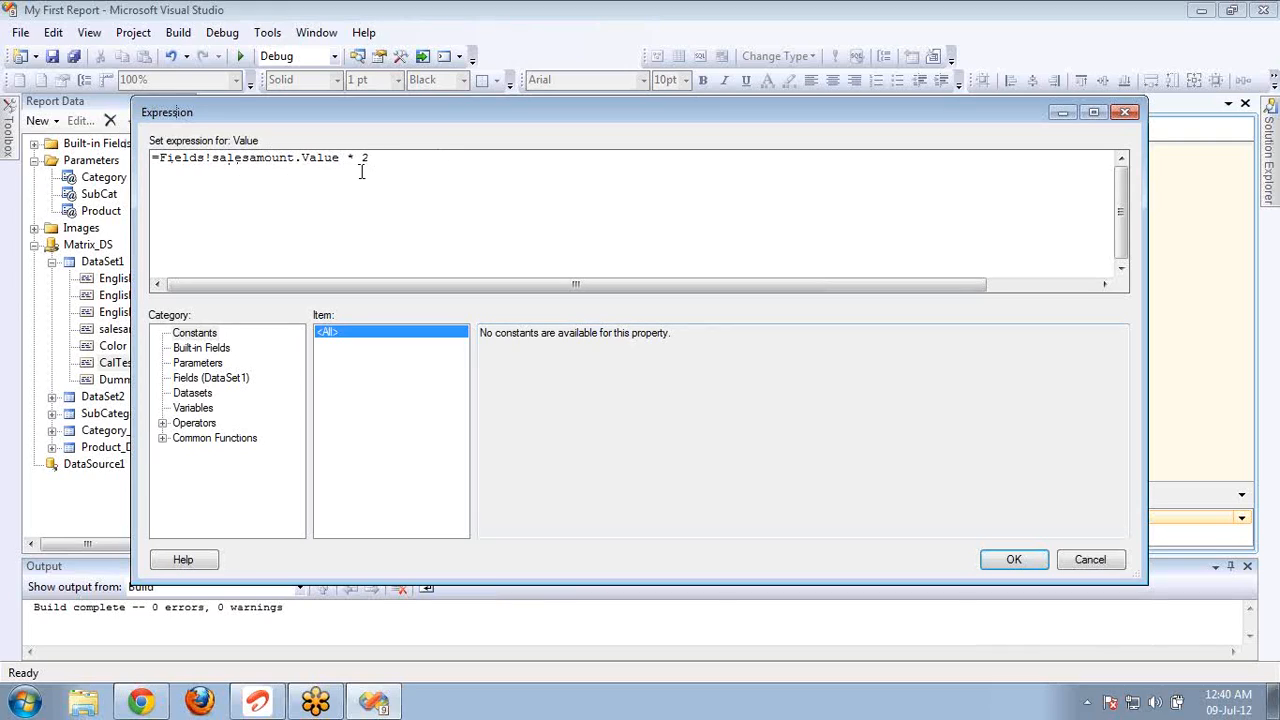
click(1078, 559)
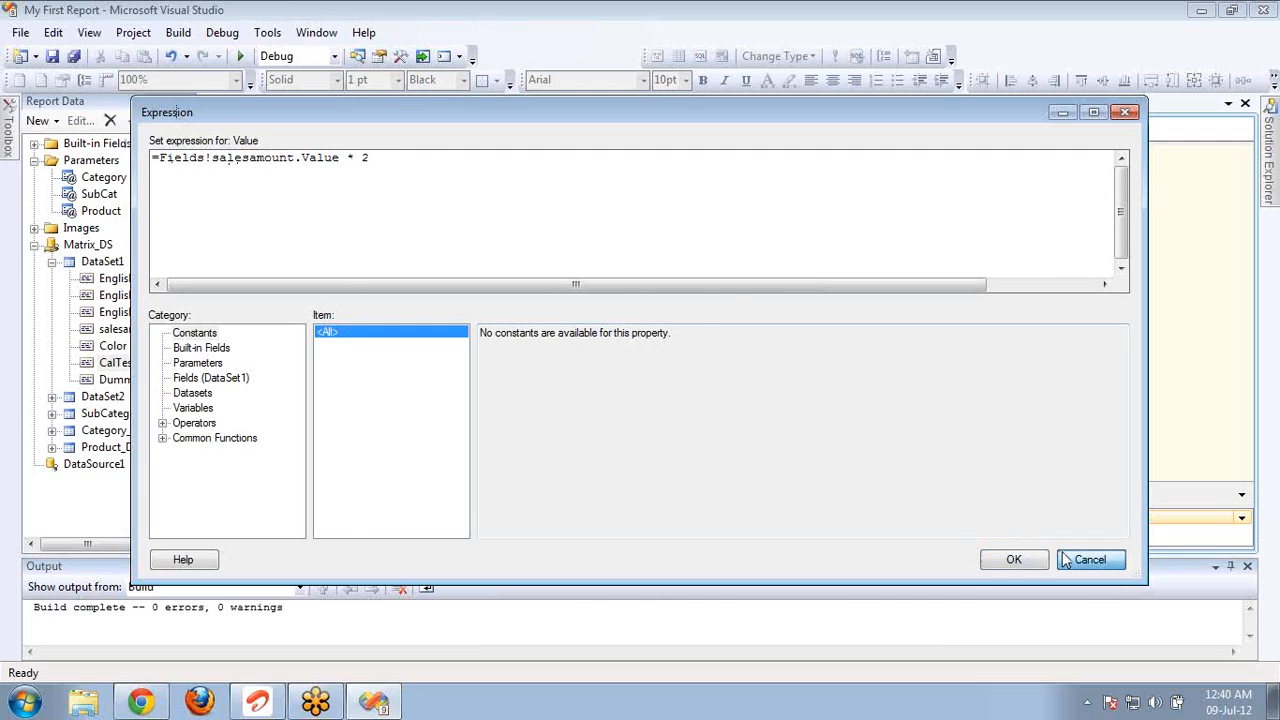
click(884, 546)
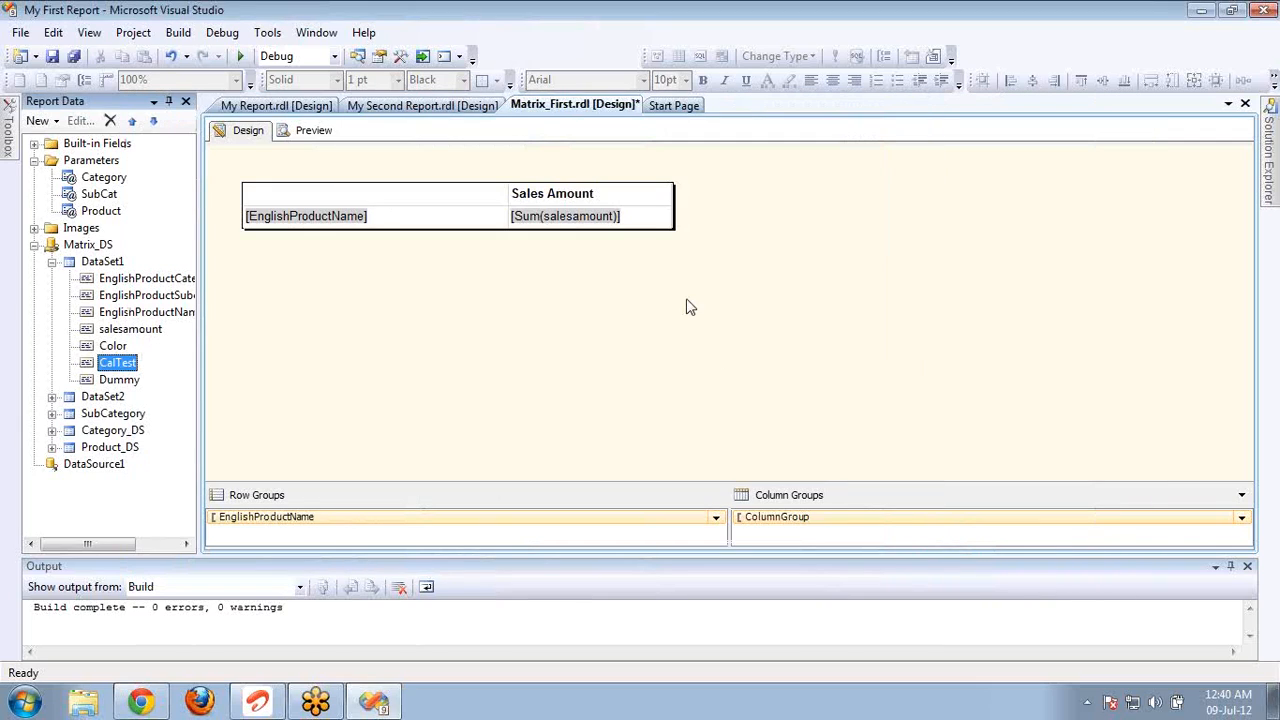
Step: Change the sales amount data cell's expression to =Sum(Fields!salesamount.Value) * 2
right_click(645, 220)
click(745, 362)
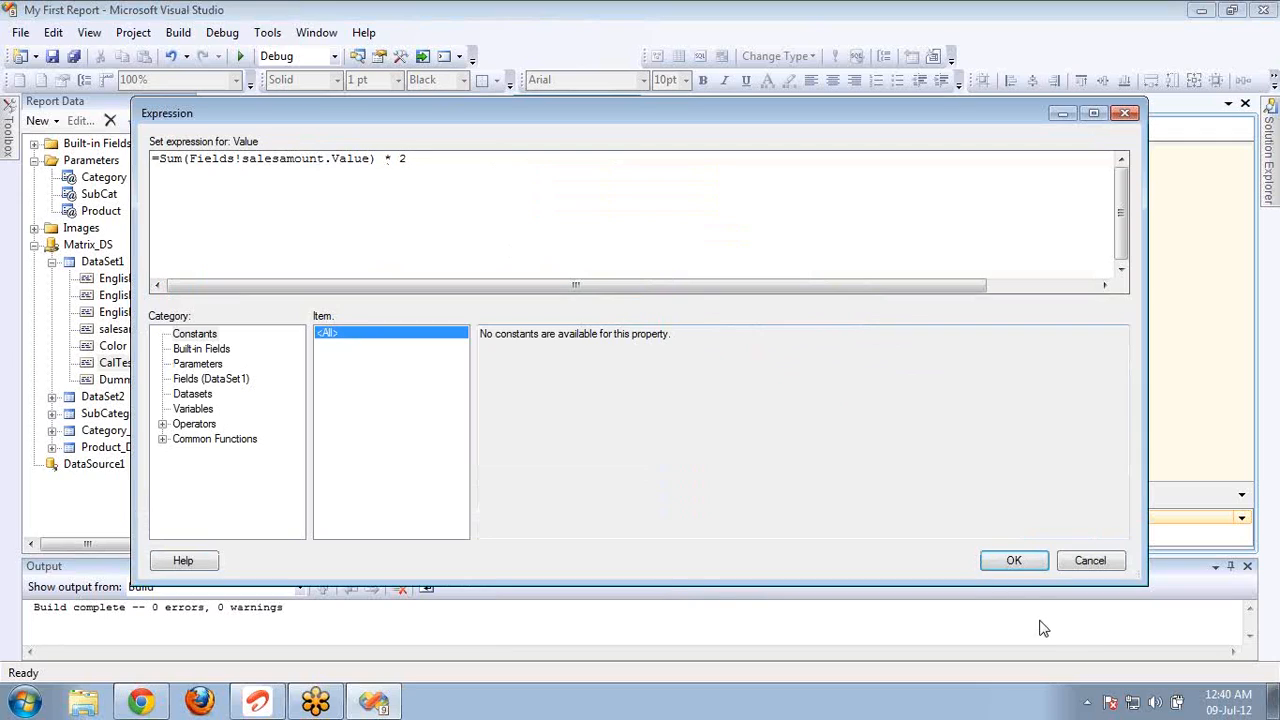
click(1014, 561)
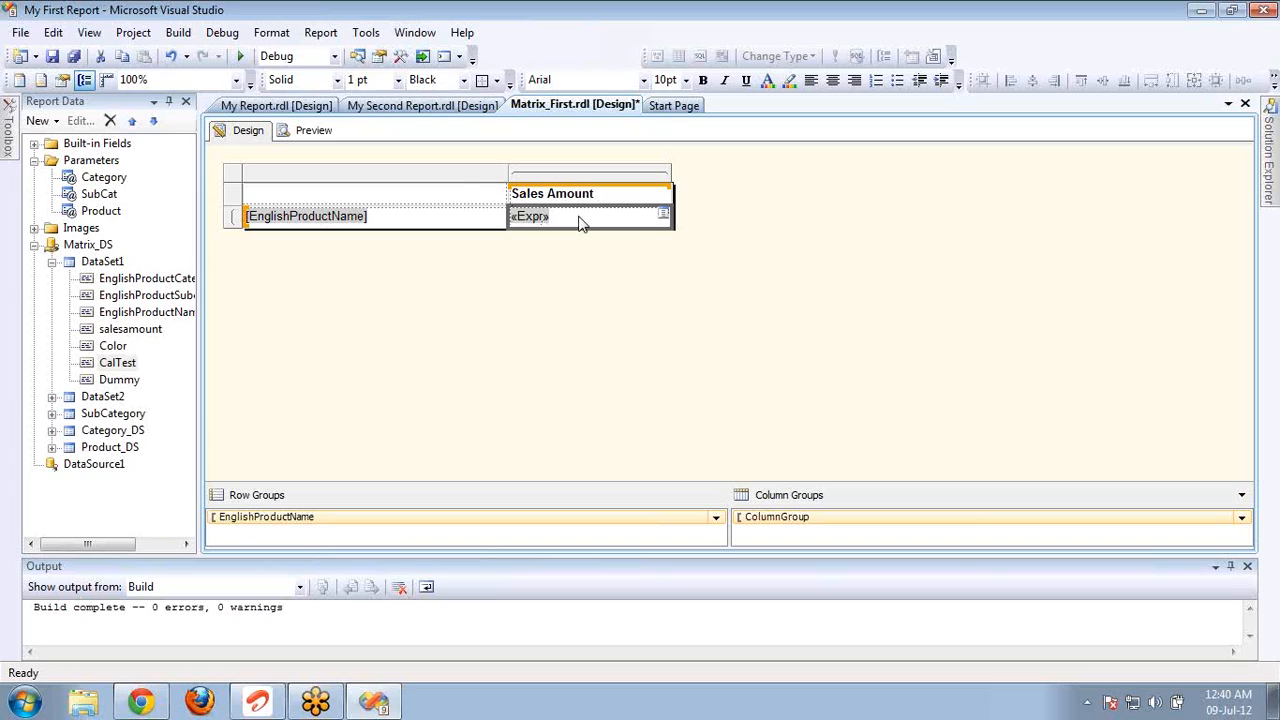
Step: Preview the report with all categories, subcategories and products selected
click(313, 131)
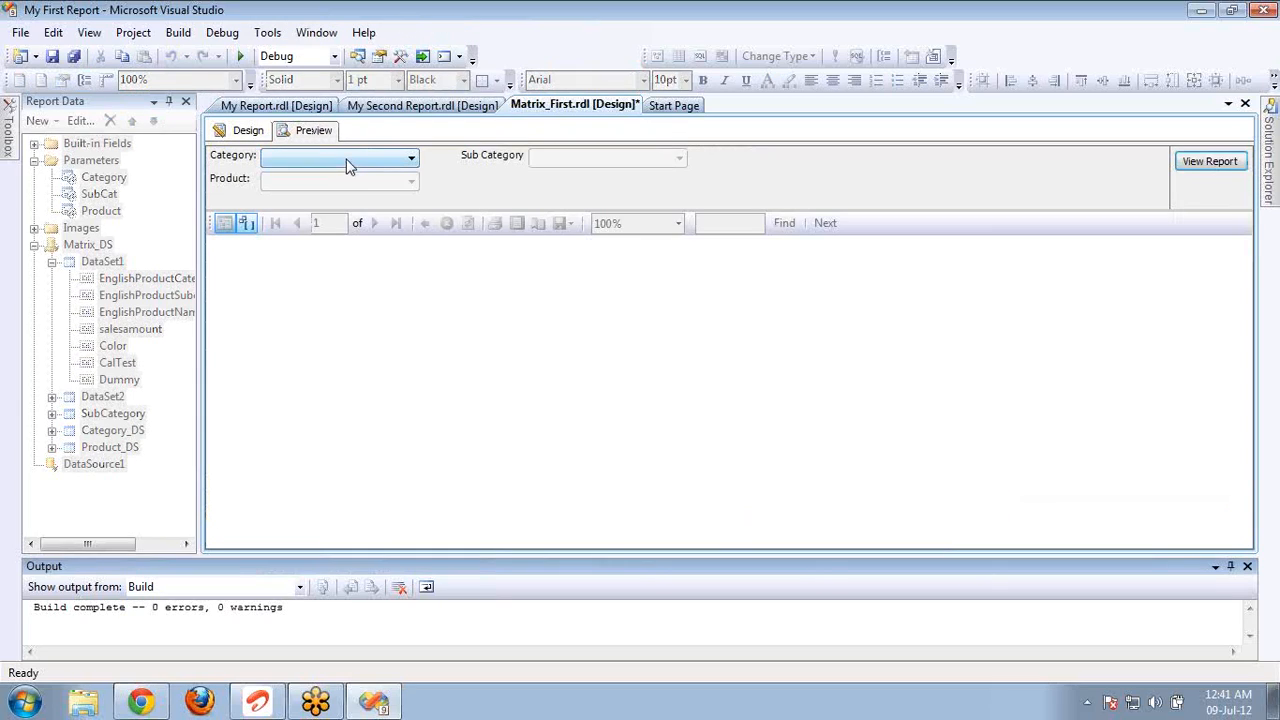
click(346, 165)
click(269, 181)
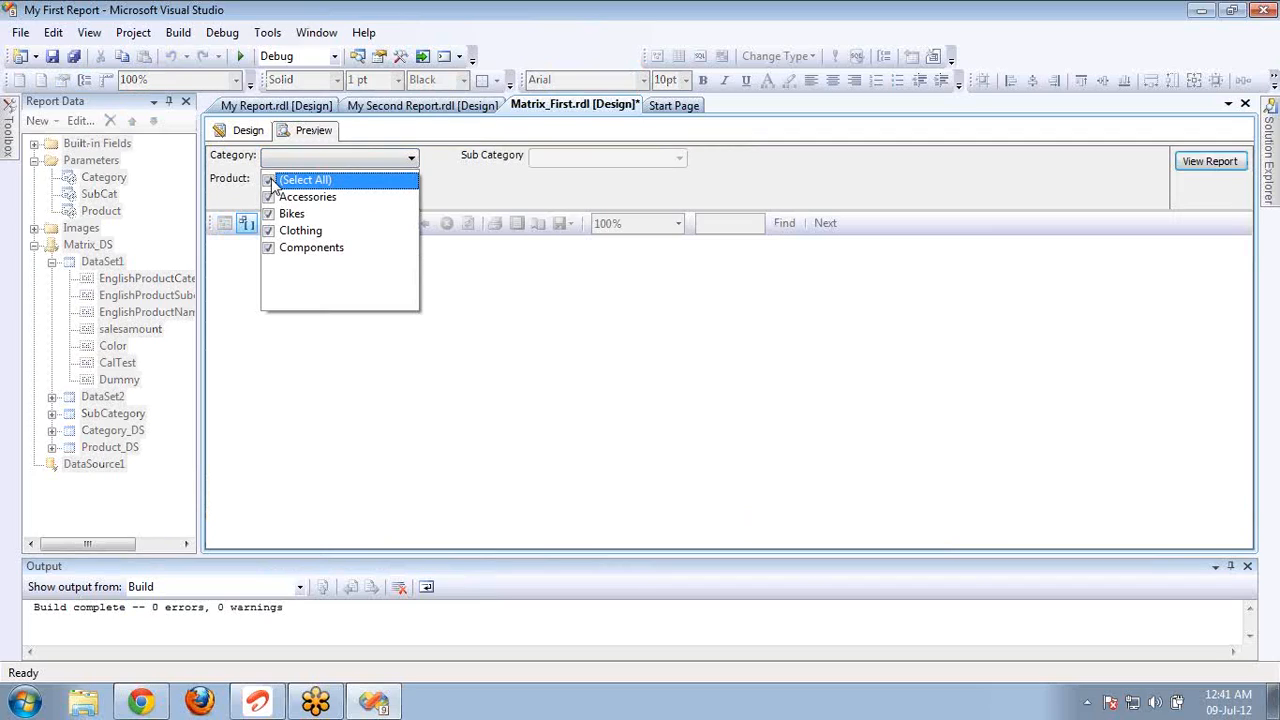
click(555, 190)
click(555, 165)
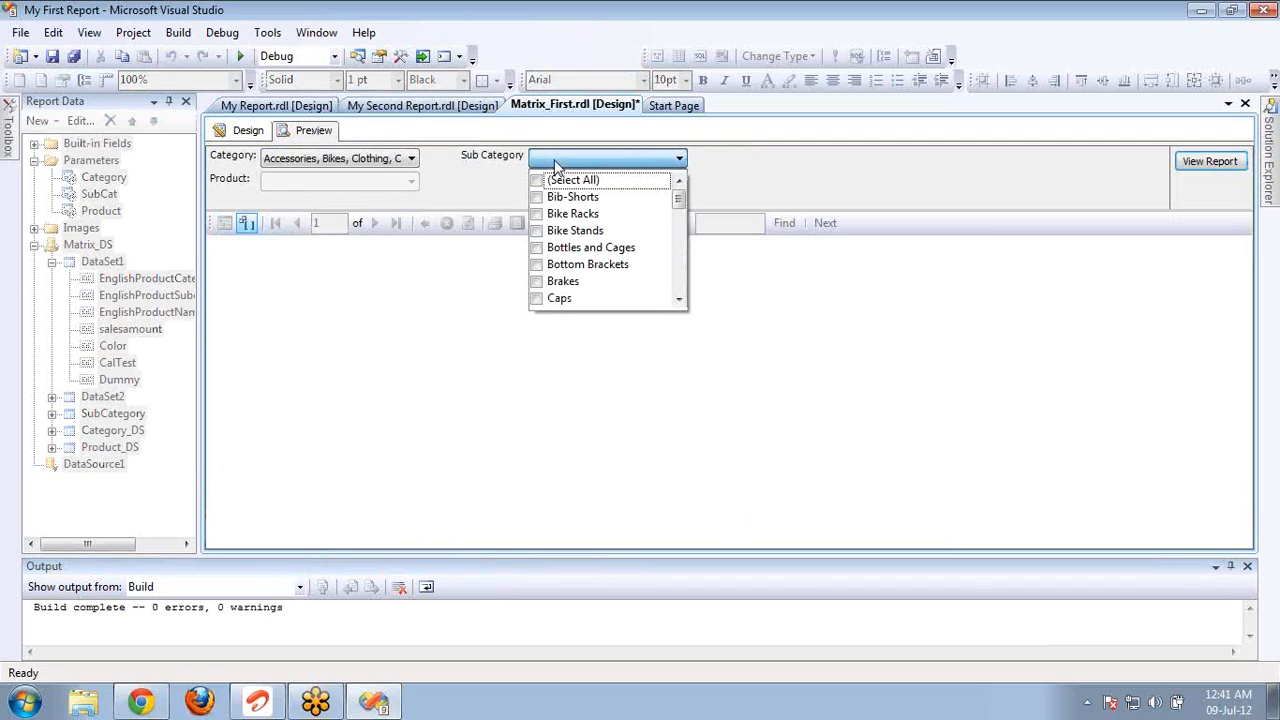
click(537, 180)
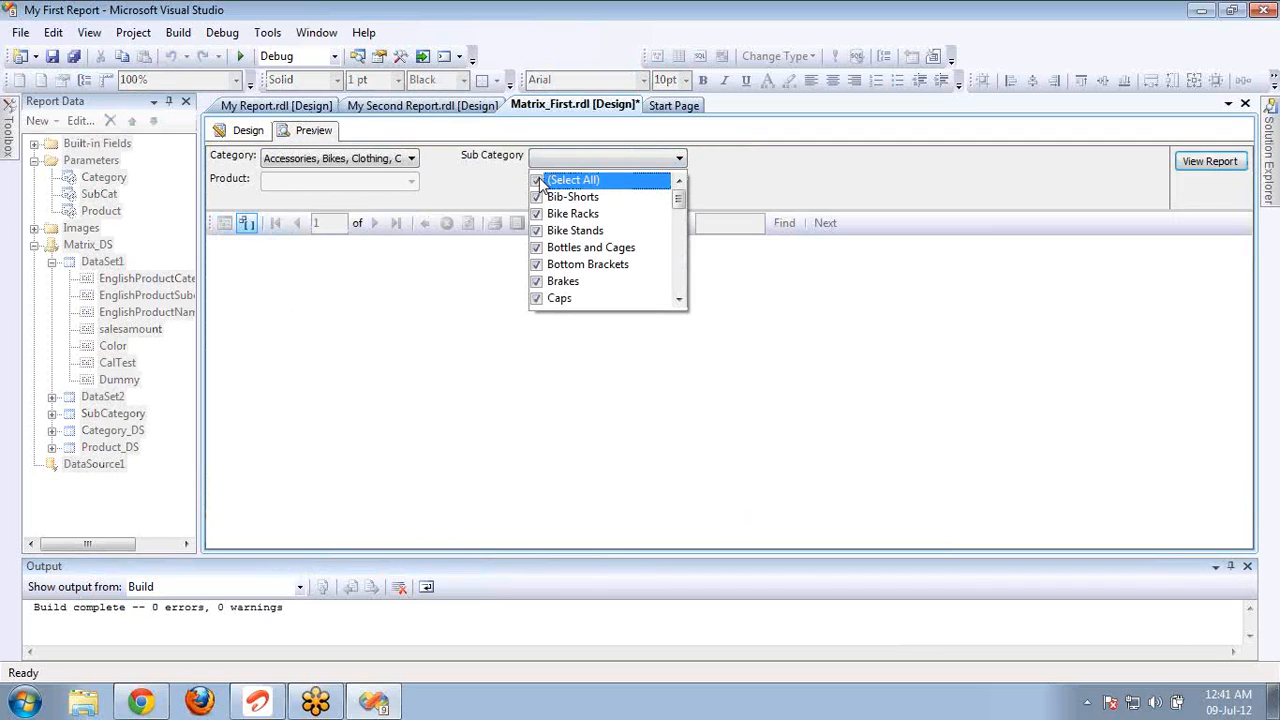
click(482, 192)
click(410, 181)
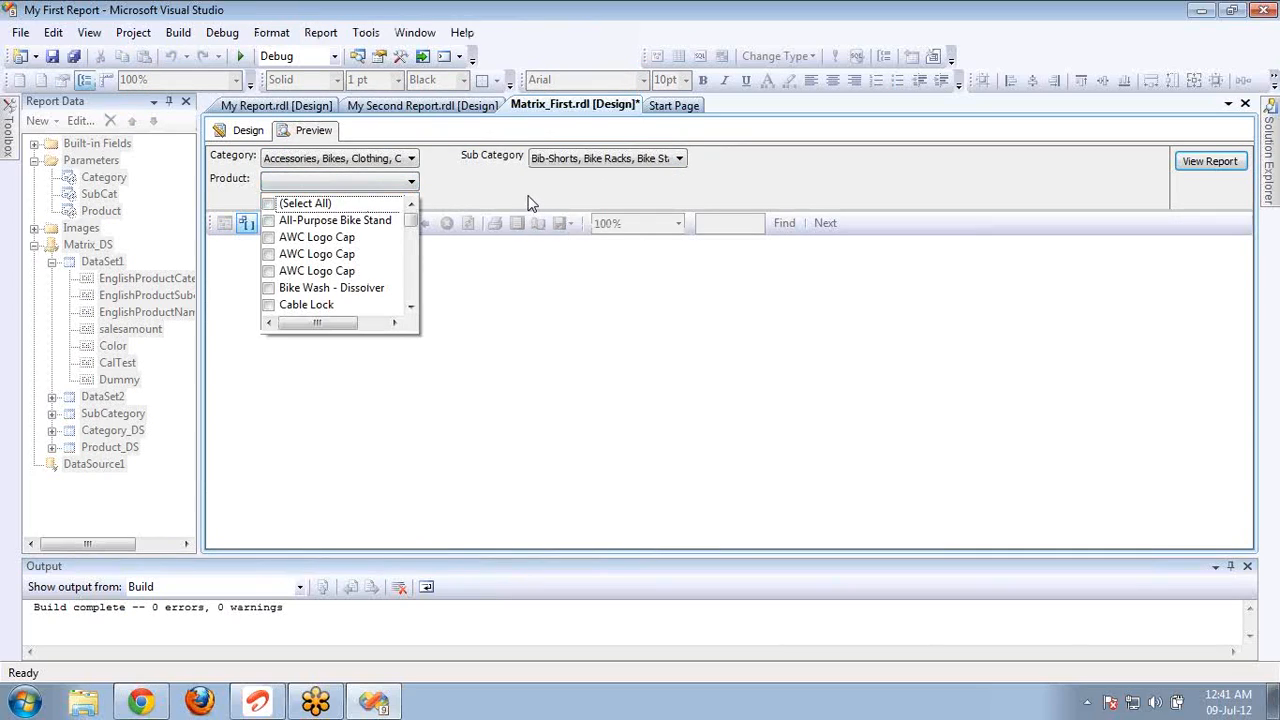
click(268, 204)
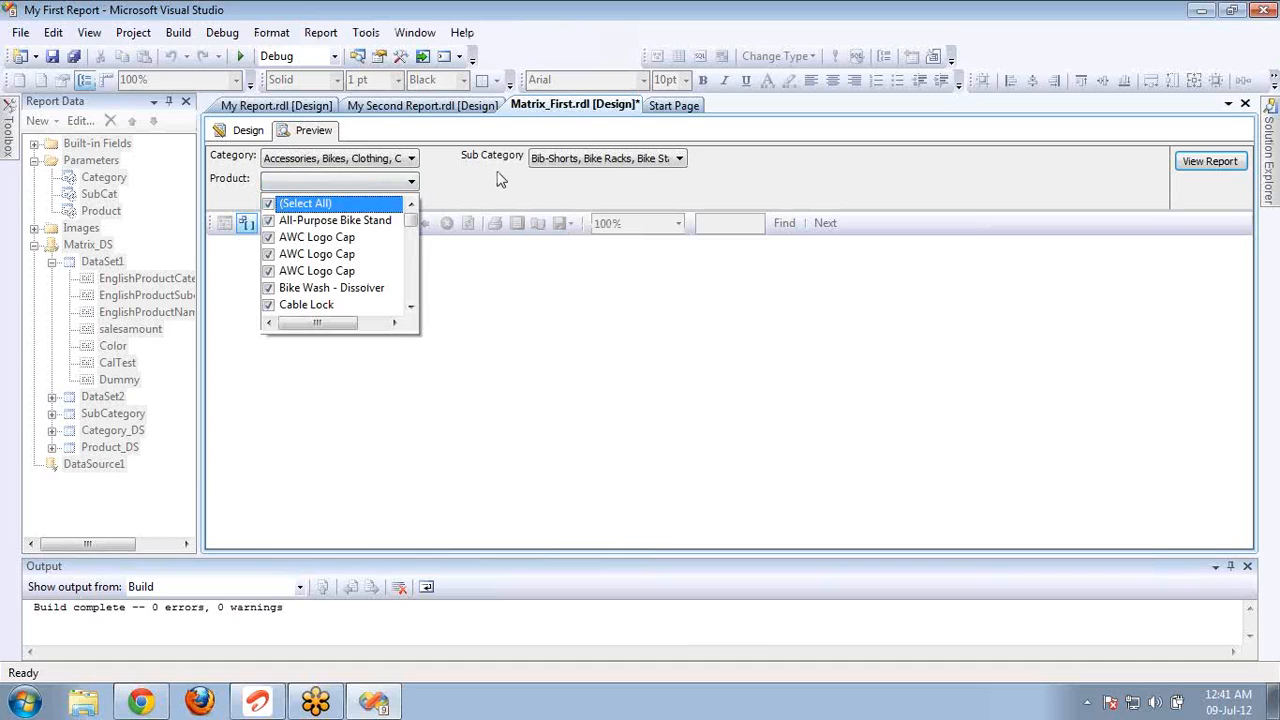
click(500, 179)
click(1210, 163)
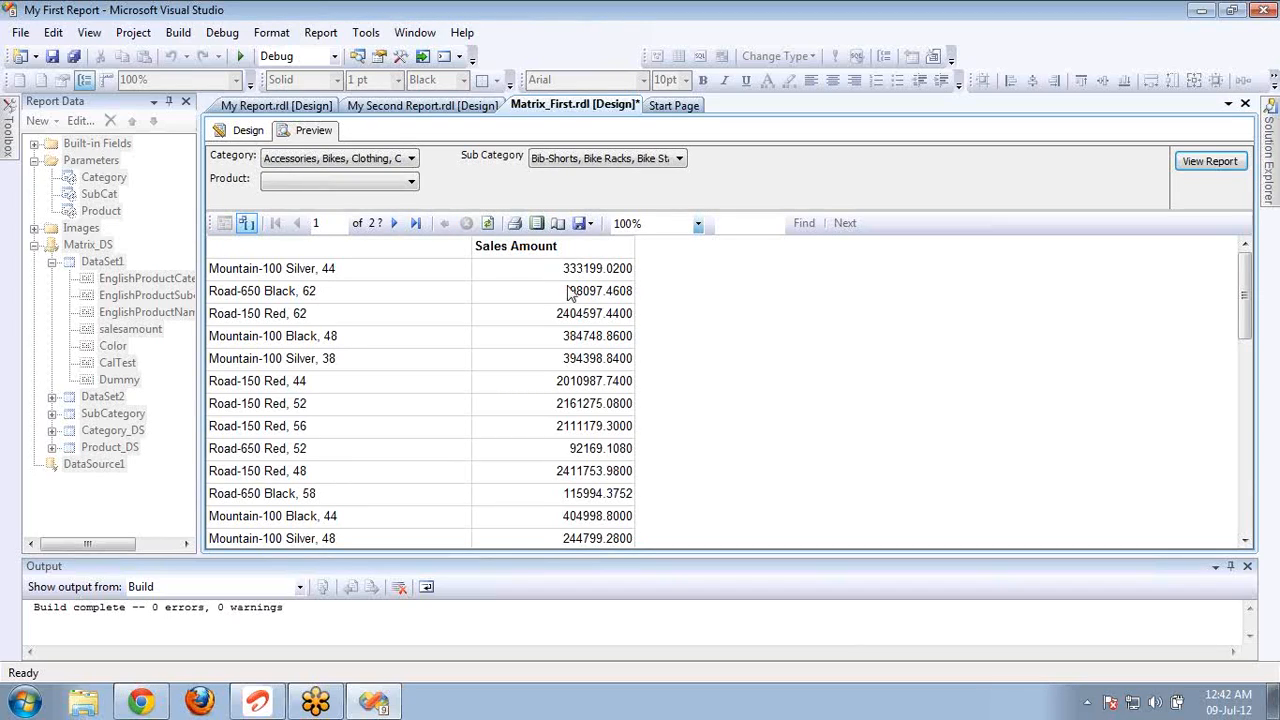
Step: Return to the report design and examine the Sales Amount column's options for inserting columns and adding groups, and the matrix cells
click(248, 134)
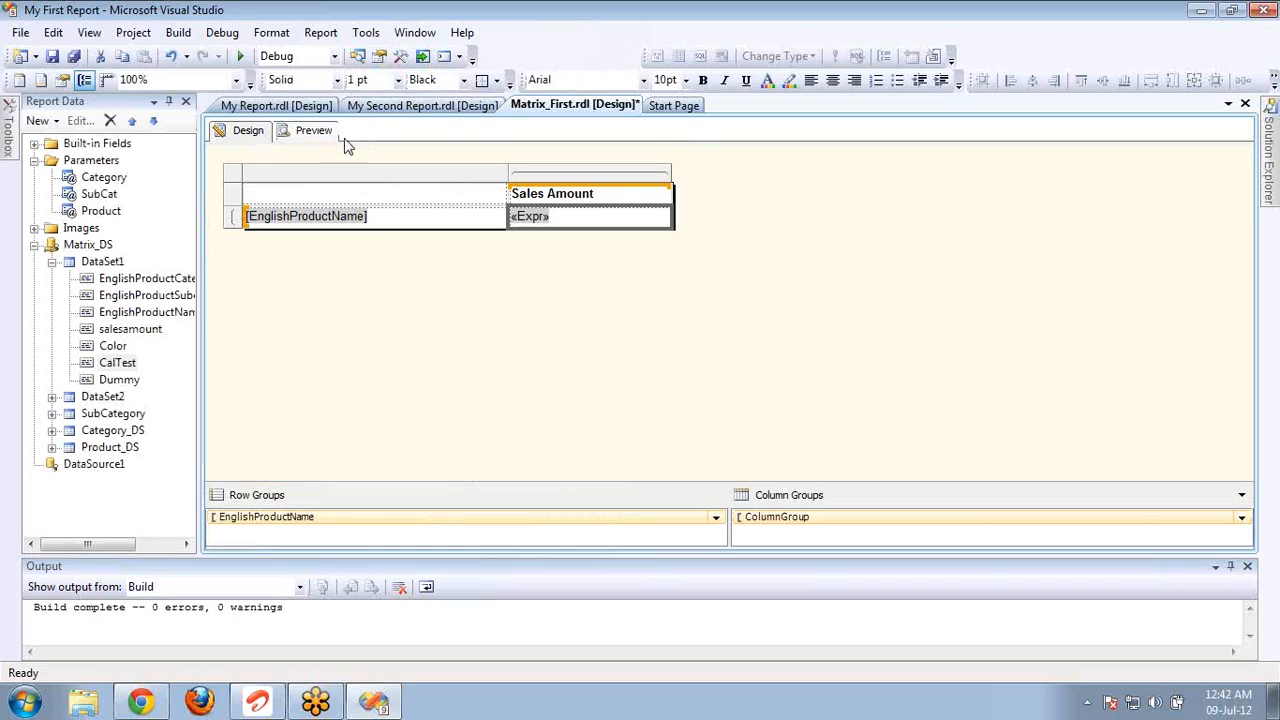
right_click(633, 178)
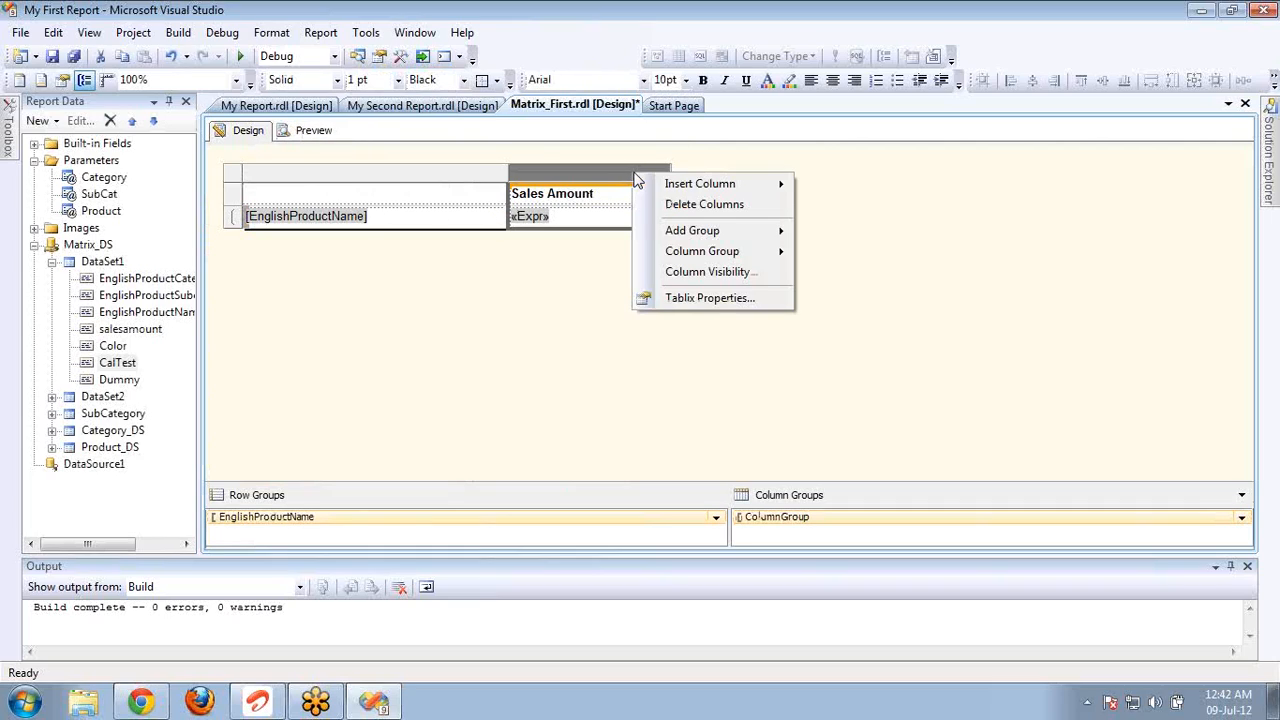
mouse_move(676, 187)
click(580, 181)
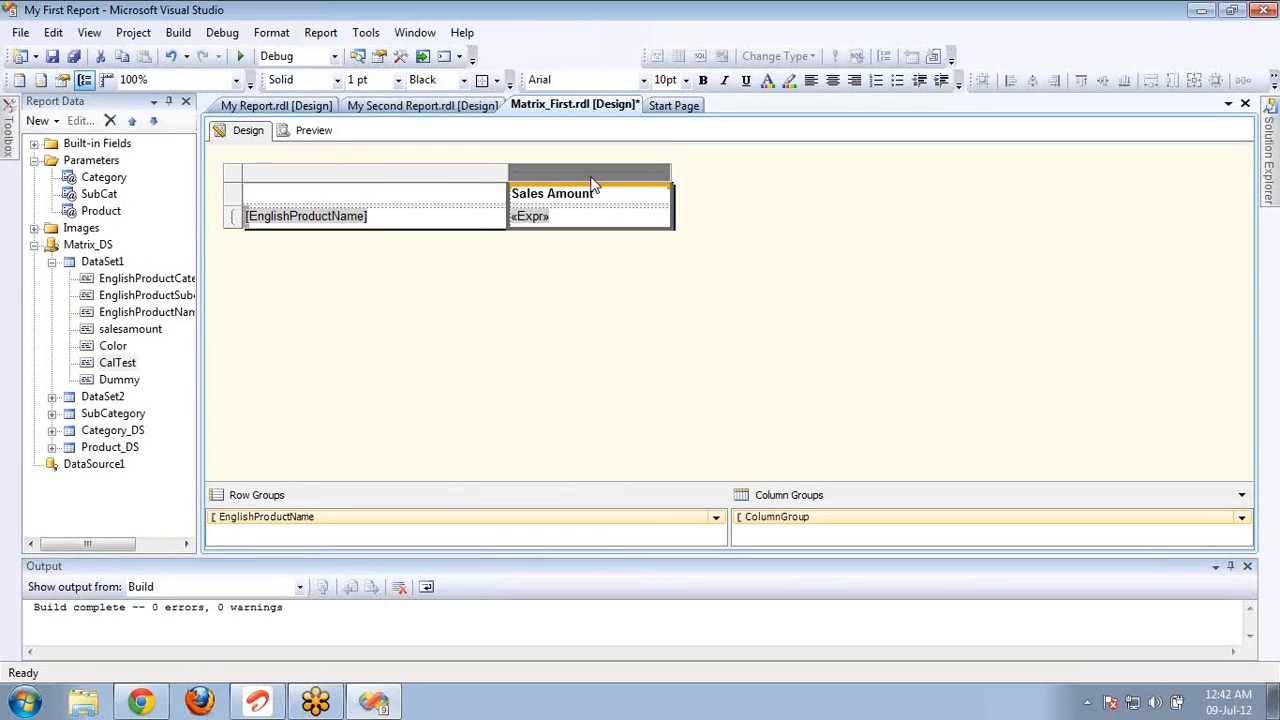
right_click(611, 183)
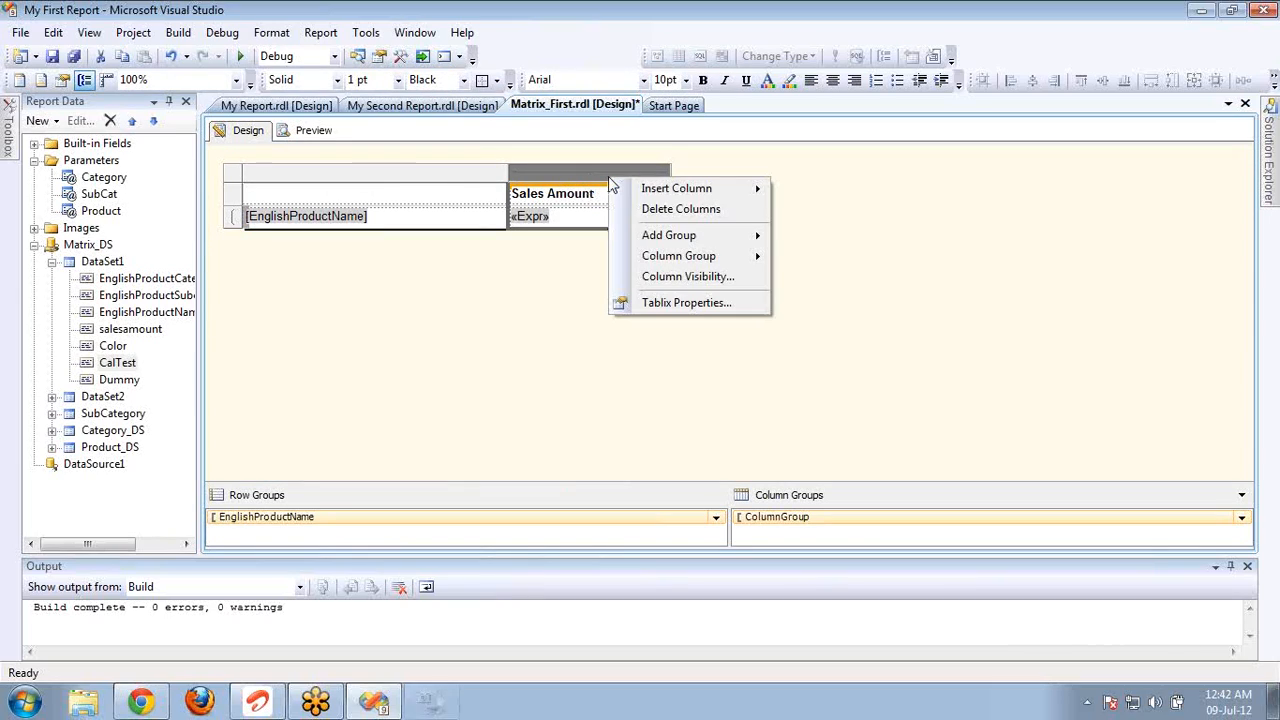
mouse_move(684, 194)
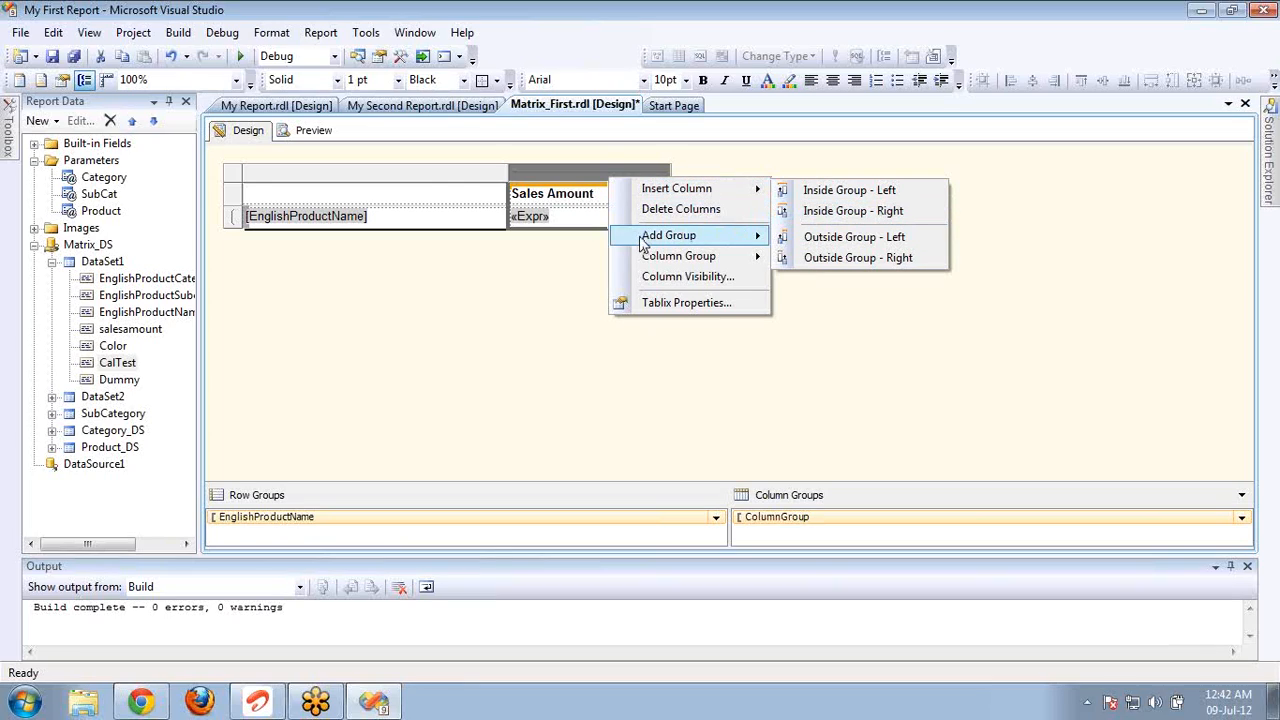
click(569, 281)
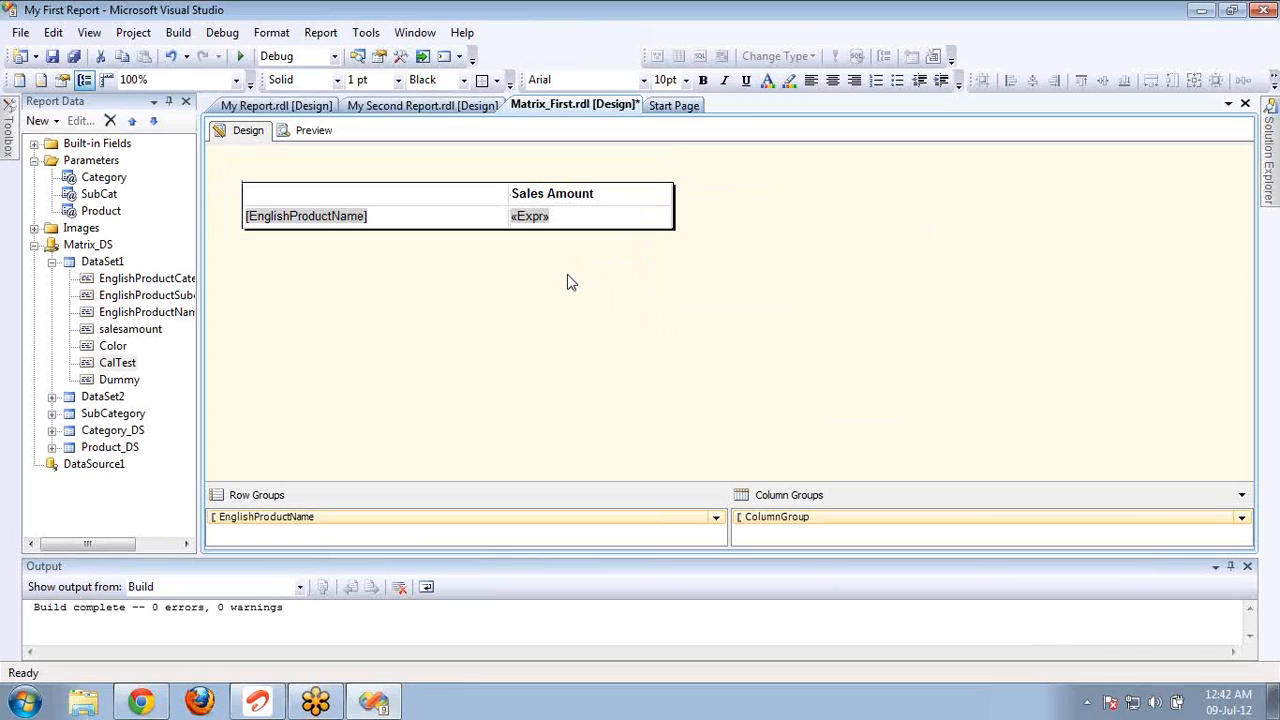
click(615, 195)
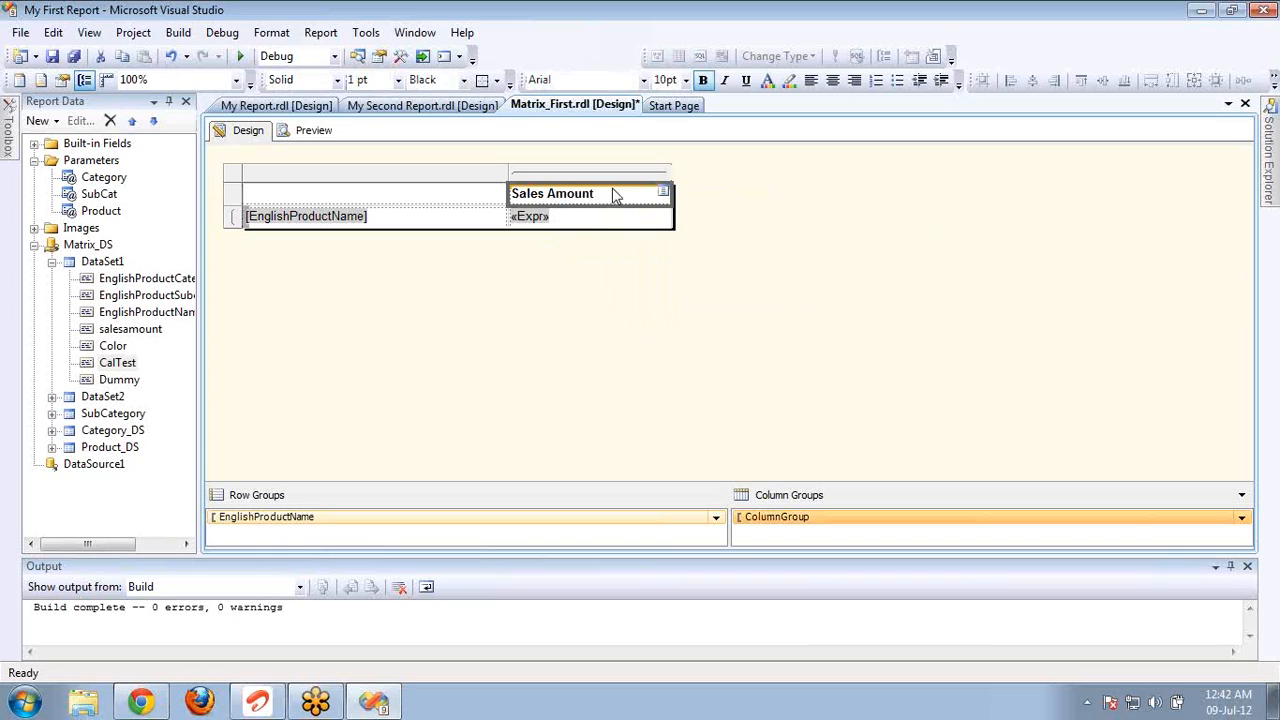
click(407, 224)
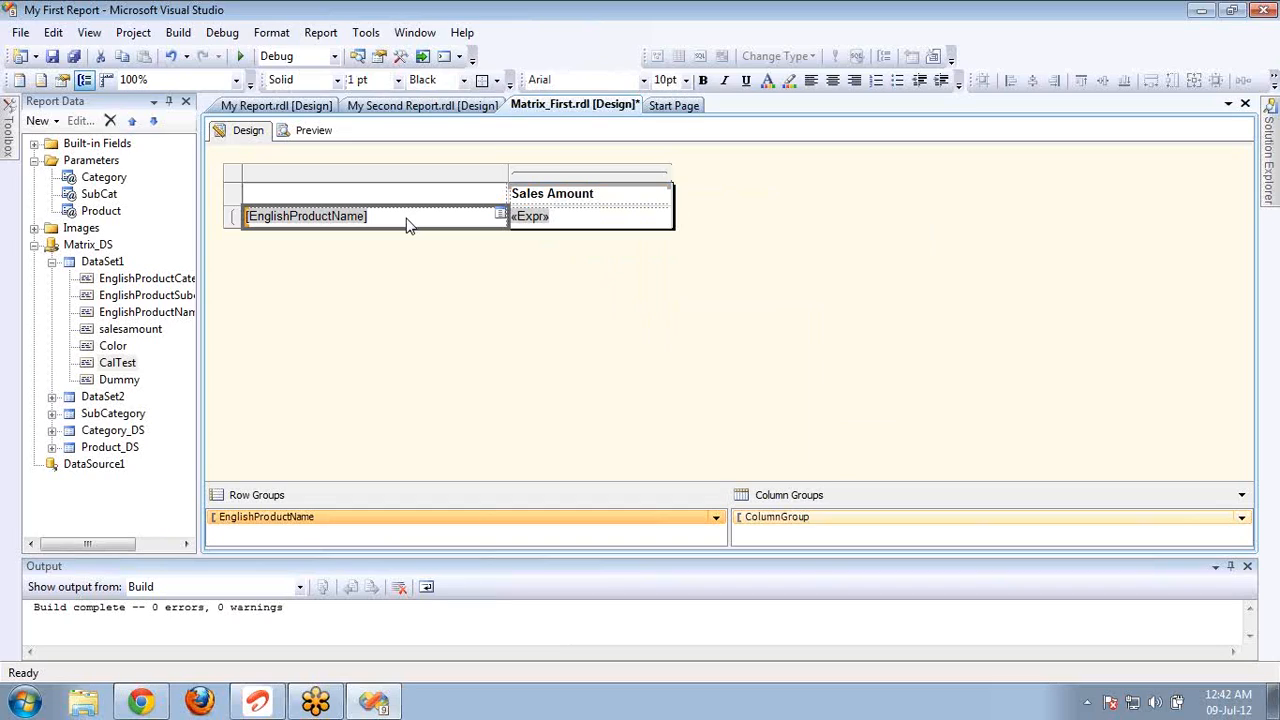
click(557, 219)
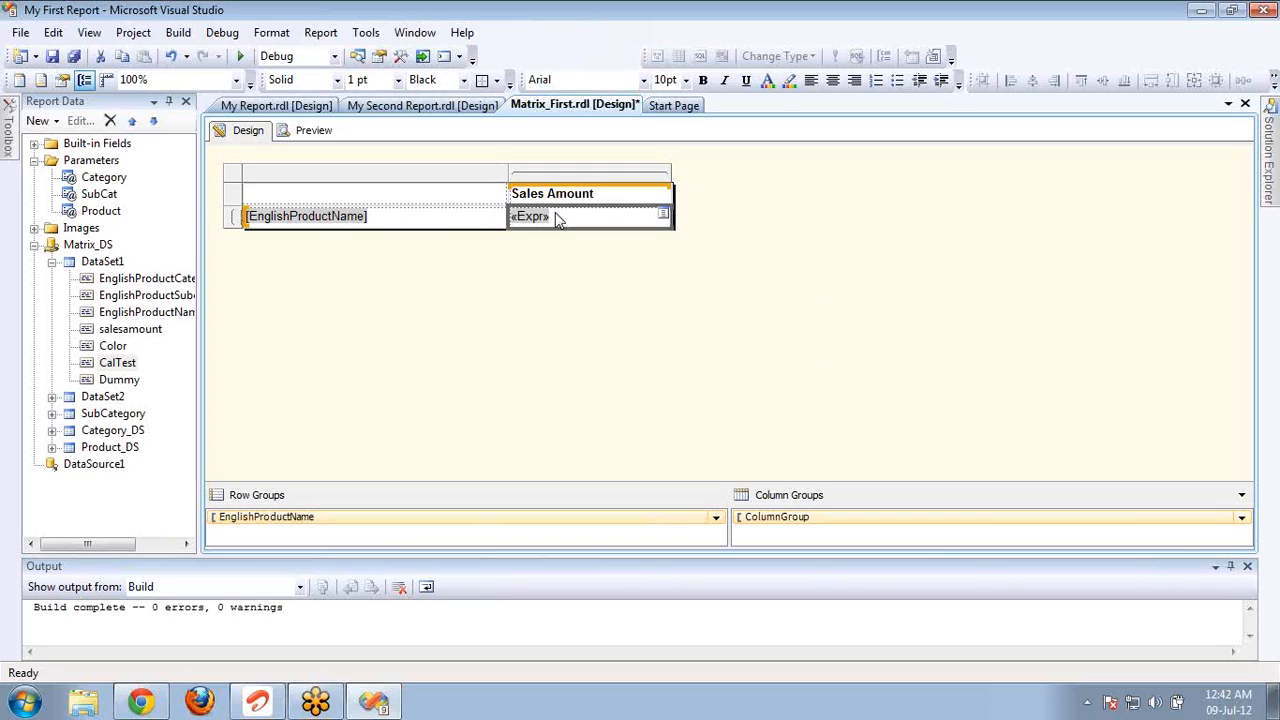
Step: Switch to SQL Server Management Studio, connect to the localhost database engine with Windows Authentication, and open a new query
click(25, 703)
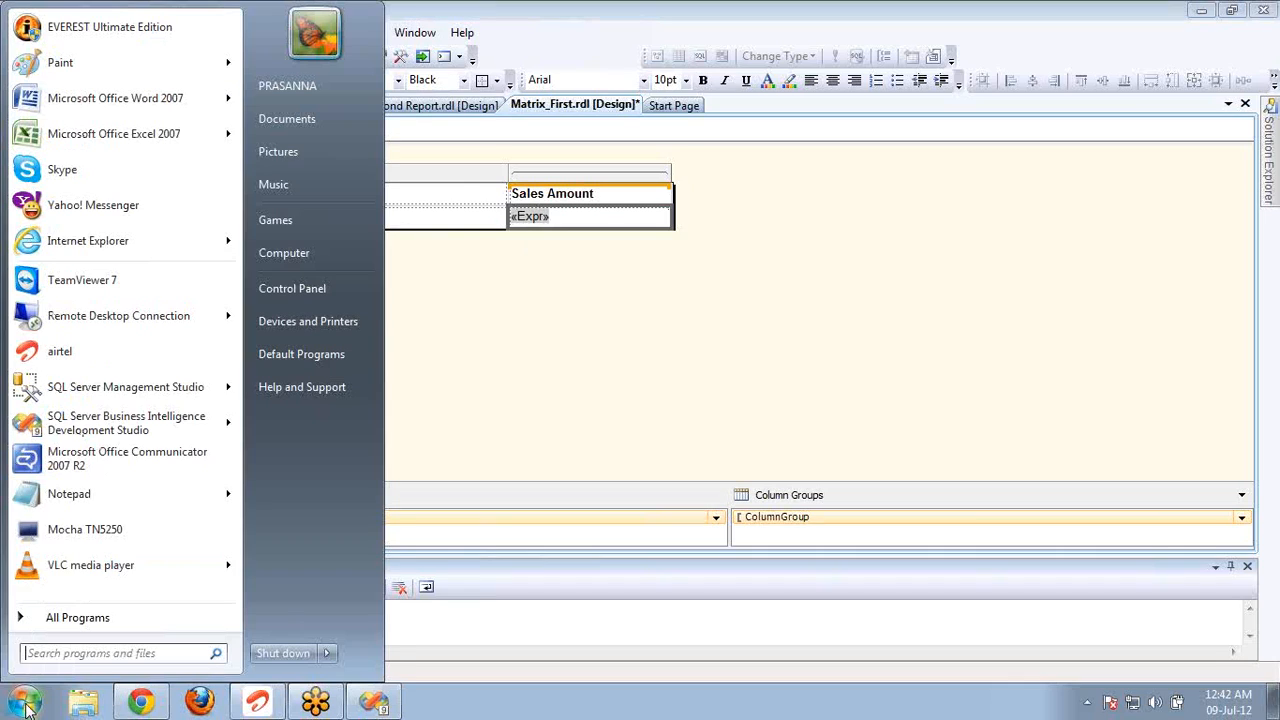
click(112, 391)
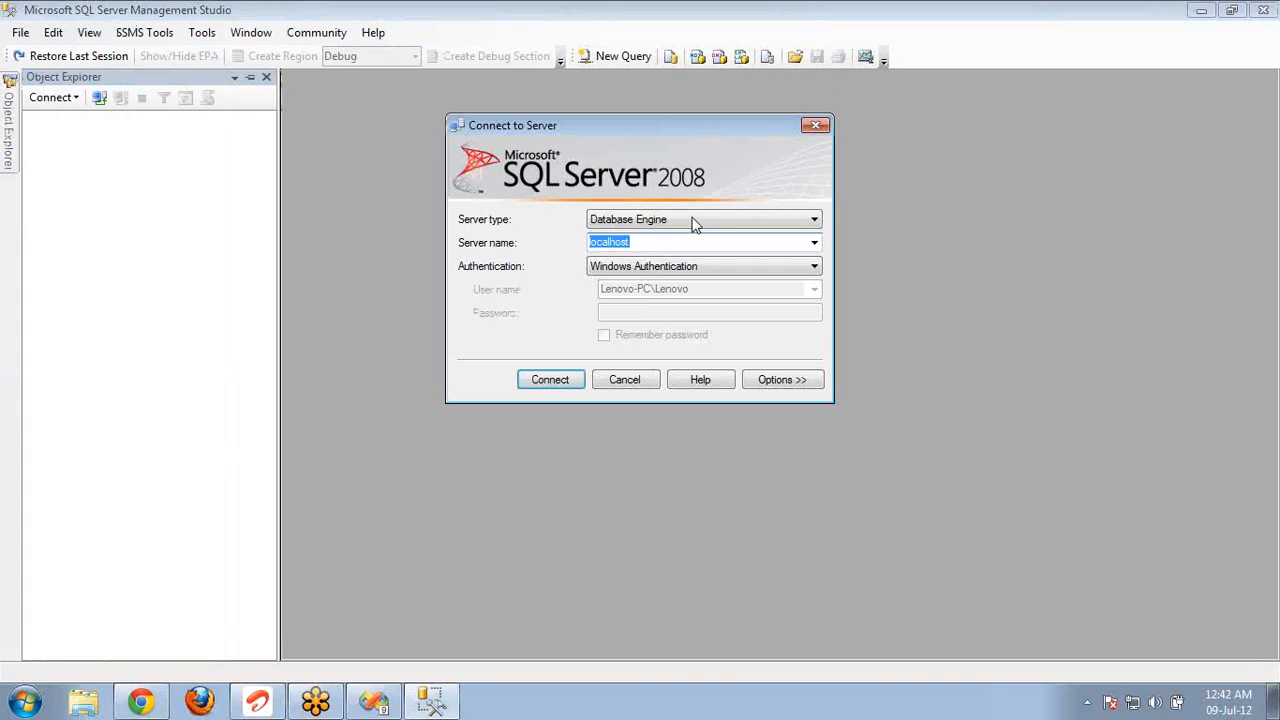
click(553, 379)
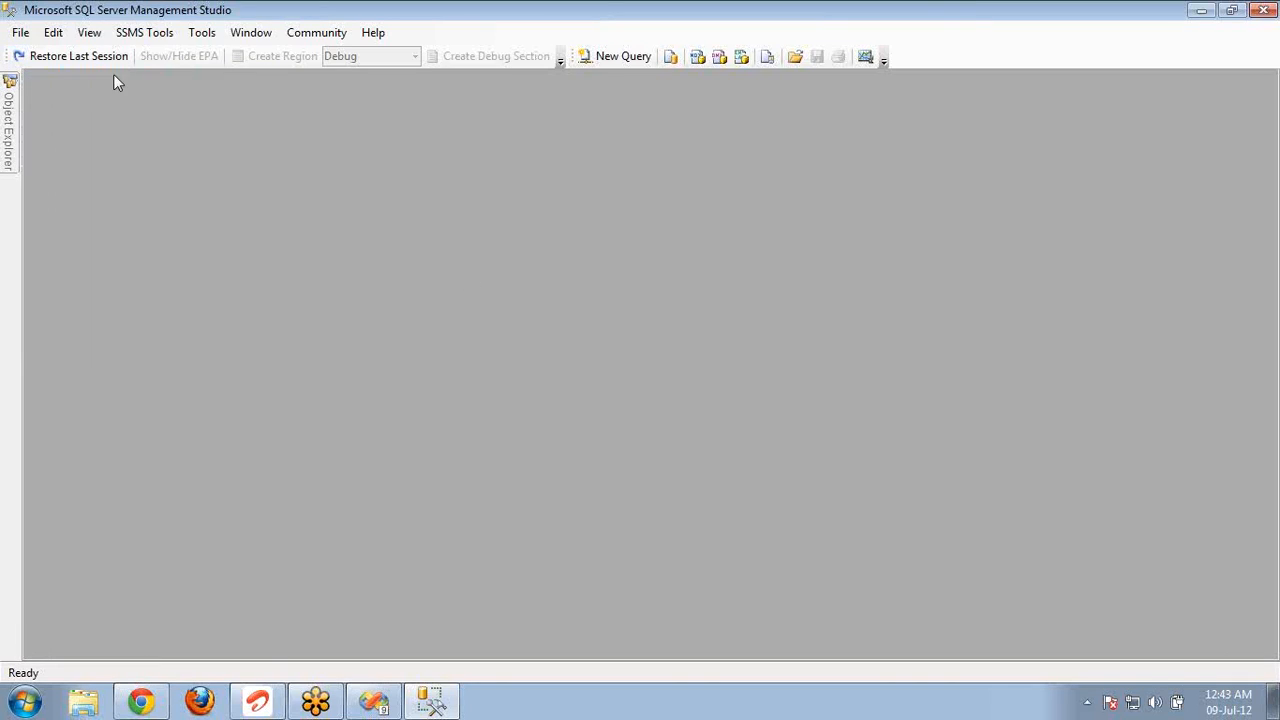
click(608, 58)
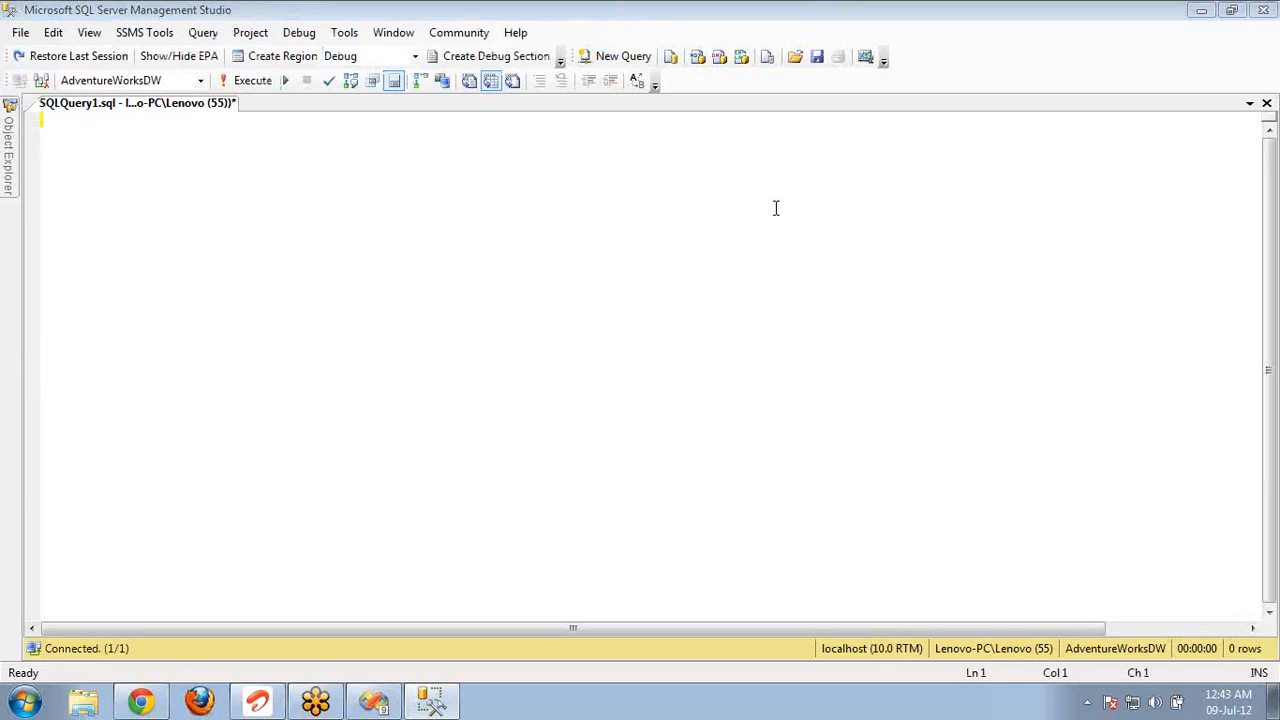
Step: Write a query selecting Englishproductname and SalesAmount from FactInternetSales with the alias A
text(Select SalesAmount)
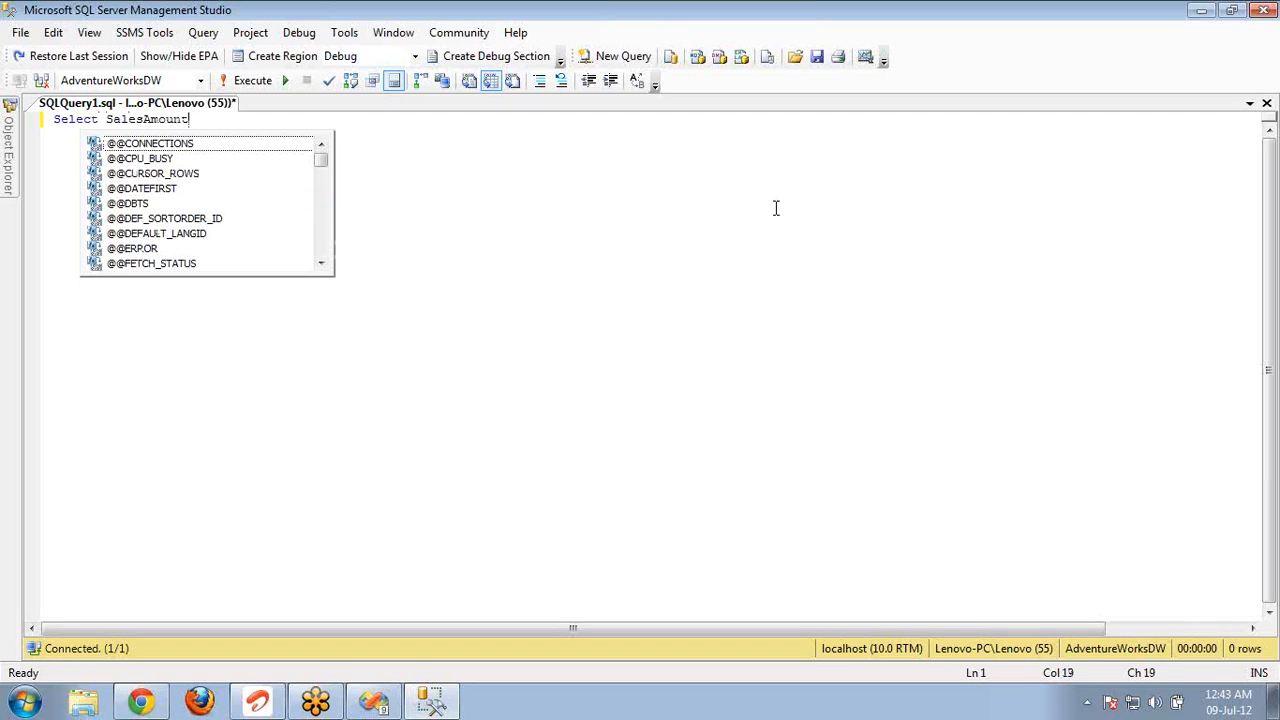
text(Englishp)
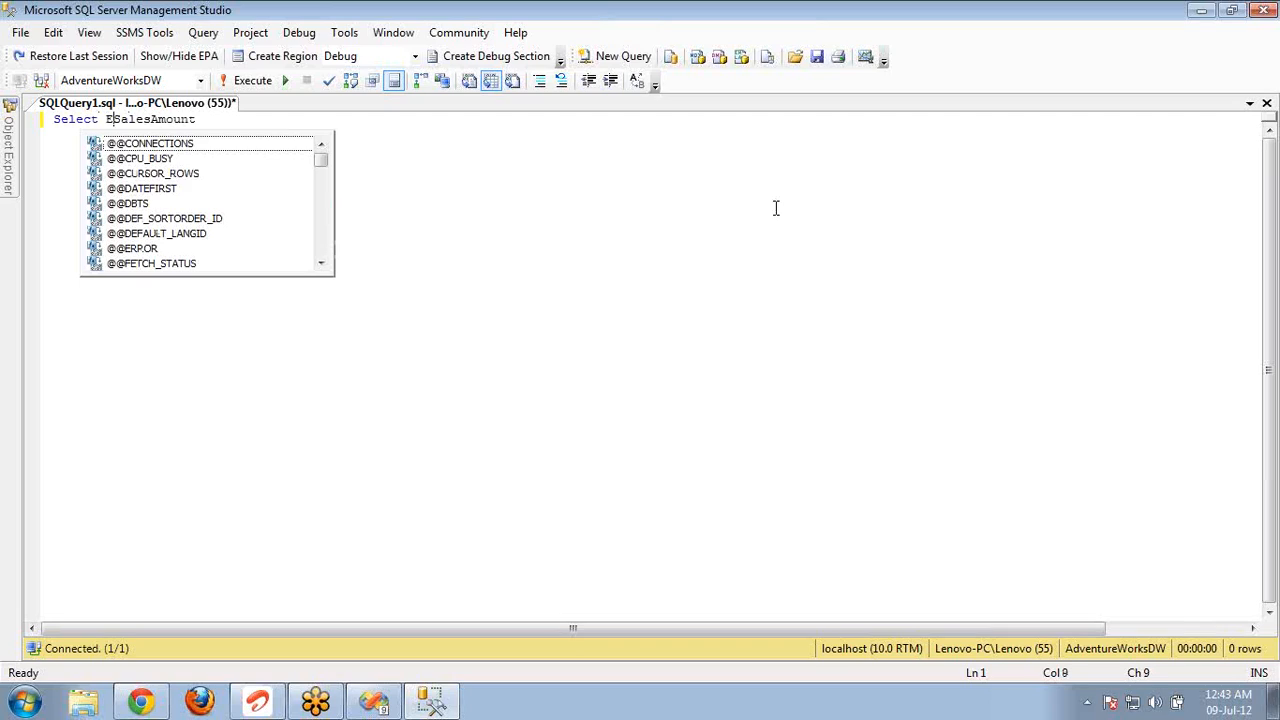
text(roductname)
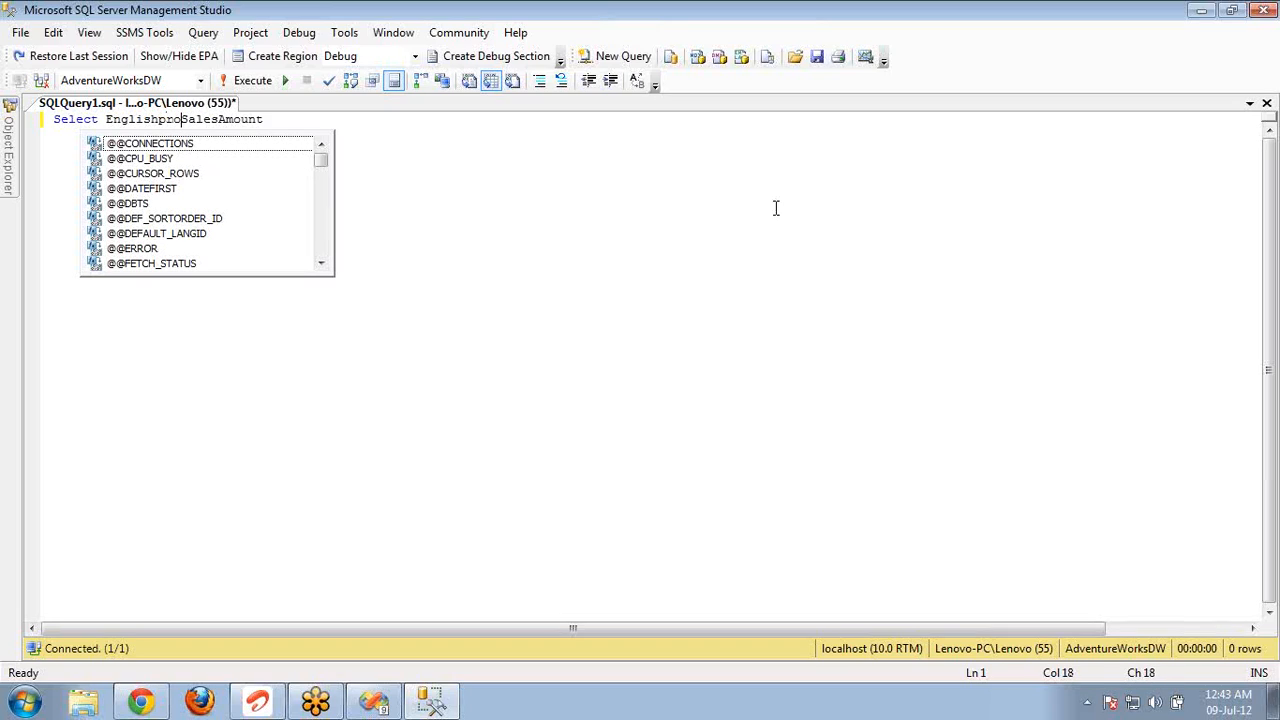
text(,)
key(End)
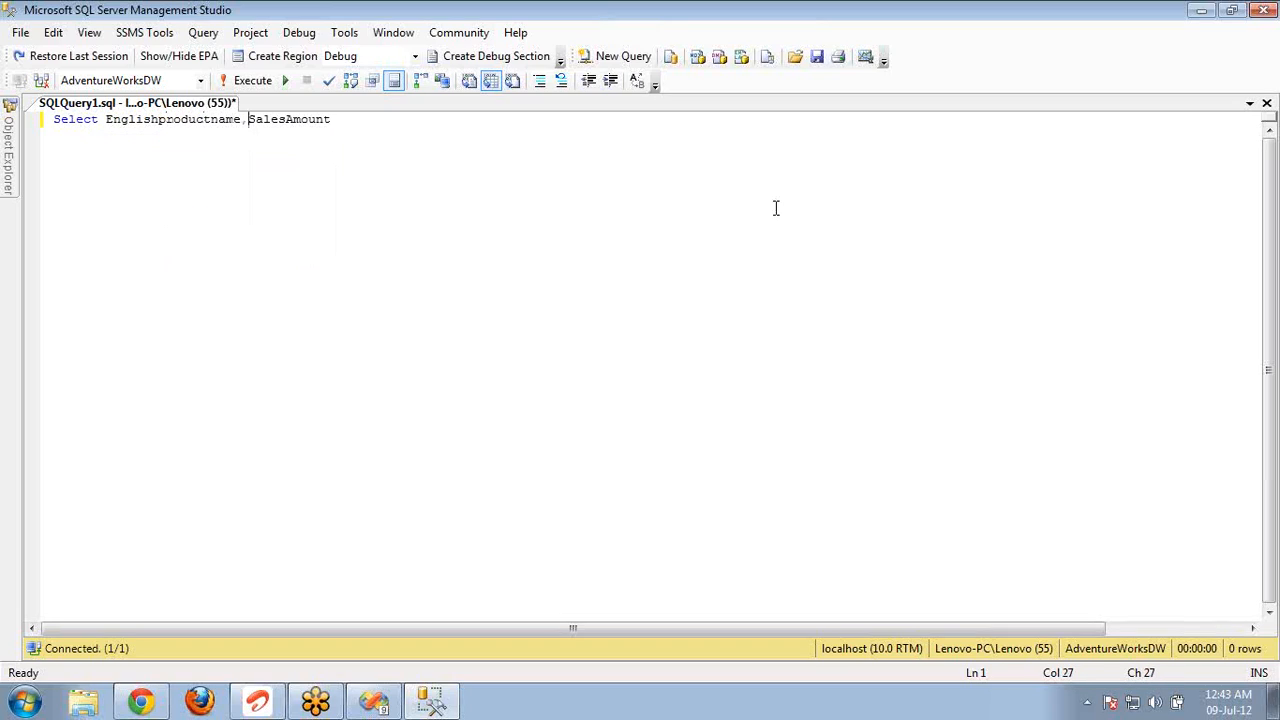
text(from)
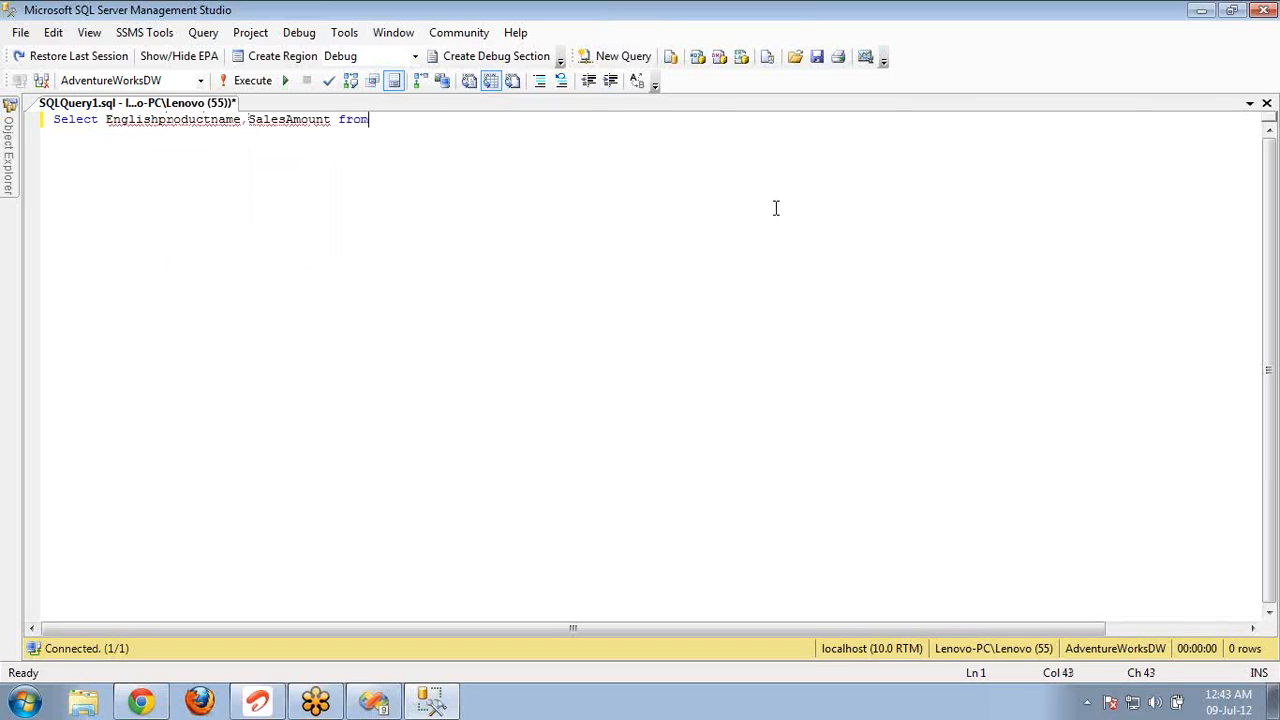
text( Fact)
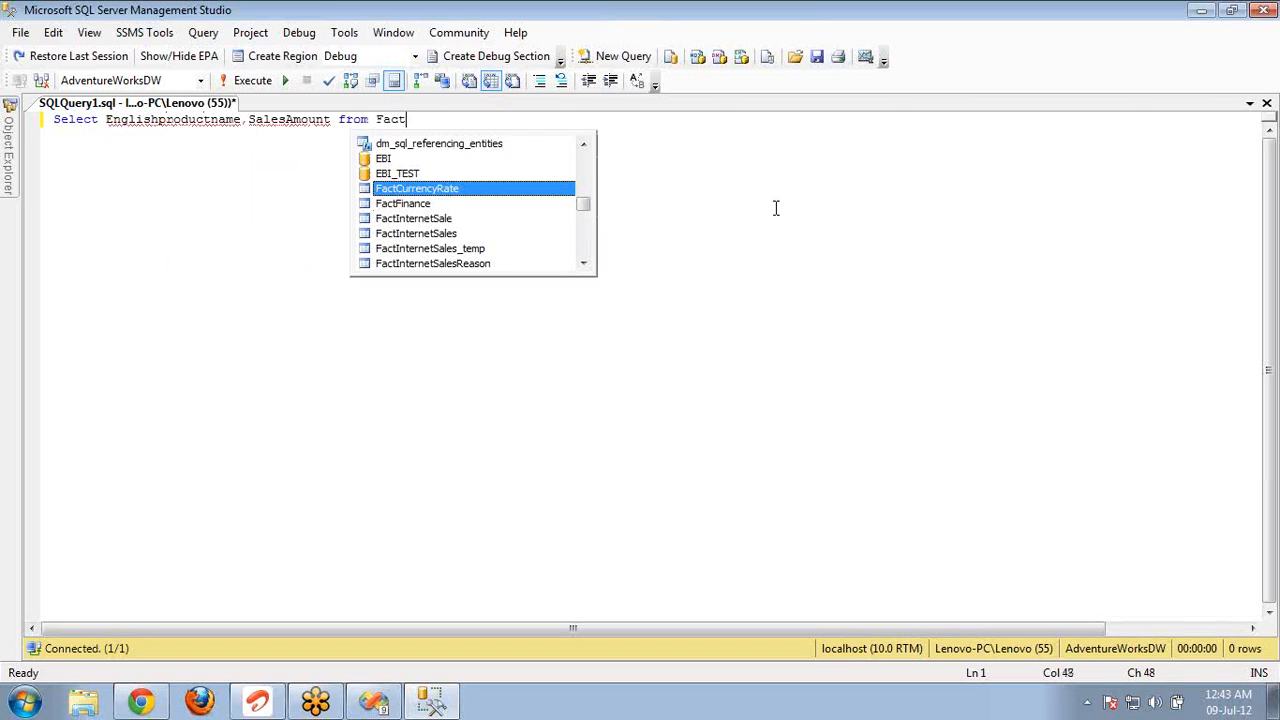
text(inte)
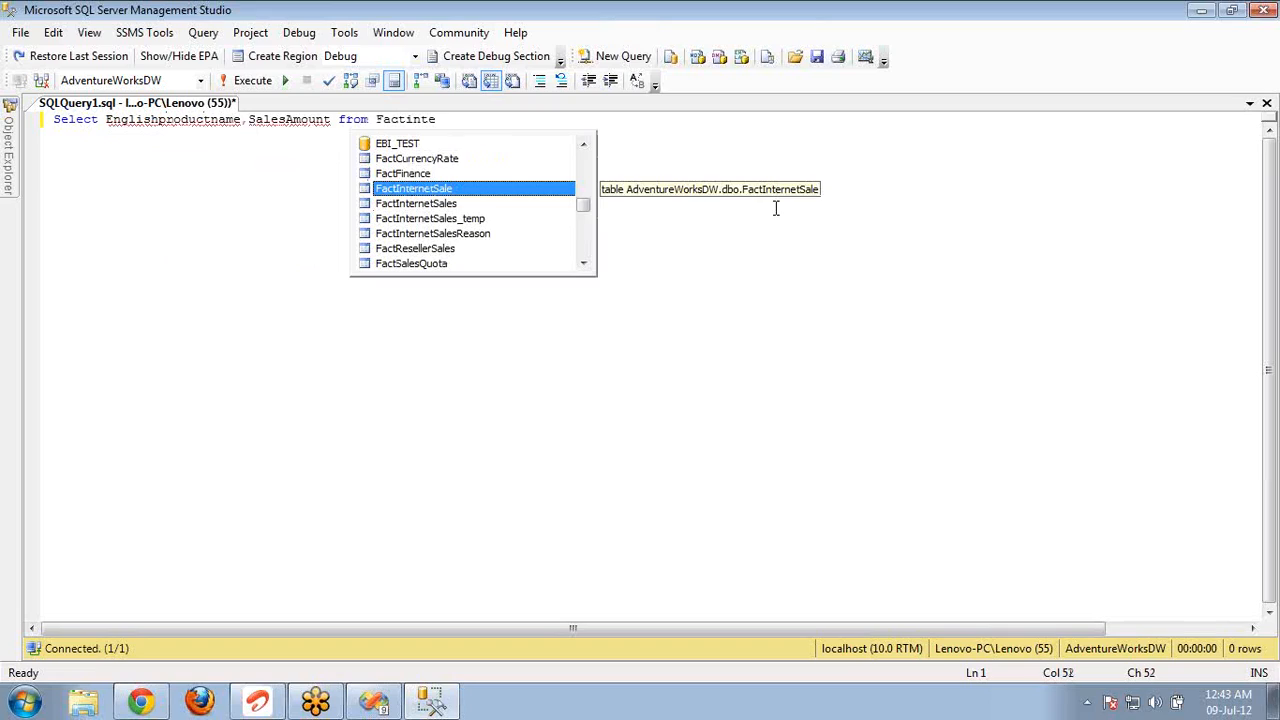
key(Down)
text(rnetSales )
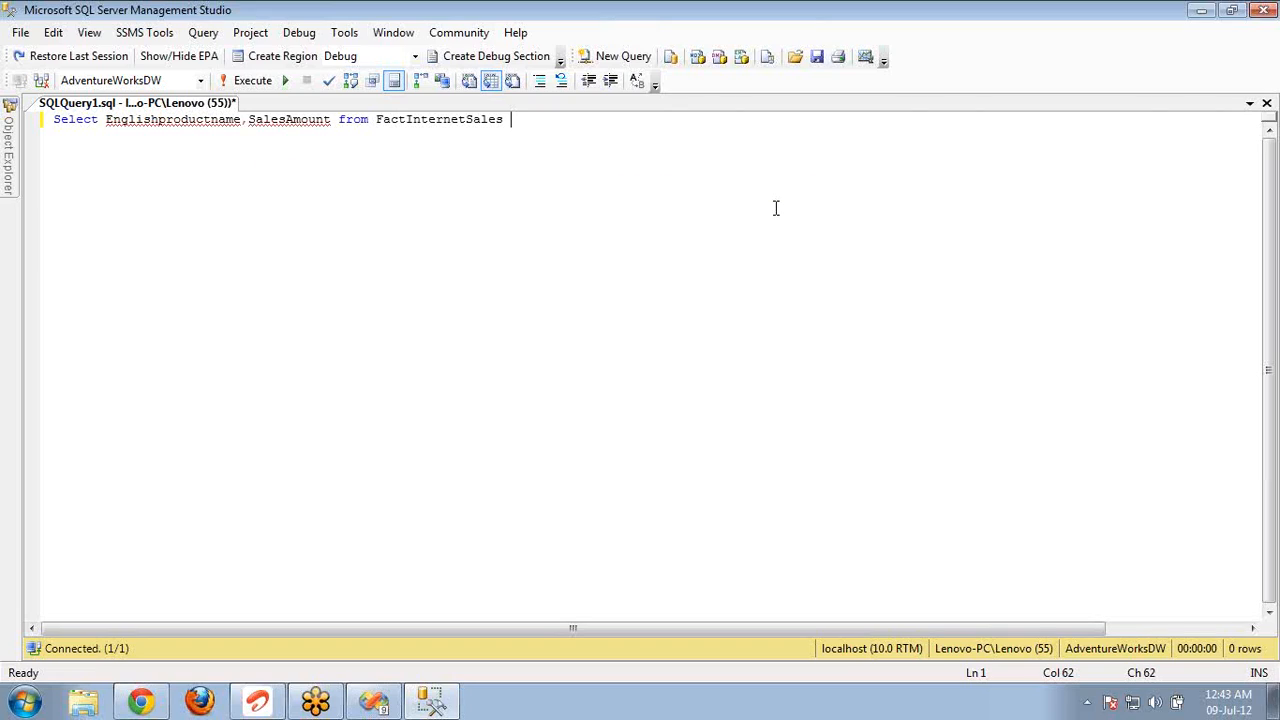
text(A)
Step: Add an inner join to DimProduct B on A.ProductKey = B.ProductKey and execute the query
key(Return)
text(In)
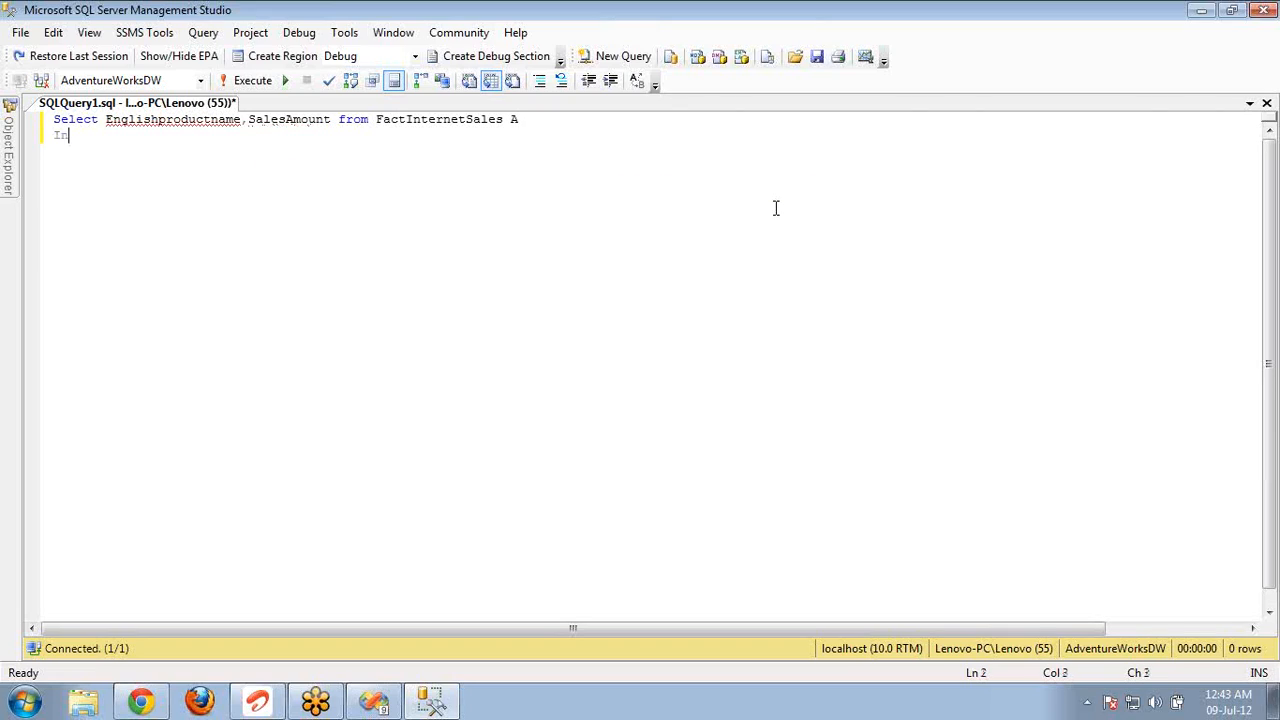
text(ner join DimProduct )
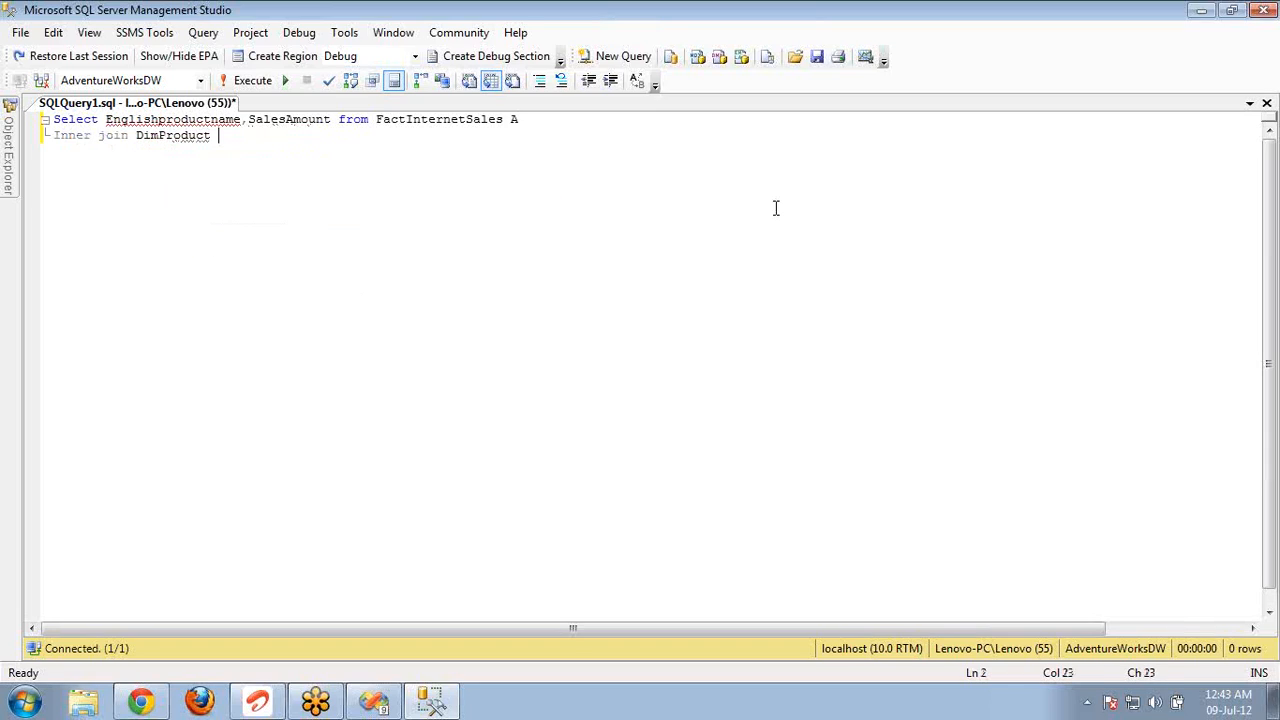
text(B on A.)
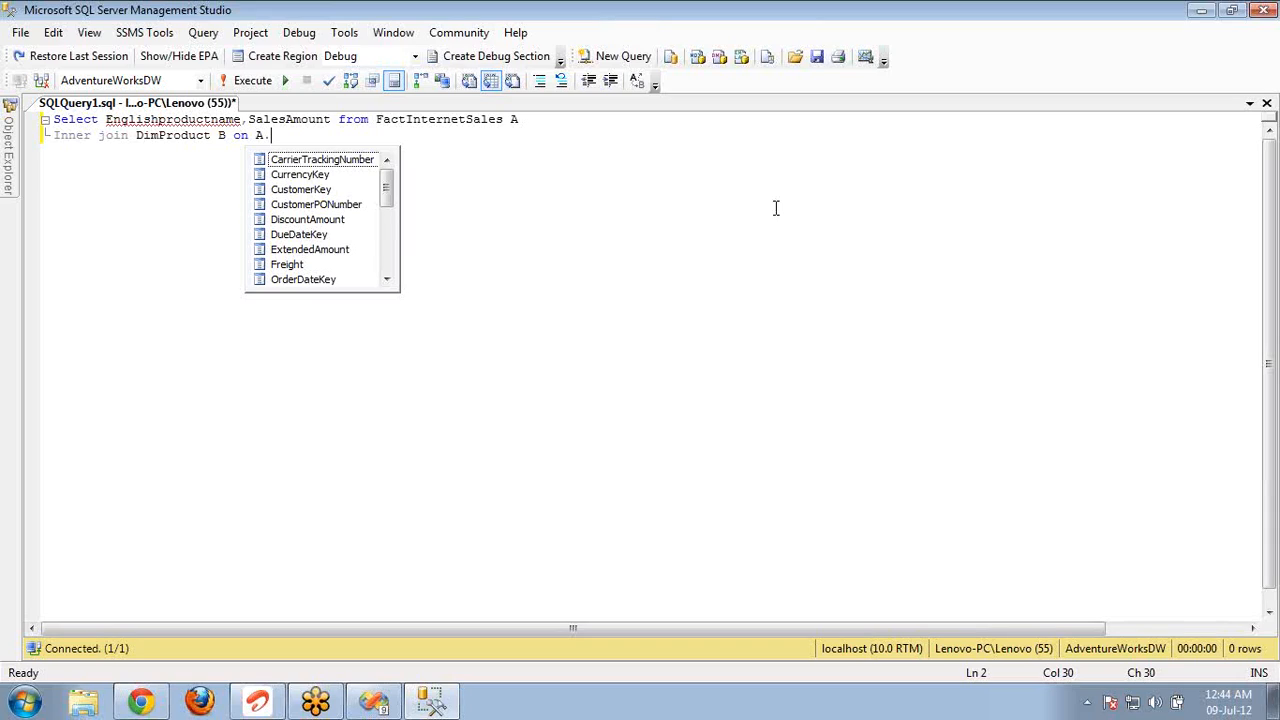
text(PRo =)
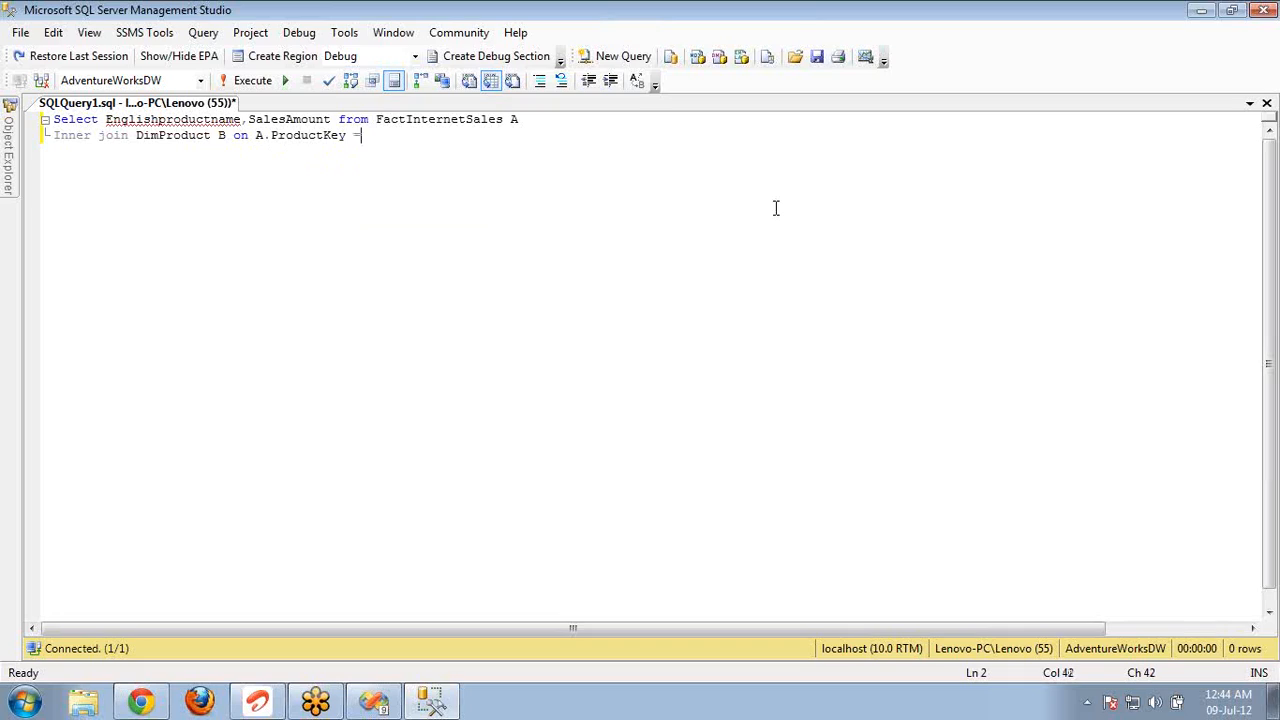
text( B.Pr)
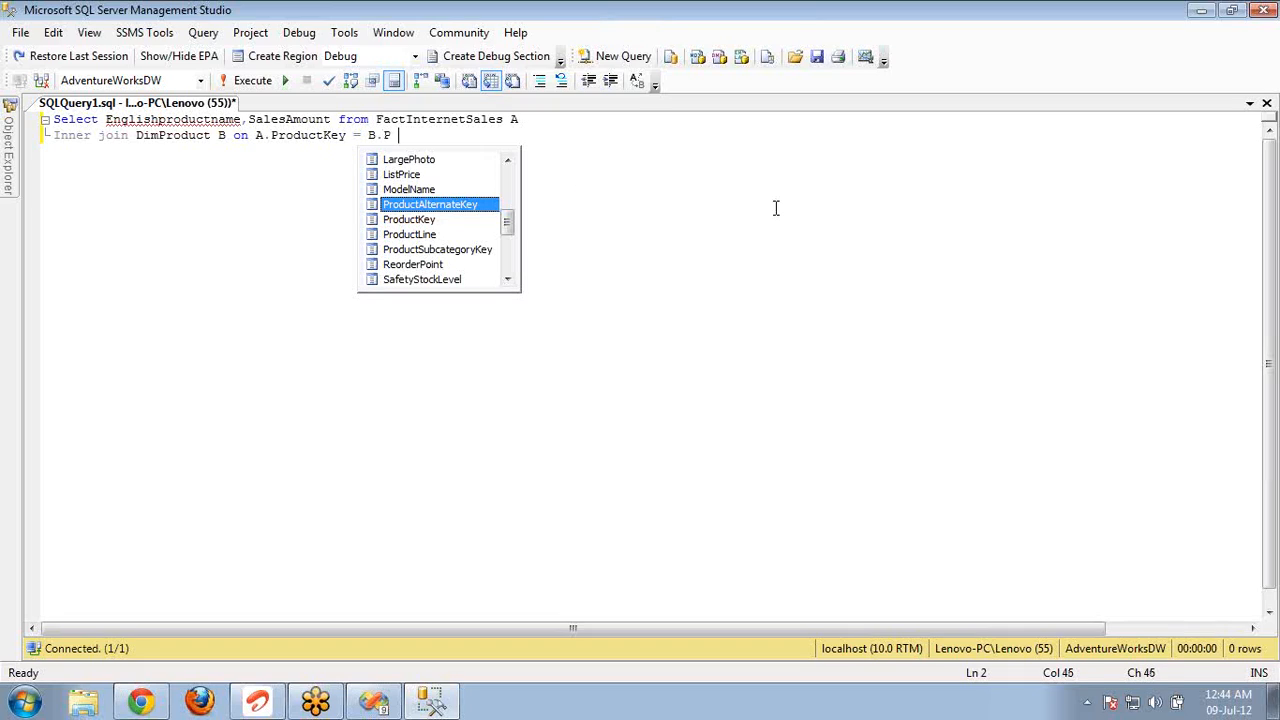
key(Down)
key(Tab)
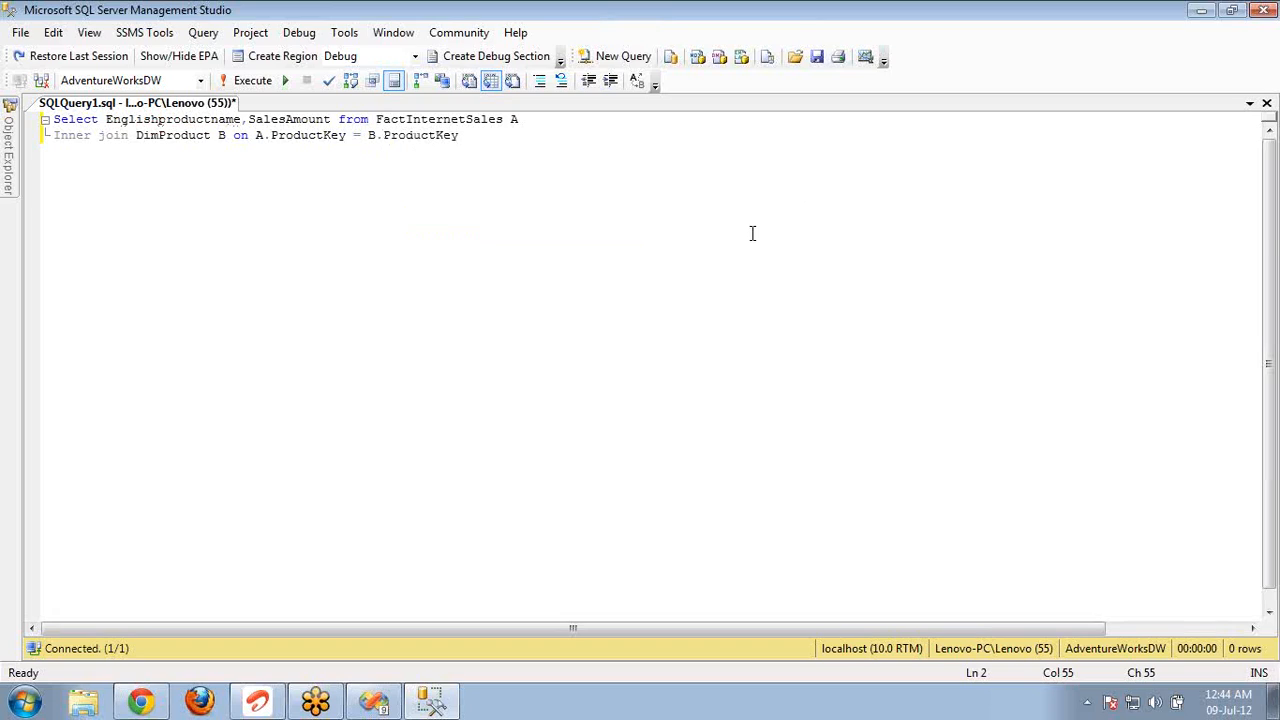
key(F5)
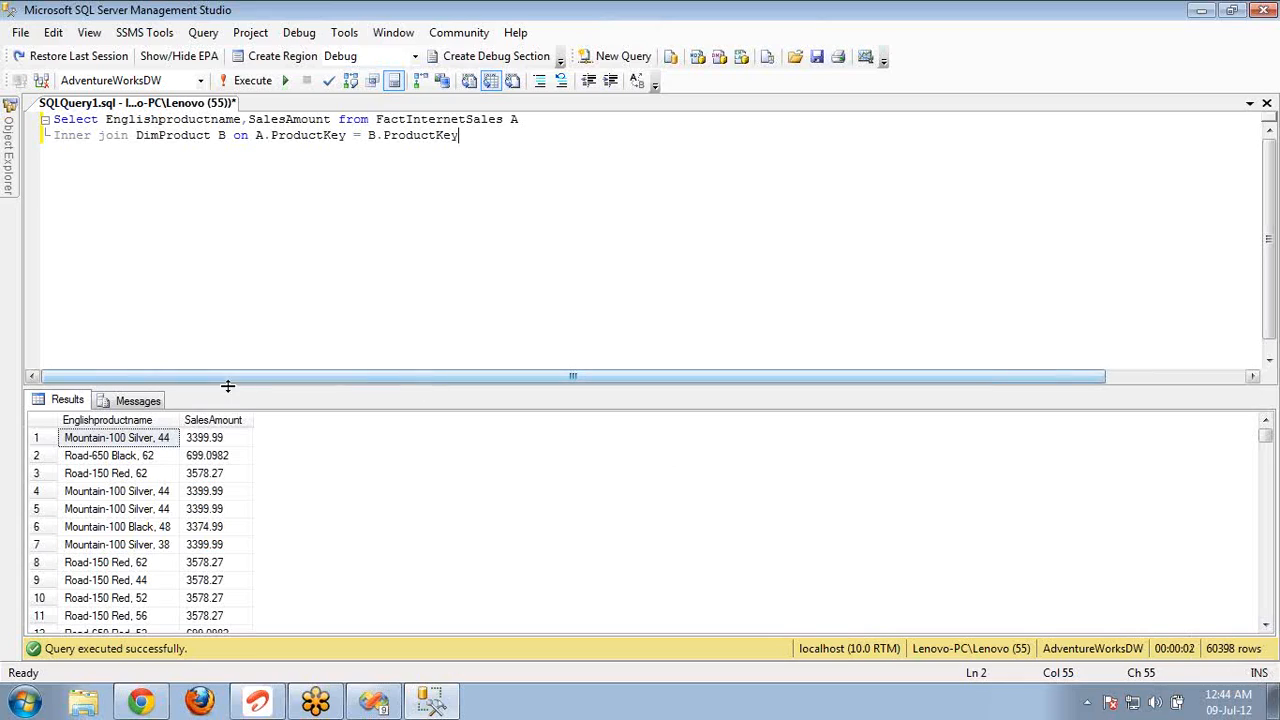
Step: Sort the query by EnglishProductName with an Order by clause and execute it again
key(Return)
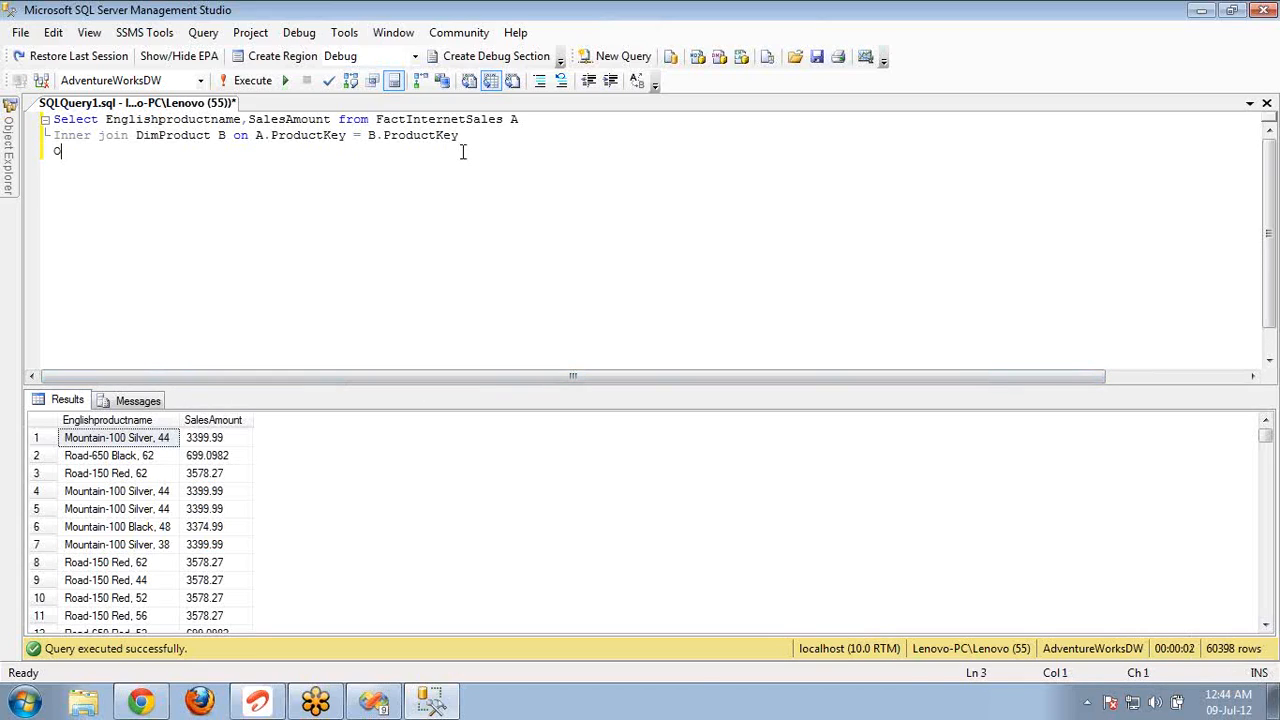
text(Order by Eng)
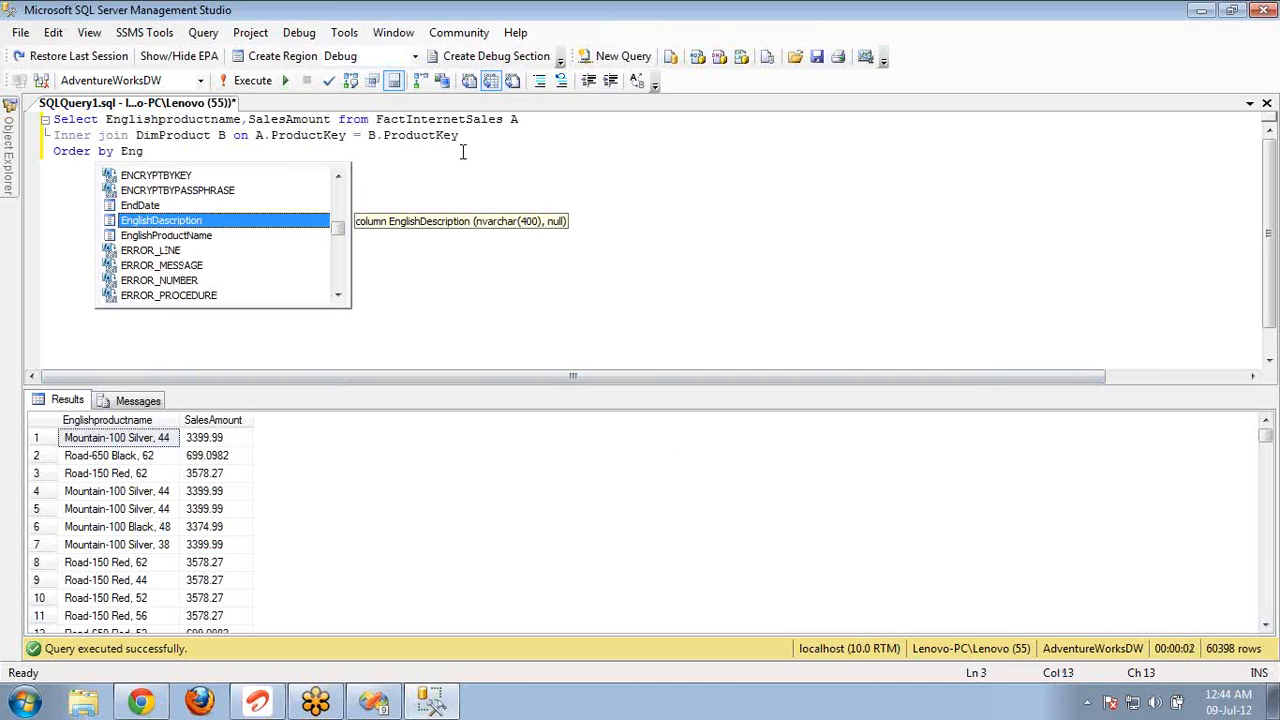
key(Down)
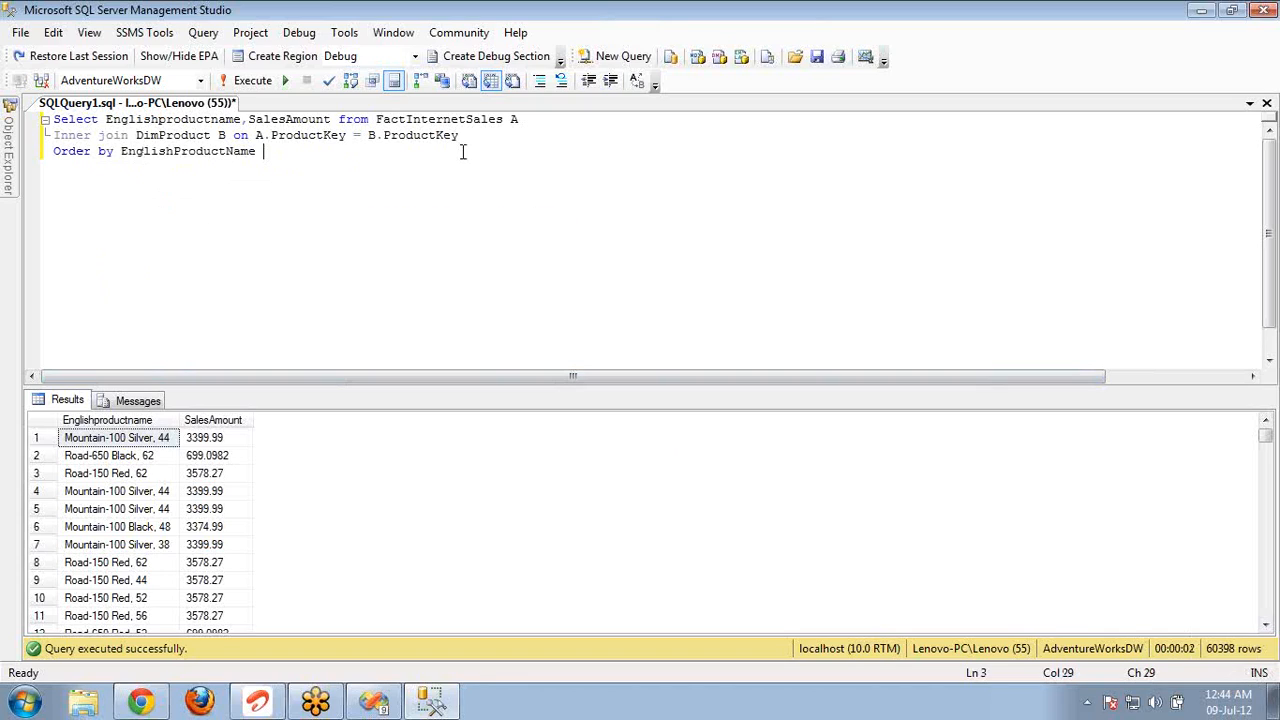
key(F5)
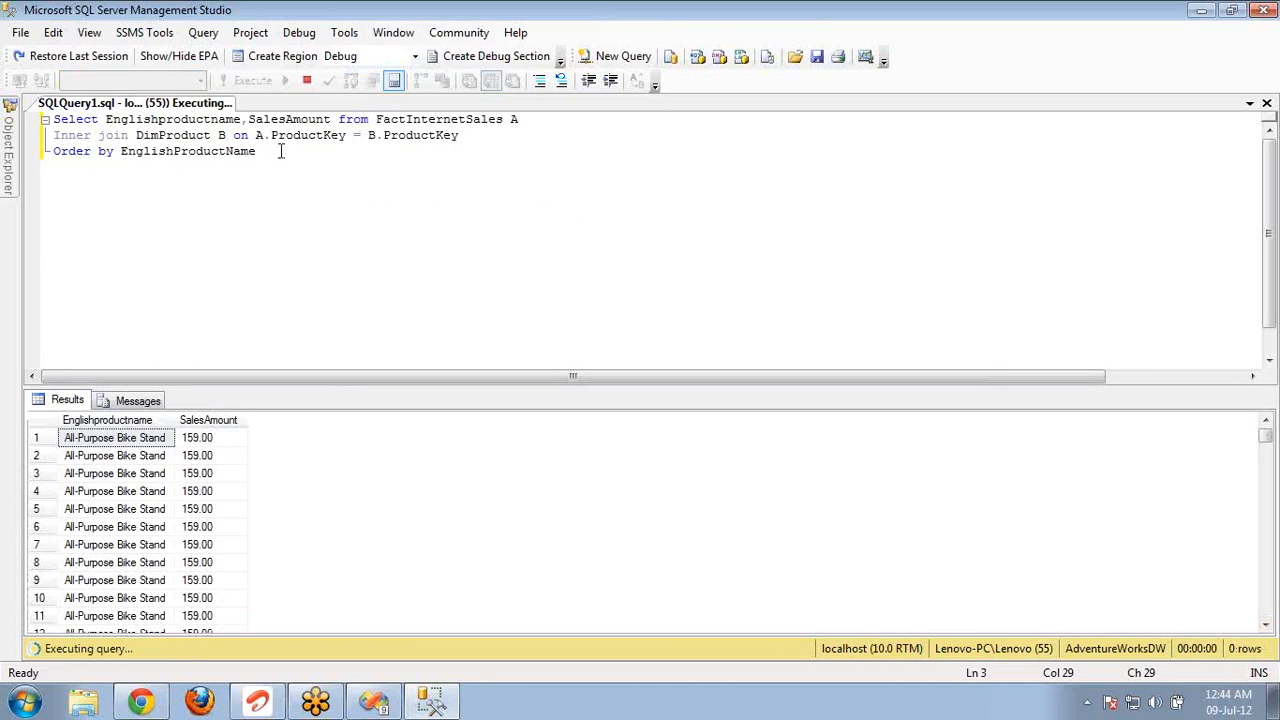
Step: Examine the repeated All-Purpose Bike Stand rows in the query results by selecting the product names from row 1 through row 29
click(155, 443)
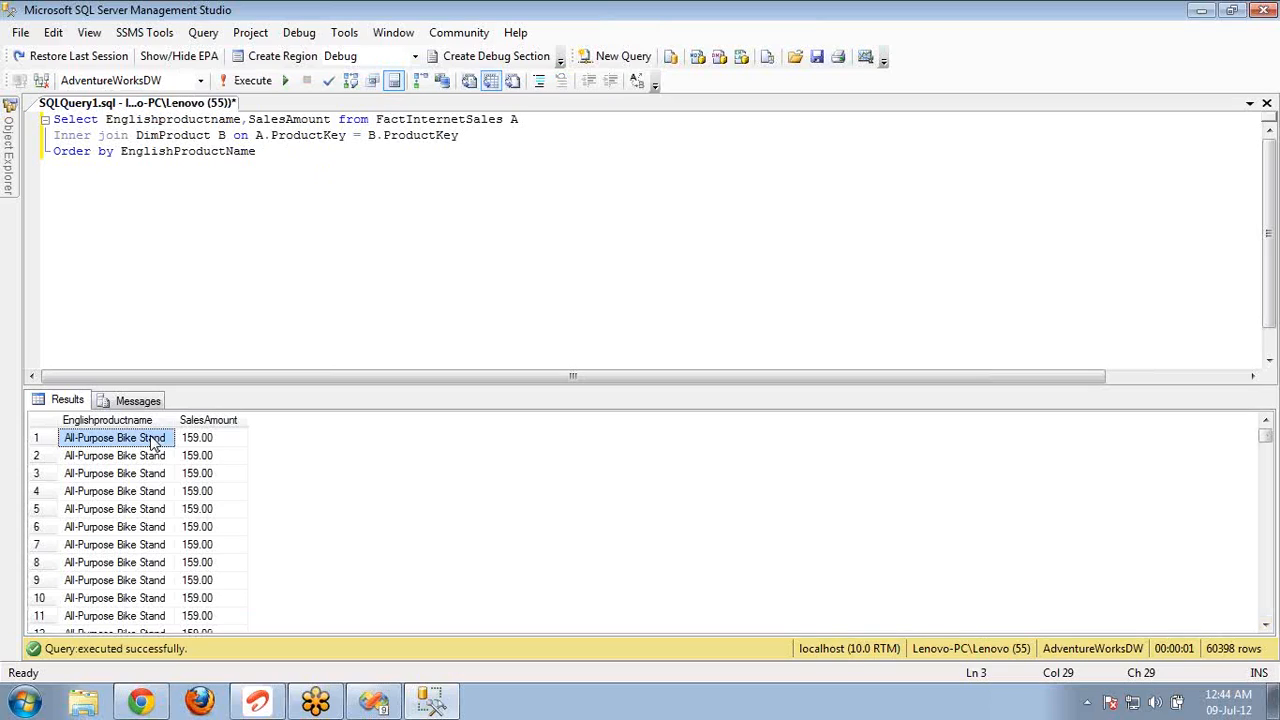
key(shift+Down)
key(shift+Down)
key(shift+Down)
key(shift+Down)
key(shift+Down)
key(shift+Down)
key(shift+Down)
key(shift+Down)
key(shift+Down)
key(shift+Down)
key(shift+Down)
key(shift+Down)
key(shift+Down)
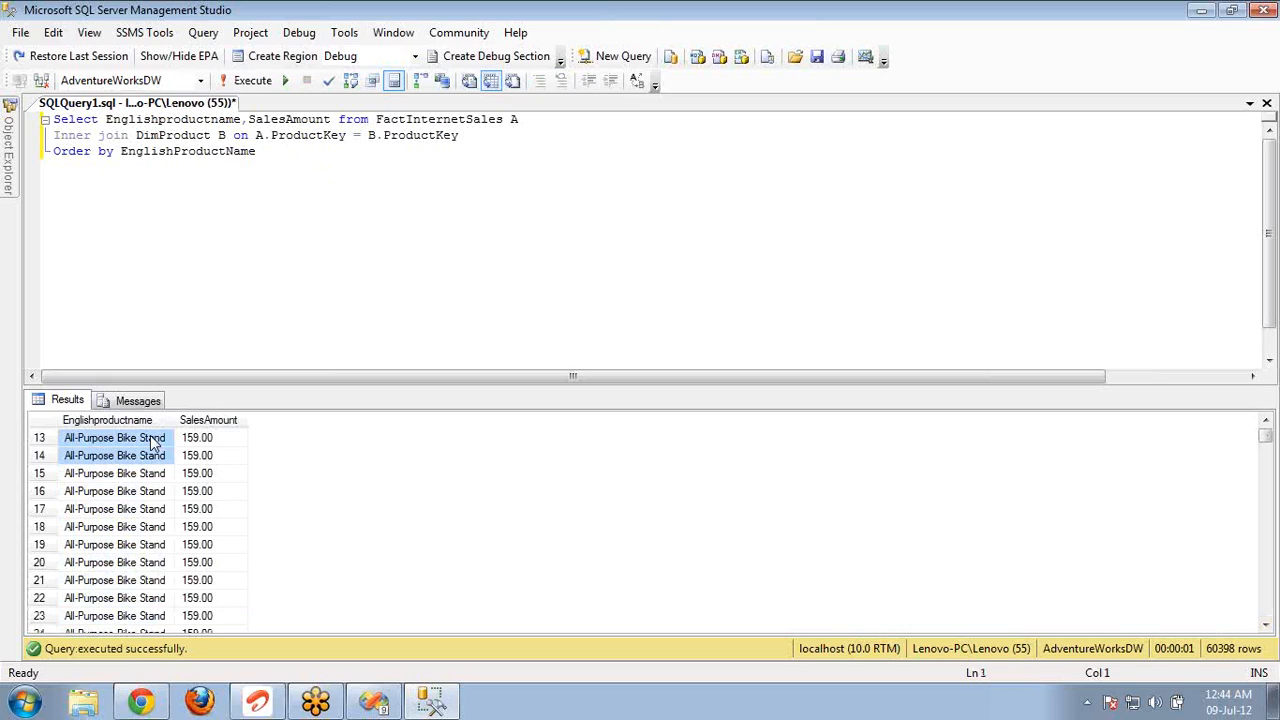
key(shift+Down)
key(shift+Down)
key(shift+Down)
key(shift+Down)
key(shift+Down)
key(shift+Down)
key(shift+Down)
key(shift+Down)
key(shift+Down)
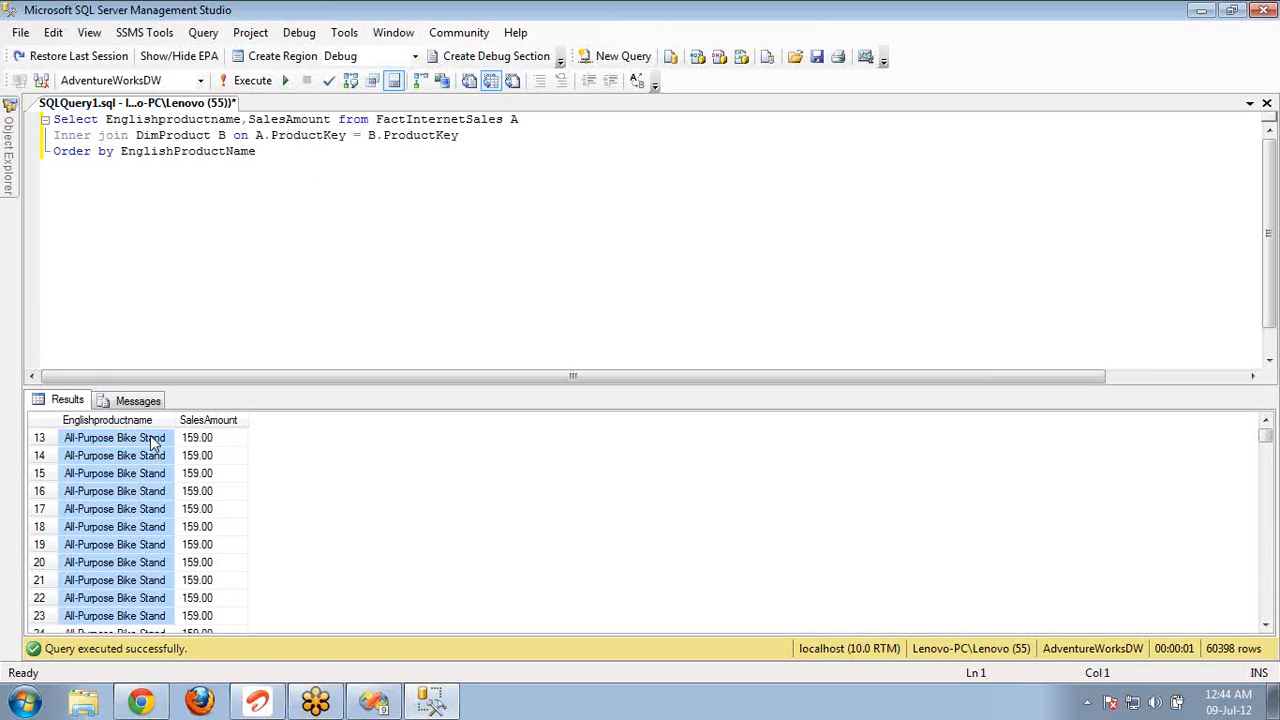
key(shift+Down)
key(shift+Down)
key(shift+Down)
key(shift+Down)
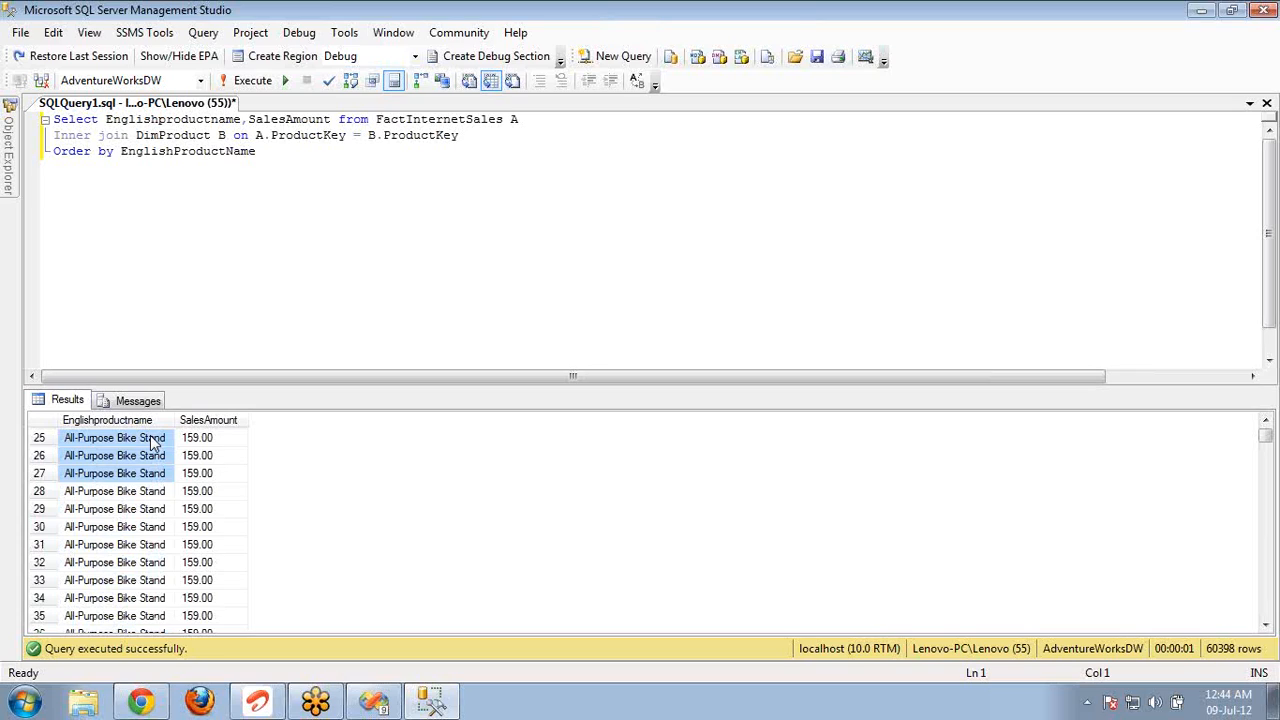
key(shift+Down)
key(shift+Down)
key(shift+Down)
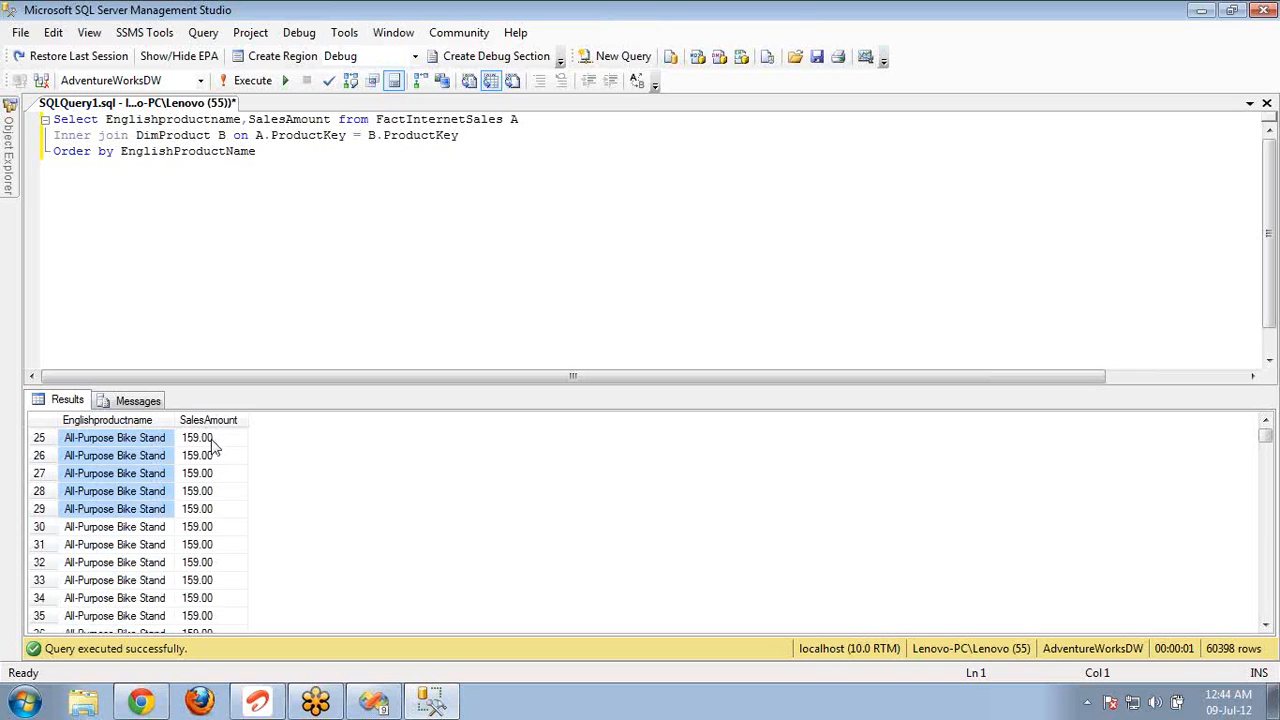
Step: Switch to Visual Studio, delete only the EnglishProductName row group, and put the EnglishProductName field back in the matrix's row cell
key(alt+Tab)
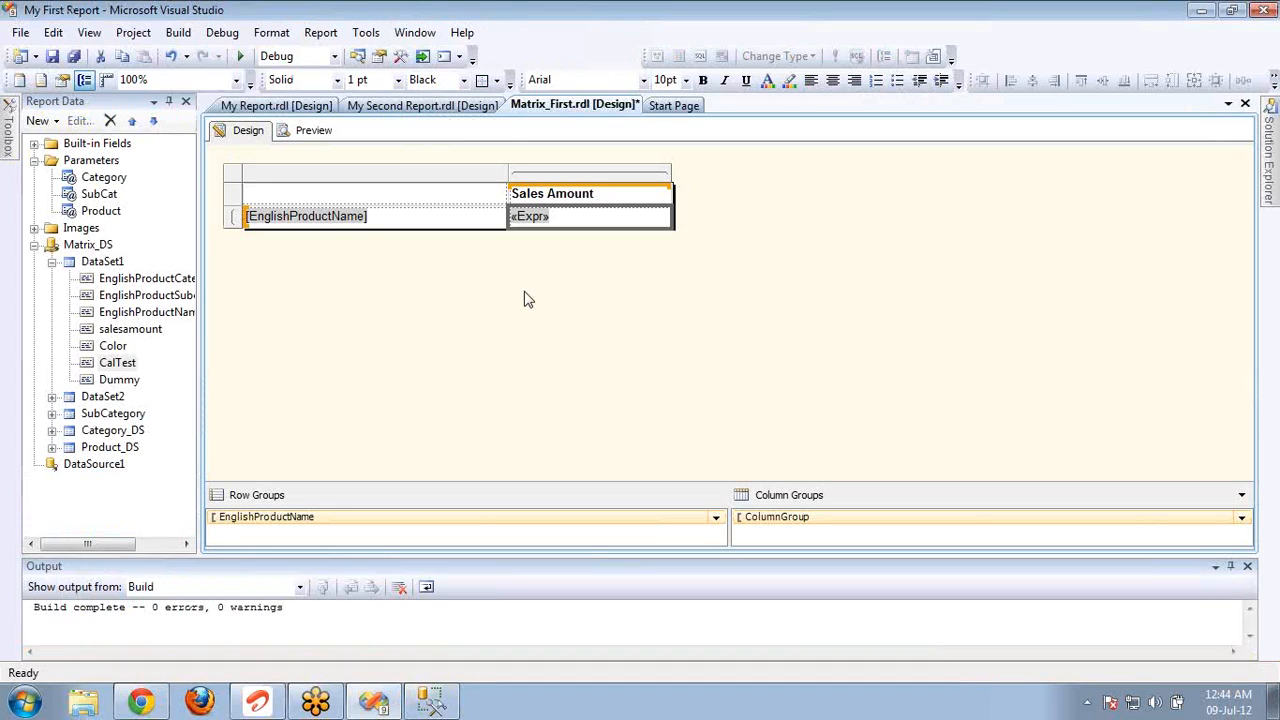
right_click(367, 527)
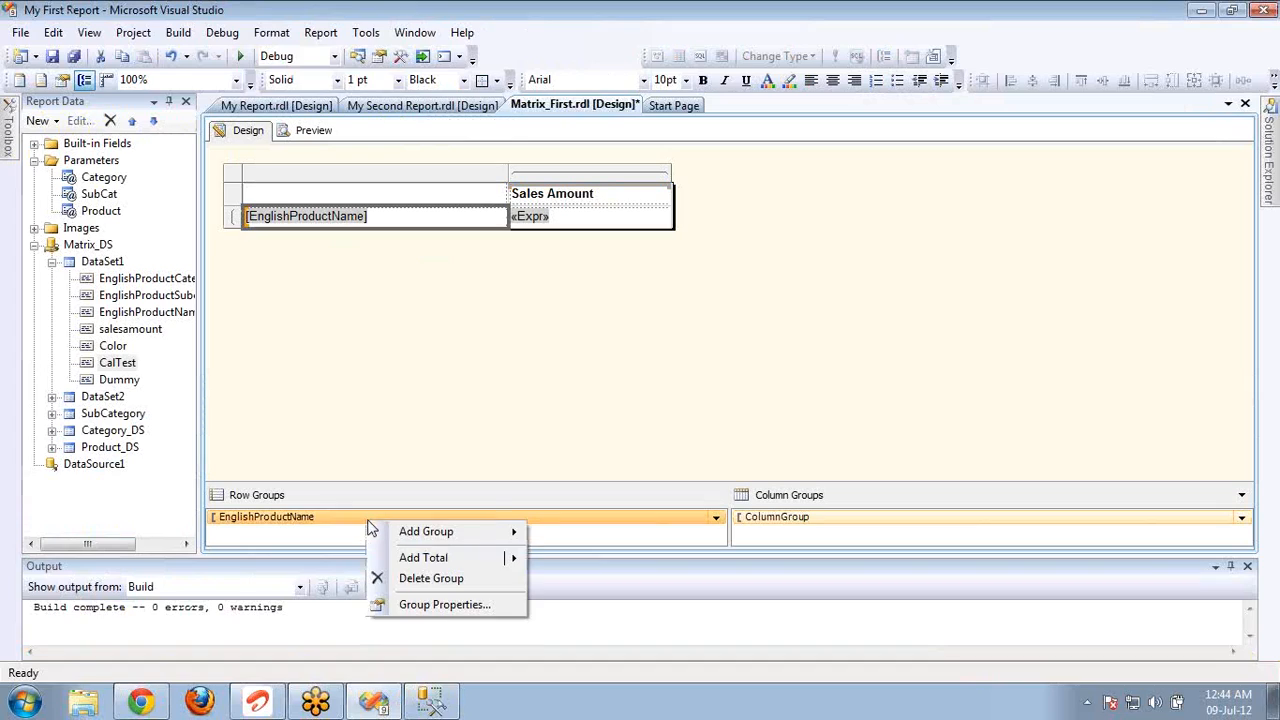
click(437, 580)
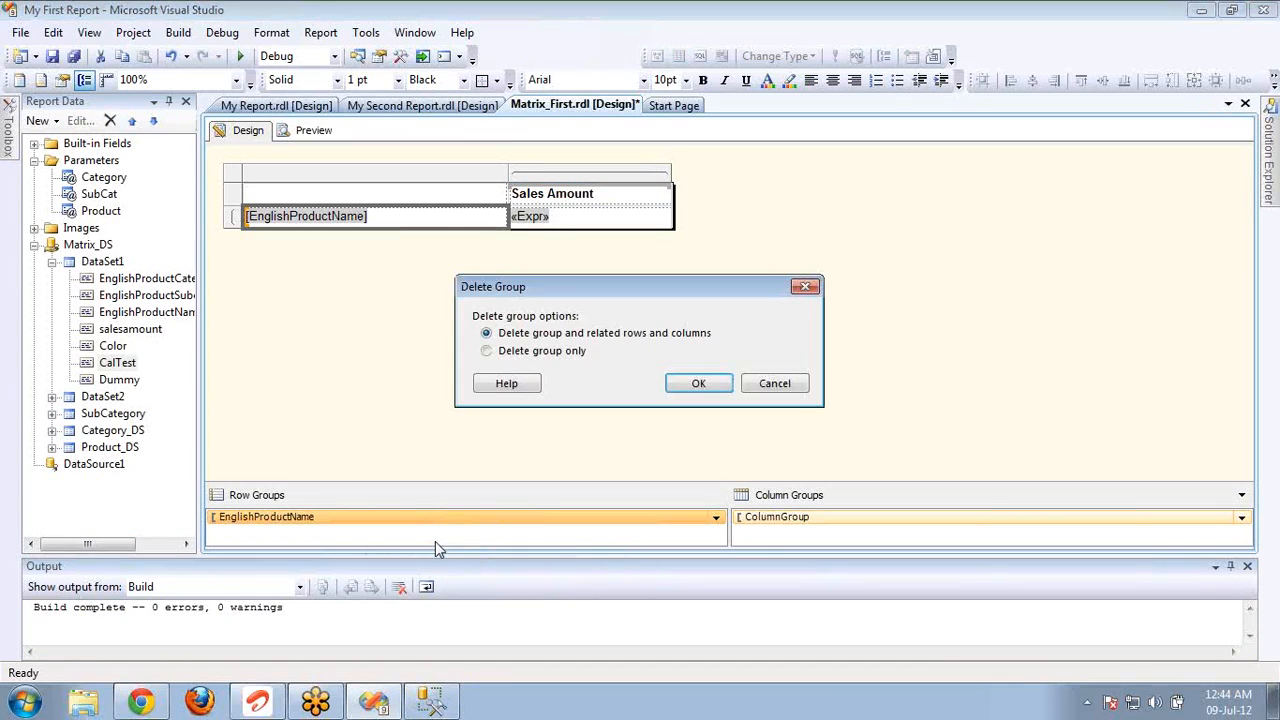
click(543, 351)
click(716, 384)
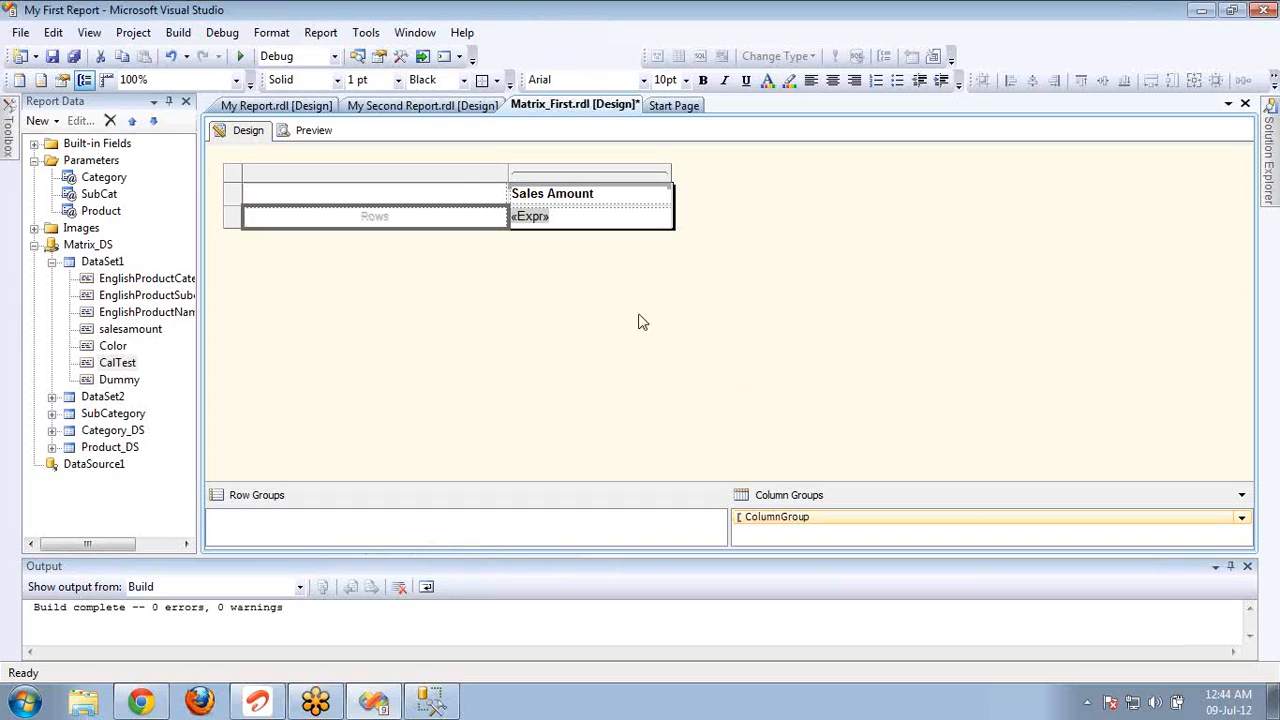
click(501, 216)
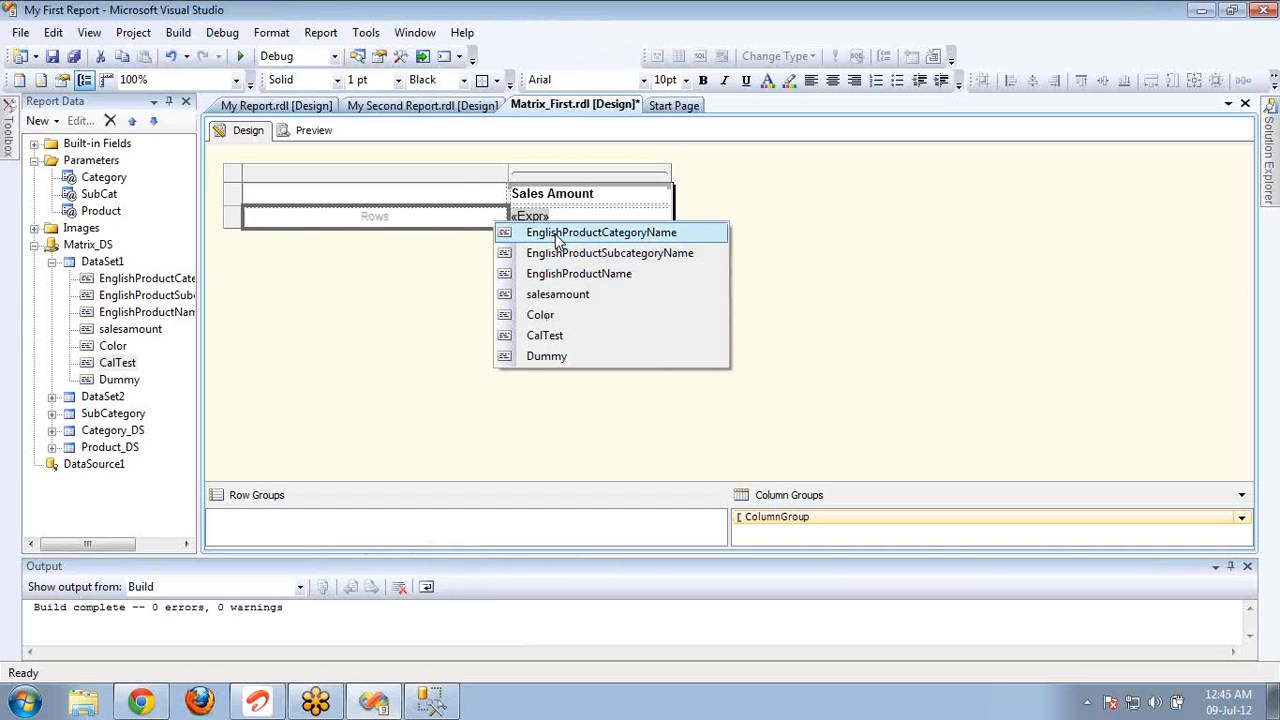
click(560, 274)
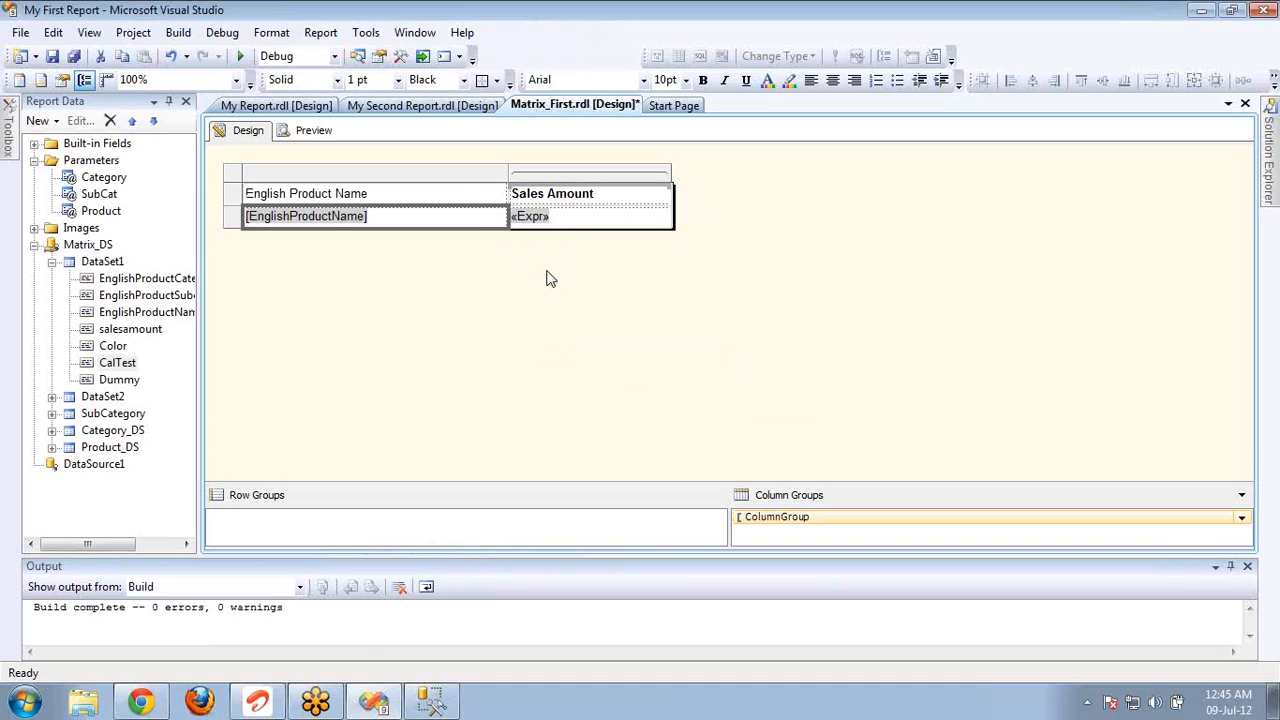
Step: Delete only the matrix's column group and restore Sales Amount as the column header
right_click(827, 522)
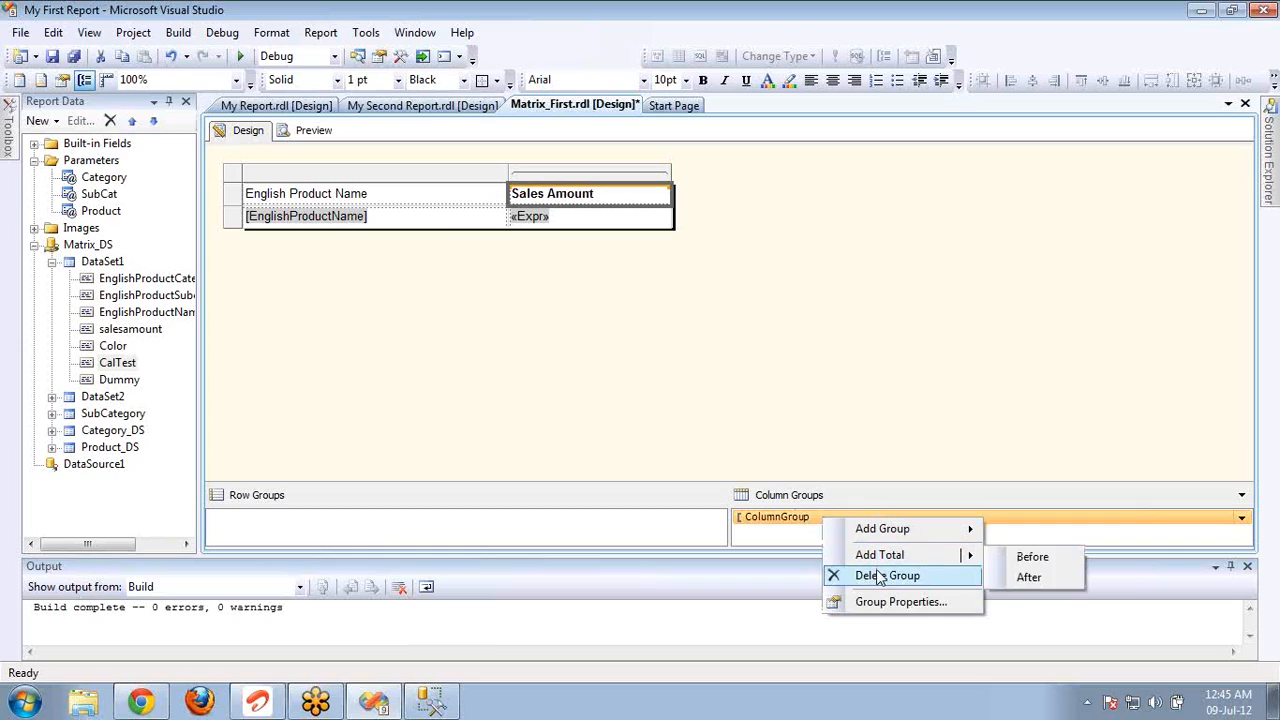
click(872, 575)
click(578, 358)
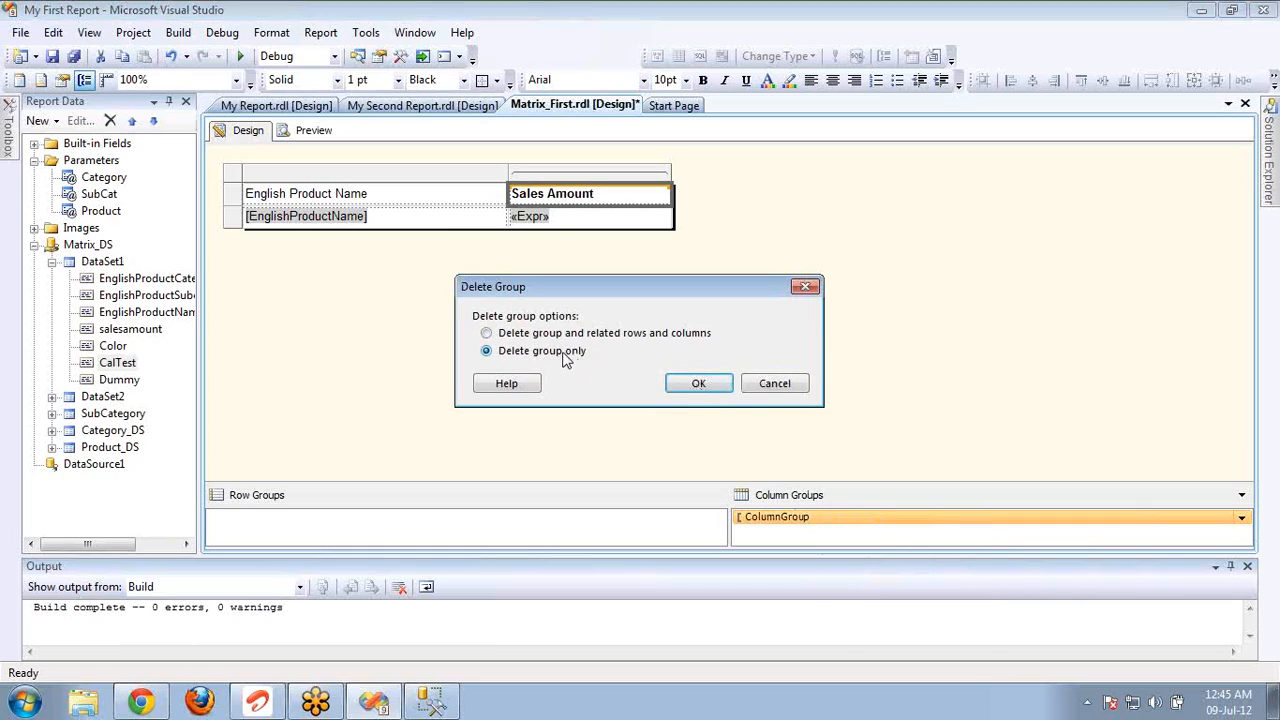
click(682, 385)
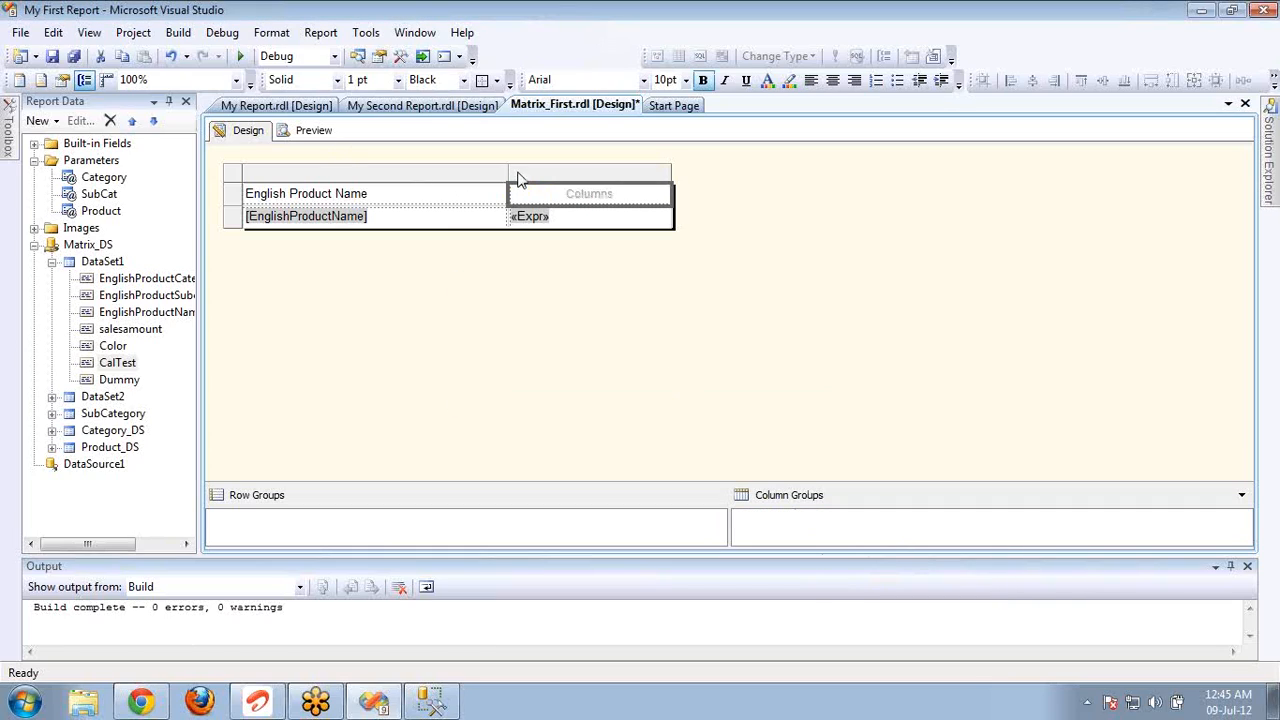
click(575, 191)
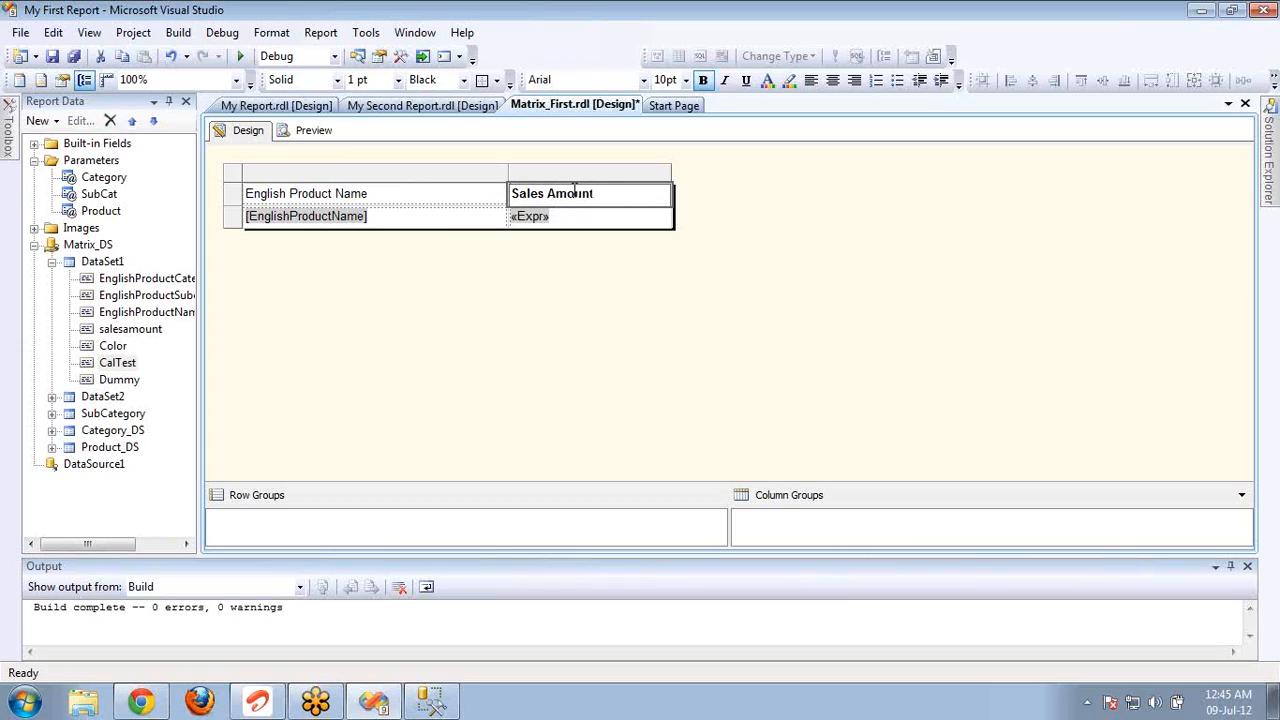
Step: Replace the data cell's expression below the Sales Amount header with the salesamount field
right_click(586, 221)
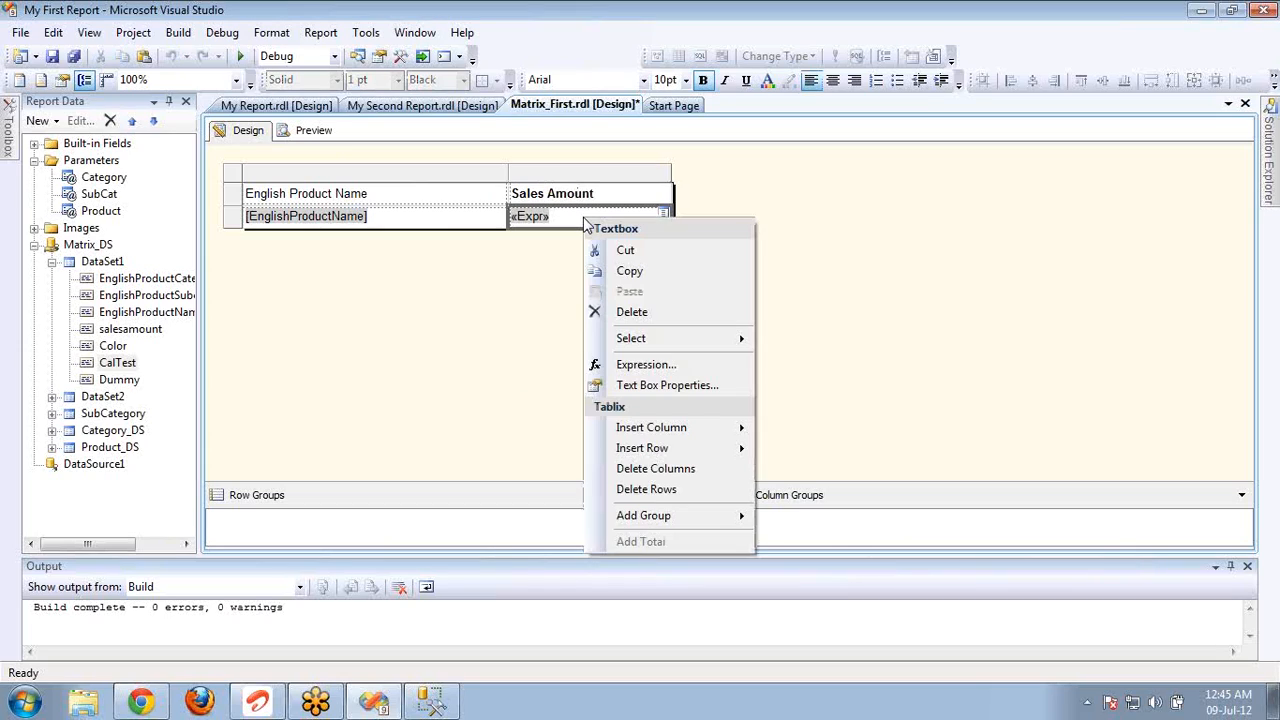
click(565, 273)
click(664, 216)
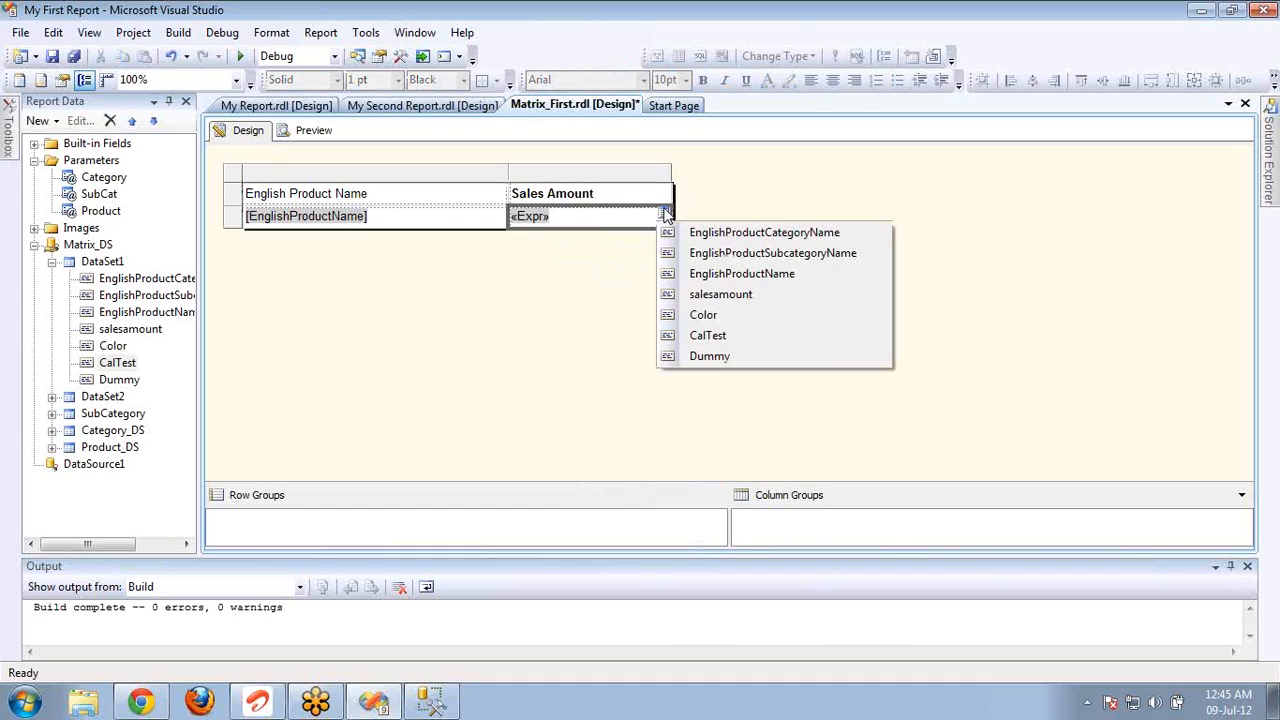
click(721, 294)
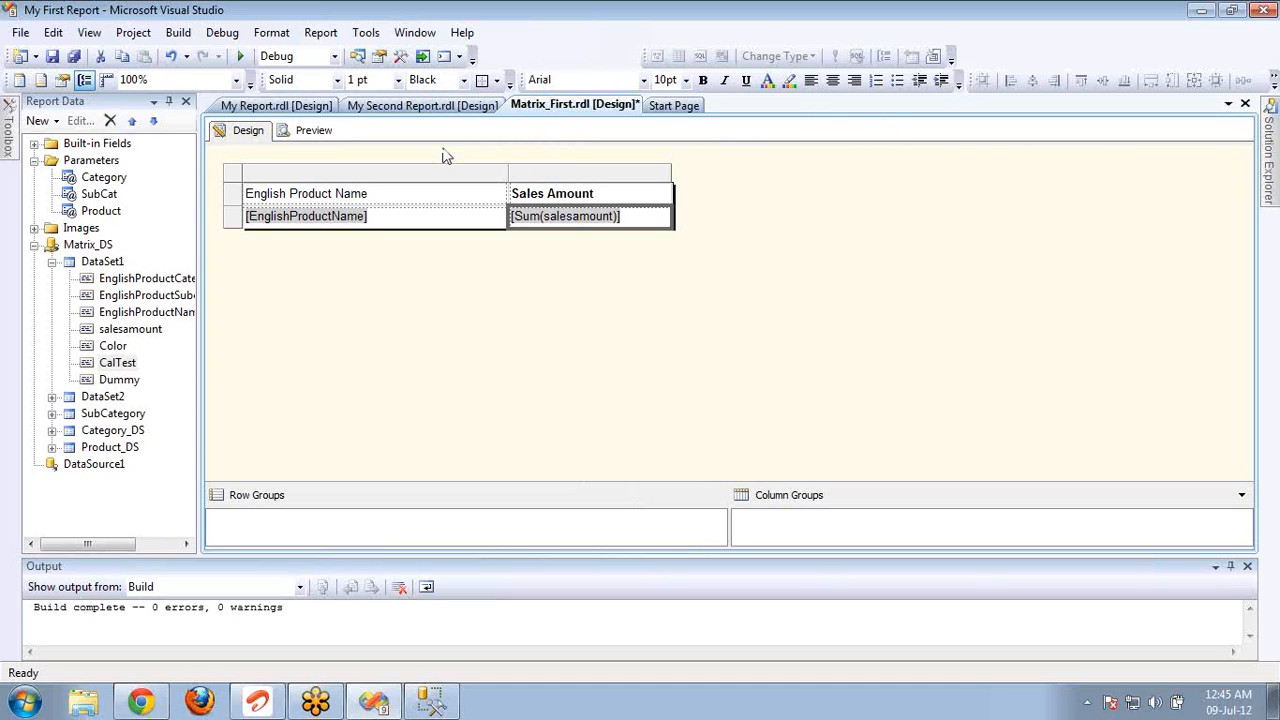
Step: Open the report preview and select all categories for the Category parameter
click(324, 136)
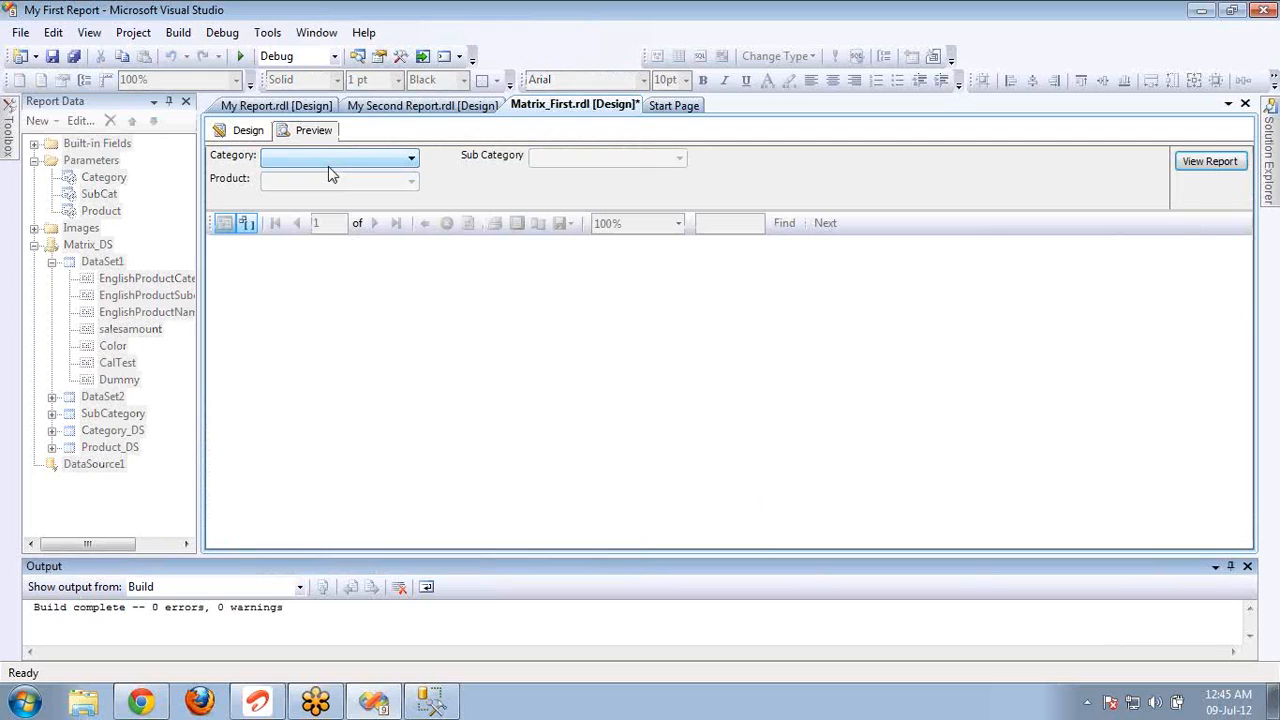
click(328, 162)
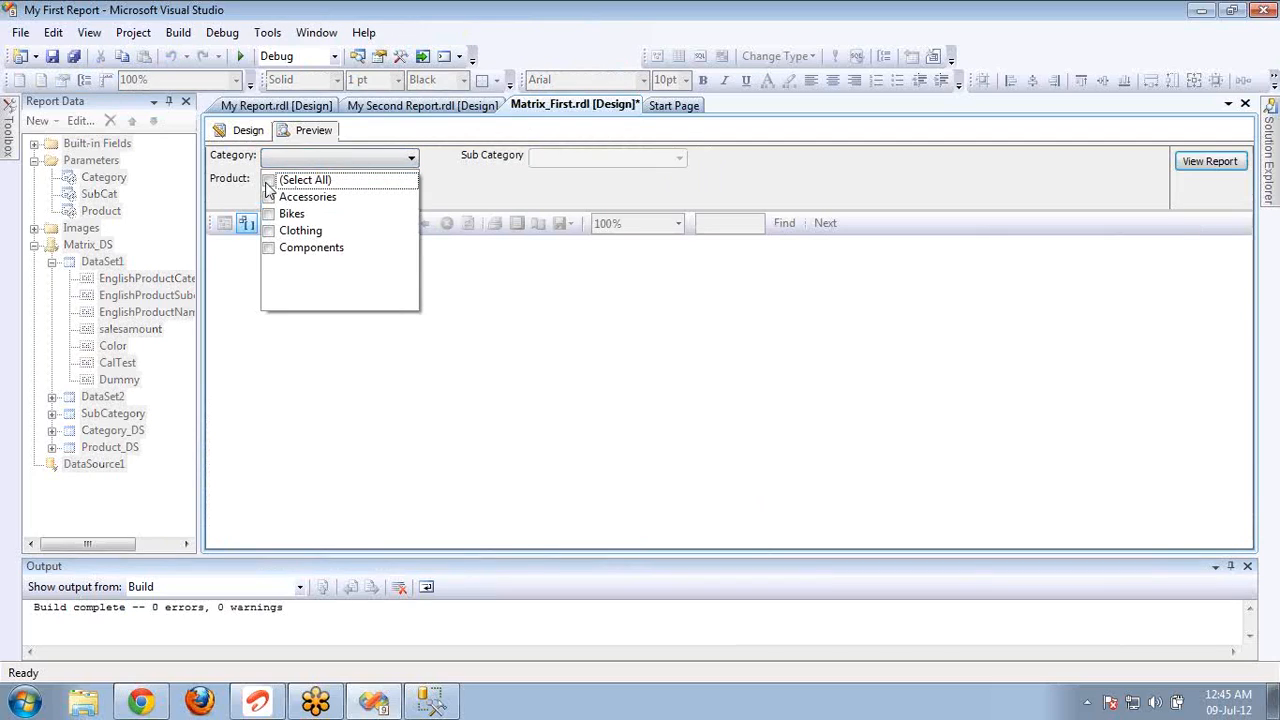
click(268, 181)
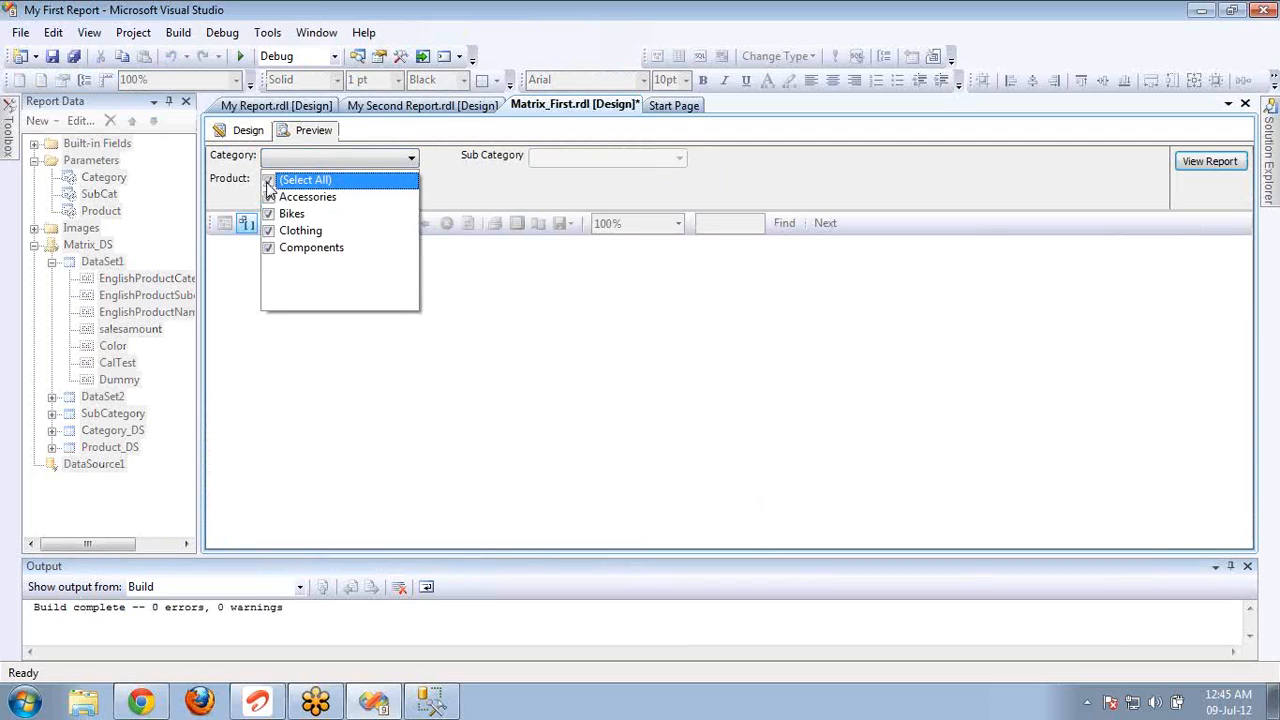
Step: Apply all categories and all sub categories as parameter values for the Matrix_First preview and run the report
click(549, 165)
click(549, 165)
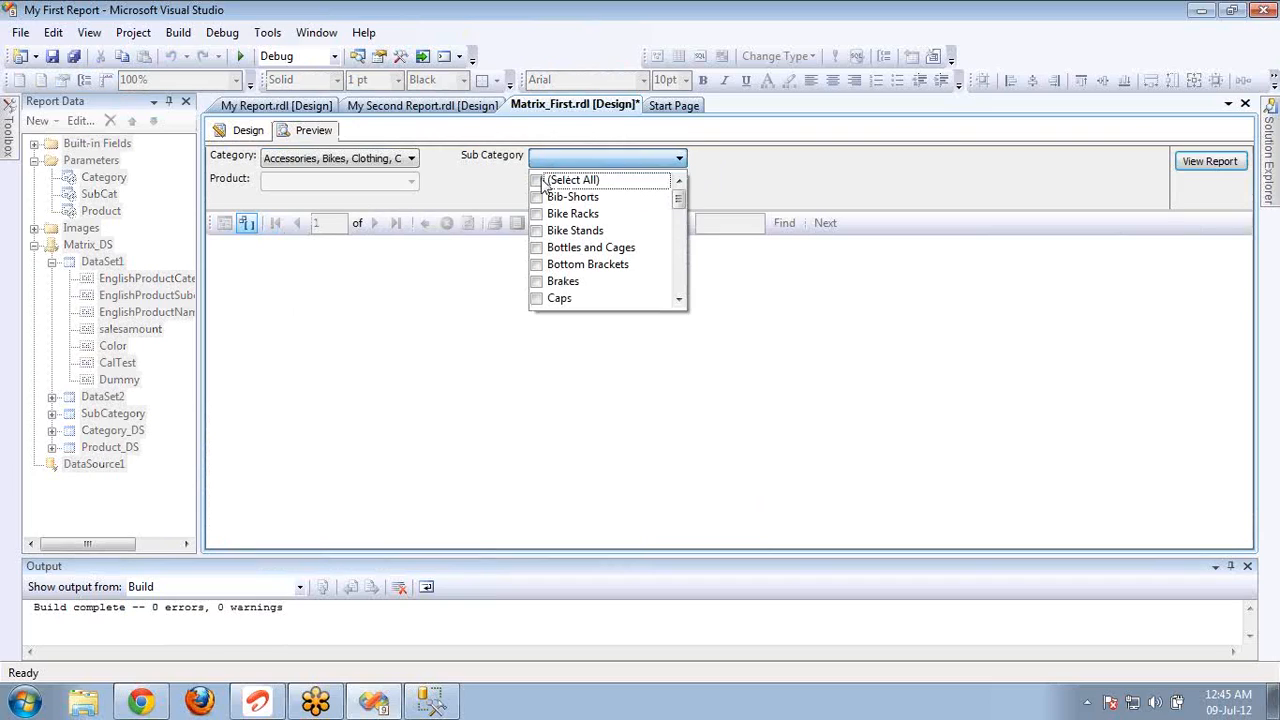
click(543, 185)
click(474, 189)
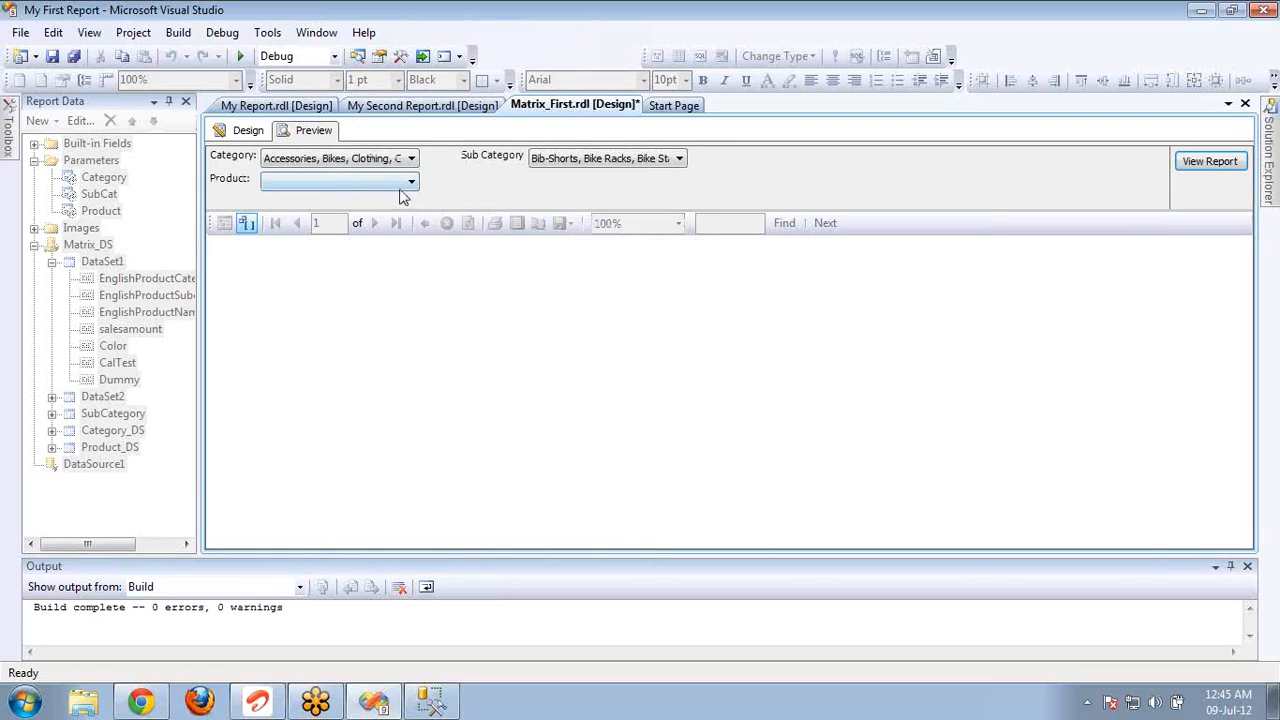
click(399, 184)
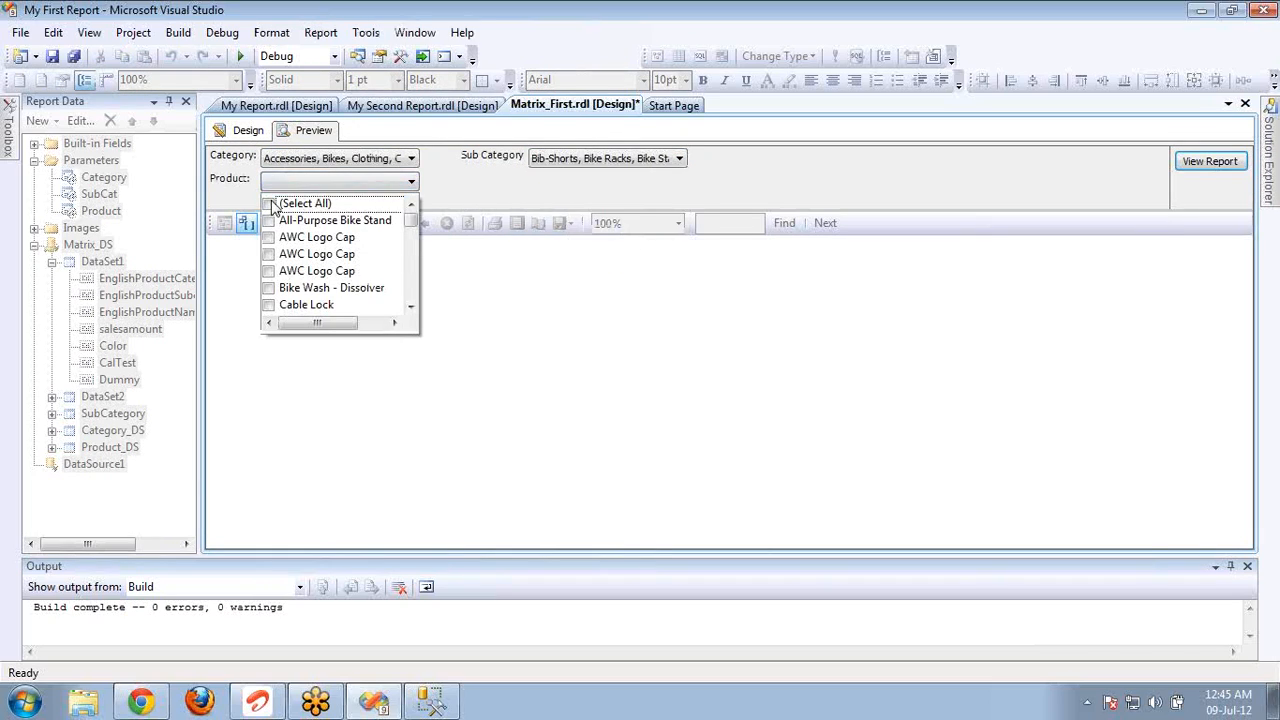
click(1015, 50)
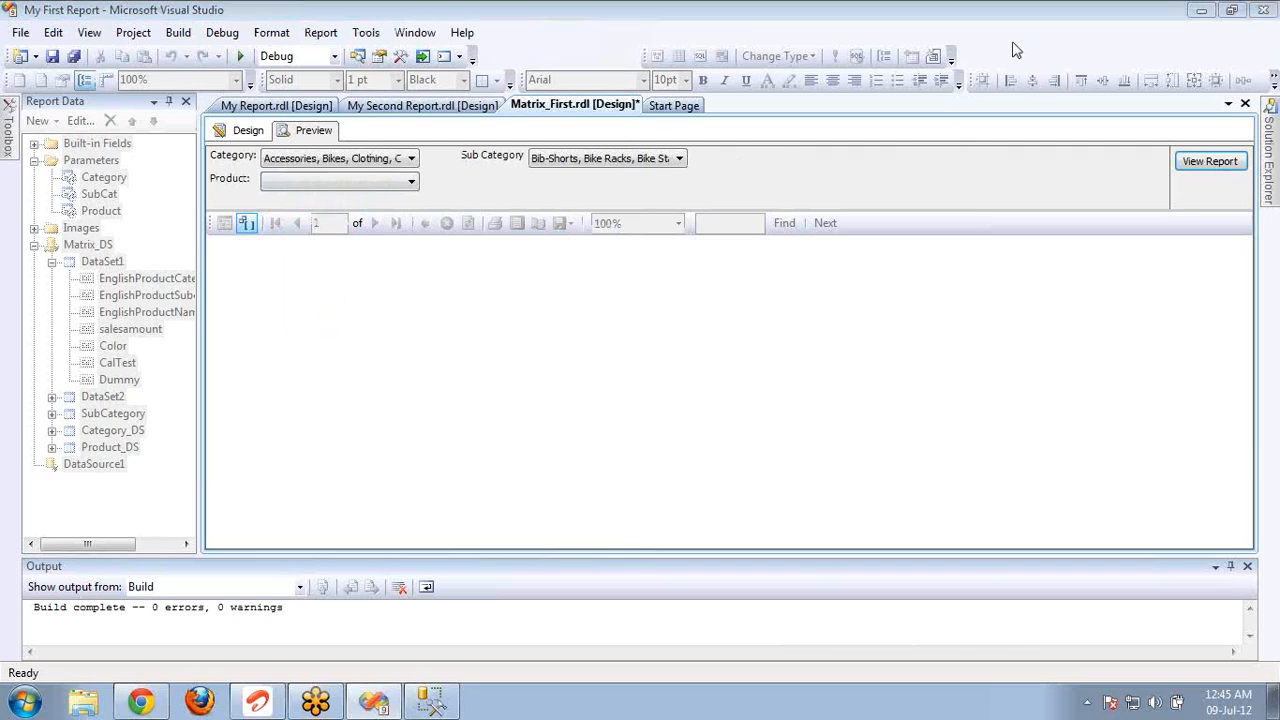
click(1210, 161)
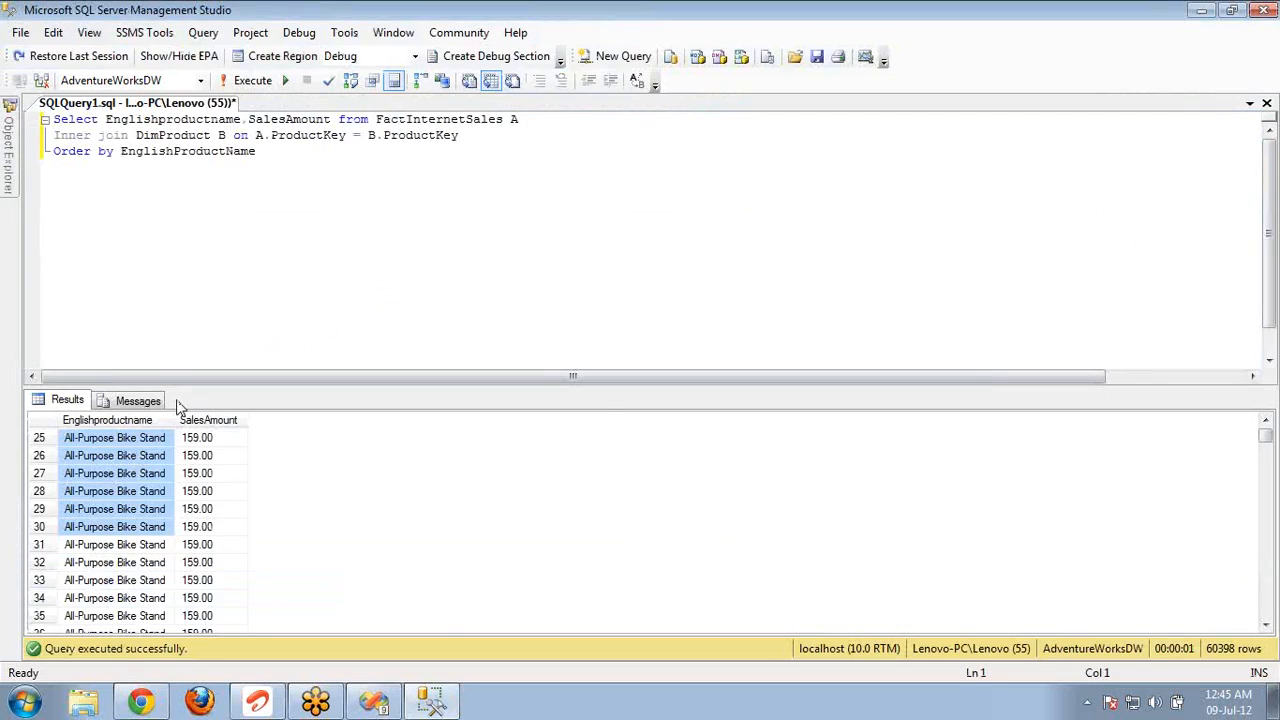
Step: Return to the first row of the query results in SQL Server Management Studio
click(143, 458)
key(ctrl+Home)
Step: Switch to Visual Studio and close the Output pane to enlarge the report preview
key(alt+Tab)
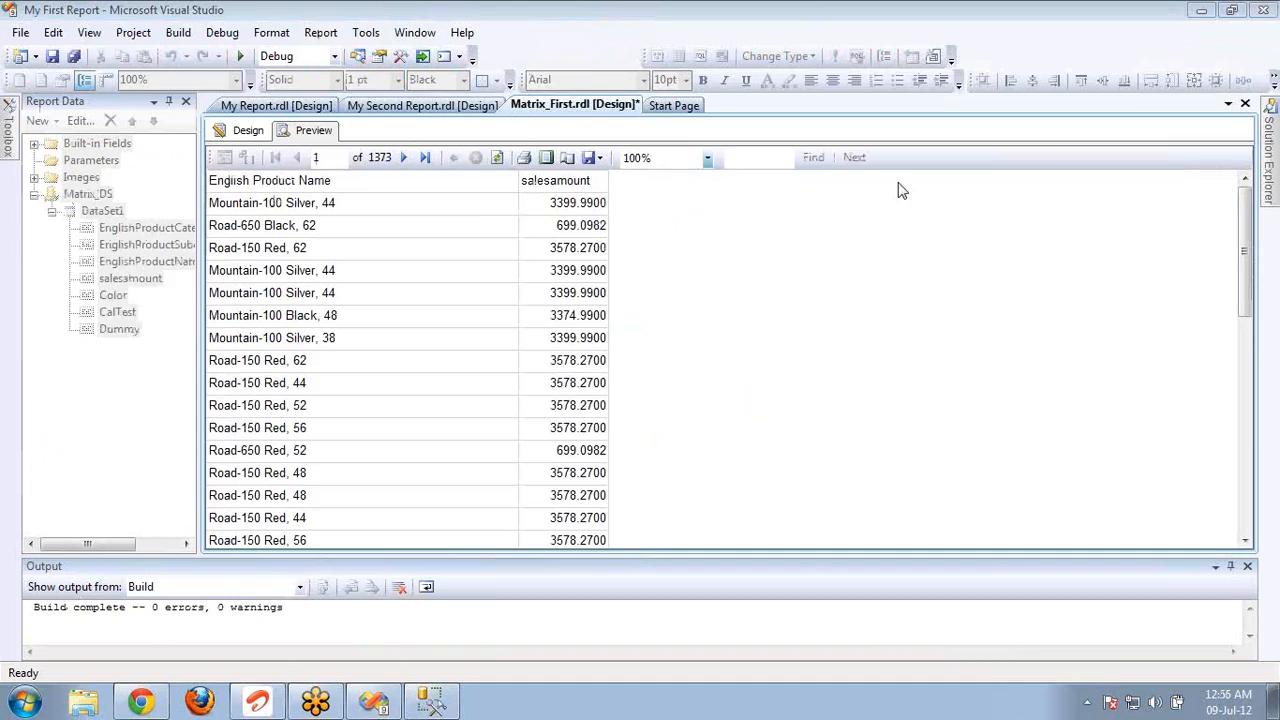
click(664, 248)
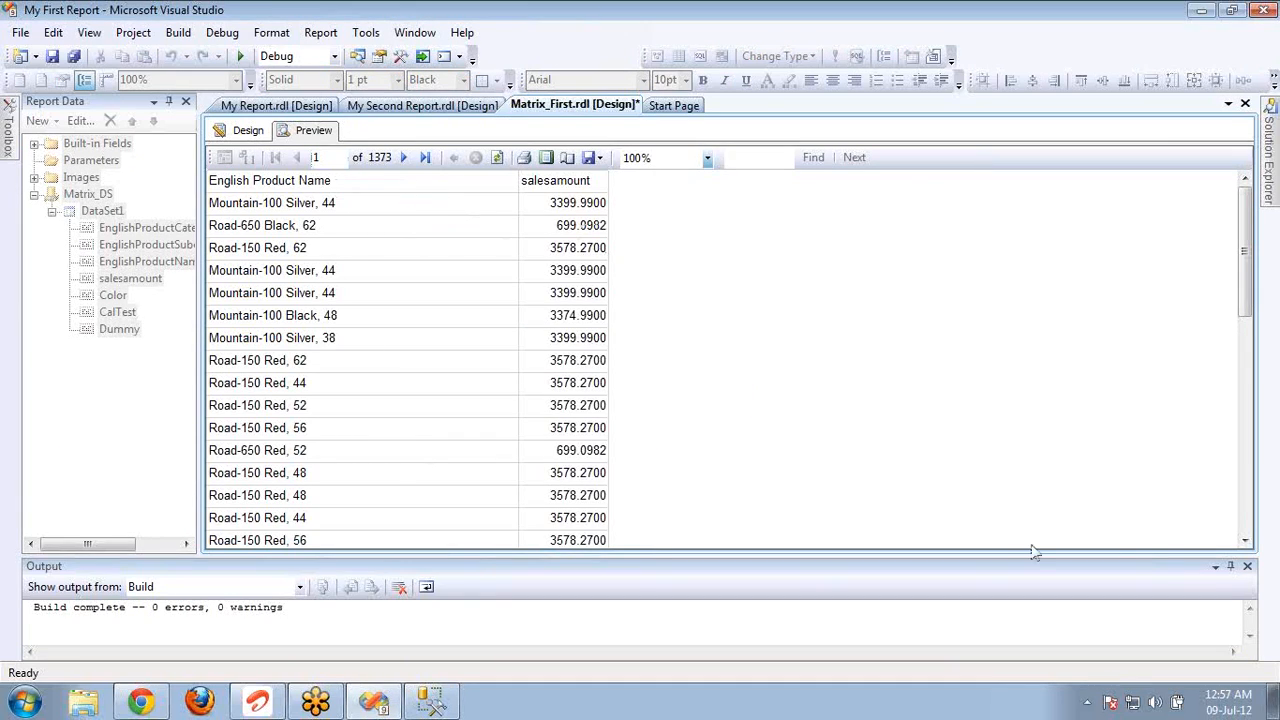
click(1247, 567)
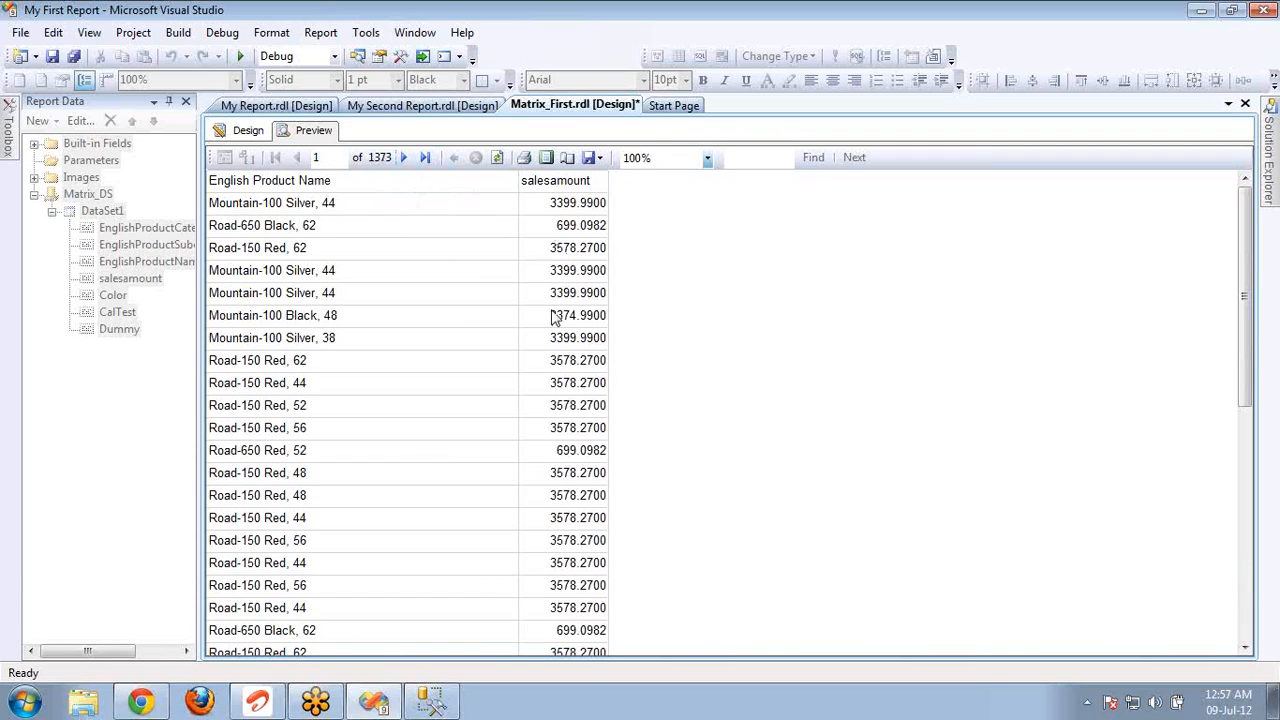
Step: Check the query's row count in SQL Server Management Studio and browse the detail rows across the report pages in Visual Studio
click(440, 702)
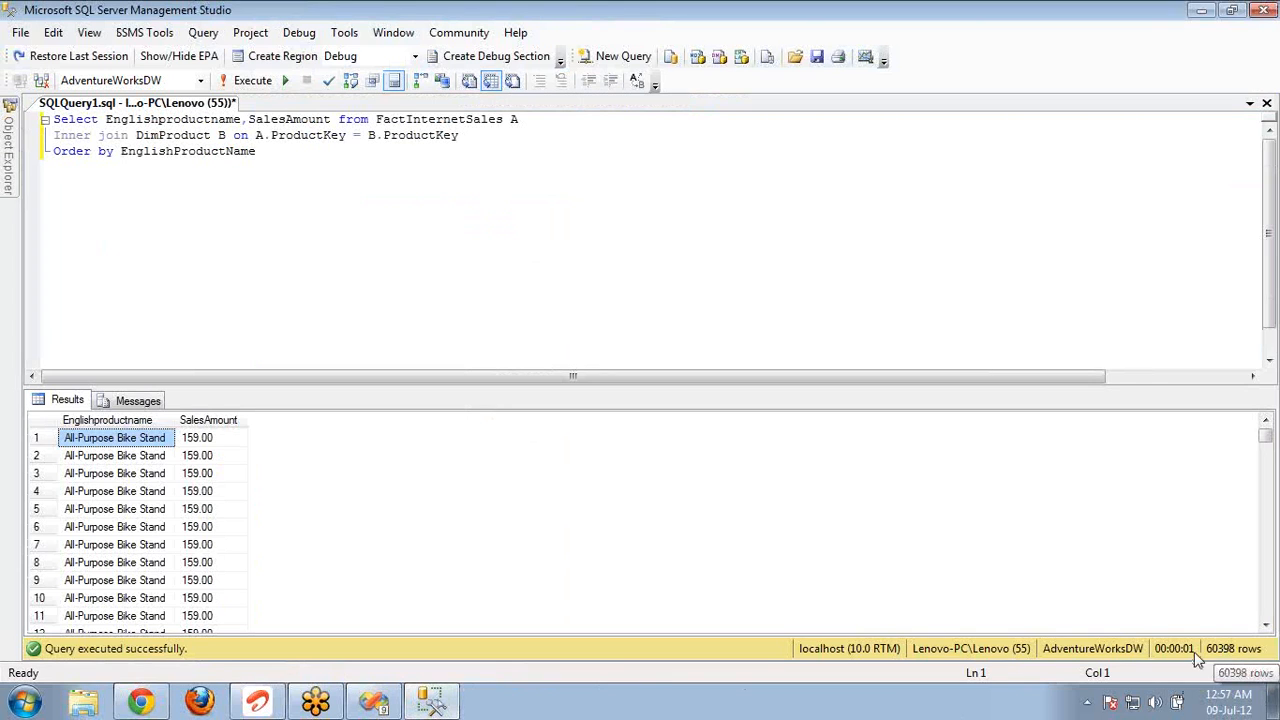
click(392, 695)
scroll(577, 345, down, 1)
scroll(577, 345, down, 5)
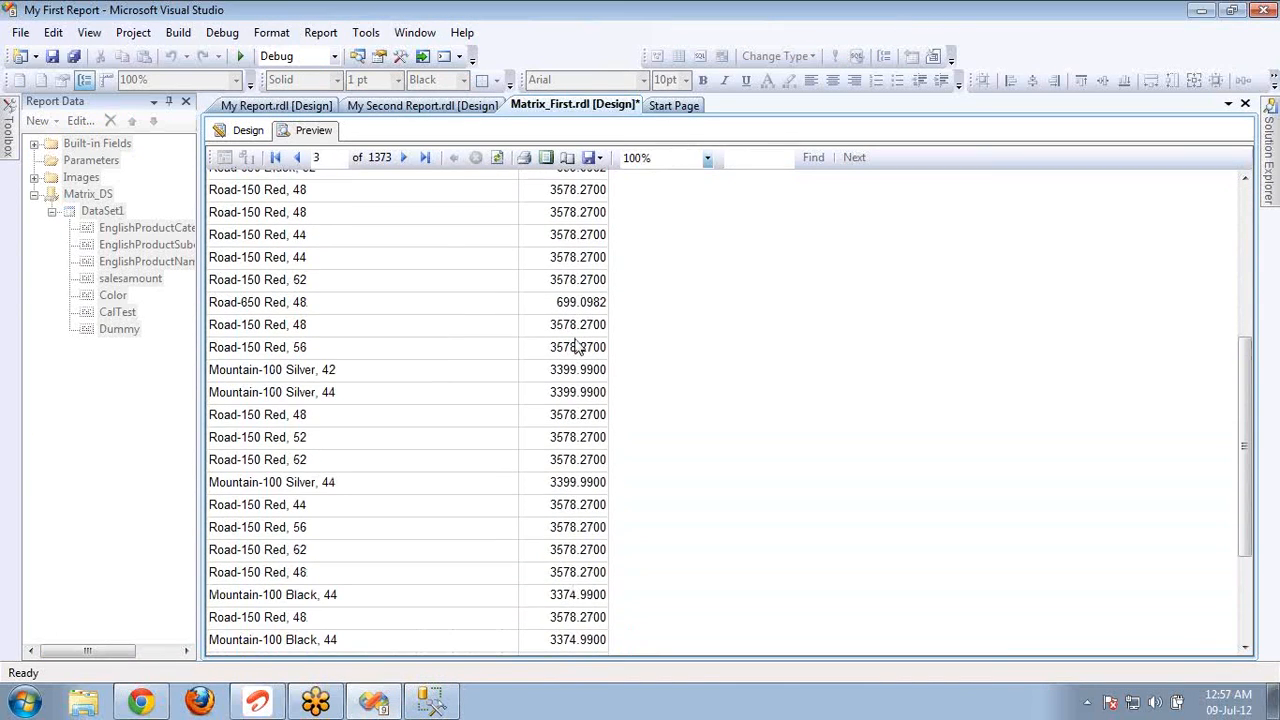
scroll(578, 347, up, 10)
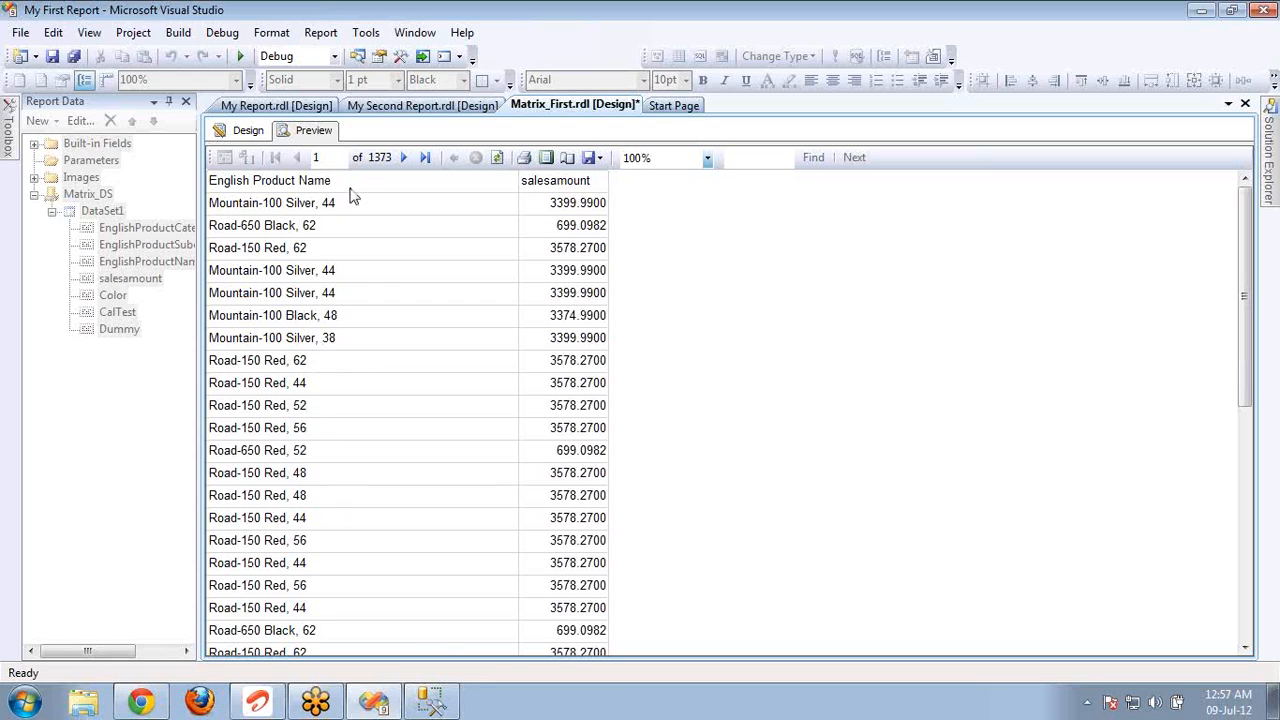
click(405, 158)
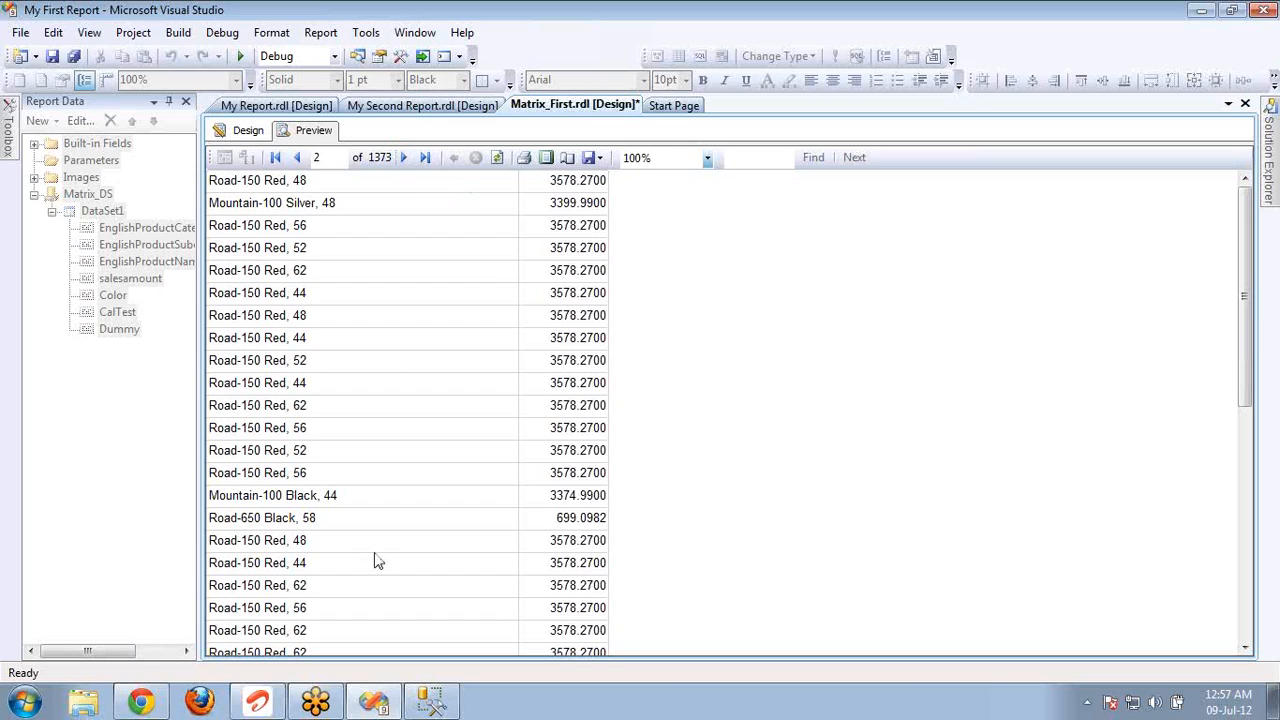
Step: Switch to SQL Server Management Studio and examine the repeated All-Purpose Bike Stand rows with their SalesAmount values
click(429, 706)
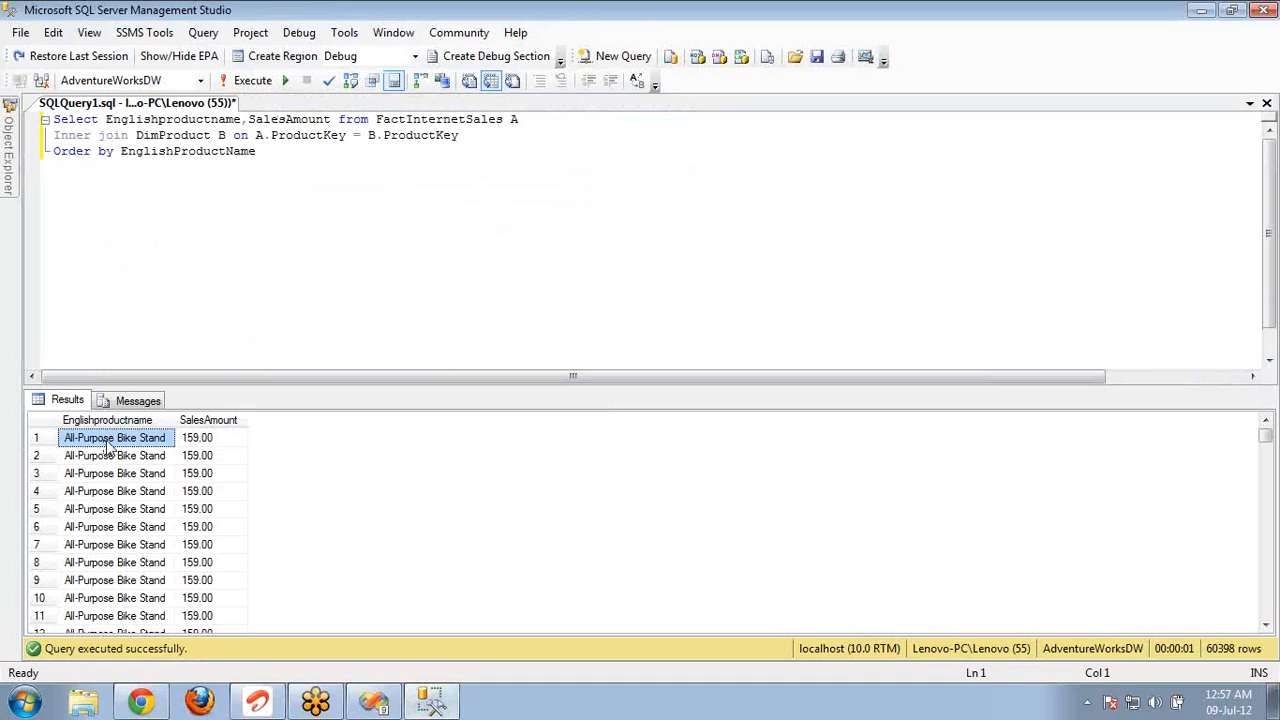
key(shift+Down)
key(shift+Down)
key(shift+Down)
key(shift+Down)
key(shift+Down)
key(shift+Down)
key(shift+Down)
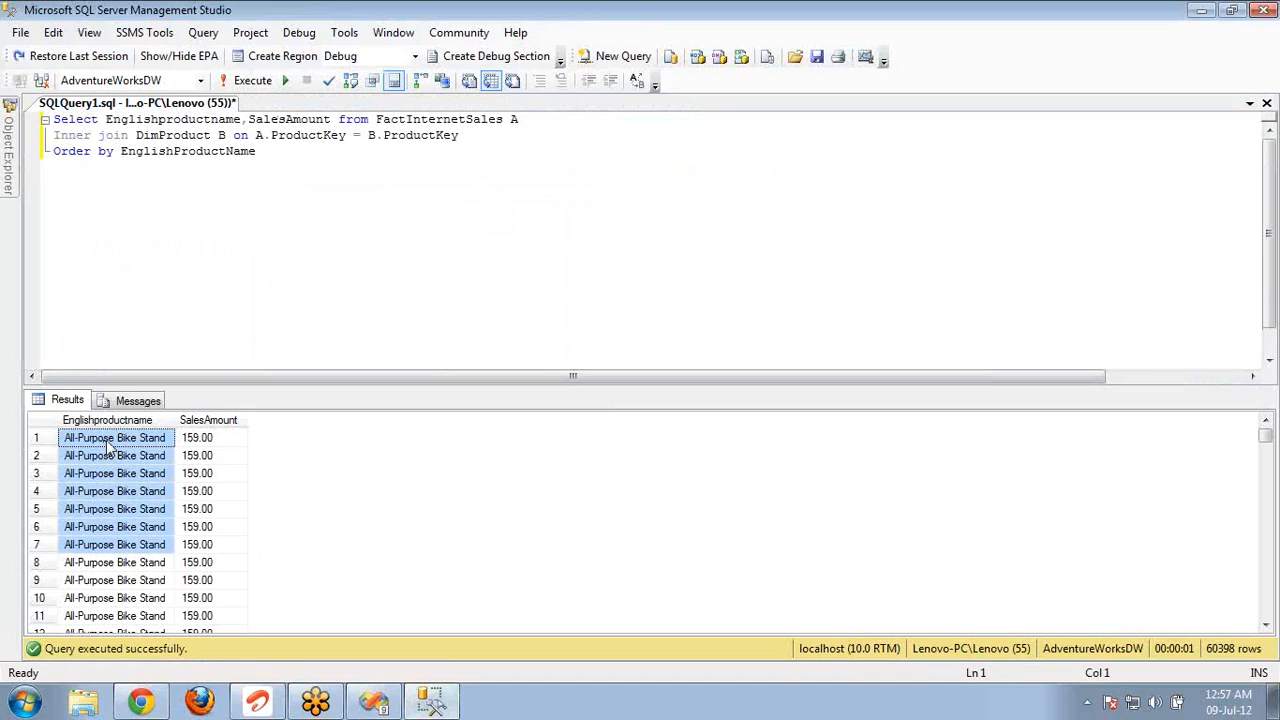
key(shift+Right)
key(shift+Down)
key(shift+Down)
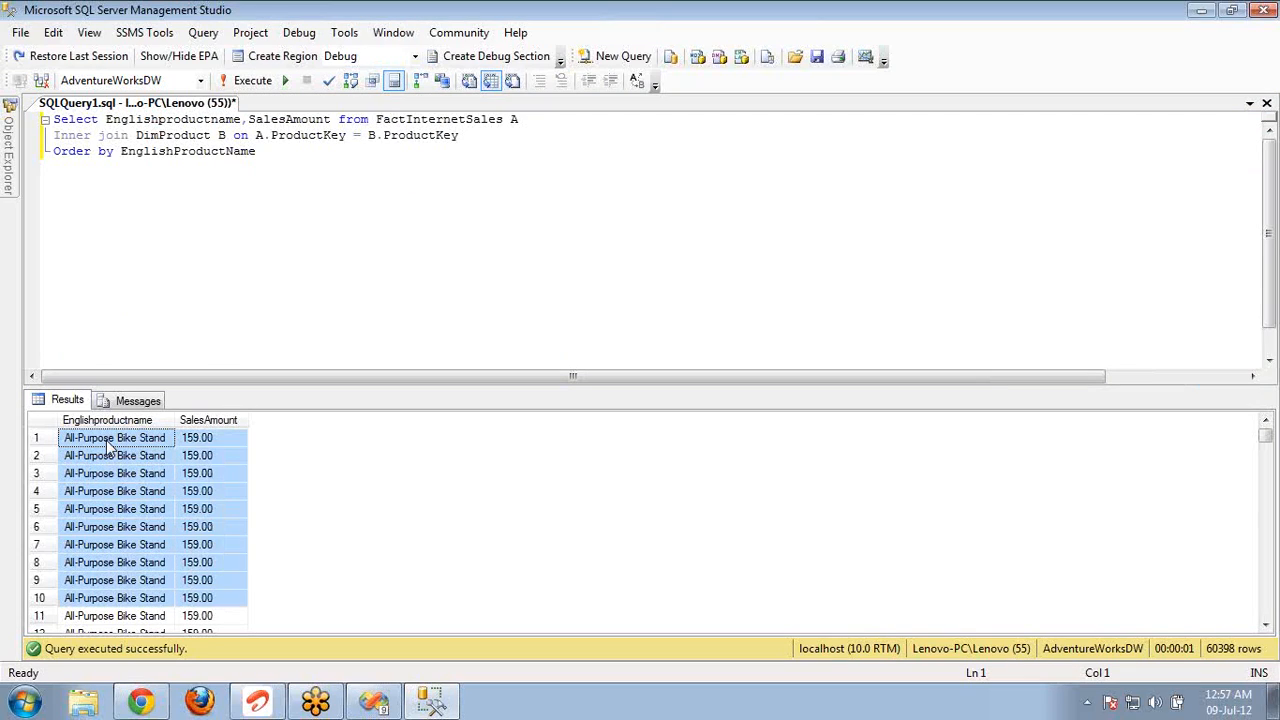
key(shift+Down)
key(shift+Down)
key(shift+Down)
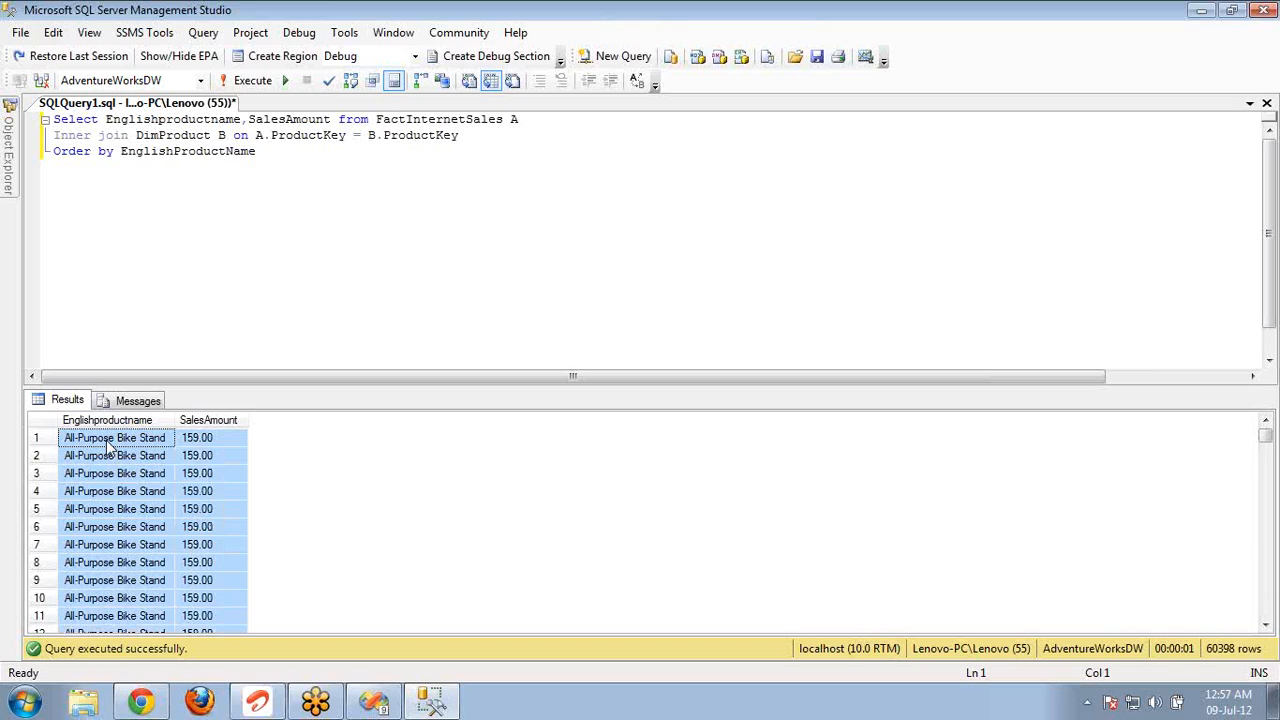
click(210, 420)
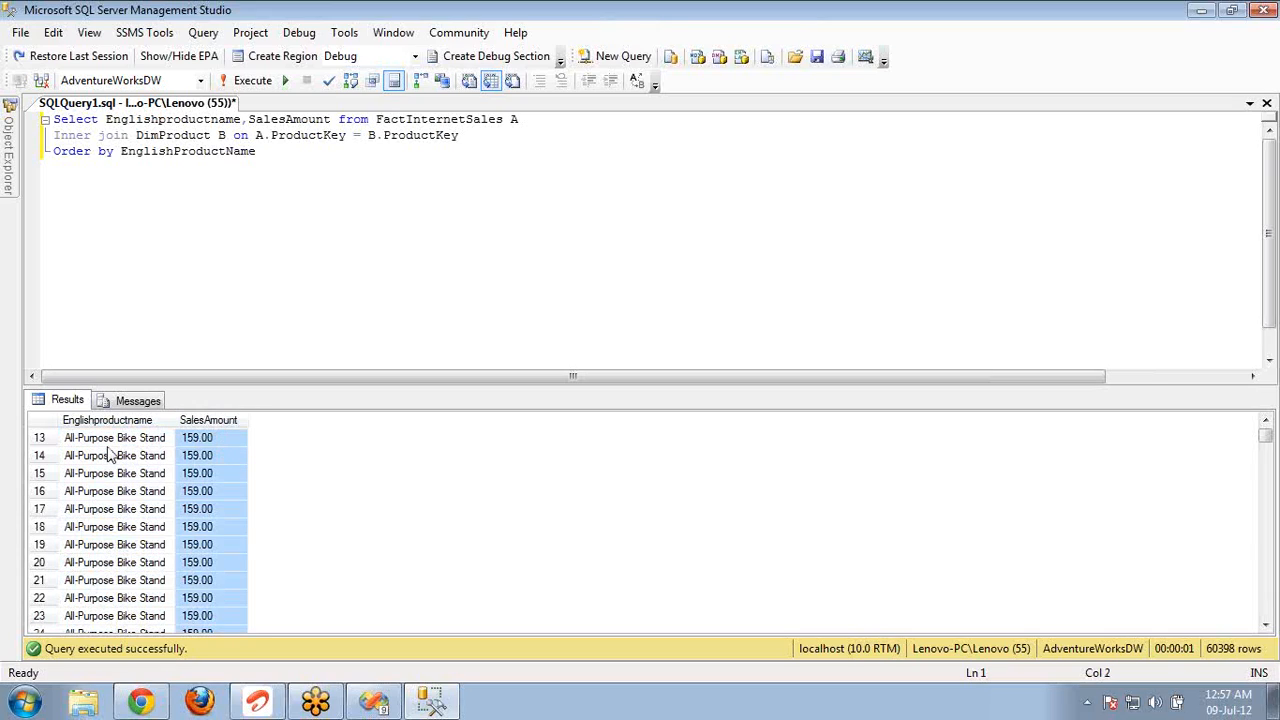
click(114, 455)
click(194, 445)
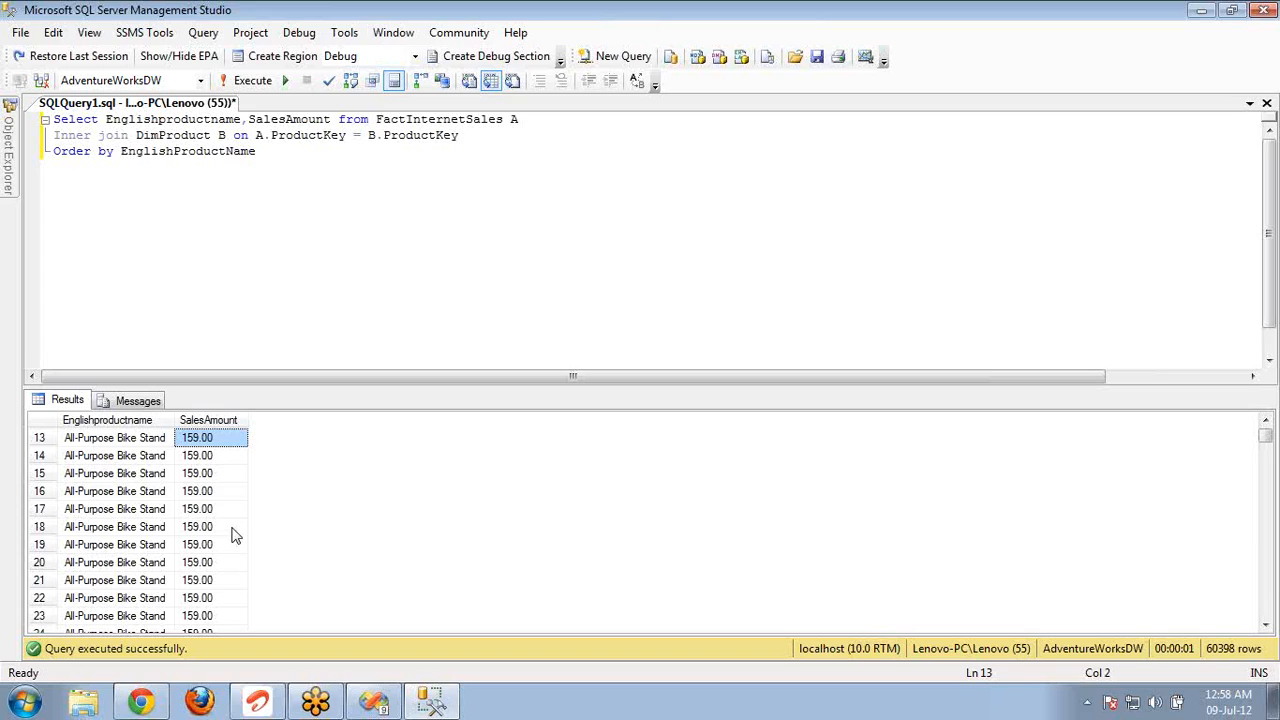
Step: Add the line "Group By EnglishProductName" to the query between the join and the Order by clause
click(467, 134)
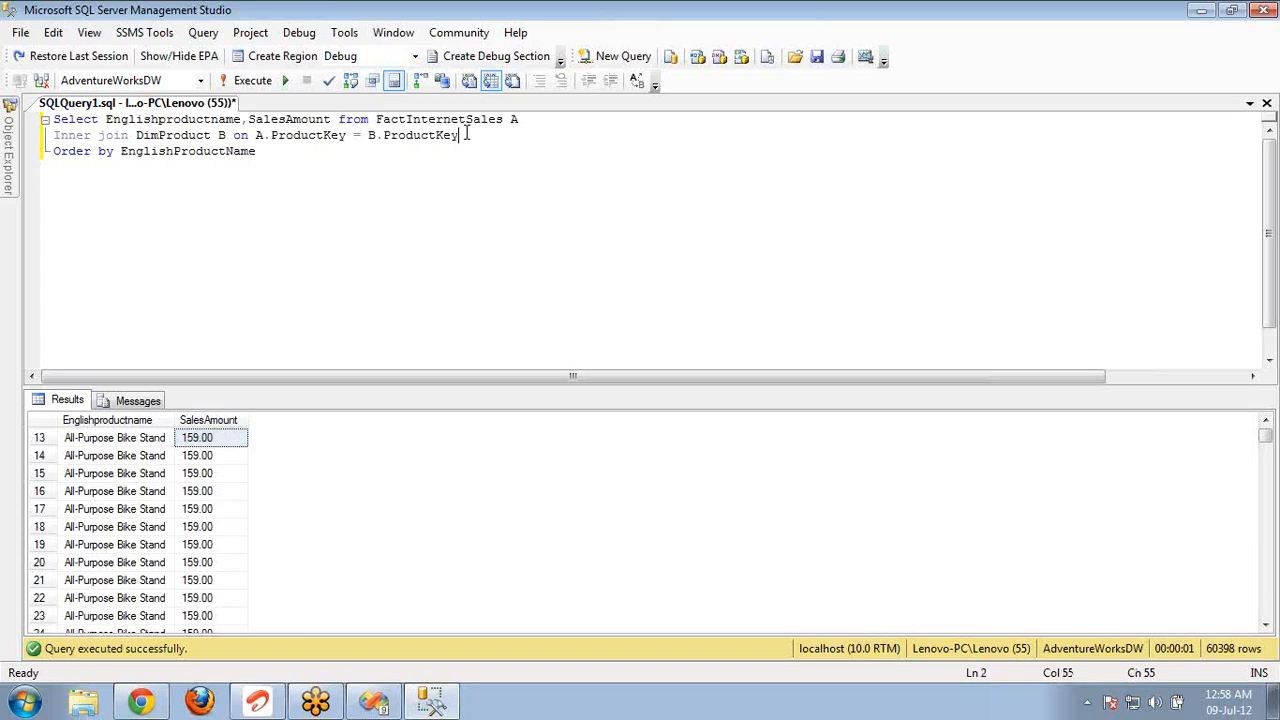
key(Return)
text(Group By )
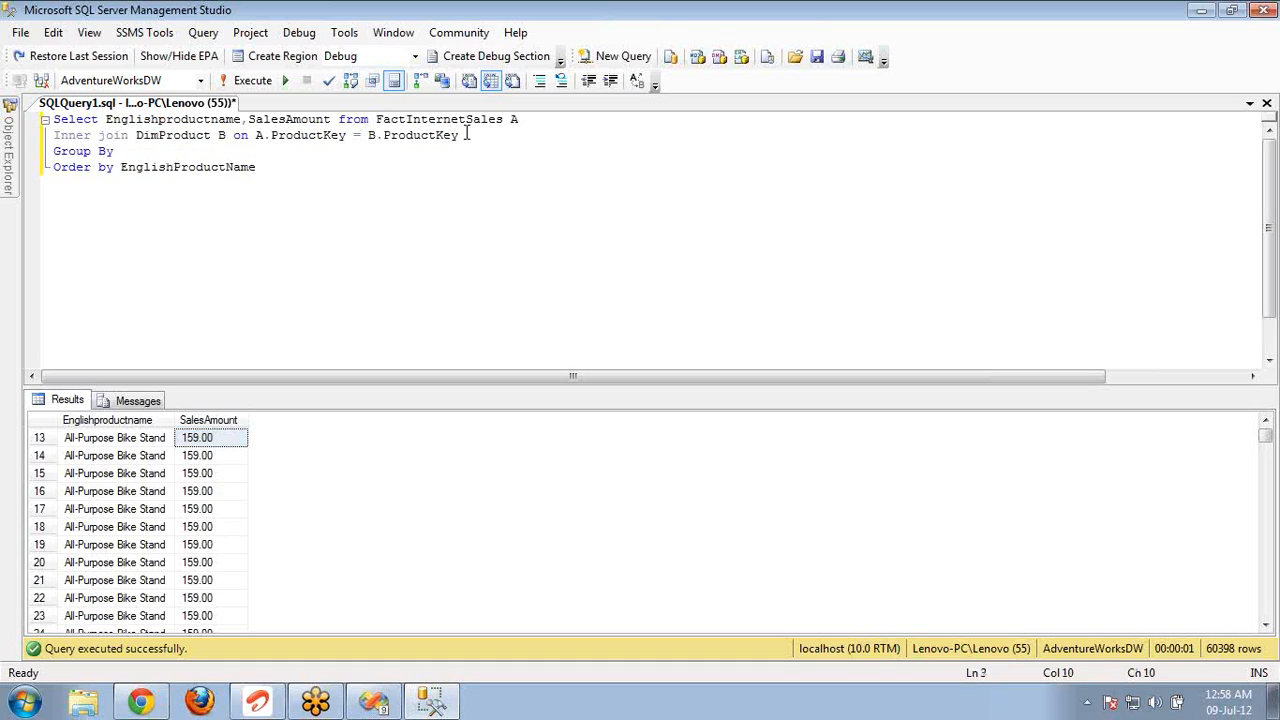
text(EnglishProdu)
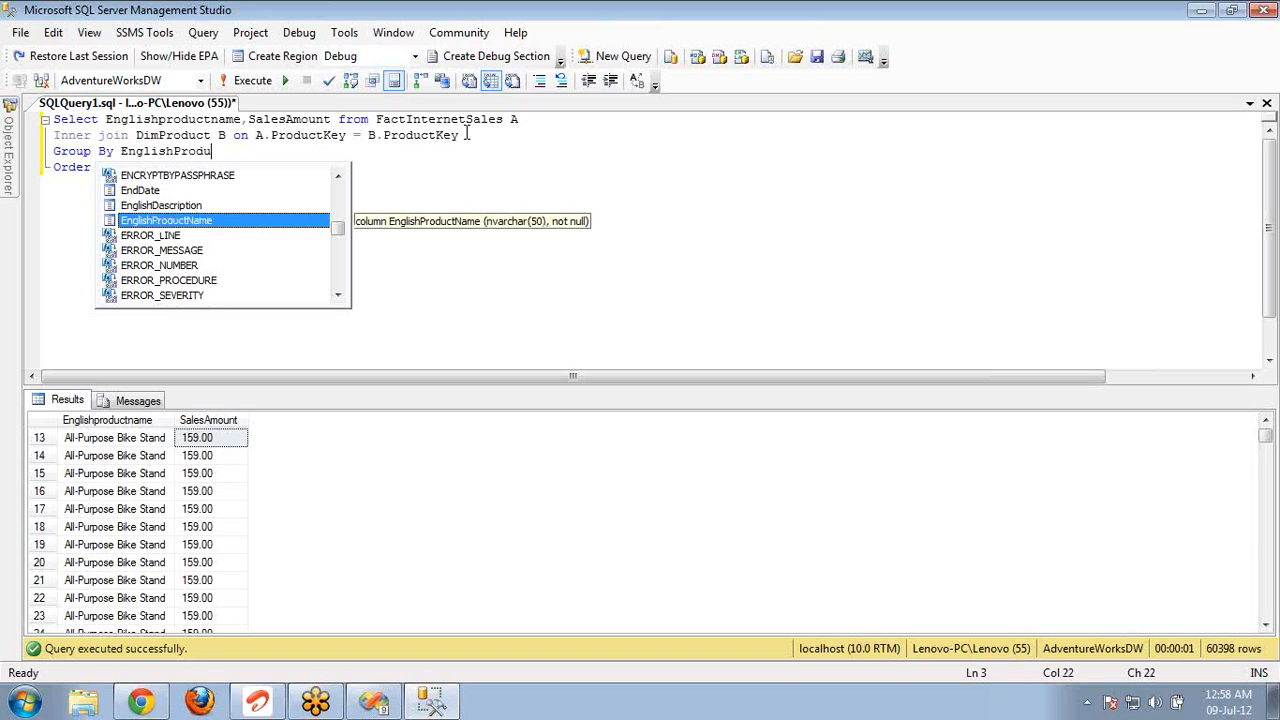
key(Tab)
Step: Wrap SalesAmount in SUM() in the Select line, execute the query and check the first product's total
click(249, 116)
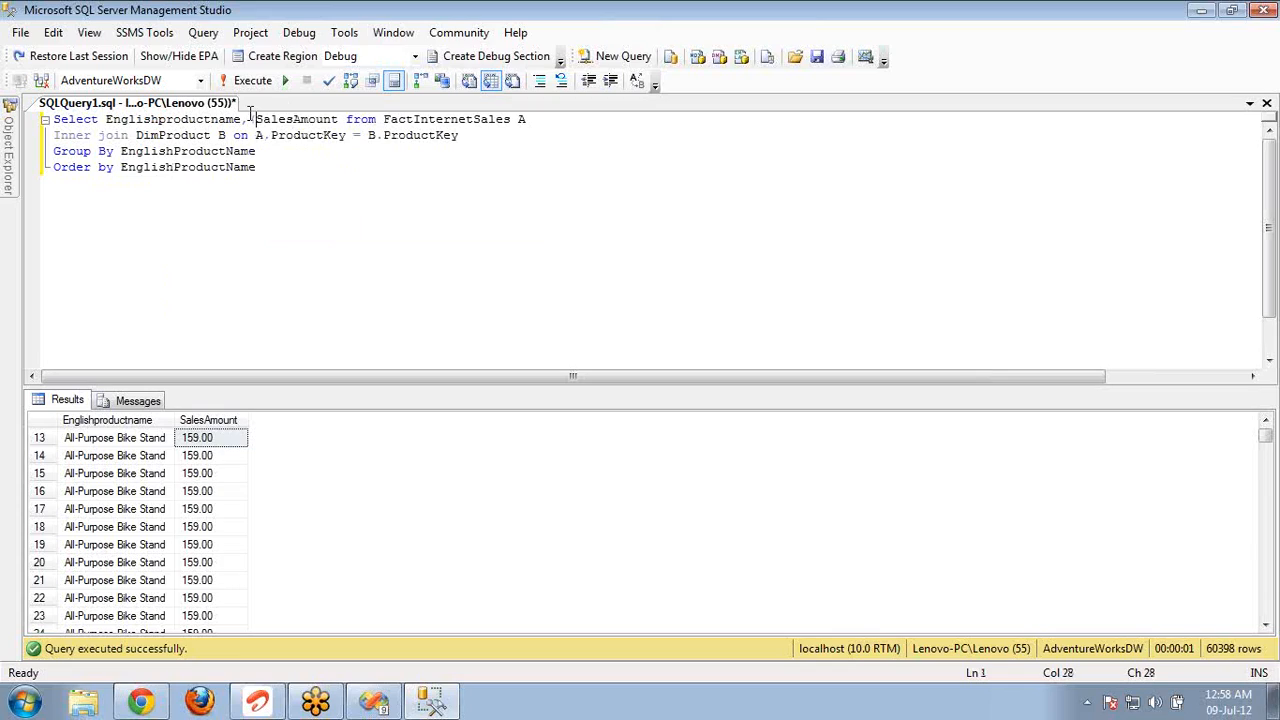
key(Left)
text())
key(ctrl+Left)
key(ctrl+Left)
key(ctrl+Left)
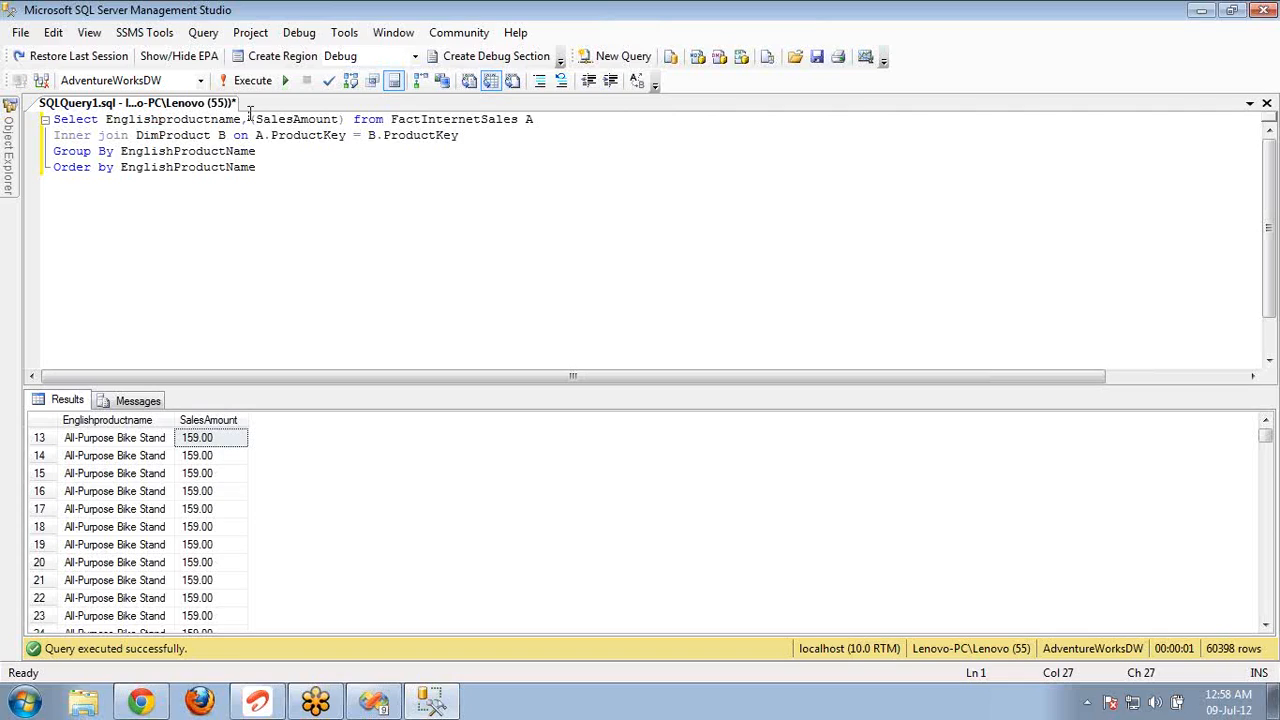
text(SUM)
key(F5)
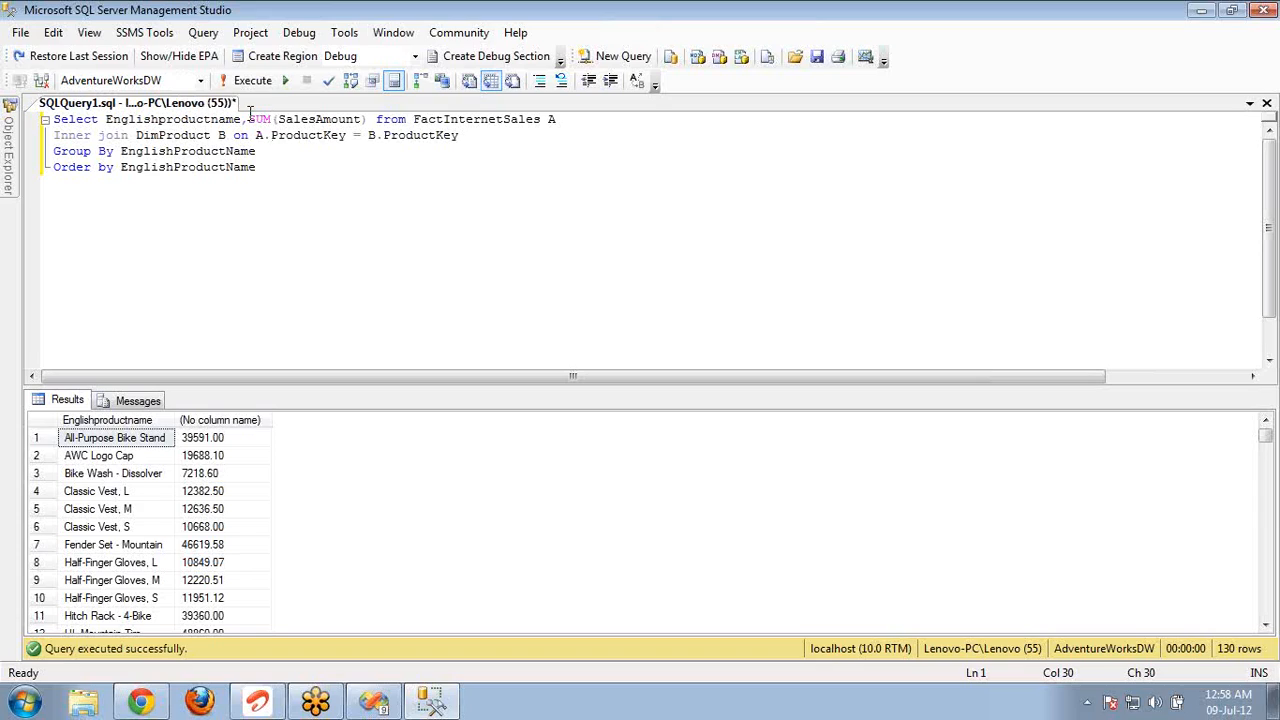
click(94, 443)
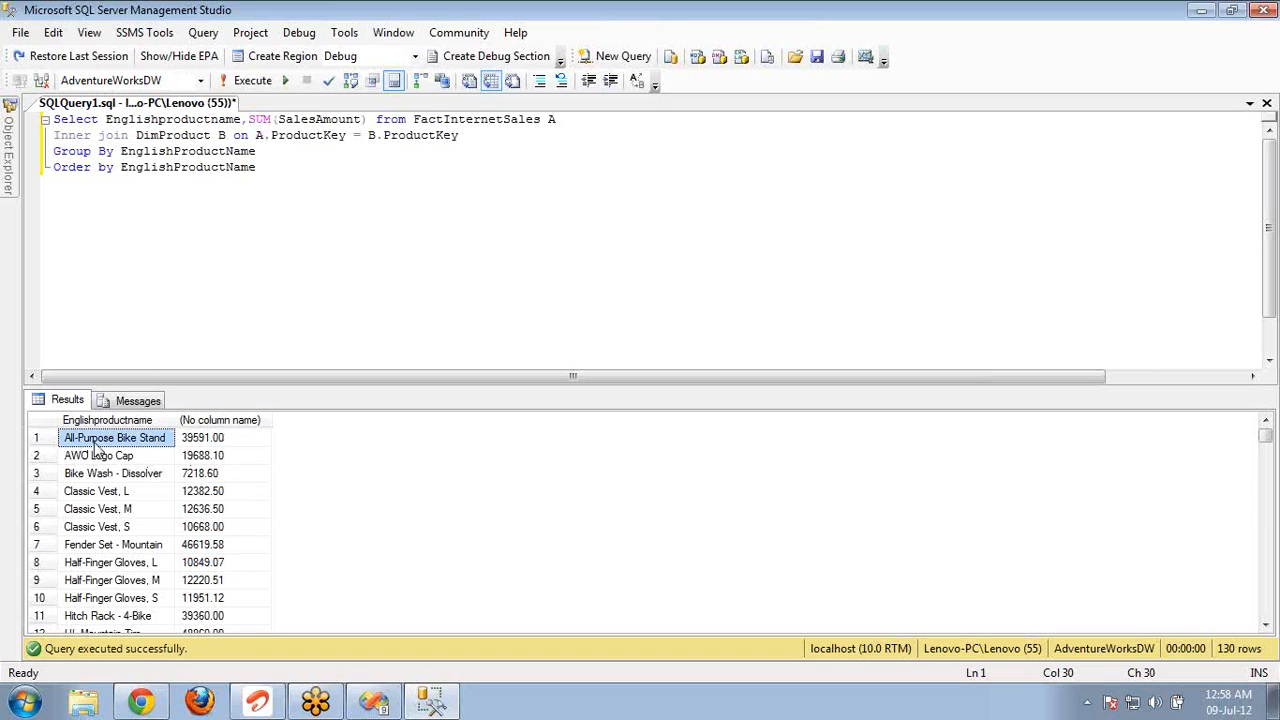
click(200, 441)
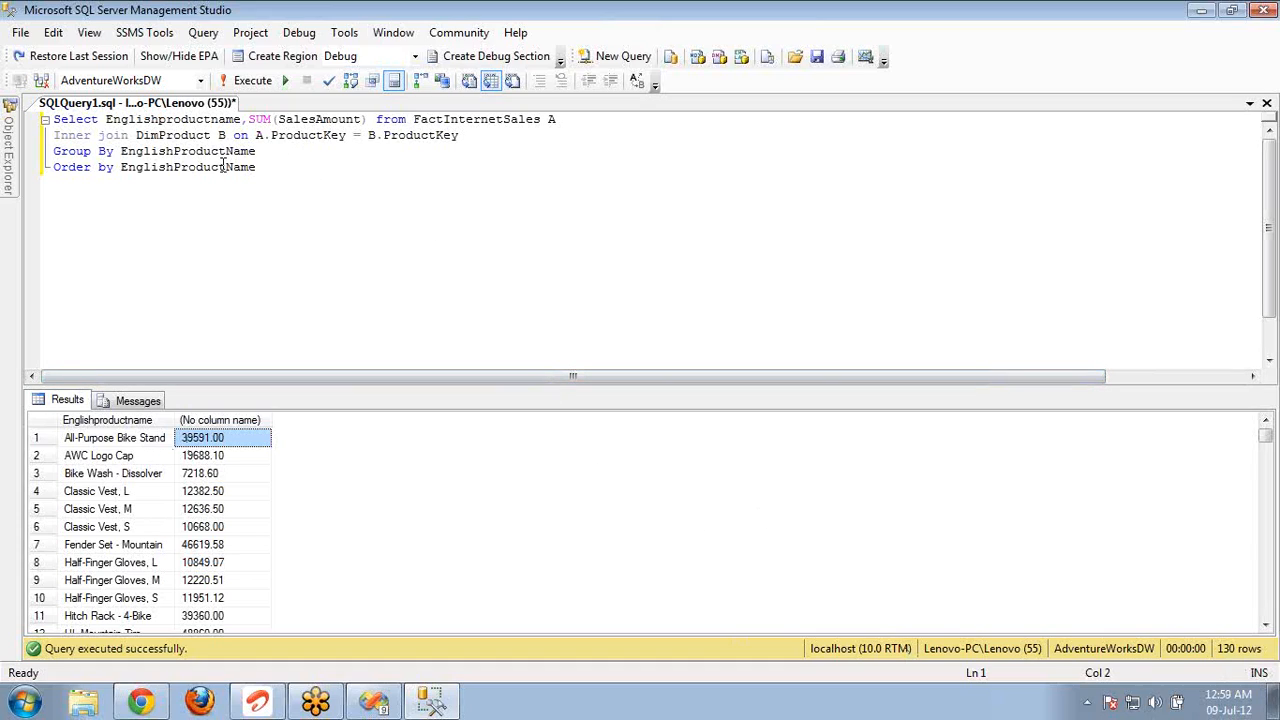
Step: Give the SUM(SalesAmount) column the alias Sales and execute the query again
click(366, 120)
text(Sales)
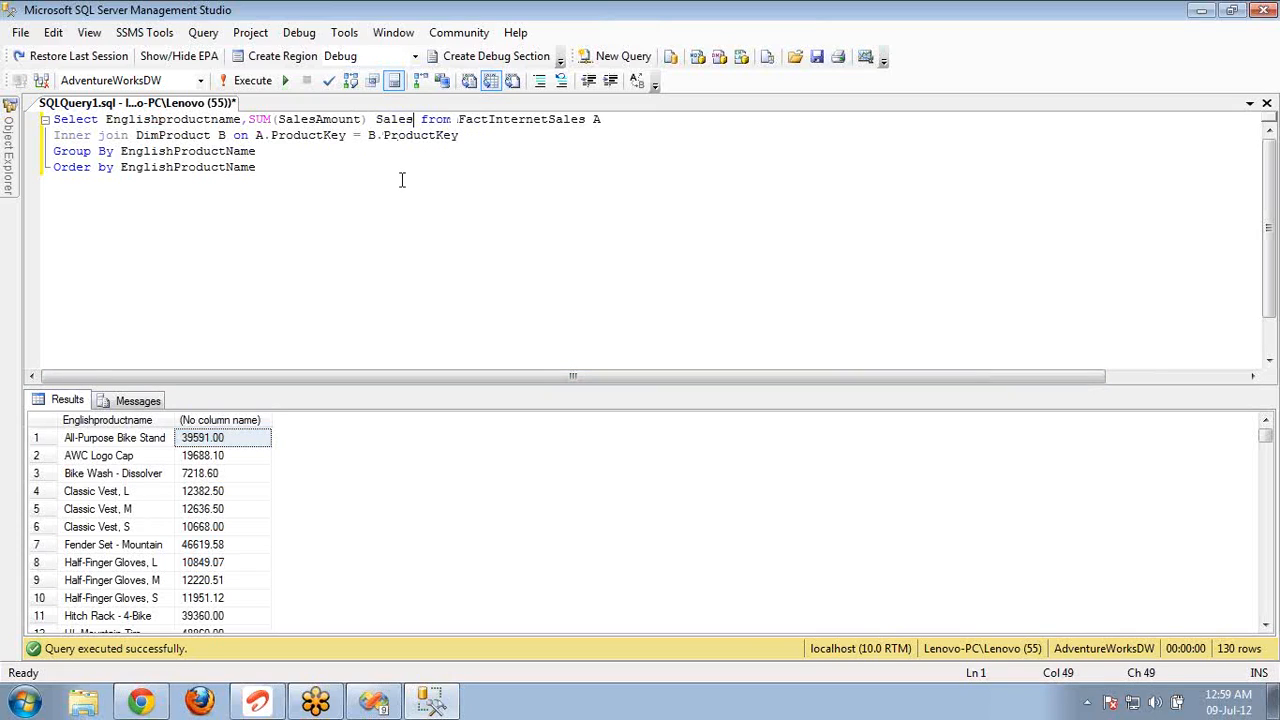
key(F5)
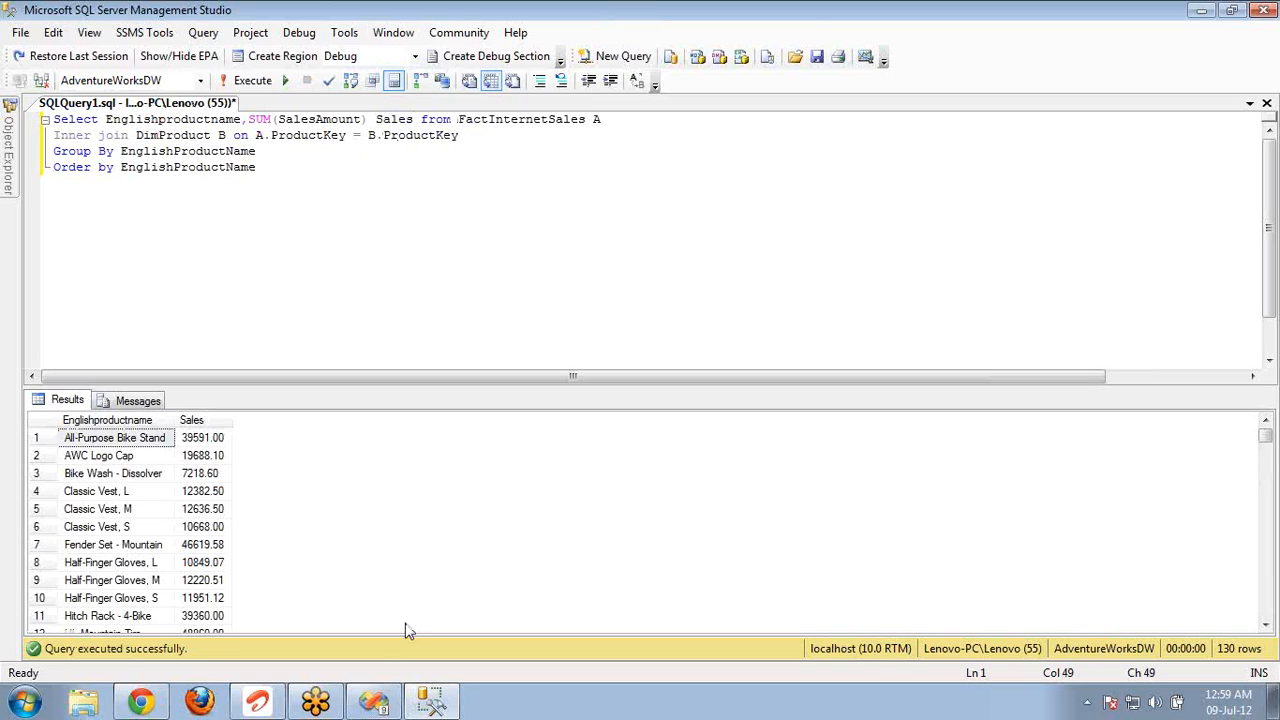
Step: Switch to Visual Studio and add a parent group by [EnglishProductName] above the Details row group in the Matrix_First design
click(373, 700)
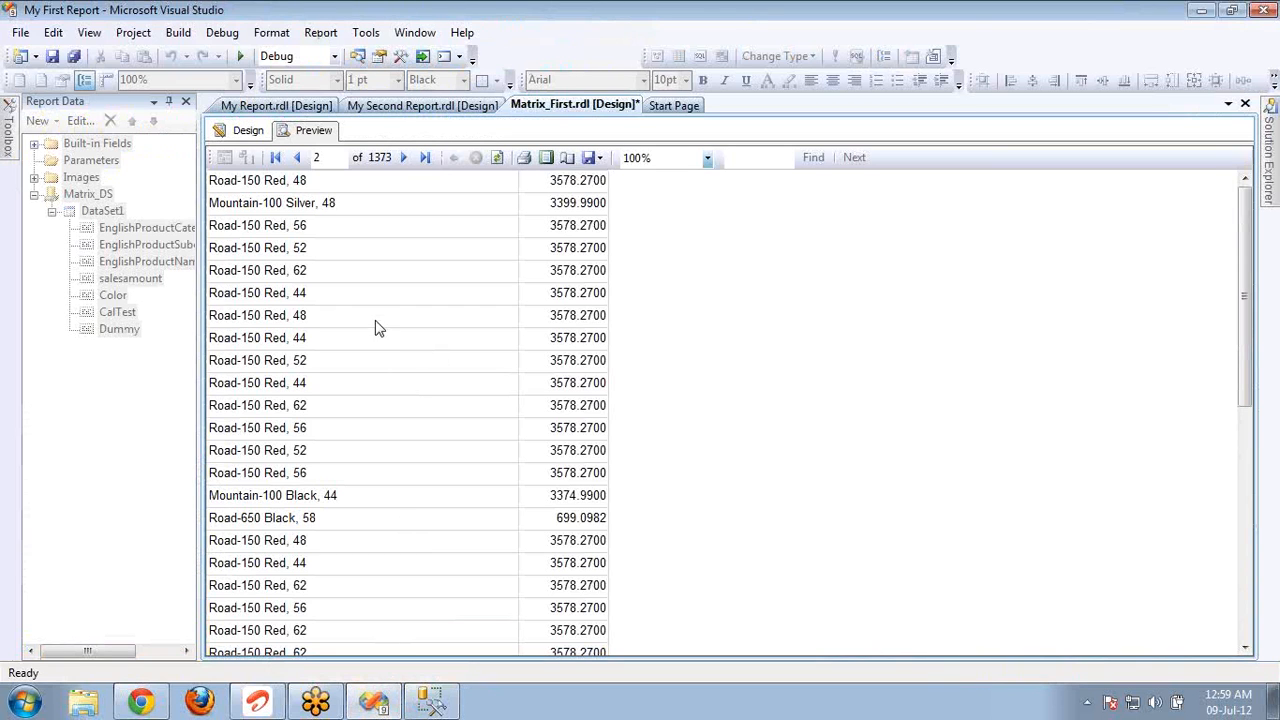
click(245, 130)
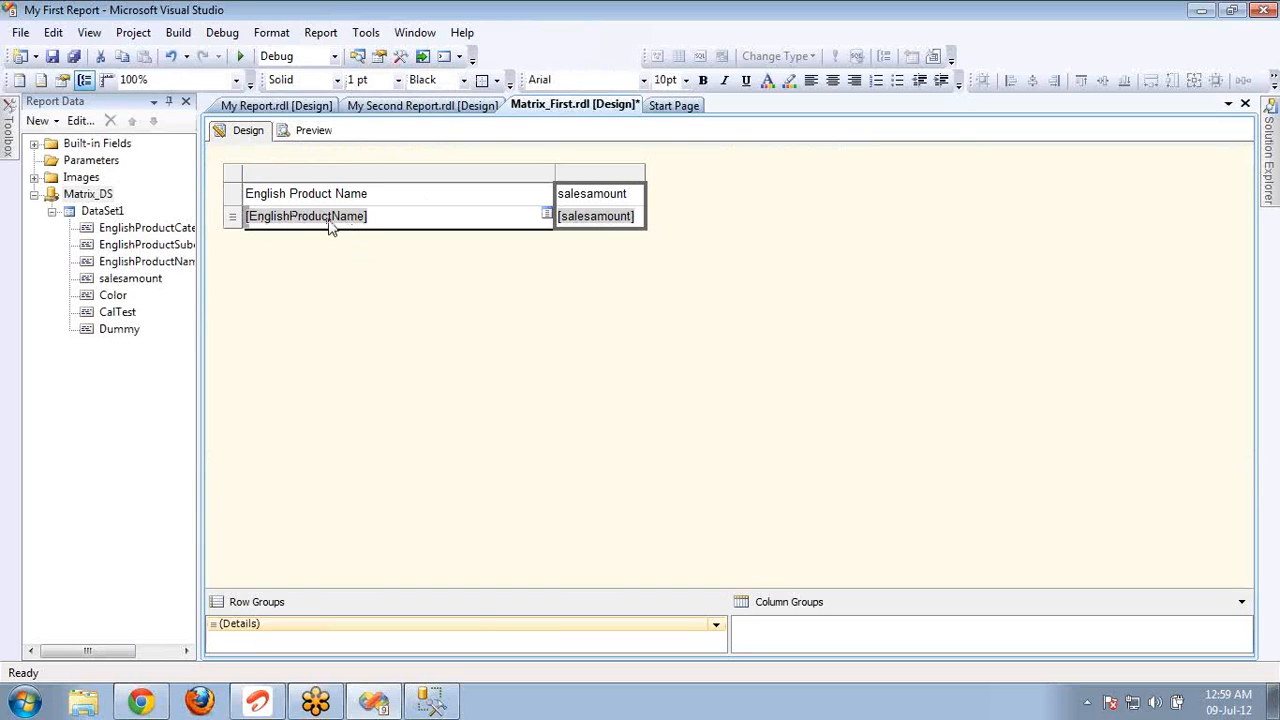
click(398, 629)
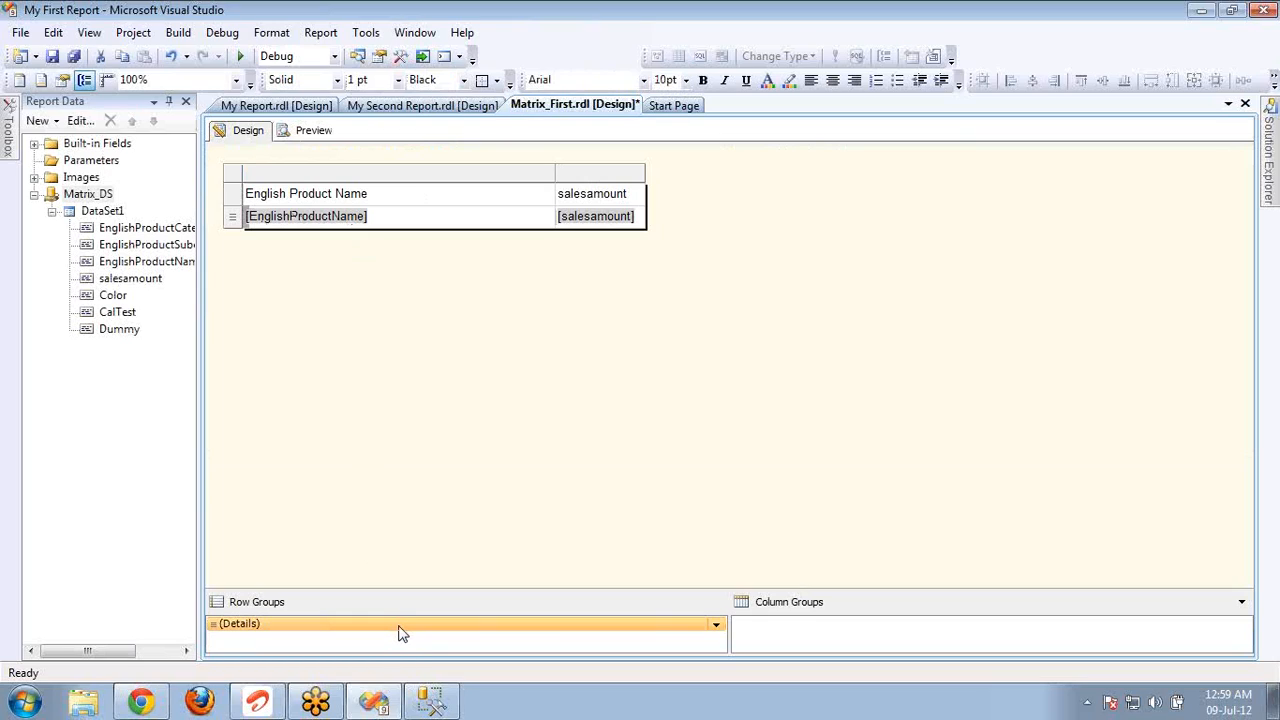
right_click(400, 631)
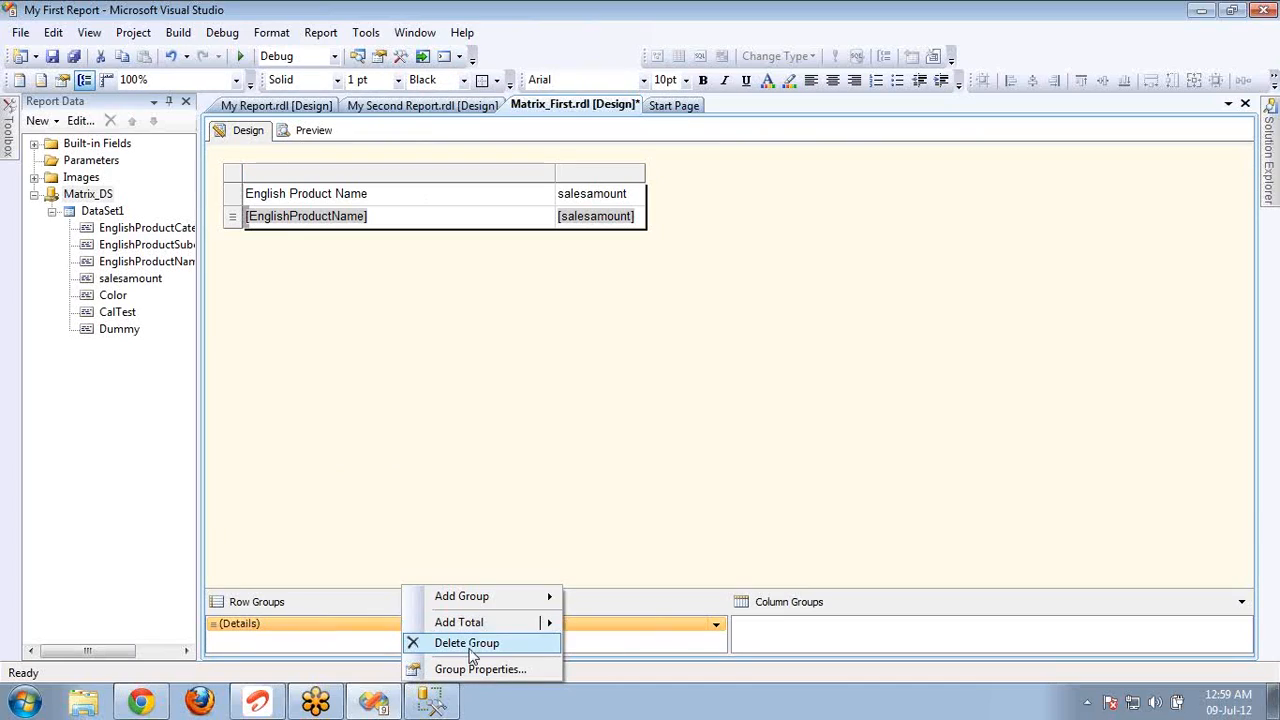
mouse_move(467, 598)
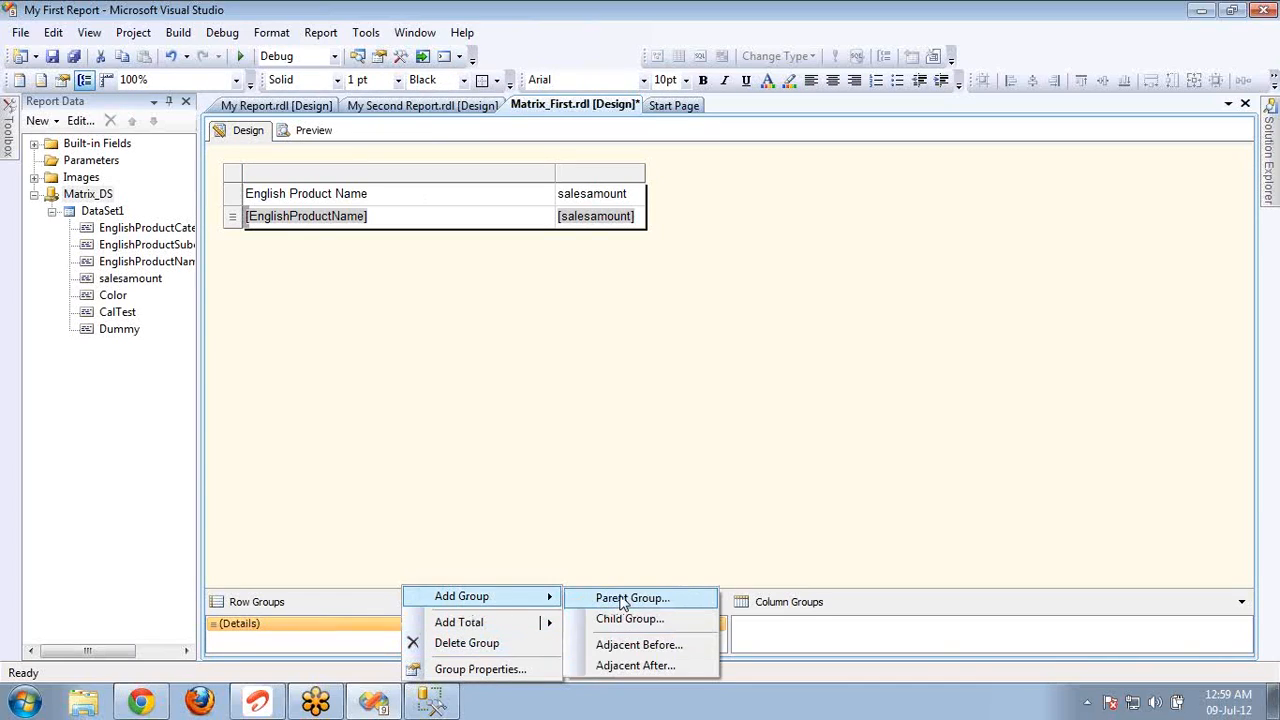
click(623, 599)
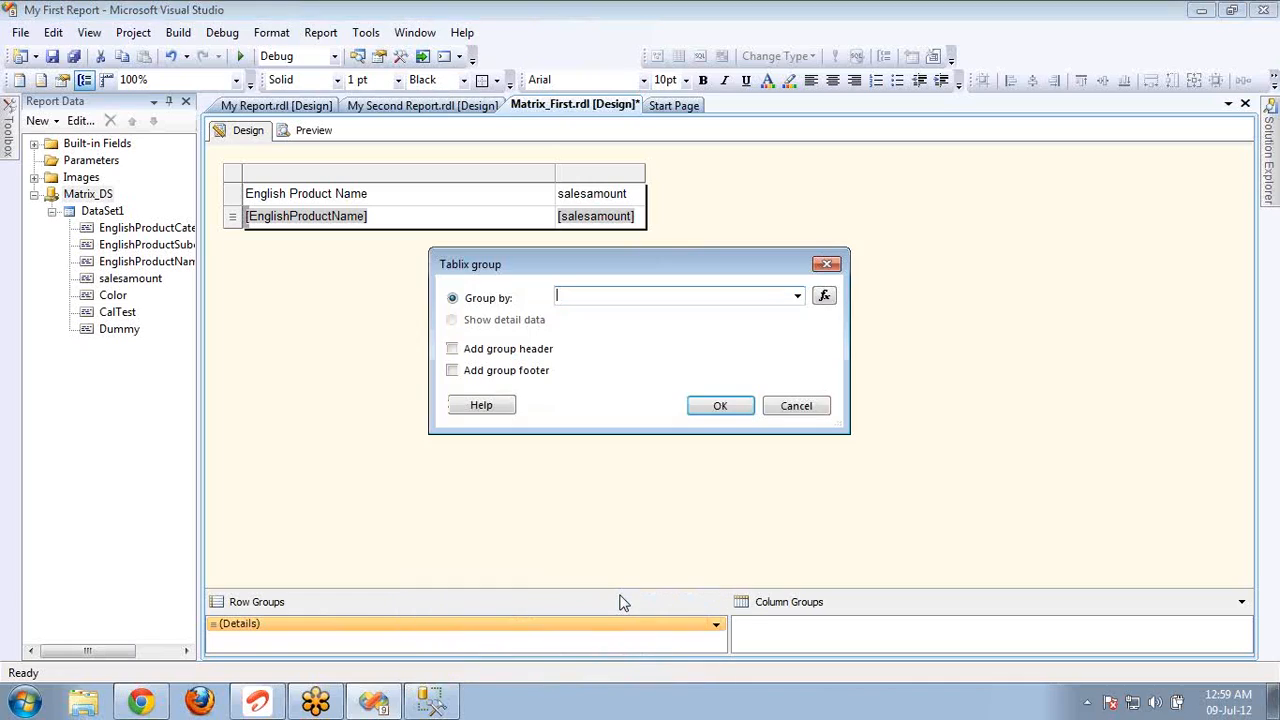
click(798, 298)
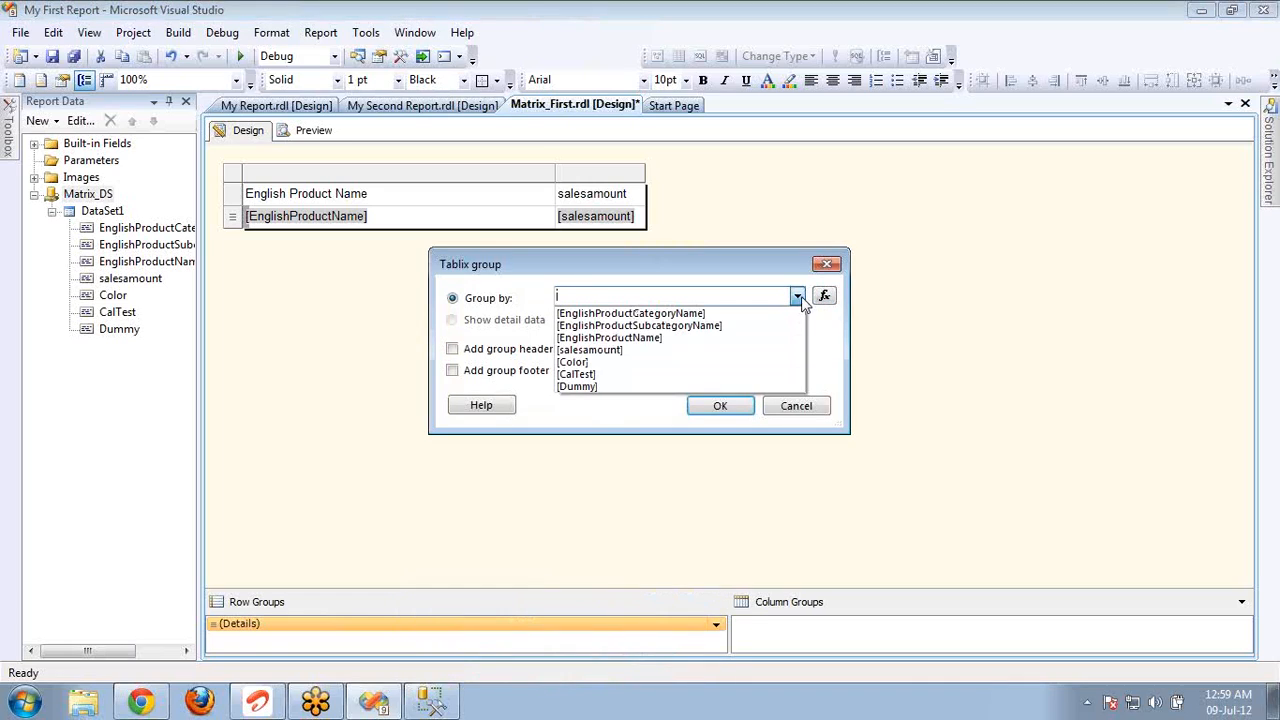
click(667, 340)
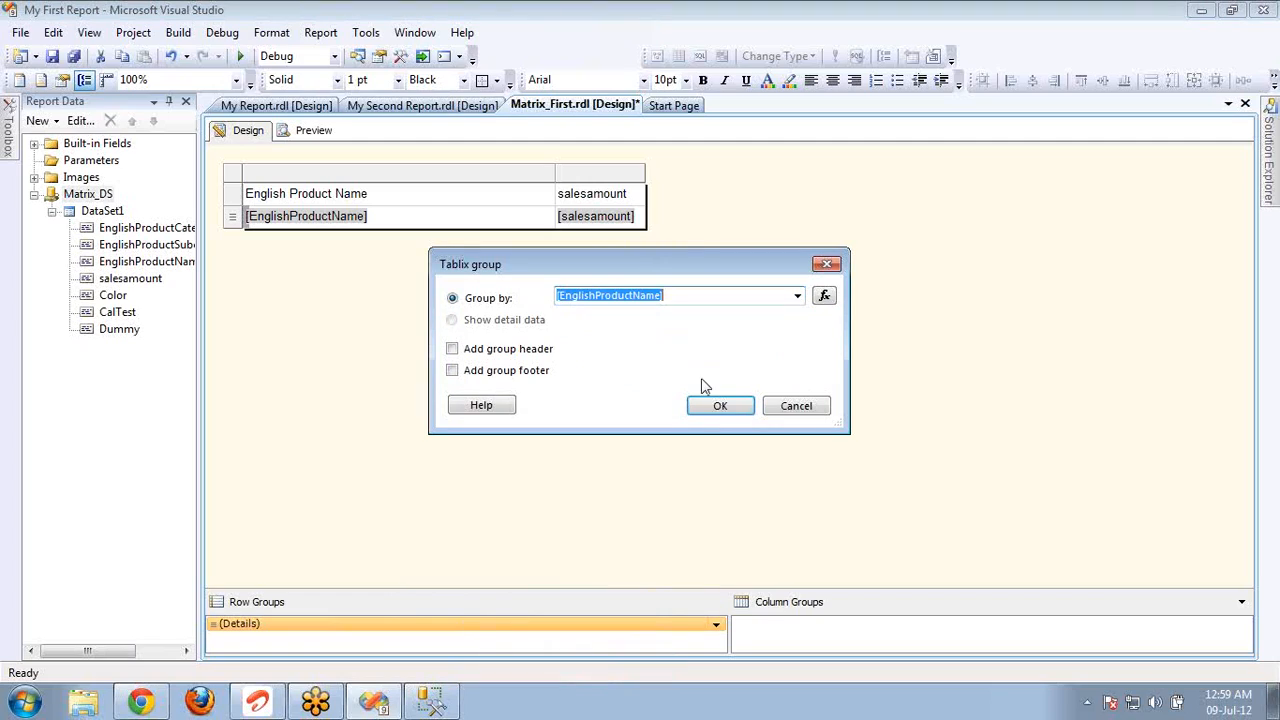
click(718, 405)
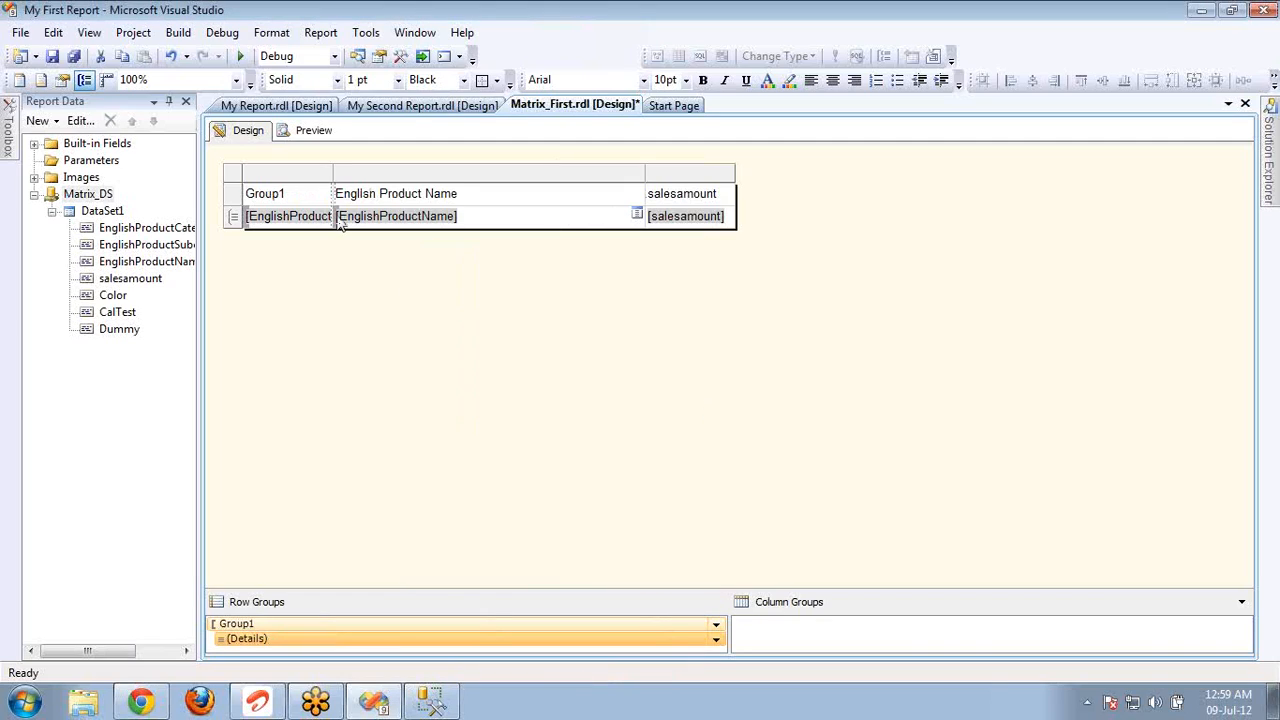
Step: Widen the new Group1 column and delete the original English Product Name column from the table
drag(333, 173, 422, 173)
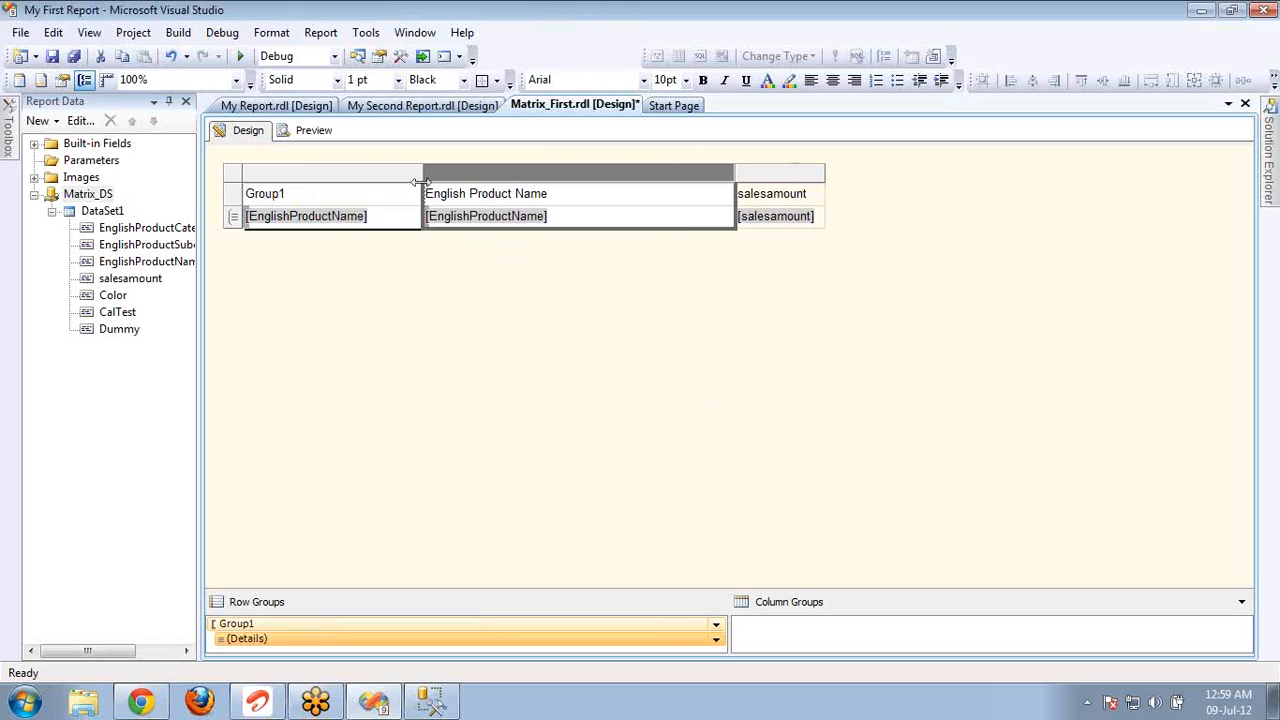
right_click(507, 177)
click(559, 205)
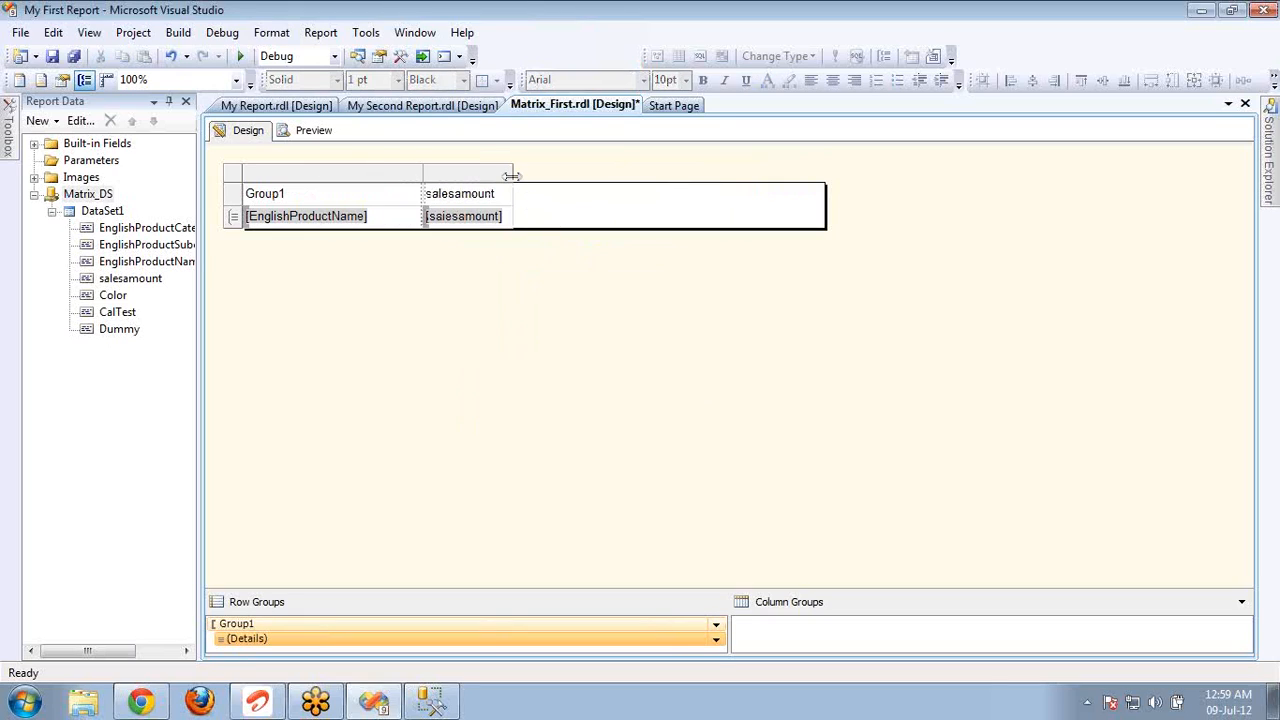
Step: Clear the Group1 header text, widen the two remaining columns and narrow the report body to fit the table
click(421, 173)
drag(421, 173, 564, 190)
click(447, 203)
key(Delete)
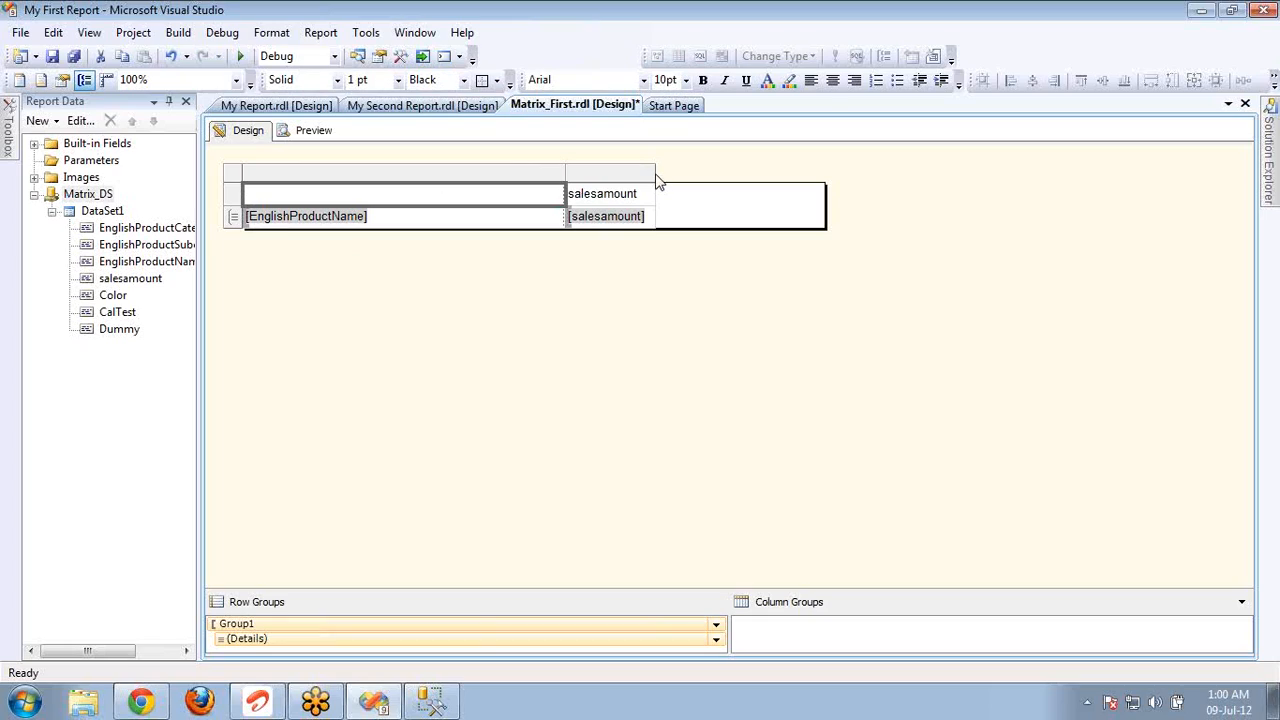
drag(654, 174, 704, 178)
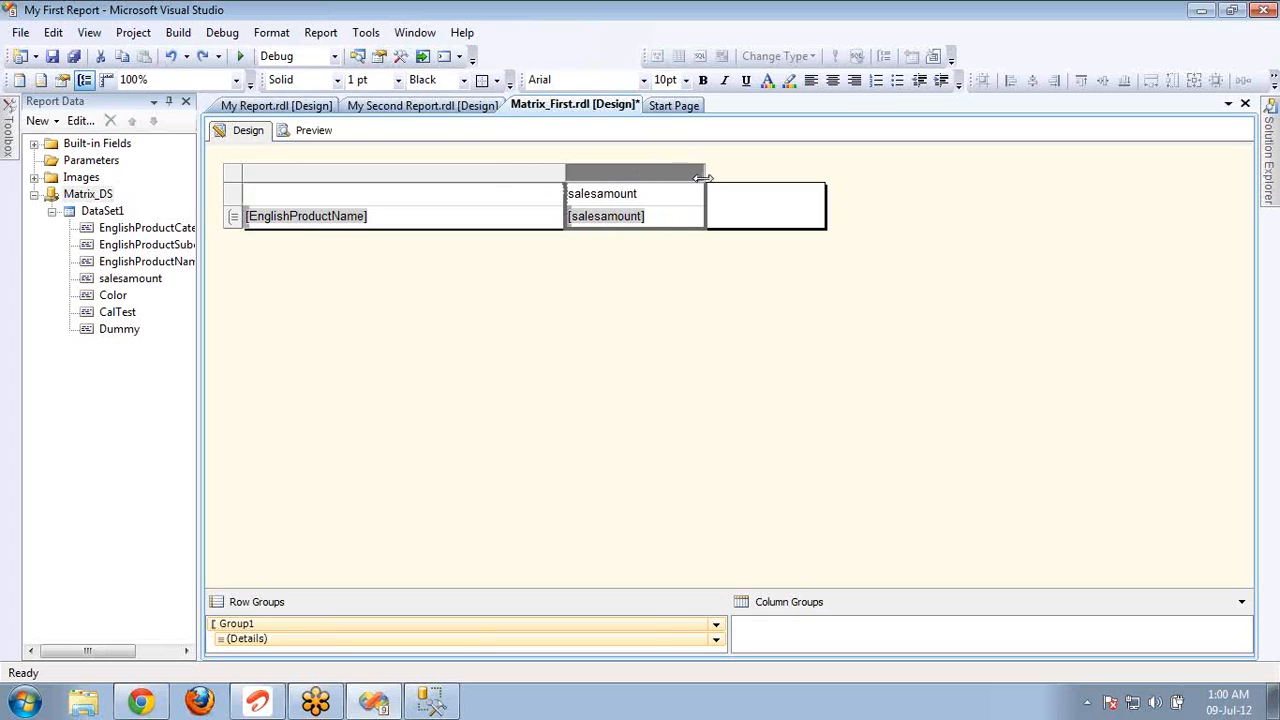
click(820, 206)
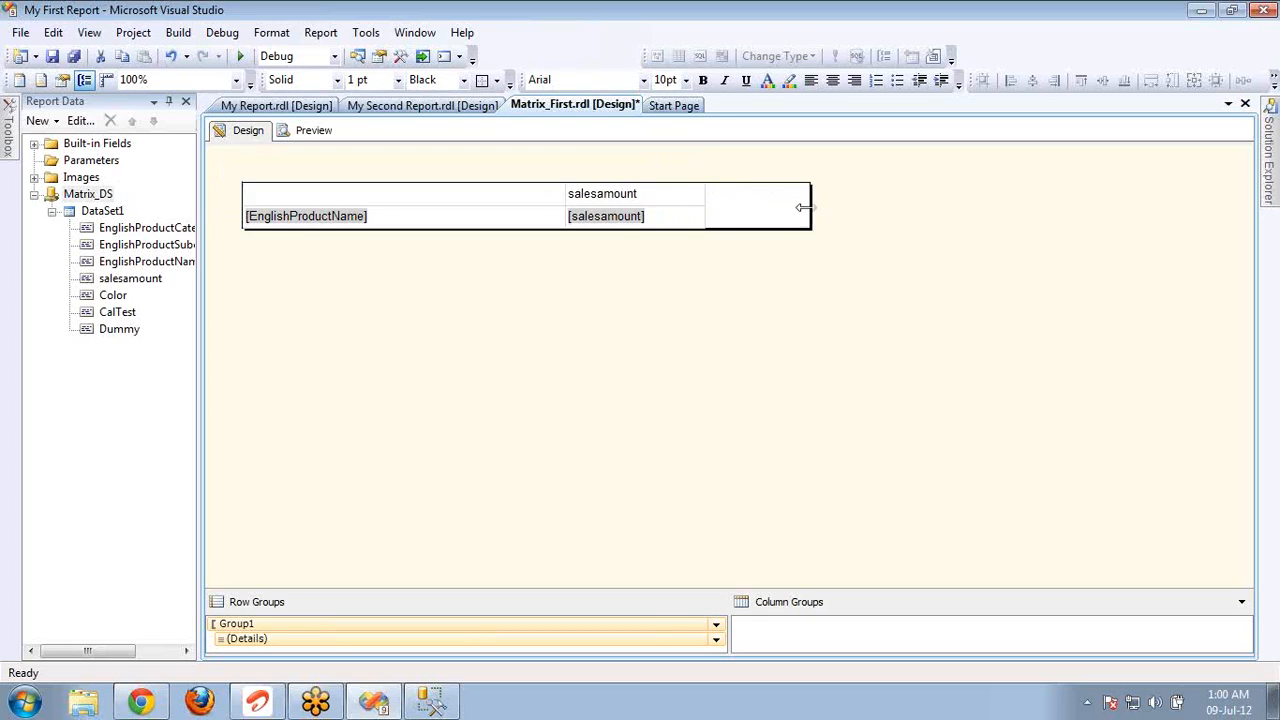
Step: Rename the parent row group Group1 to Product in its group properties
right_click(501, 631)
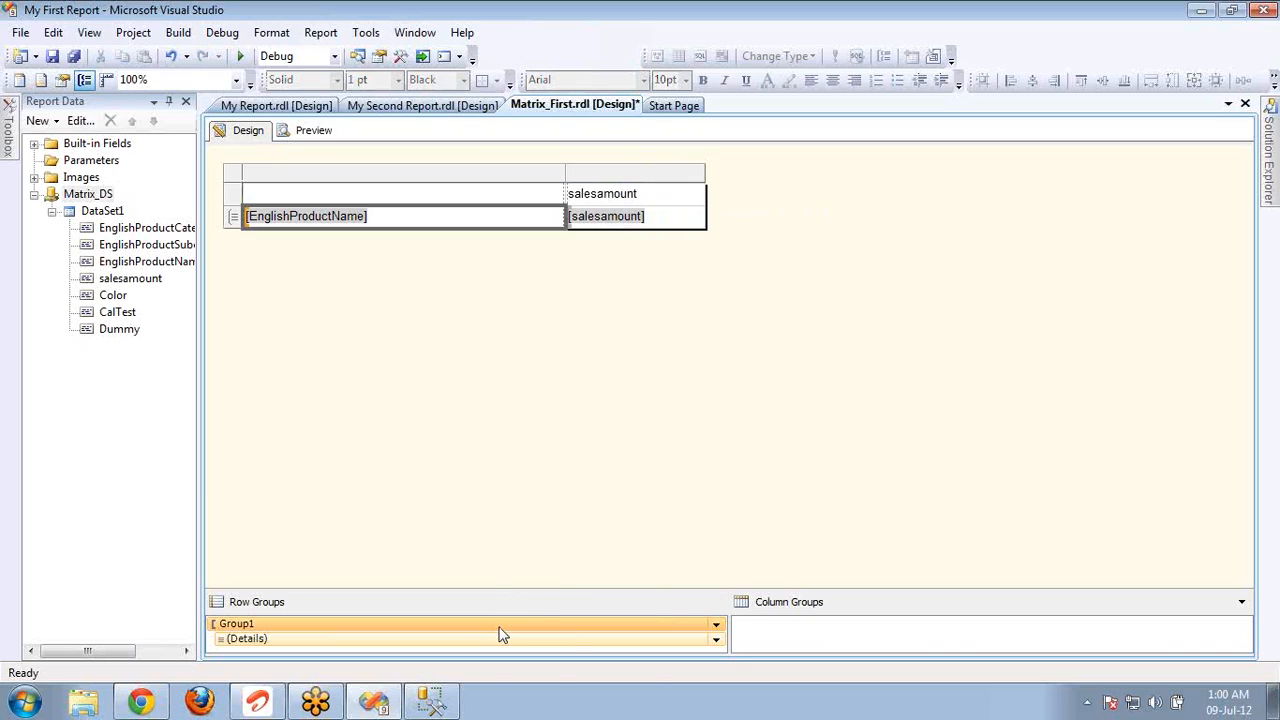
click(546, 670)
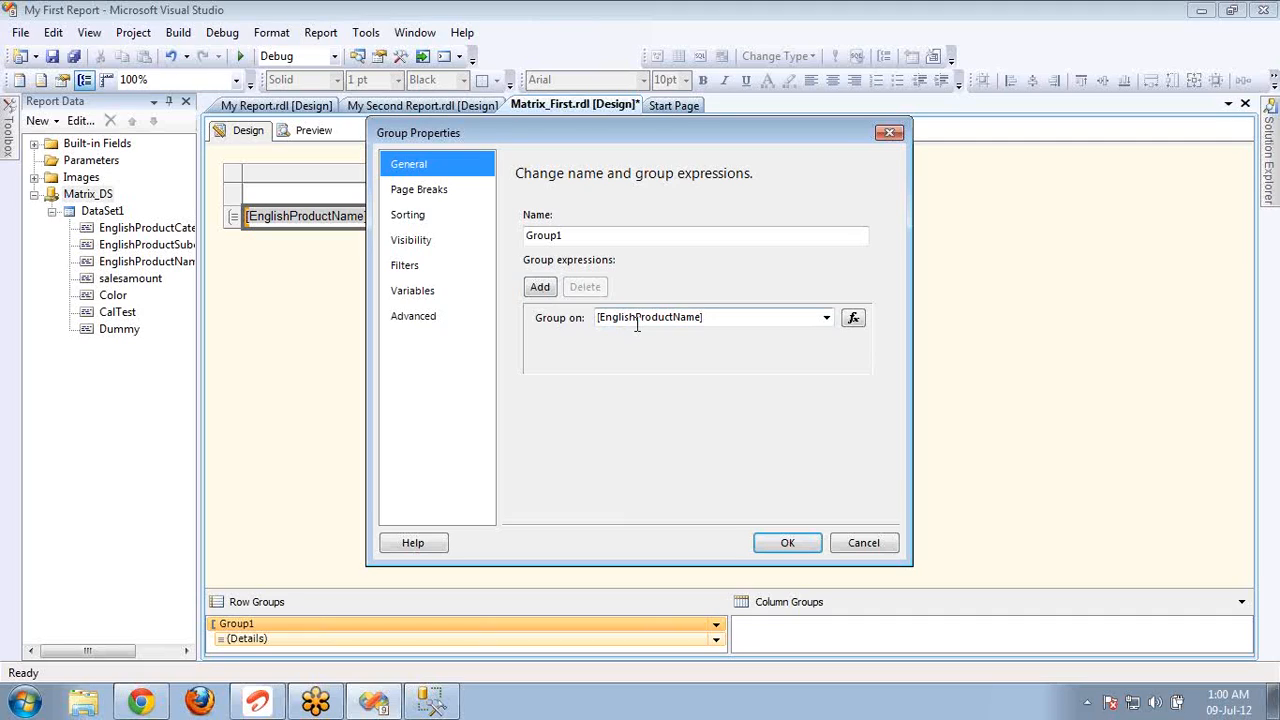
click(584, 234)
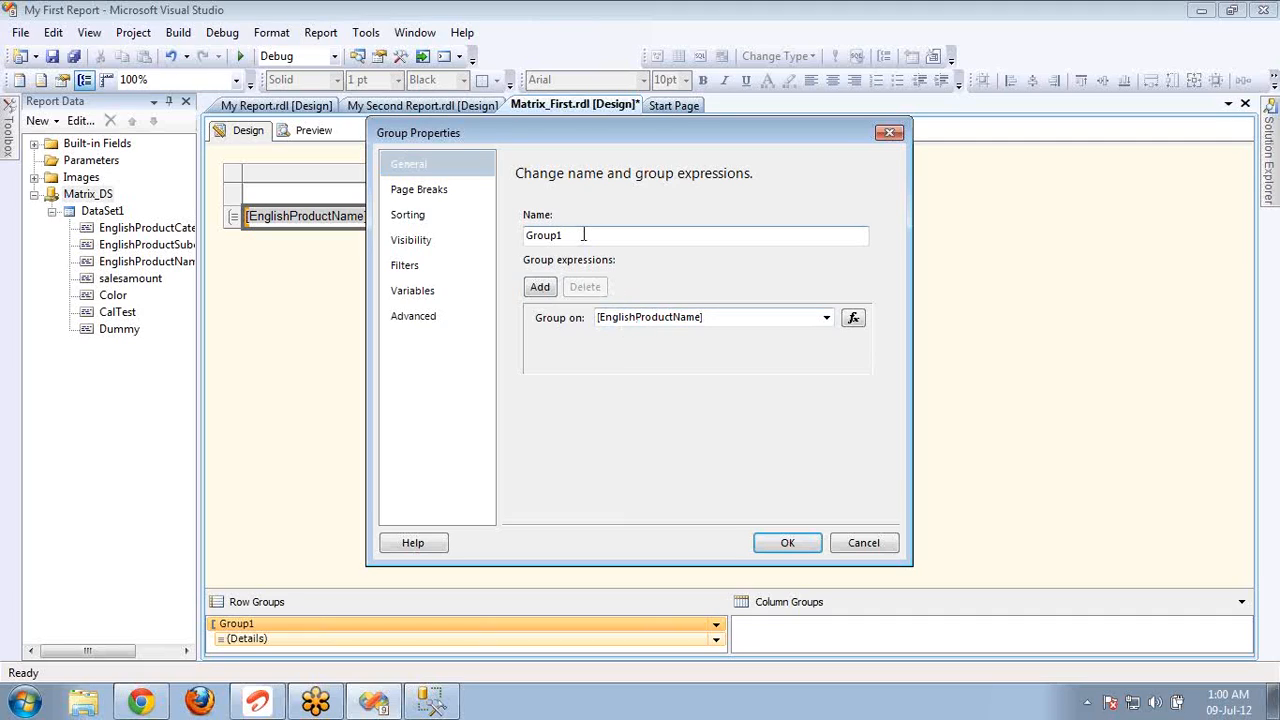
double_click(584, 234)
text(Eng)
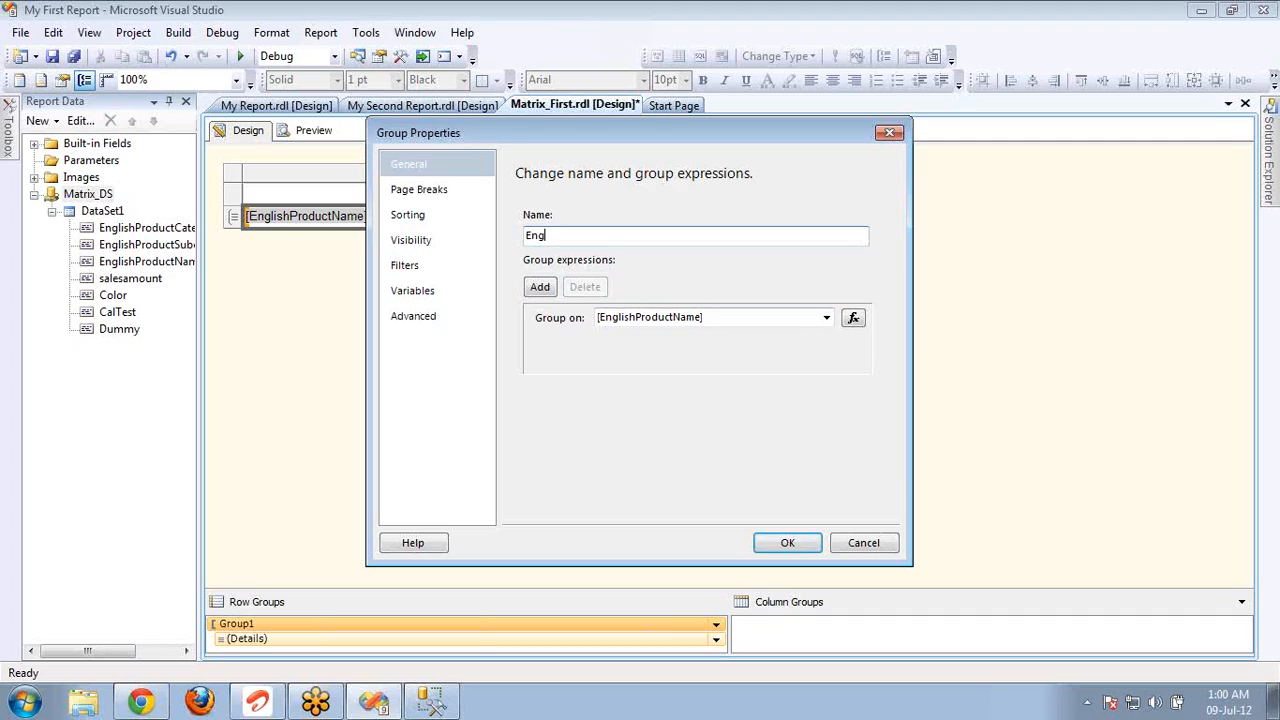
text(lishProdu)
key(ctrl+a)
text(Product)
click(786, 542)
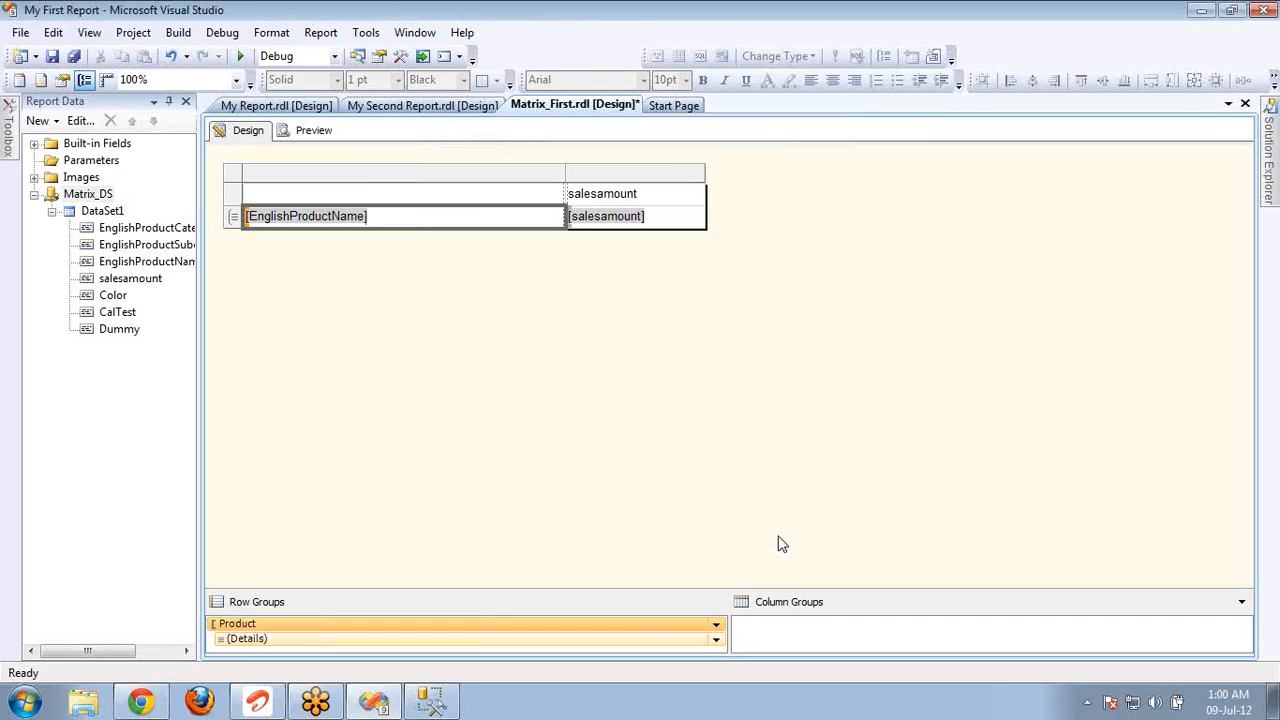
Step: Preview the report and, in SQL Server Management Studio, review the query's Group By EnglishProductName line
click(312, 131)
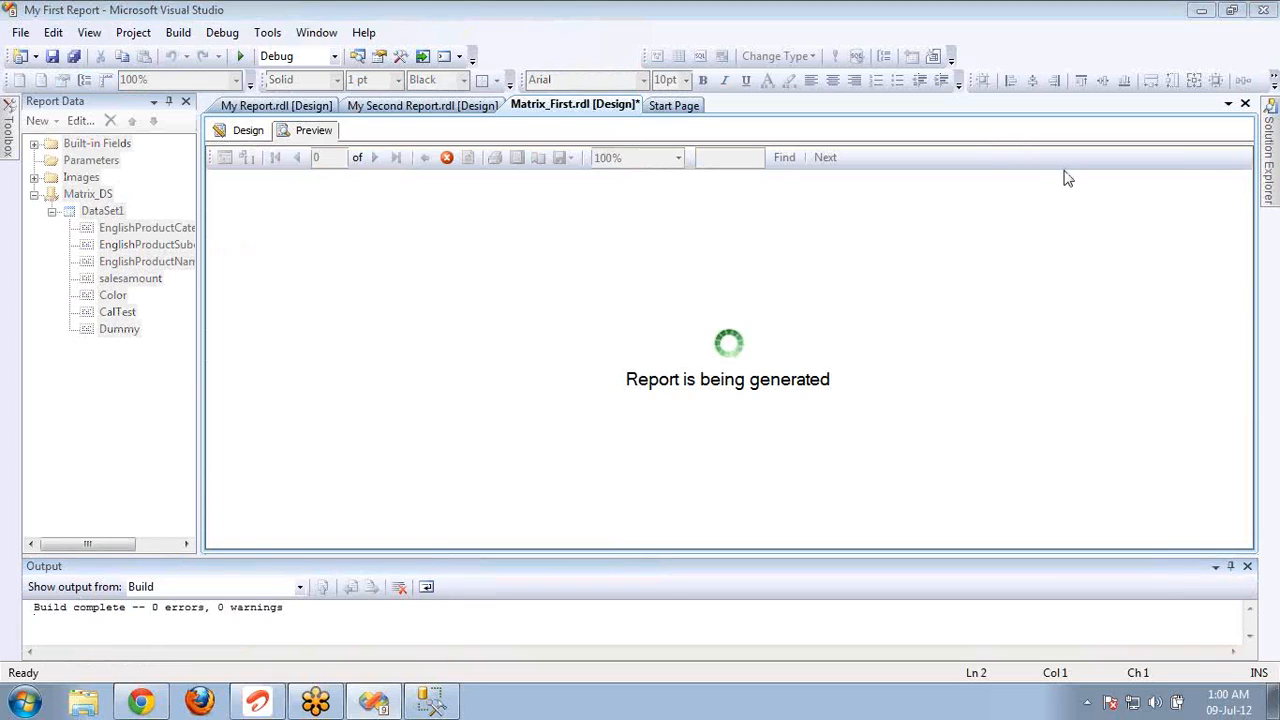
key(alt+Tab)
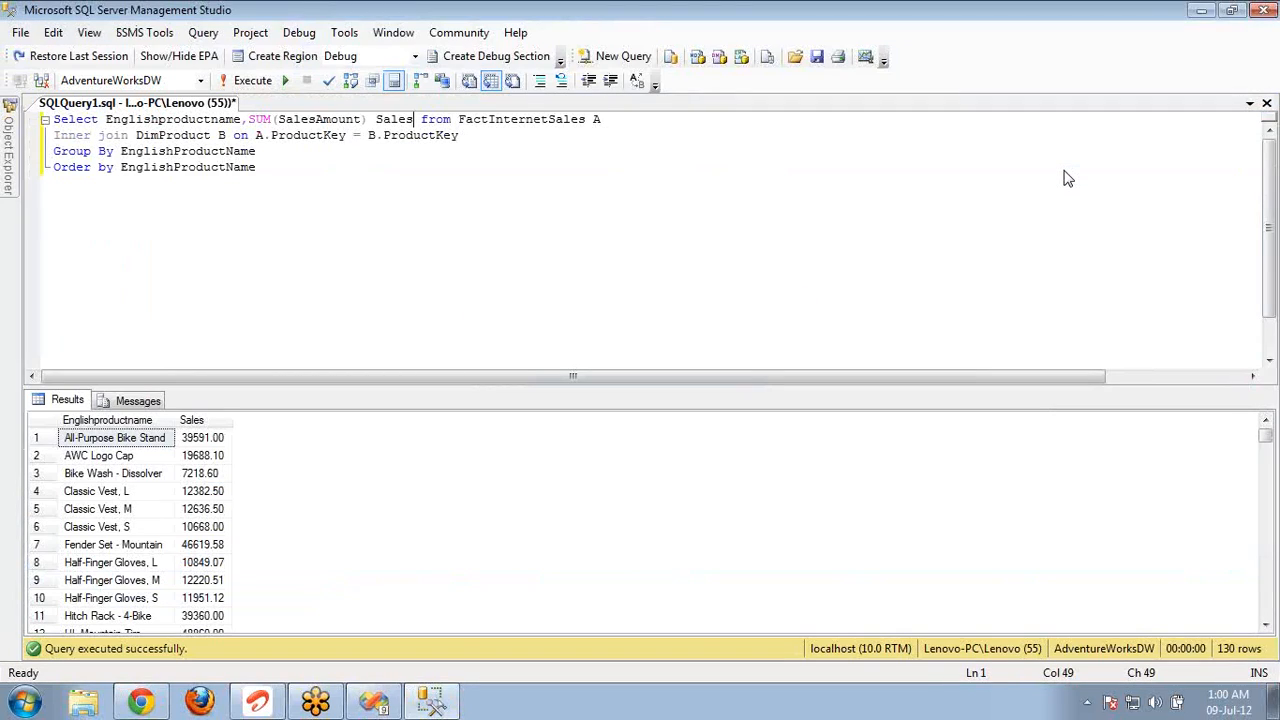
click(266, 150)
key(shift+Home)
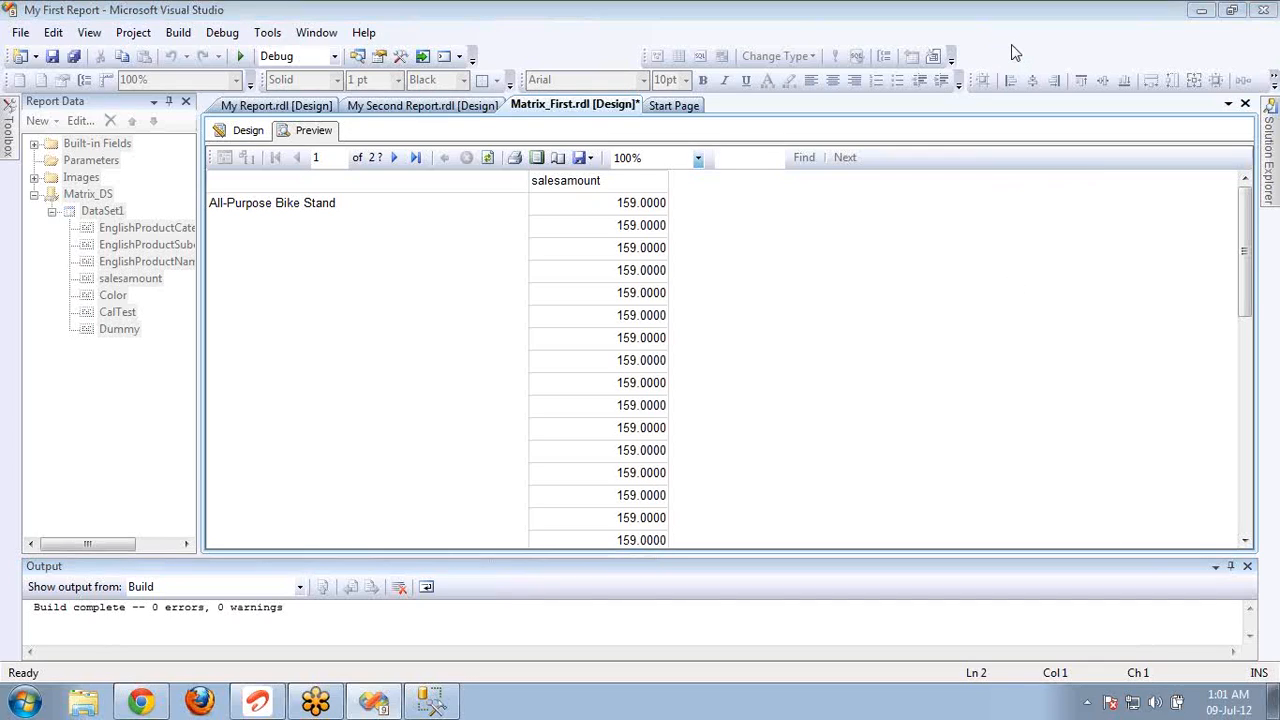
Step: Examine the salesamount rows grouped under All-Purpose Bike Stand on the first two pages of the report preview
click(1245, 540)
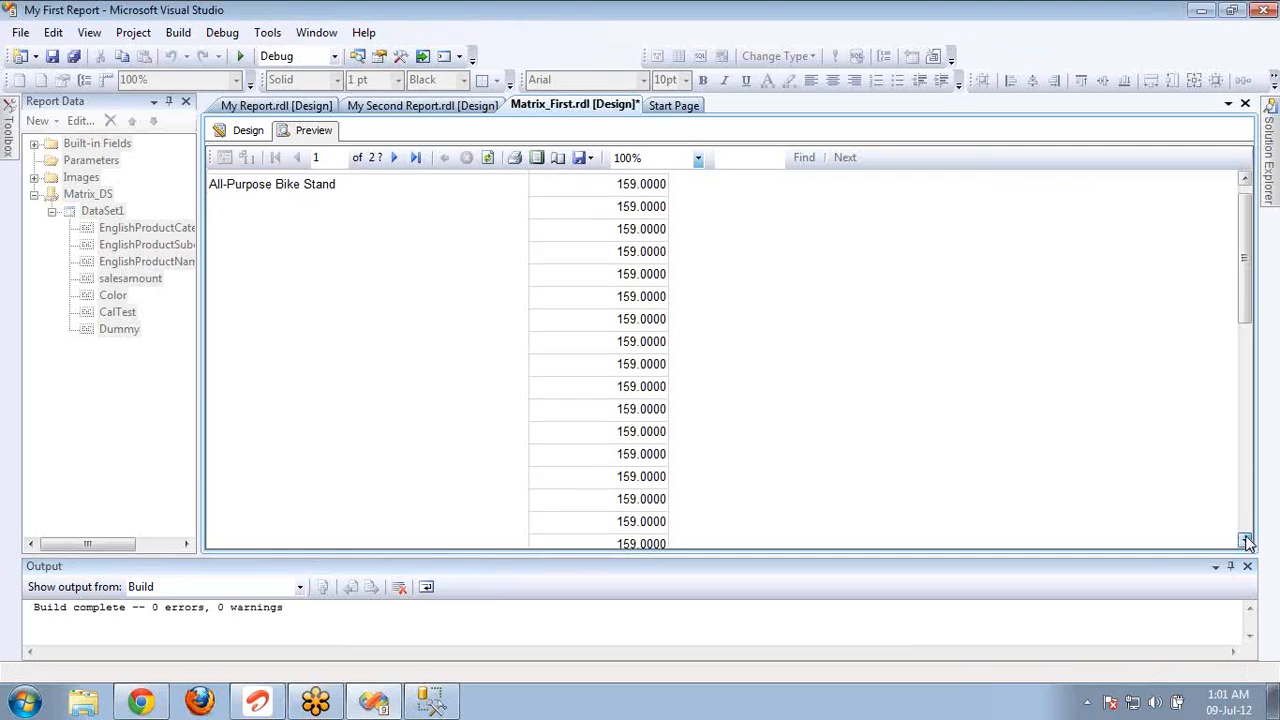
click(1246, 540)
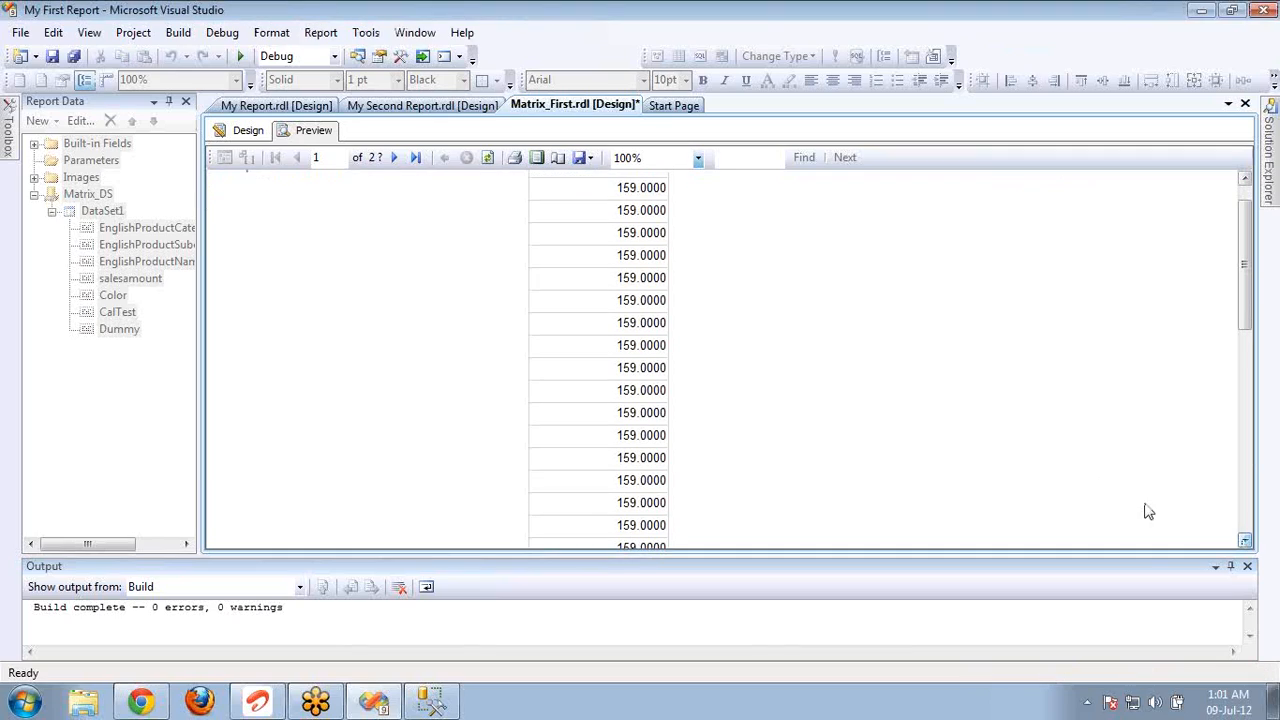
click(1244, 181)
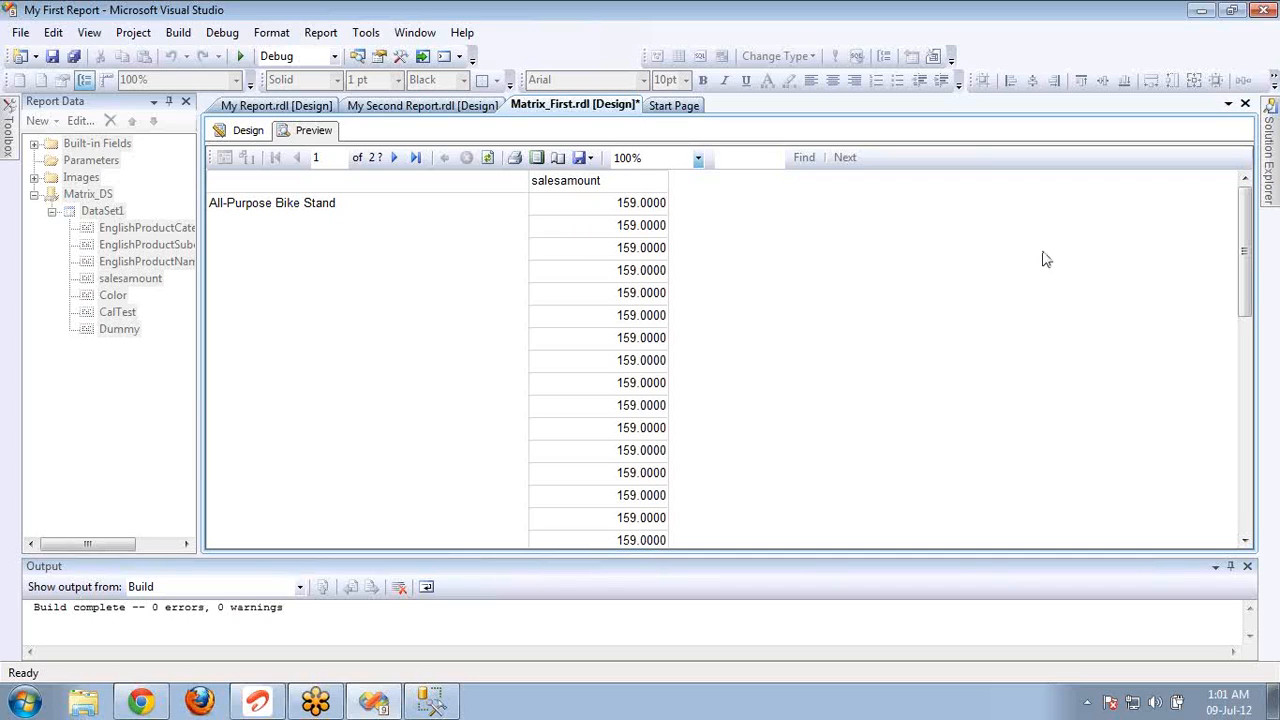
click(397, 158)
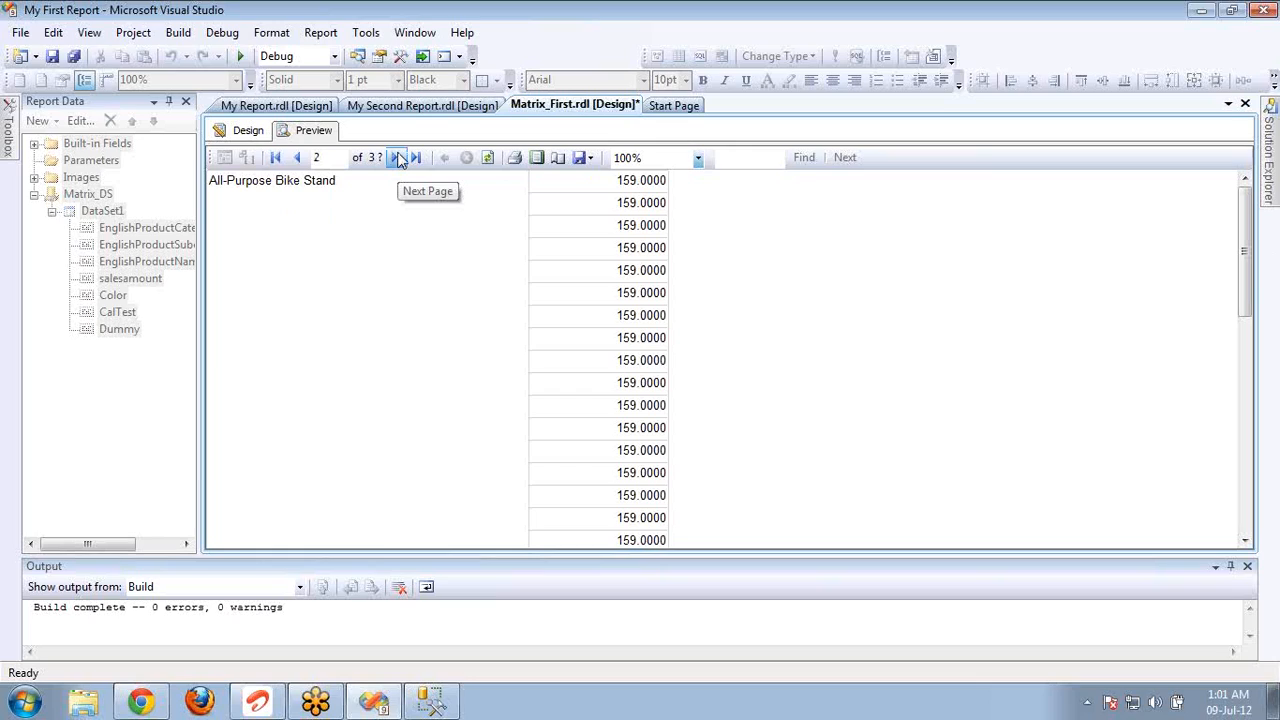
Step: Change the salesamount detail cell's expression to =Sum(Fields!salesamount.Value) and preview the report, comparing its totals with the SQL query results
click(245, 130)
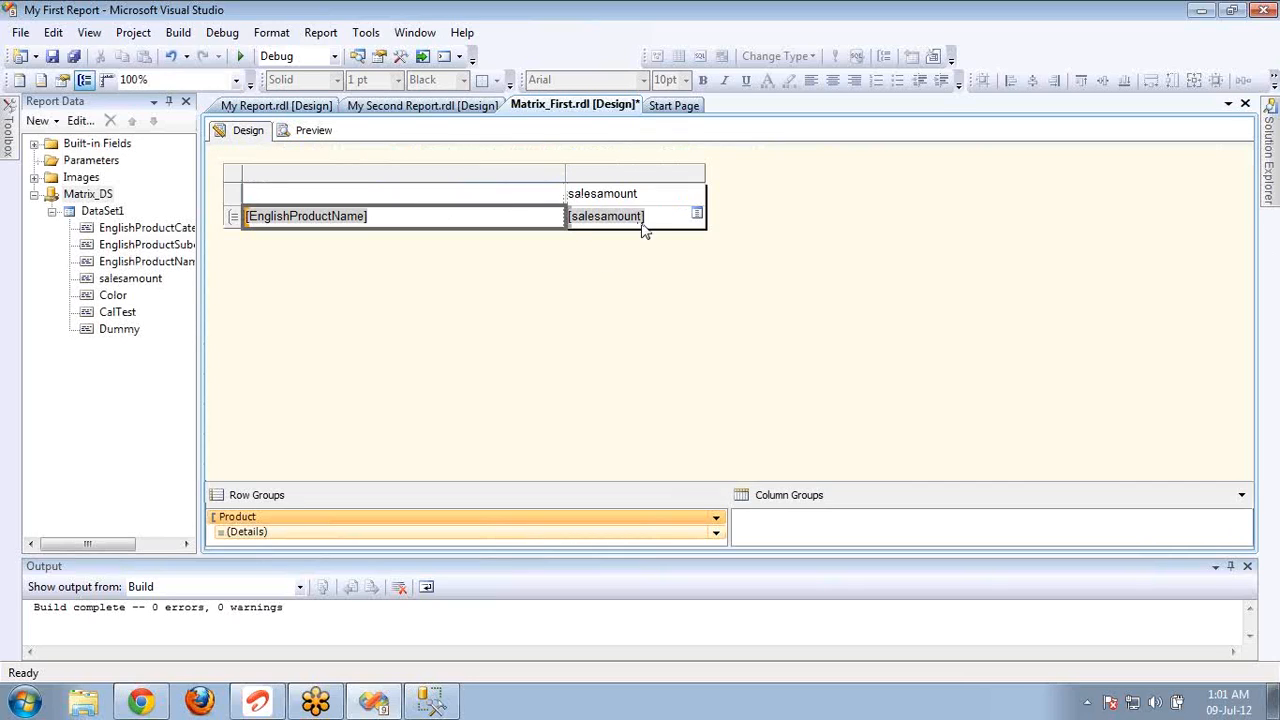
click(657, 222)
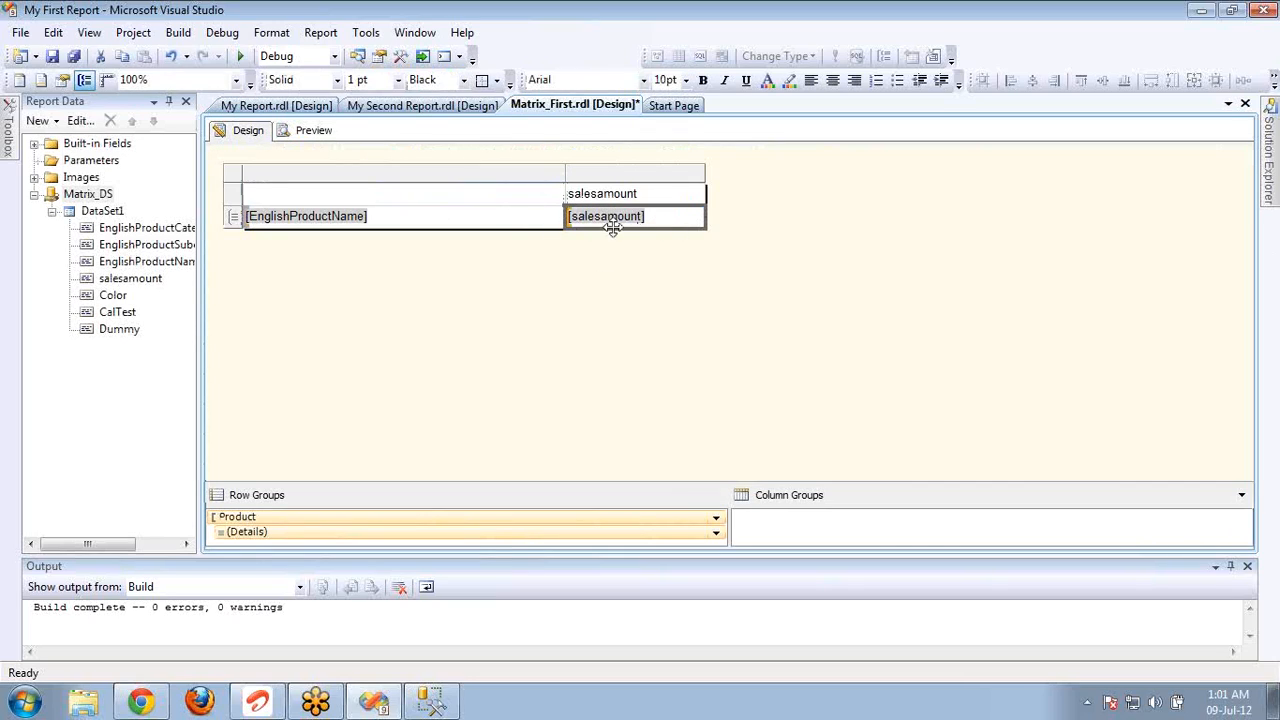
click(697, 216)
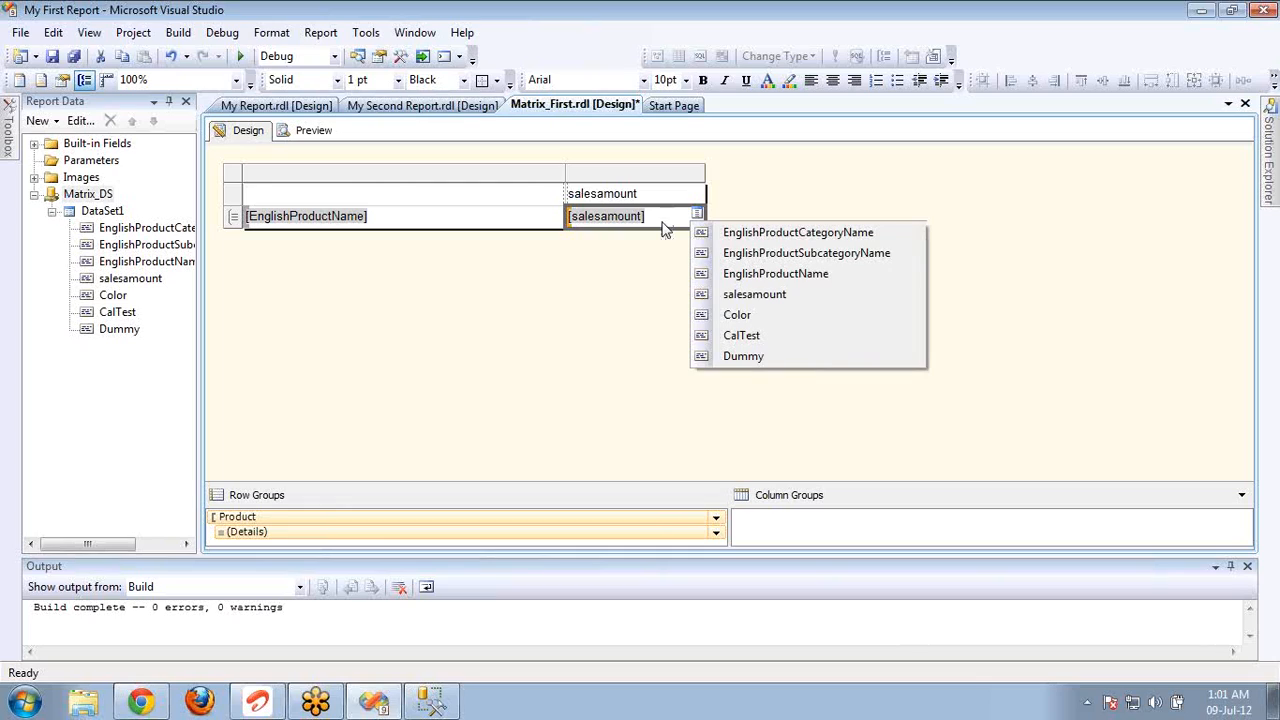
right_click(660, 218)
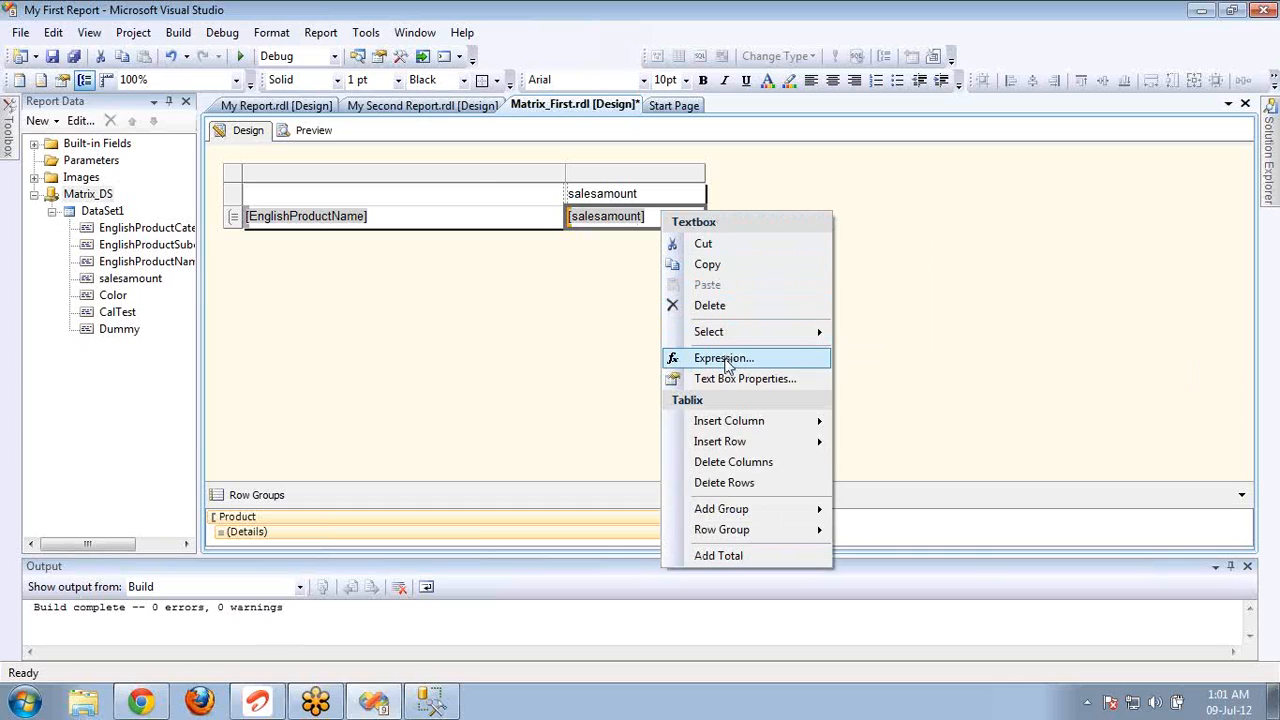
click(727, 362)
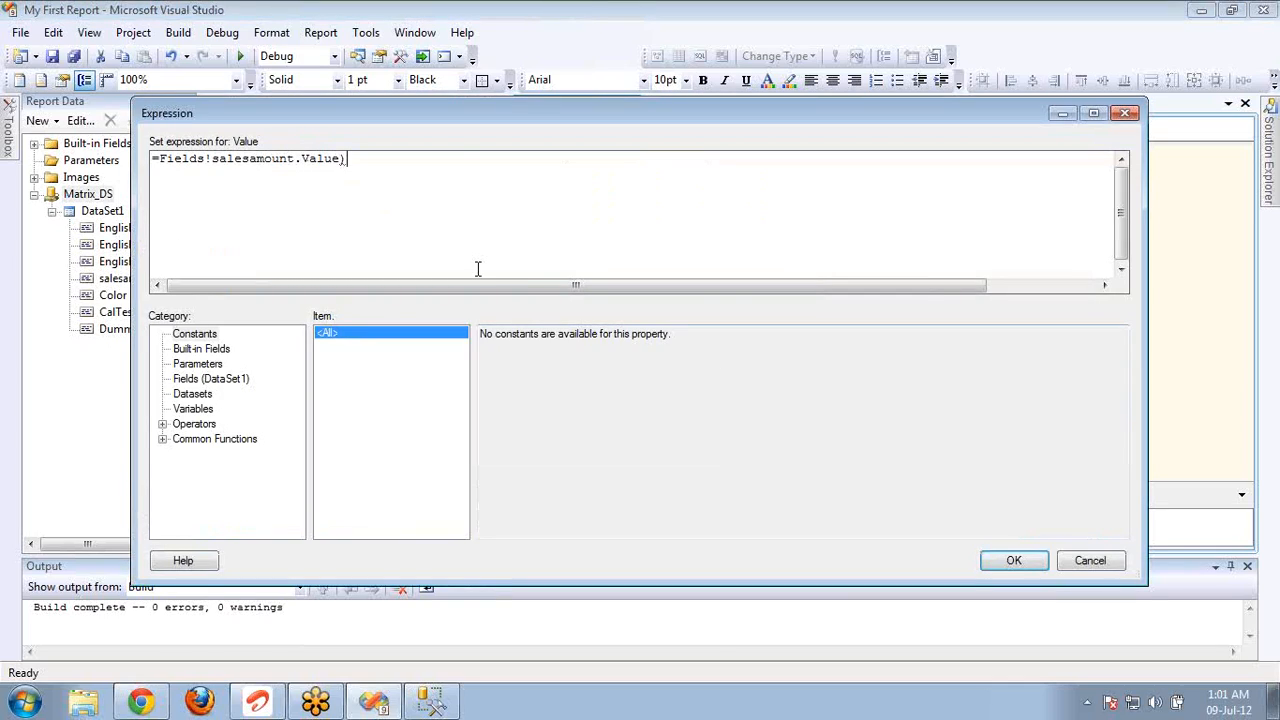
text(Sum()
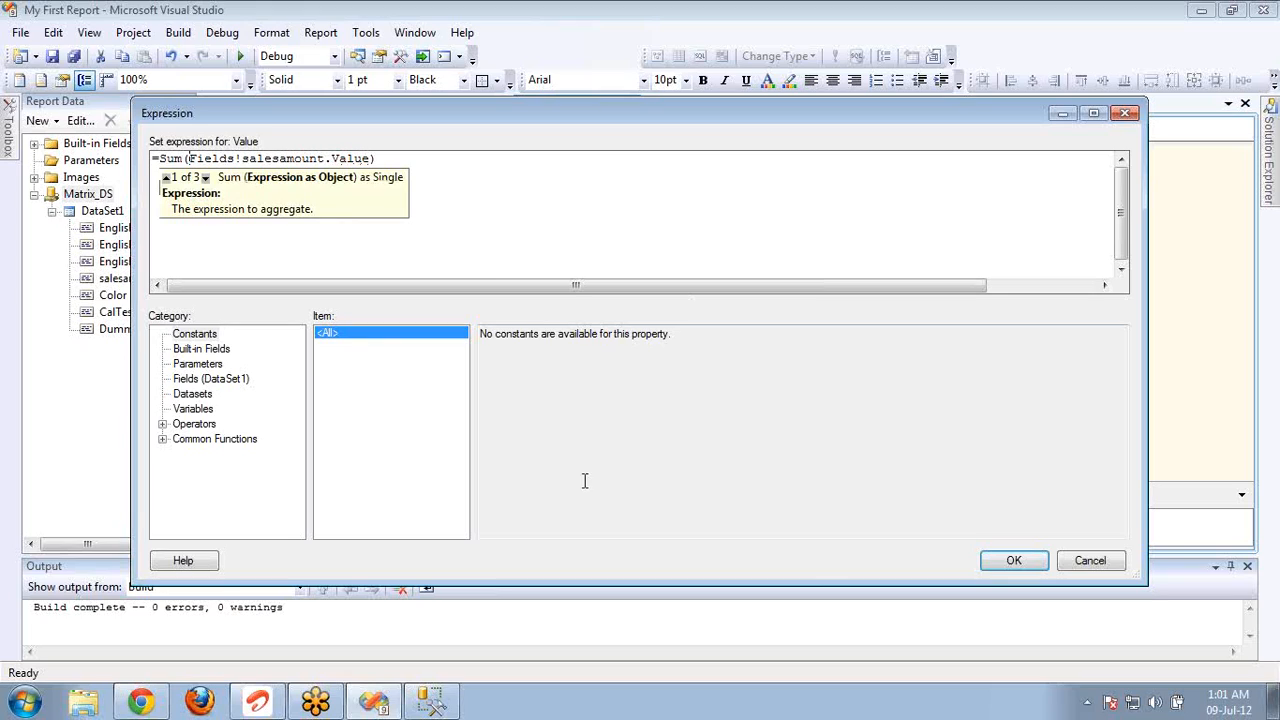
click(1014, 562)
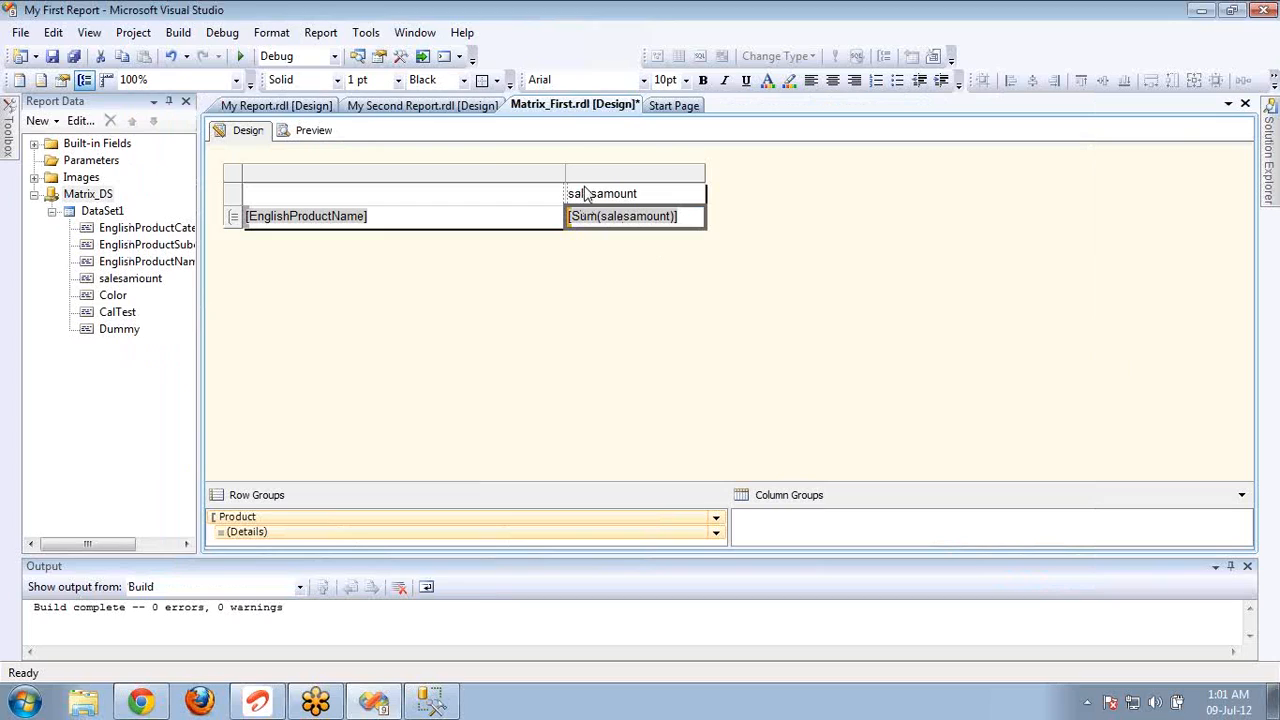
click(320, 131)
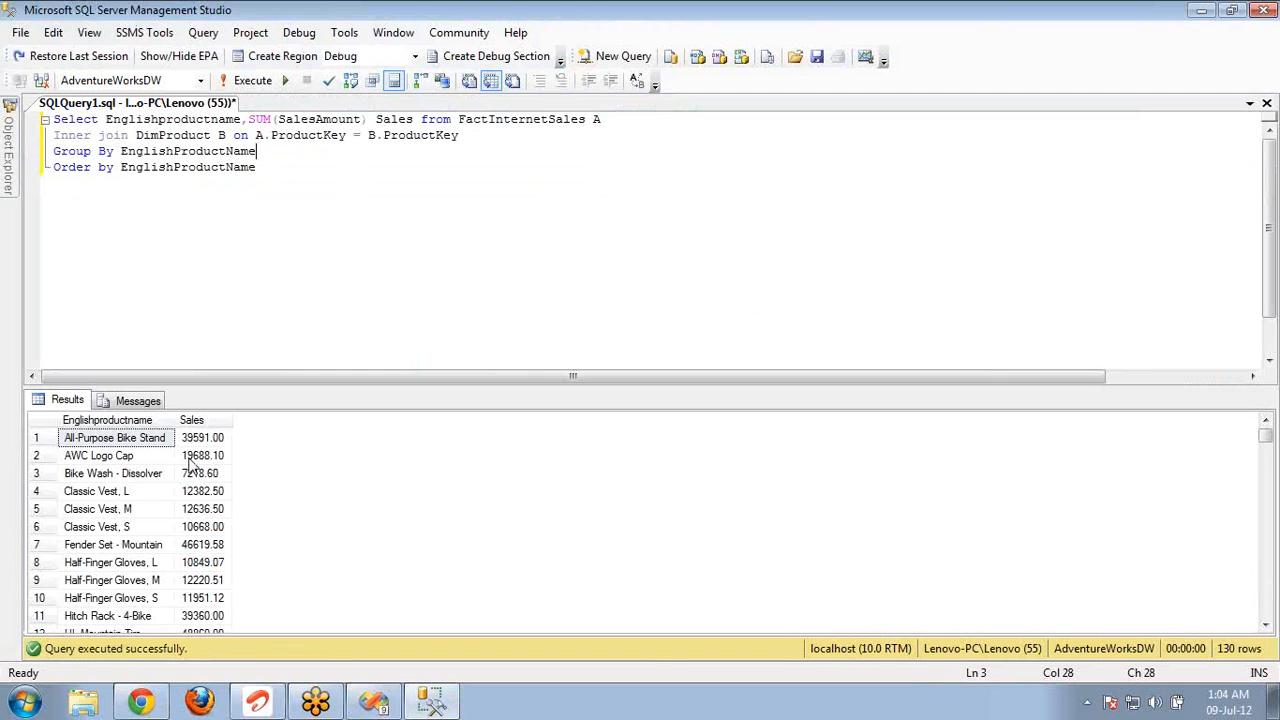
key(alt+Tab)
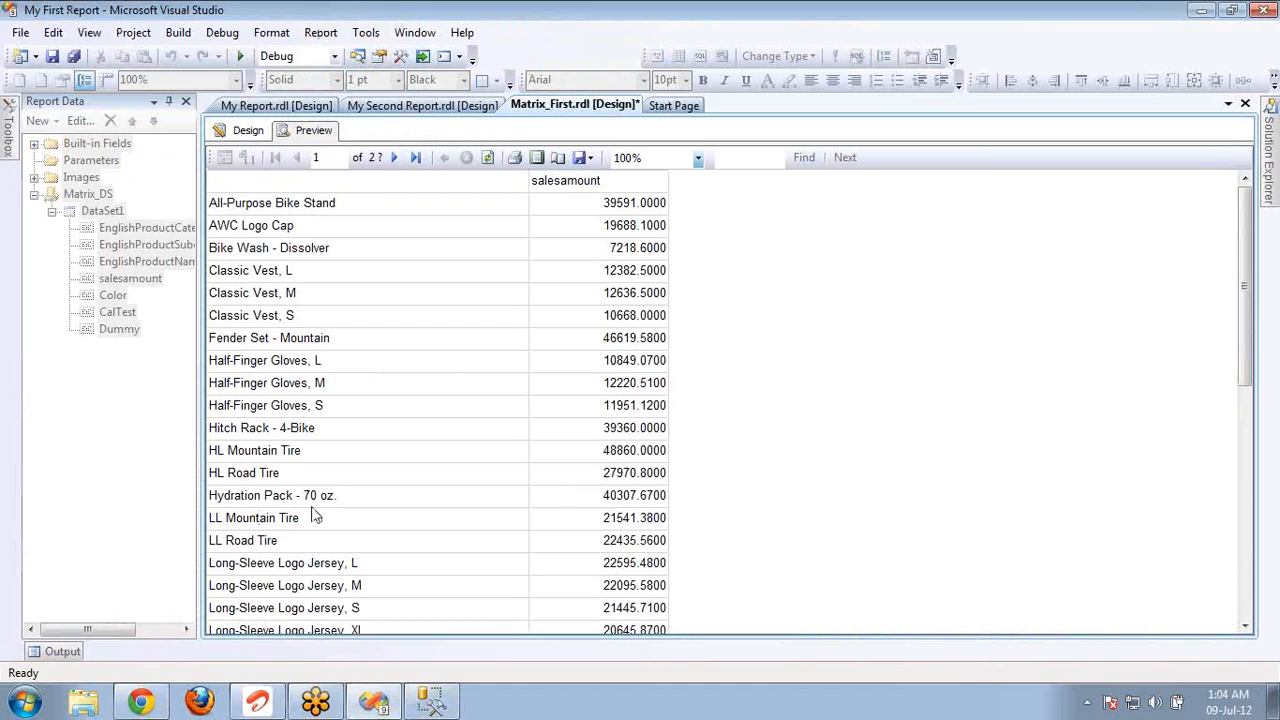
Step: Switch to SQL Server Management Studio and review the query's EnglishProductName column in the Select and Group By lines and its Inner join line
key(alt+Tab)
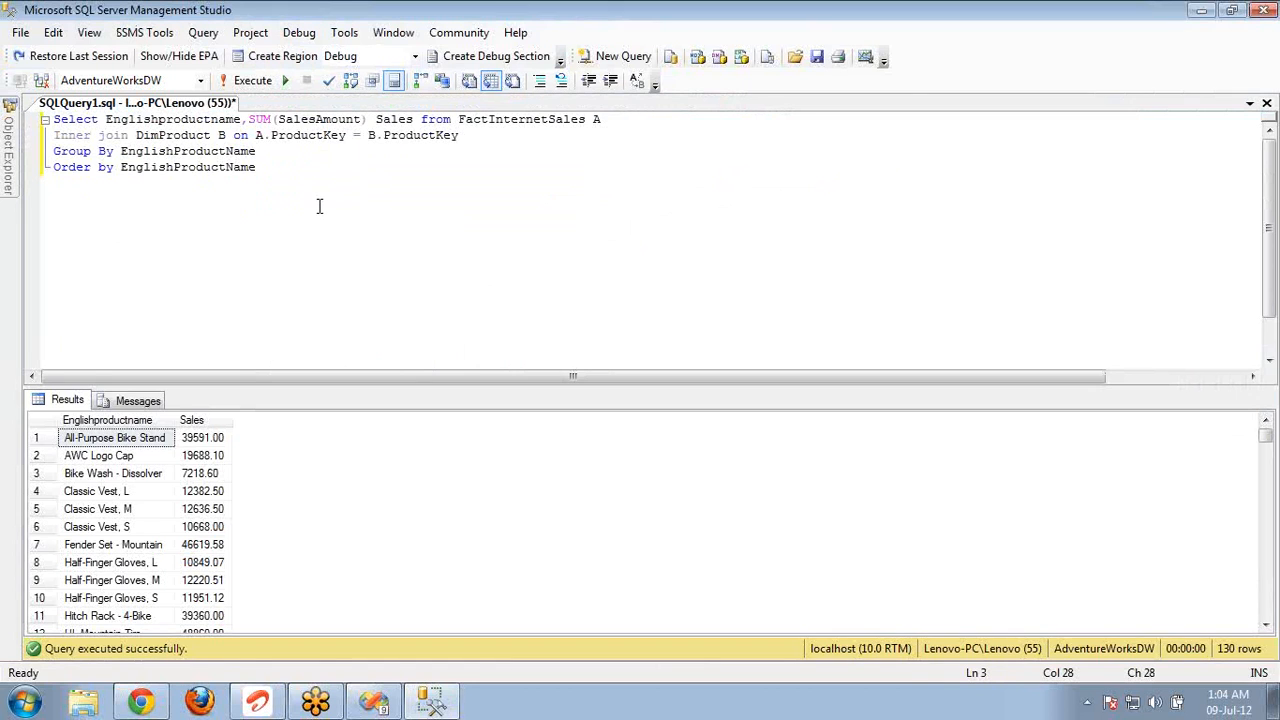
text(,)
key(BackSpace)
key(ctrl+Left)
double_click(176, 121)
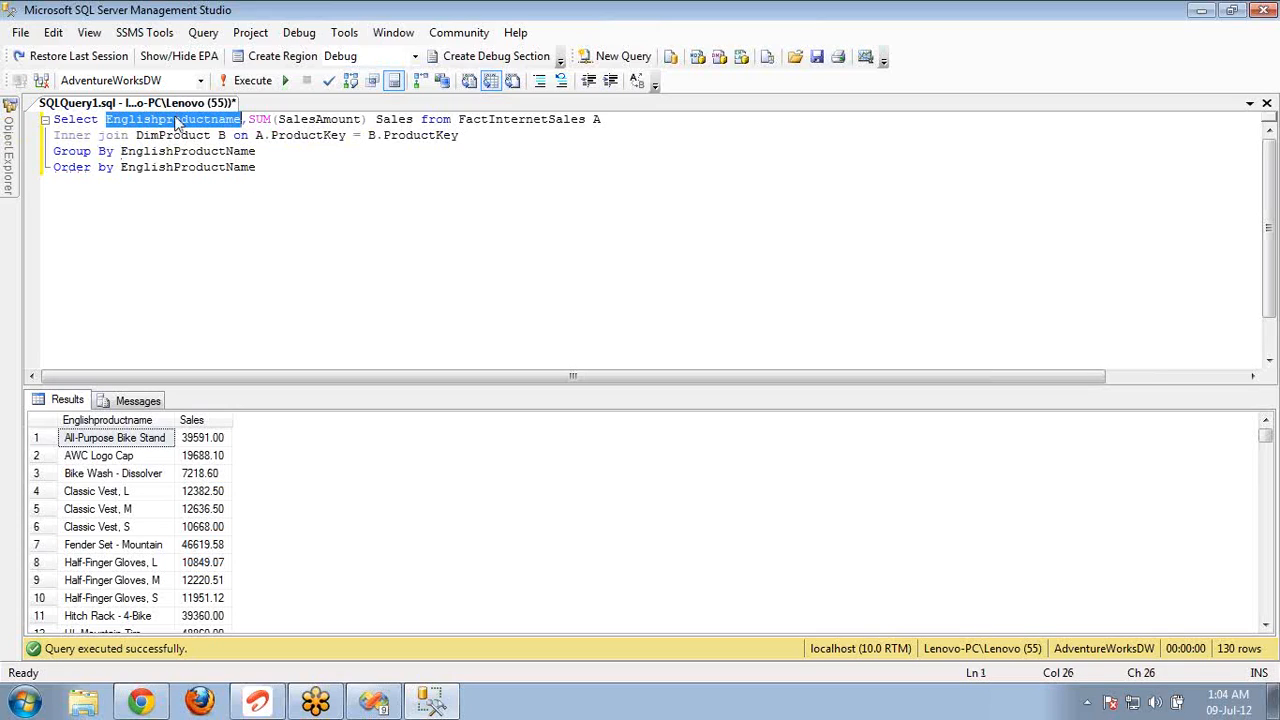
double_click(165, 153)
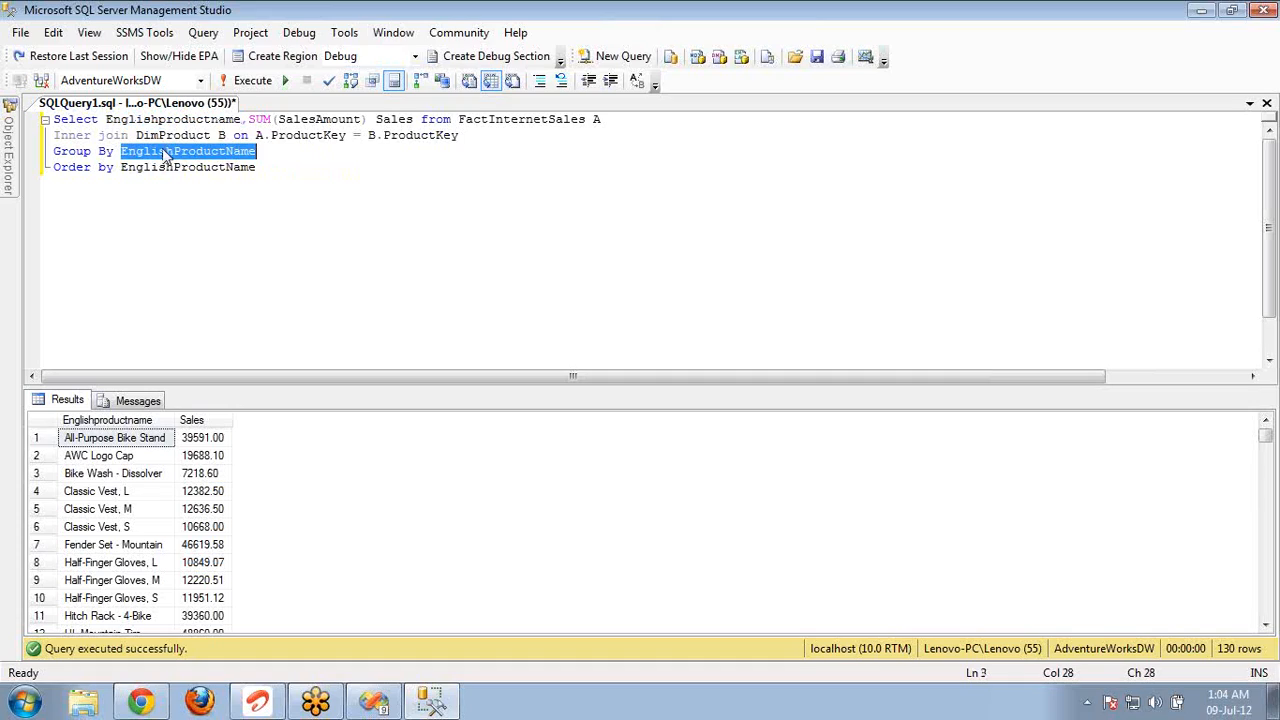
click(125, 151)
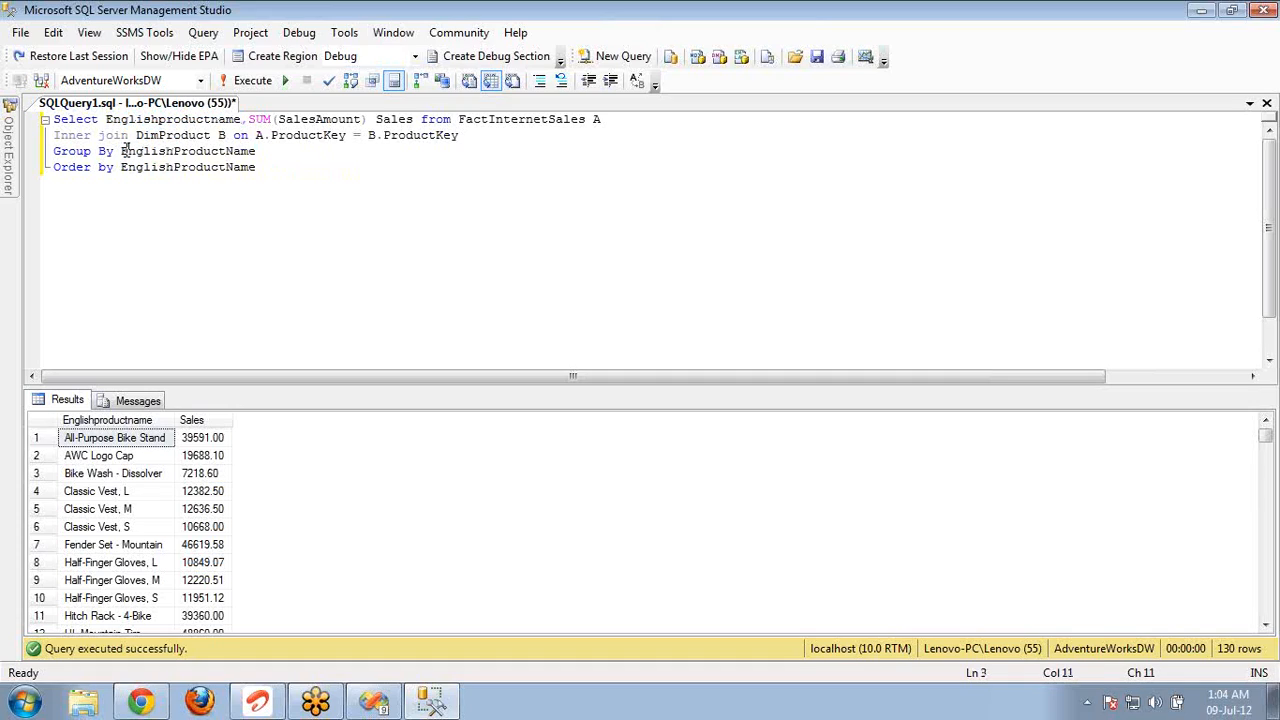
key(Left)
key(End)
key(shift+Home)
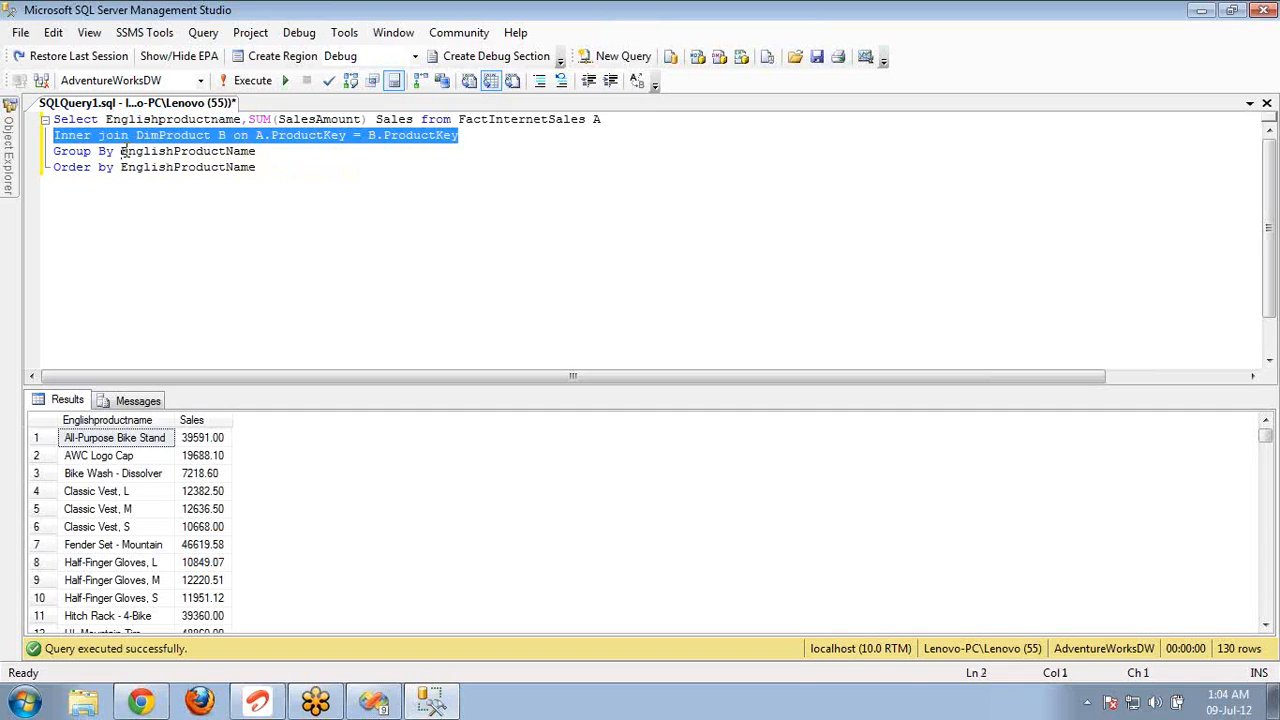
key(End)
Step: Insert Color before EnglishProductName in the query's Group By clause
click(125, 150)
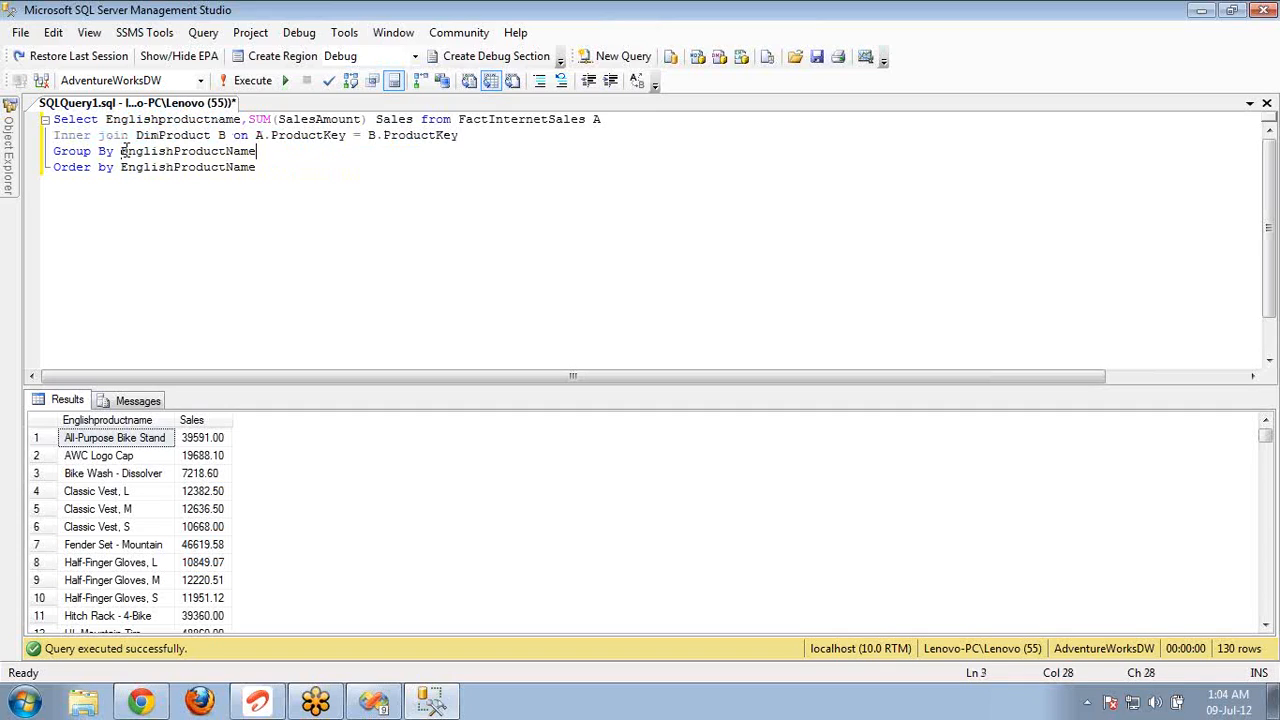
double_click(125, 150)
key(End)
key(BackSpace)
click(125, 155)
text(Color,)
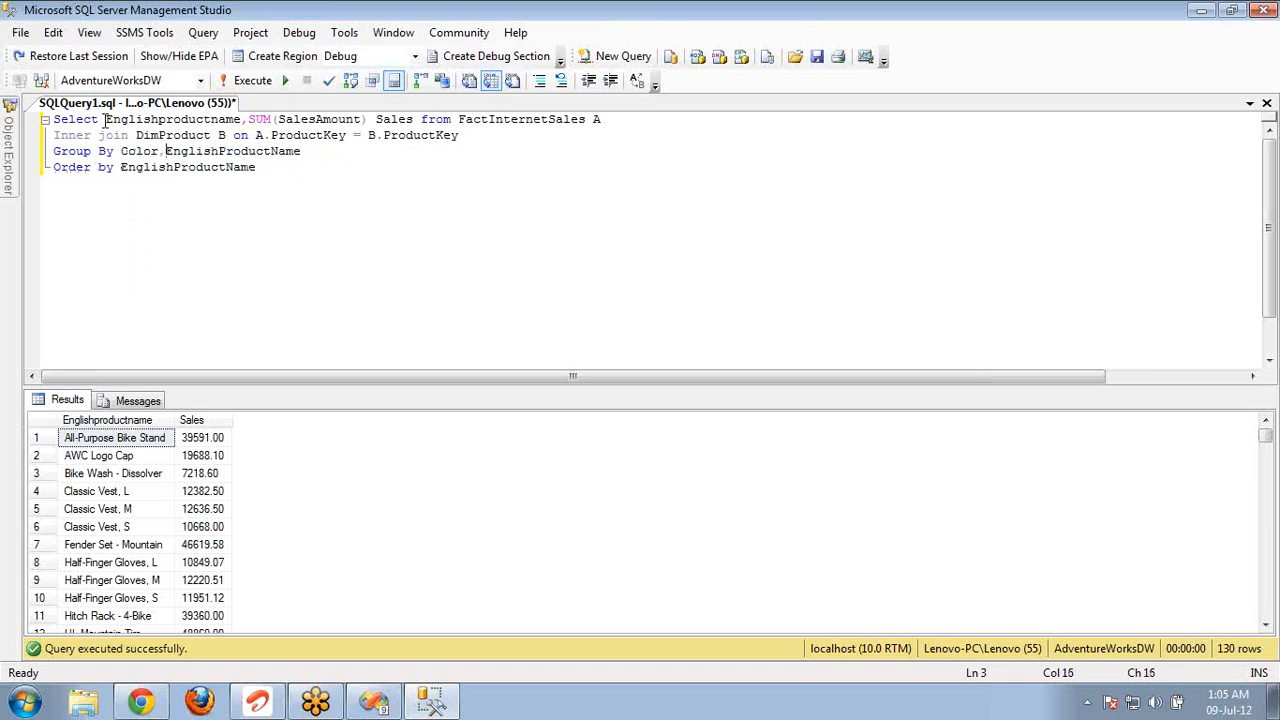
Step: Add Color as the first column of the query's Select list and execute the query
click(105, 119)
text(Color)
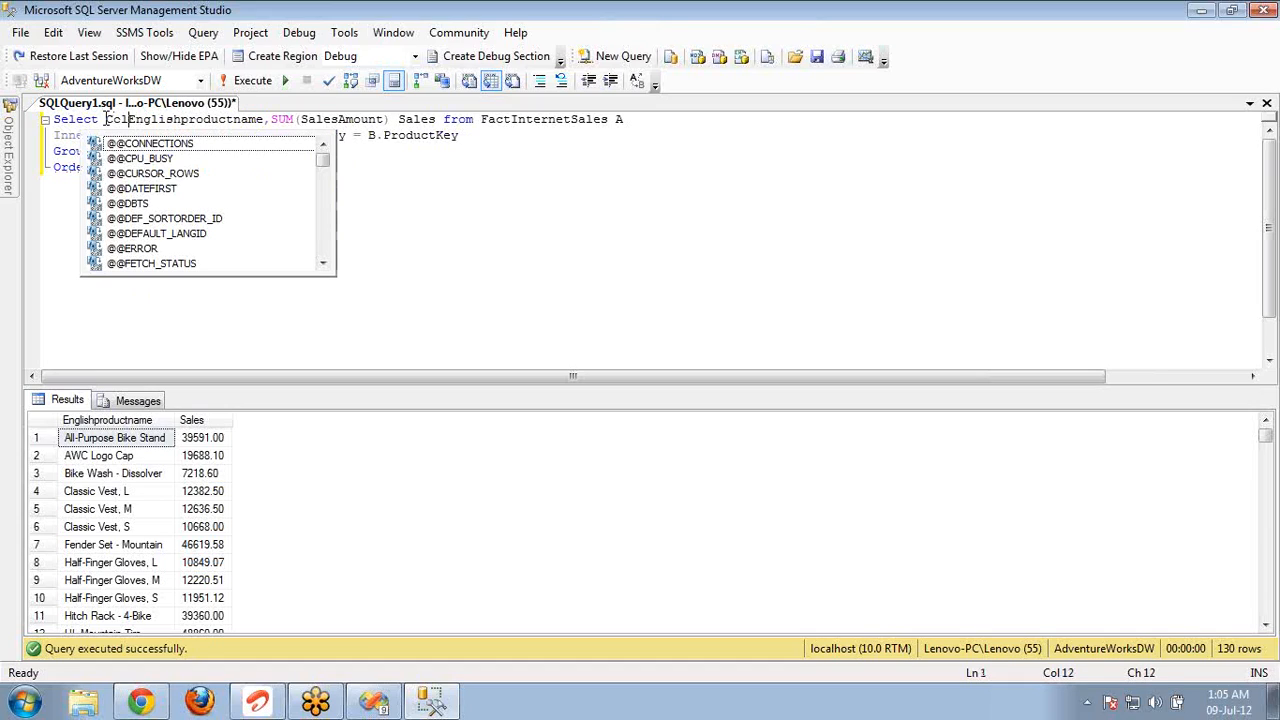
text(,)
click(306, 190)
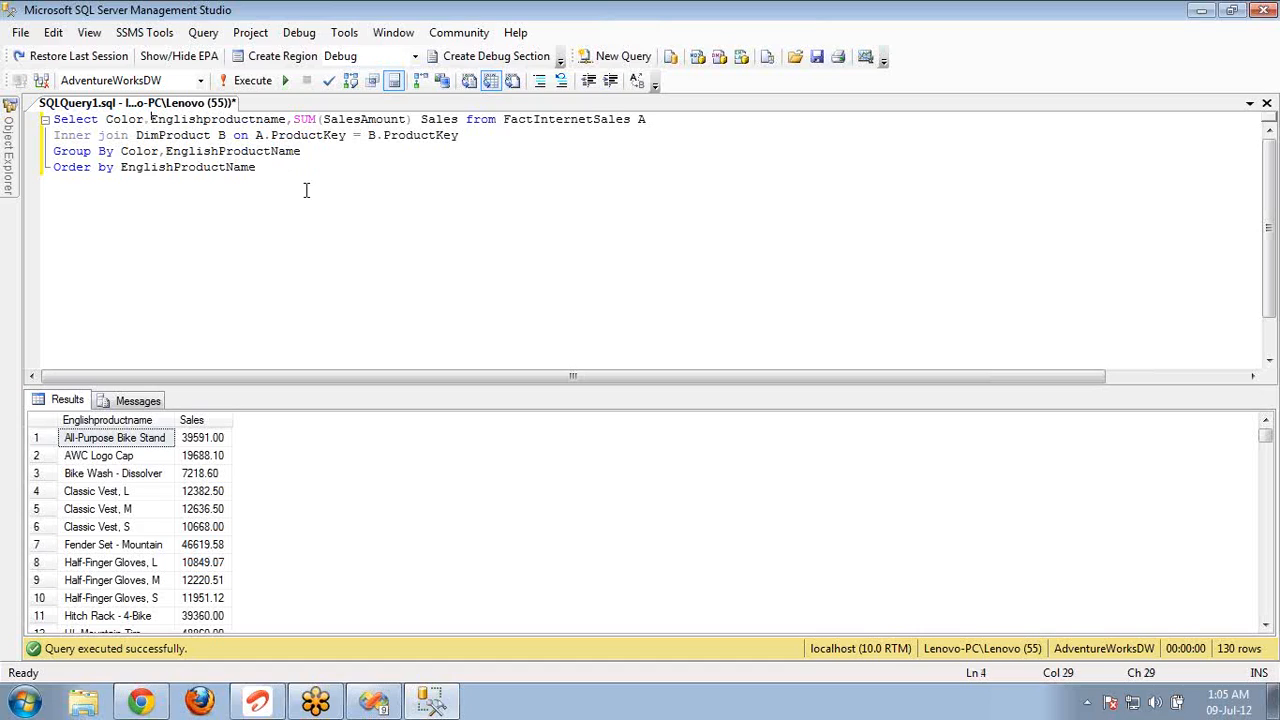
key(F5)
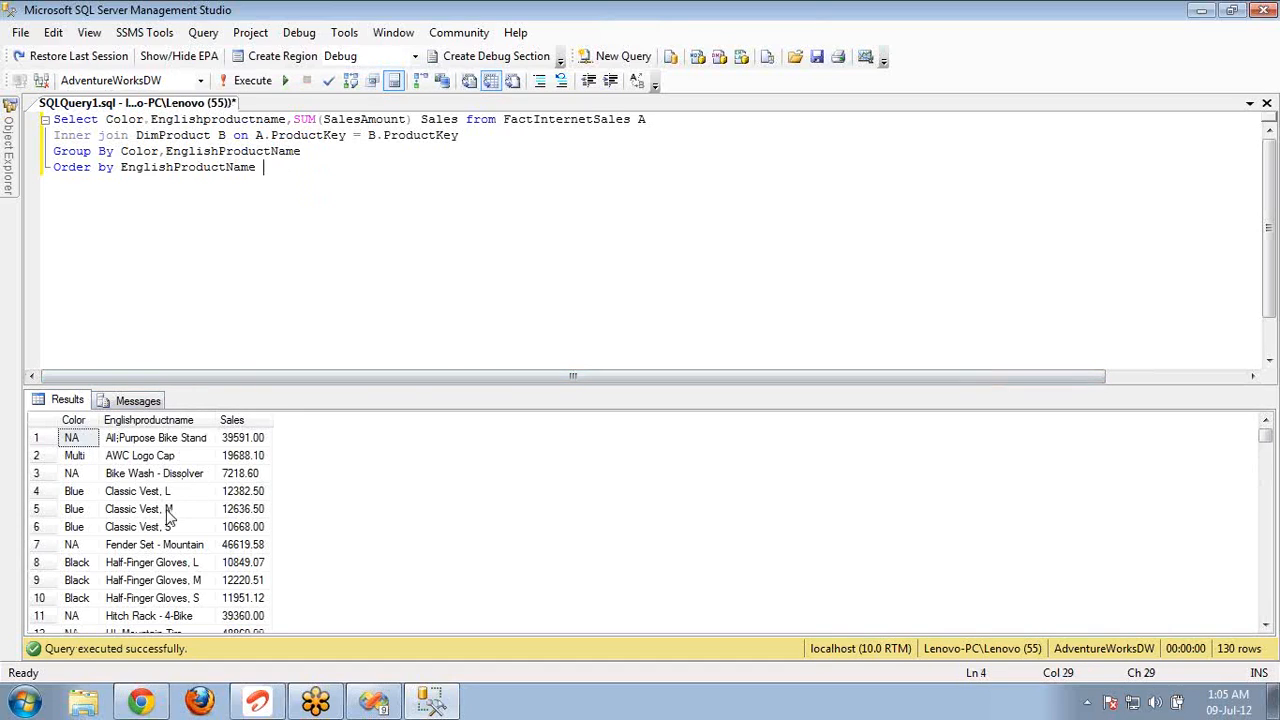
click(73, 445)
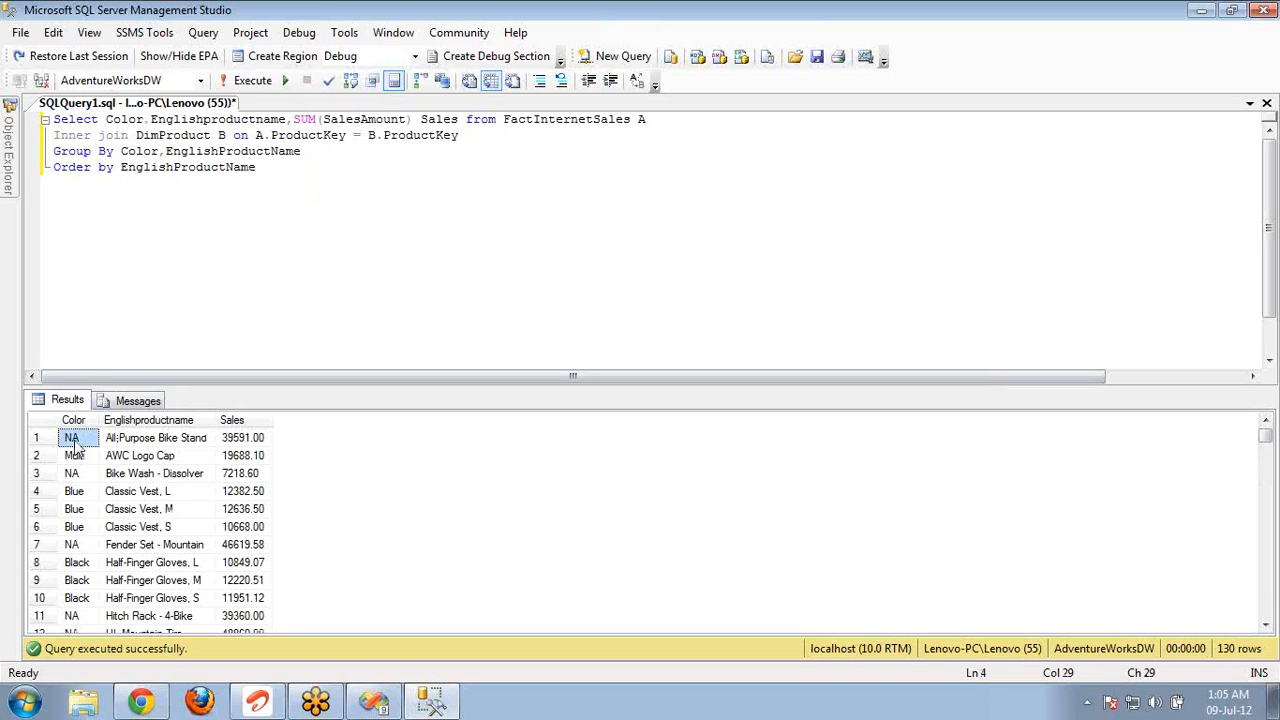
Step: Switch to Visual Studio and add a parent group by [Color] above the Product row group in the Matrix_First report design
key(alt+Tab)
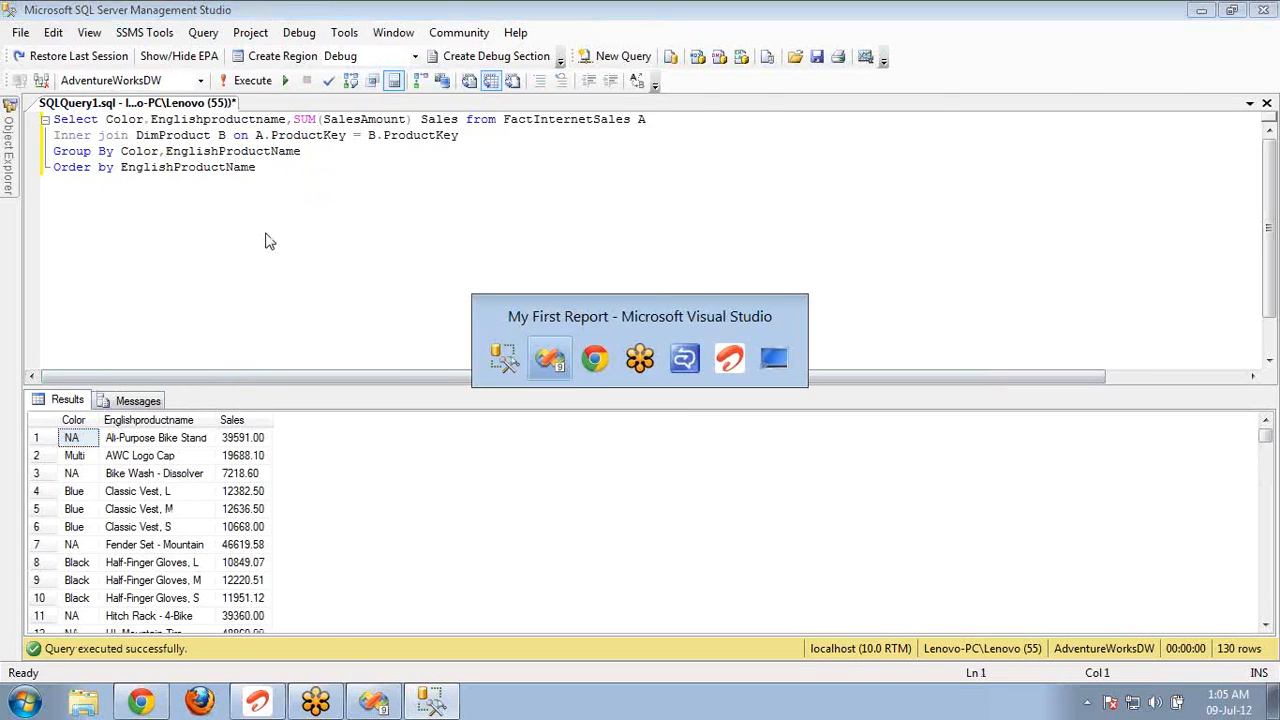
click(247, 131)
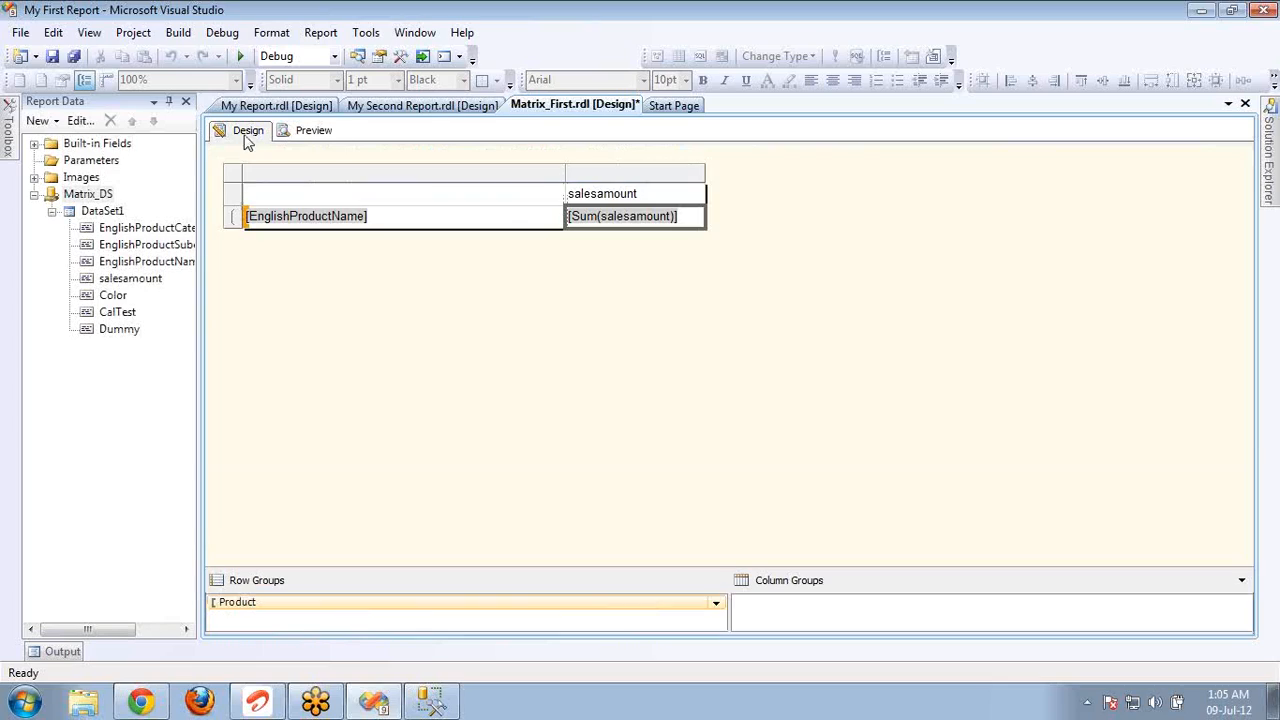
click(361, 603)
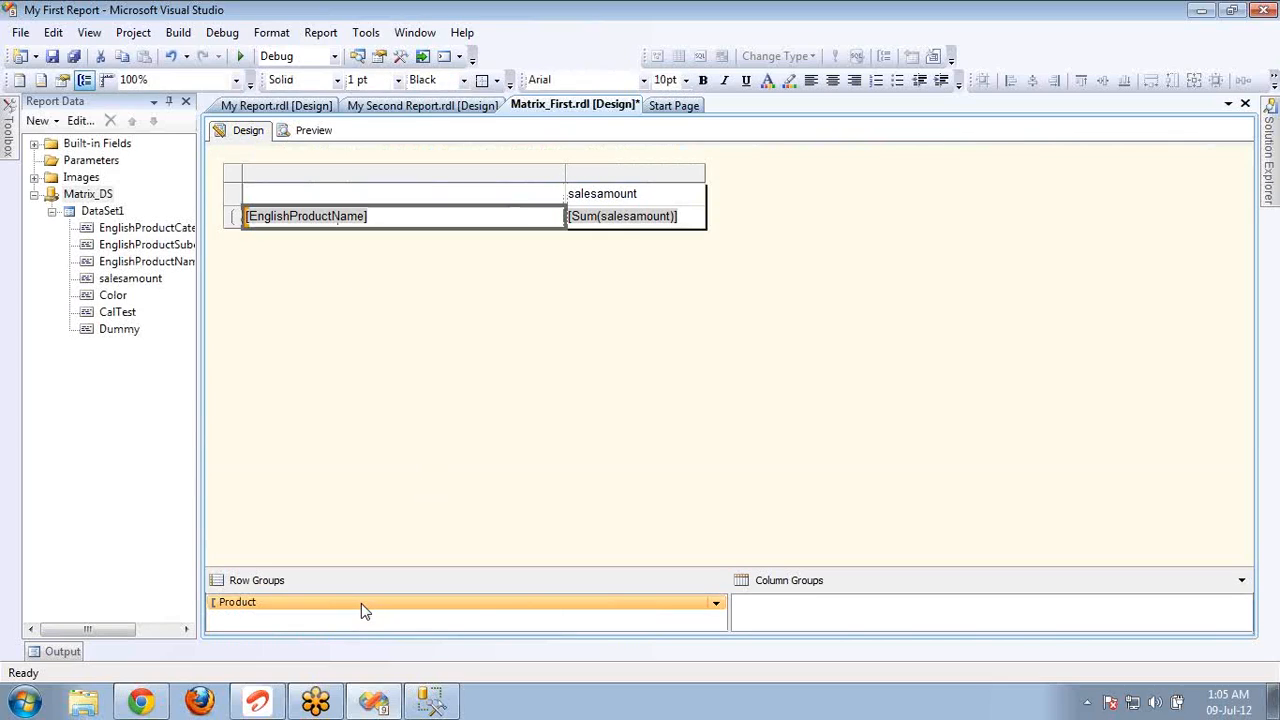
right_click(361, 603)
mouse_move(433, 624)
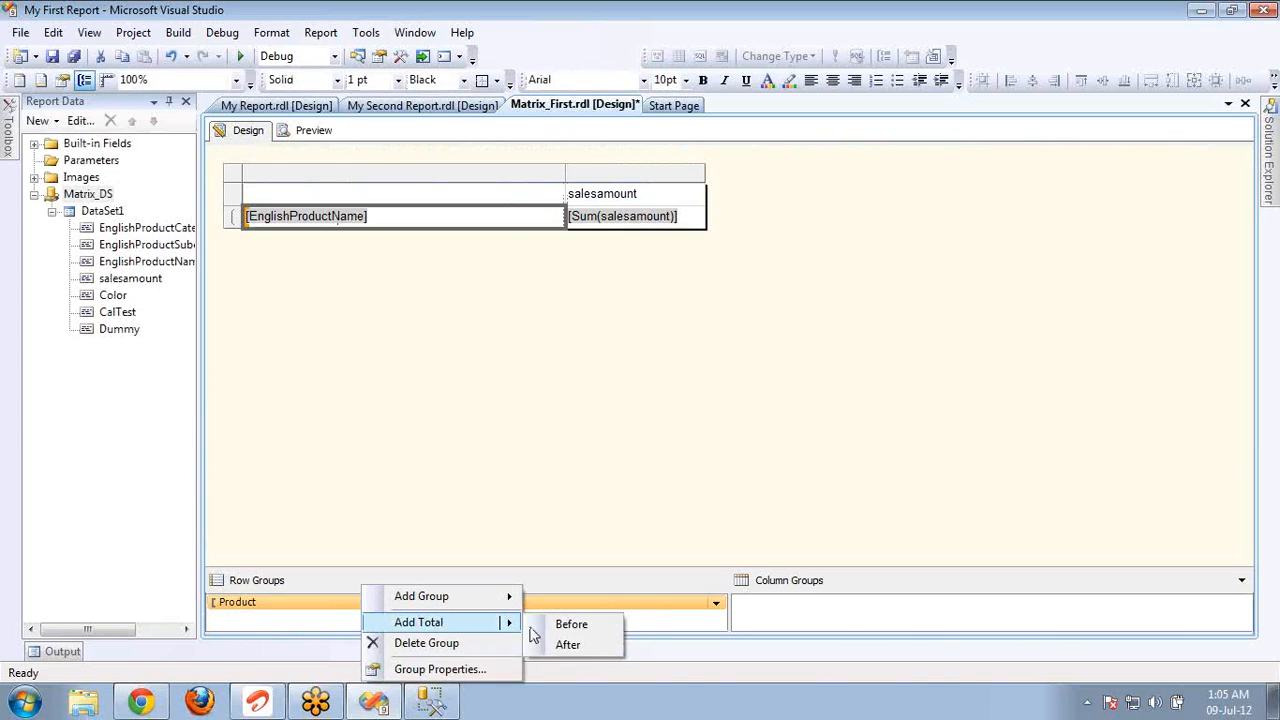
mouse_move(508, 597)
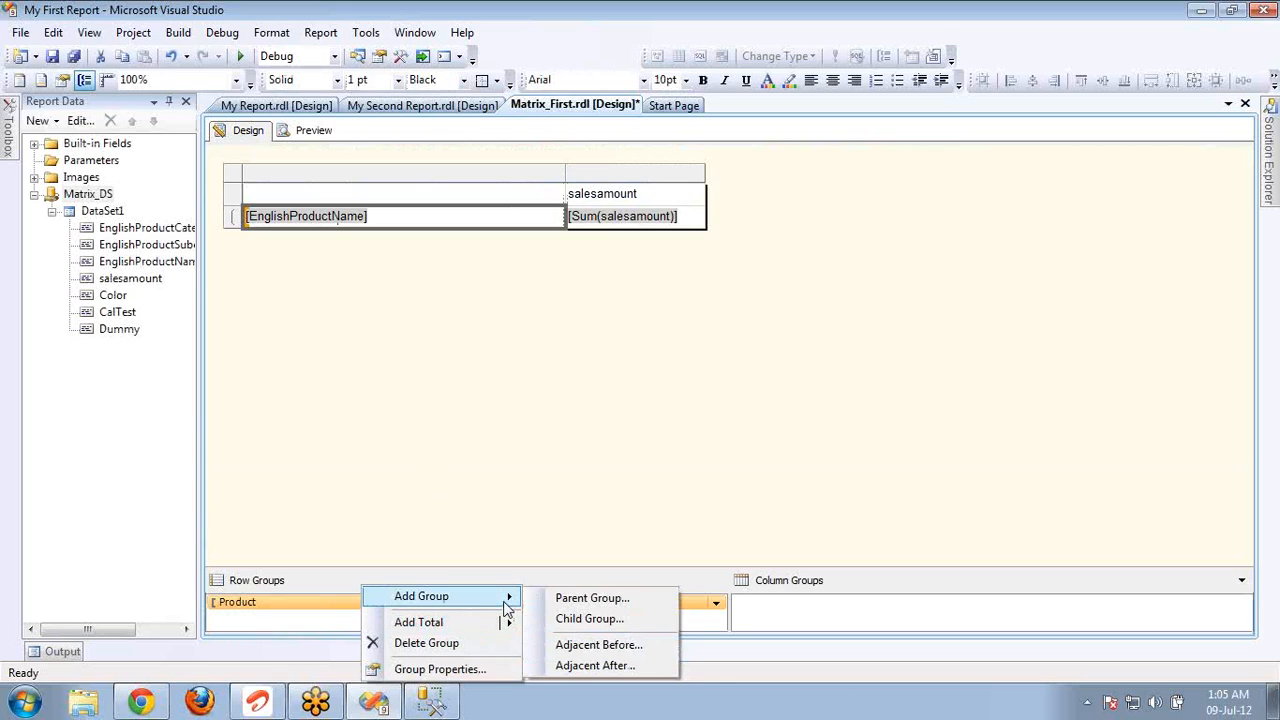
click(578, 603)
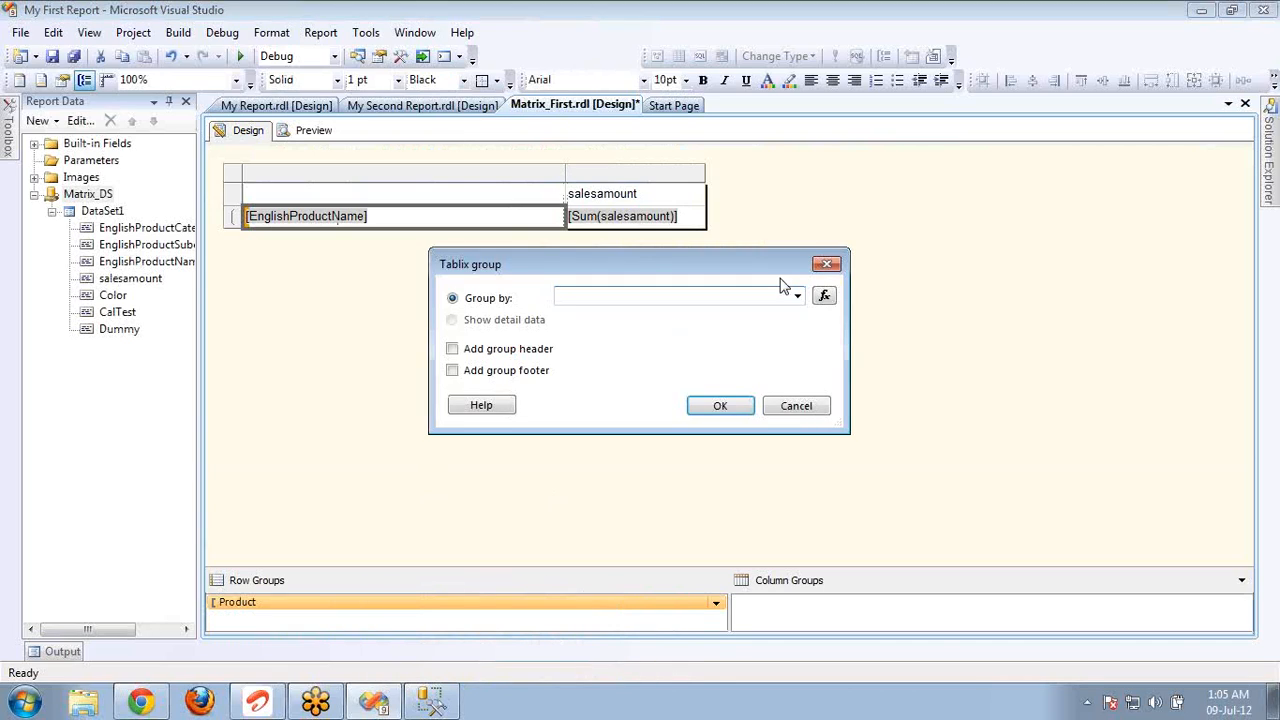
click(798, 297)
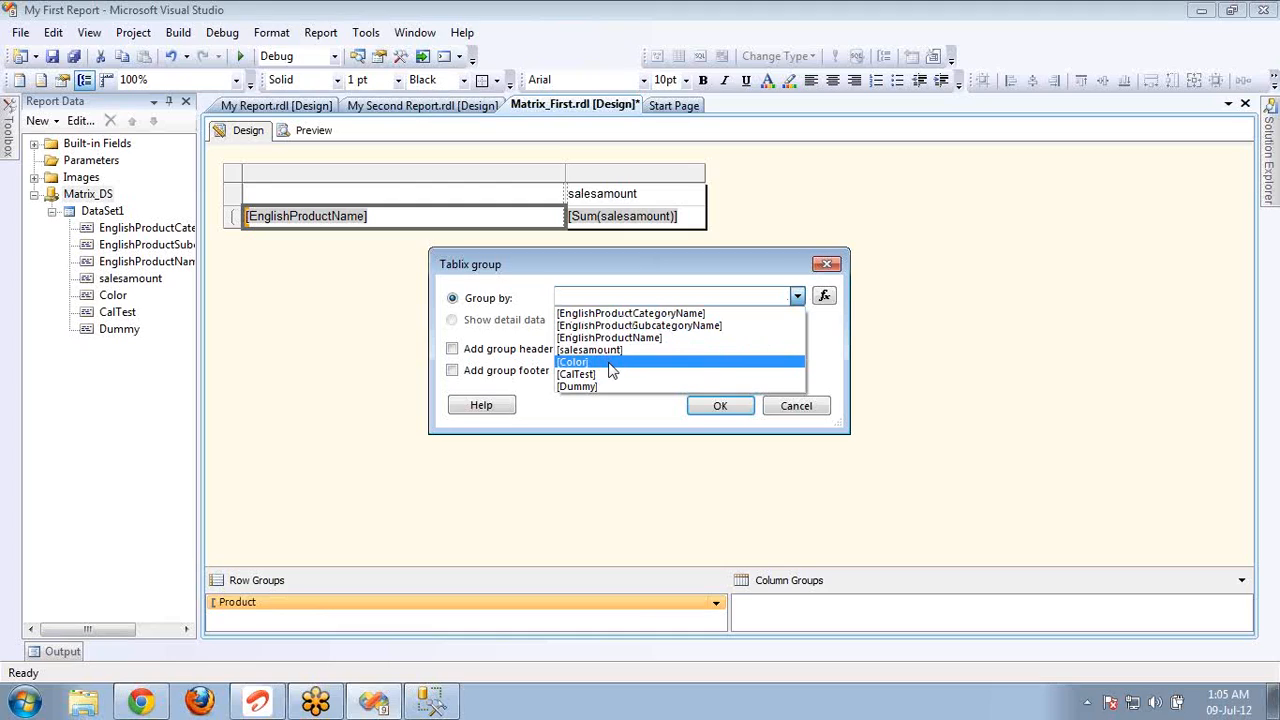
click(611, 365)
click(714, 409)
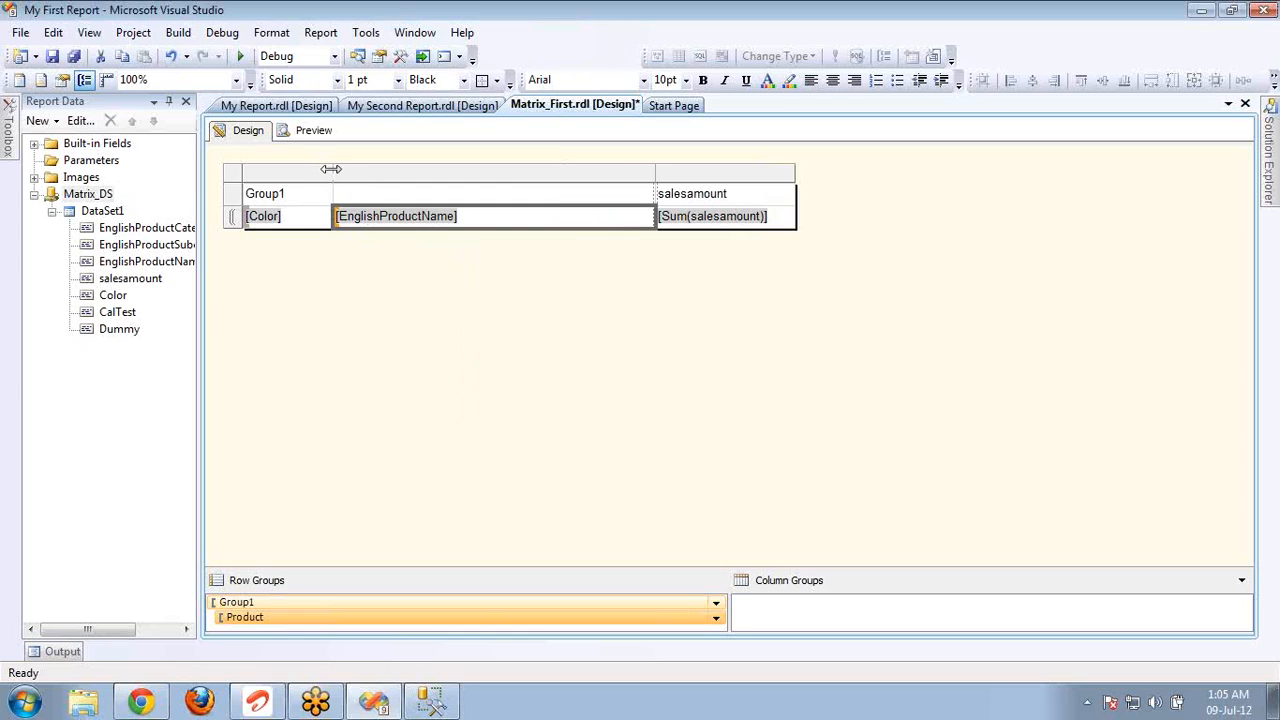
Step: Widen the Color group column and clear its Group1 header text
drag(332, 170, 463, 168)
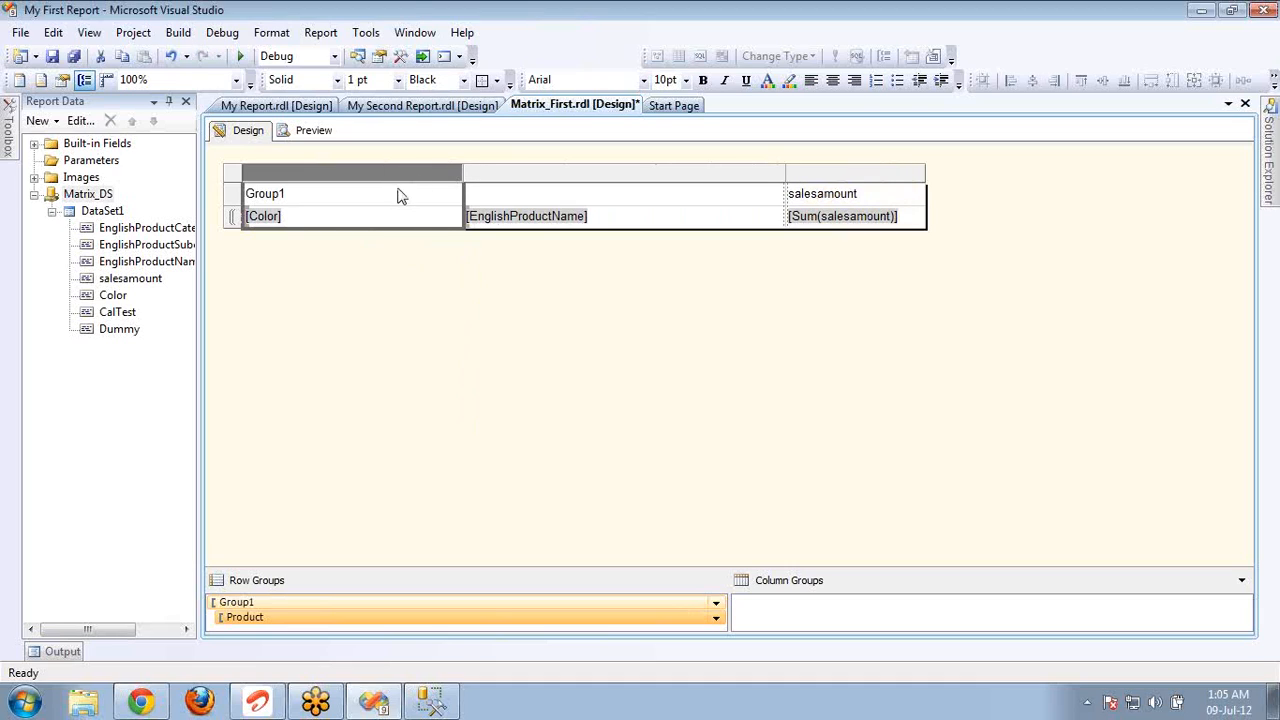
click(398, 195)
key(Delete)
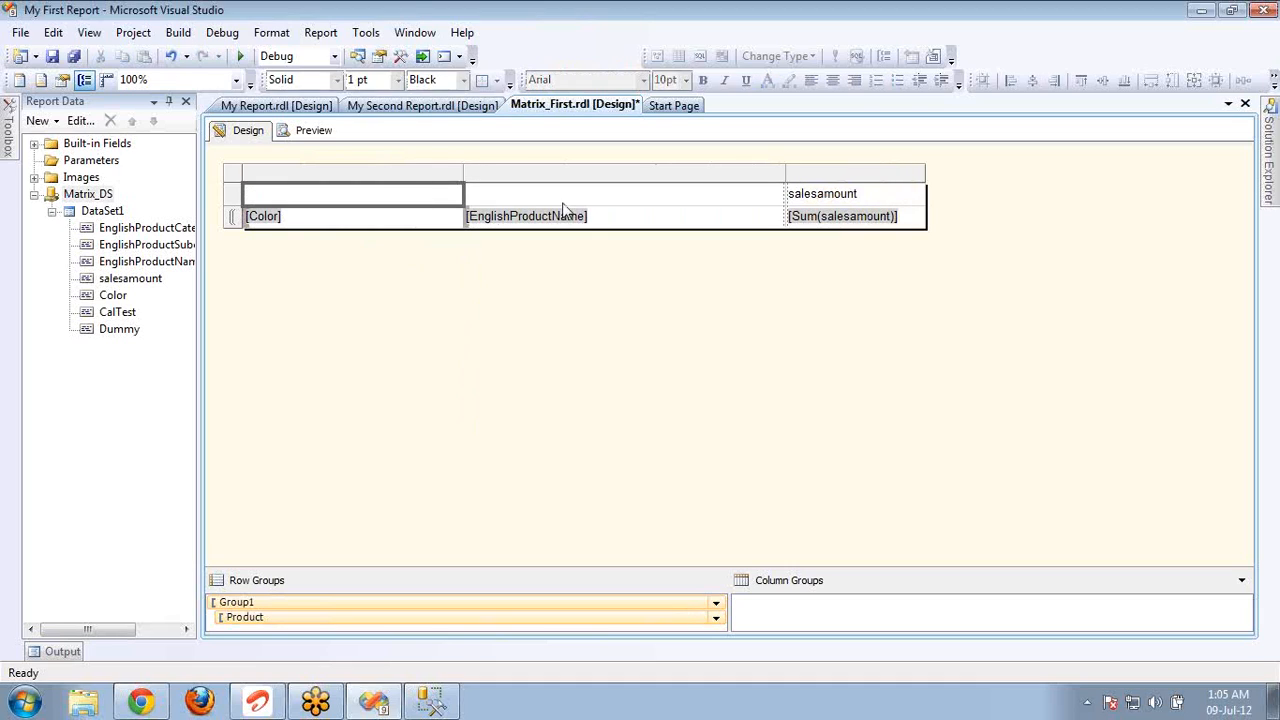
Step: Examine the color, product and sales rows of the SQL query results in Management Studio, and return to the report design
key(alt+Tab)
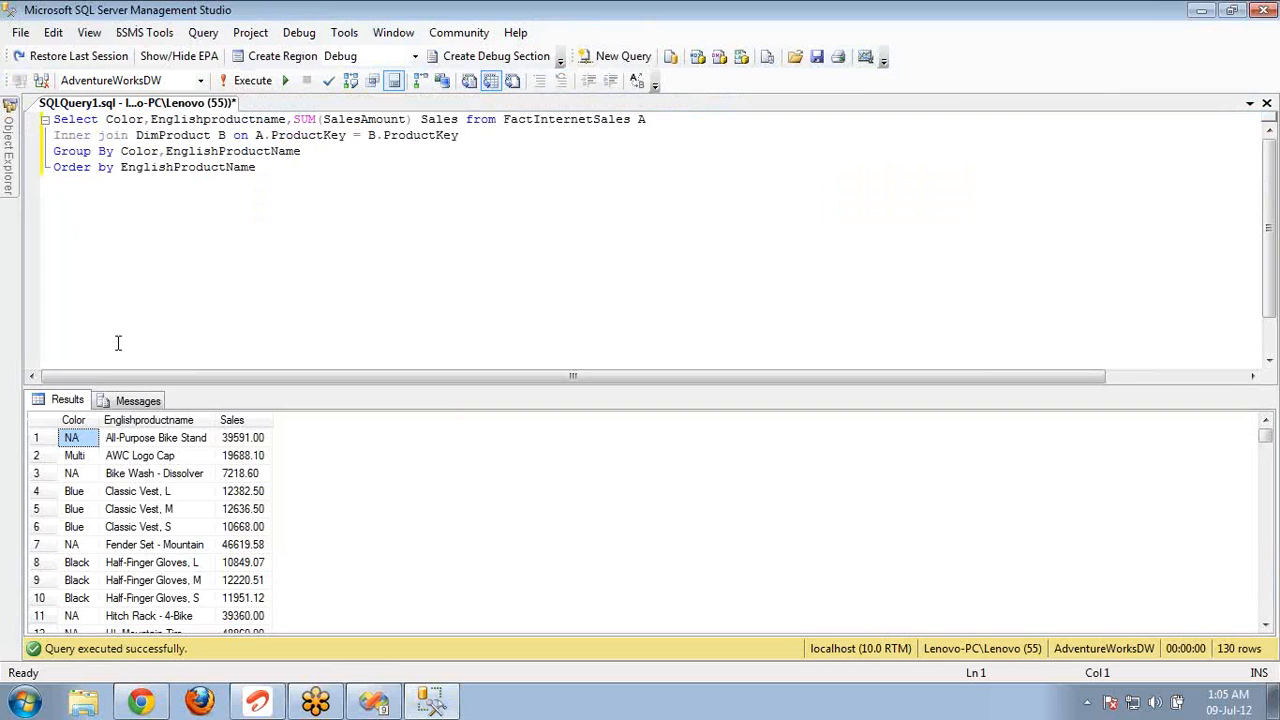
click(44, 422)
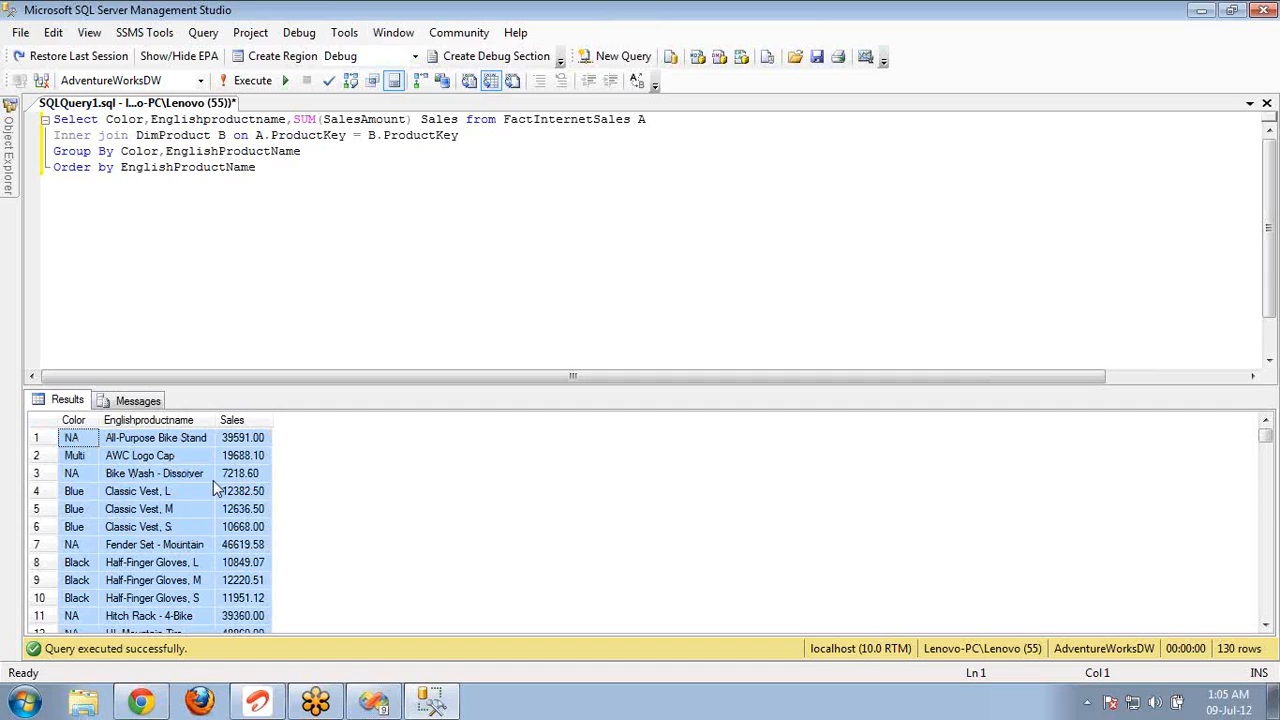
key(alt+Tab)
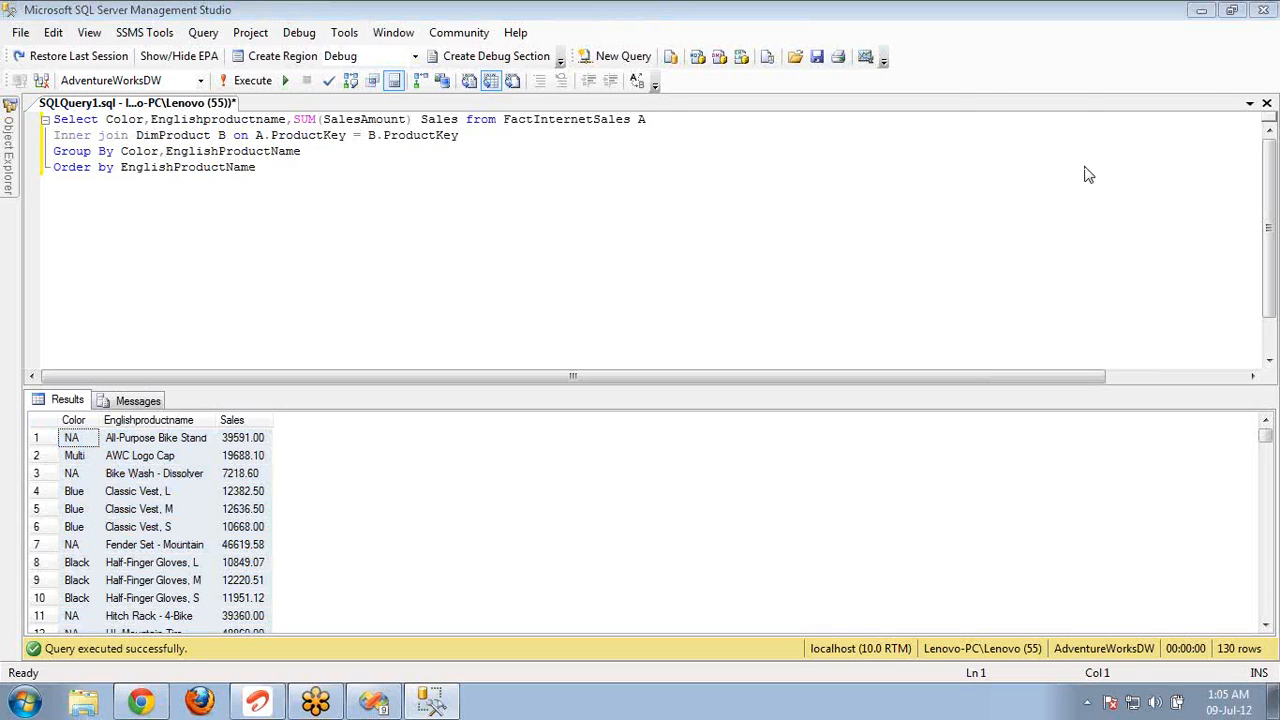
key(alt+Tab)
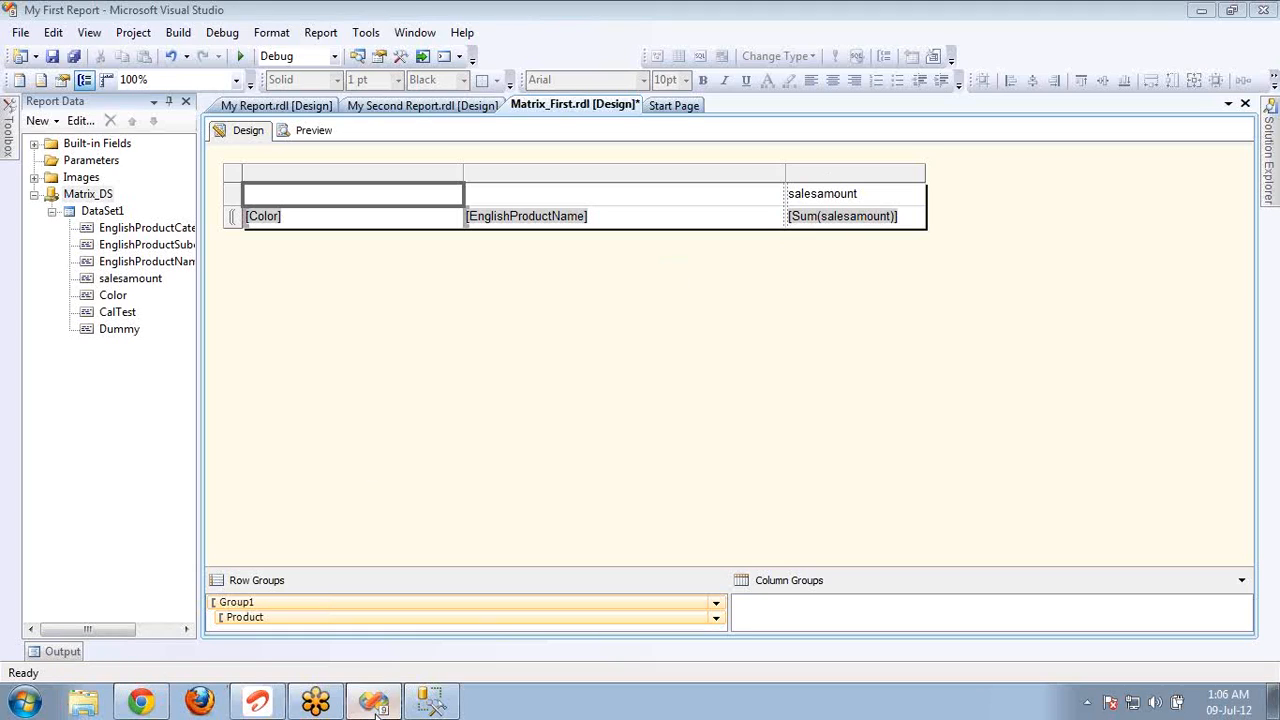
Step: Switch to SQL Server Management Studio and connect to Analysis Services on localhost with Windows Authentication
click(428, 705)
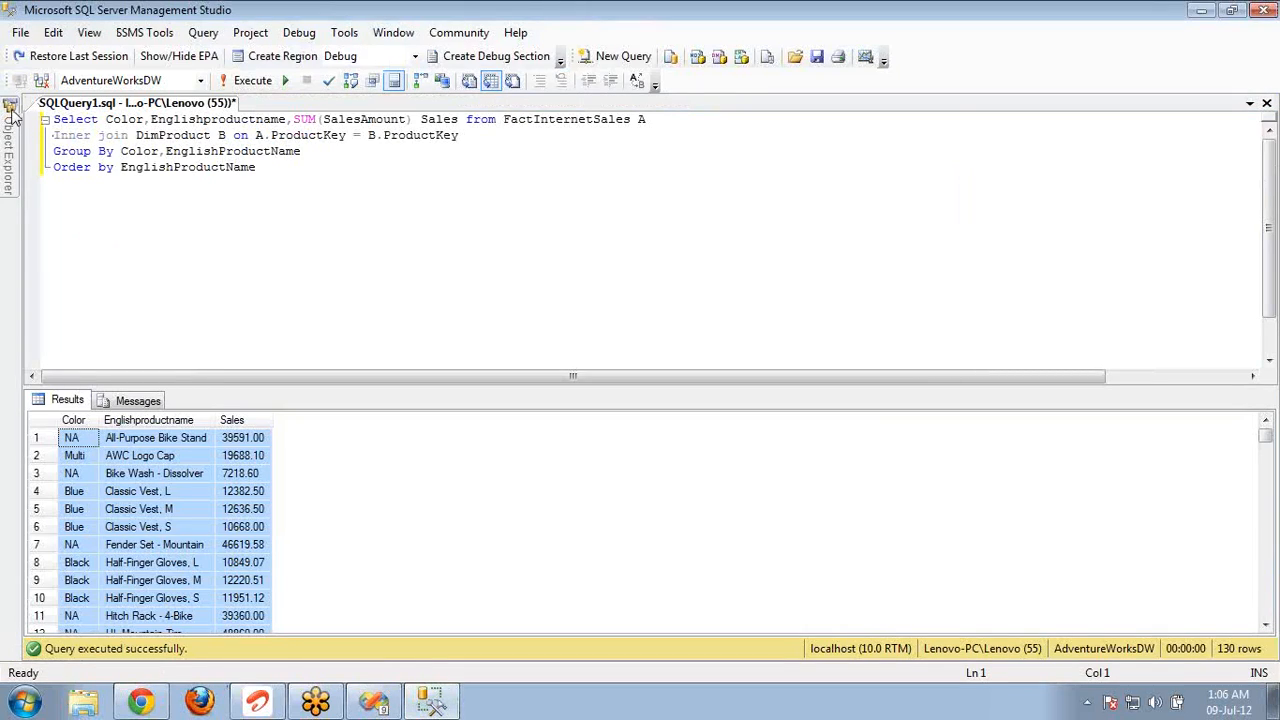
mouse_move(10, 115)
click(60, 124)
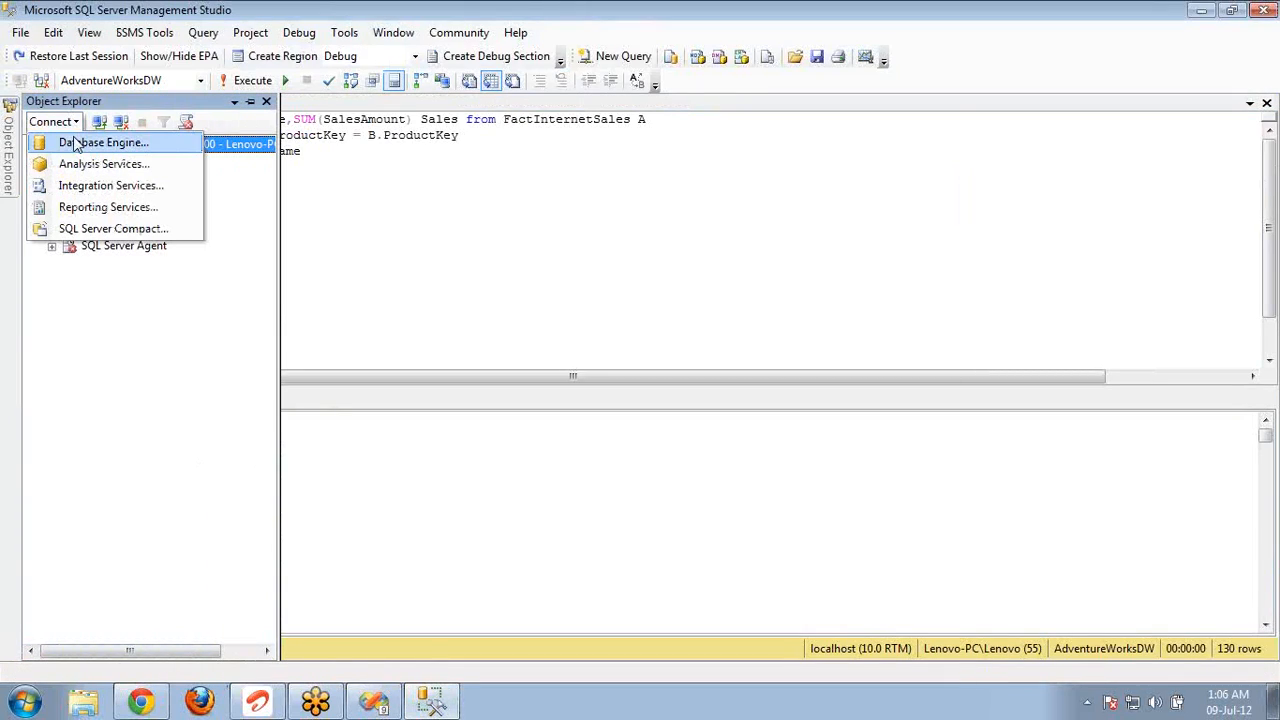
click(79, 170)
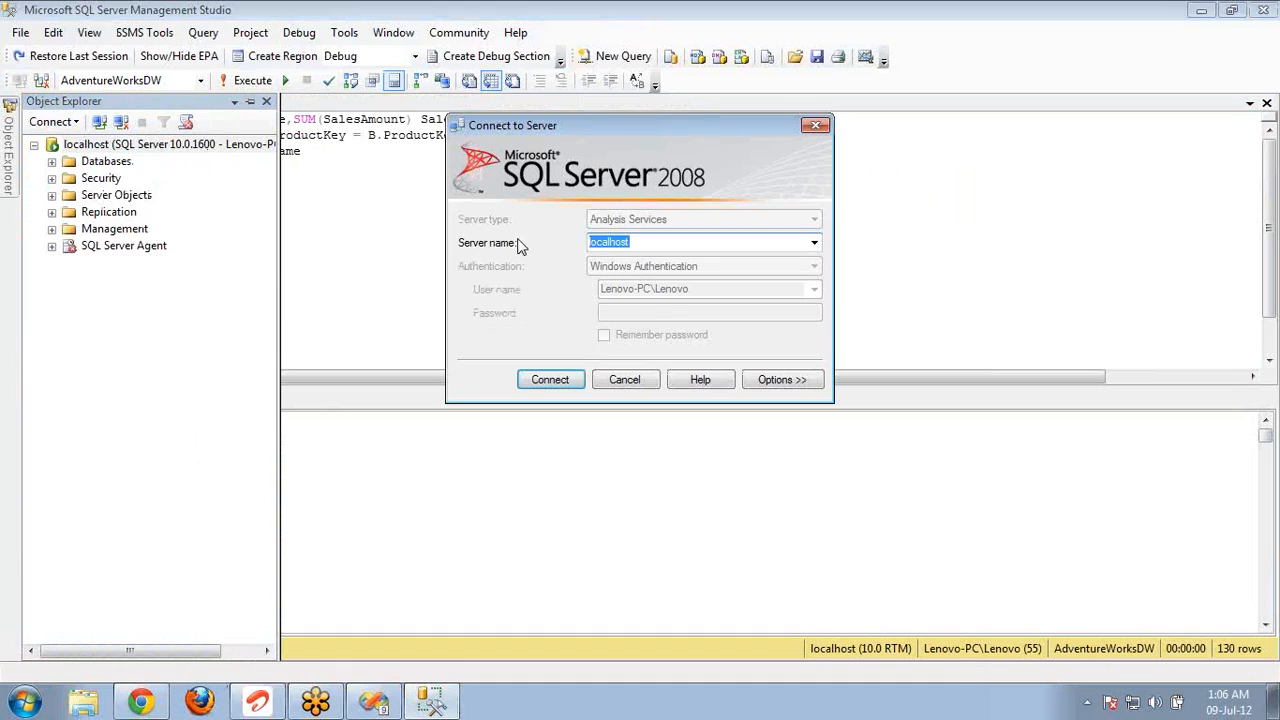
key(Return)
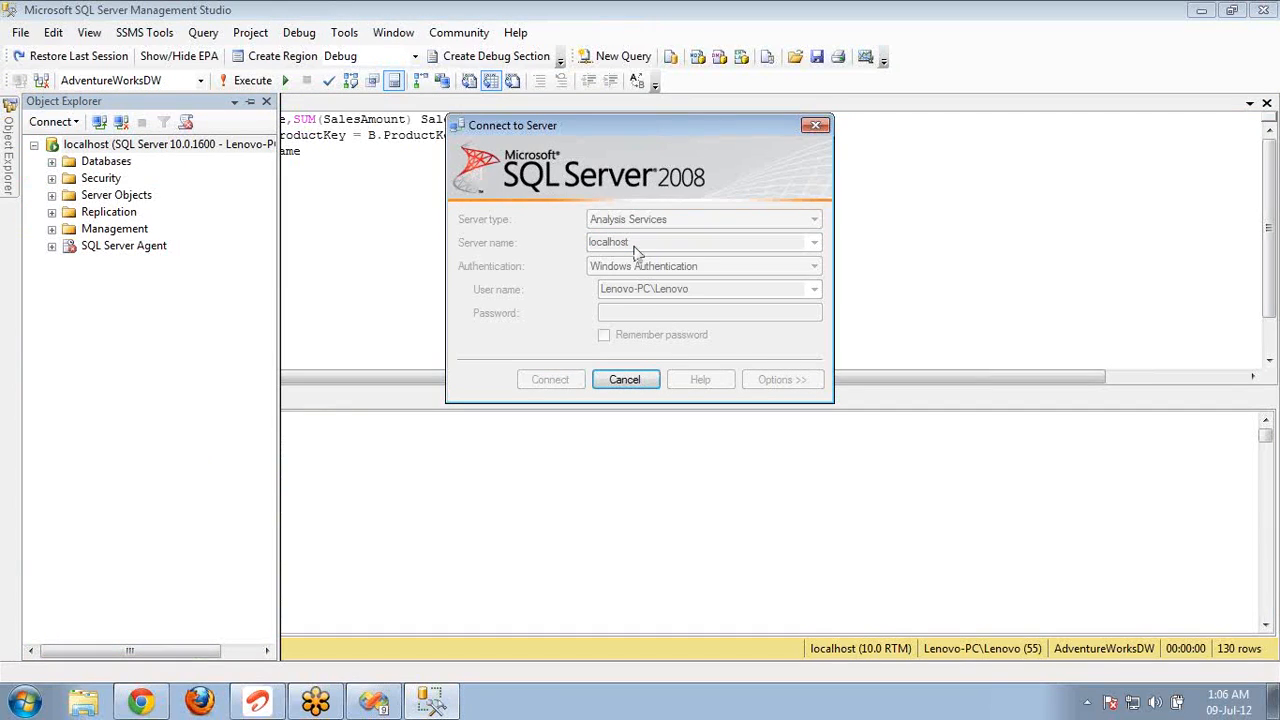
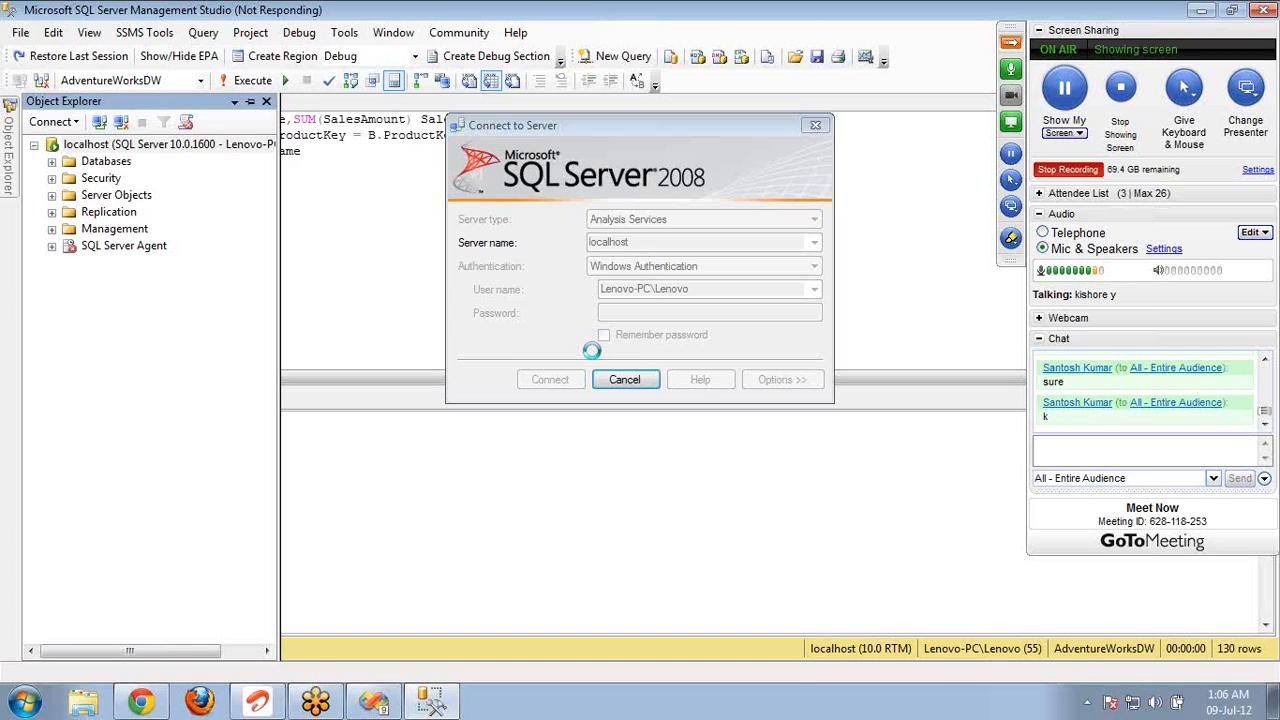
key(alt+Tab)
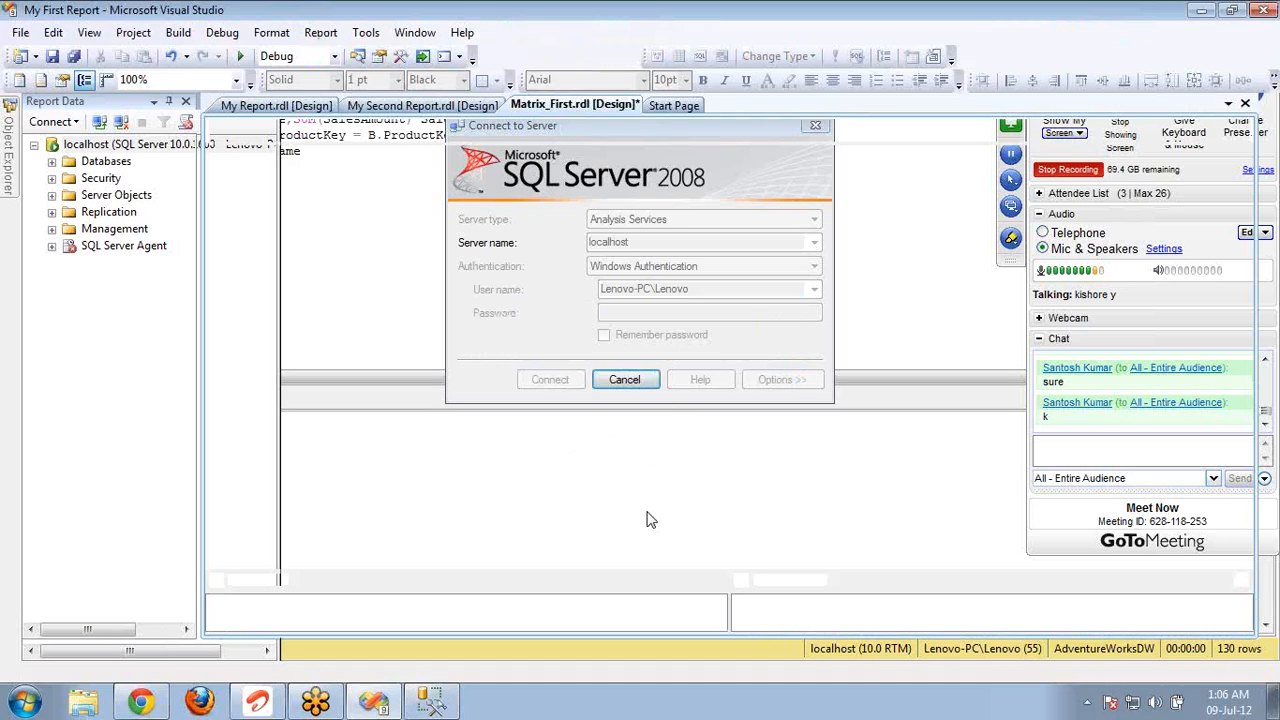
click(369, 711)
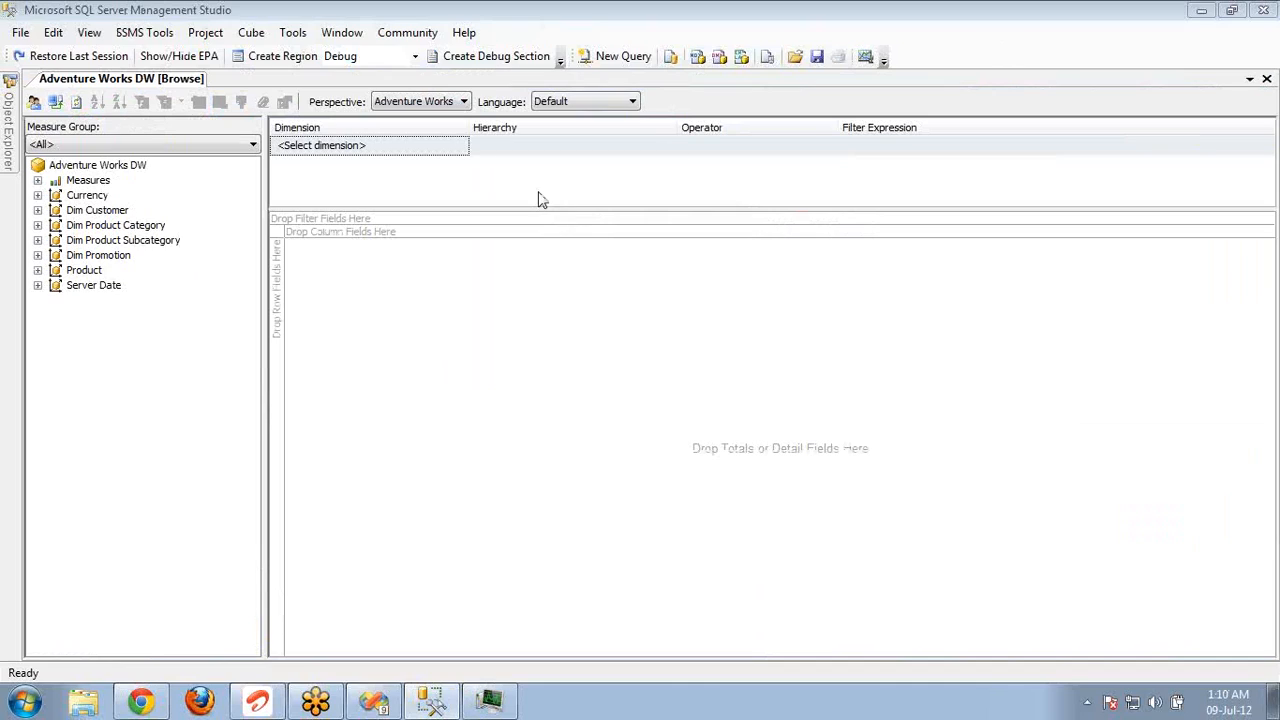
Step: Add the Sales Amount and Tax Amt measures from Fact Internet Sales to the Adventure Works DW cube browser's data area
click(38, 181)
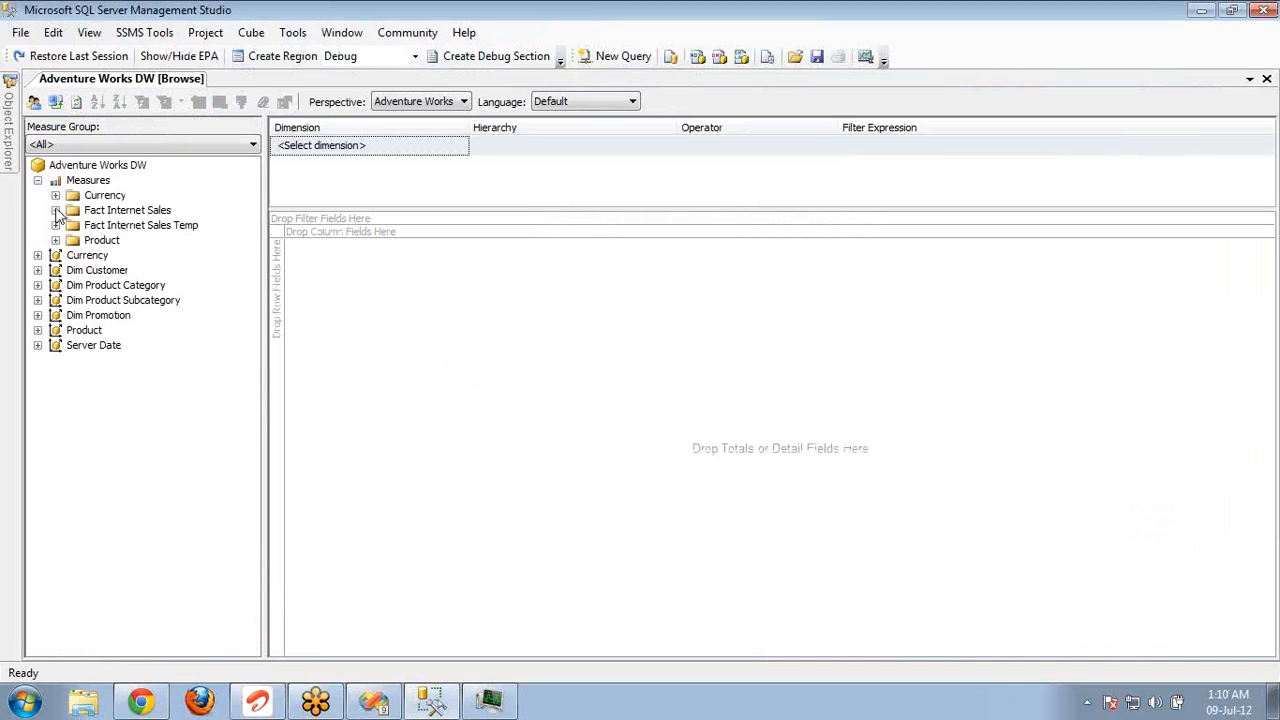
click(55, 210)
click(73, 225)
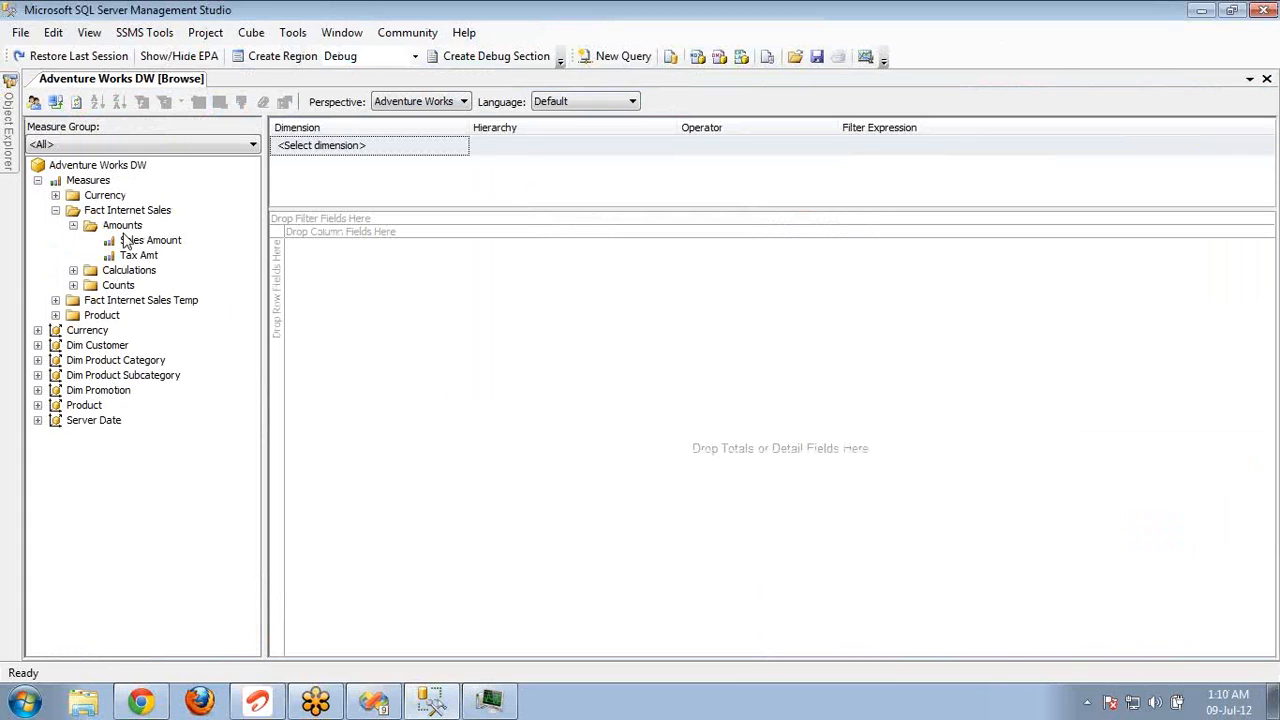
double_click(145, 241)
double_click(138, 255)
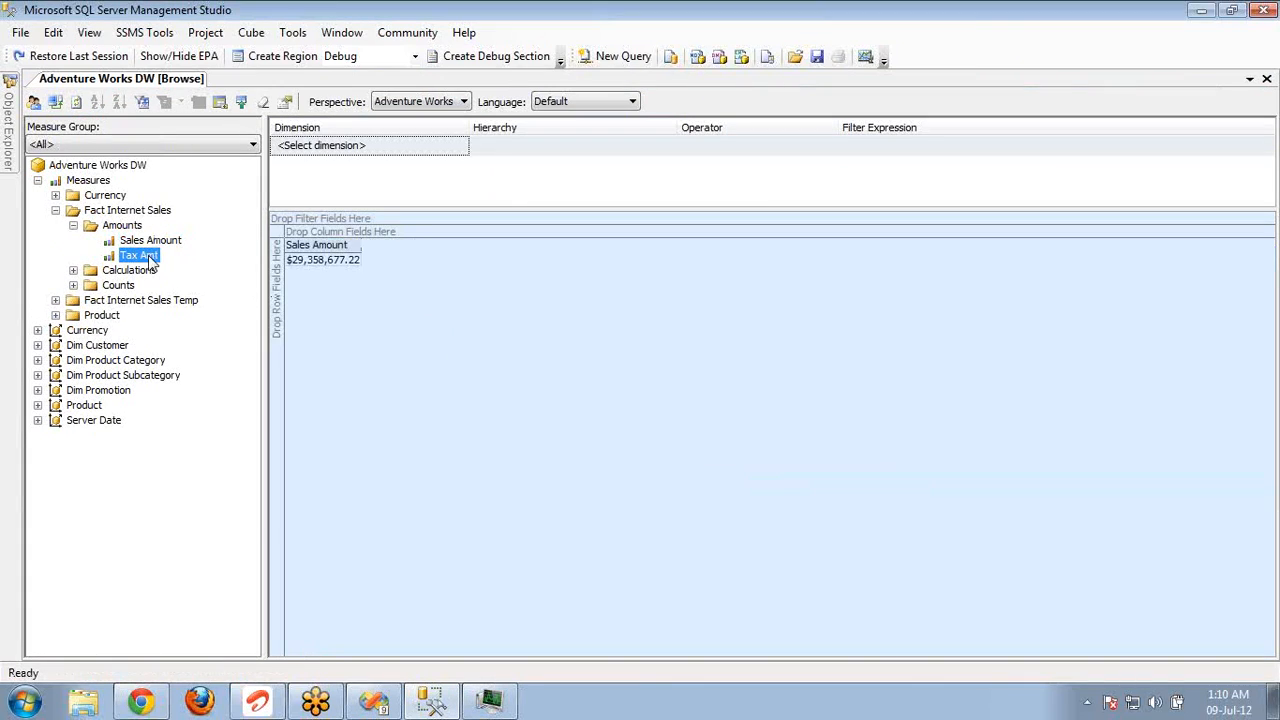
Step: Add Color and English Product Name from the Product dimension to the cube browser's row fields and expand the Black color
click(73, 225)
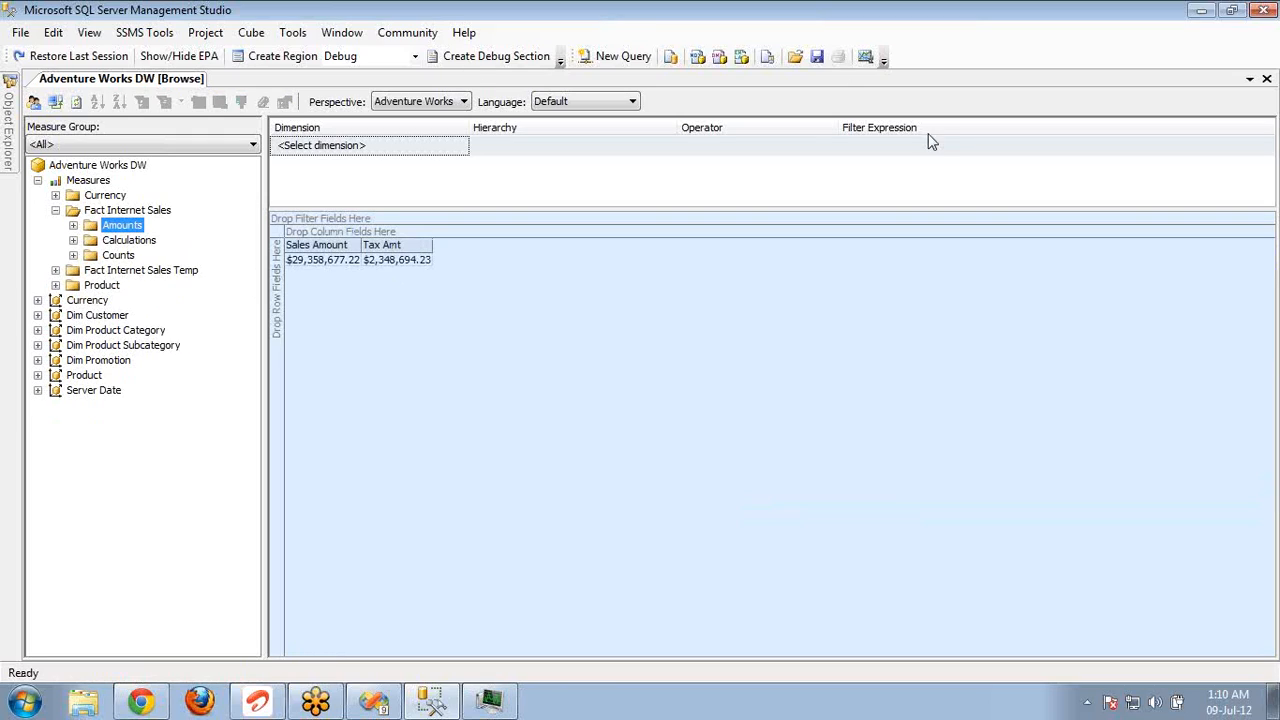
click(1265, 45)
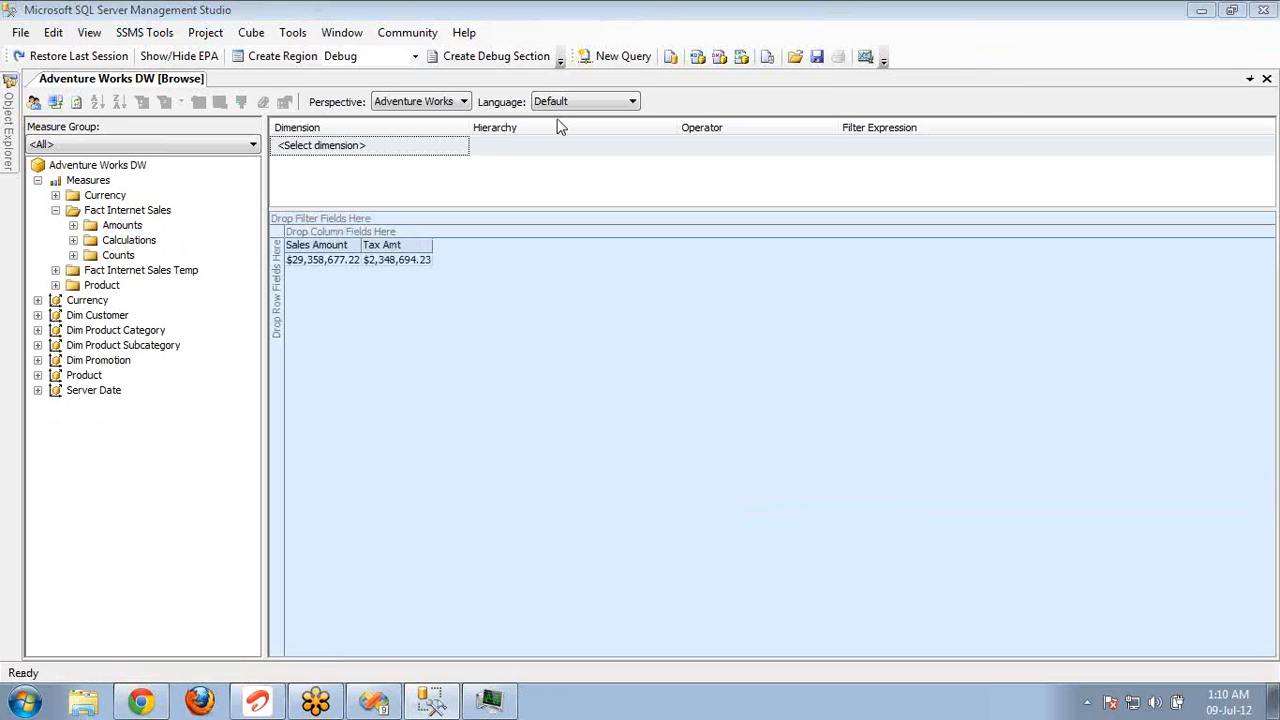
click(38, 375)
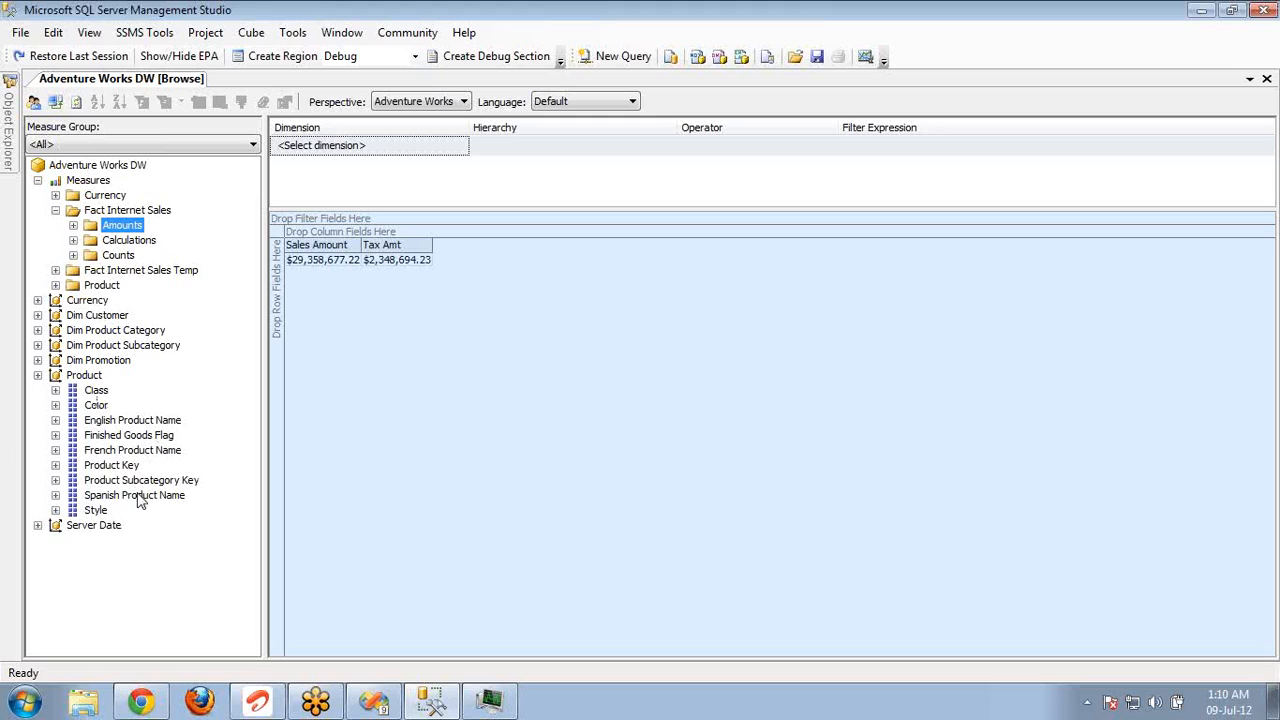
drag(97, 406, 272, 378)
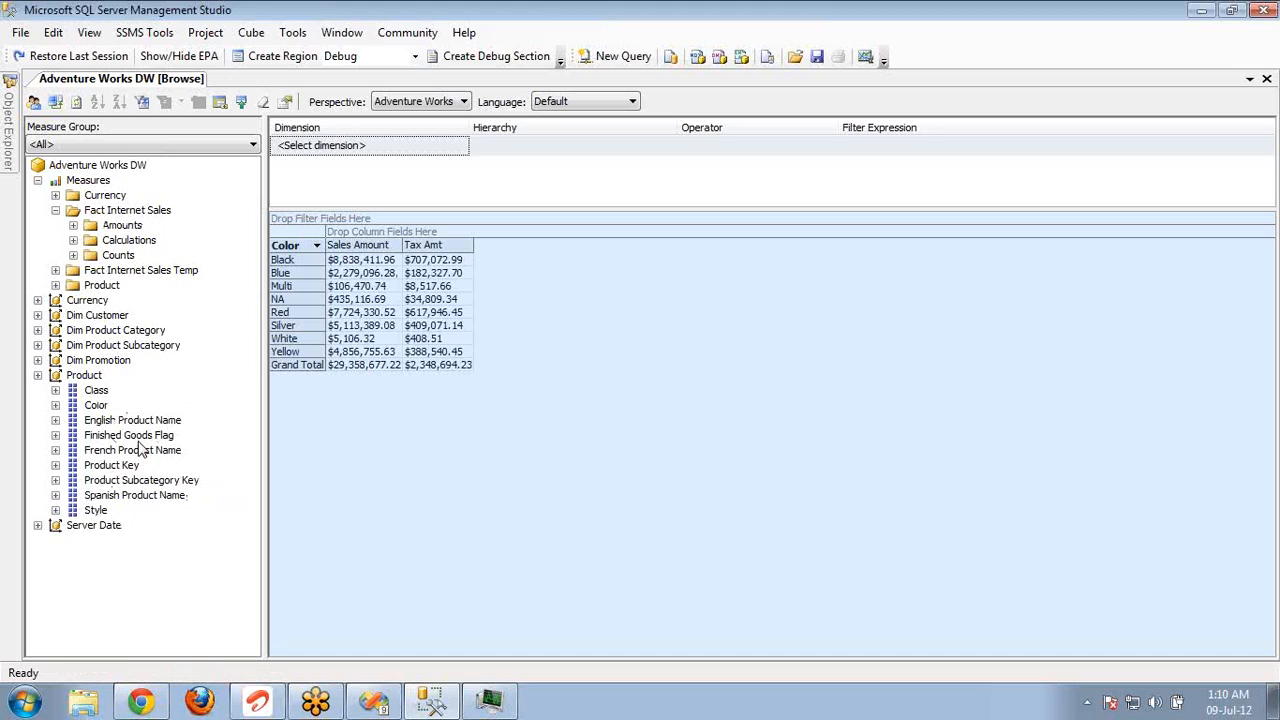
drag(145, 424, 318, 300)
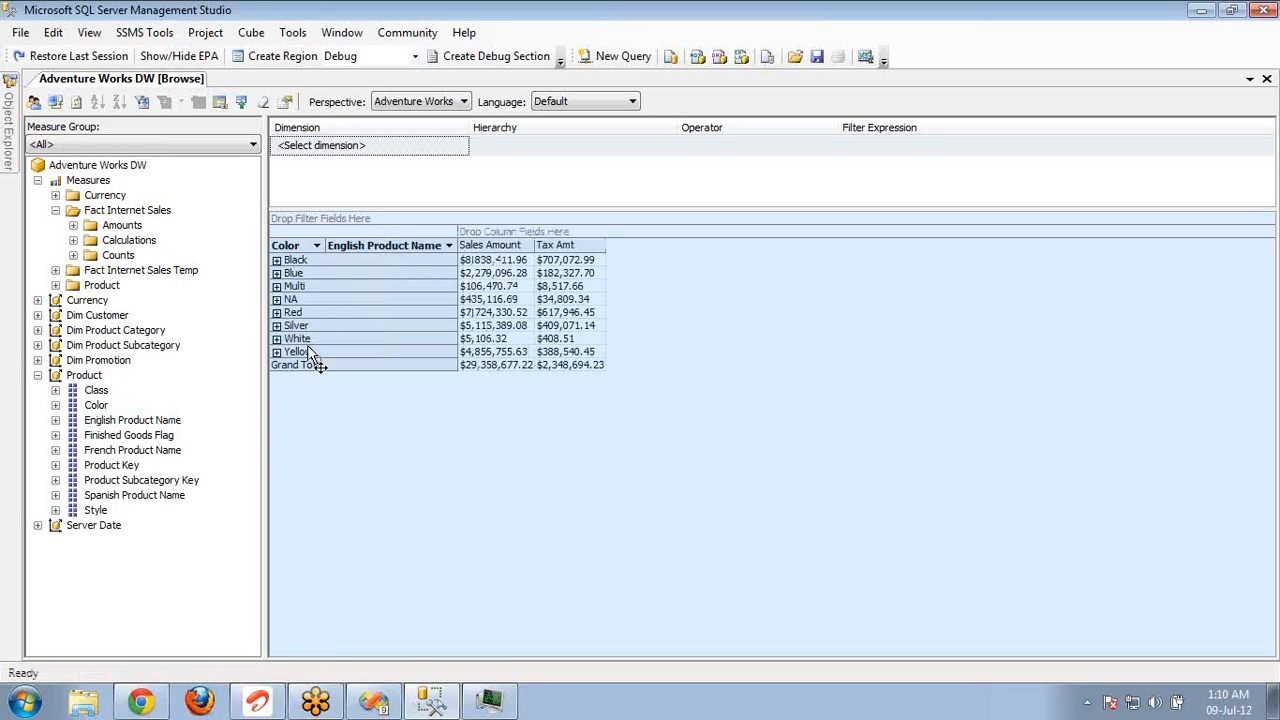
click(277, 260)
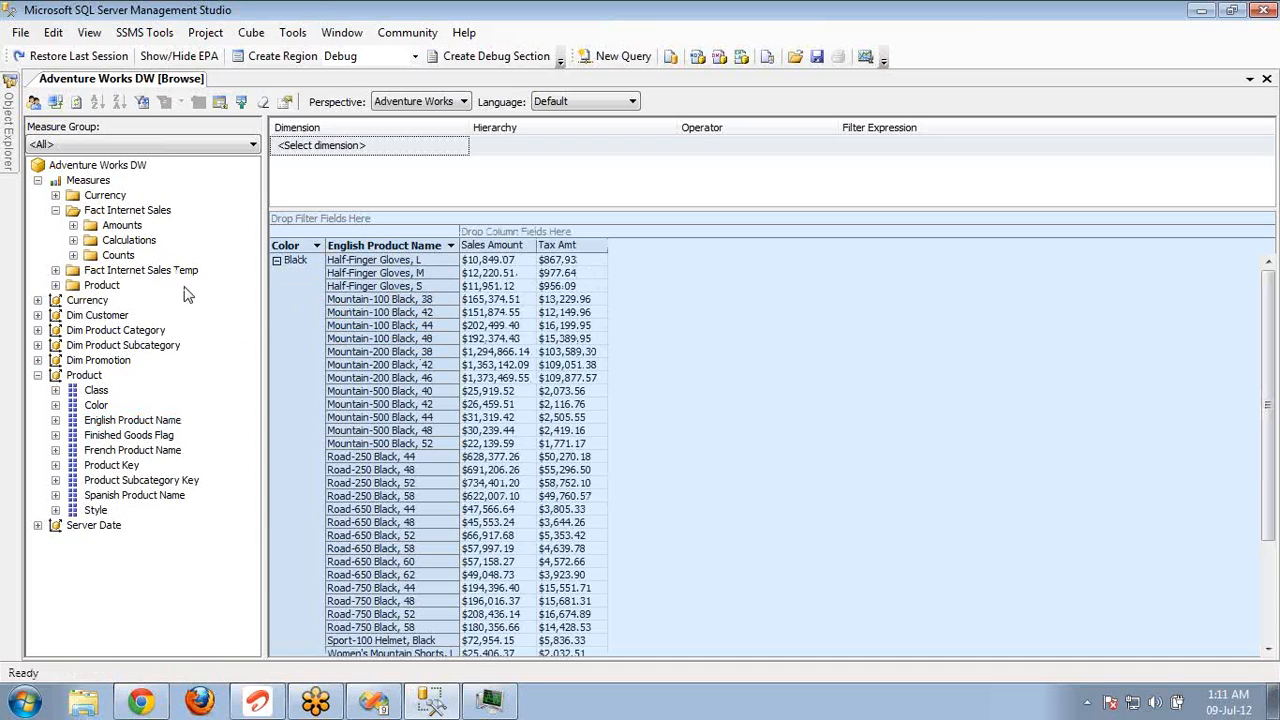
Step: Add English Product Category Name to the column fields and examine the Accessories, Bikes, Clothing and Grand Total columns
click(38, 330)
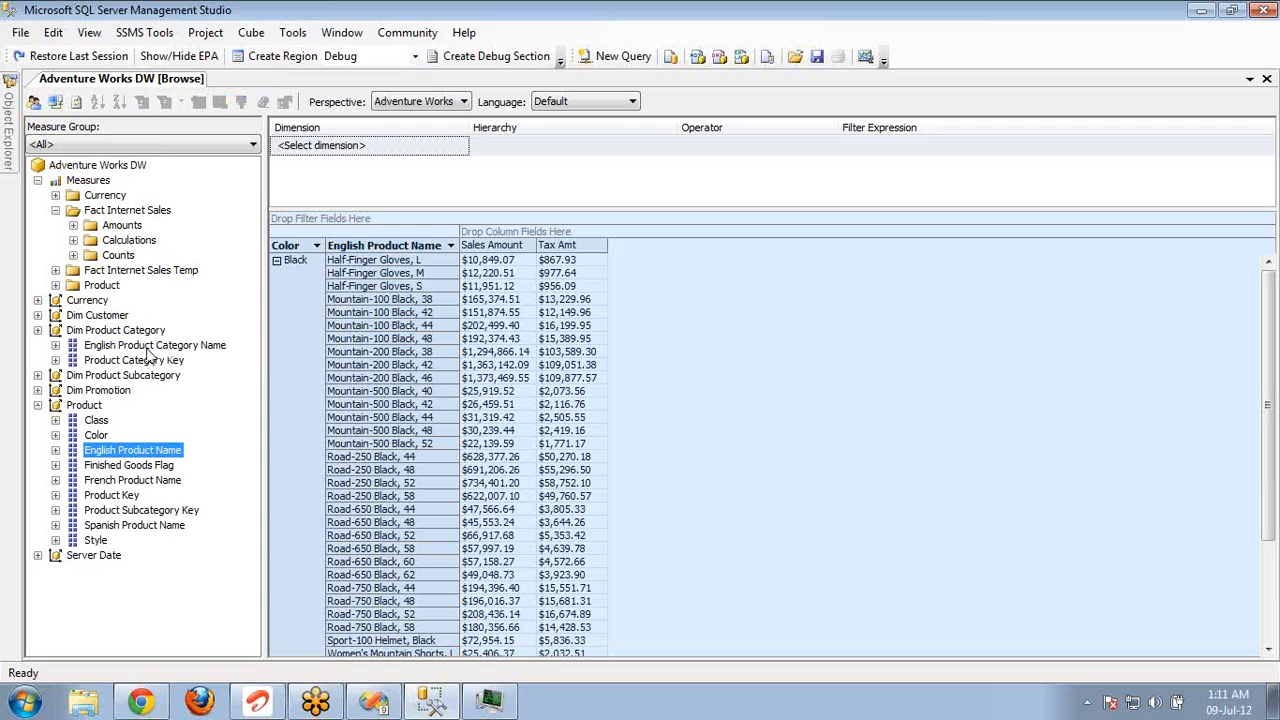
drag(150, 346, 515, 238)
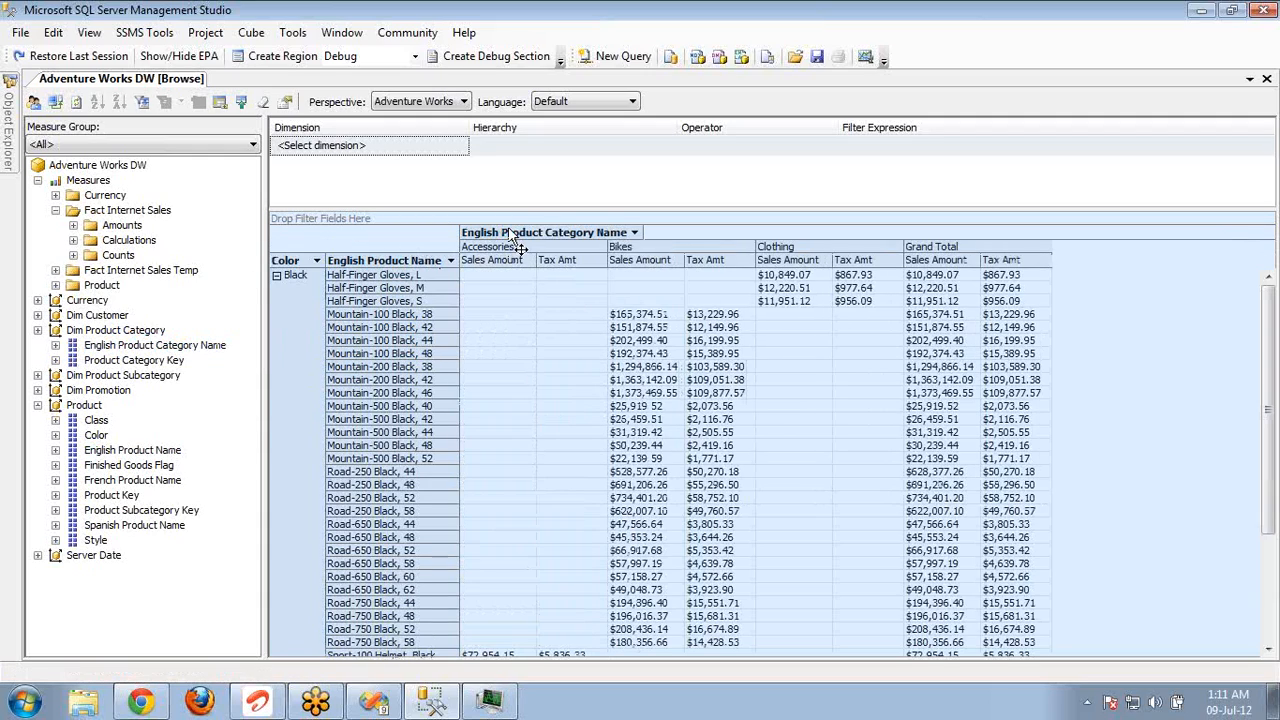
click(557, 247)
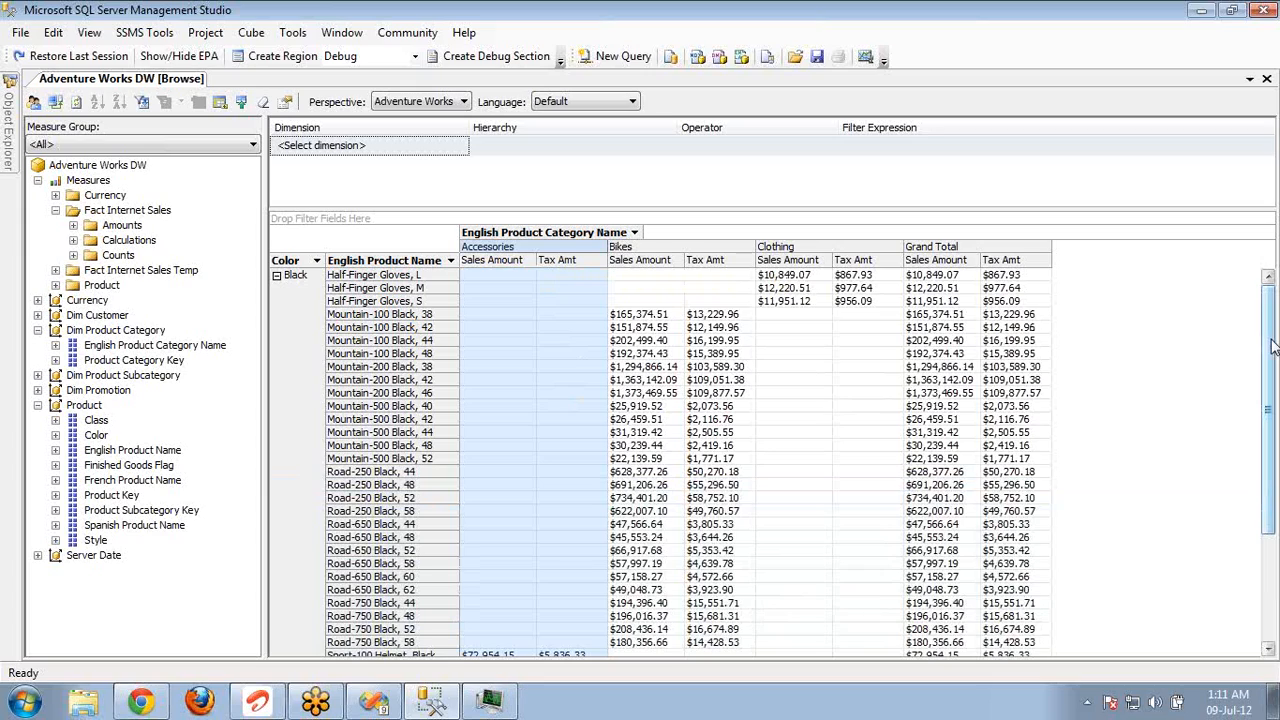
scroll(1272, 345, down, 3)
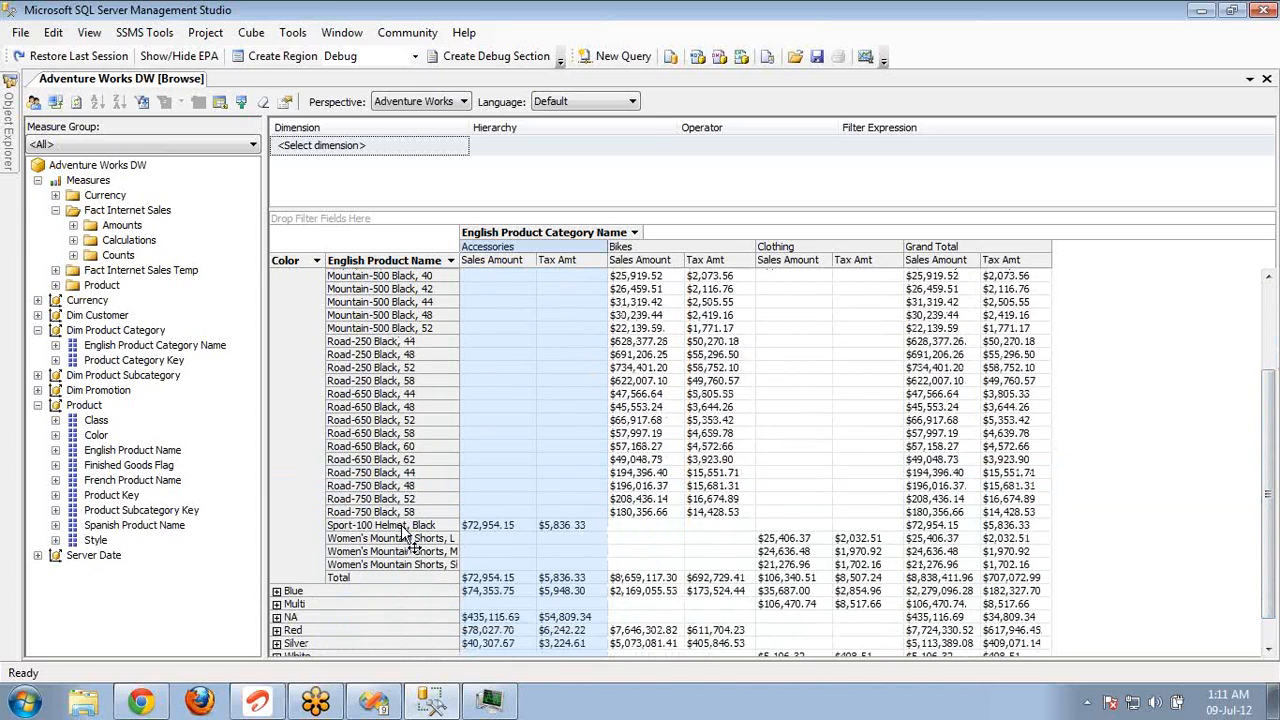
click(406, 526)
click(478, 524)
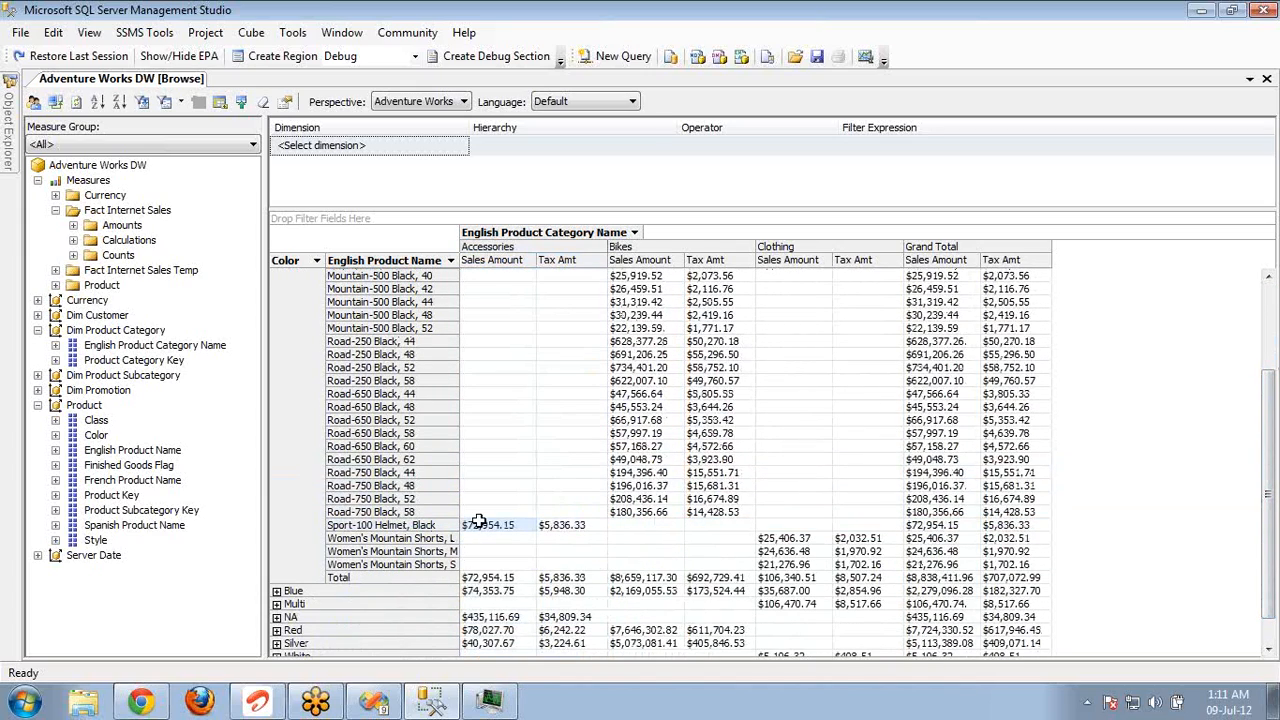
click(642, 247)
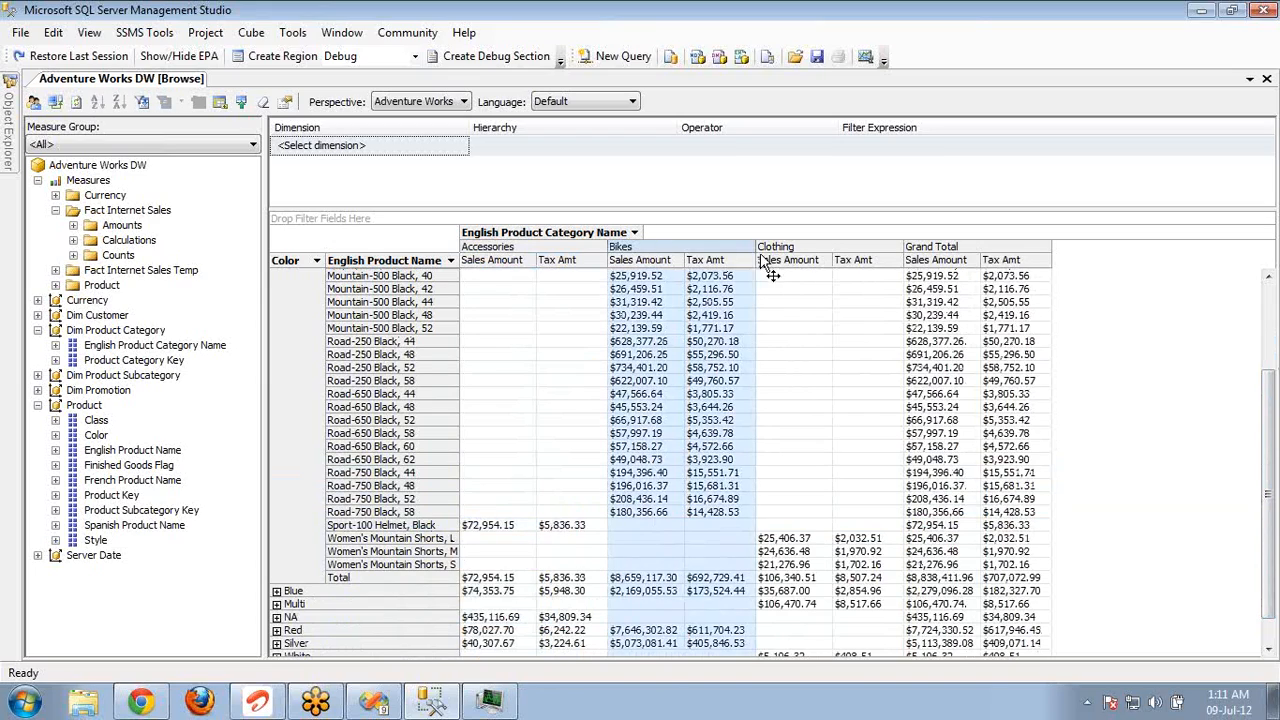
click(797, 246)
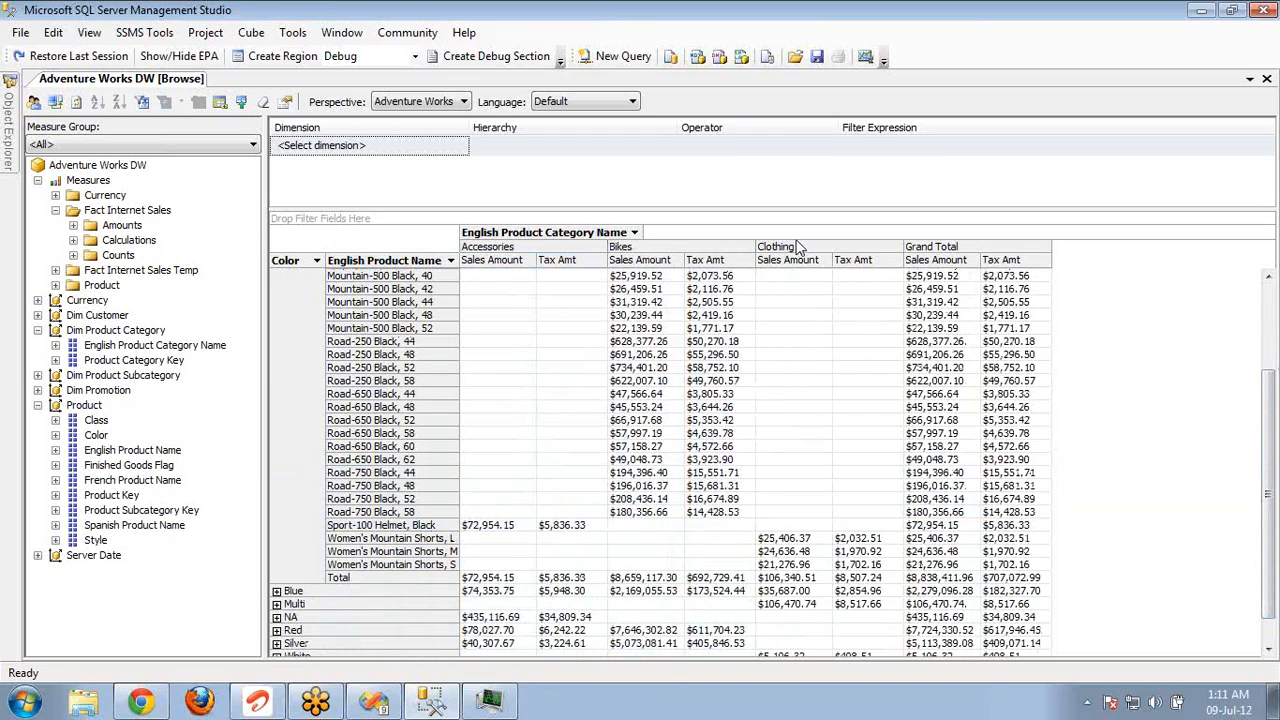
click(919, 250)
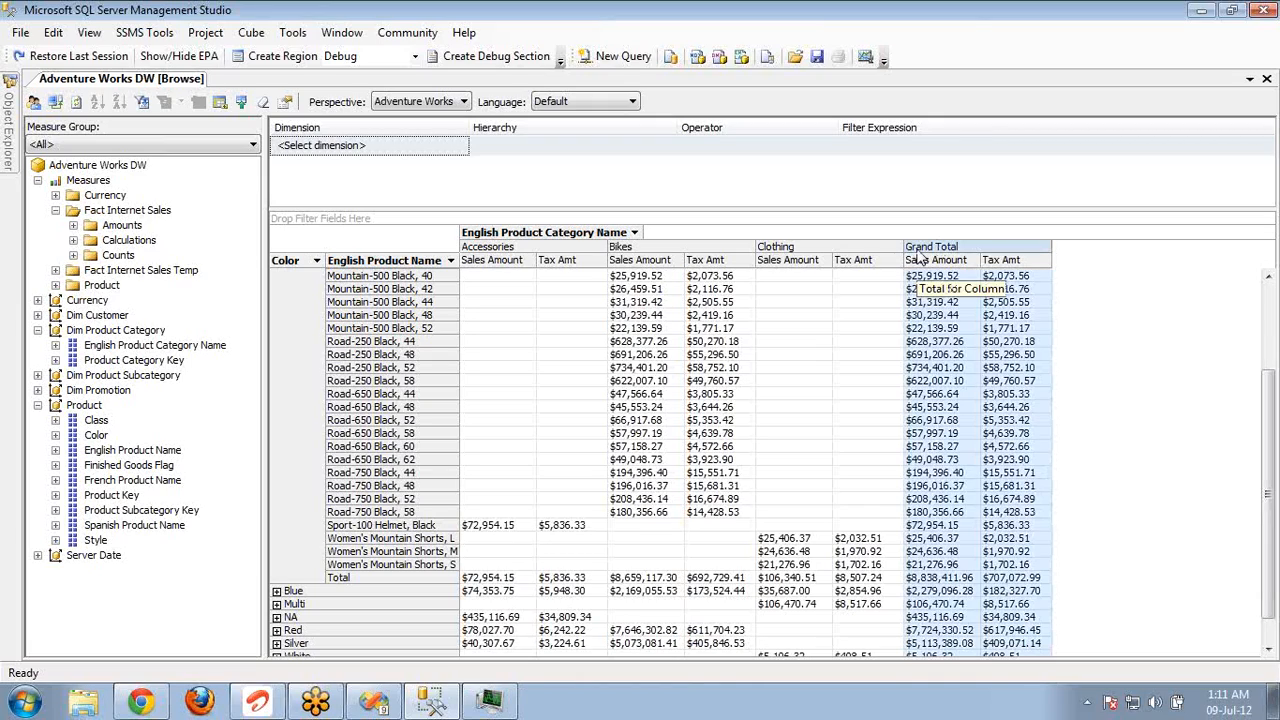
Step: Replace English Product Category Name in the column fields with Currency Name from the Currency dimension
drag(563, 235, 138, 416)
click(38, 300)
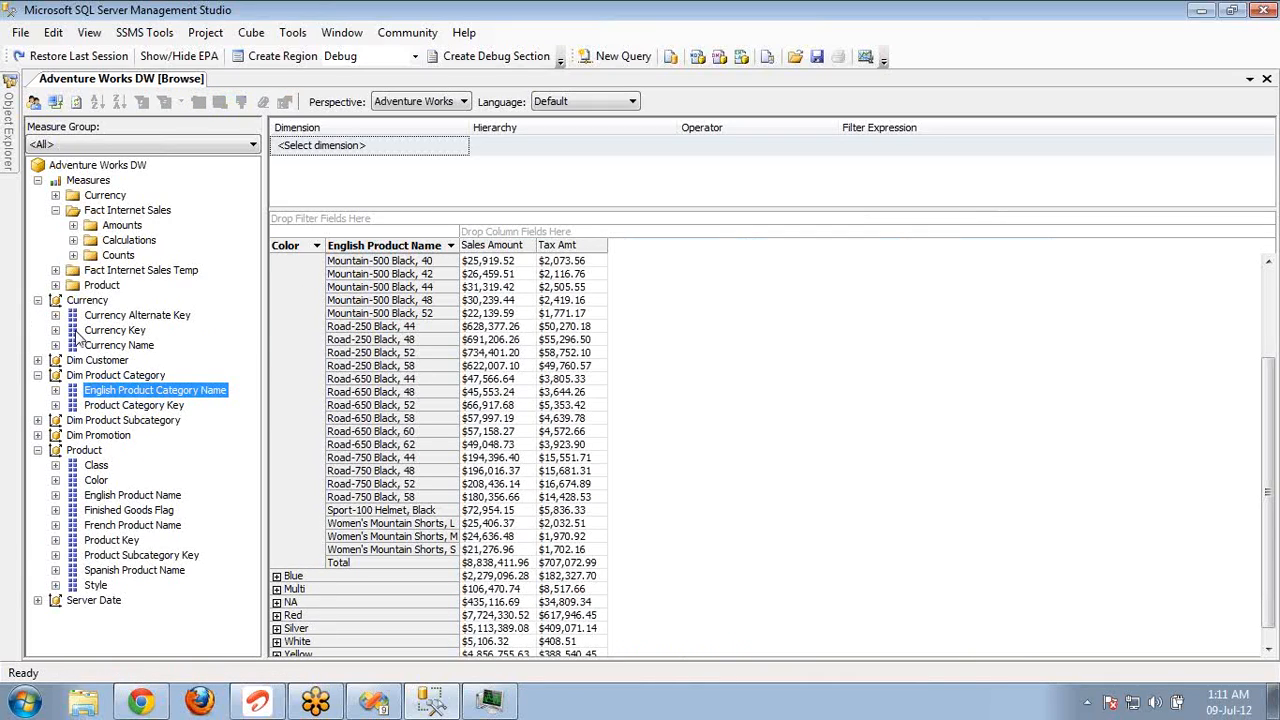
drag(112, 347, 495, 240)
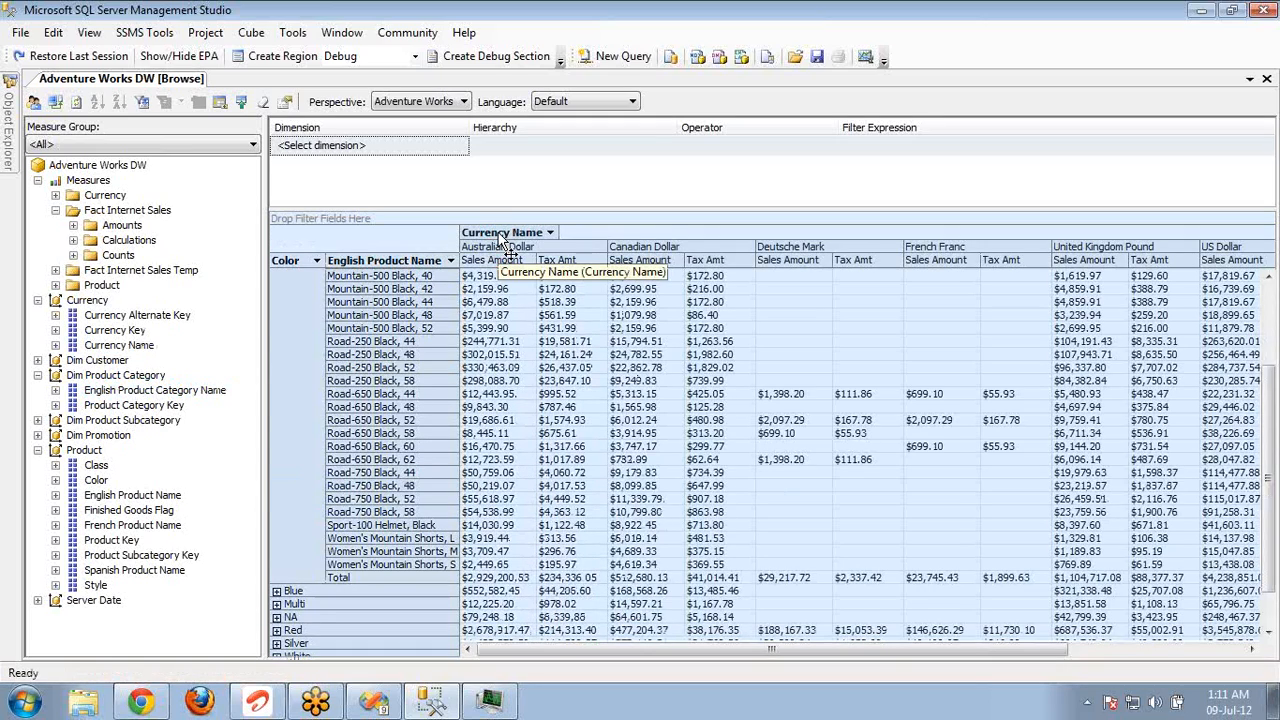
Step: Switch to Visual Studio and return to the Matrix_First report design
key(alt+Tab)
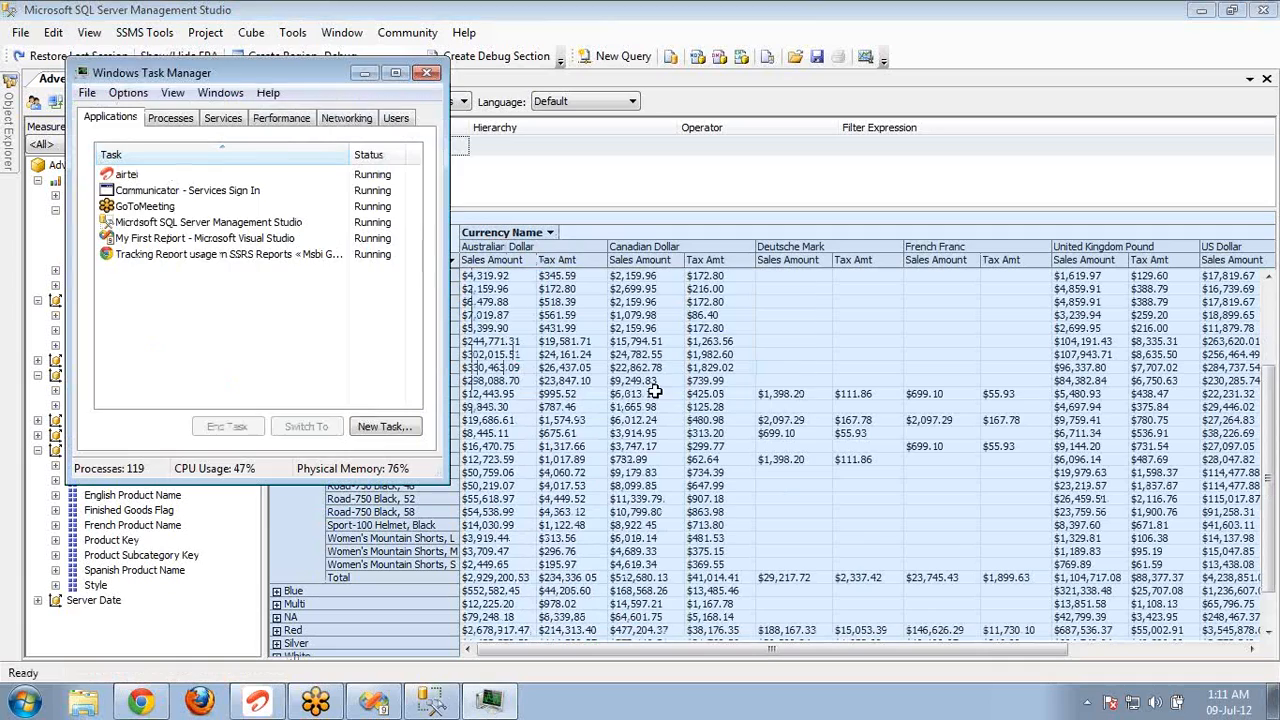
key(alt+Tab)
click(375, 703)
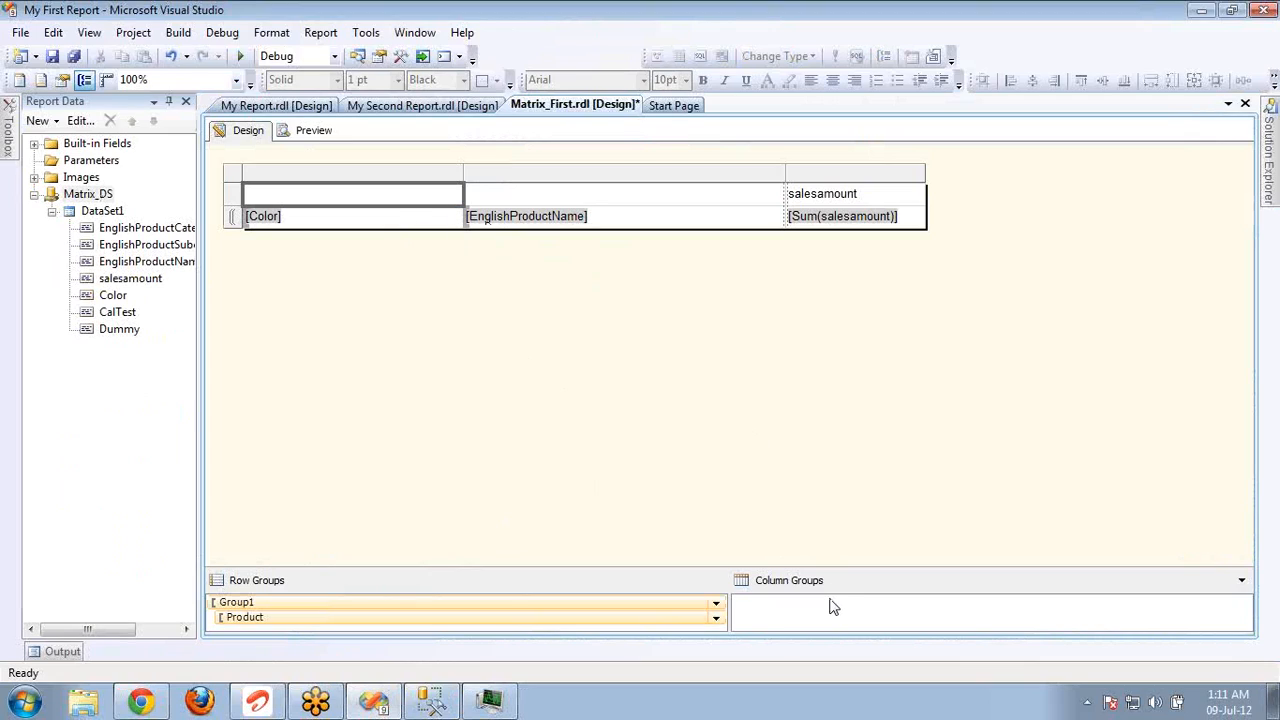
right_click(848, 177)
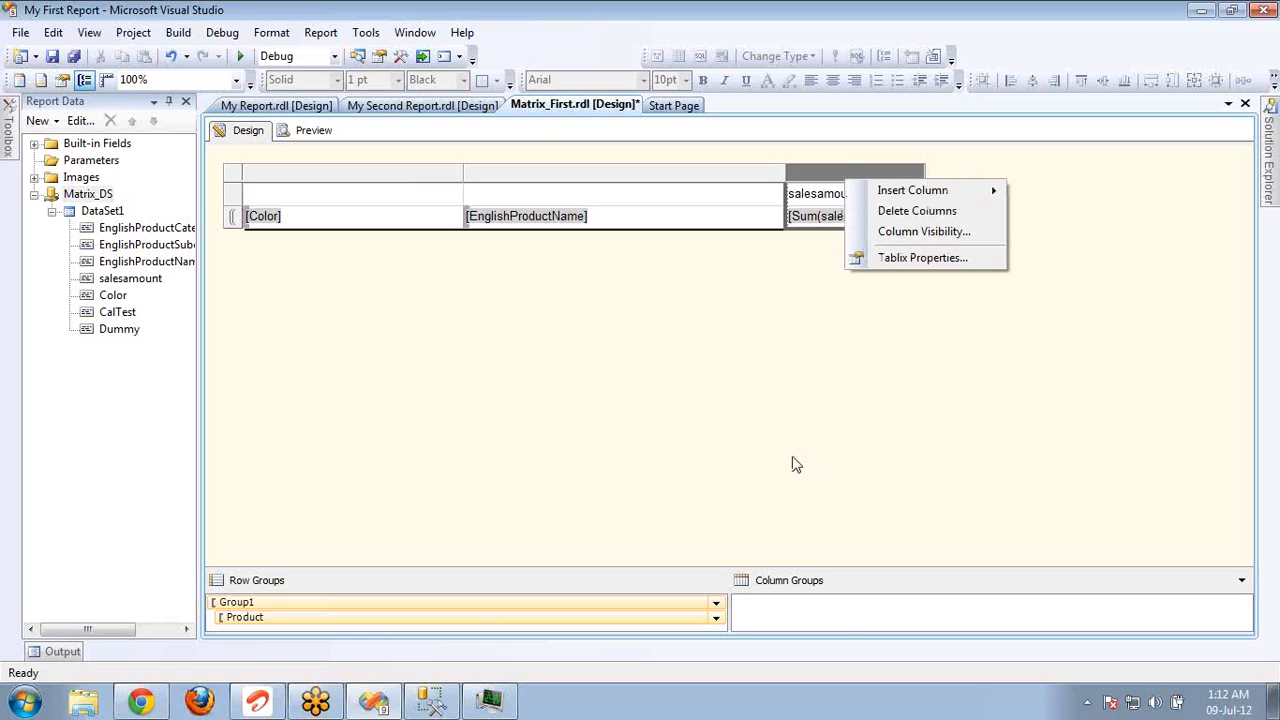
right_click(1243, 585)
click(1240, 589)
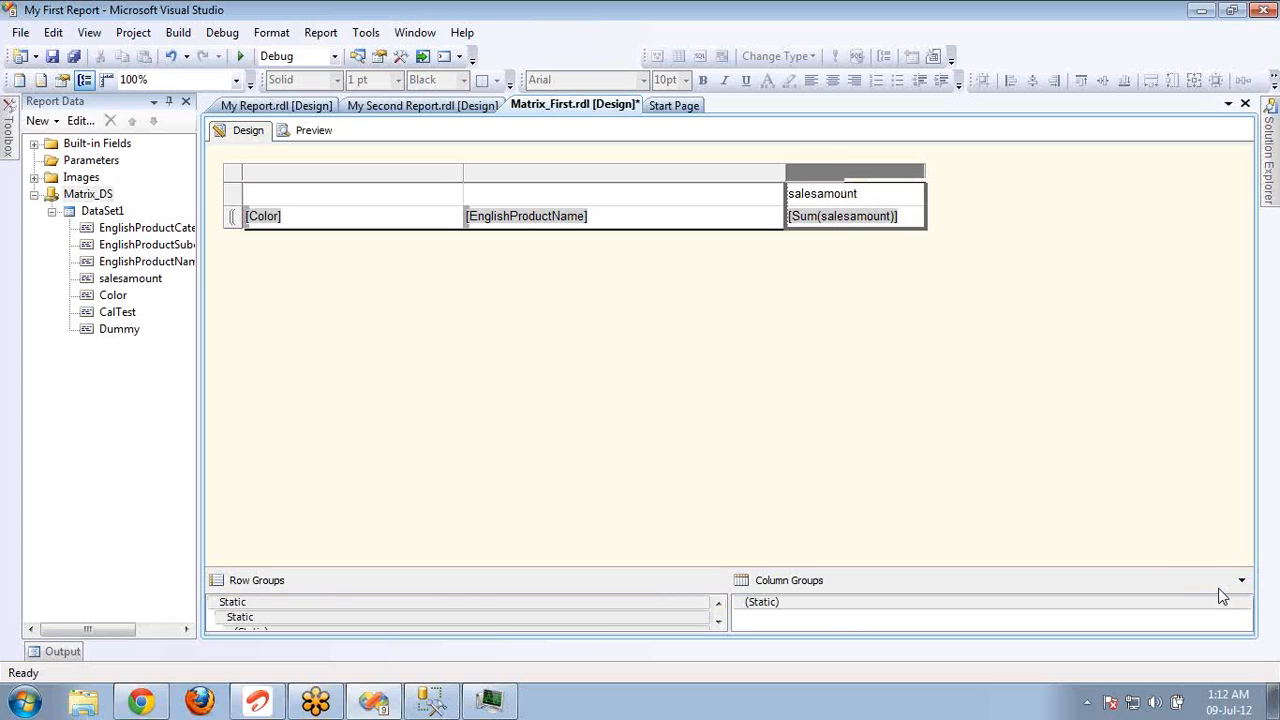
click(988, 604)
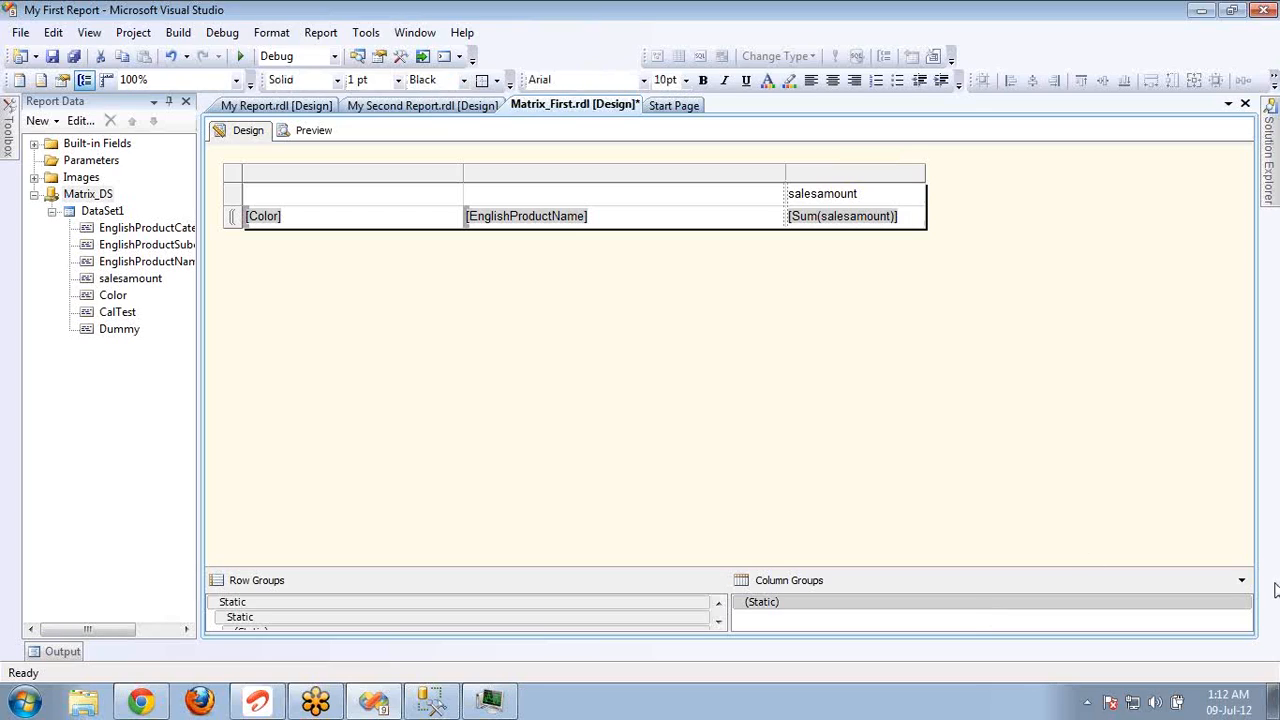
click(1243, 585)
click(1232, 591)
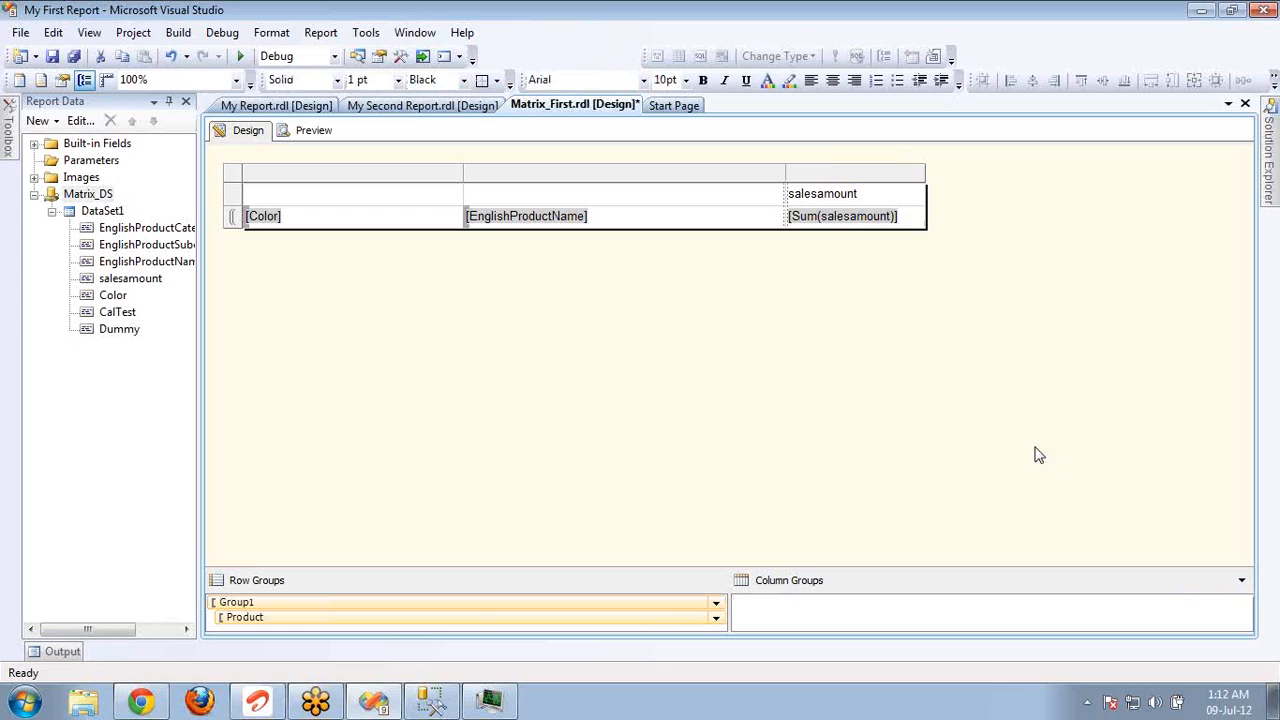
Step: Add a parent column group to the Matrix_First tablix, grouped by EnglishProductCategoryName without a group header or footer
right_click(233, 220)
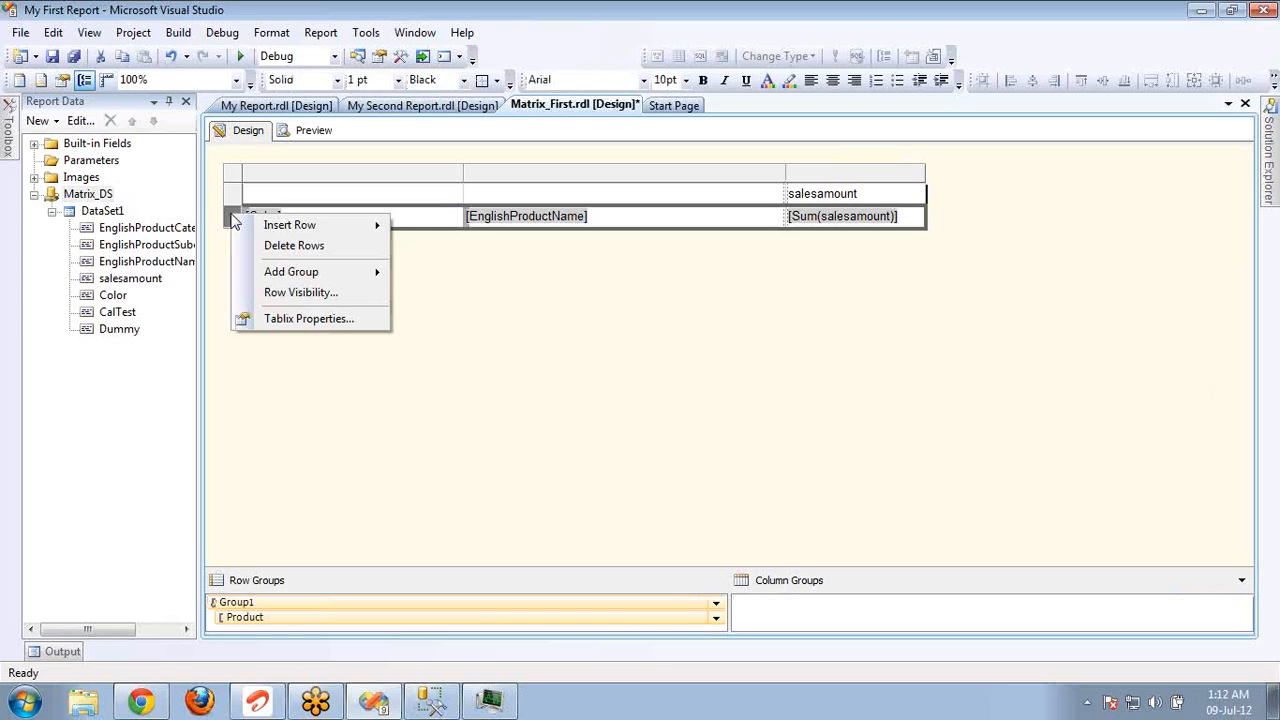
mouse_move(322, 276)
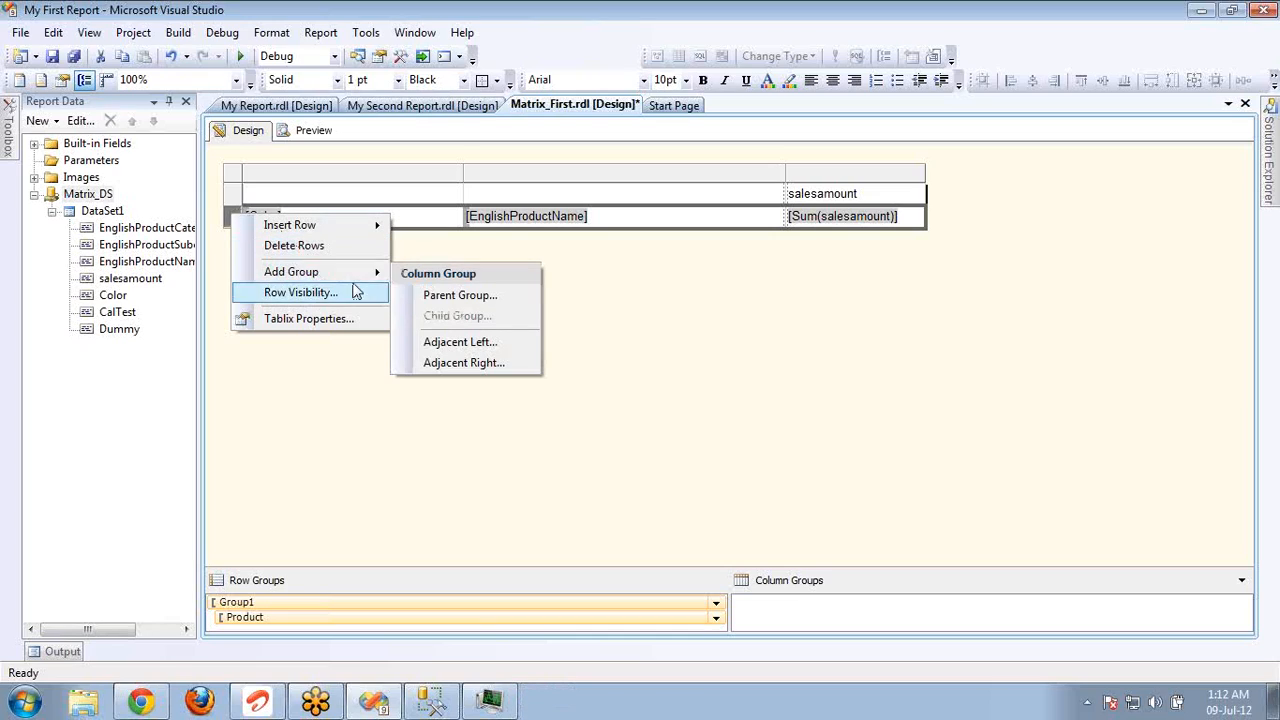
click(462, 296)
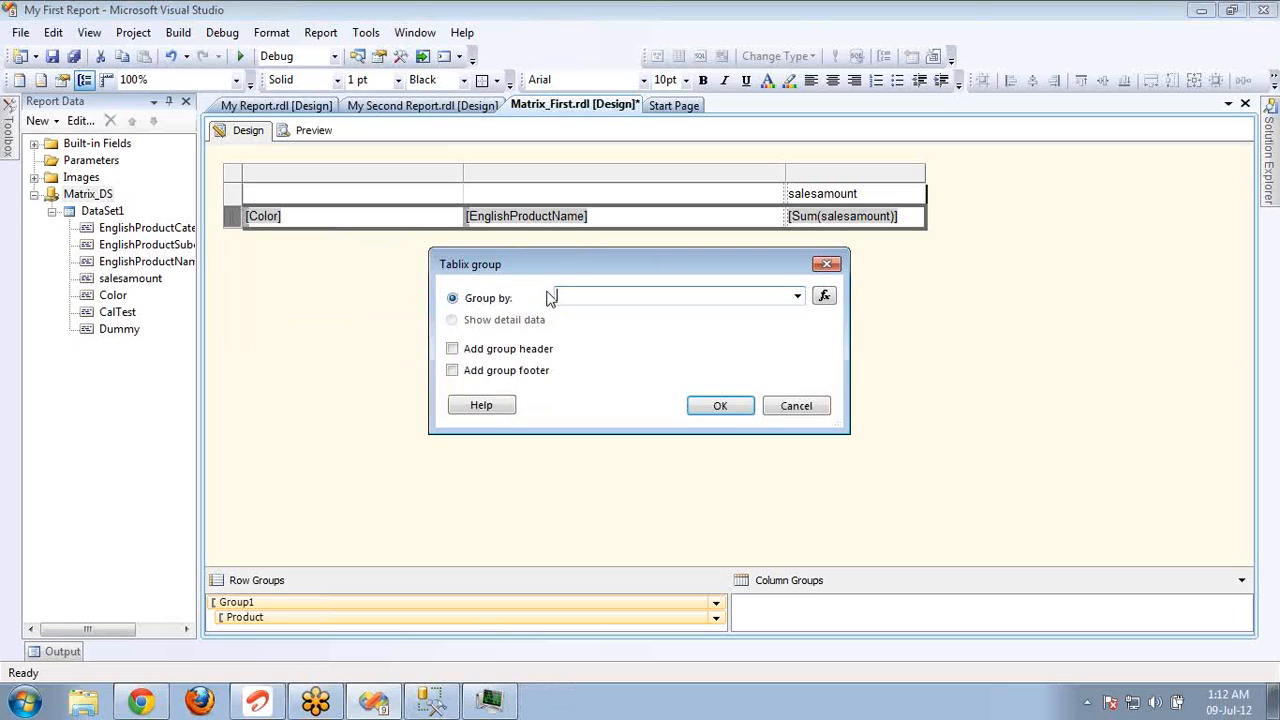
click(796, 298)
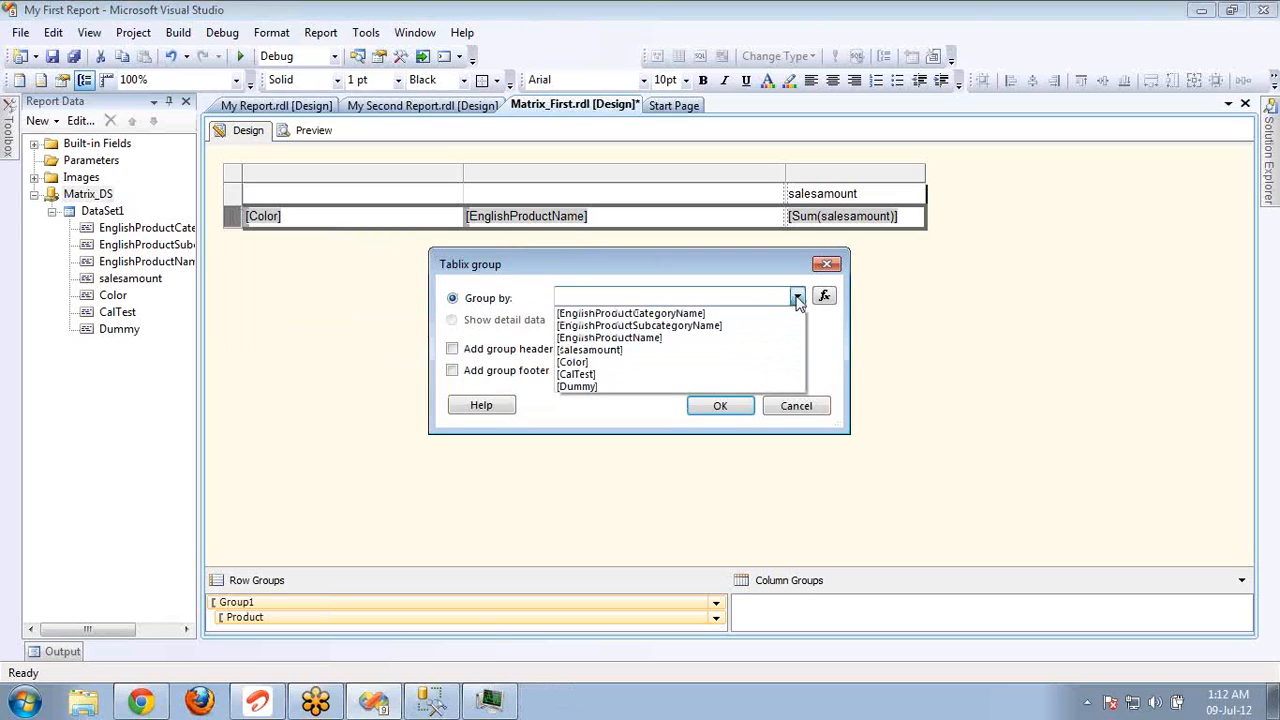
click(655, 316)
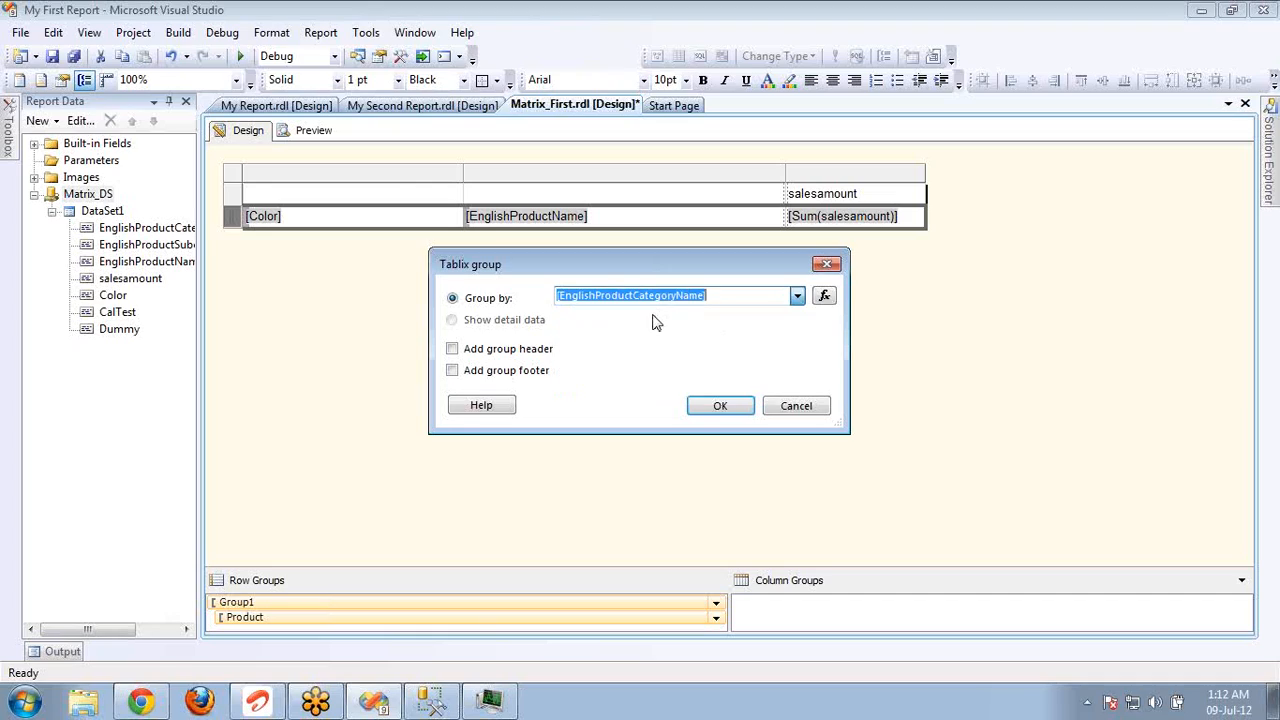
click(700, 408)
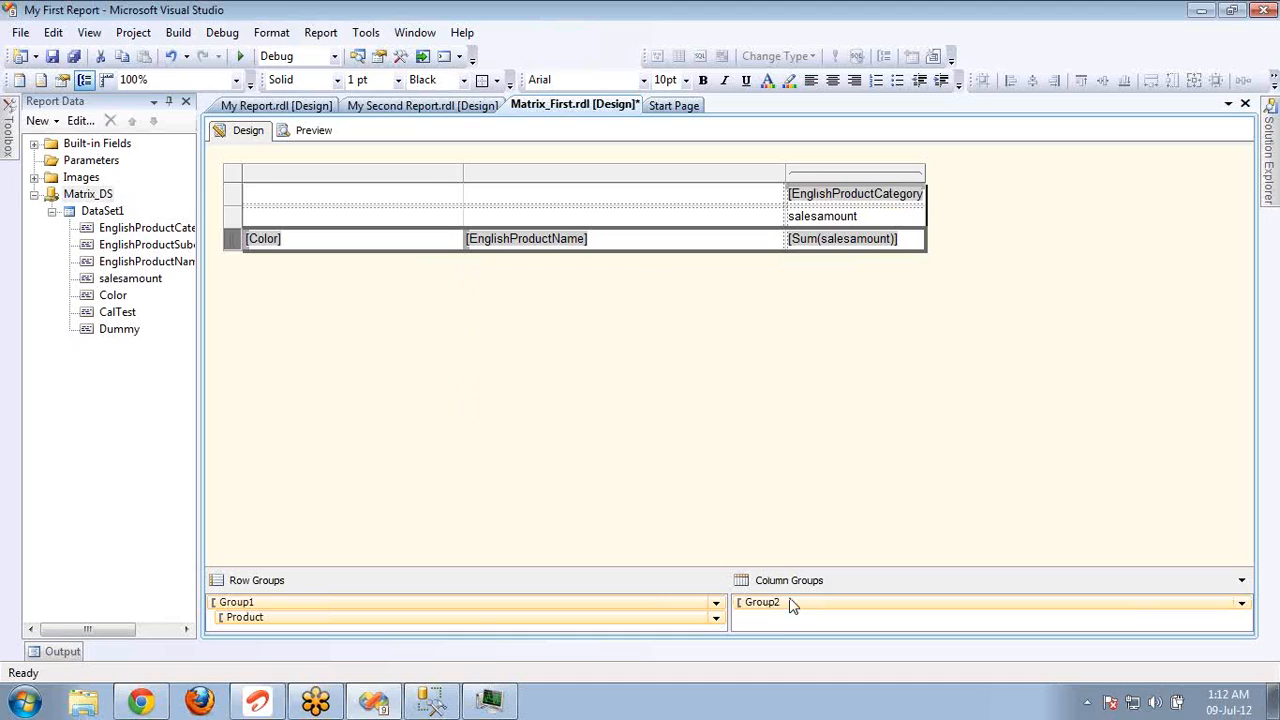
Step: Rename the column group based on EnglishProductCategoryName as Category
right_click(232, 240)
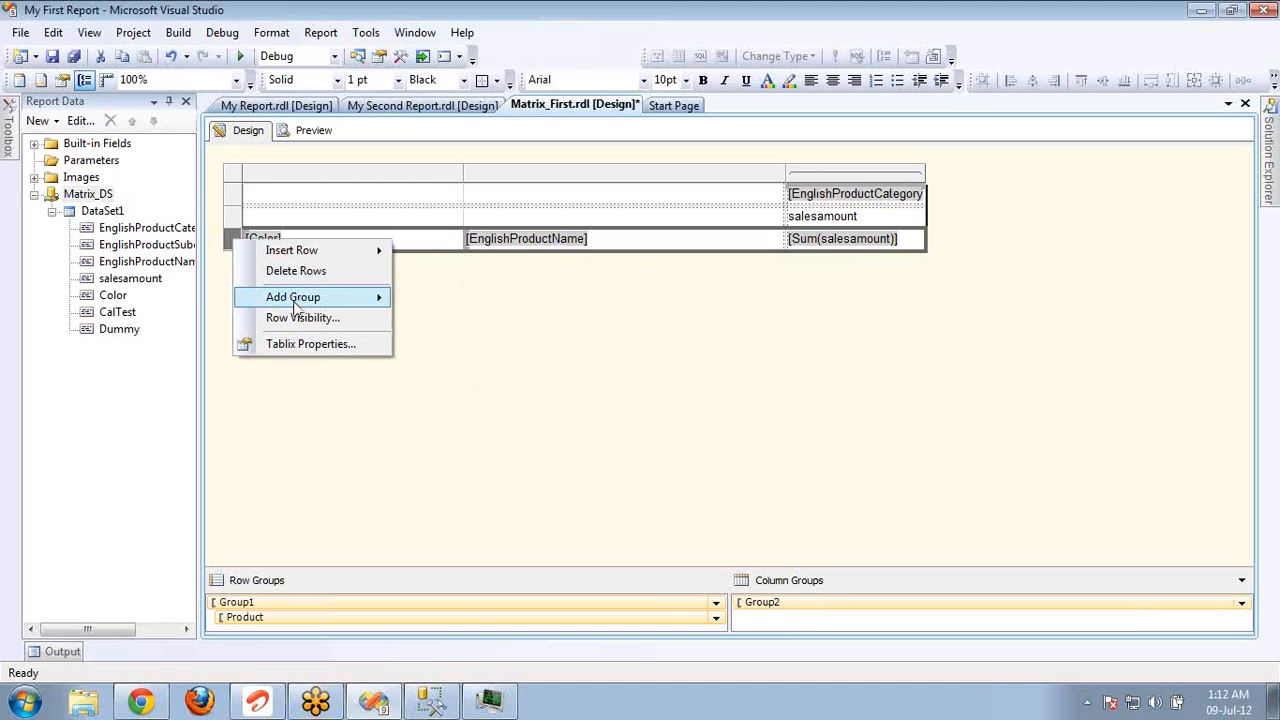
mouse_move(305, 300)
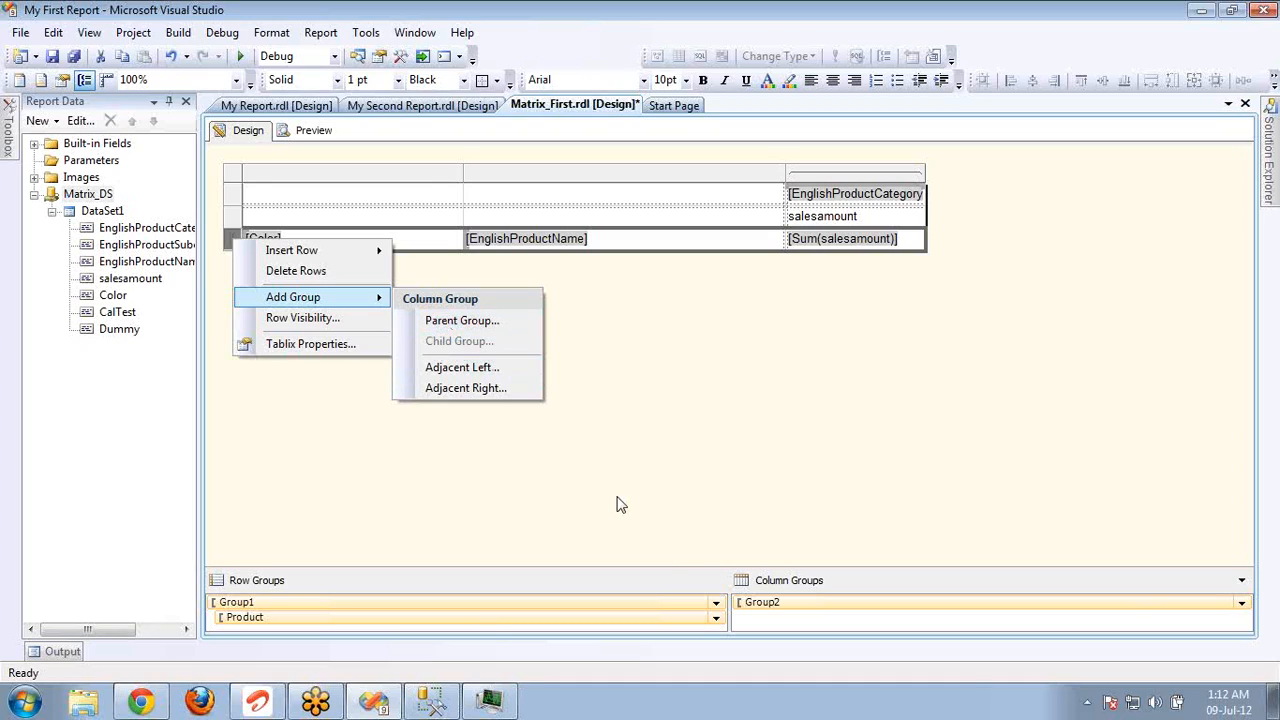
click(762, 604)
double_click(765, 605)
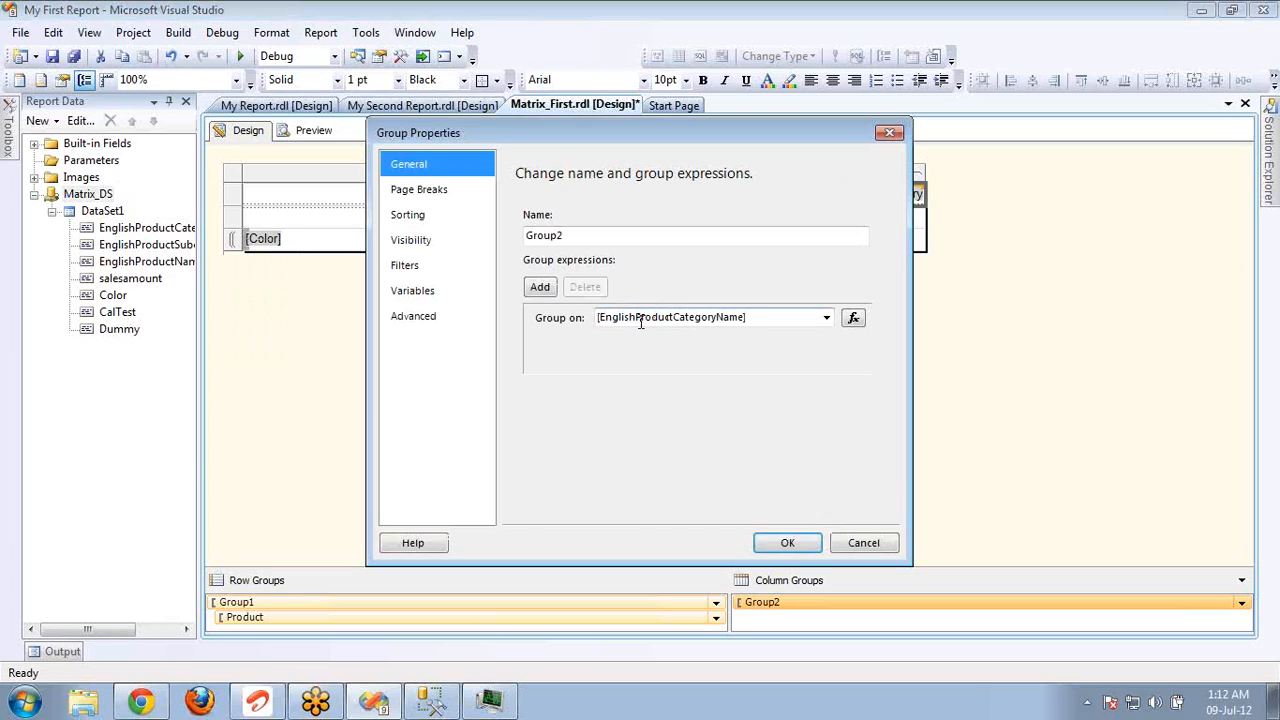
click(608, 238)
double_click(608, 238)
text(Category)
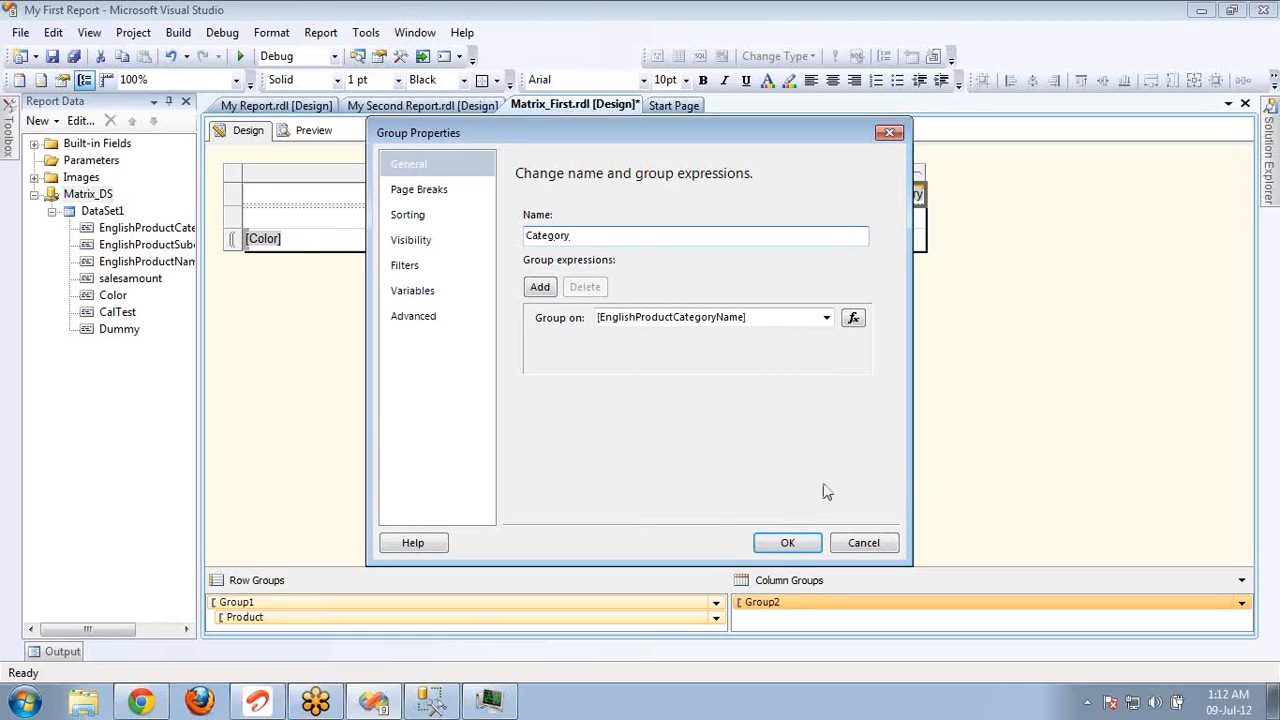
click(802, 541)
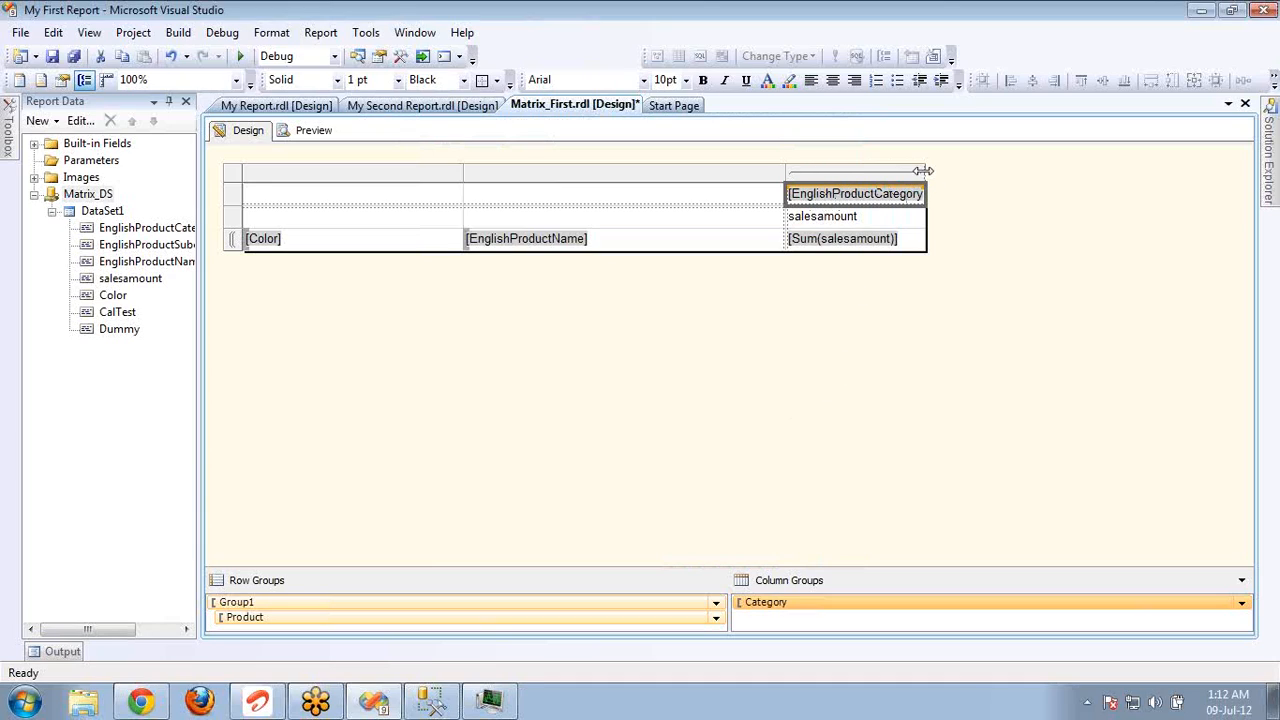
Step: Widen the product category column and clear its salesamount header text
drag(923, 172, 1008, 172)
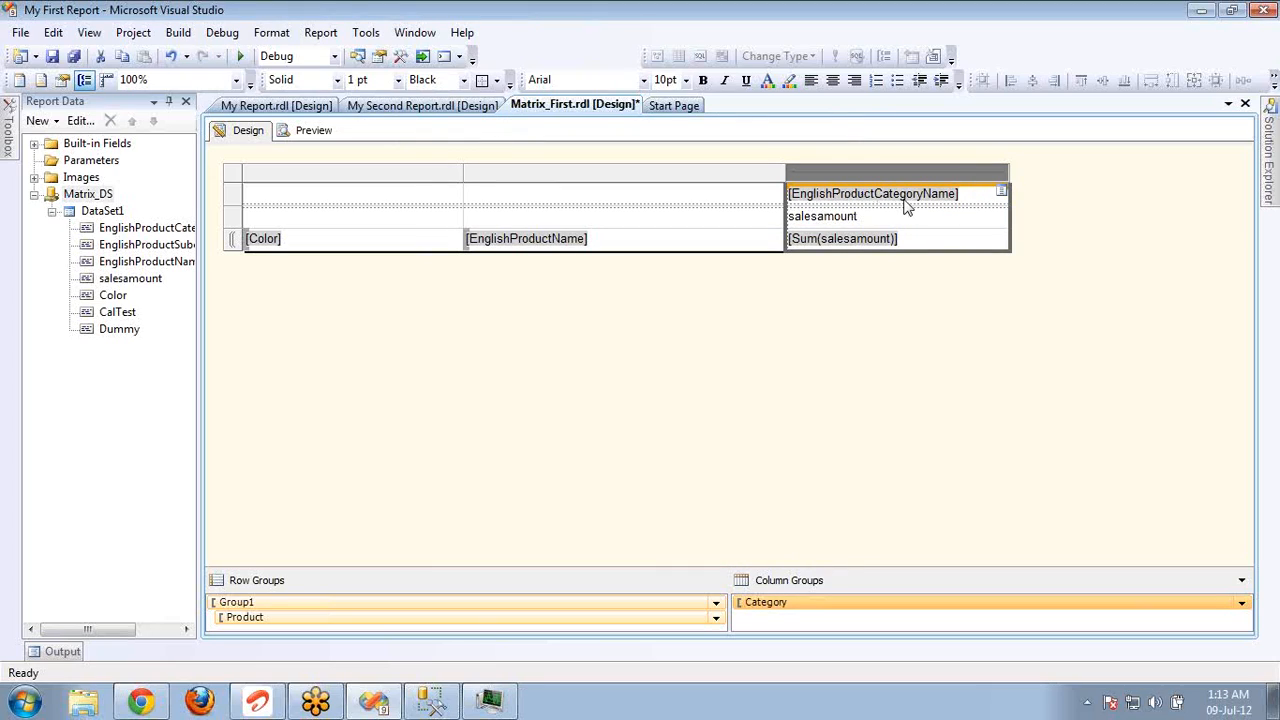
click(874, 220)
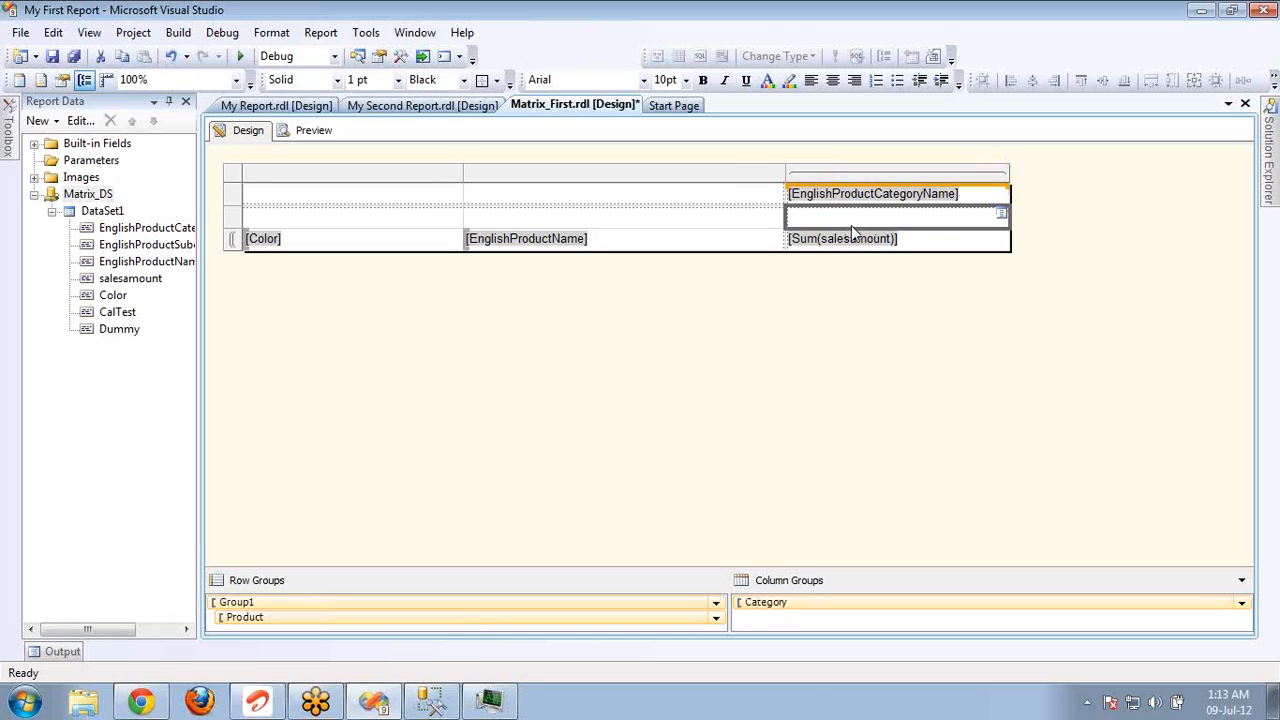
Step: Delete the empty row below the category header in the tablix and shrink the report body to fit the remaining rows
right_click(233, 216)
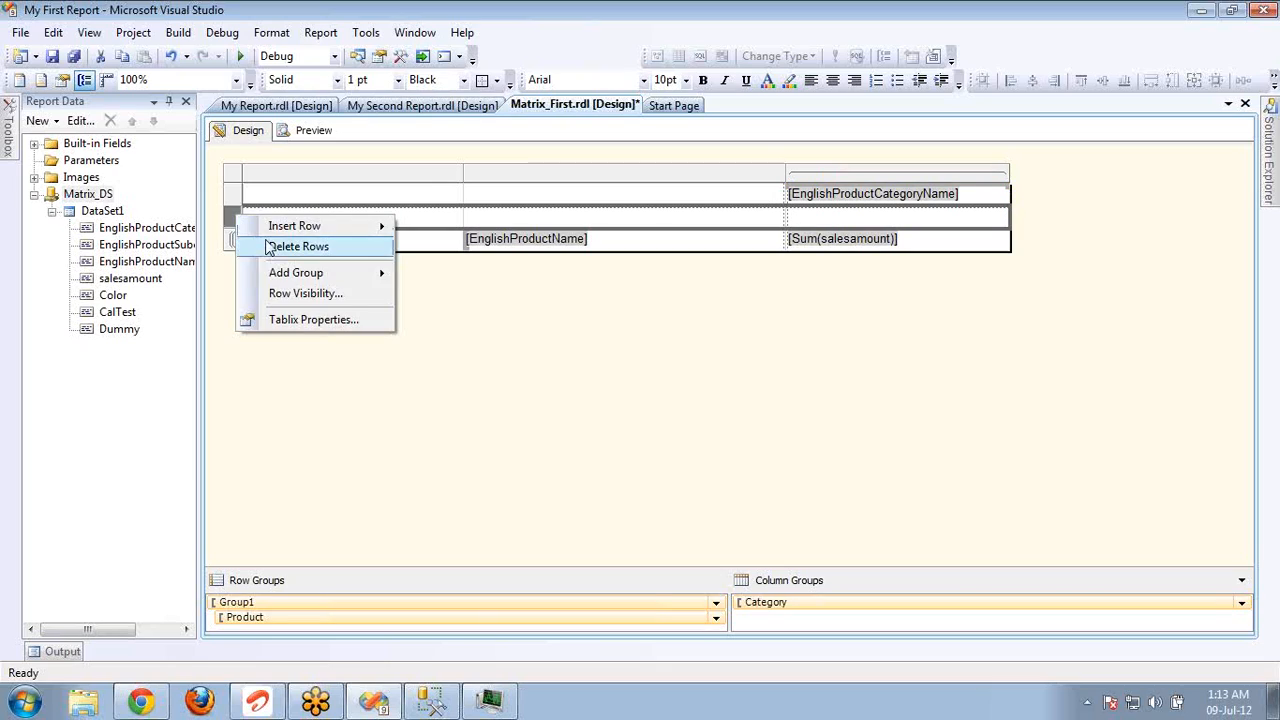
click(300, 247)
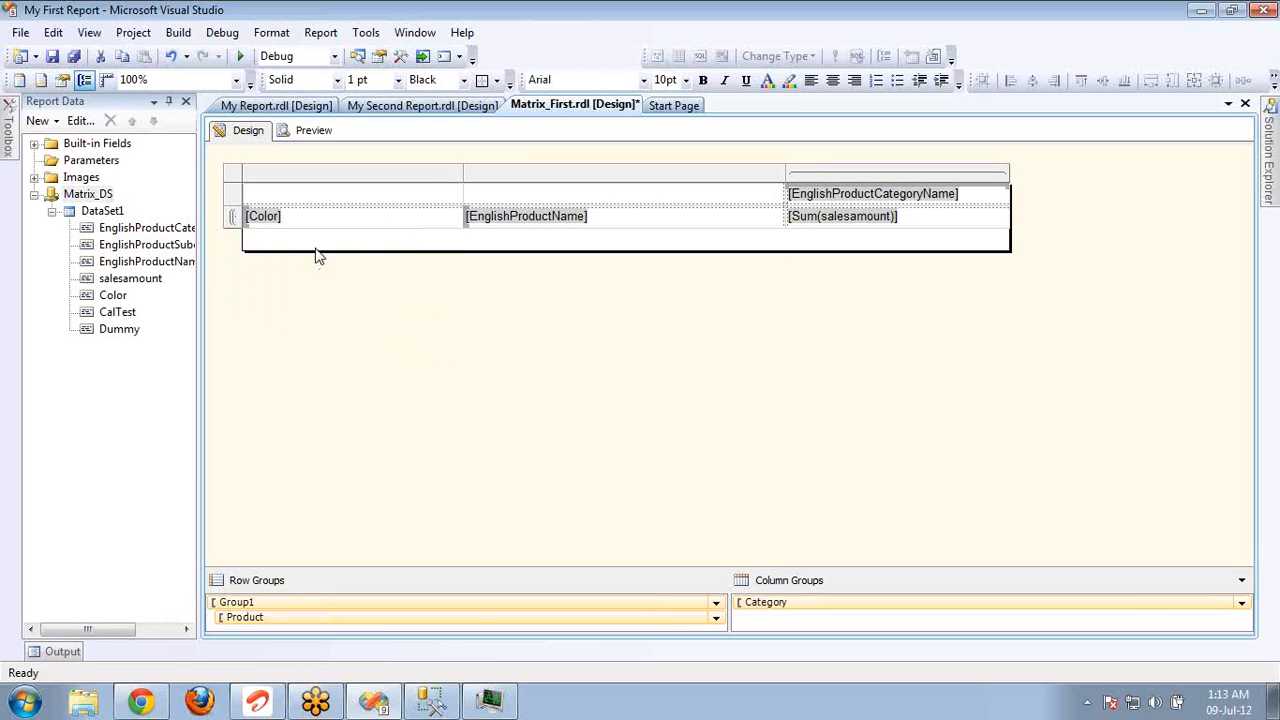
click(600, 242)
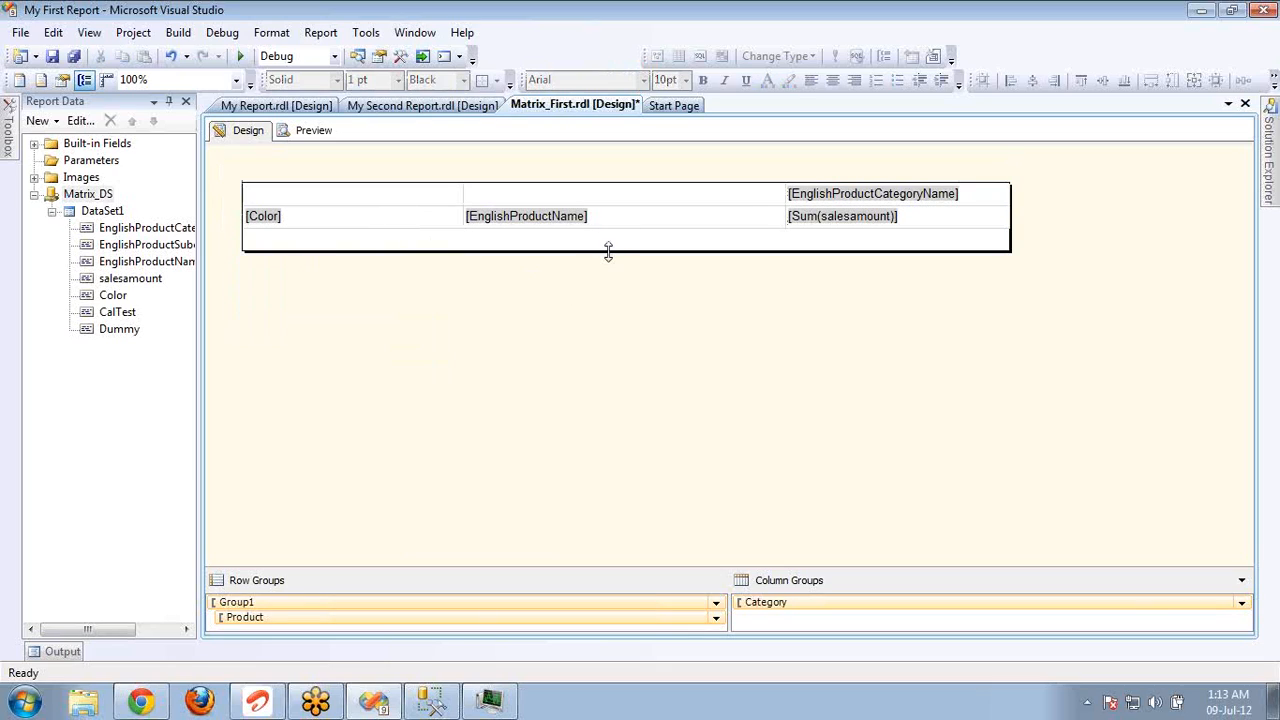
drag(608, 252, 616, 236)
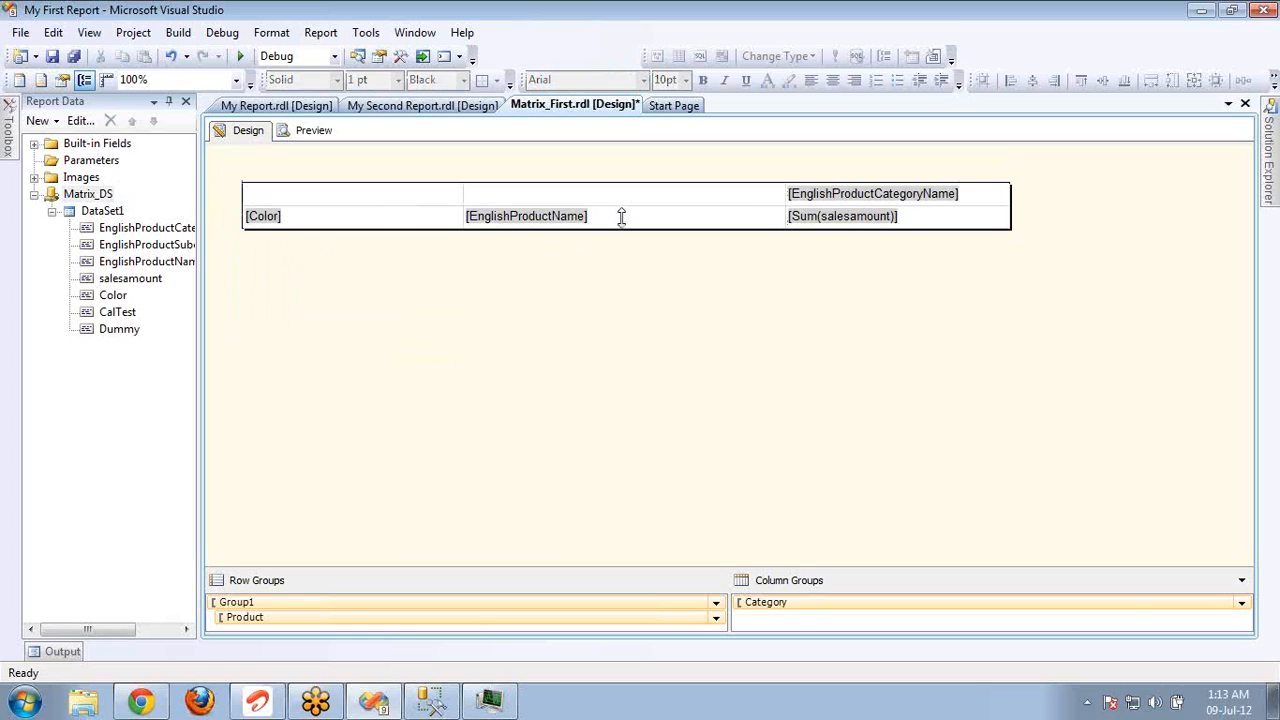
Step: Preview the Matrix_First report and examine sales by color, product and category across its pages
click(312, 130)
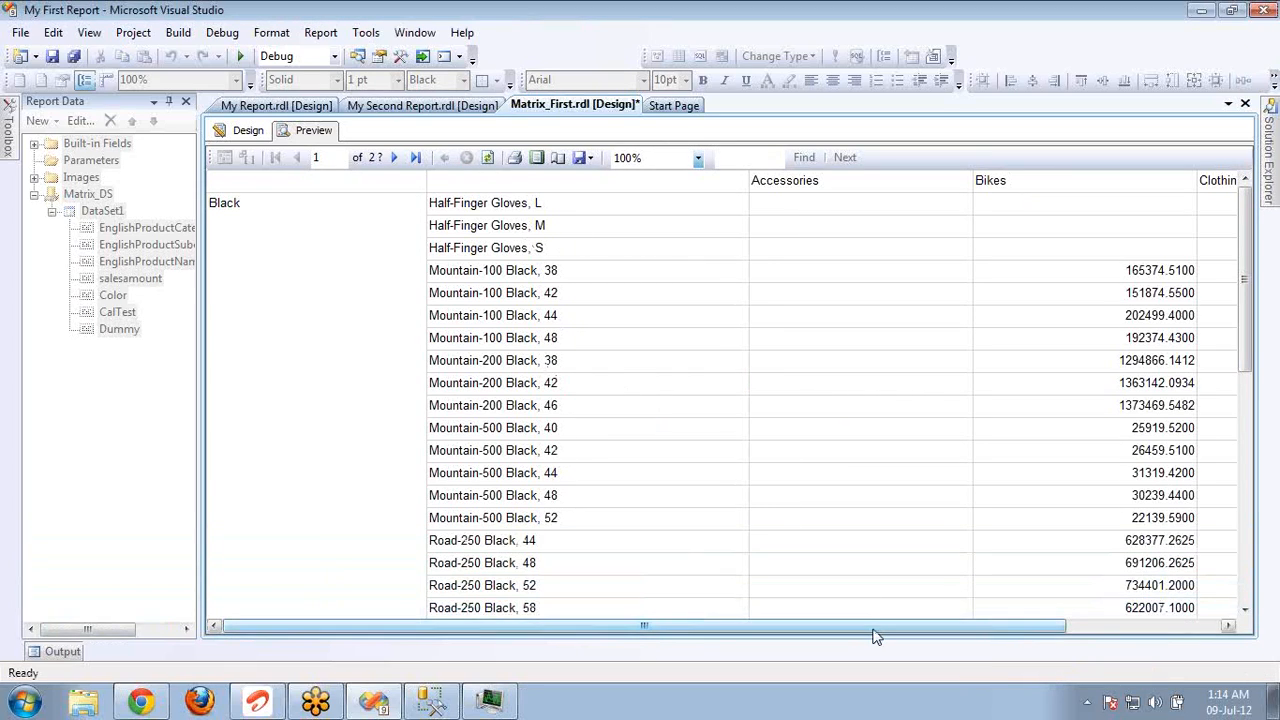
drag(873, 637, 1049, 603)
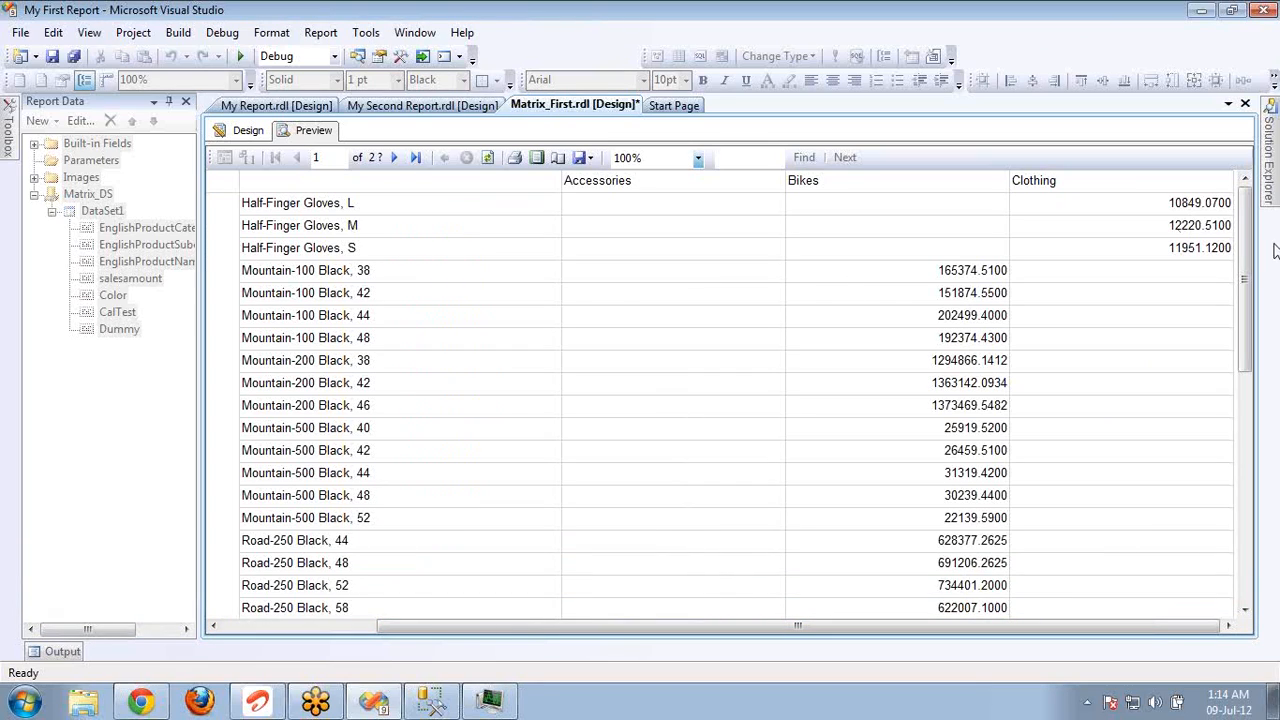
drag(1255, 290, 1263, 476)
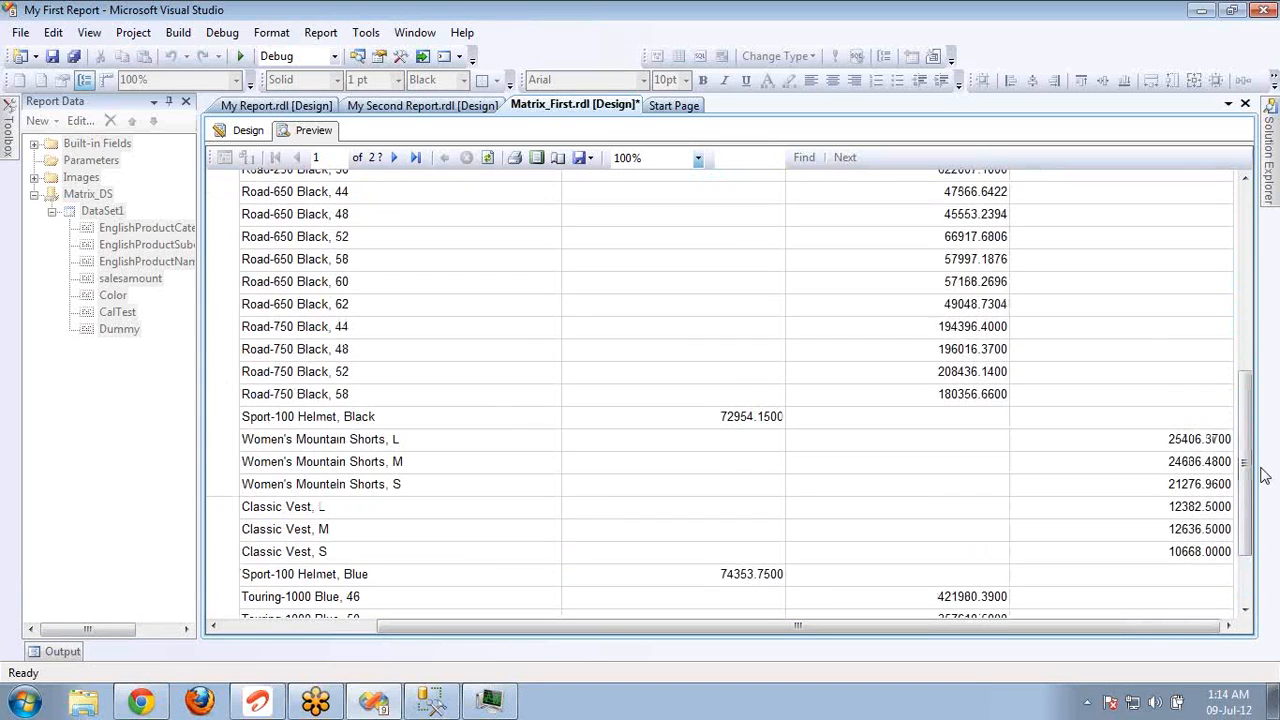
click(397, 160)
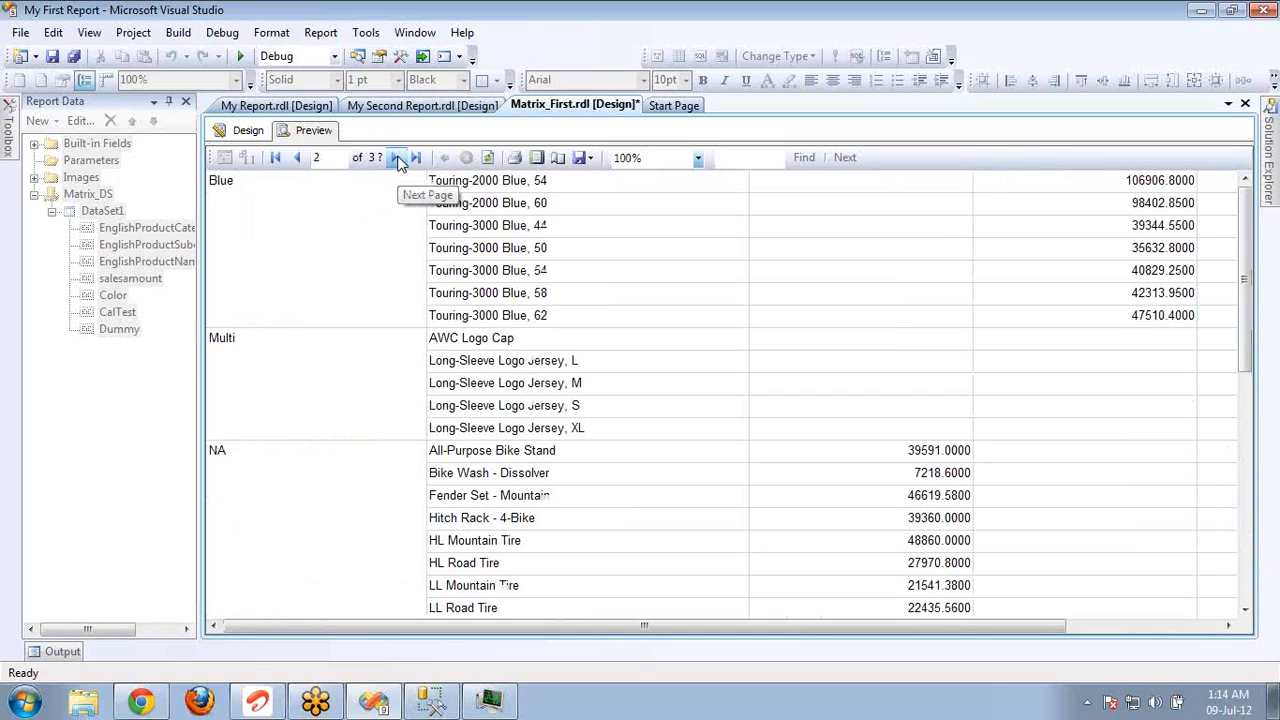
click(397, 160)
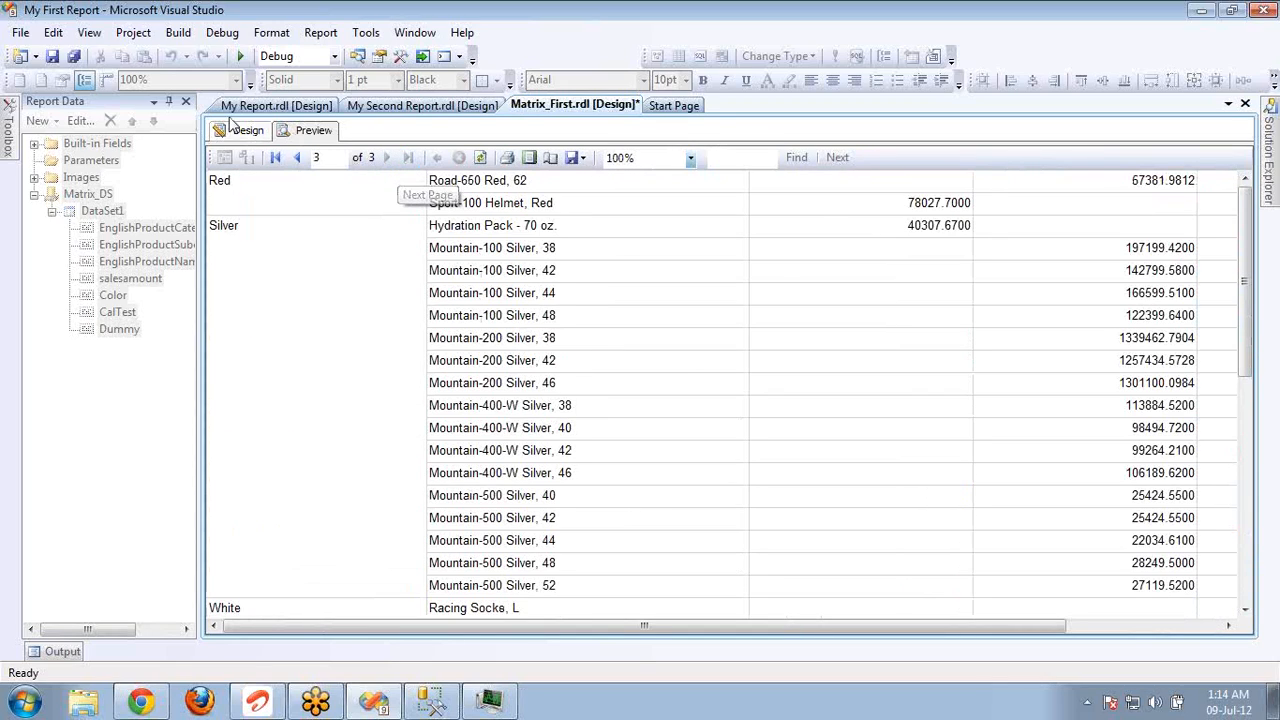
Step: Return to the report design, extend the report body downward, and insert a new matrix below the existing tablix
click(248, 131)
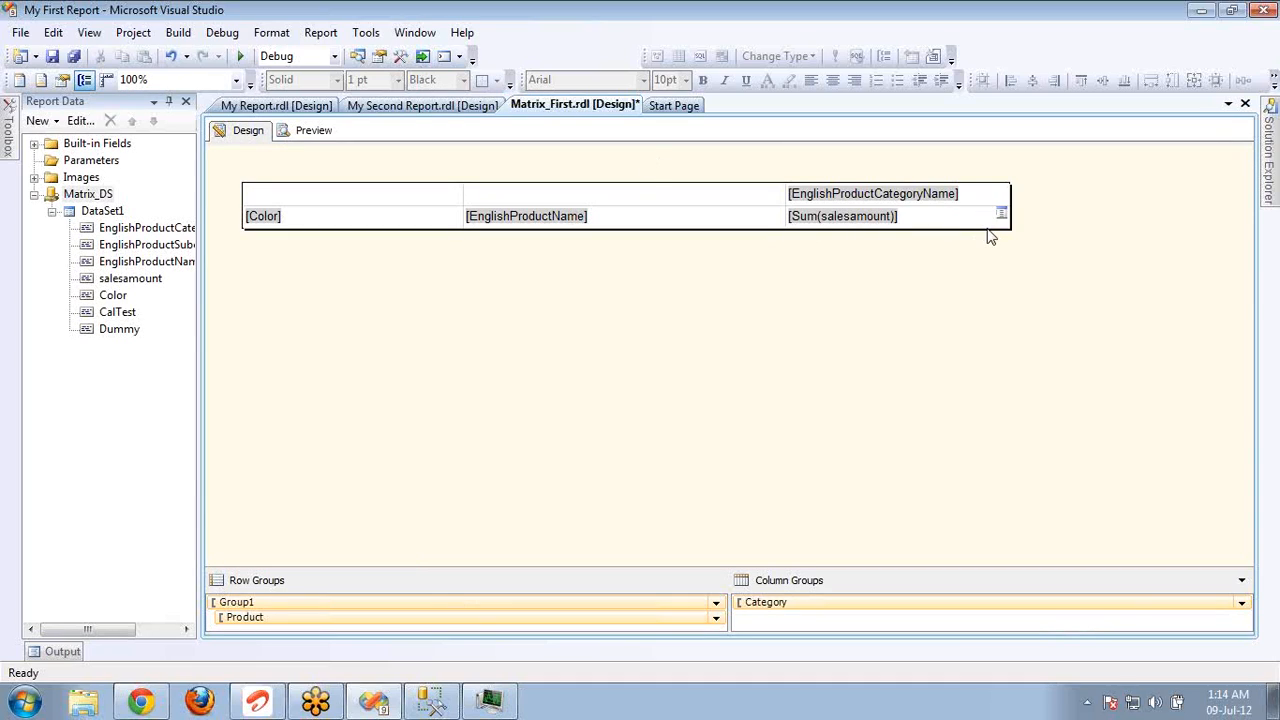
drag(986, 230, 1002, 382)
click(15, 138)
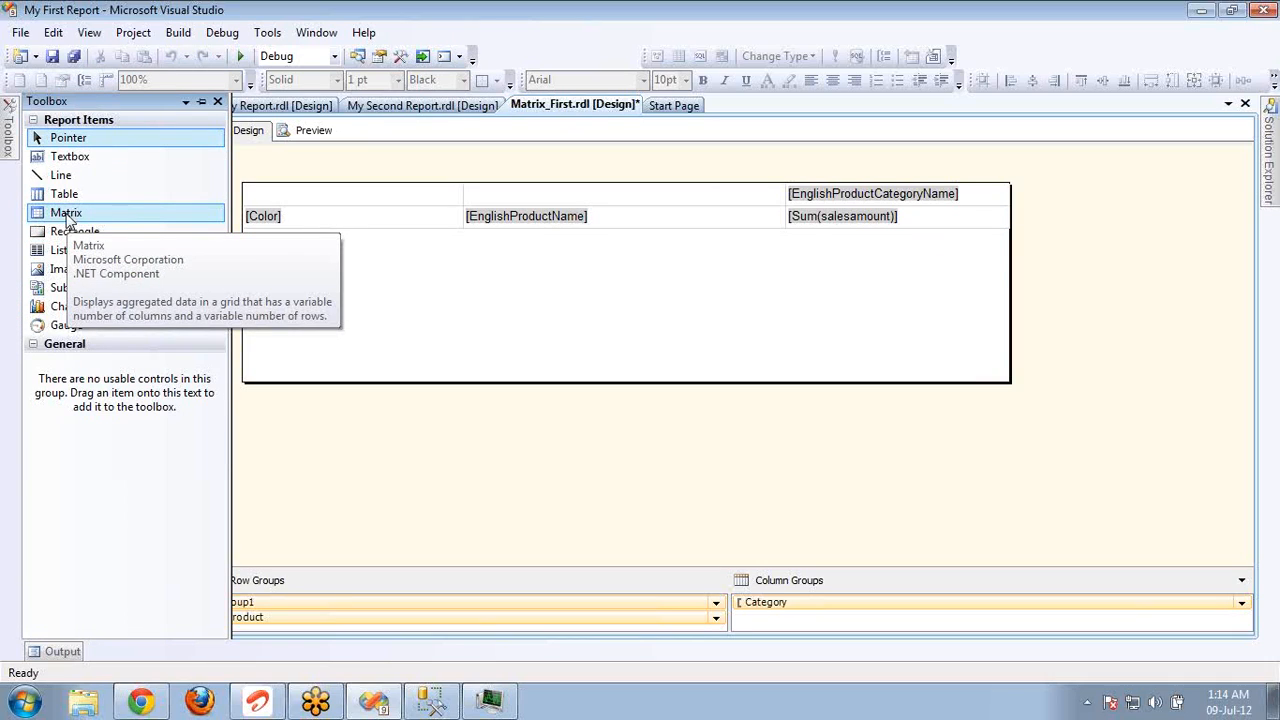
drag(70, 222, 425, 298)
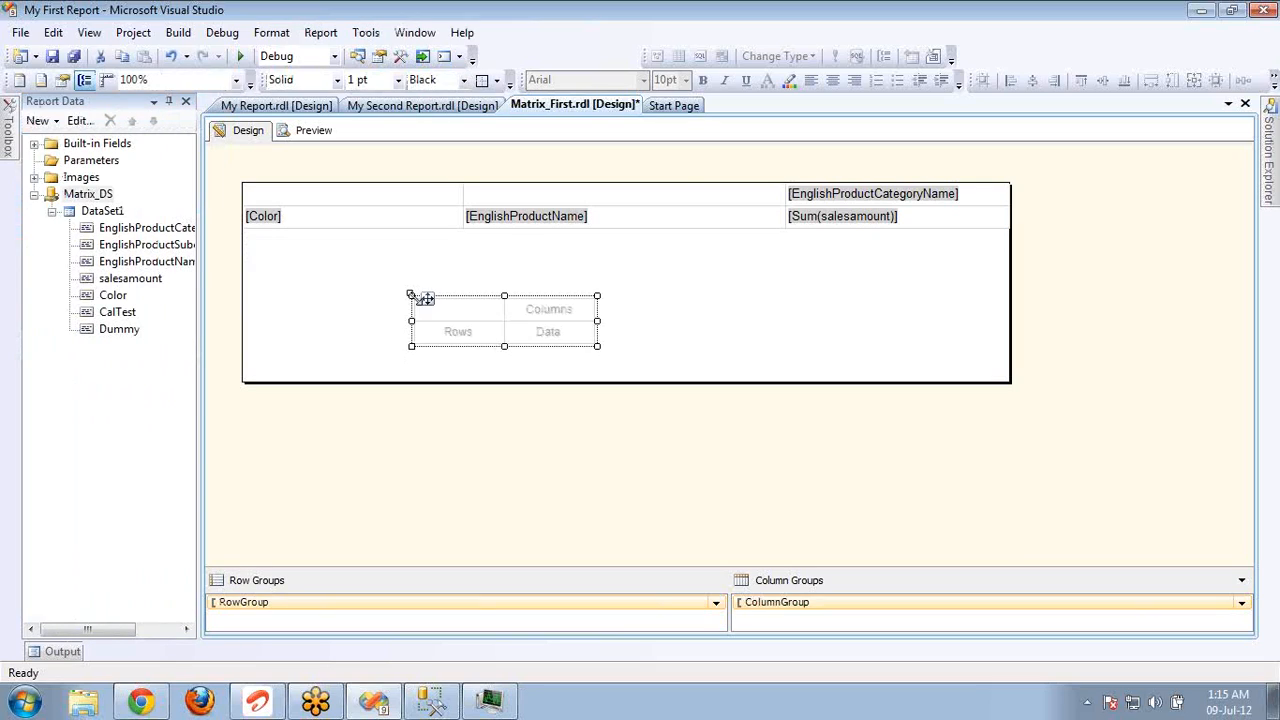
mouse_move(461, 334)
mouse_move(545, 340)
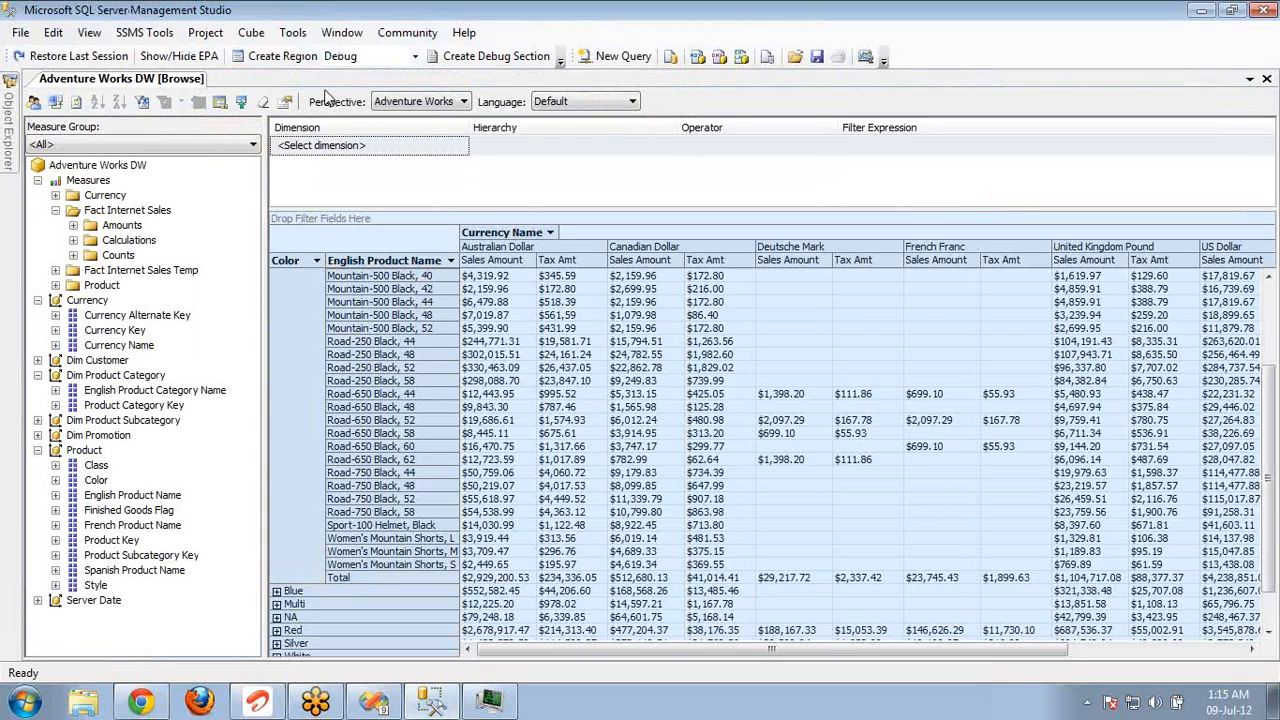
Step: Clear the cube browser results in SQL Server Management Studio and compare its empty drop areas with the new matrix in Visual Studio
click(263, 101)
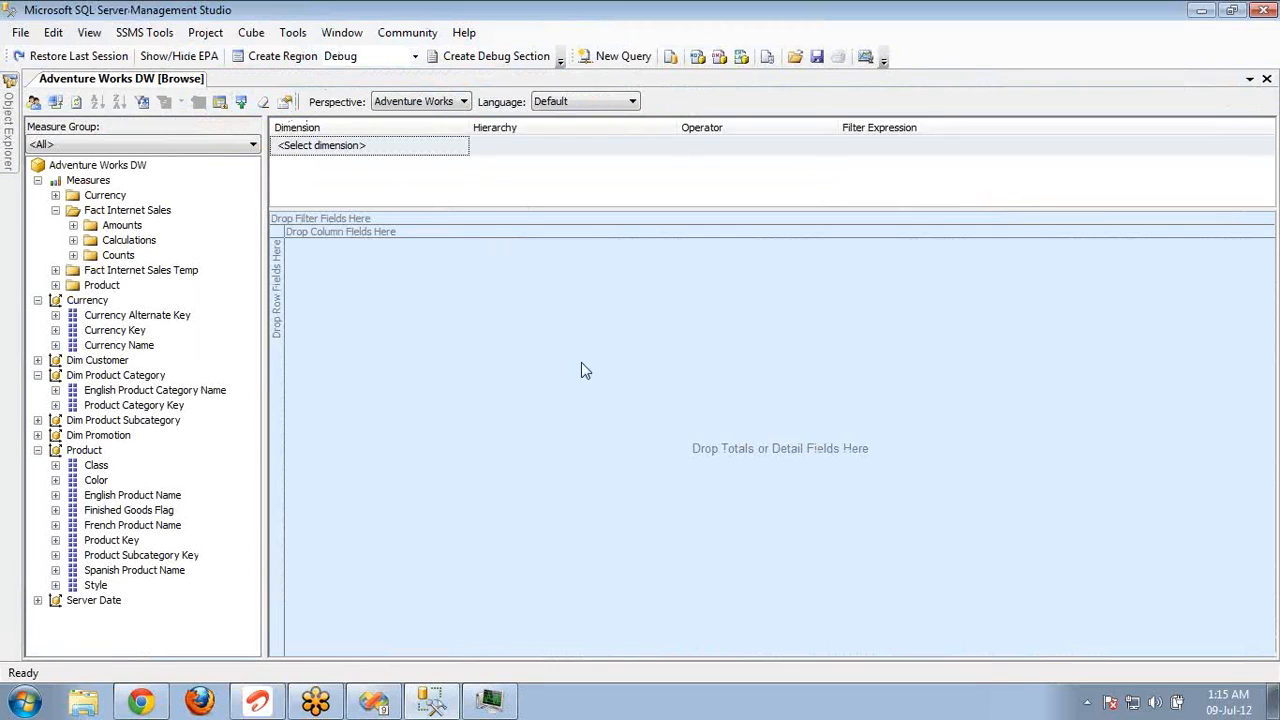
click(379, 307)
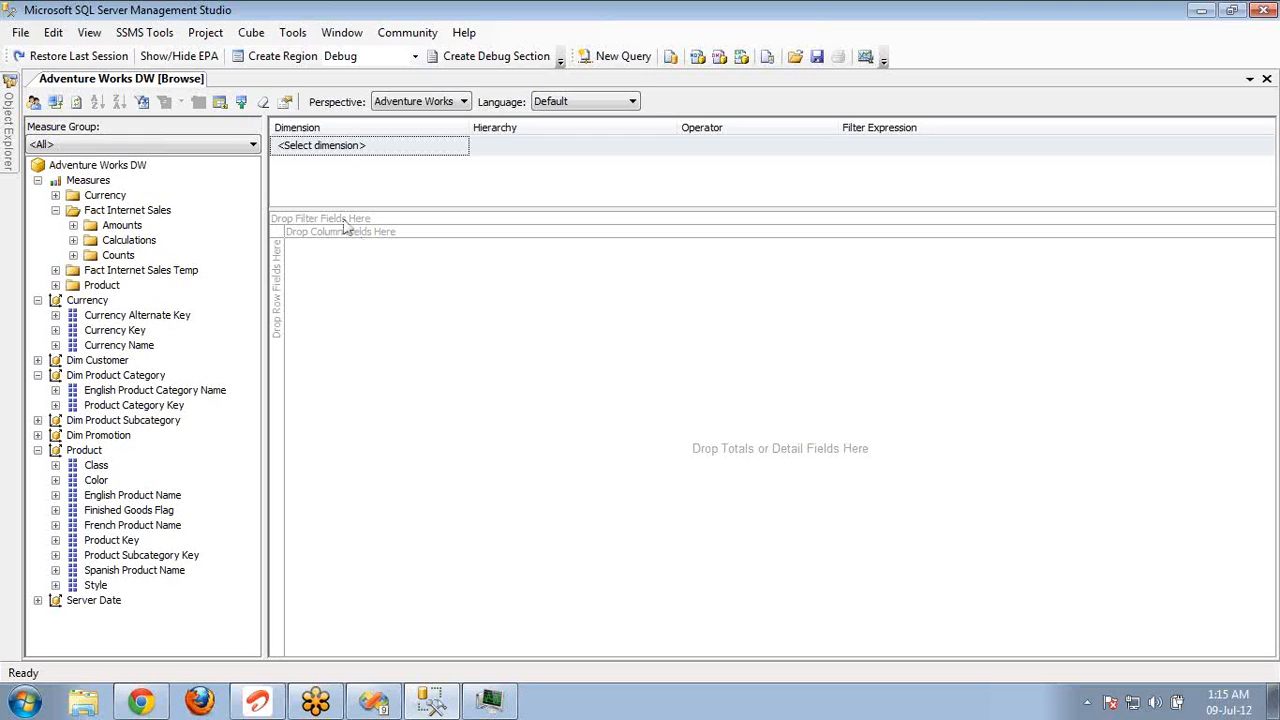
key(alt+Tab)
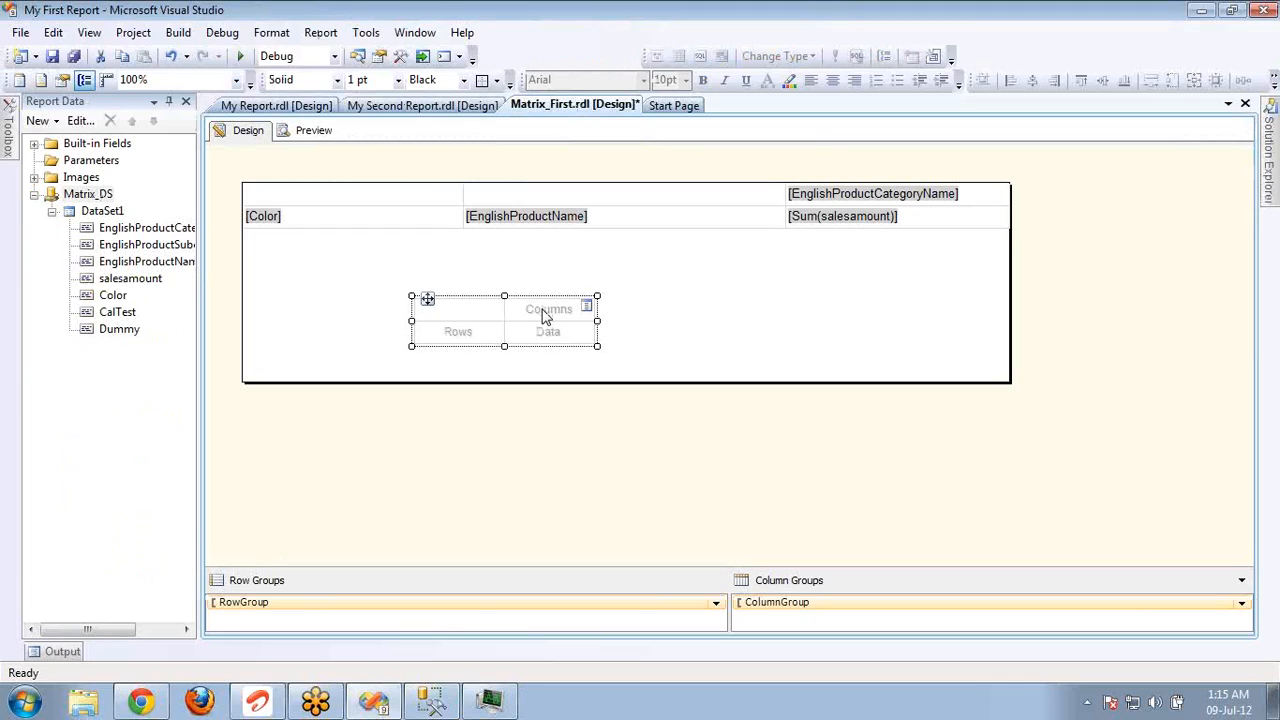
key(alt+Tab)
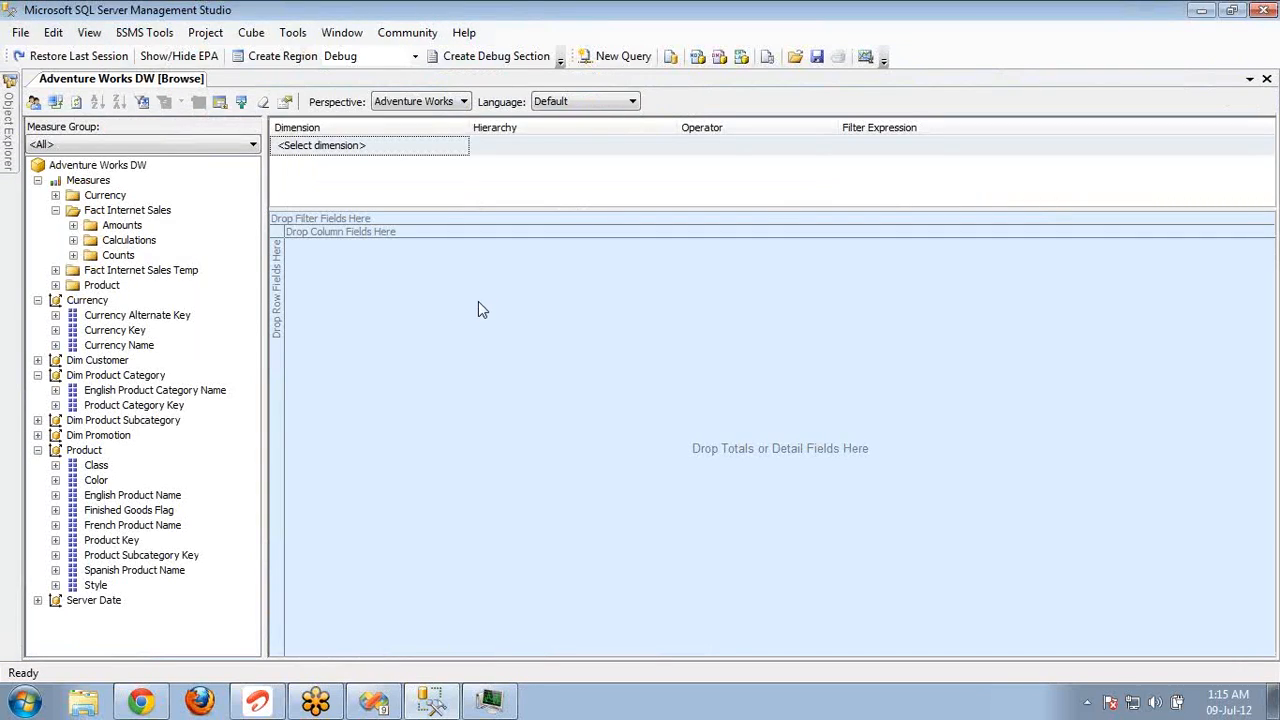
key(alt+Tab)
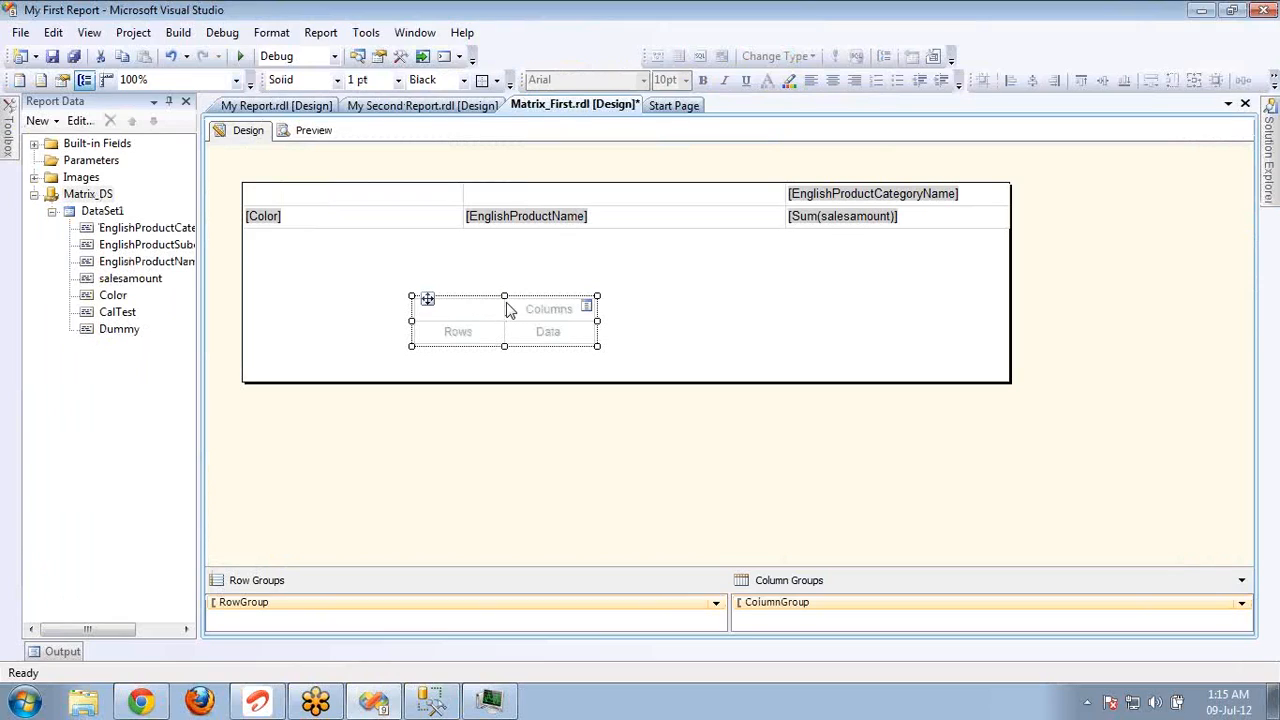
Step: Widen the new matrix's row header column and assign the Color field to its Rows cell
click(517, 307)
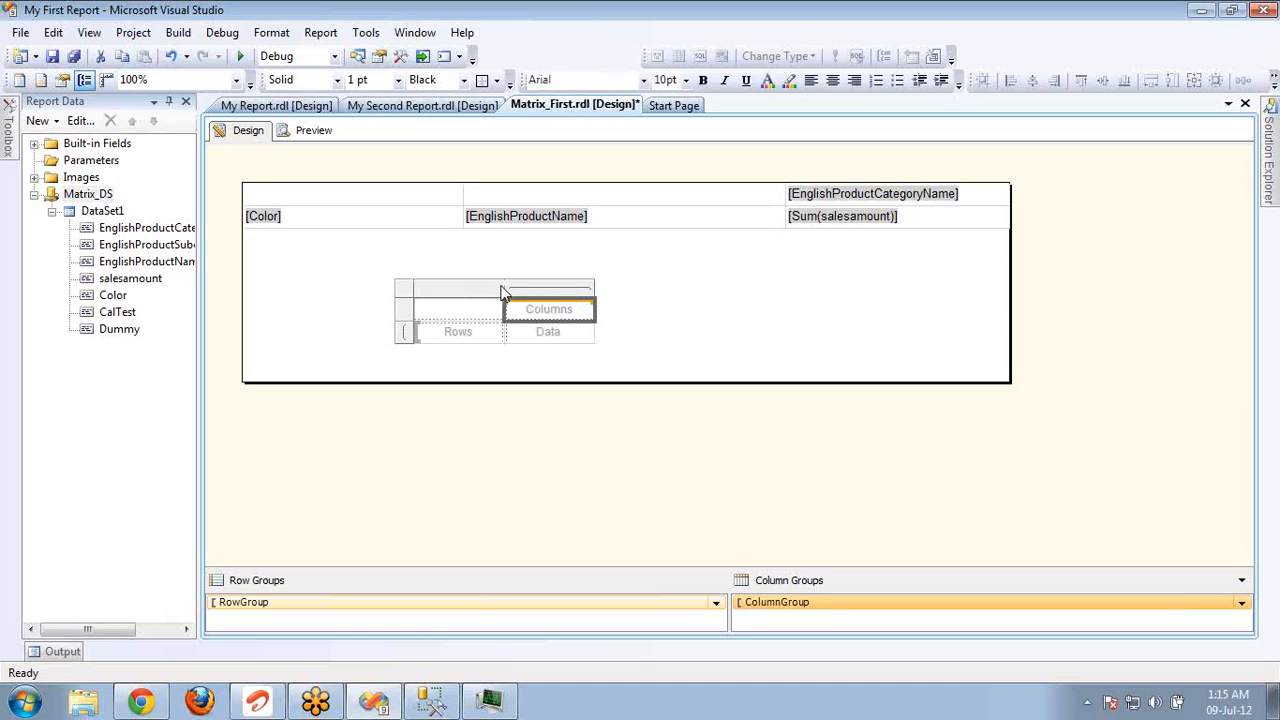
drag(505, 288, 572, 288)
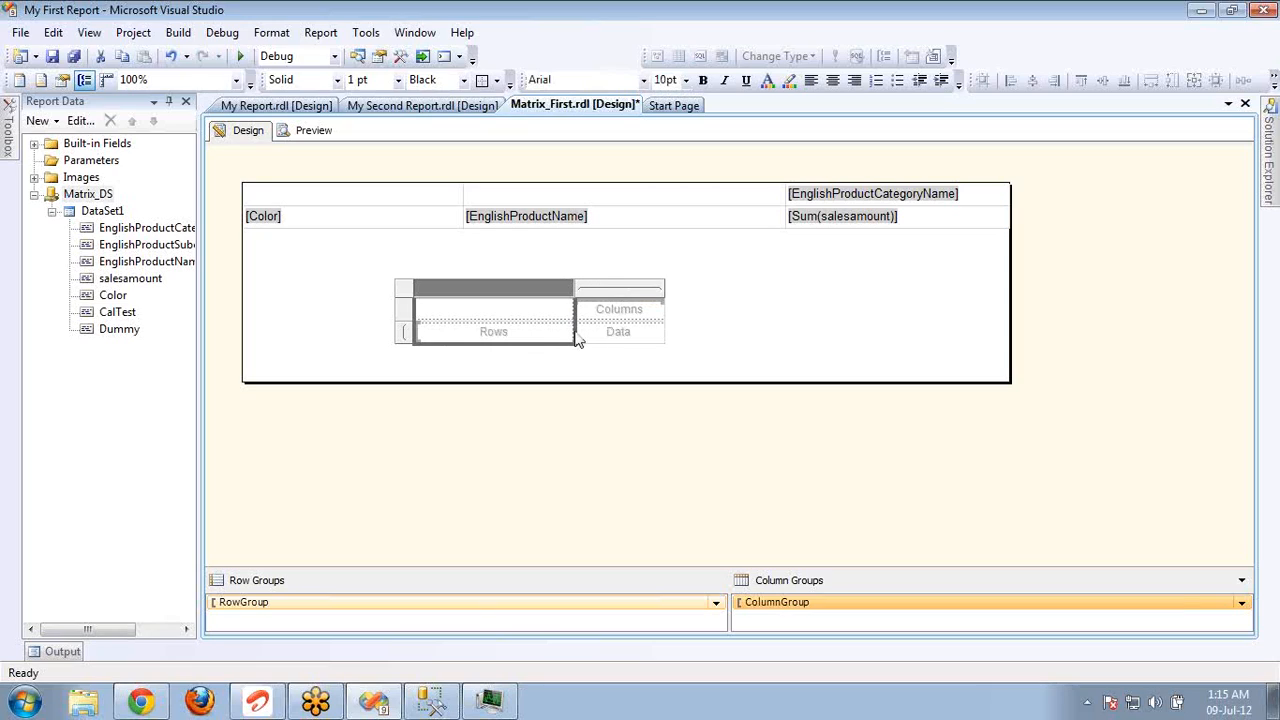
click(567, 332)
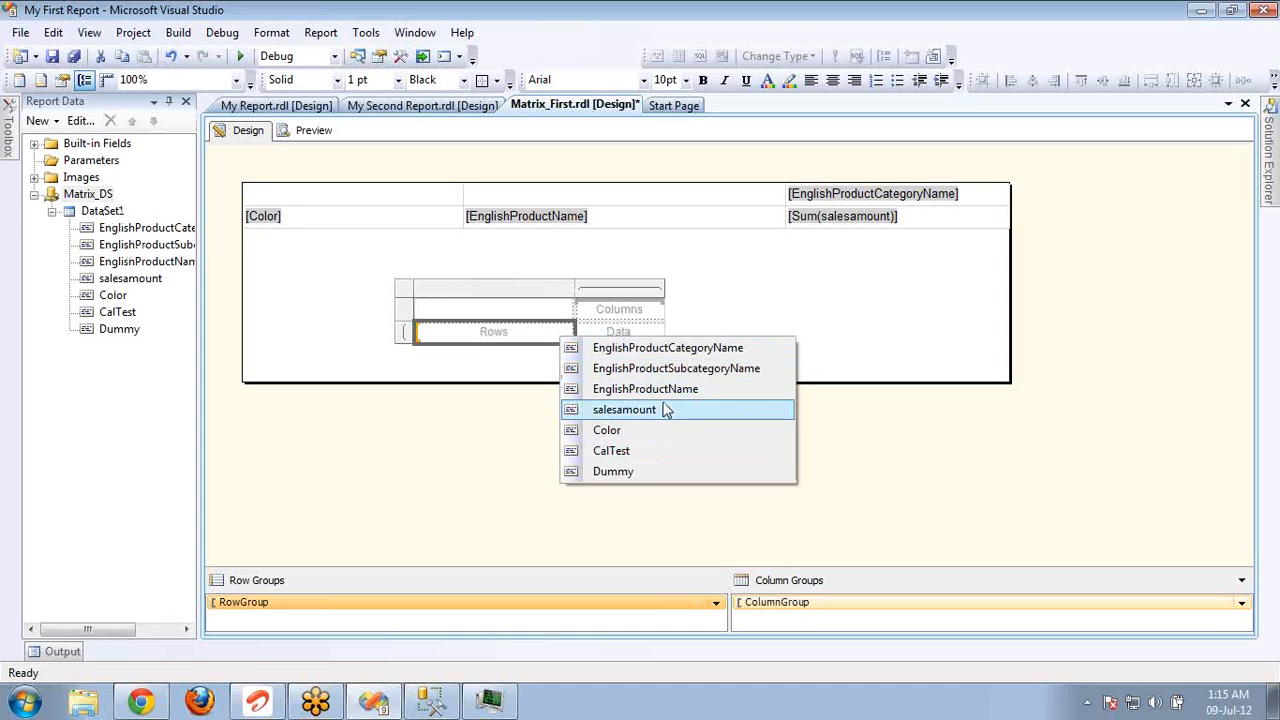
click(622, 432)
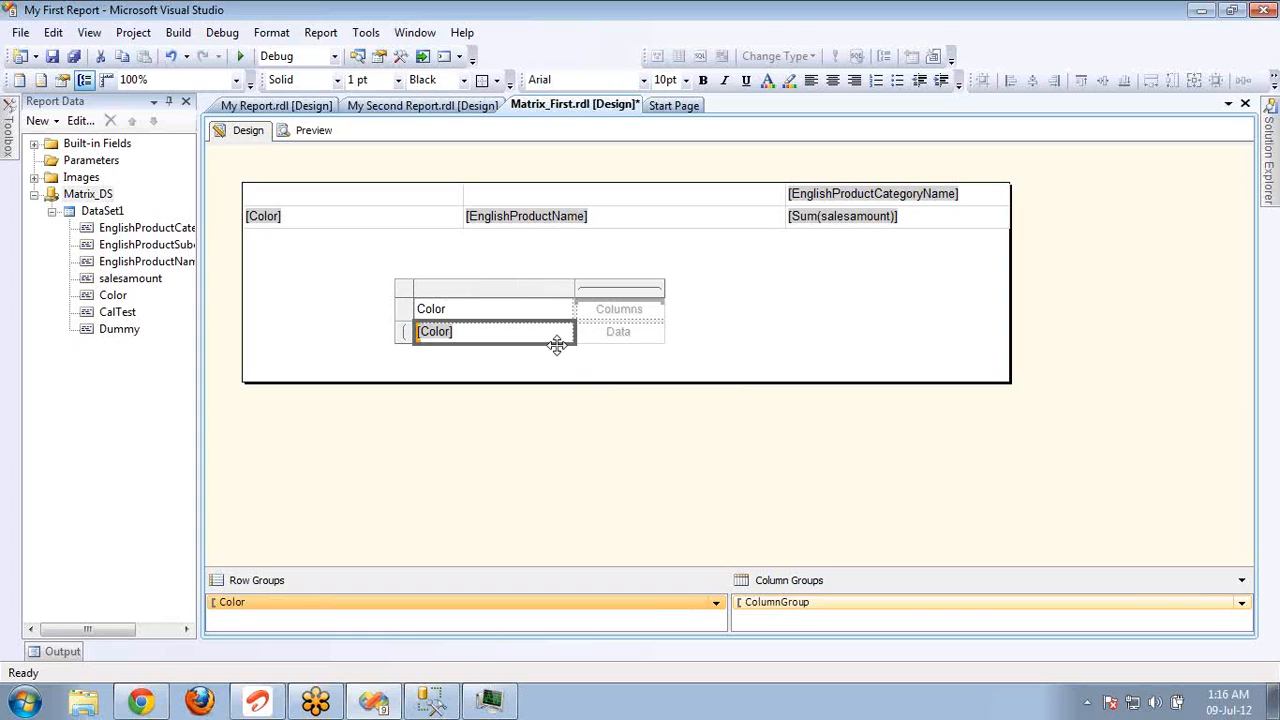
Step: Add a child row group by EnglishProductName under the Color group and widen its column to fit the field name
right_click(517, 606)
mouse_move(569, 628)
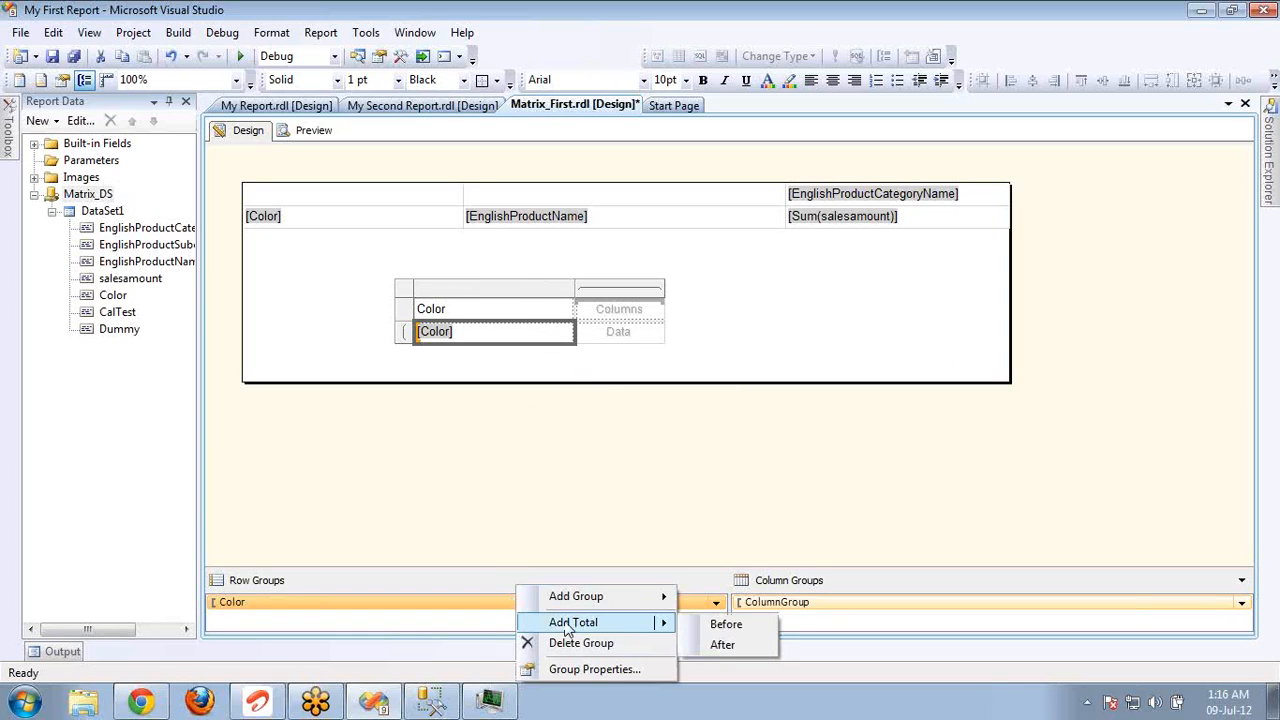
mouse_move(625, 600)
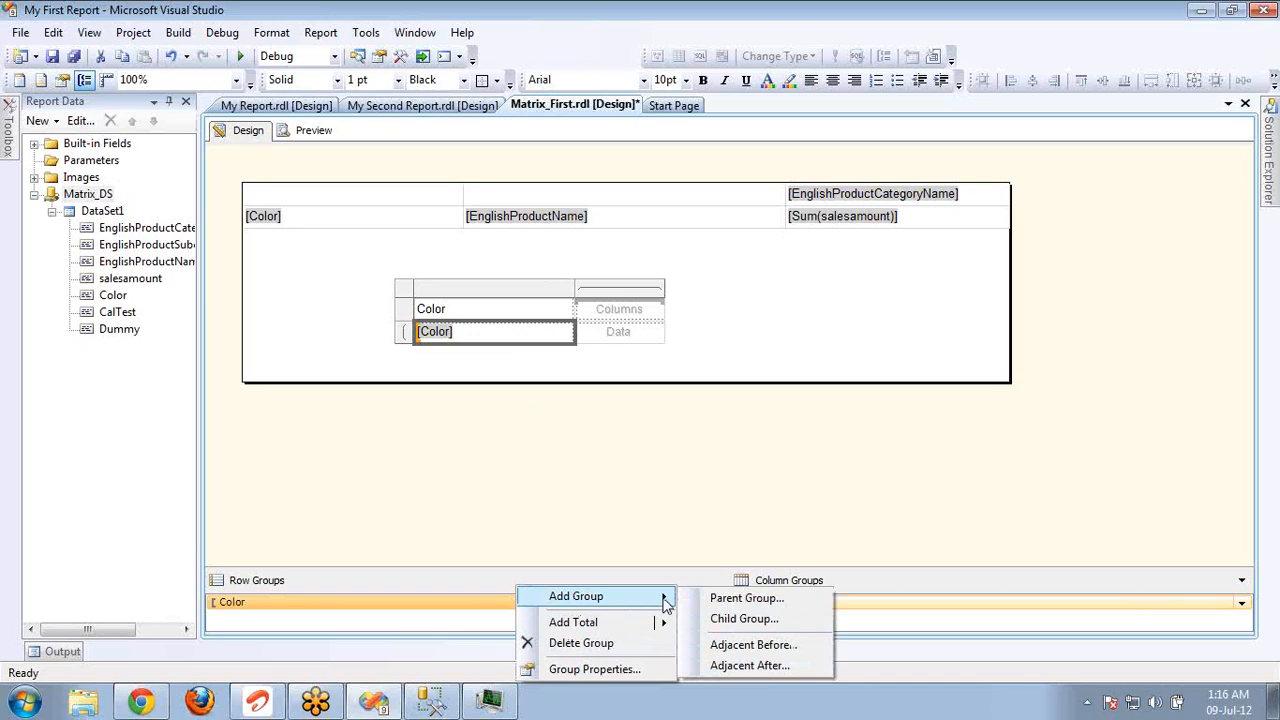
click(755, 624)
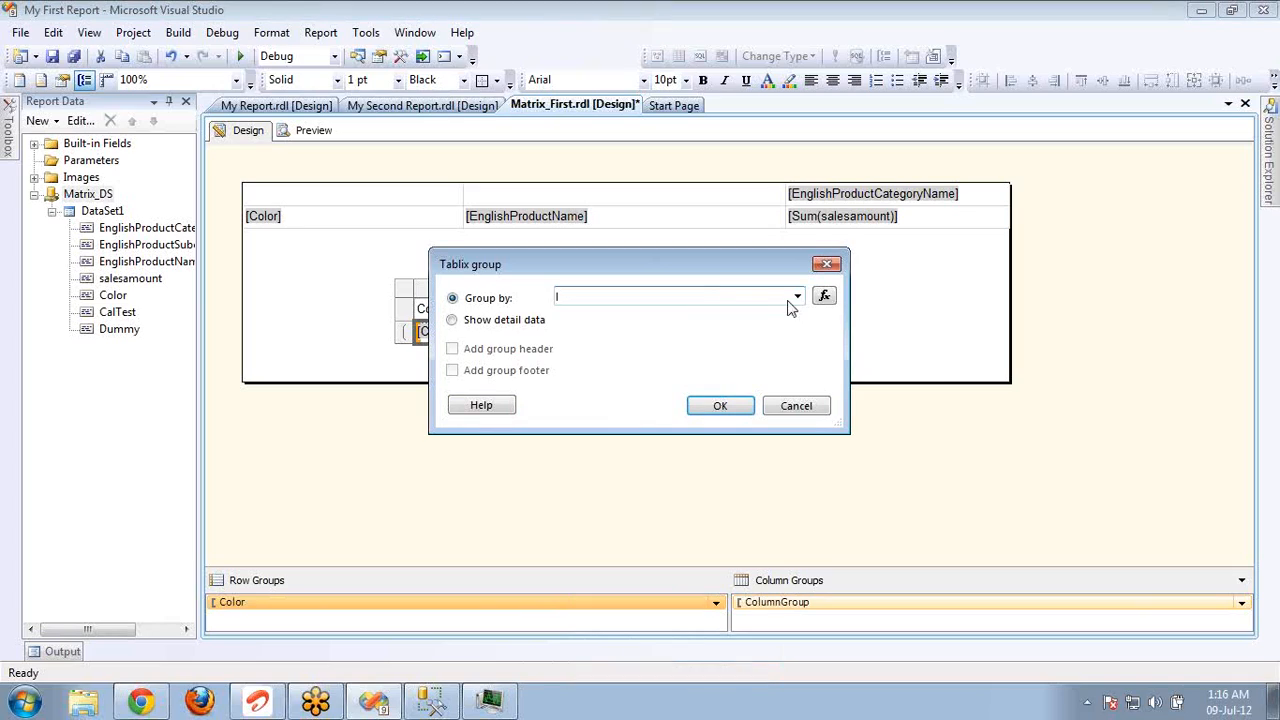
click(798, 297)
click(688, 342)
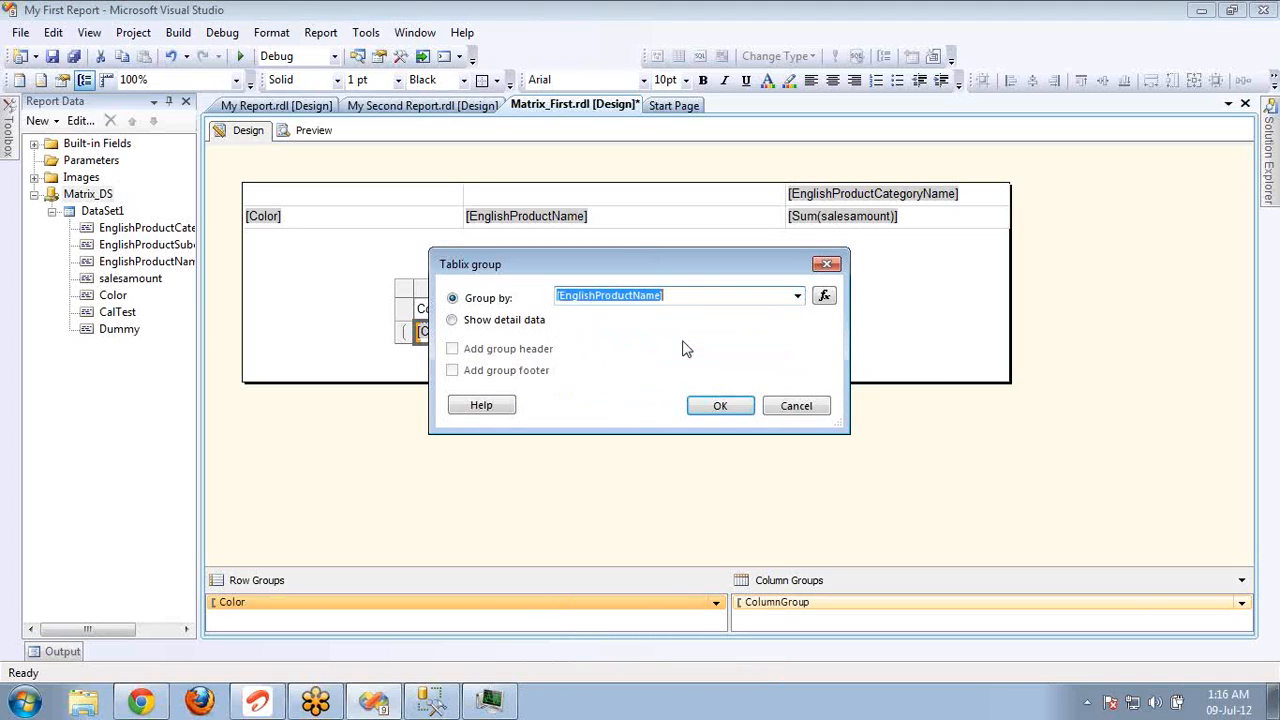
click(718, 408)
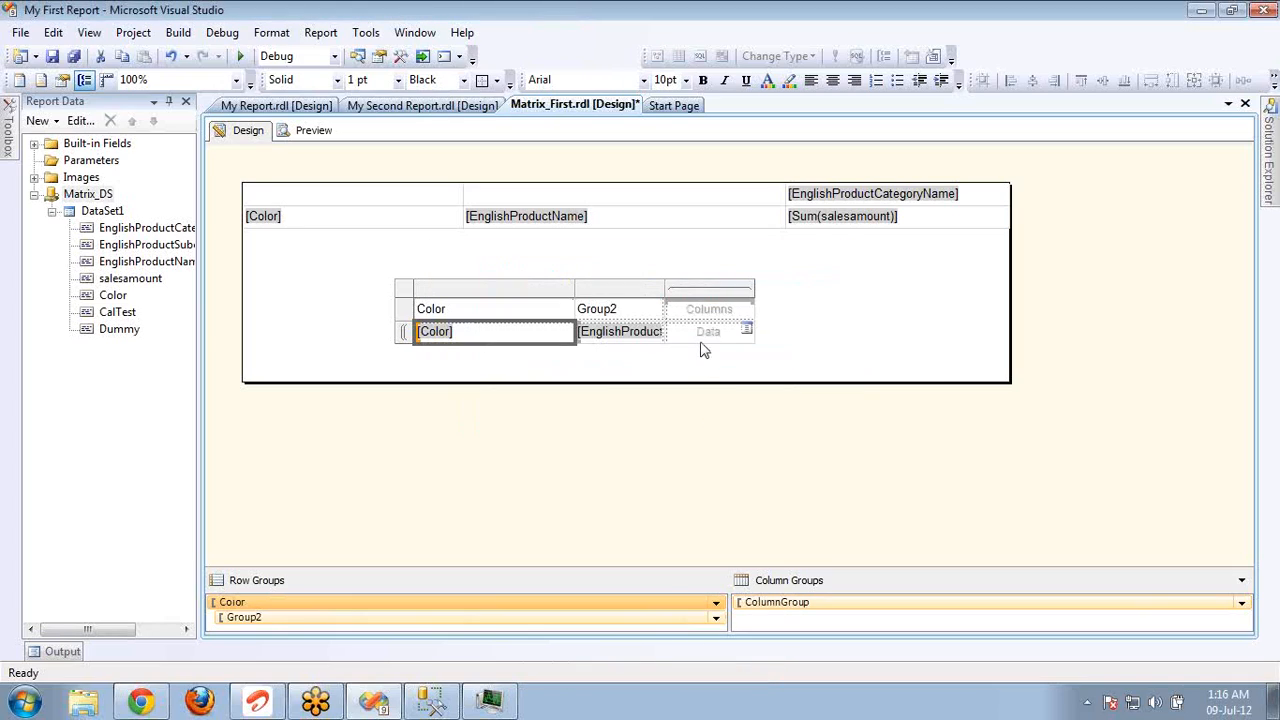
drag(667, 291, 724, 291)
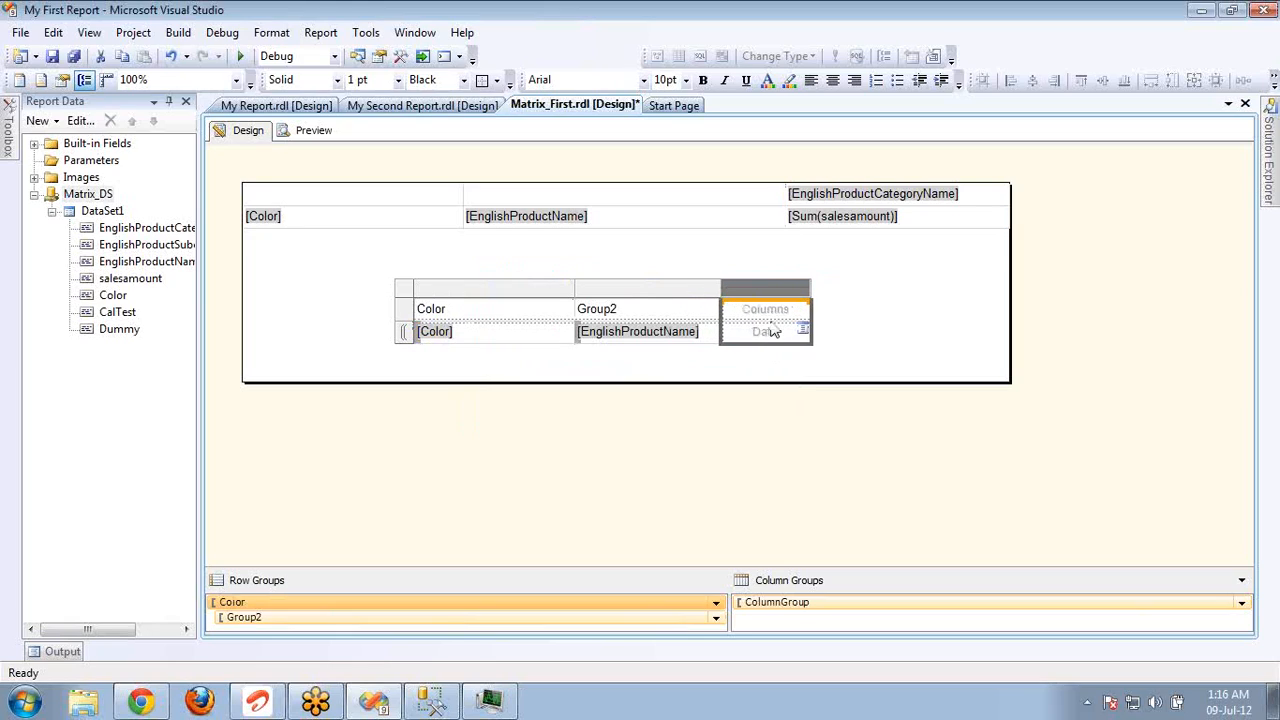
Step: Assign EnglishProductCategoryName to the new matrix's Columns cell and salesamount to its Data cell, and widen that column
click(802, 312)
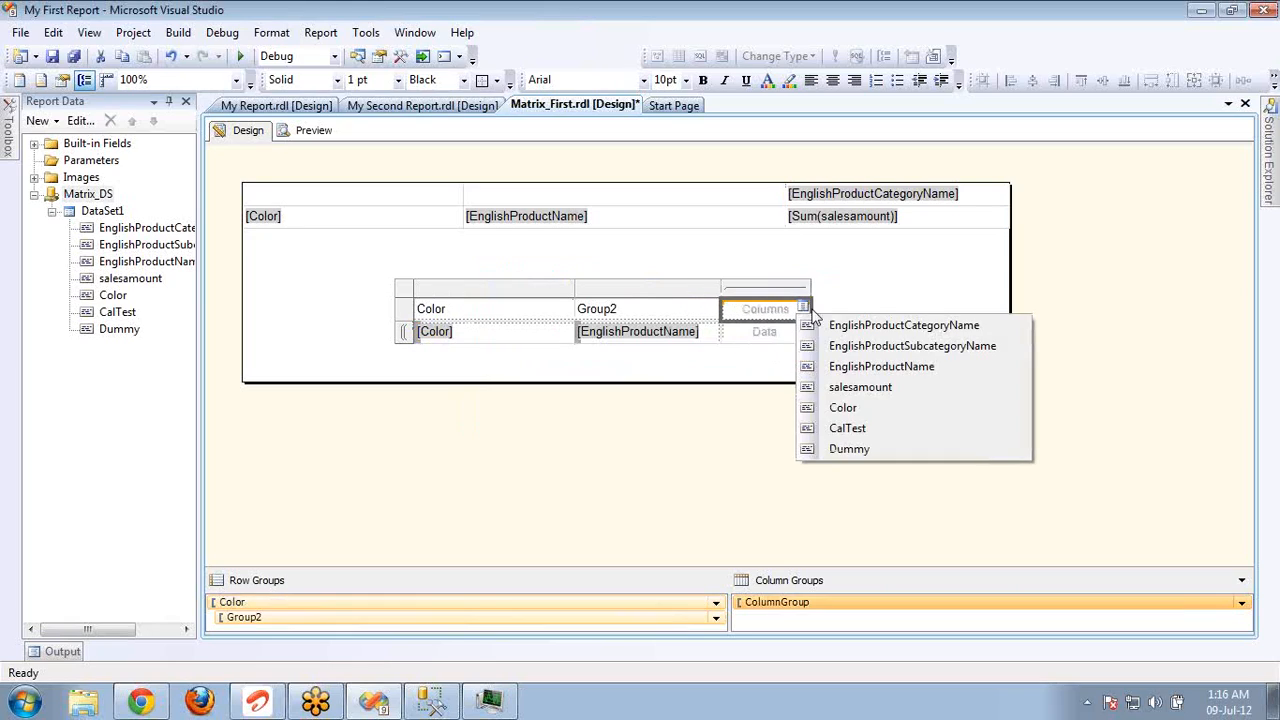
click(893, 335)
click(805, 333)
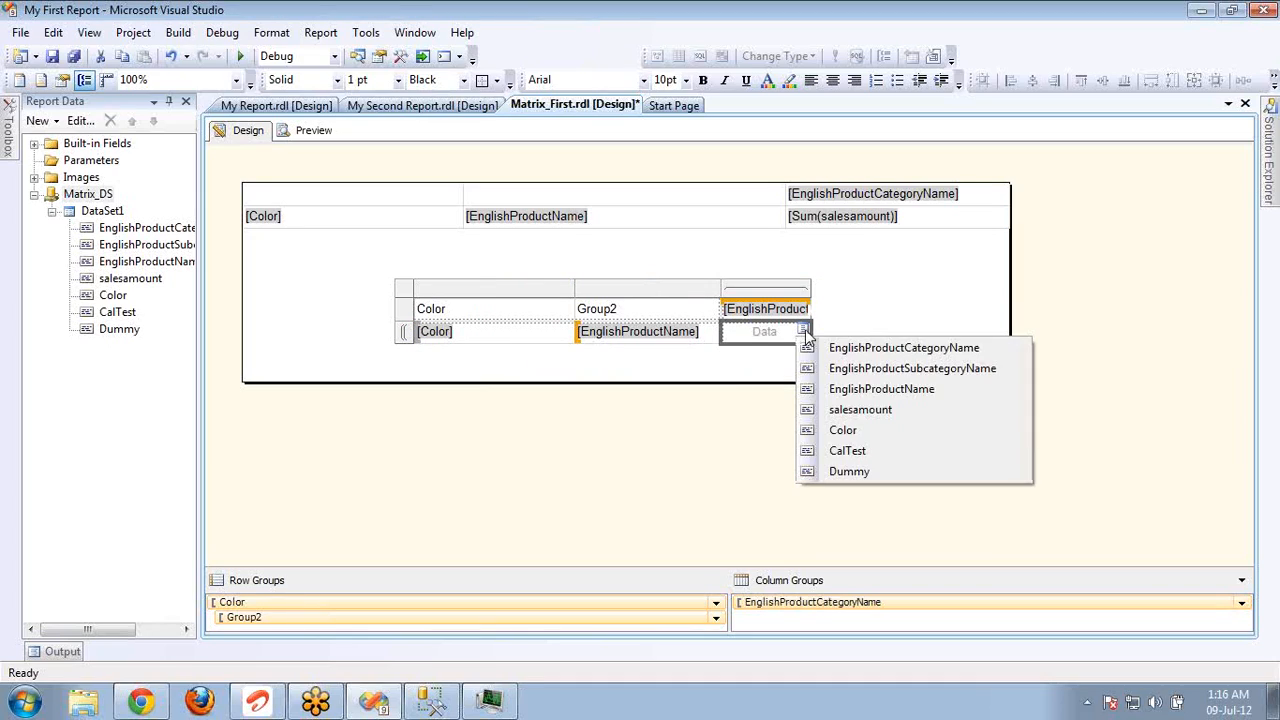
click(858, 412)
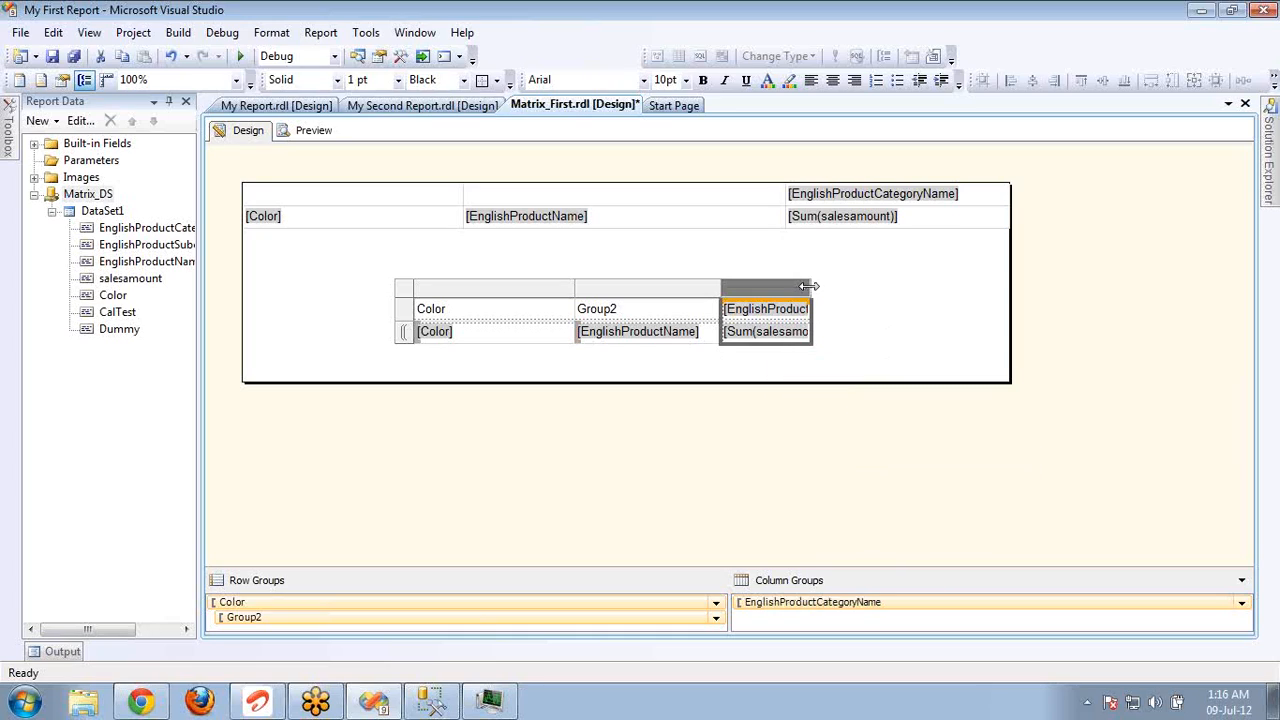
drag(810, 286, 990, 288)
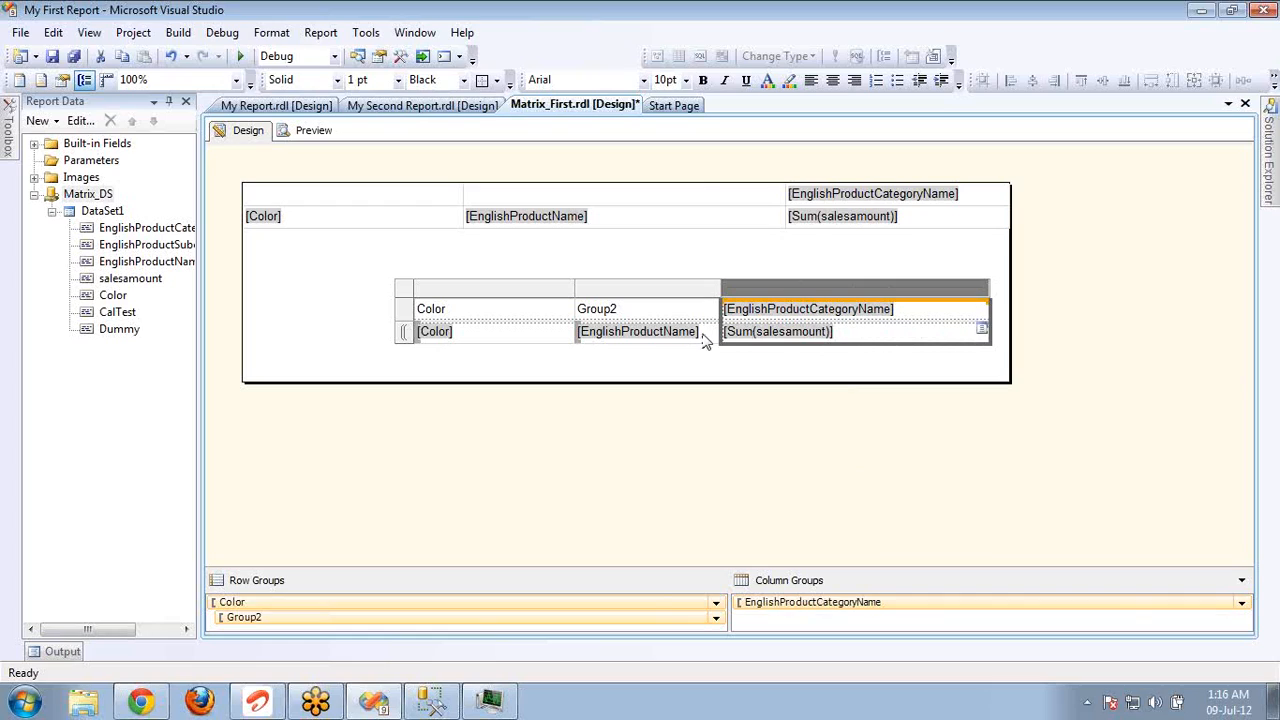
Step: Select the whole new matrix and shift it toward the left edge of the report body
click(401, 289)
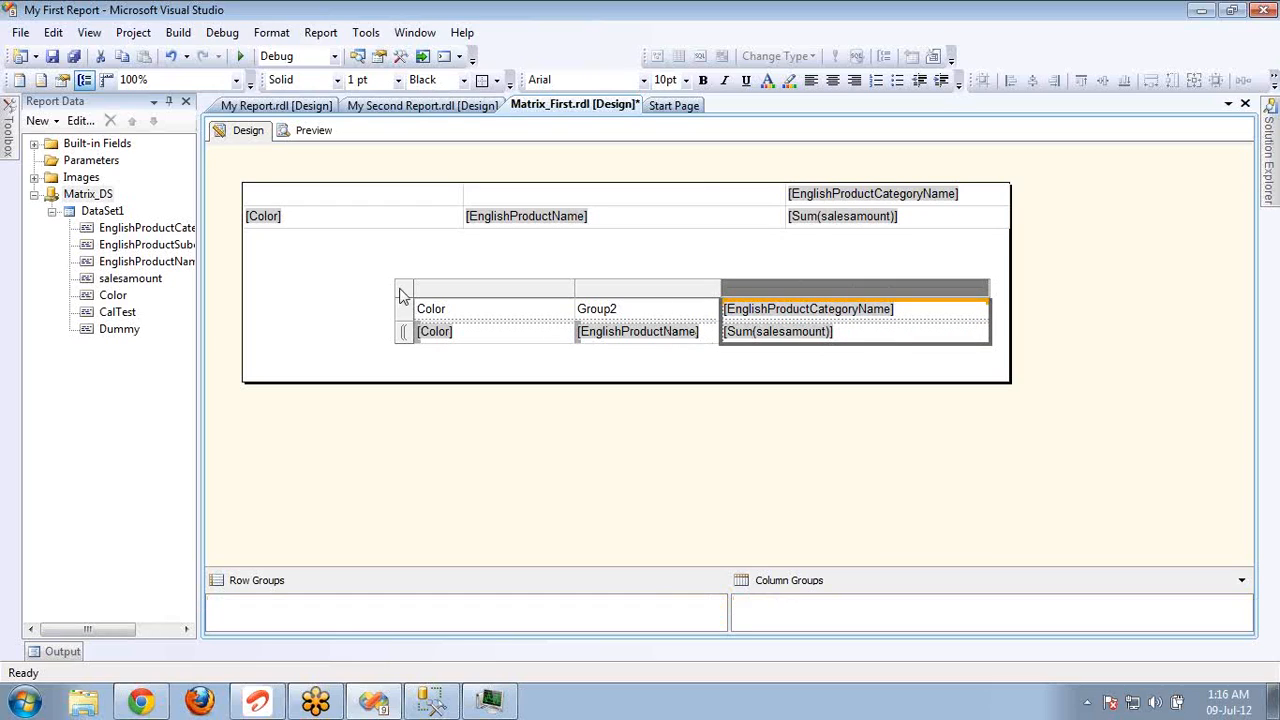
key(Left)
key(Left)
key(Left)
key(Left)
key(Left)
key(Left)
key(Left)
key(Left)
key(Left)
key(Left)
key(Left)
key(Left)
key(Left)
key(Left)
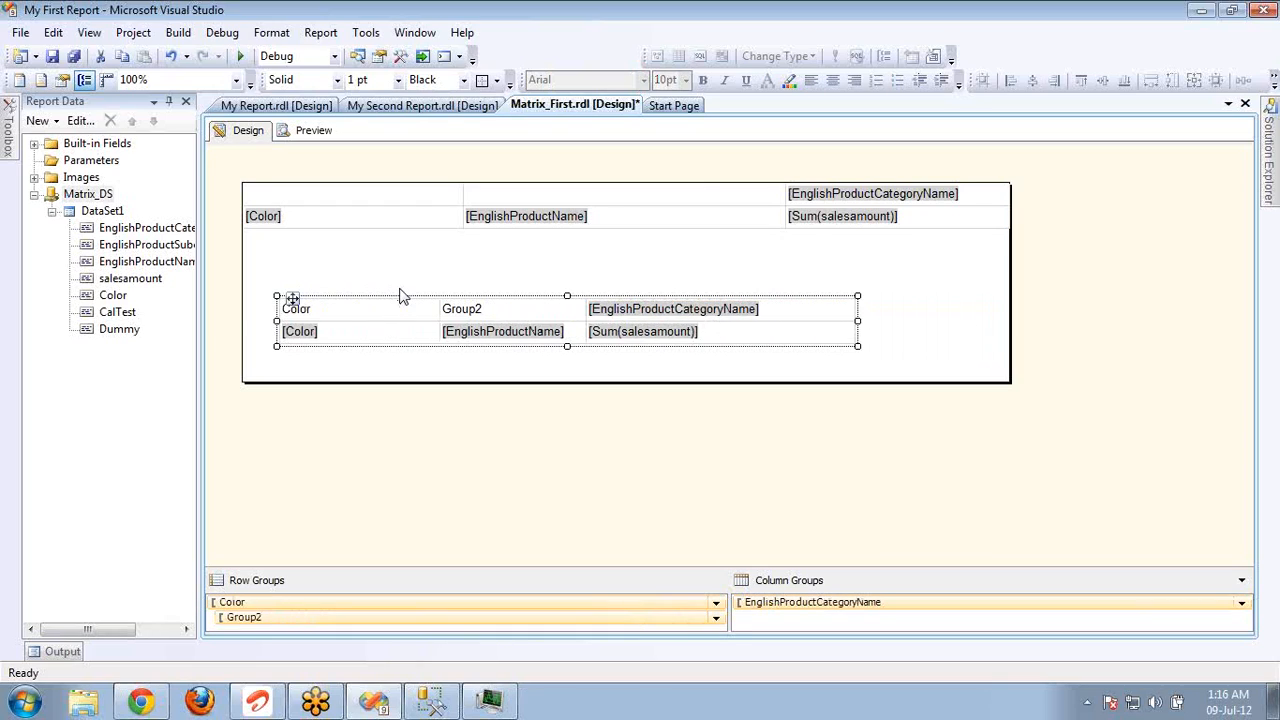
Step: Widen the whole new matrix toward the right edge of the report body
key(shift+Right)
key(shift+Right)
key(shift+Right)
key(shift+Right)
key(shift+Right)
key(shift+Right)
key(shift+Right)
key(shift+Right)
key(shift+Right)
key(shift+Right)
key(shift+Right)
key(shift+Right)
key(shift+Right)
key(shift+Right)
key(shift+Right)
key(shift+Right)
key(shift+Right)
key(shift+Right)
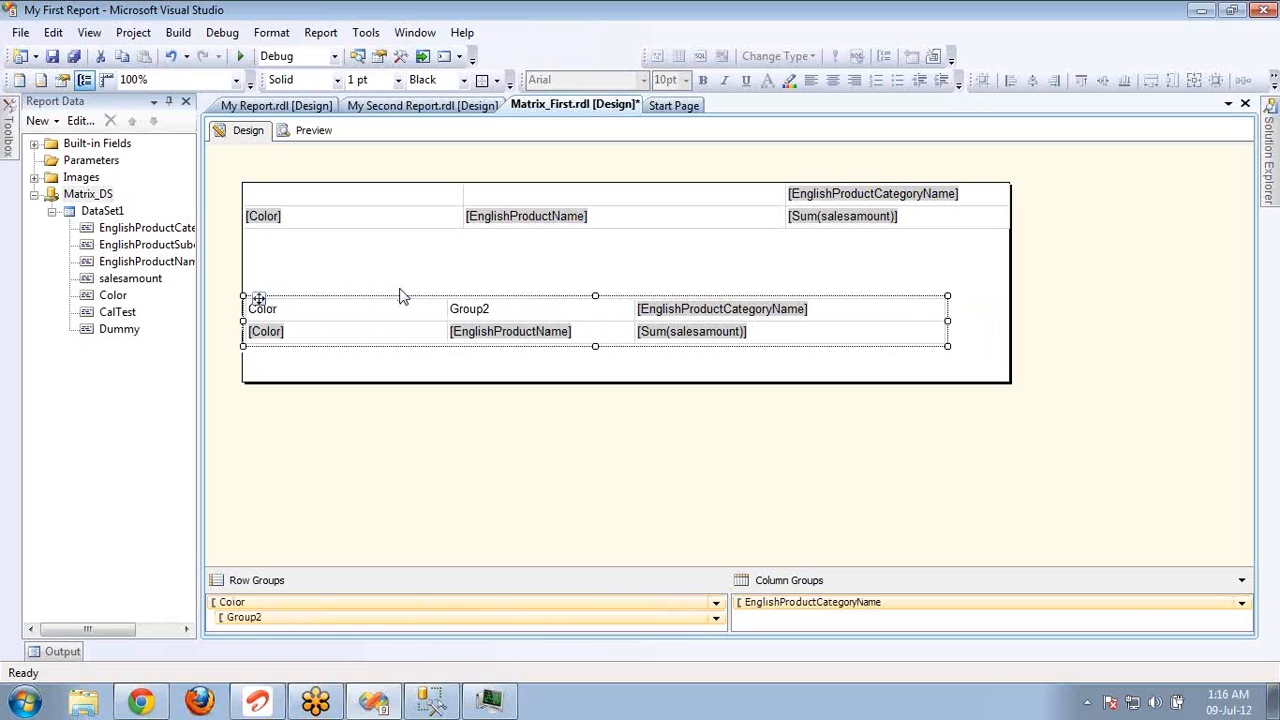
Step: Widen the whole lower matrix a little further and clear the Color and Group2 texts from its header cells
key(shift+Left)
key(shift+Left)
key(shift+Left)
key(shift+Left)
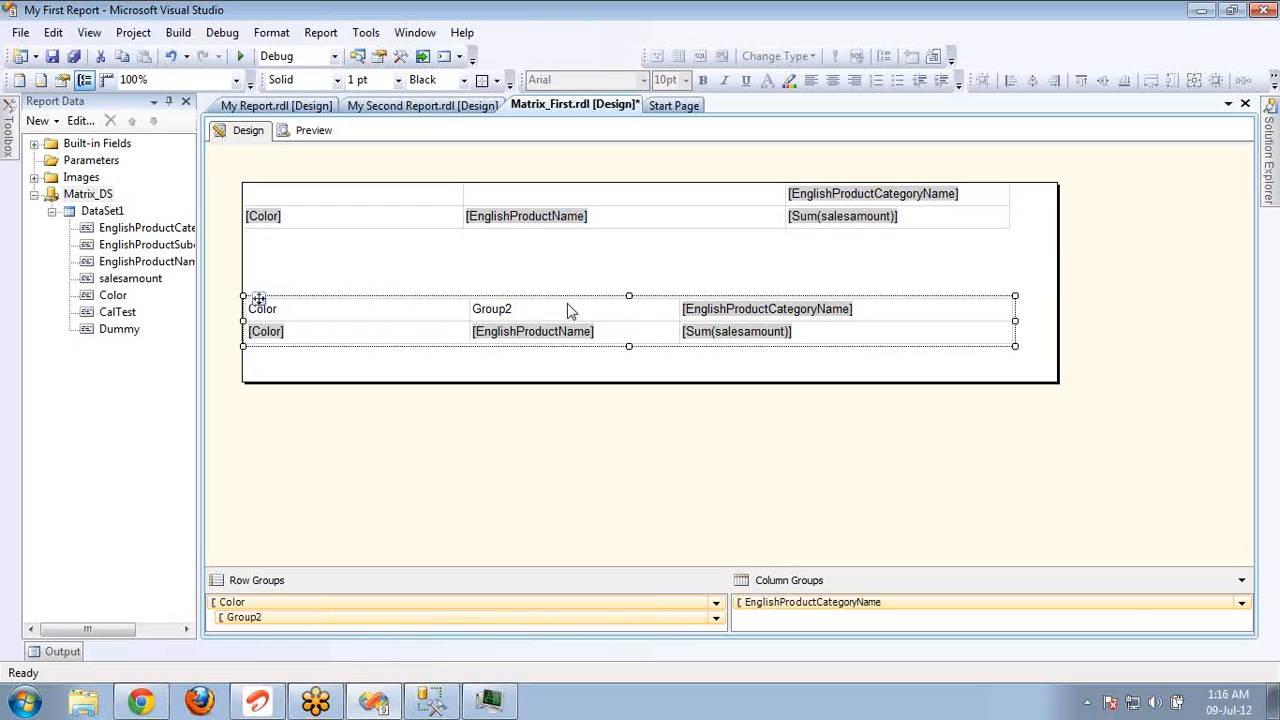
click(567, 310)
shift+click(380, 313)
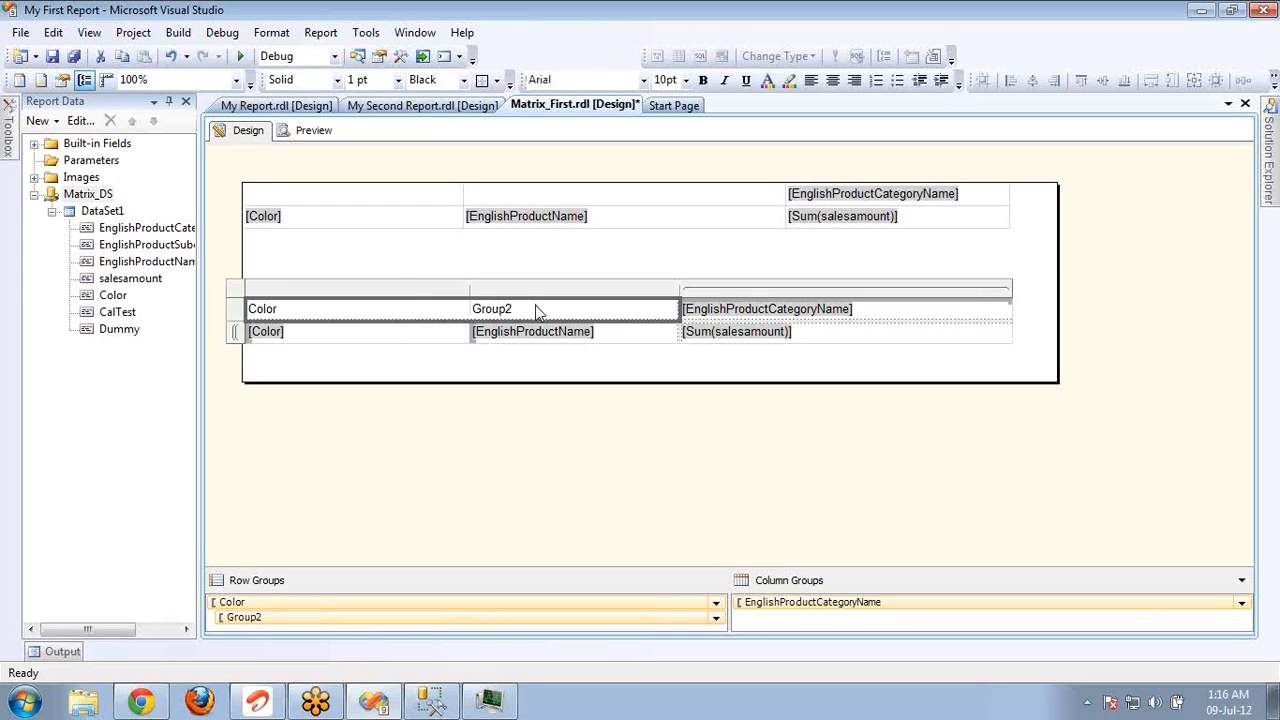
key(Delete)
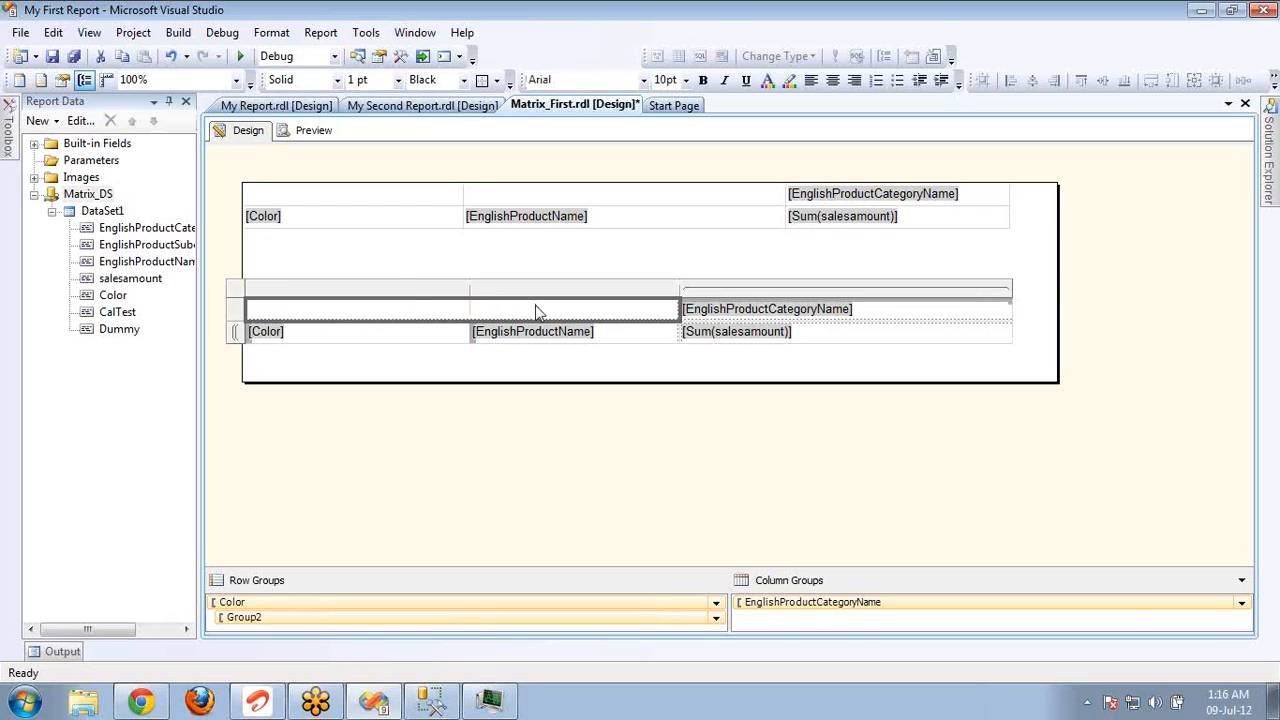
Step: Preview the report, go to the last page and page back to page 3, examining the first matrix's rows to the end
click(313, 131)
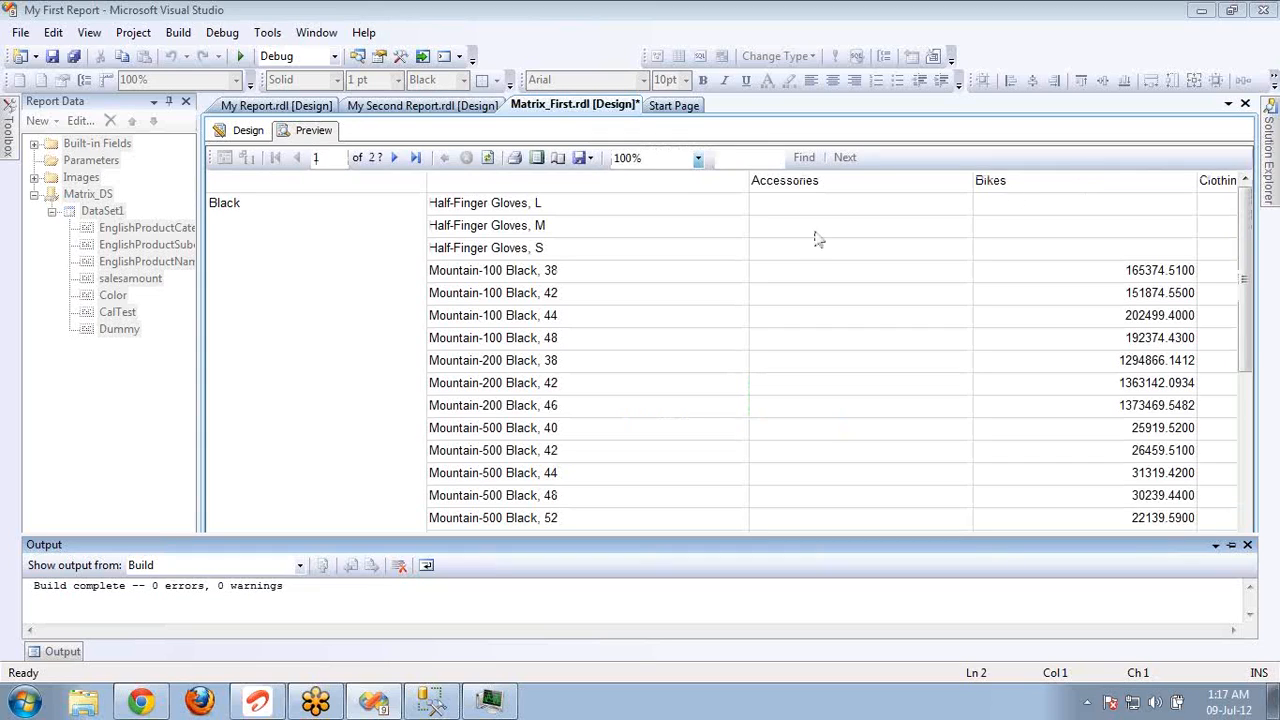
click(414, 158)
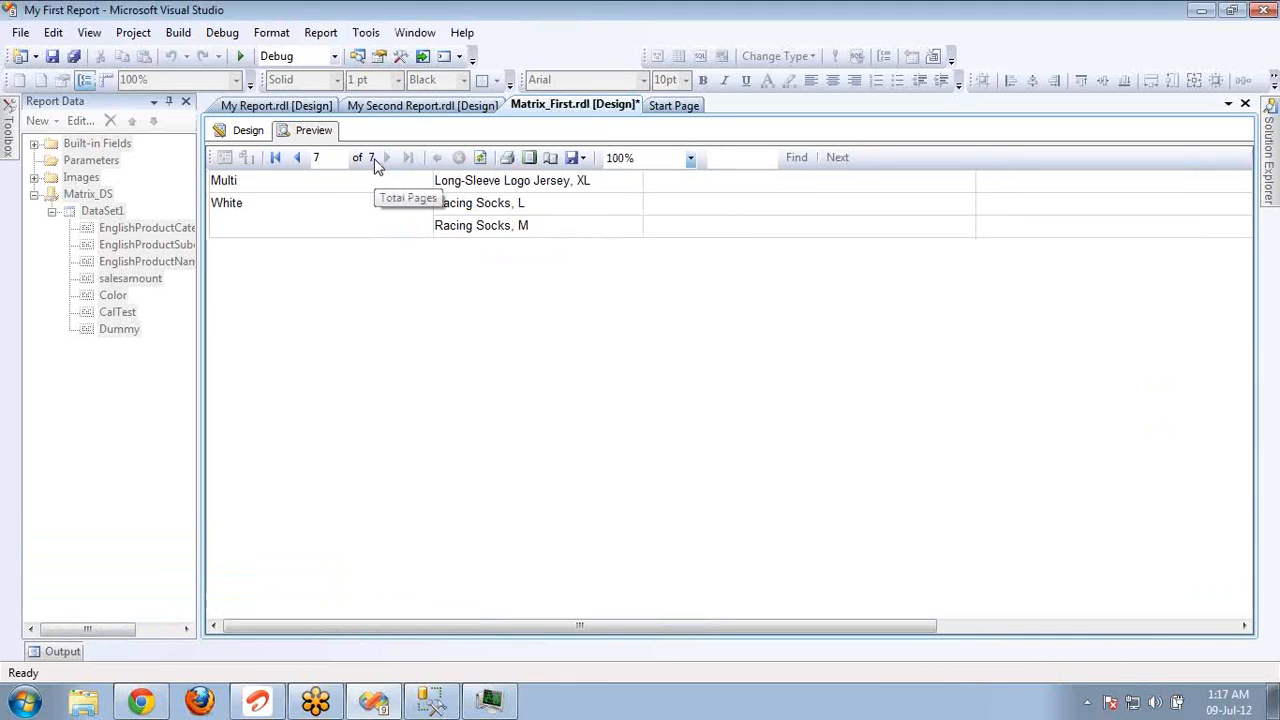
click(299, 159)
click(299, 159)
click(299, 159)
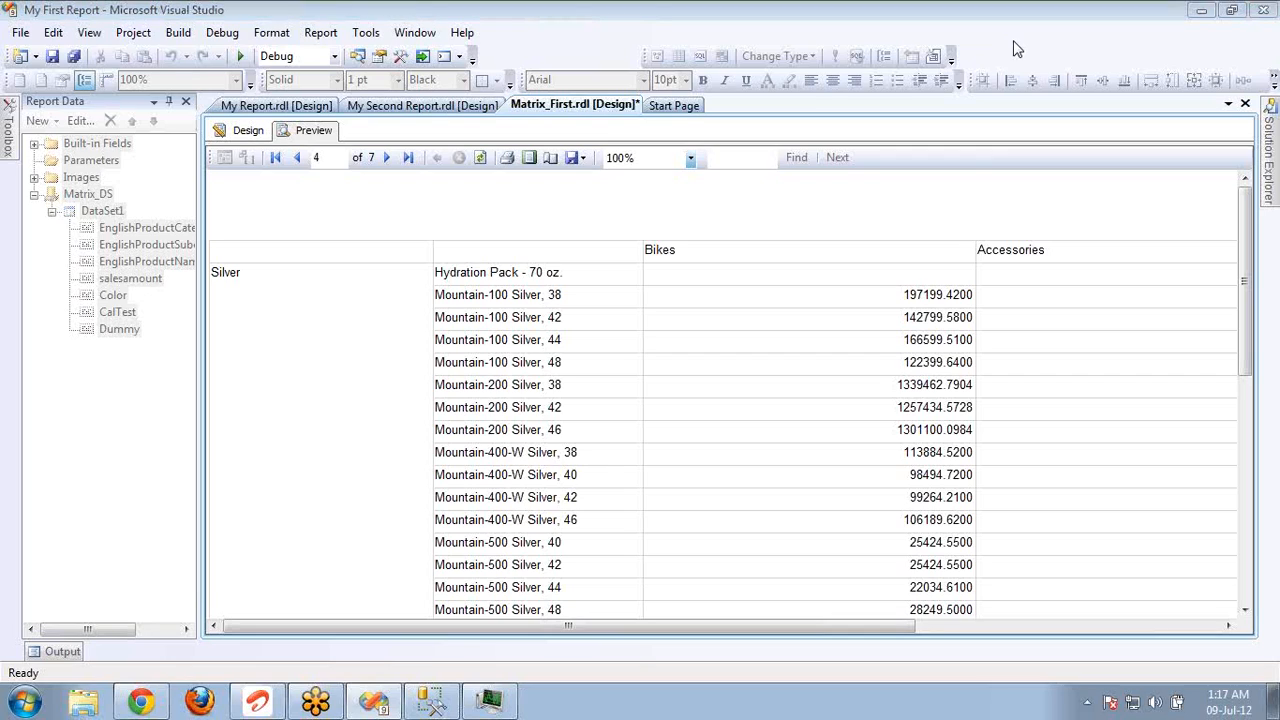
click(299, 159)
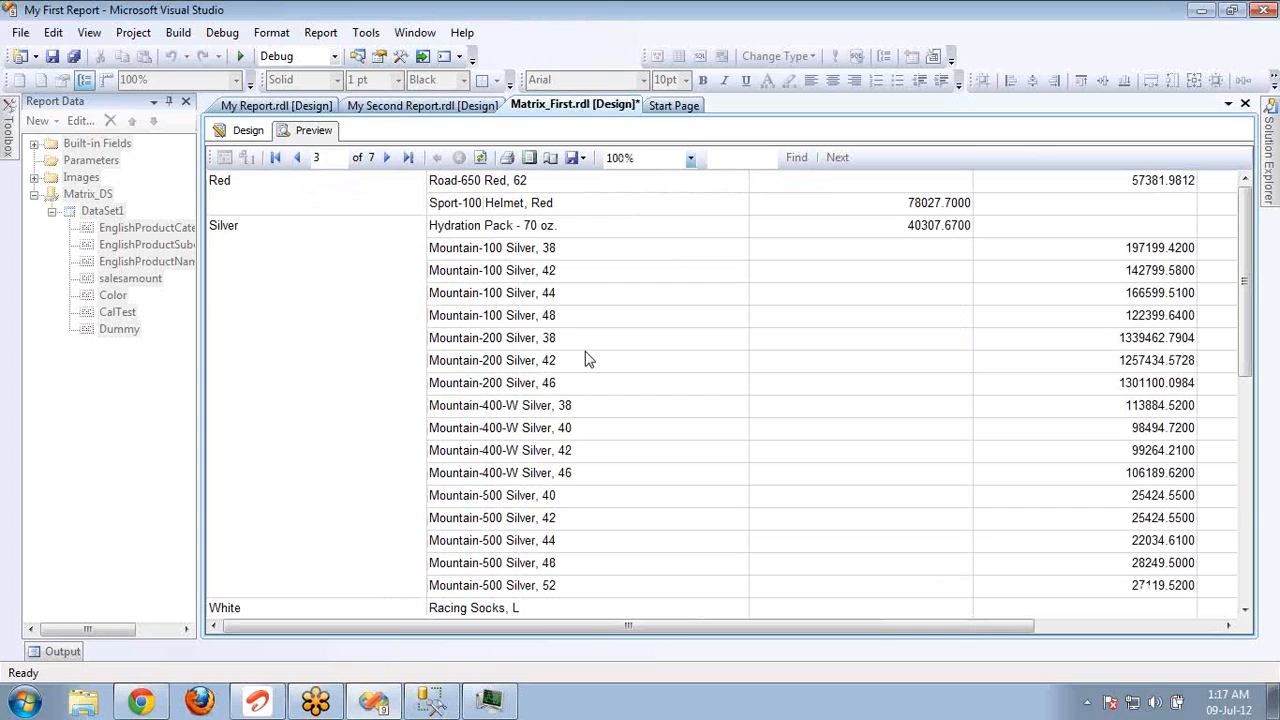
scroll(588, 360, down, 4)
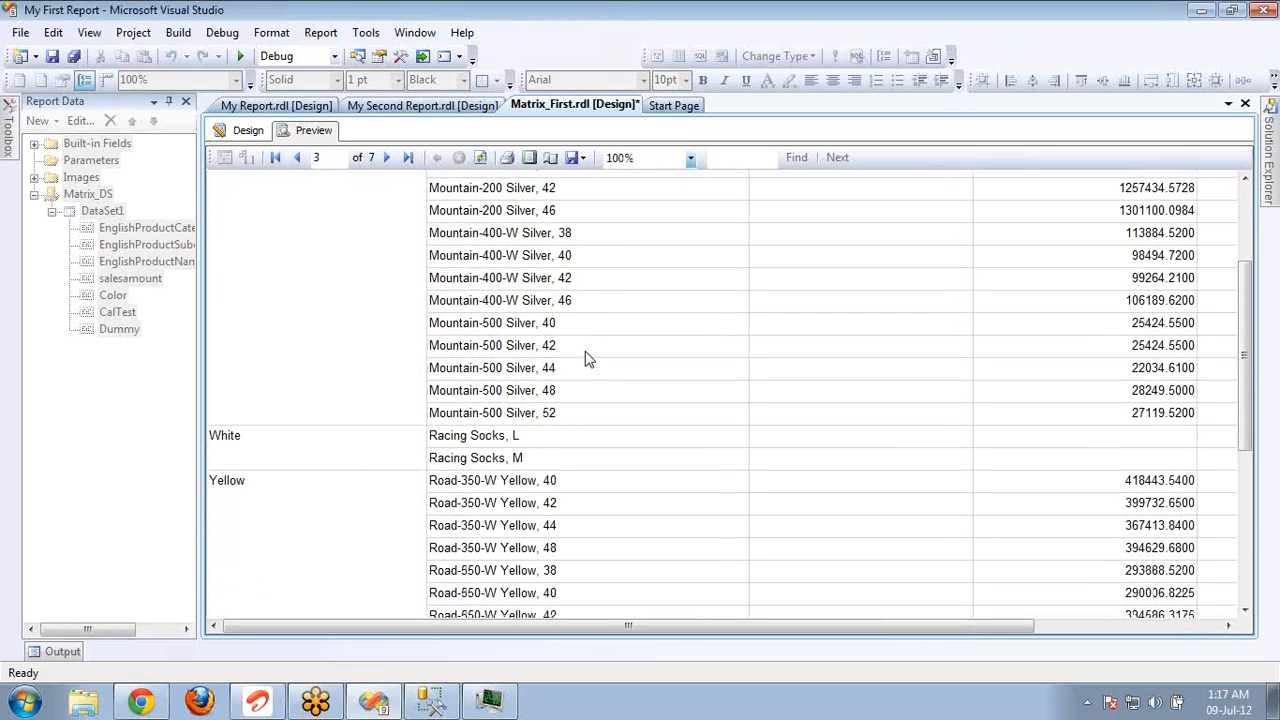
scroll(588, 360, down, 1)
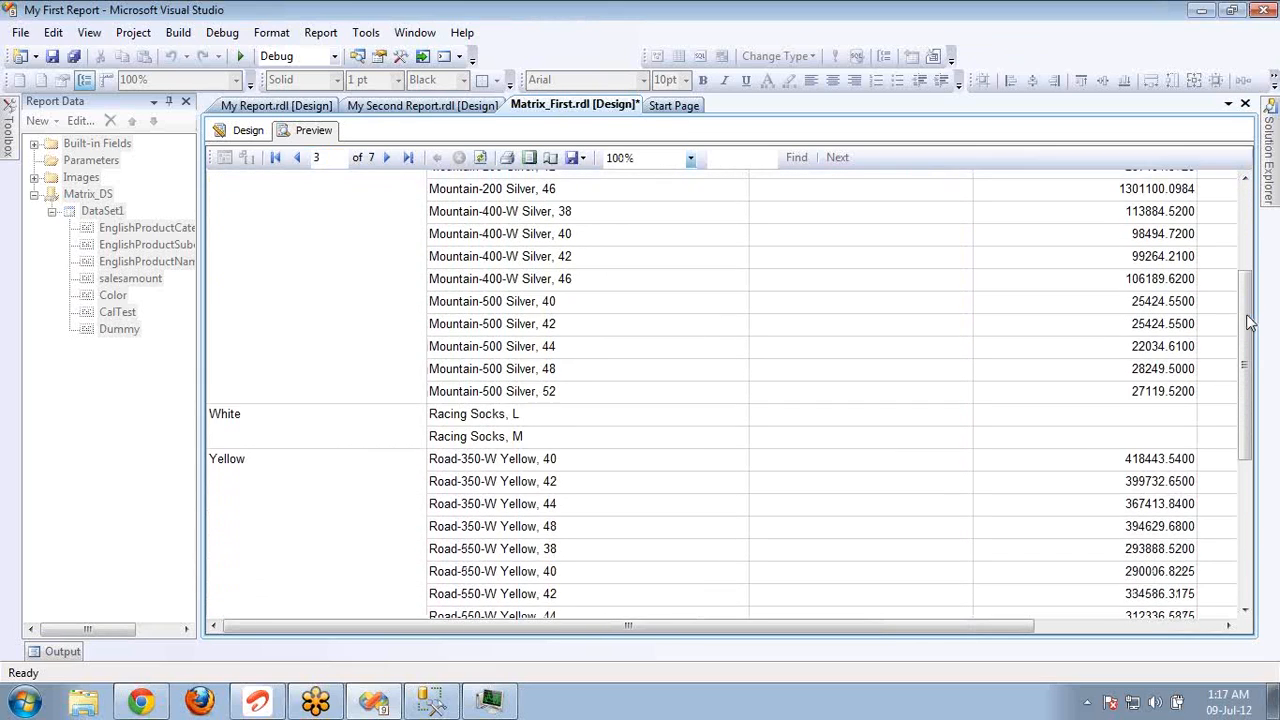
drag(1248, 322, 1234, 491)
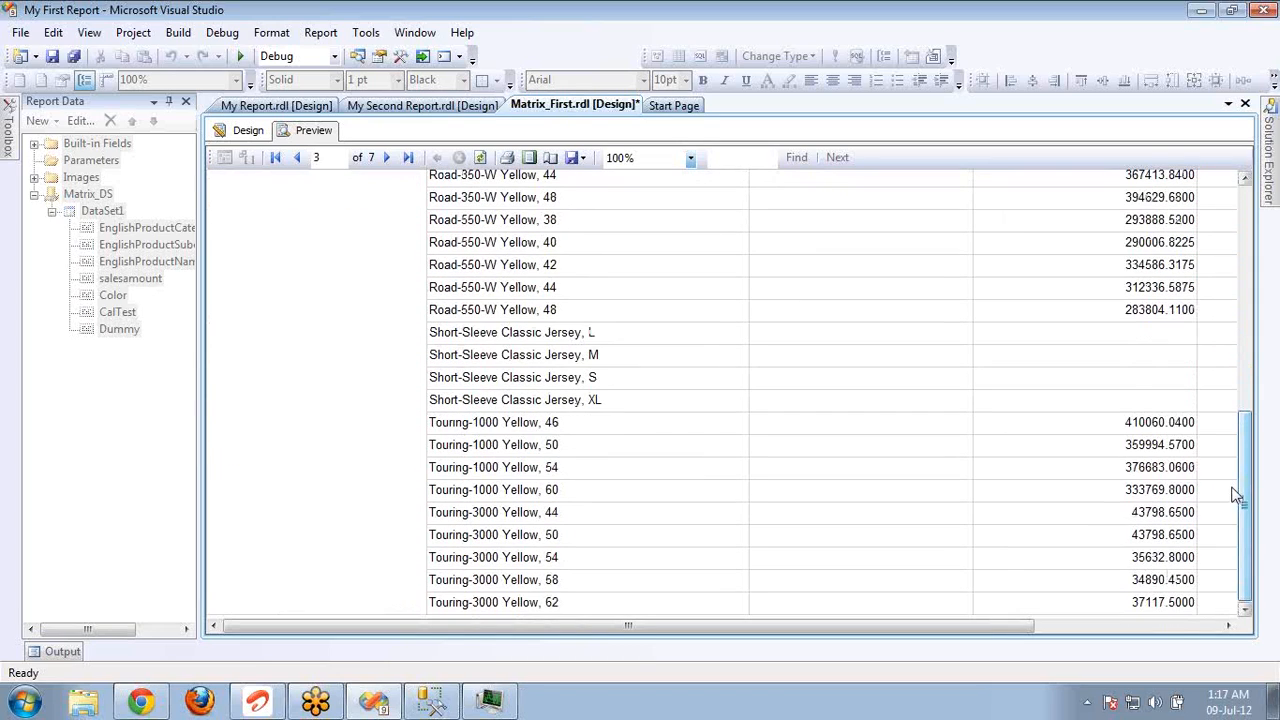
Step: Page forward from page 3 to page 7 of the preview to examine the second matrix's output
click(387, 160)
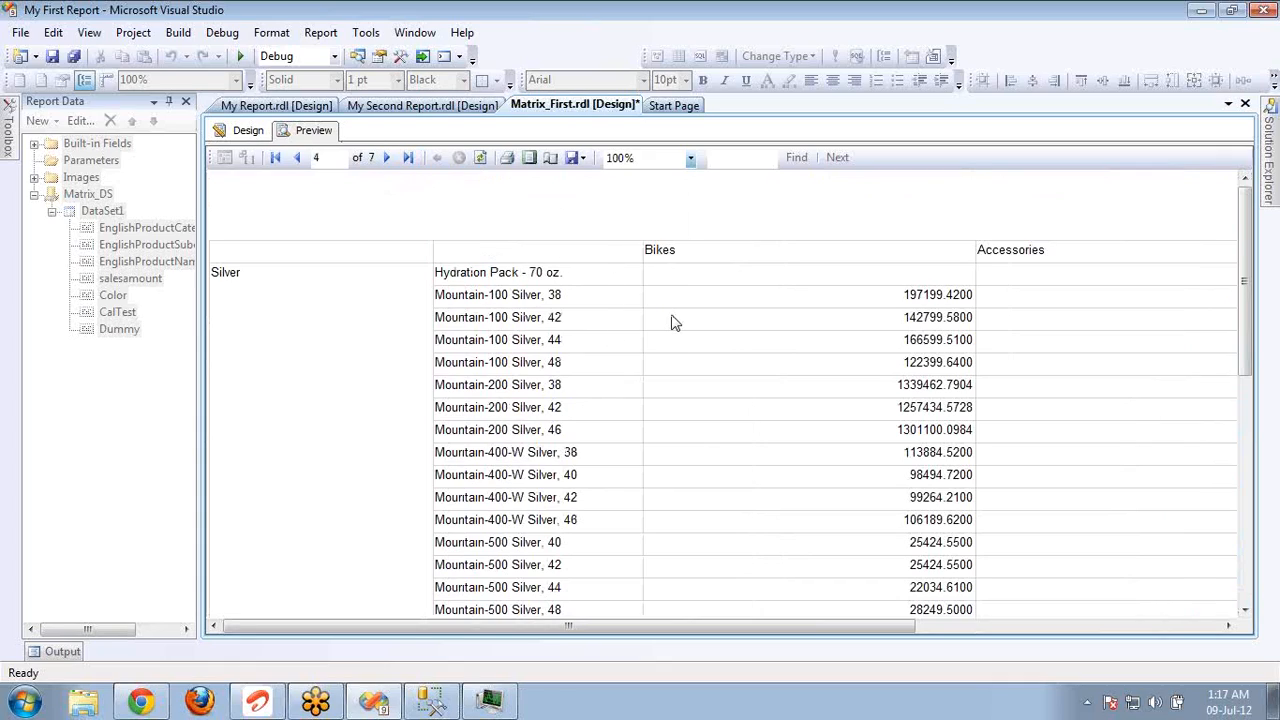
click(389, 163)
click(389, 163)
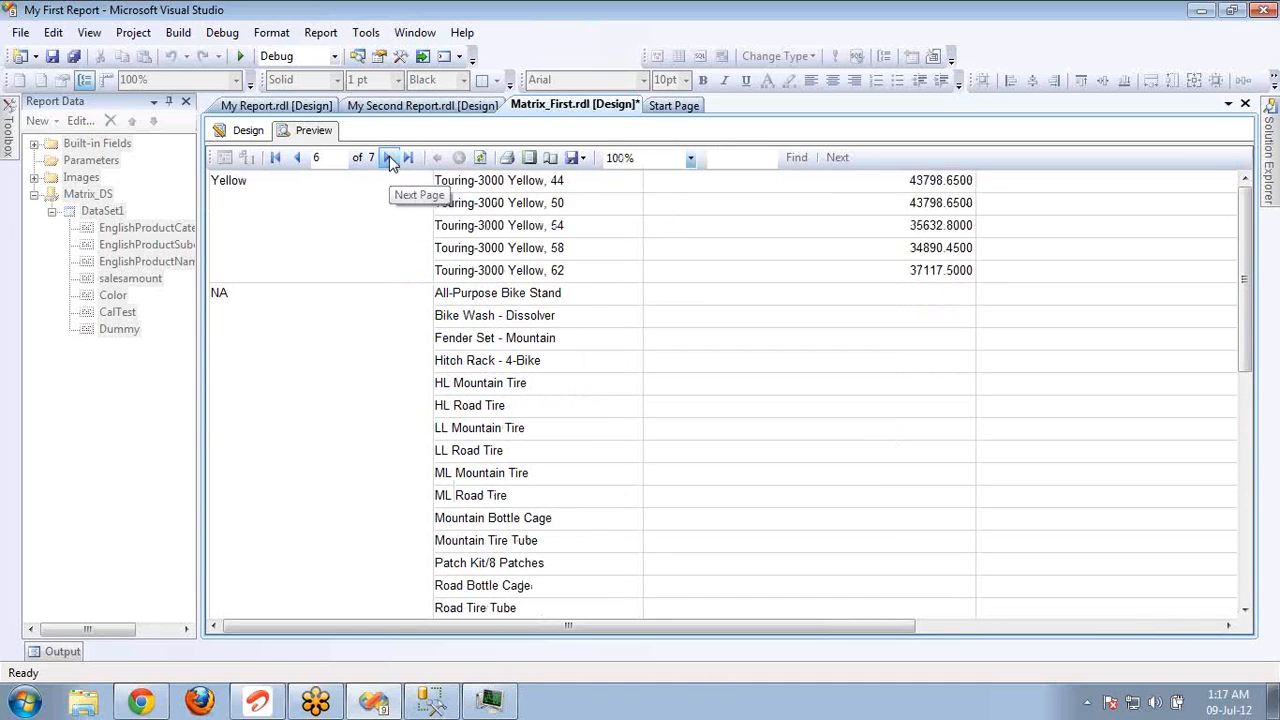
click(390, 164)
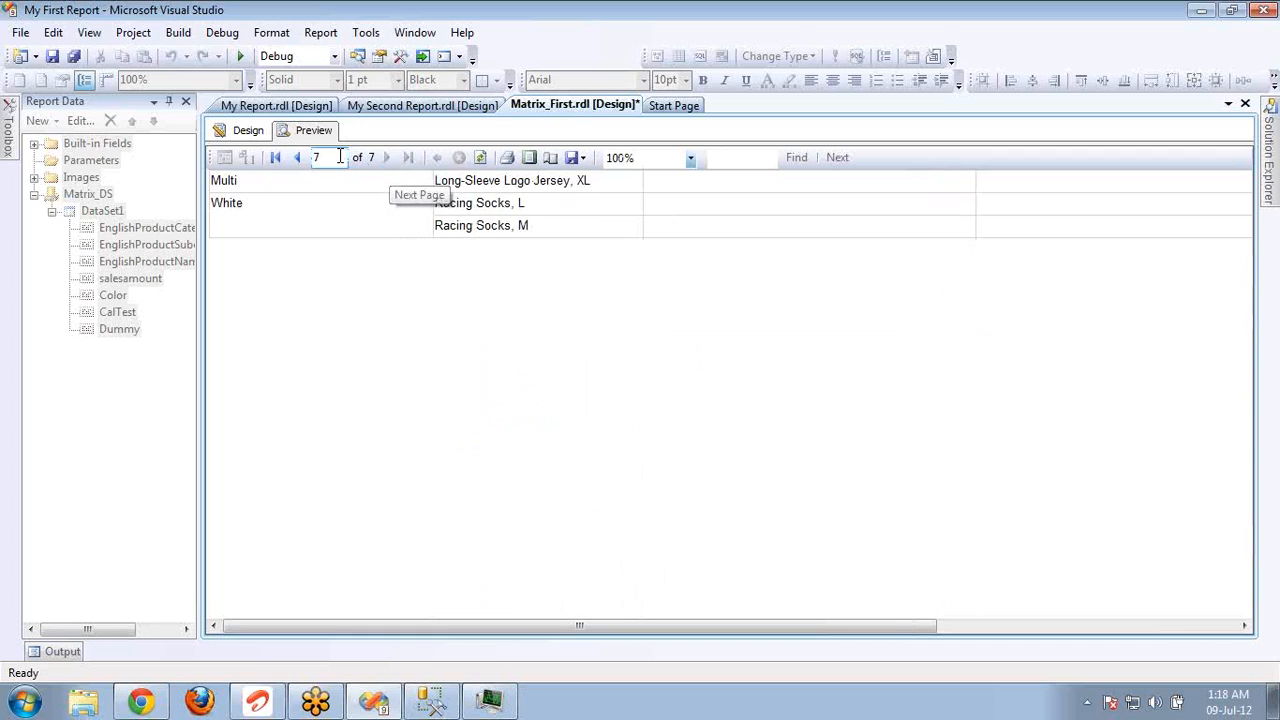
Step: Return to the report design and add a page header
click(250, 132)
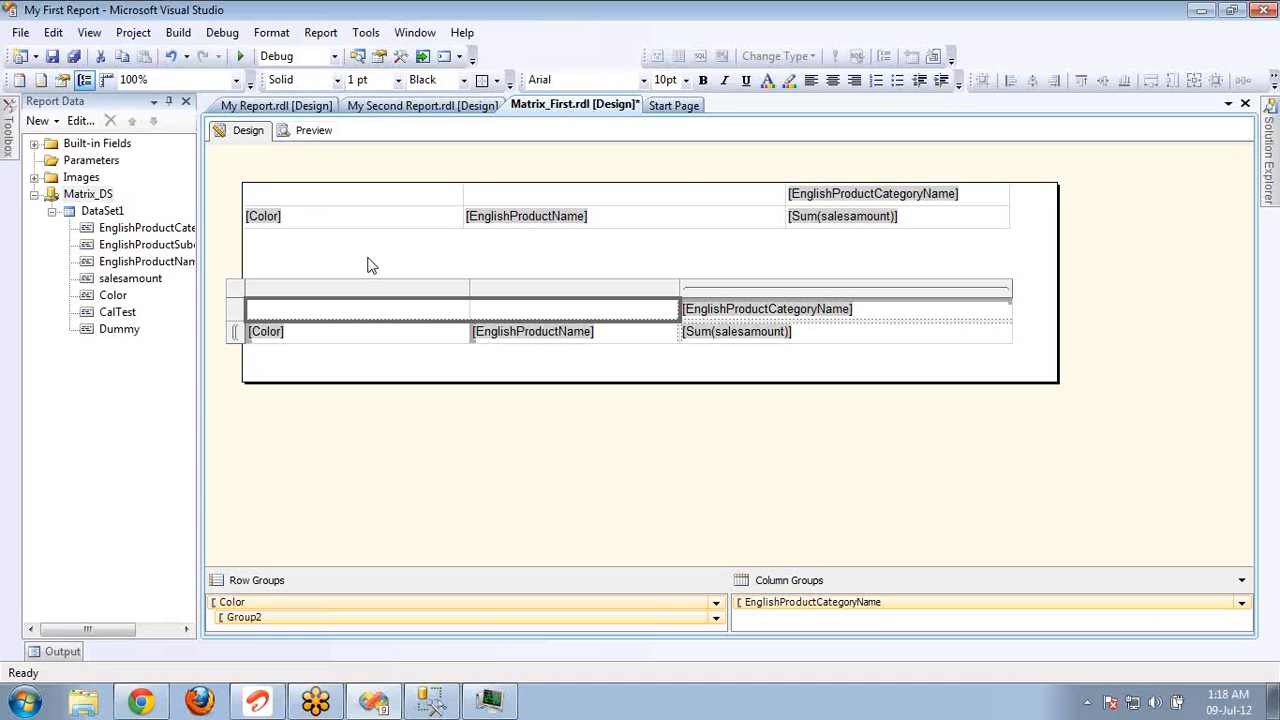
right_click(491, 373)
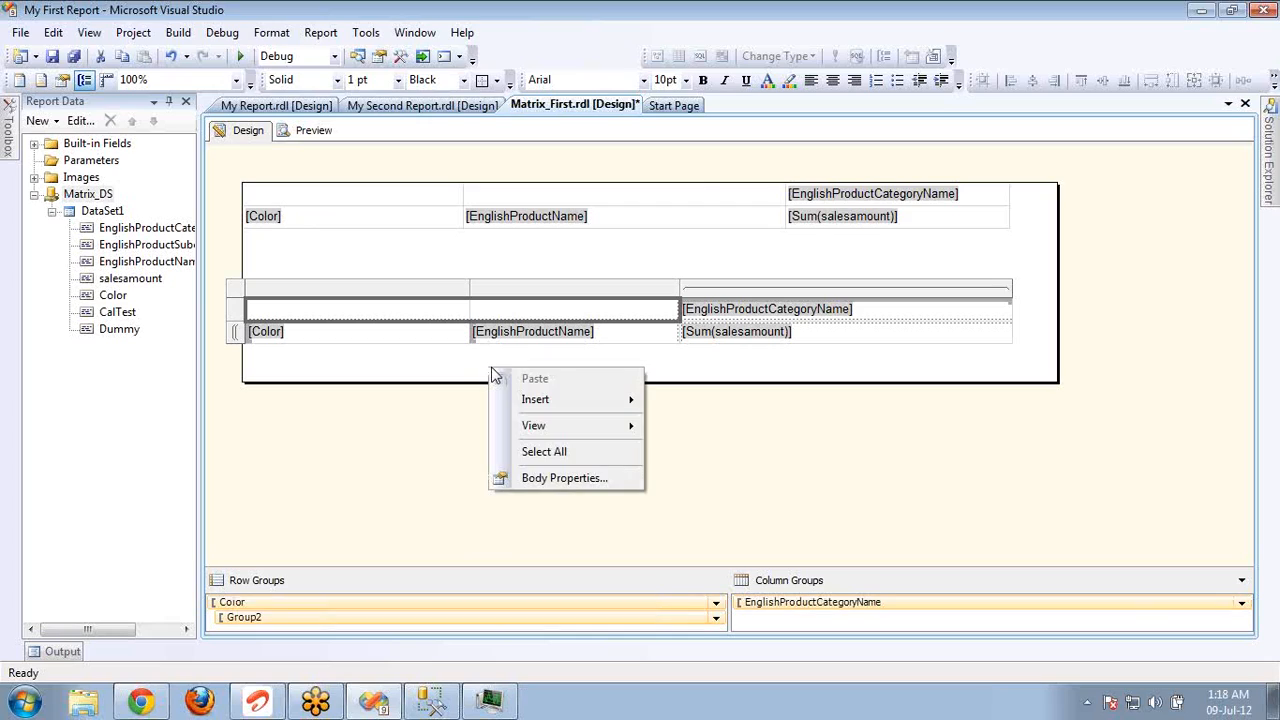
right_click(720, 446)
click(780, 478)
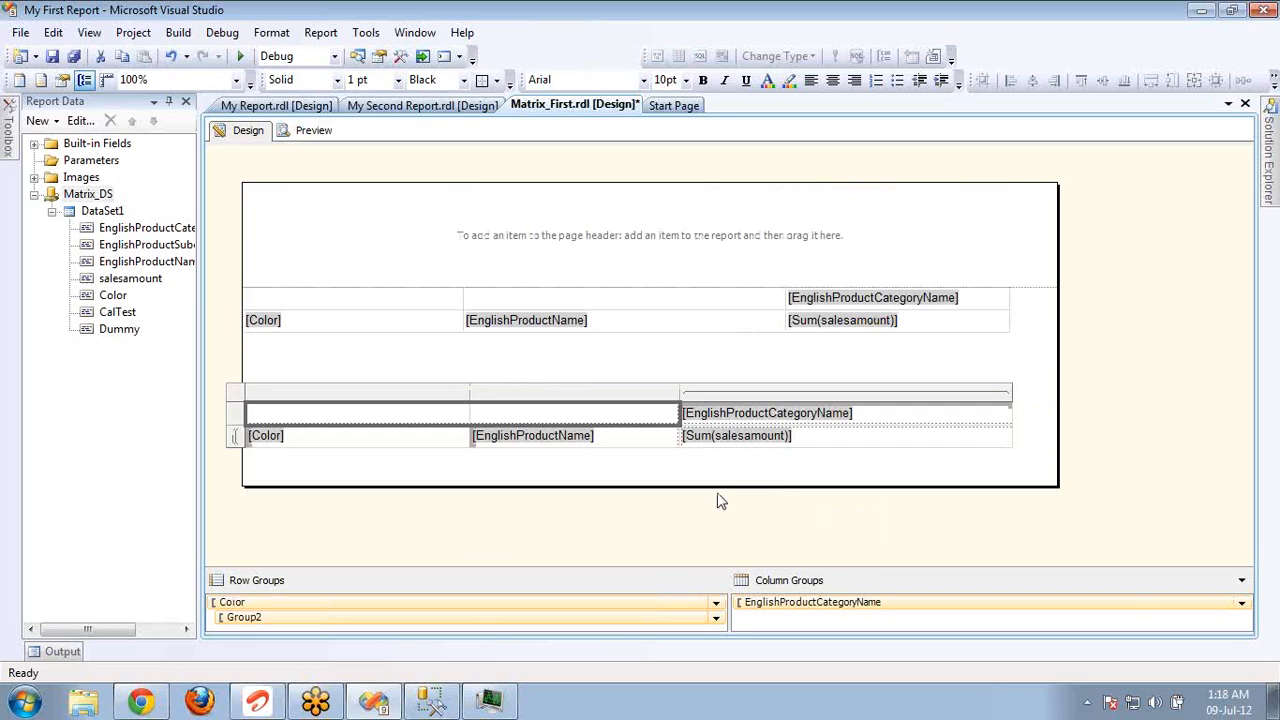
click(418, 240)
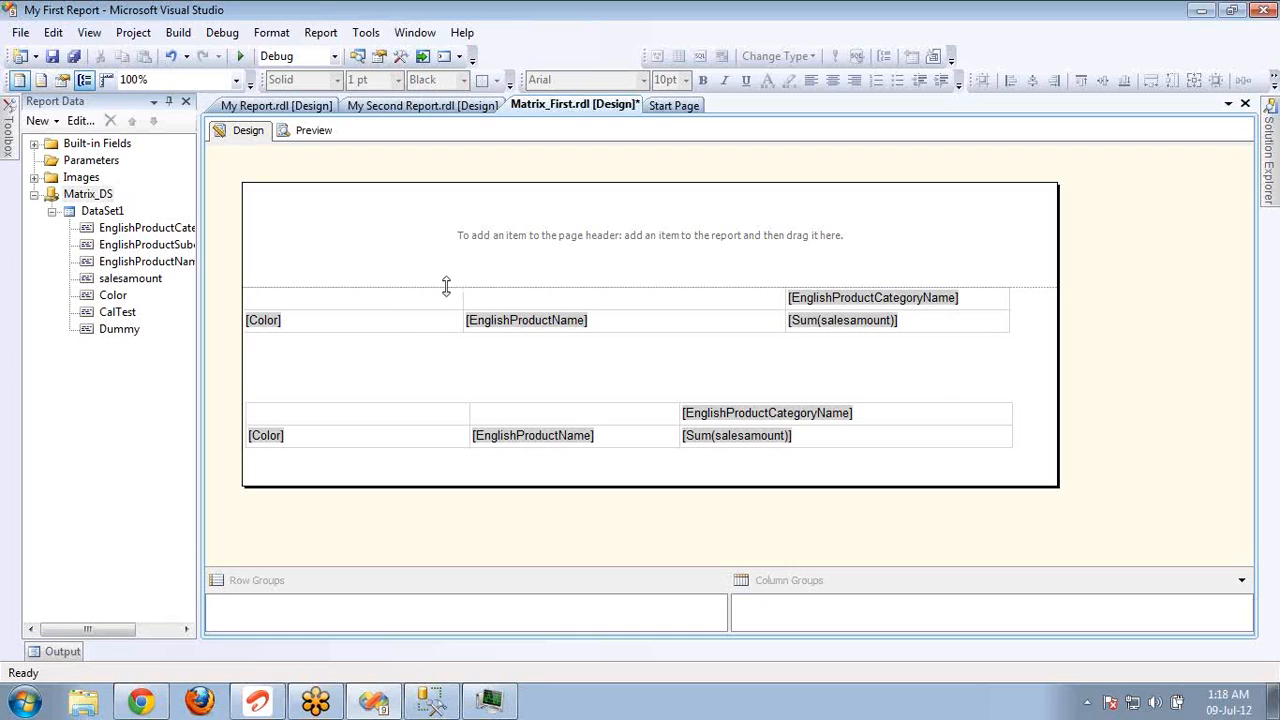
Step: Delete the upper matrix, built from the tablix, from the report body
click(402, 308)
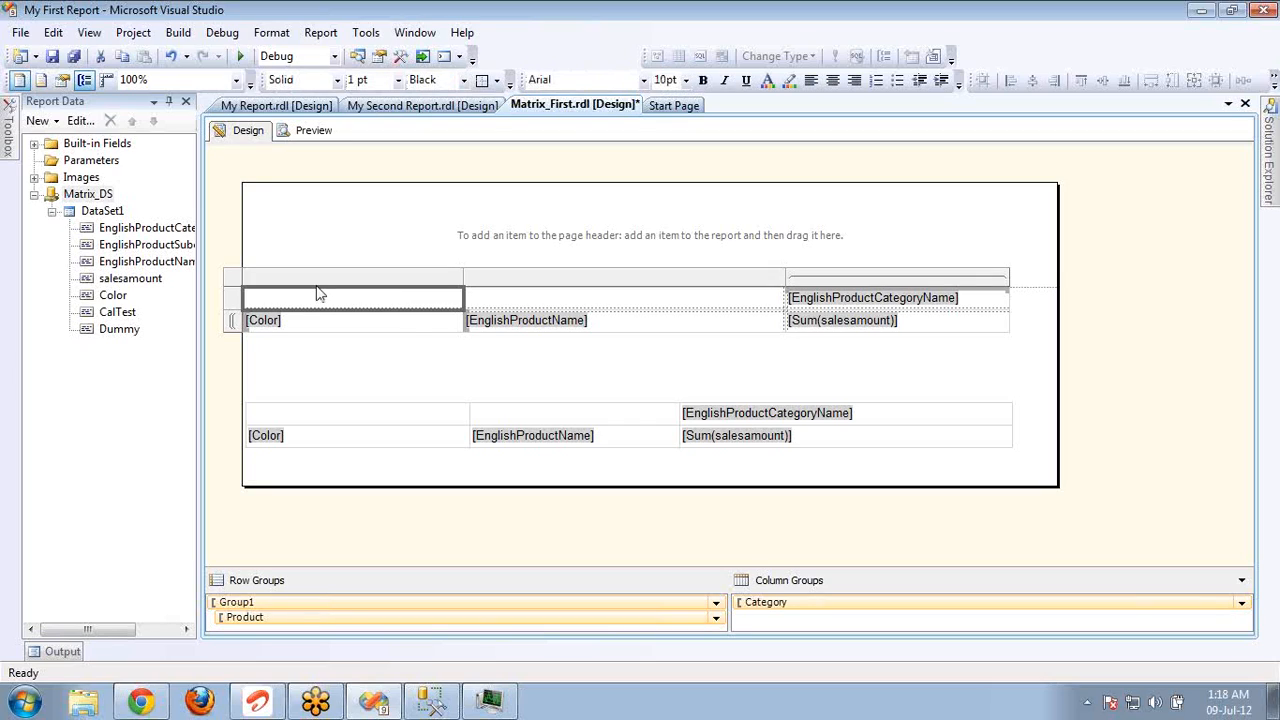
click(234, 281)
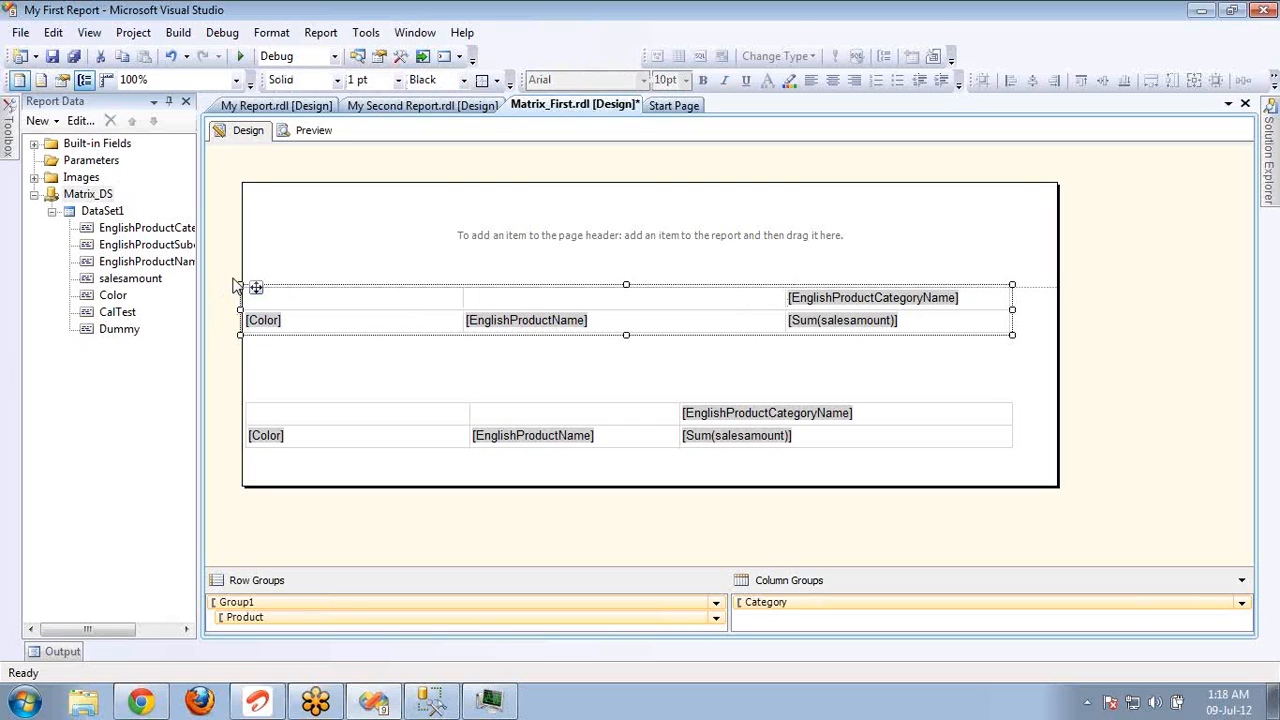
key(Delete)
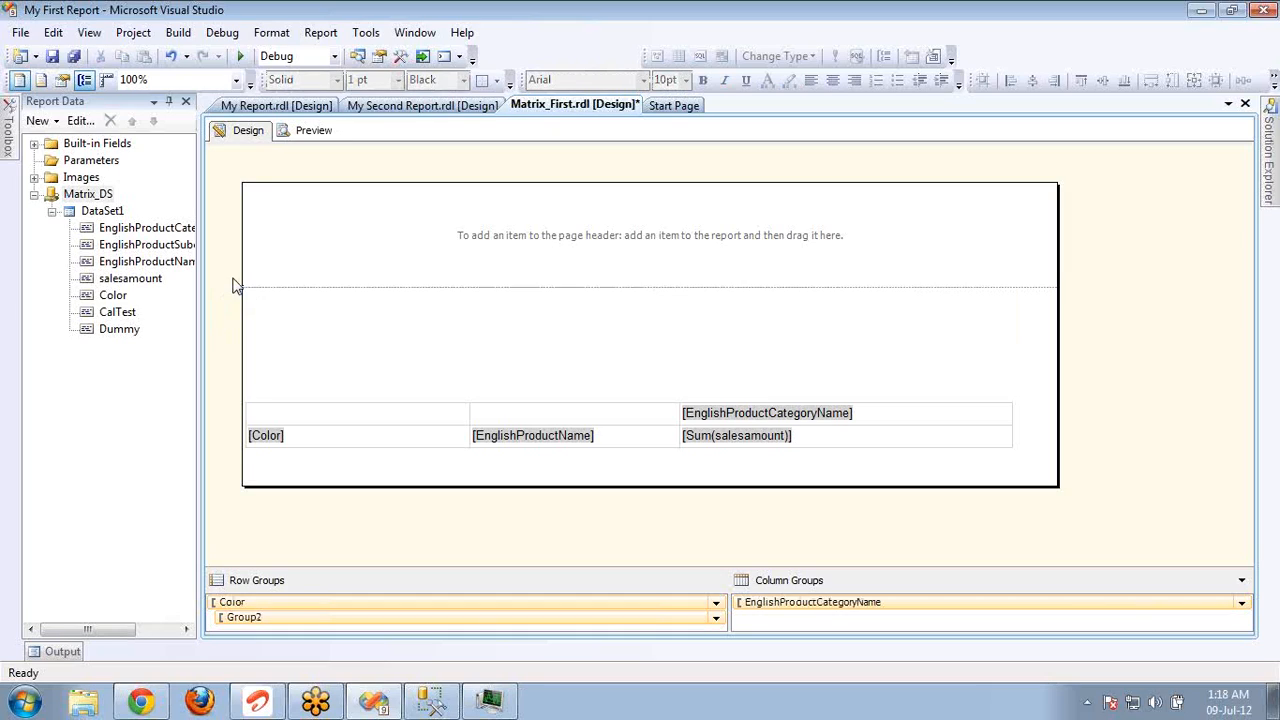
Step: Add a dataset to the Matrix_DS data source with the query "select * from dimproduct"
right_click(97, 198)
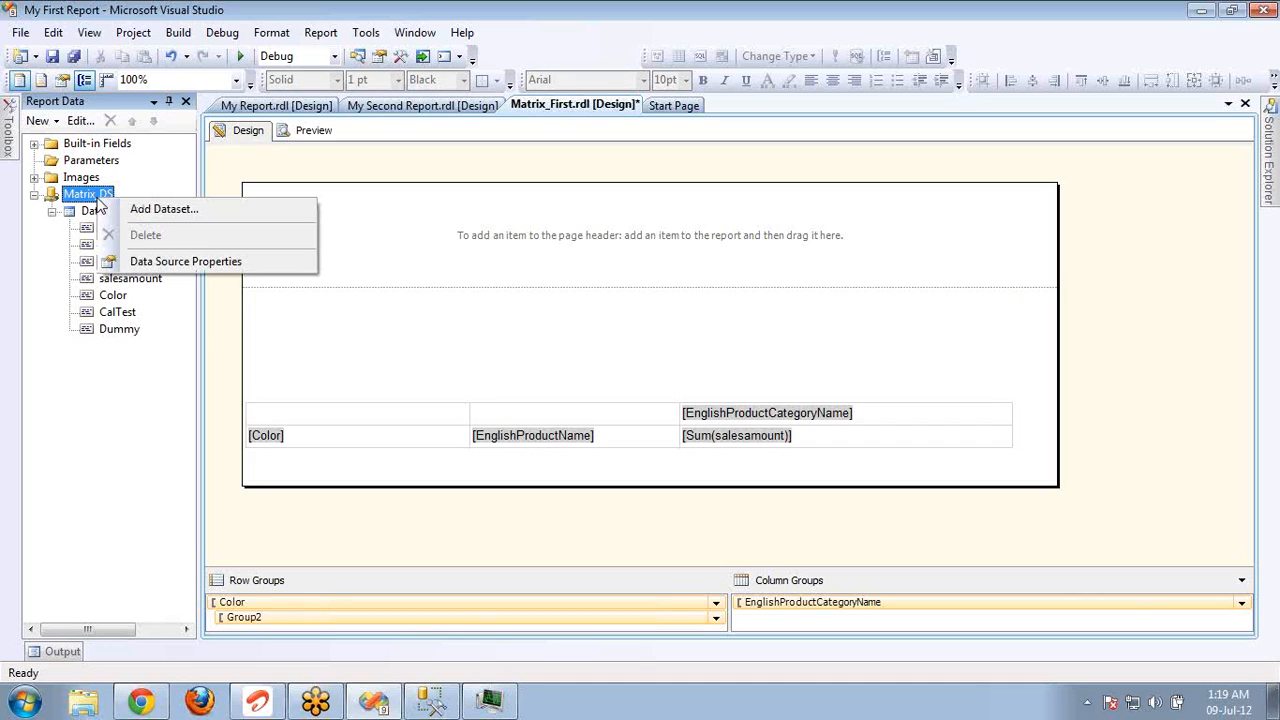
click(140, 208)
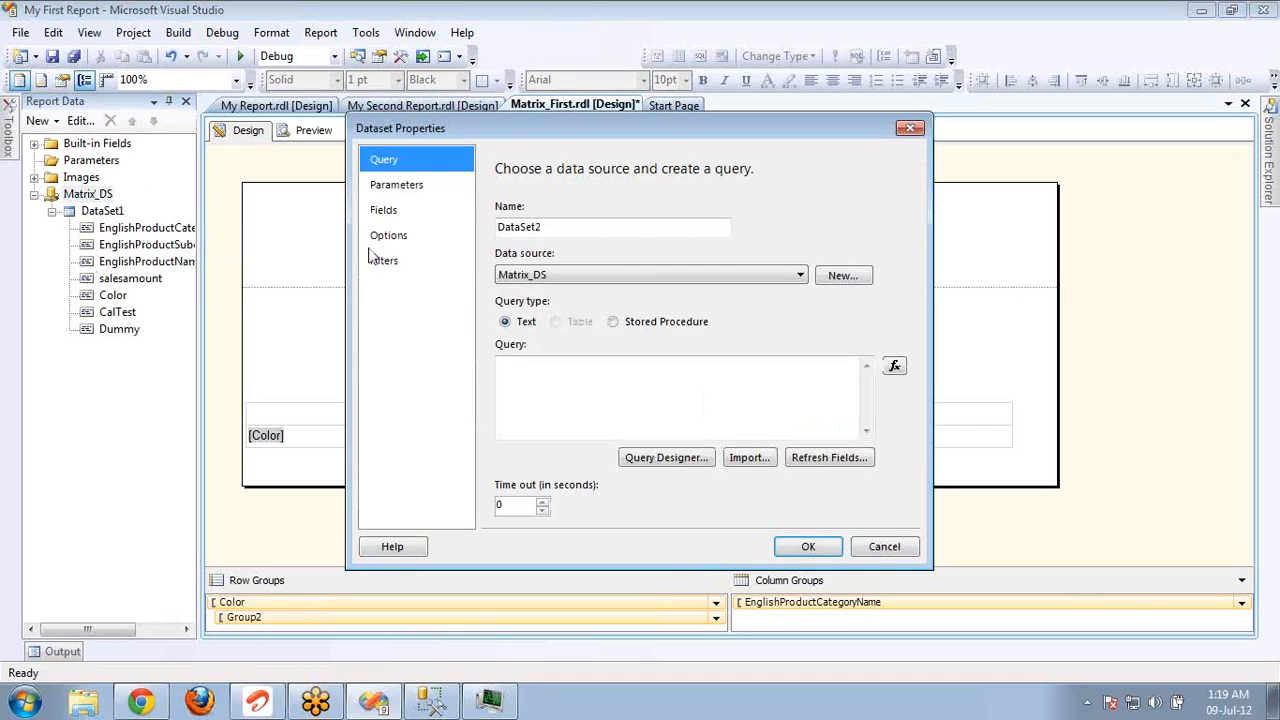
click(551, 376)
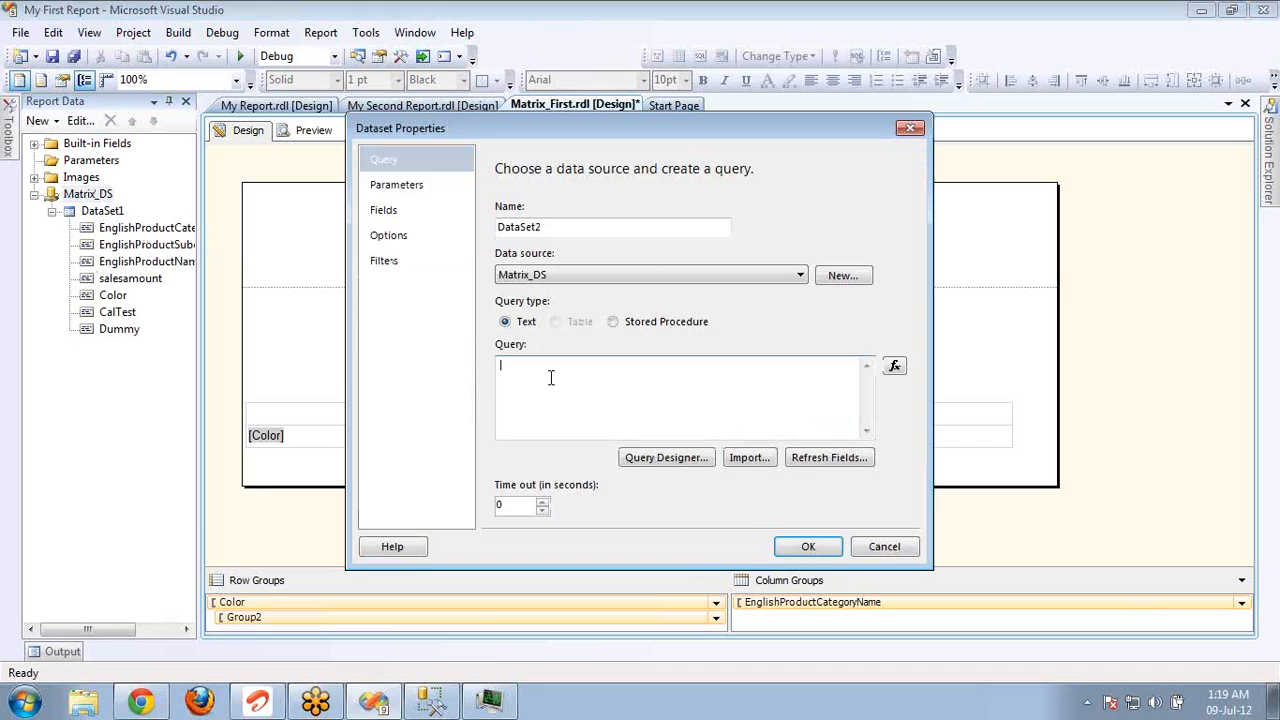
text(select * from dimproduct)
click(809, 547)
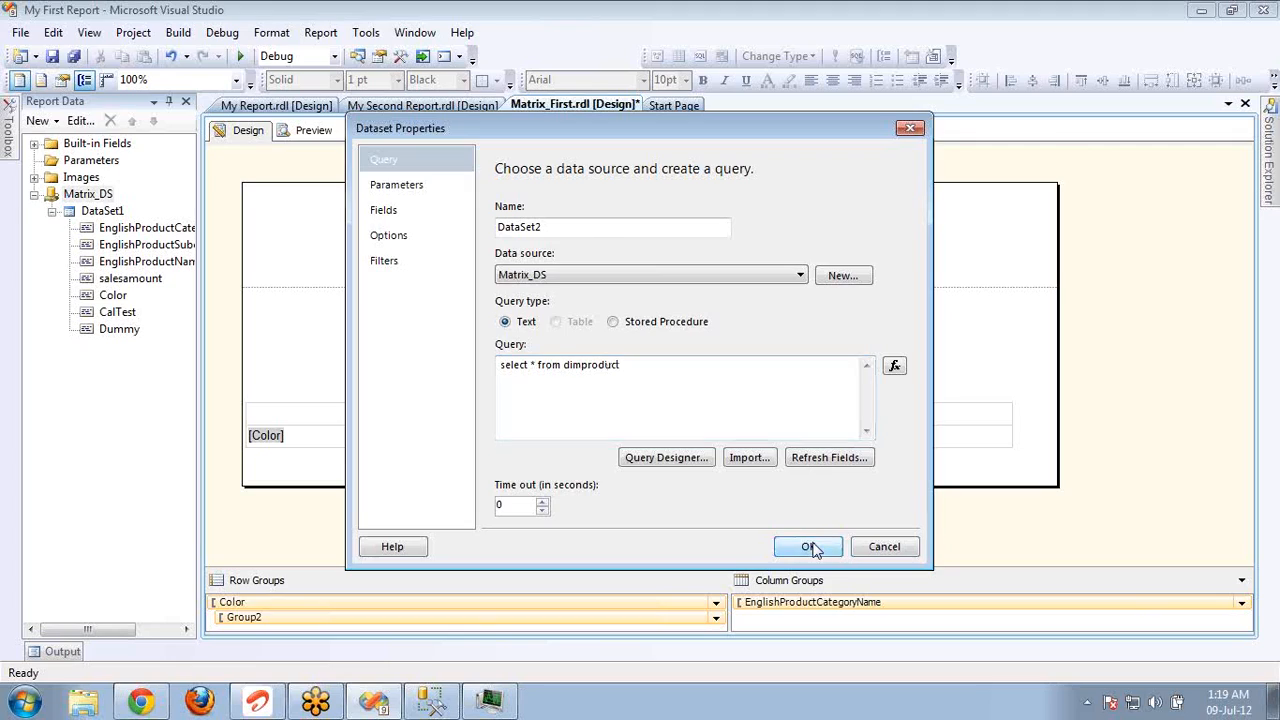
click(54, 144)
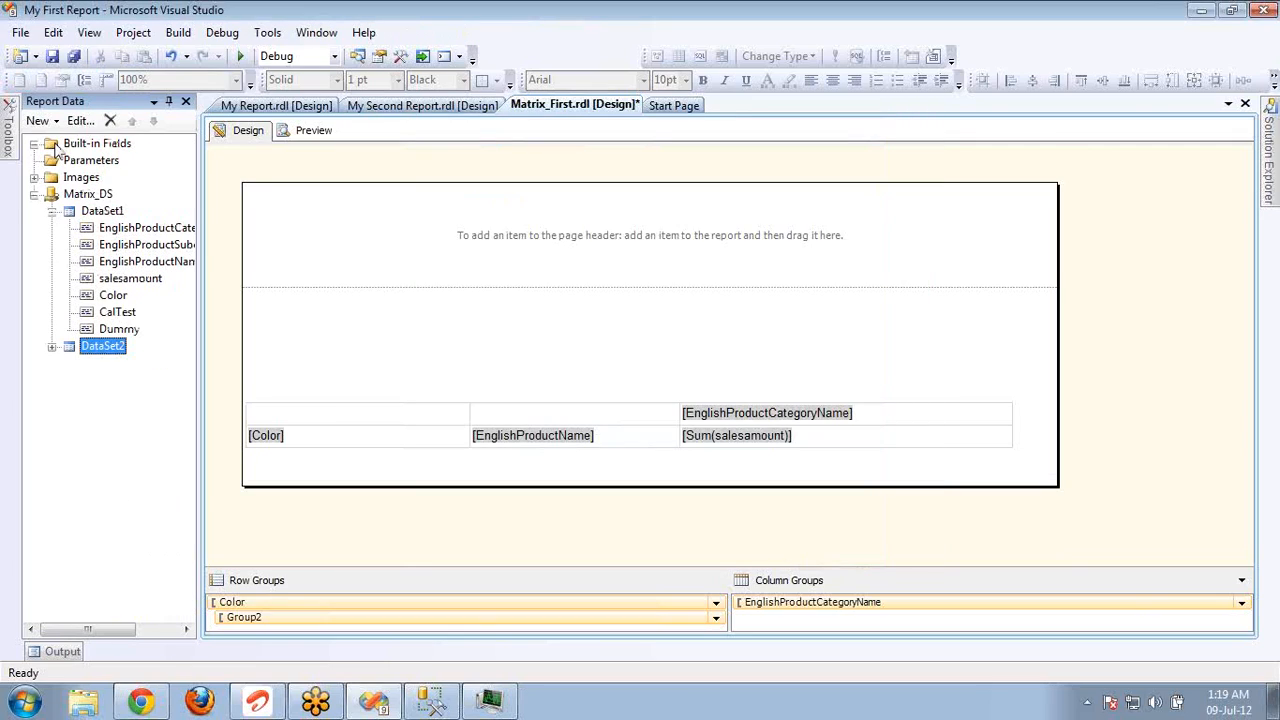
Step: Add another dataset to Matrix_DS with the query "select * from Dimproductcategory"
right_click(90, 194)
click(125, 205)
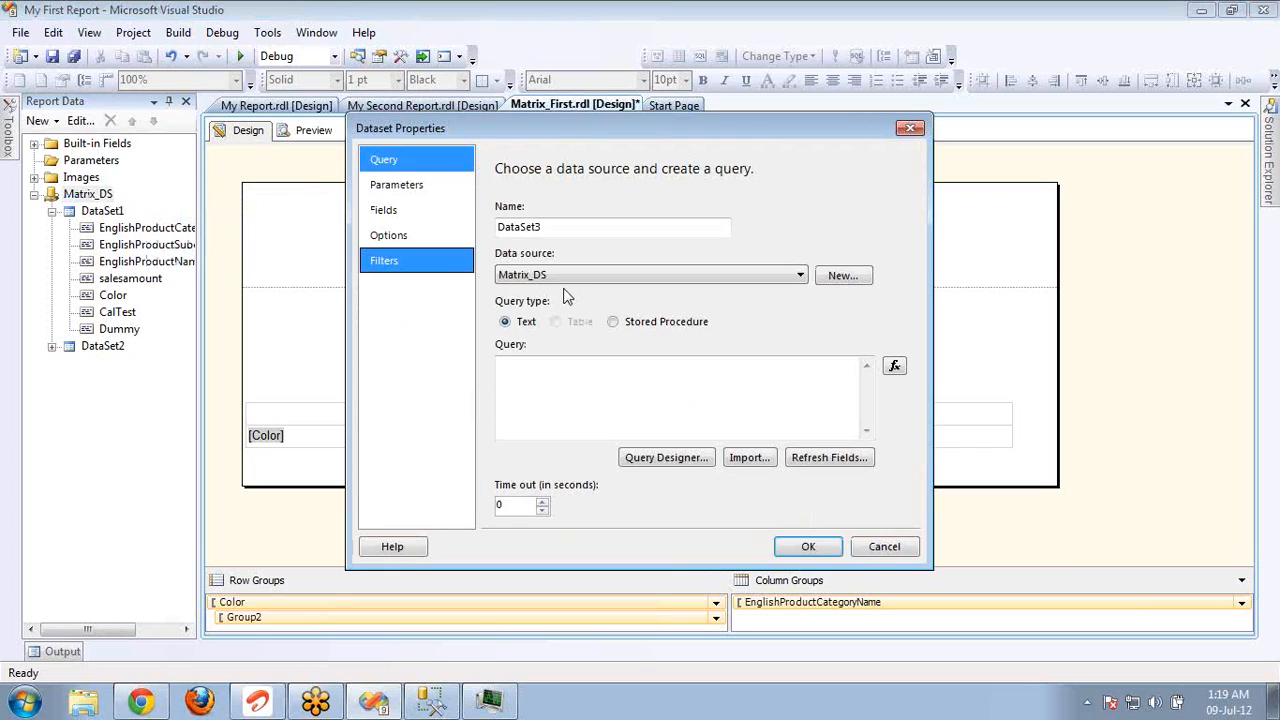
click(597, 386)
text(sele)
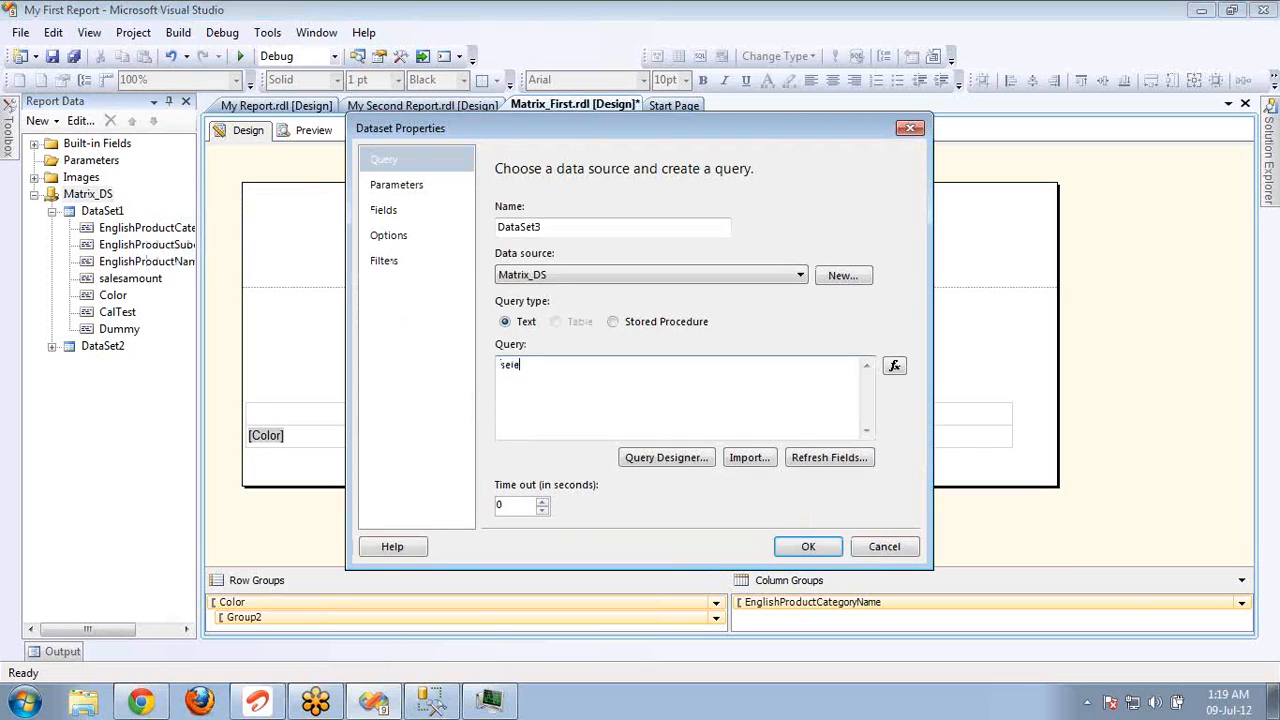
text(ct * from Dimproductcategory)
click(808, 546)
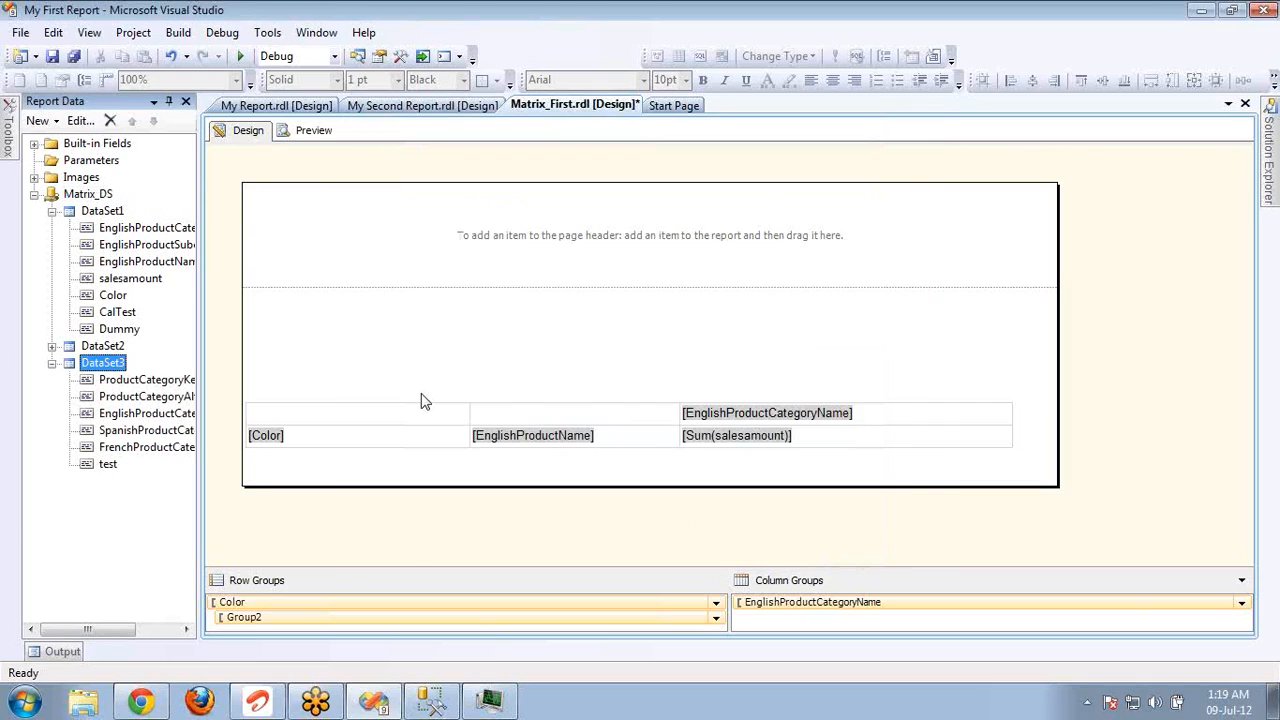
Step: Add a dataset to Matrix_DS with the query "select * from dimproductsubcategory" and collapse the field lists of DataSet3 and DataSet4
right_click(101, 197)
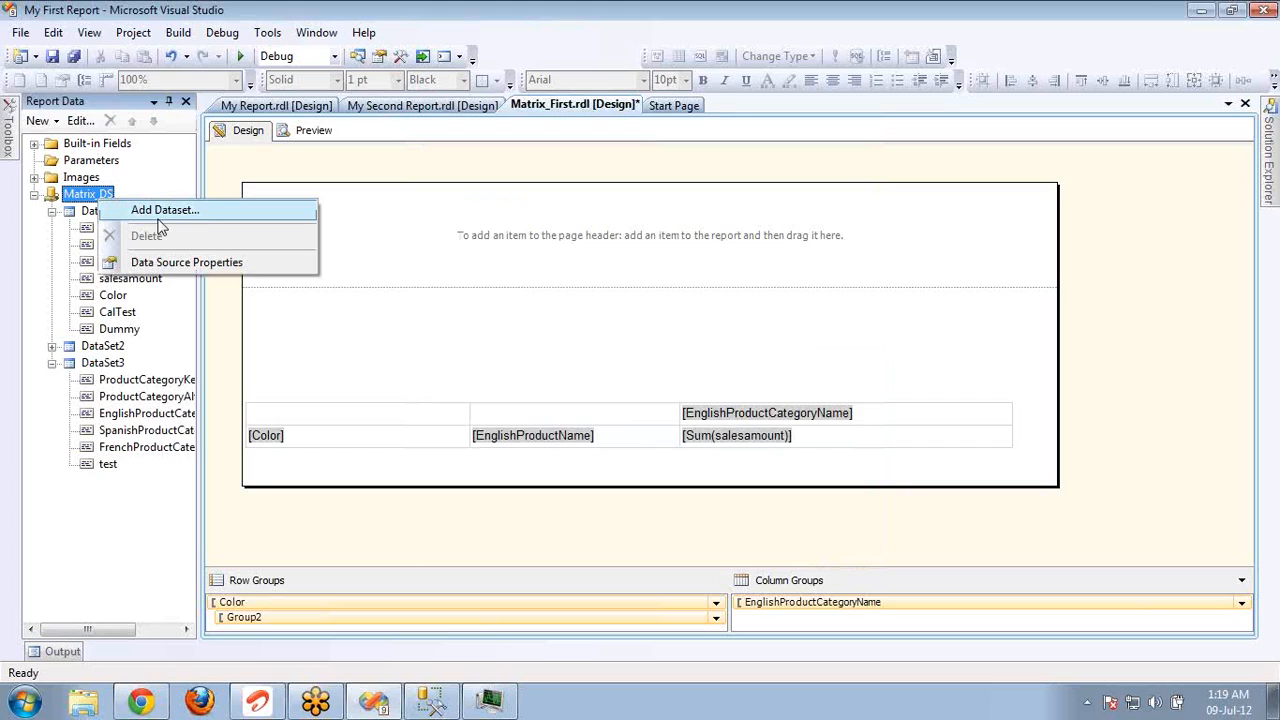
click(162, 211)
click(551, 386)
text(select * from dimproductsubcat)
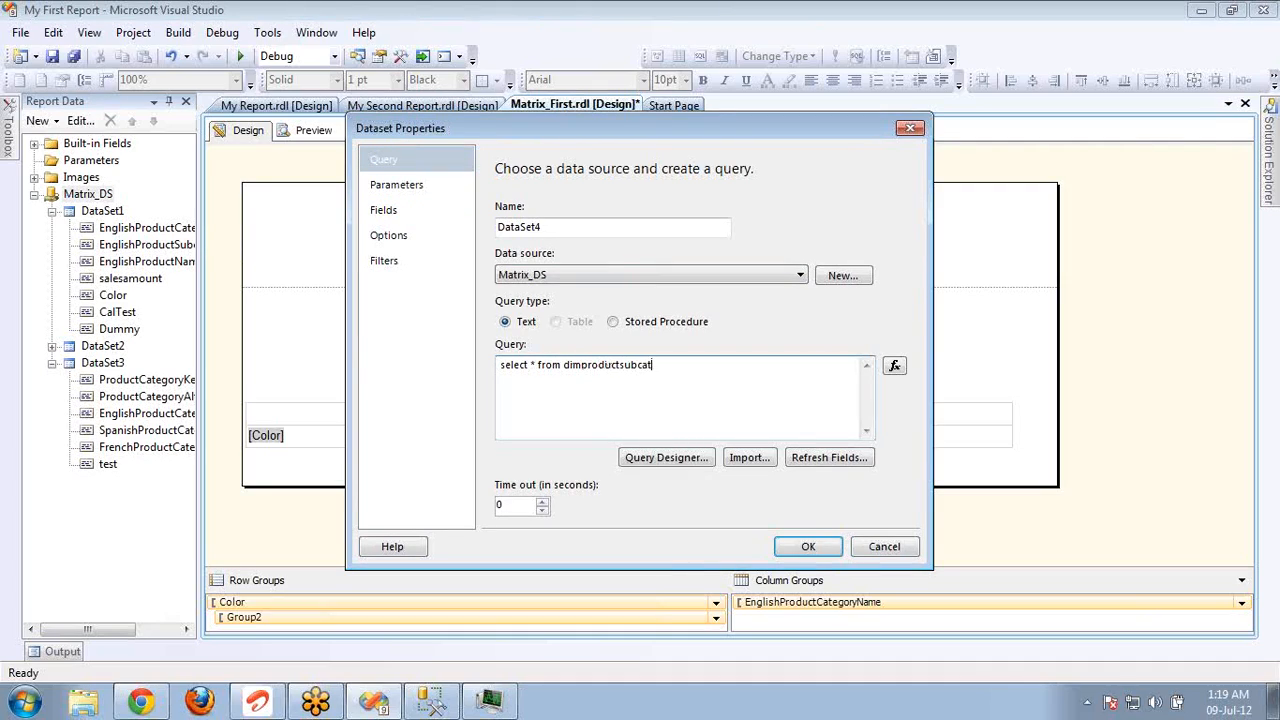
text(egory)
click(805, 546)
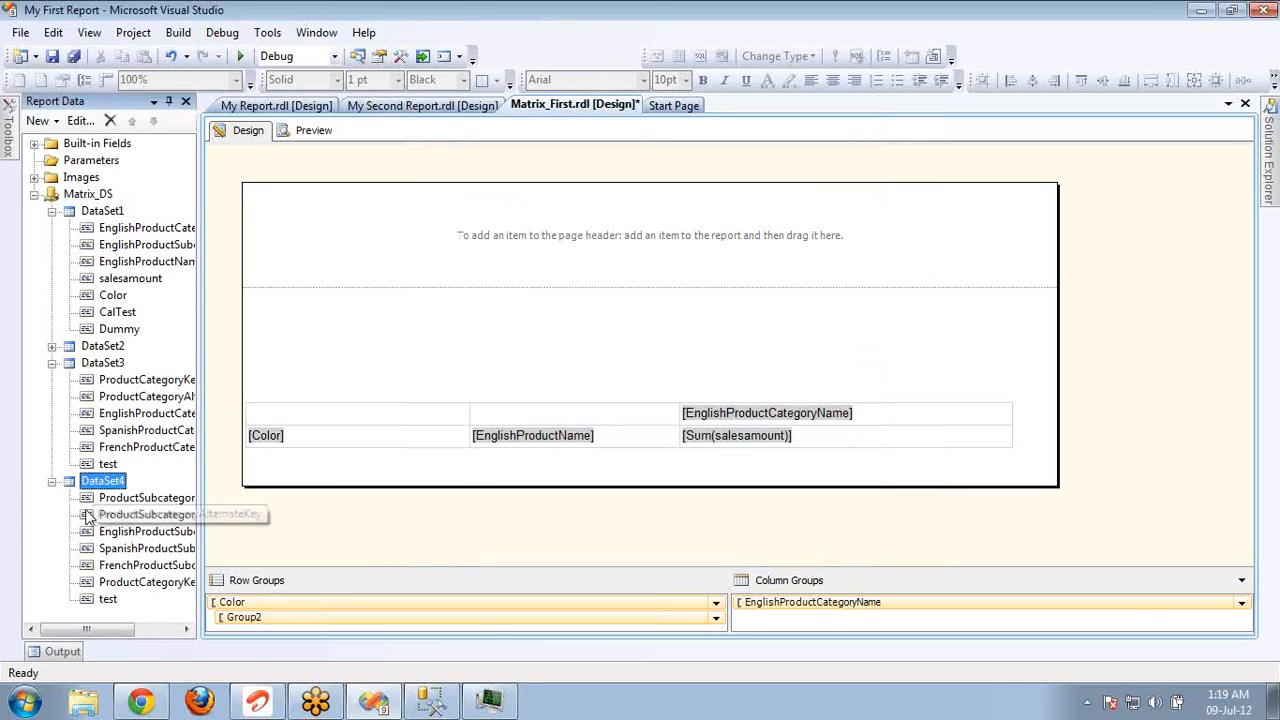
click(52, 481)
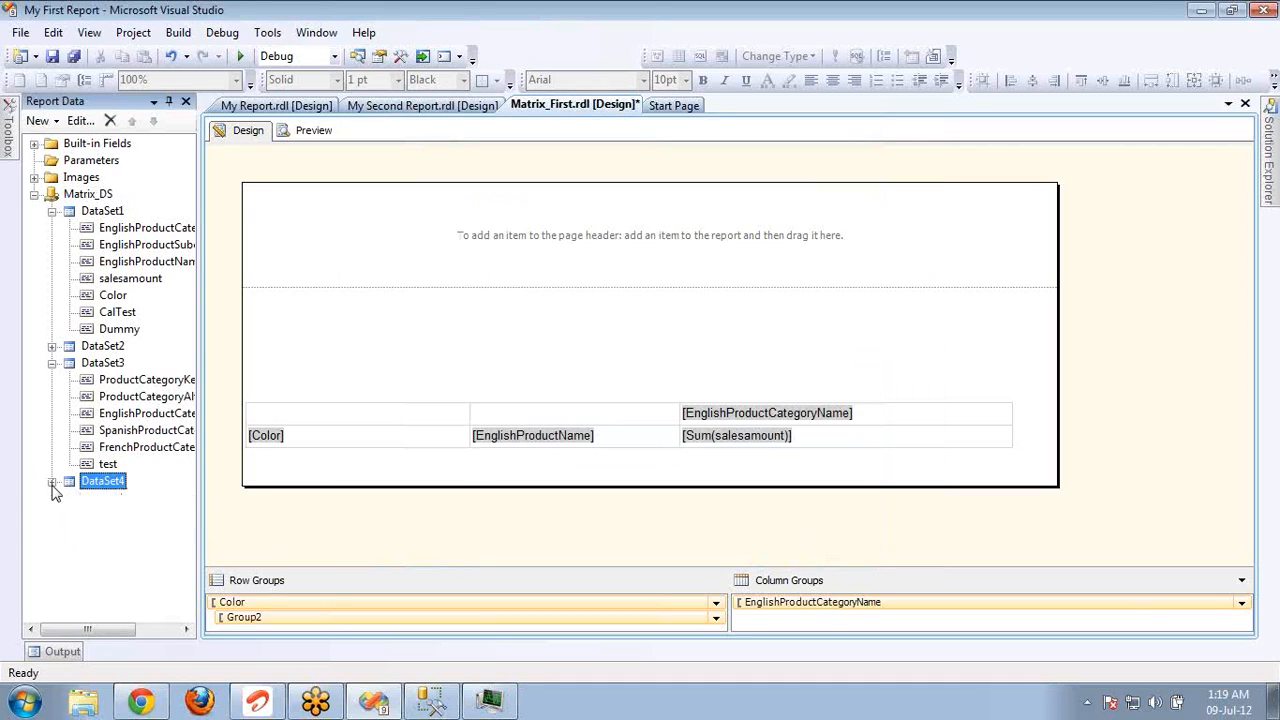
click(52, 363)
Step: Add a report parameter named Category with the prompt "Category :" and allow multiple values
right_click(122, 161)
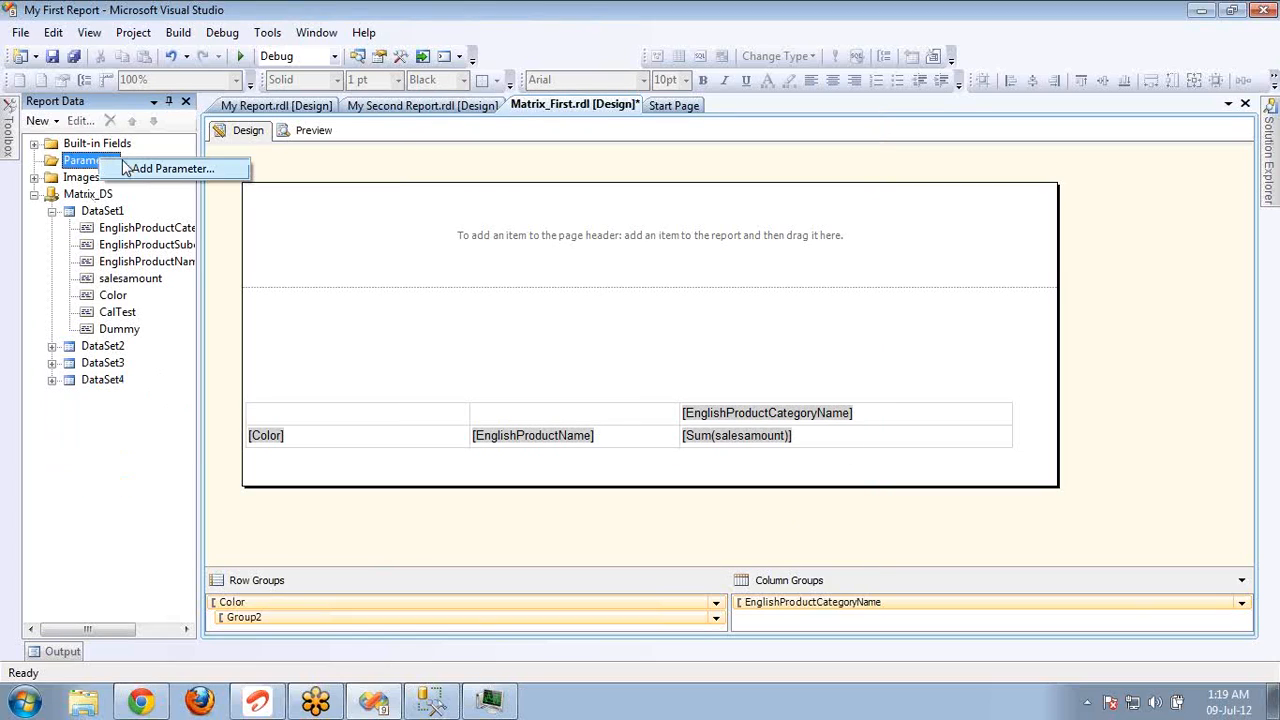
click(130, 168)
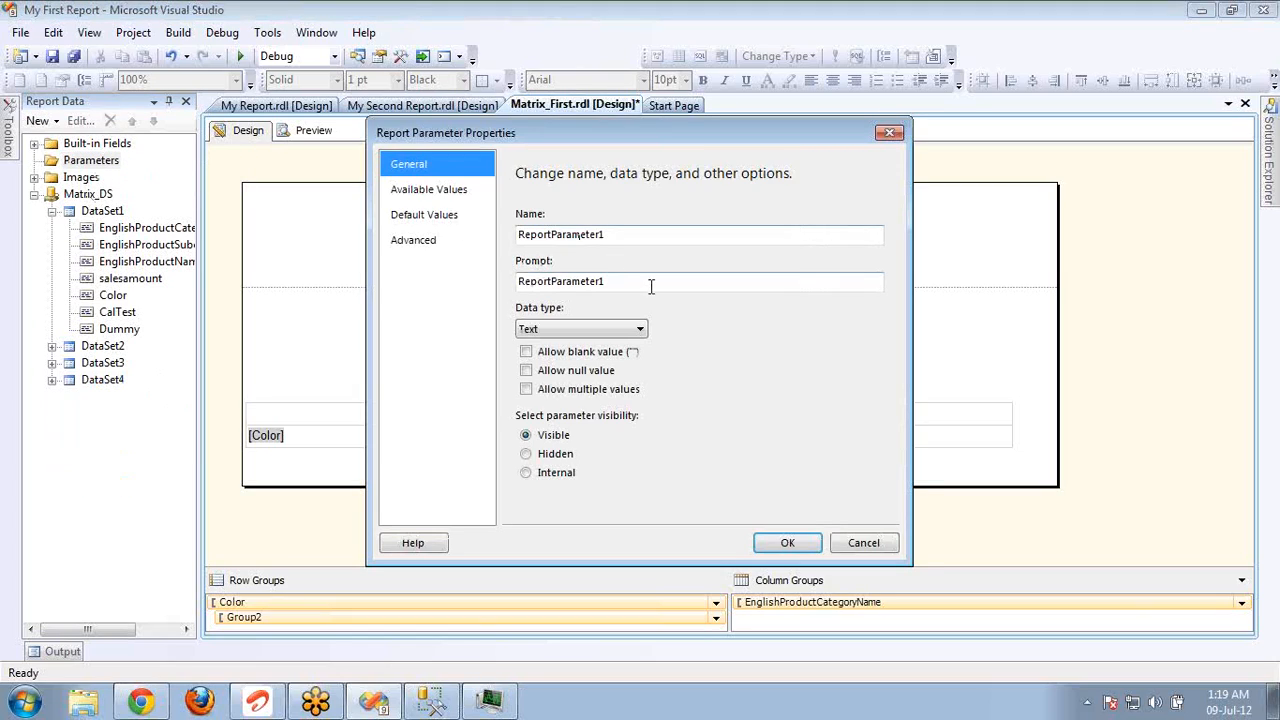
click(617, 237)
double_click(617, 237)
text(Prod)
key(BackSpace)
key(BackSpace)
key(BackSpace)
text(Category)
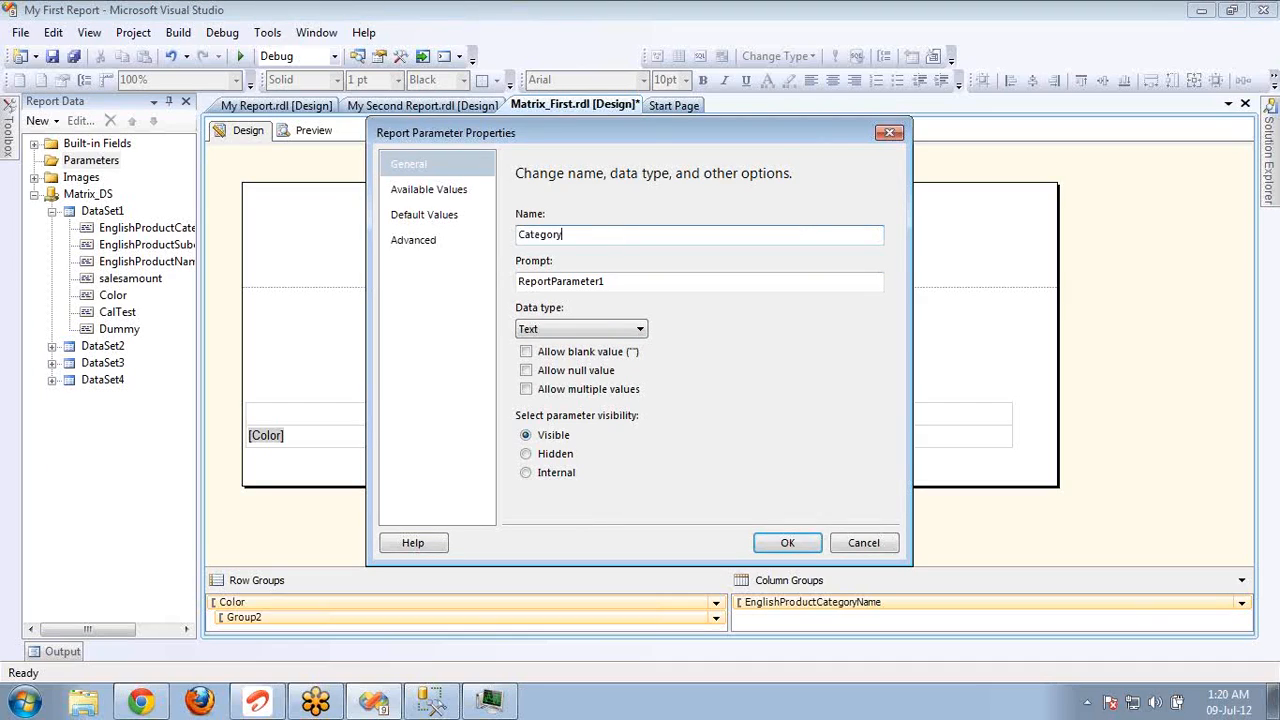
key(Tab)
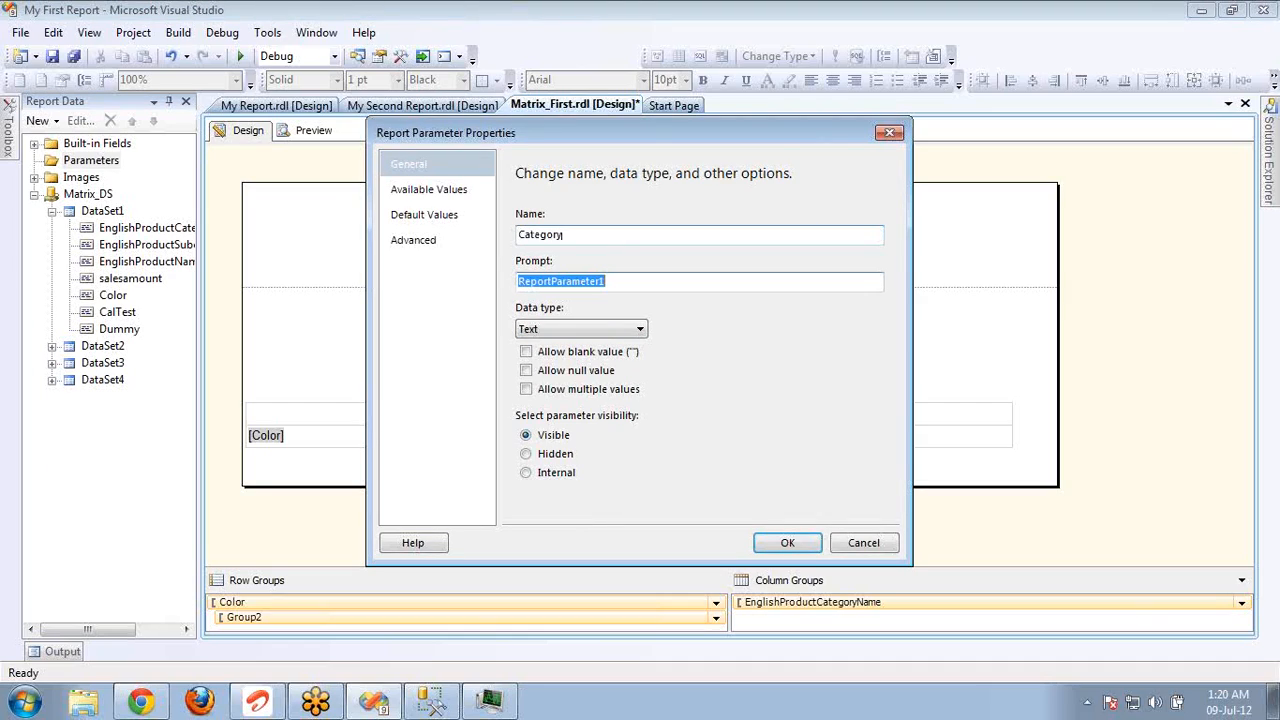
text(Category :)
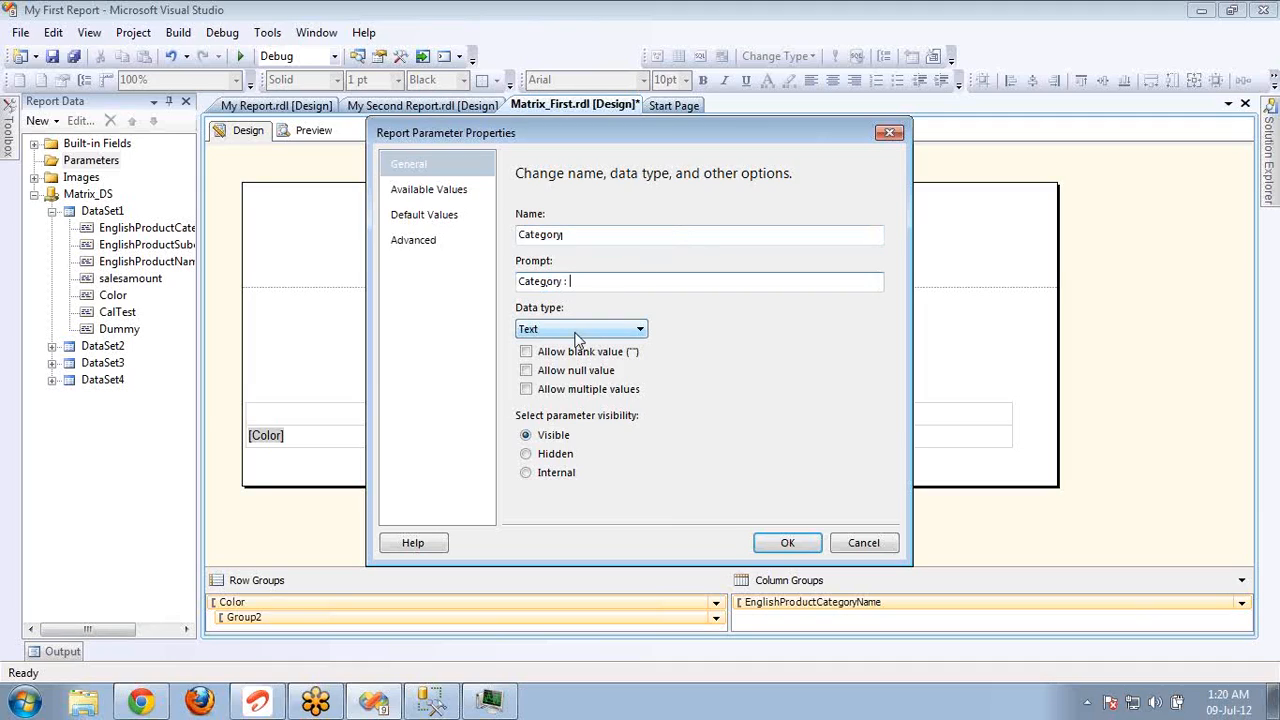
click(527, 391)
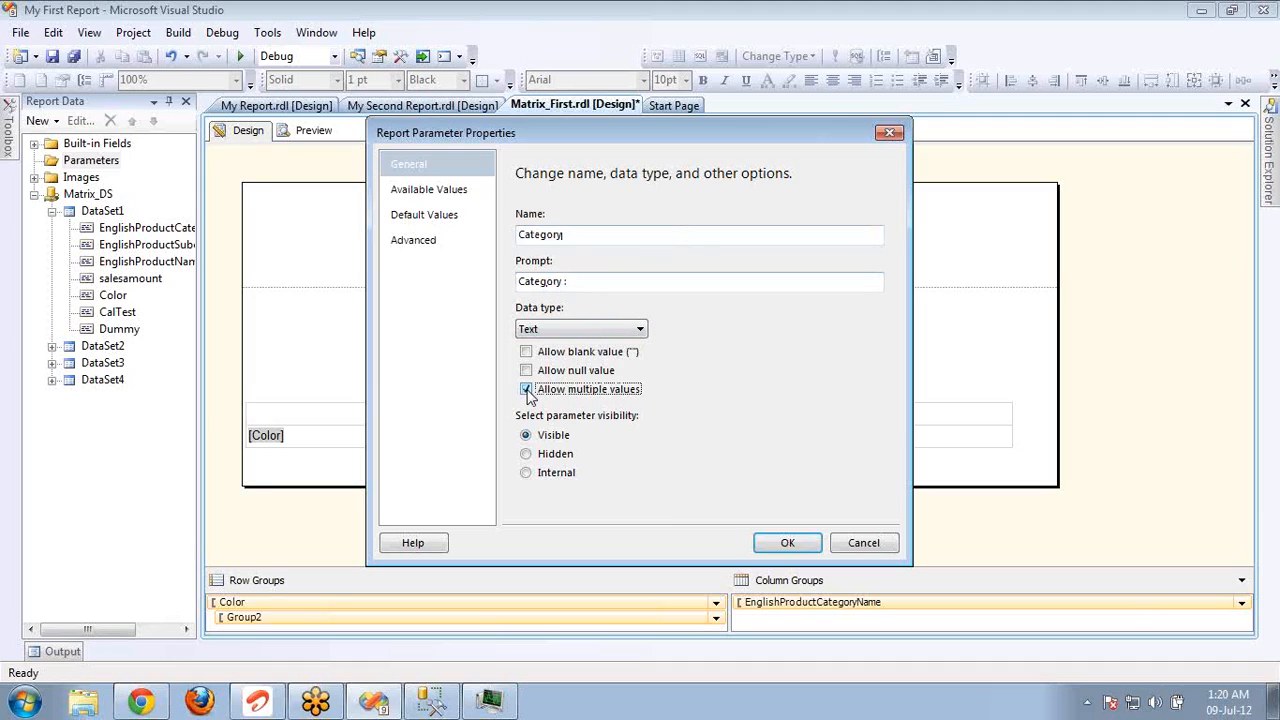
Step: Take the Category parameter's available values from DataSet3, with ProductCategoryKey as value and EnglishProductCategoryName as label, and save the parameter
click(430, 192)
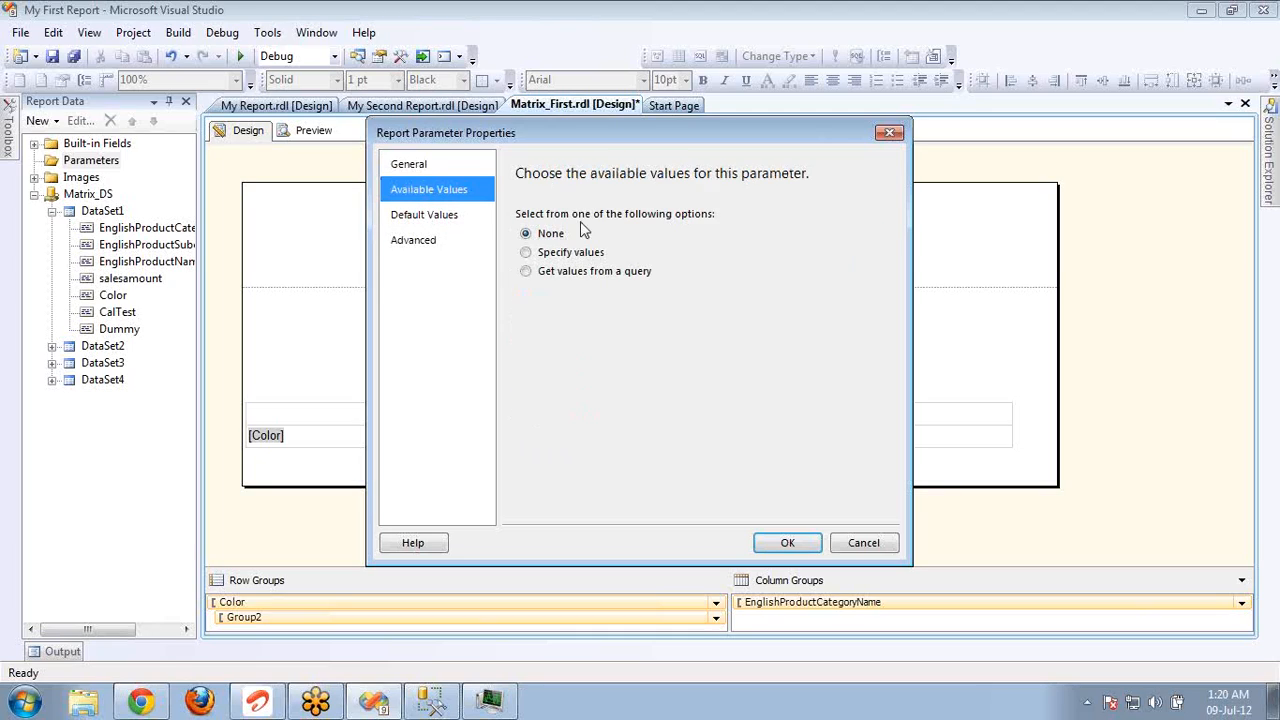
click(590, 274)
click(646, 331)
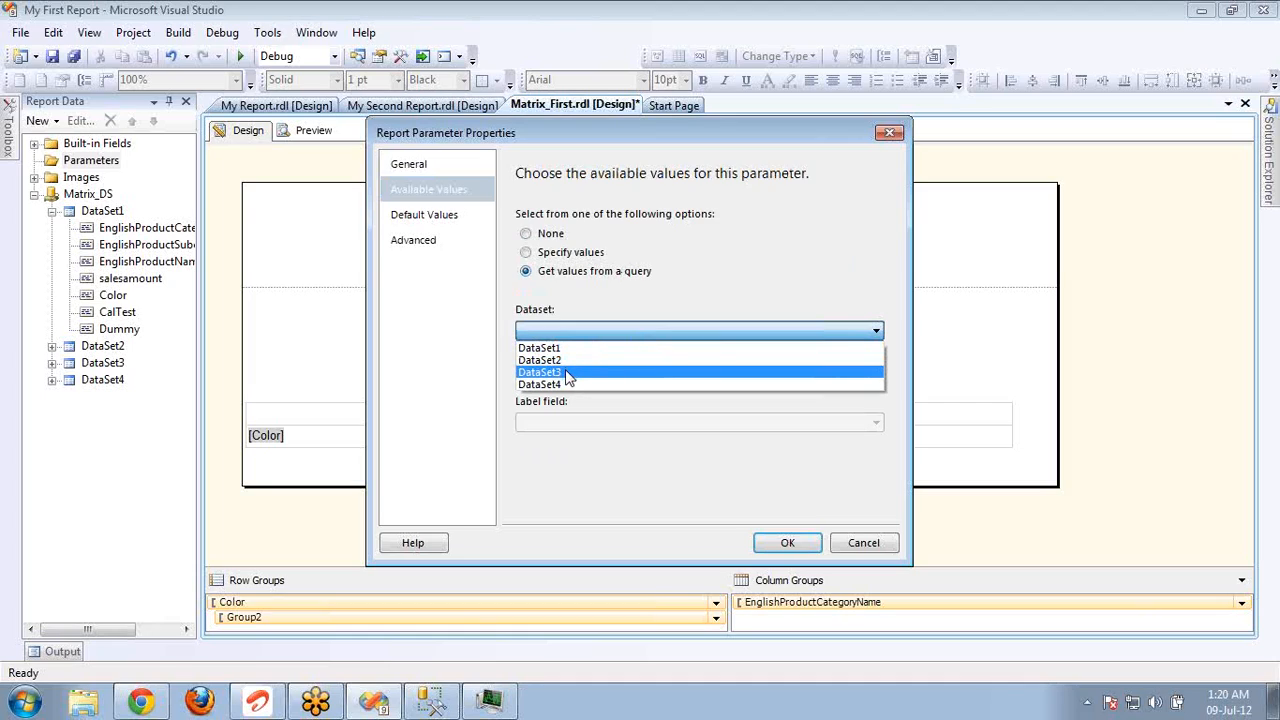
click(567, 373)
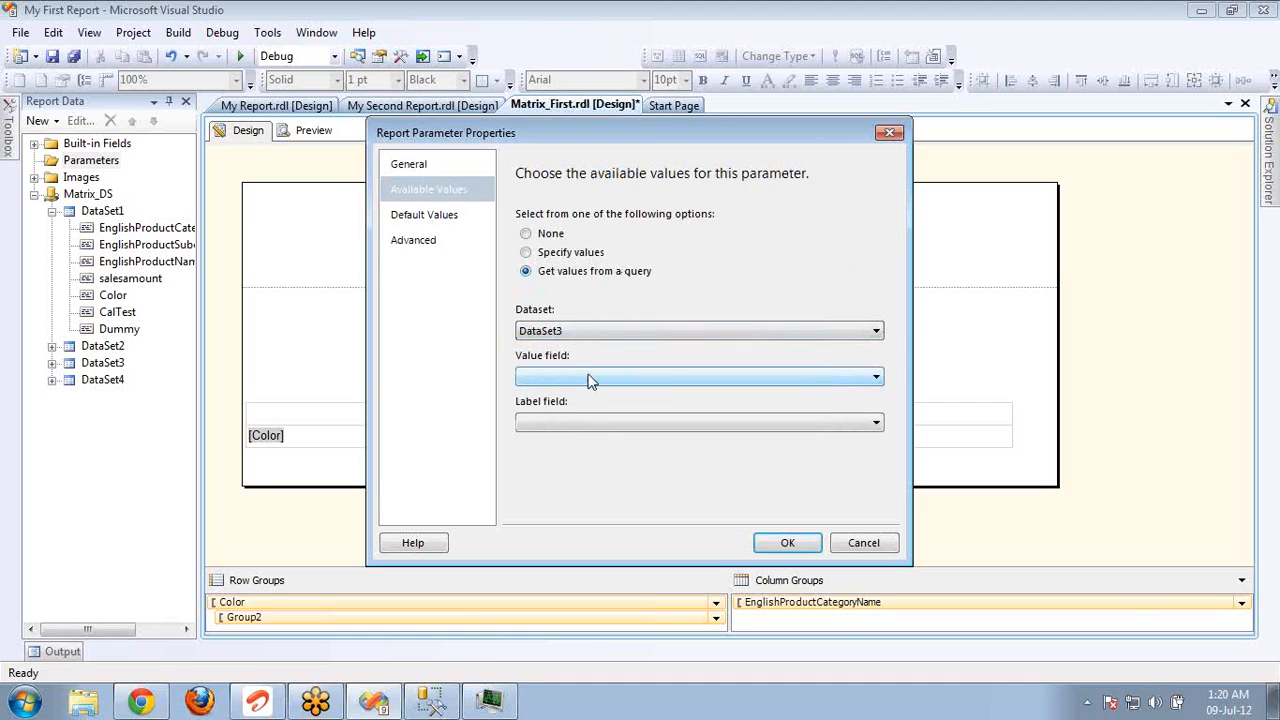
click(589, 377)
click(590, 395)
click(606, 424)
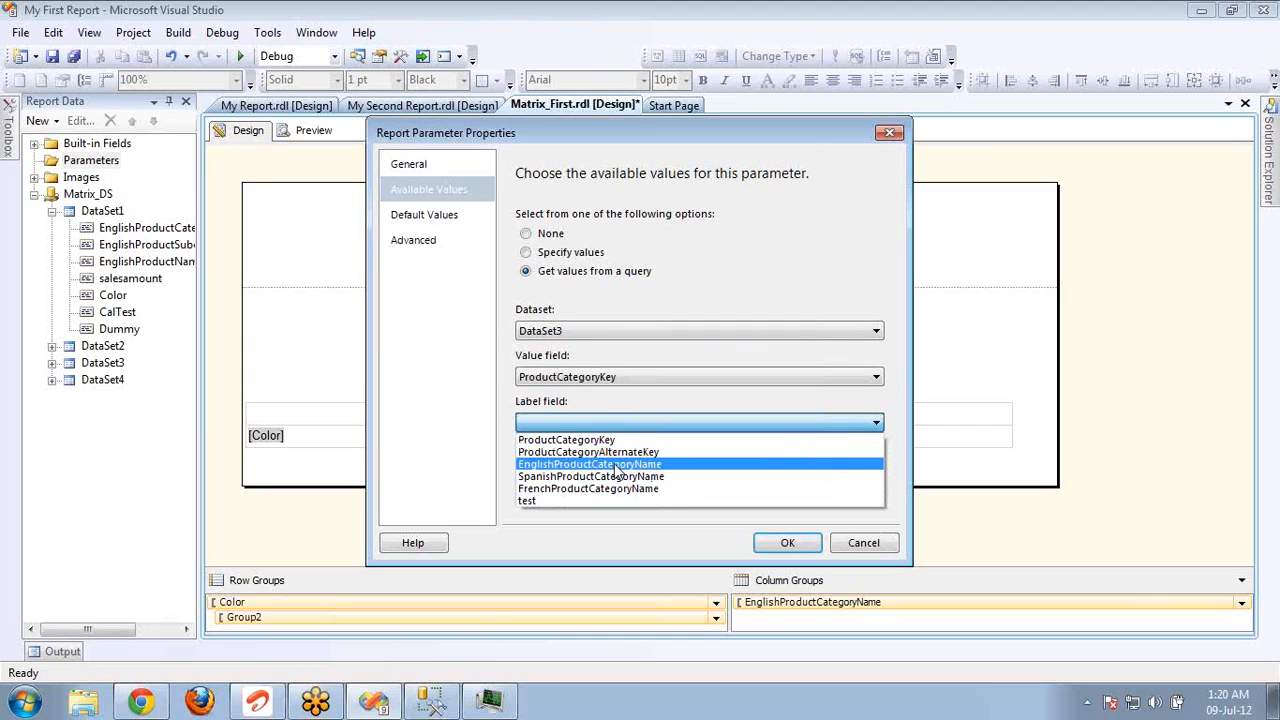
click(612, 466)
click(787, 545)
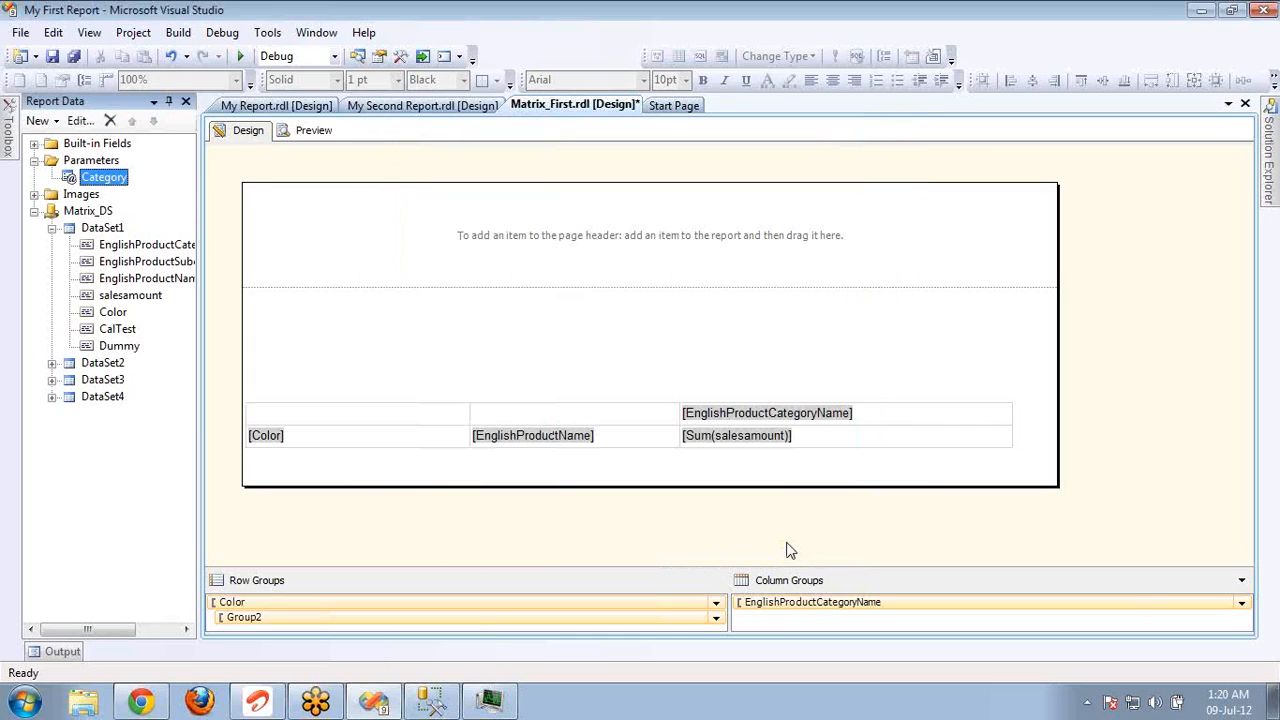
Step: Add a report parameter named SubCateggory with the prompt "Sun Category :" and allow multiple values
click(88, 163)
right_click(88, 165)
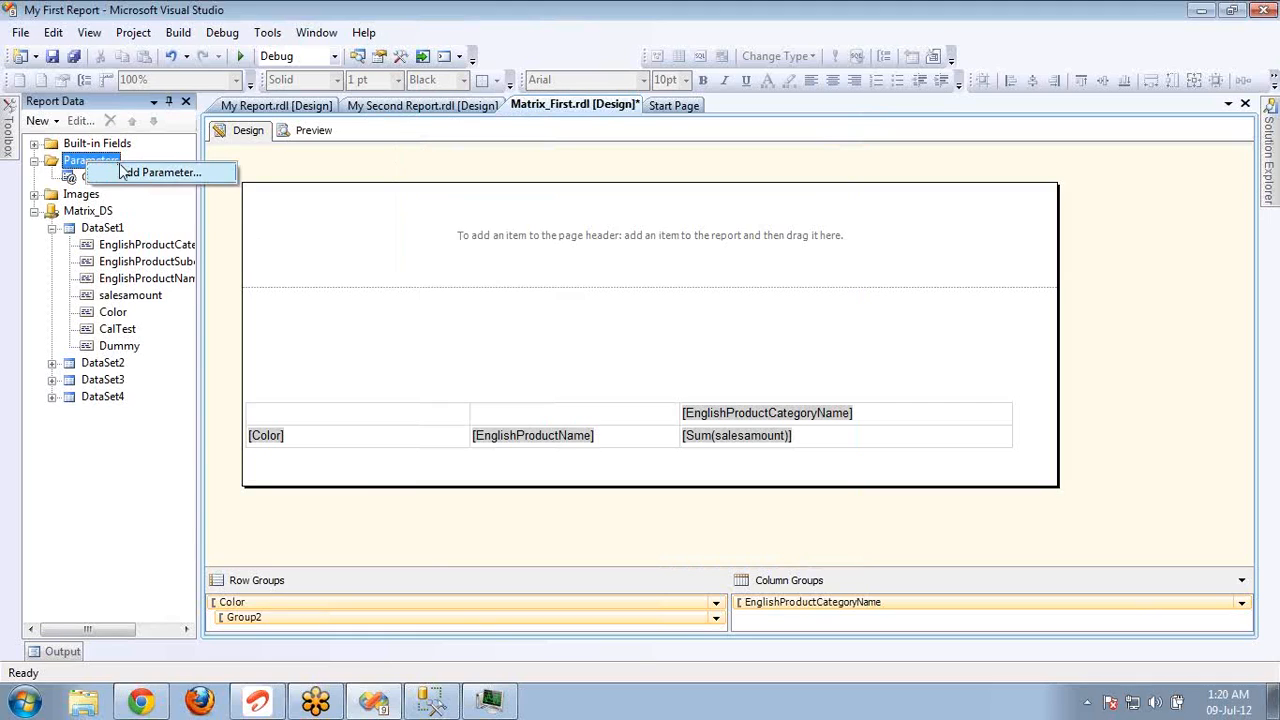
click(140, 173)
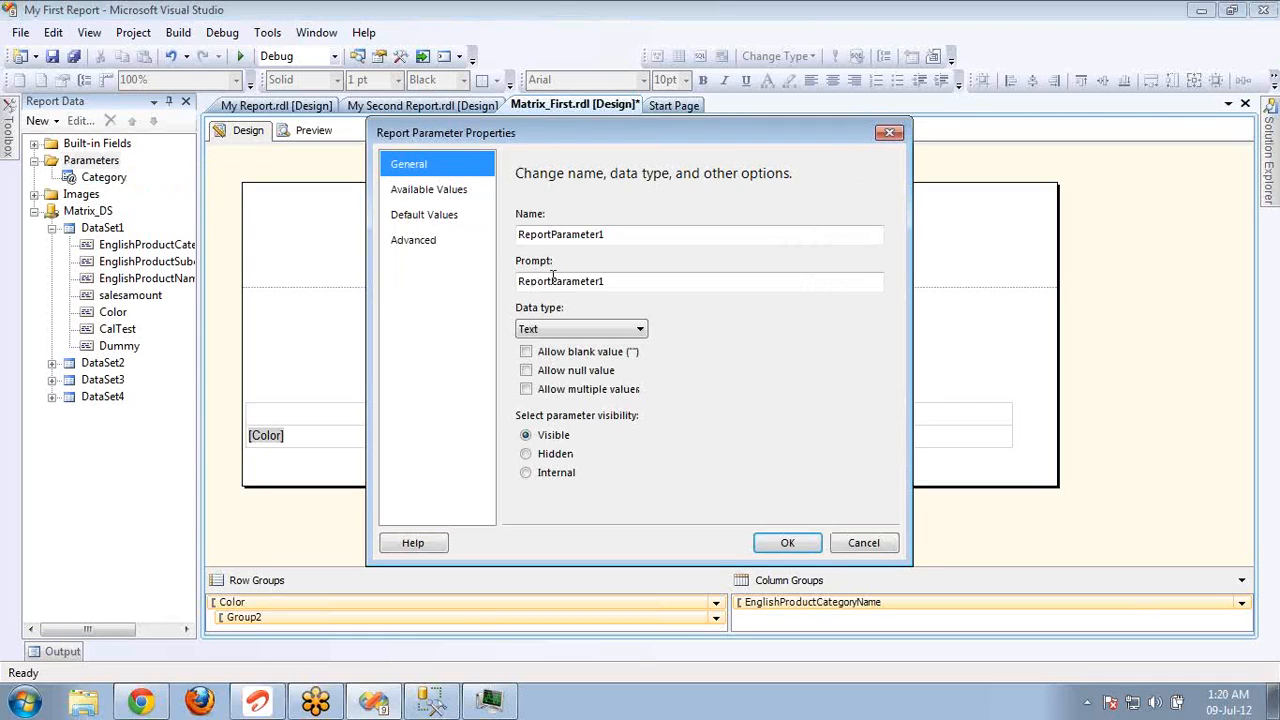
click(641, 230)
double_click(641, 230)
text(SubCateggory)
key(Tab)
text(Sun Category :)
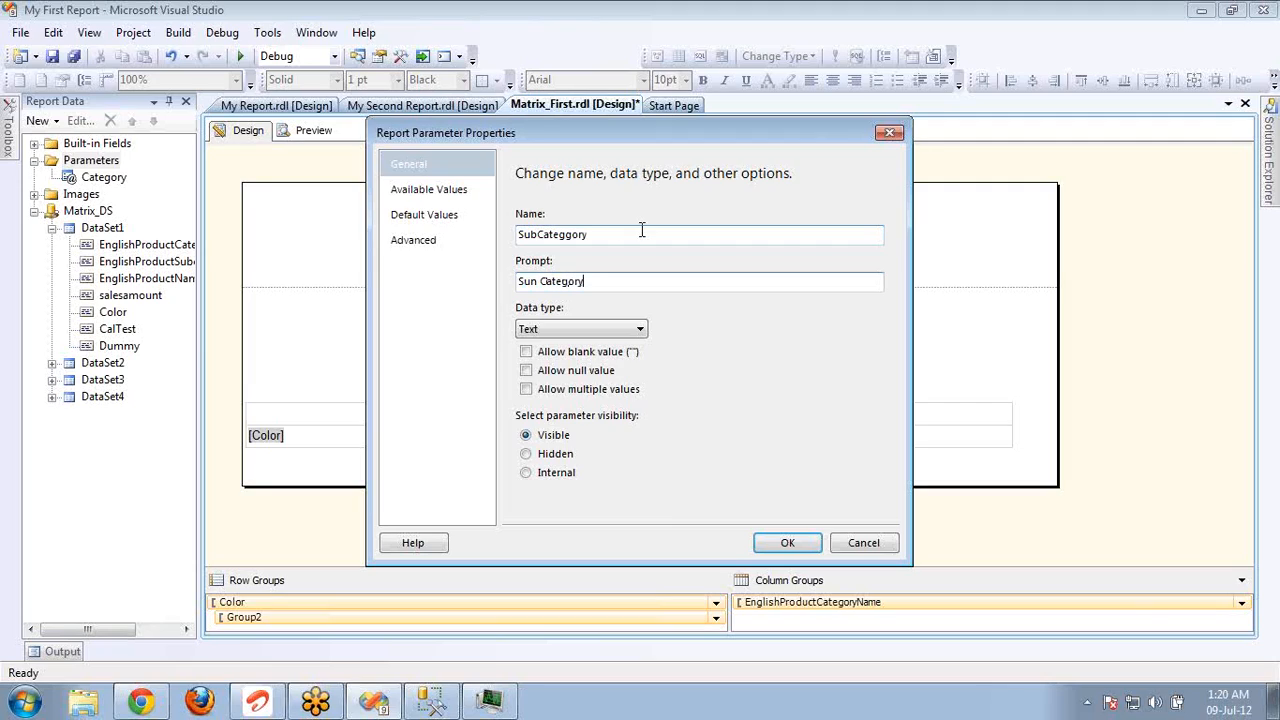
click(551, 389)
Step: Take the SubCateggory parameter's available values from DataSet4, with ProductSubcategoryKey as value and EnglishProductSubcategoryName as label, and save the parameter
click(414, 194)
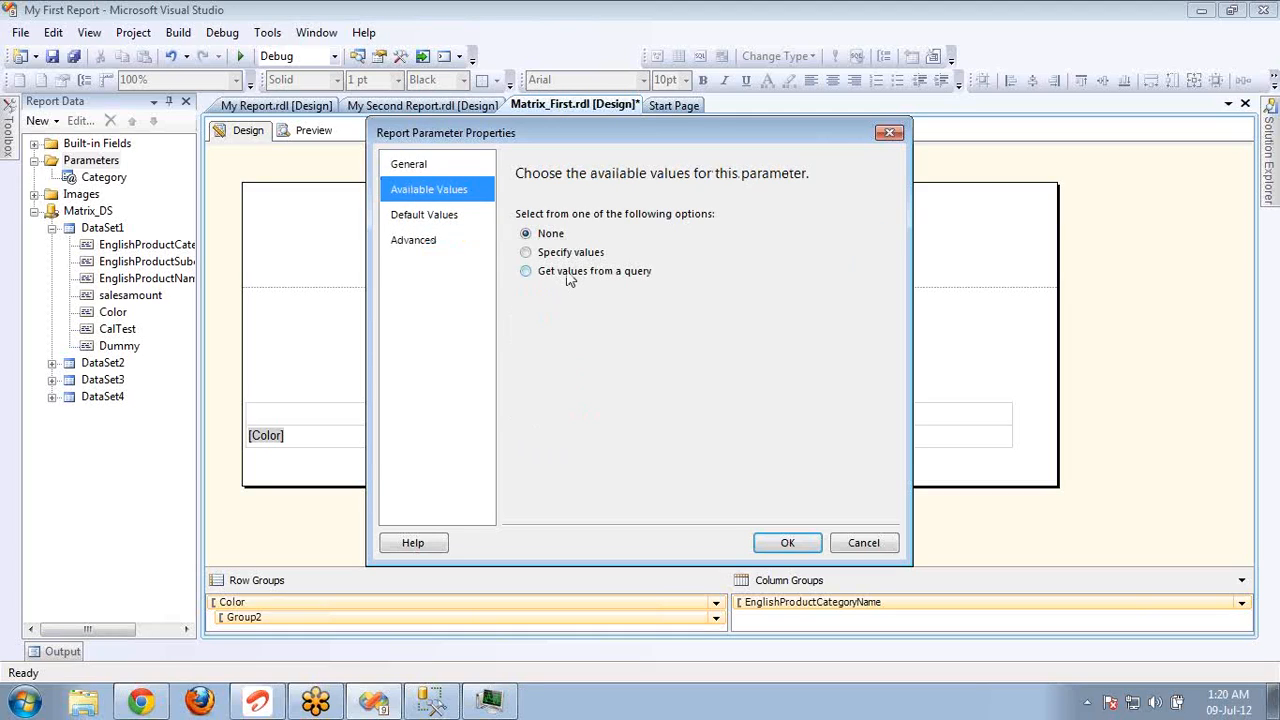
click(568, 273)
click(596, 332)
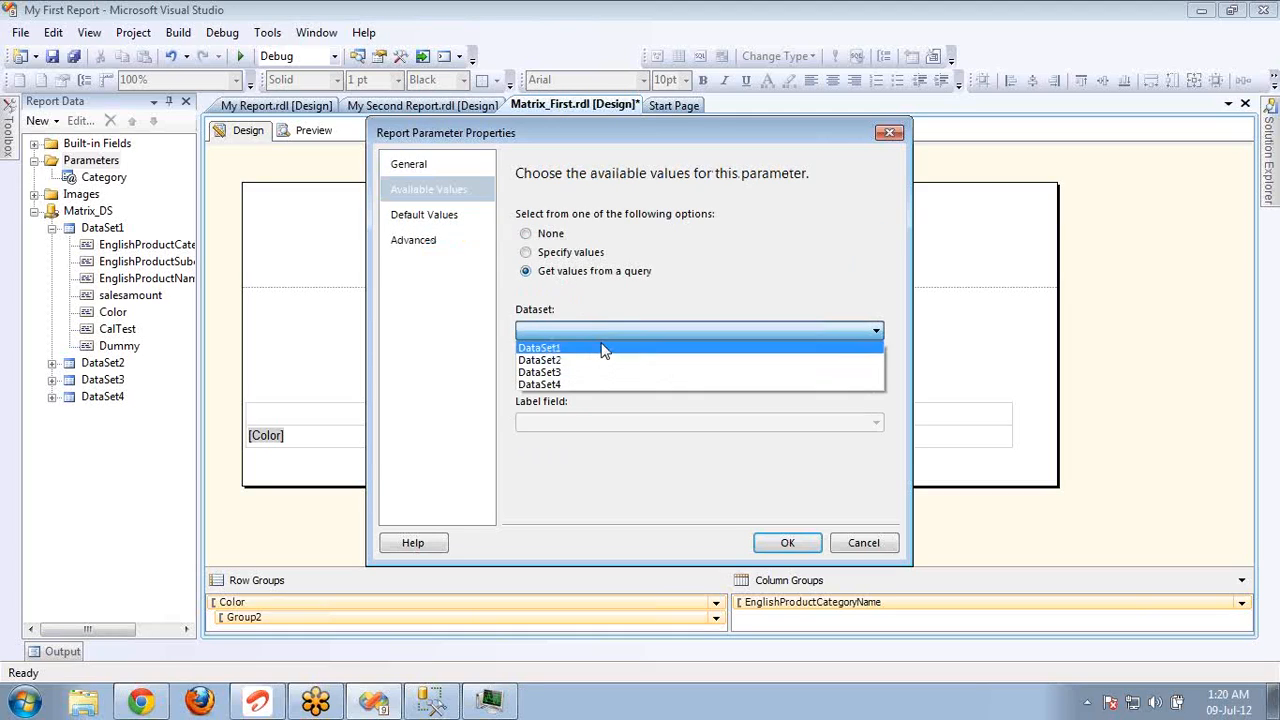
click(604, 381)
click(603, 380)
click(606, 394)
click(612, 428)
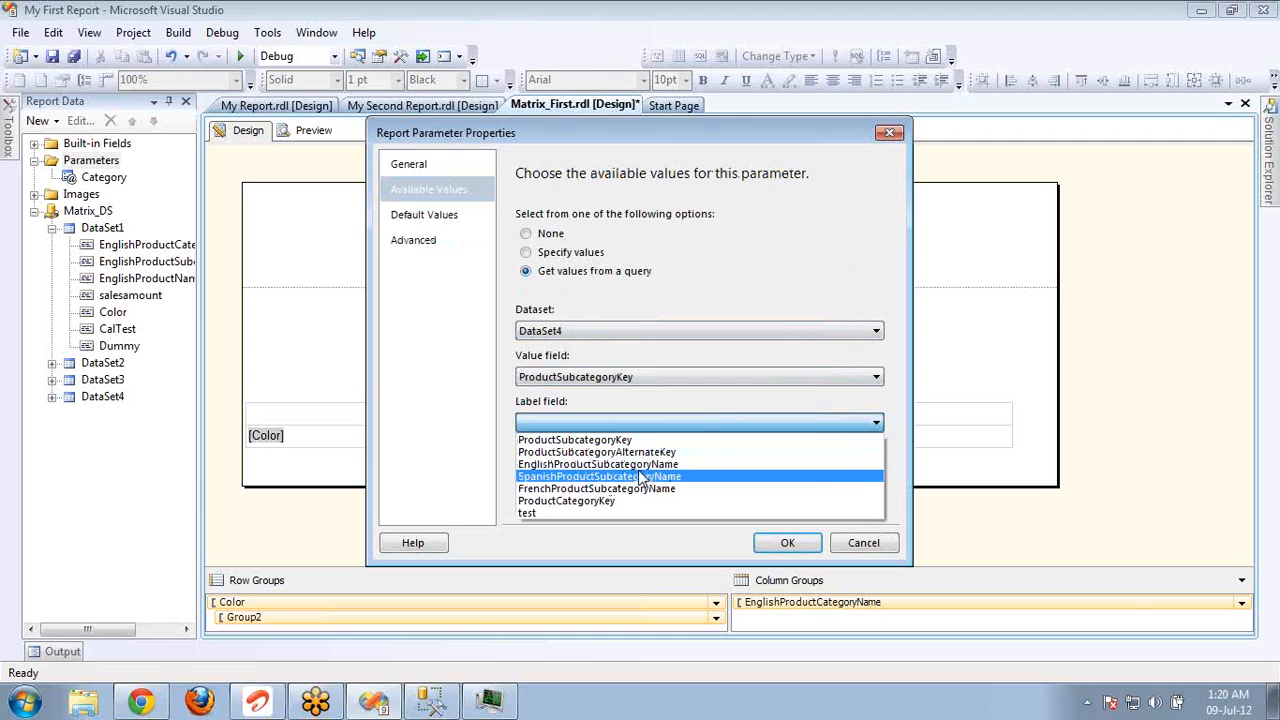
click(640, 464)
click(766, 548)
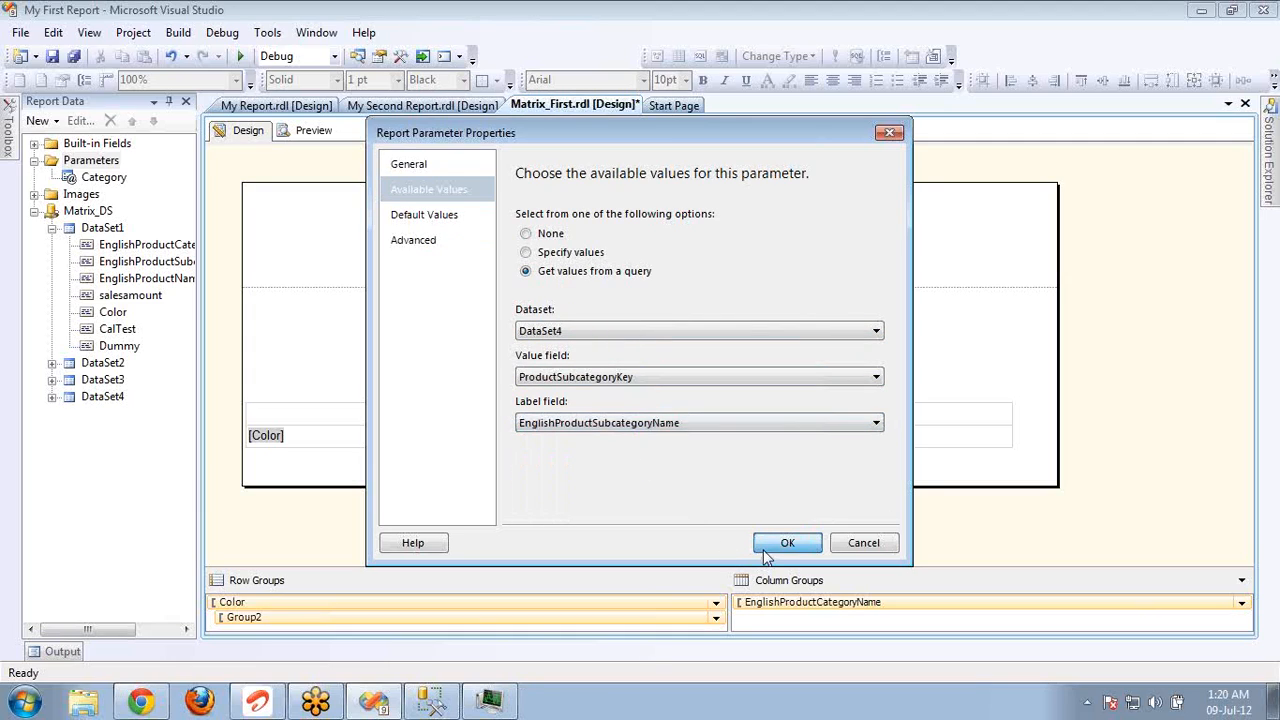
Step: Add a report parameter named Product with the prompt "Product :" and allow multiple values
right_click(101, 164)
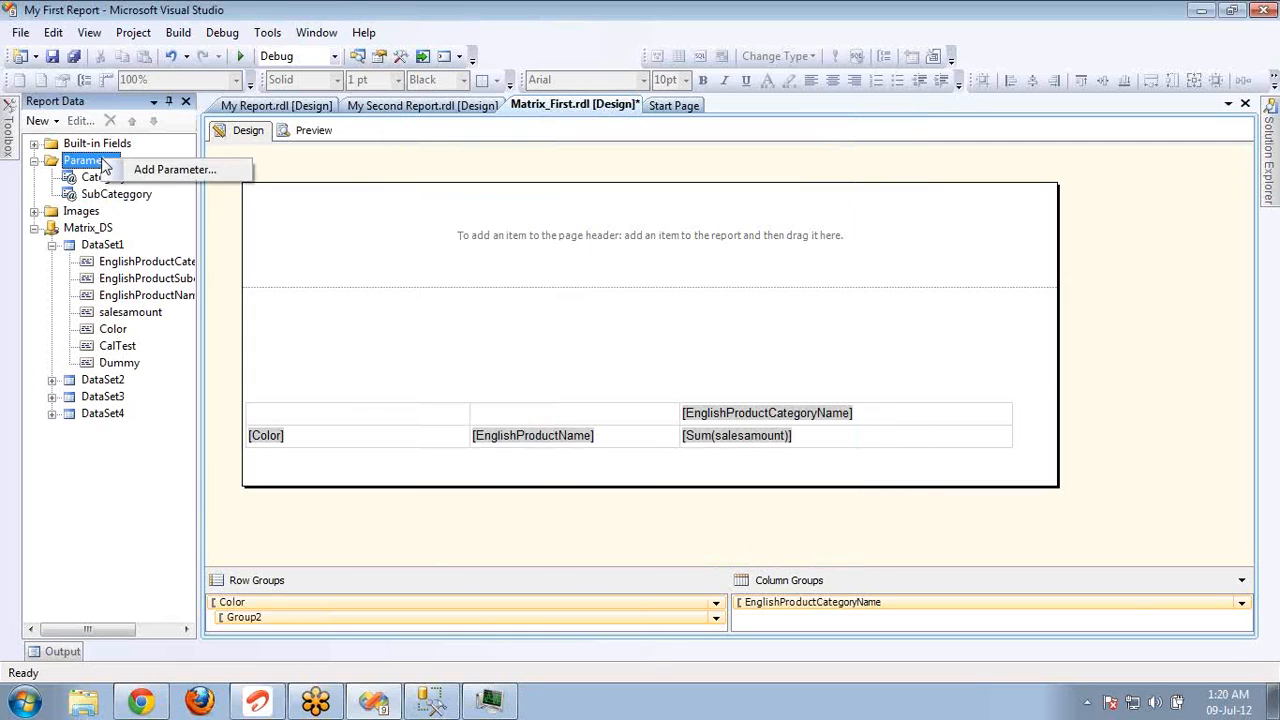
click(185, 167)
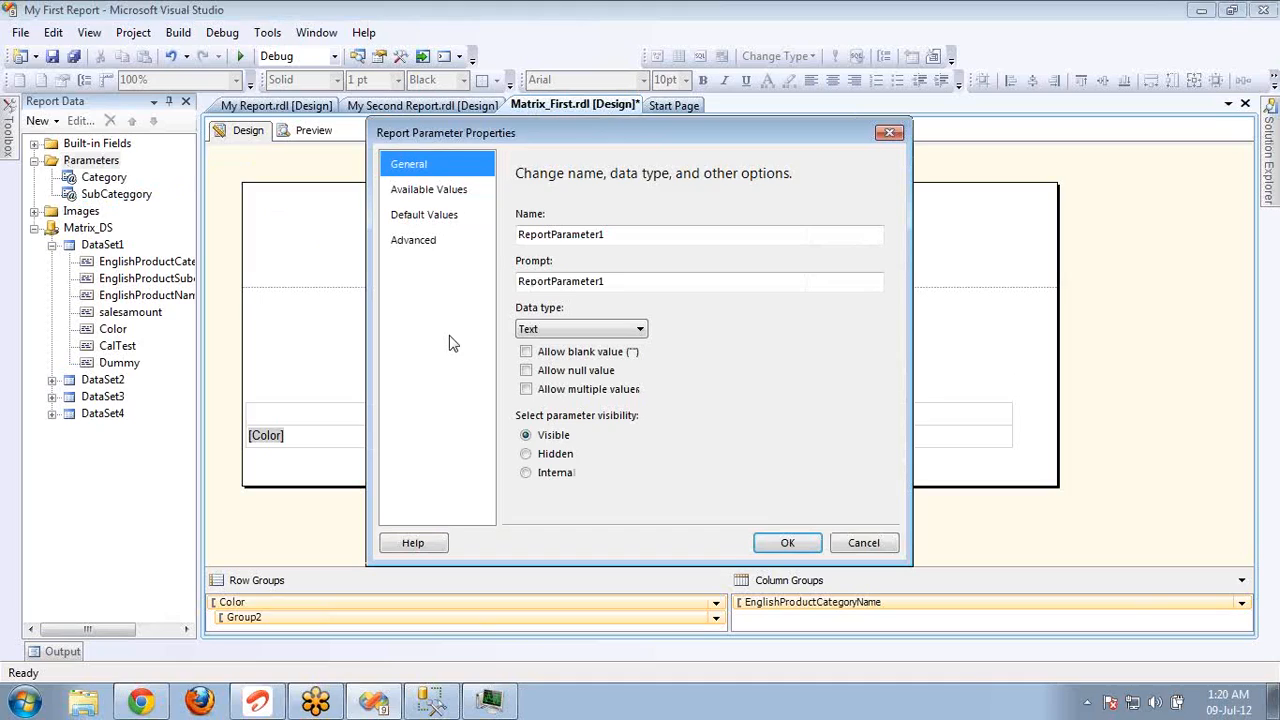
click(637, 234)
double_click(637, 234)
text(Pr)
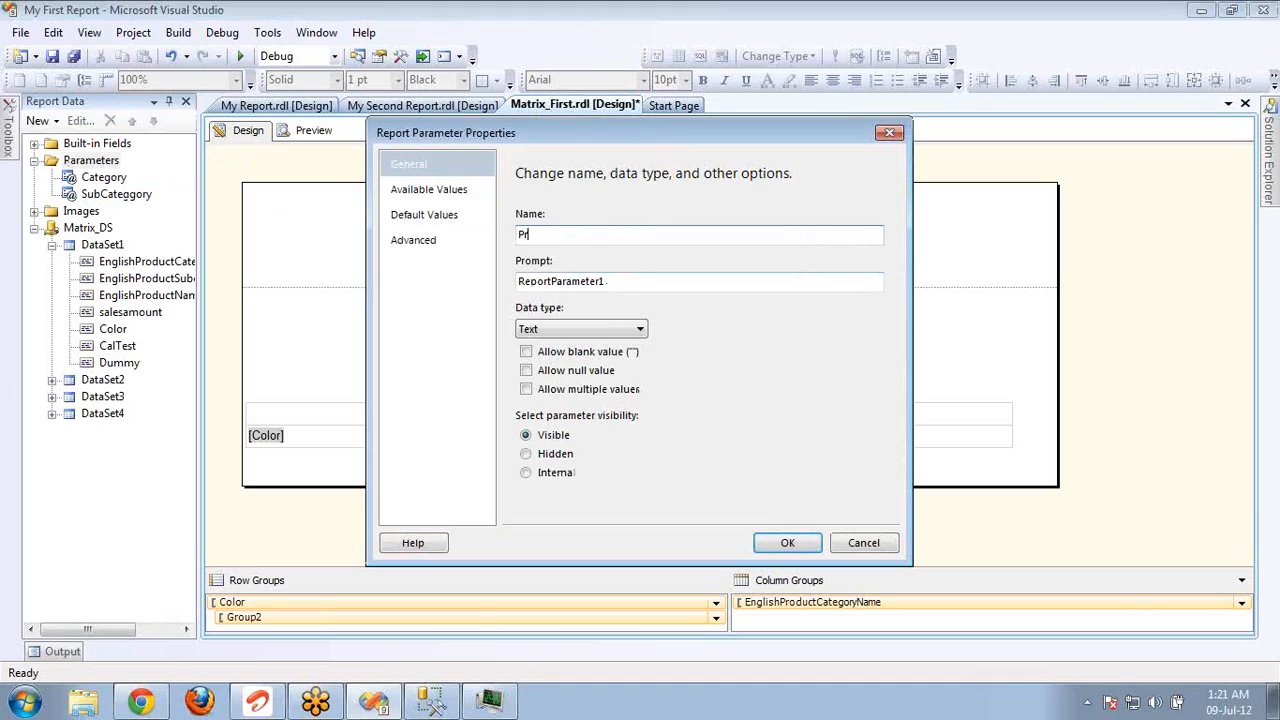
text(oduct)
key(Tab)
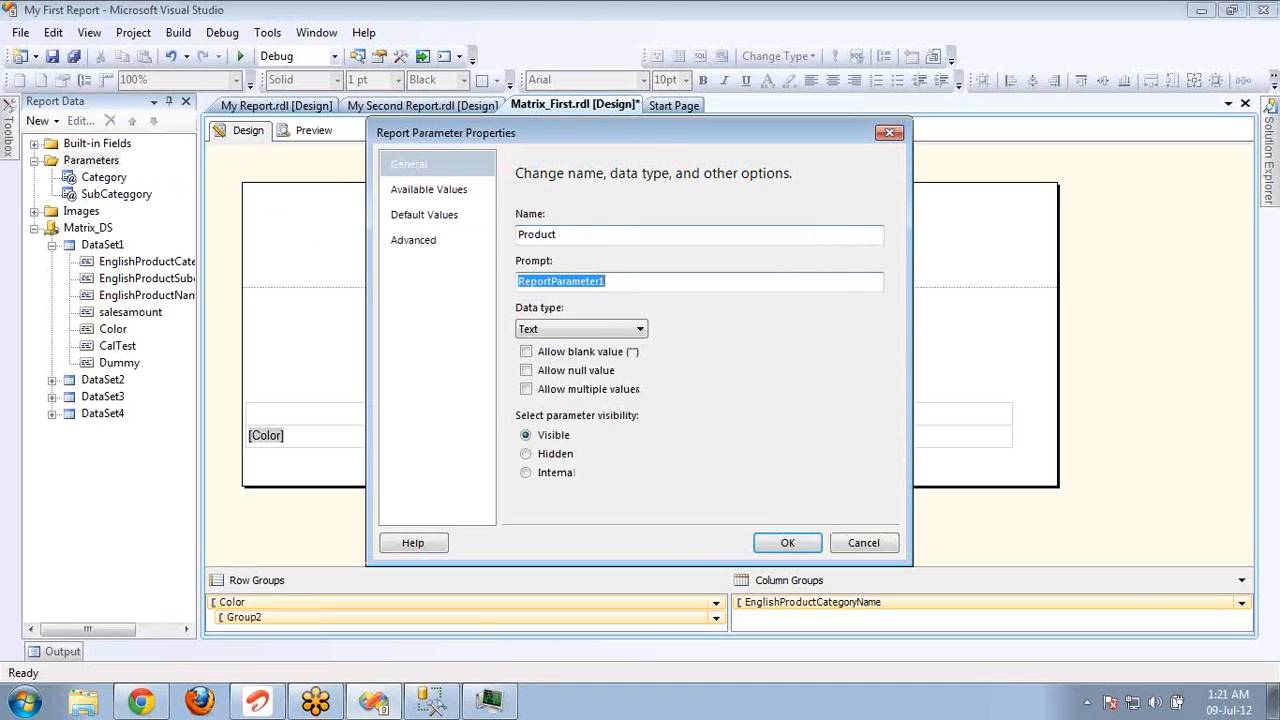
text(Pro)
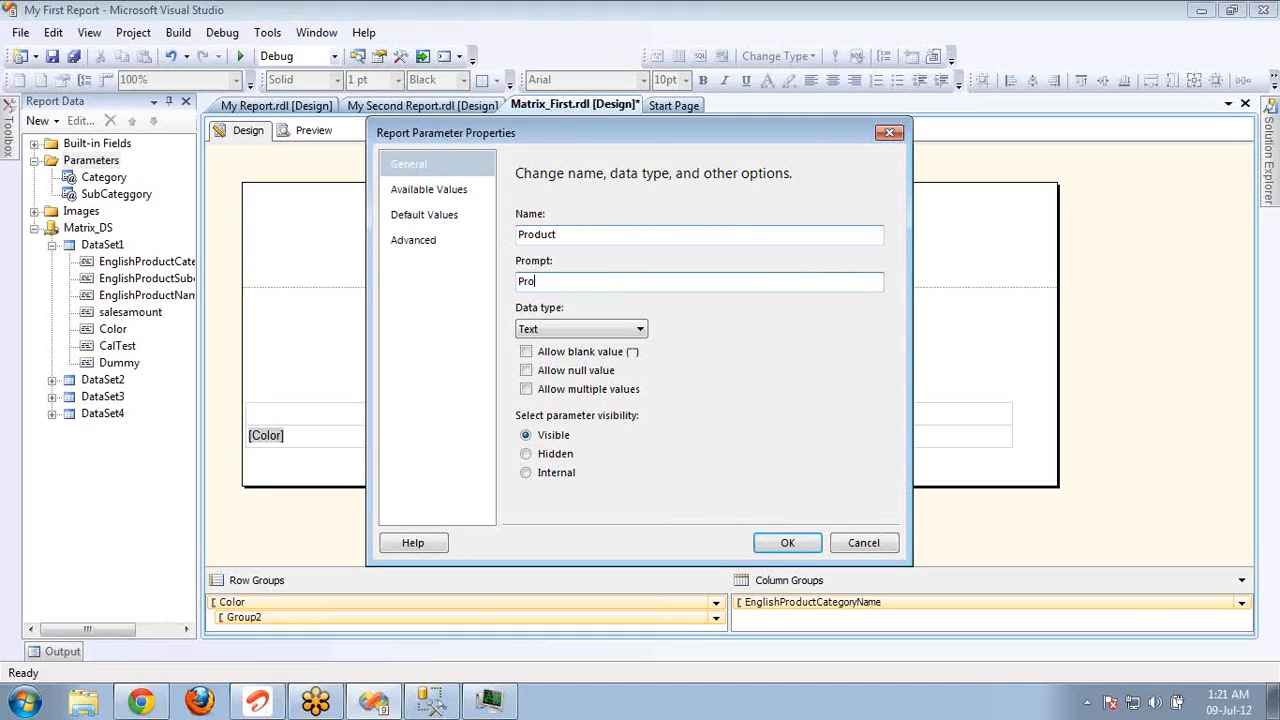
text(duct :)
click(527, 389)
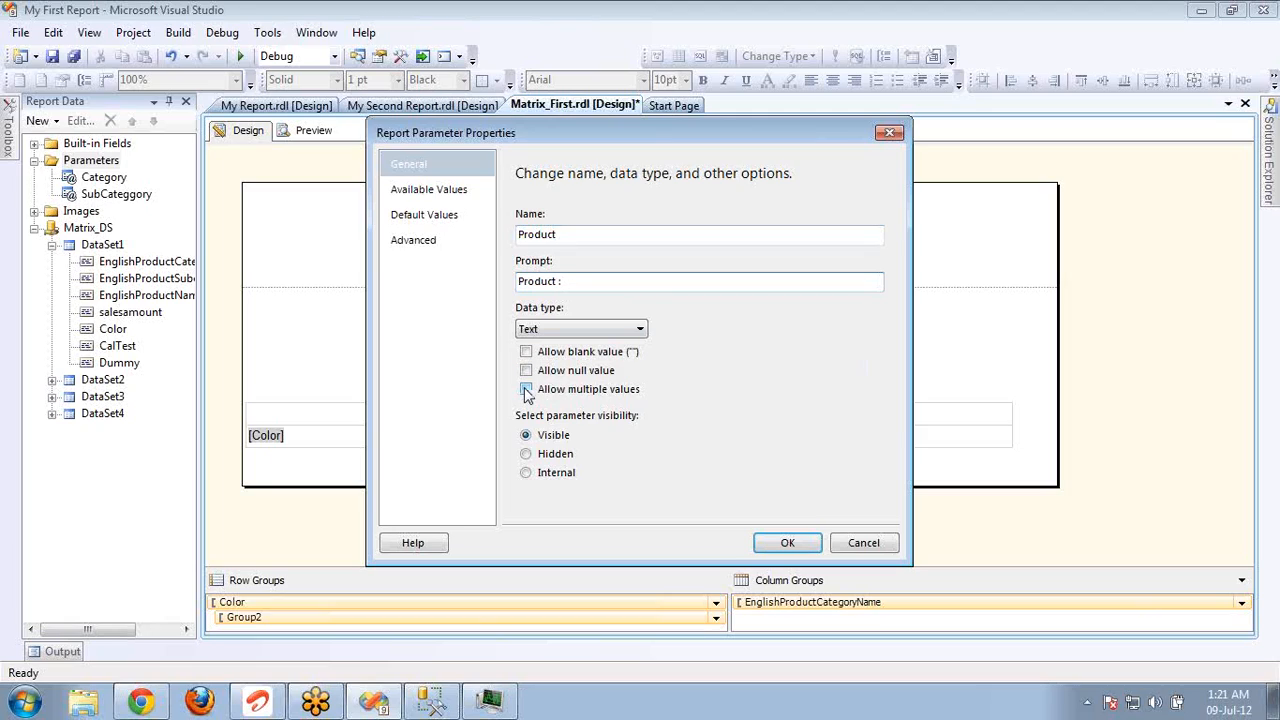
Step: Take the Product parameter's available values from DataSet2, with ProductKey as value and EnglishProductName as label, and save the parameter
click(426, 190)
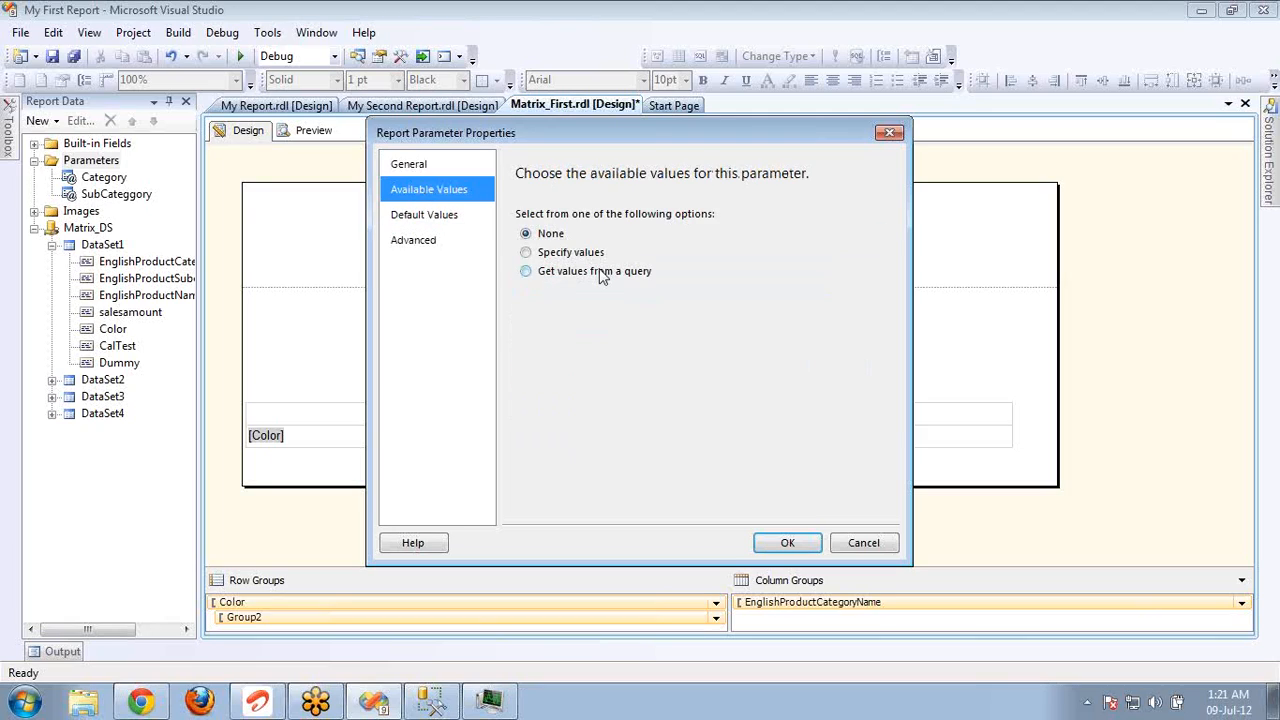
click(603, 274)
click(630, 331)
click(609, 356)
click(617, 380)
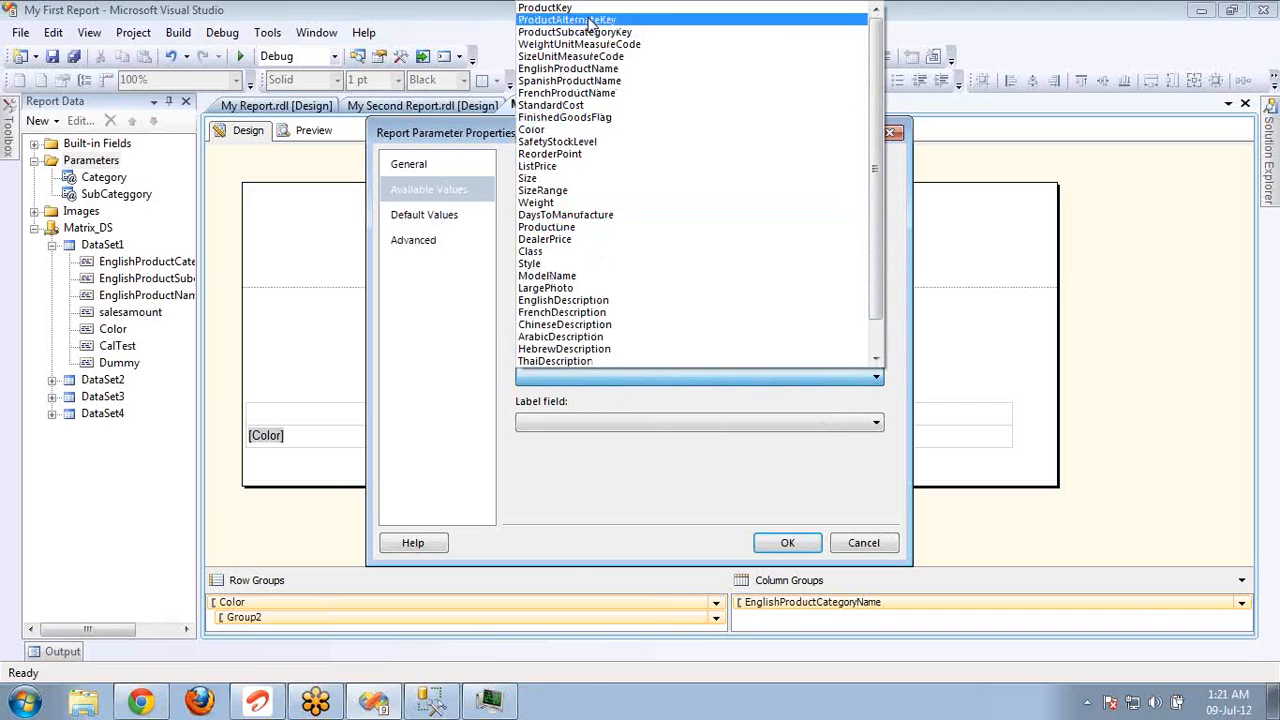
click(585, 10)
click(620, 424)
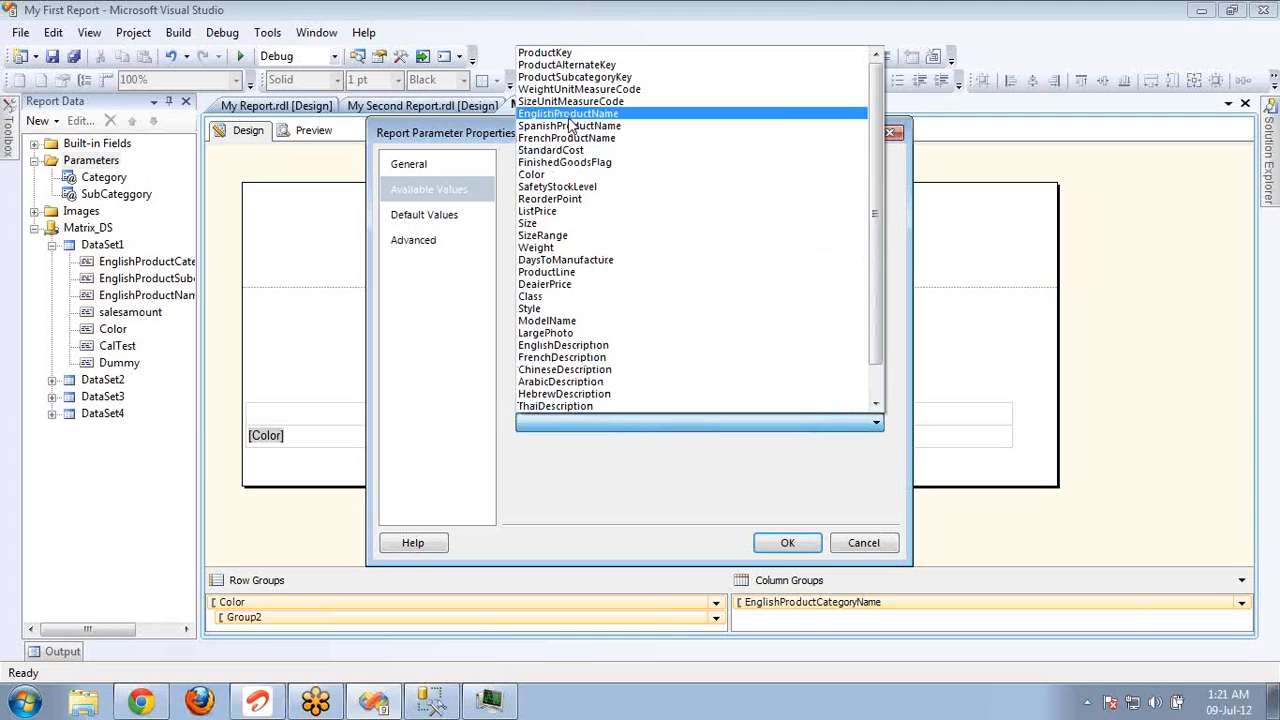
click(568, 114)
click(772, 542)
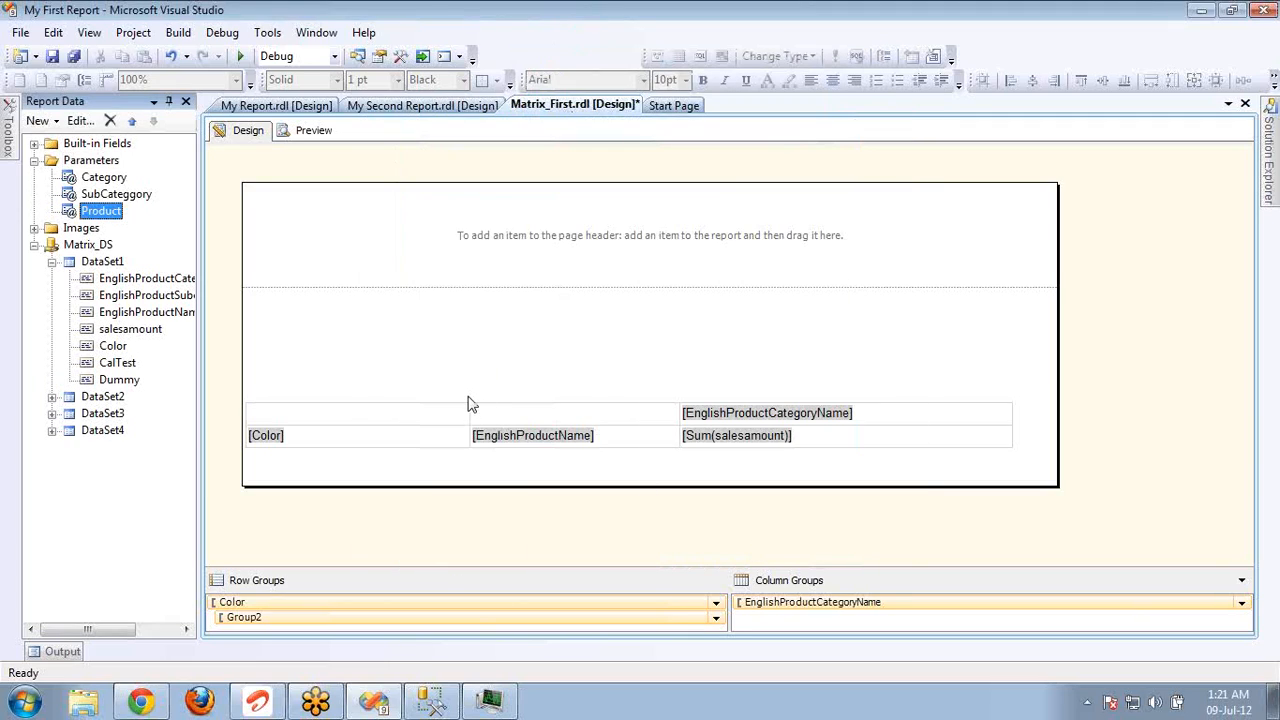
Step: Preview the report and examine the choices offered by the subcategory and category parameters
click(326, 141)
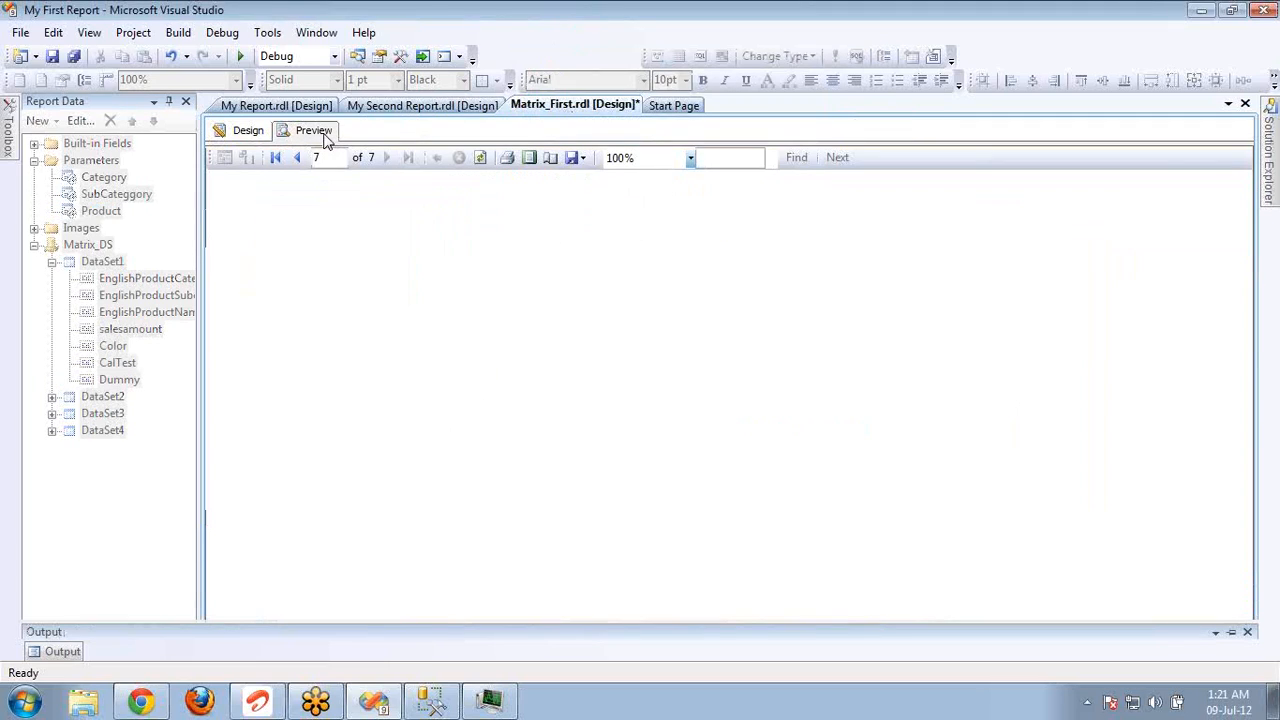
click(350, 160)
click(349, 158)
click(570, 165)
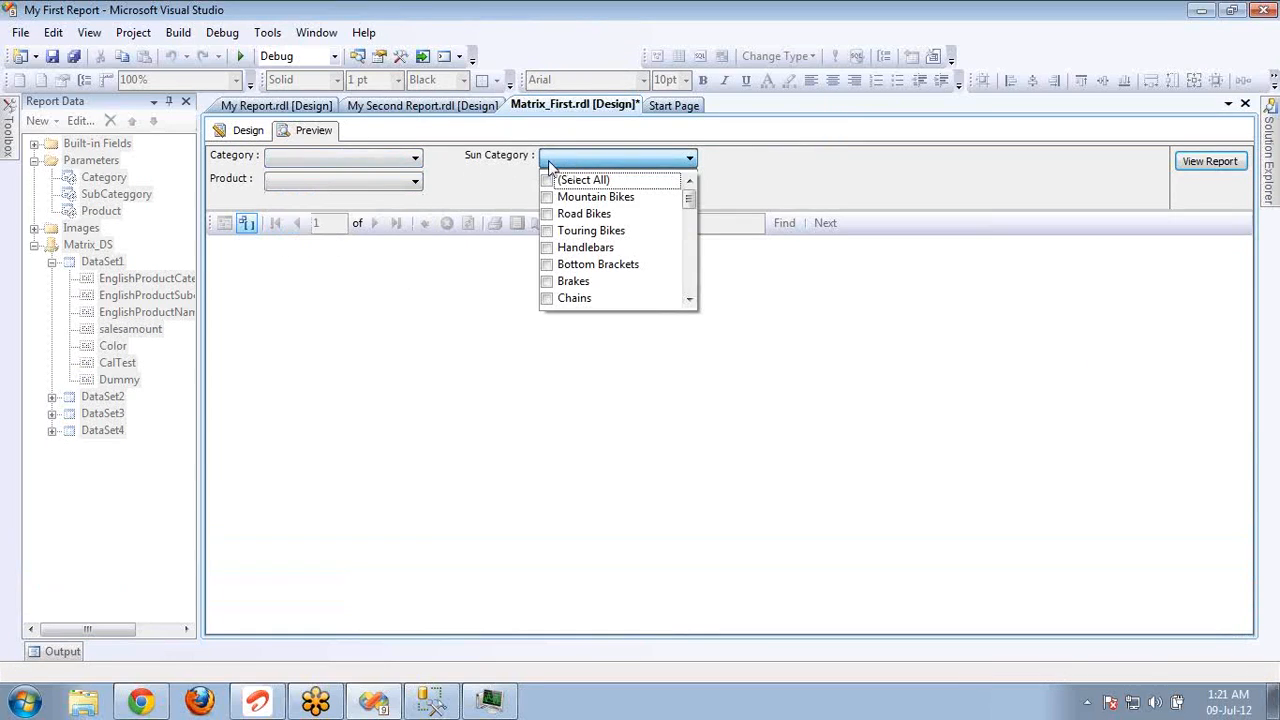
click(391, 158)
click(390, 160)
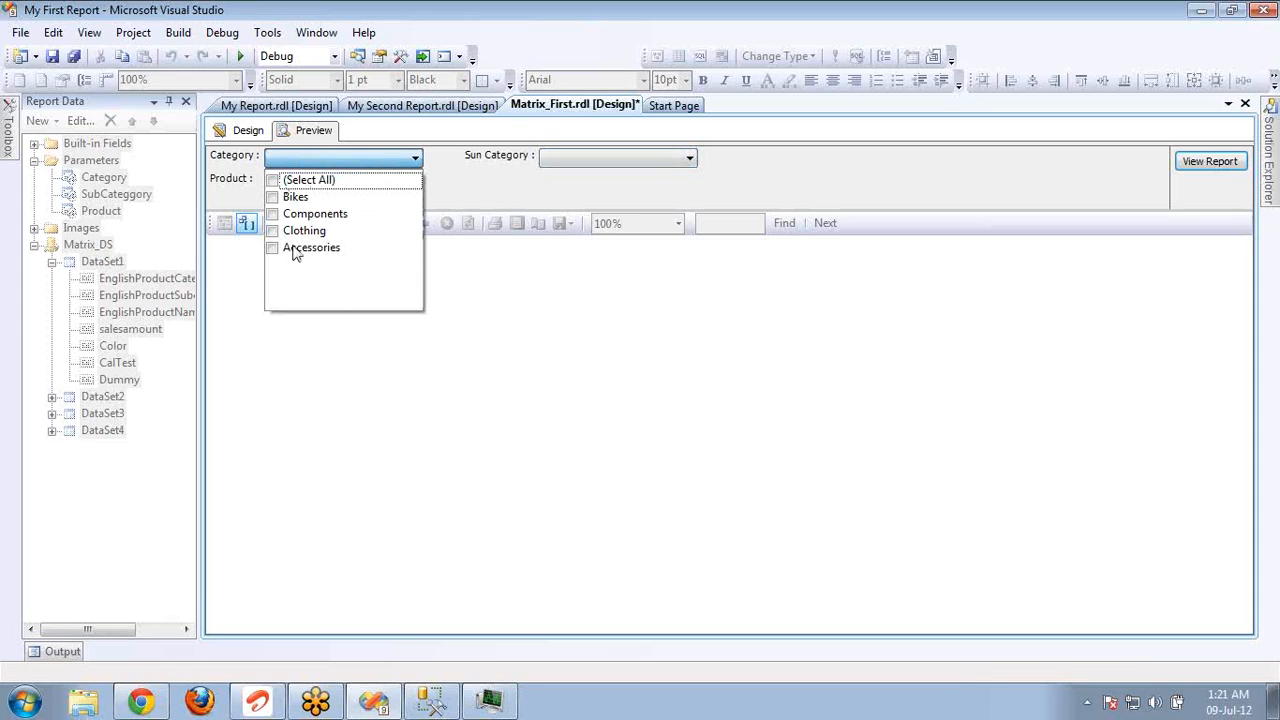
Step: Select Bikes as the category in the preview and check which subcategories are offered for it
click(281, 198)
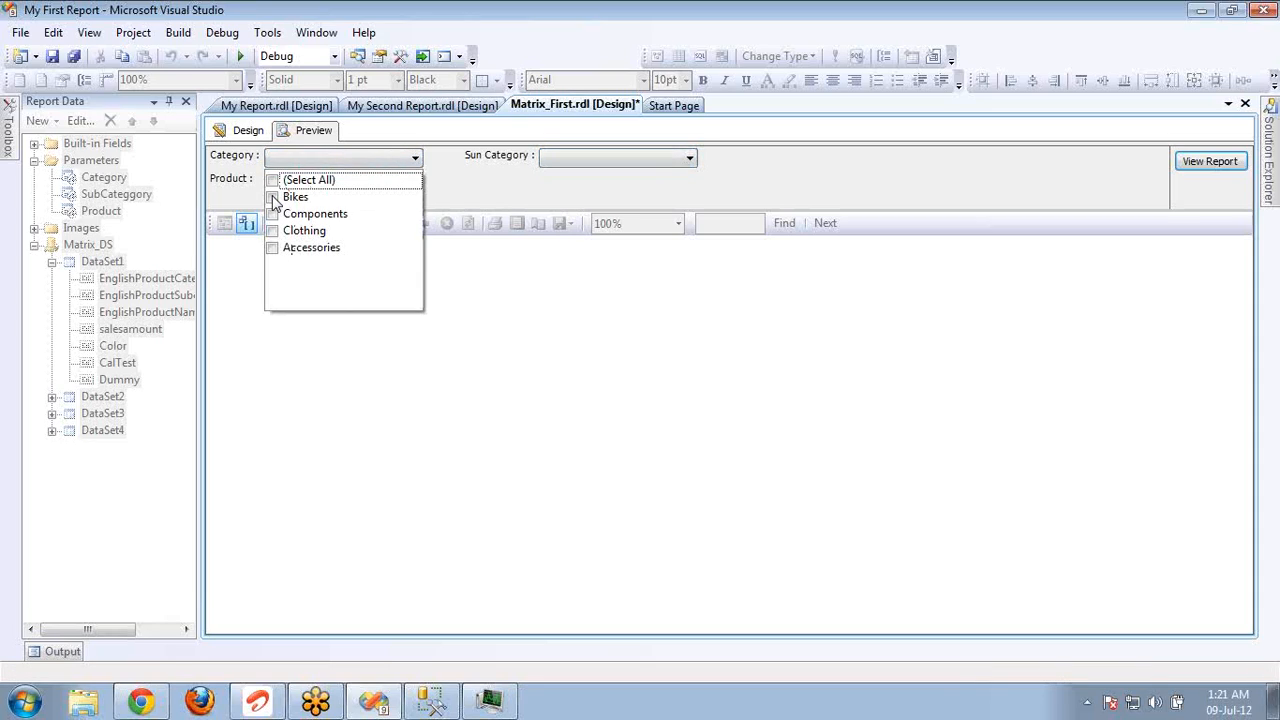
click(502, 211)
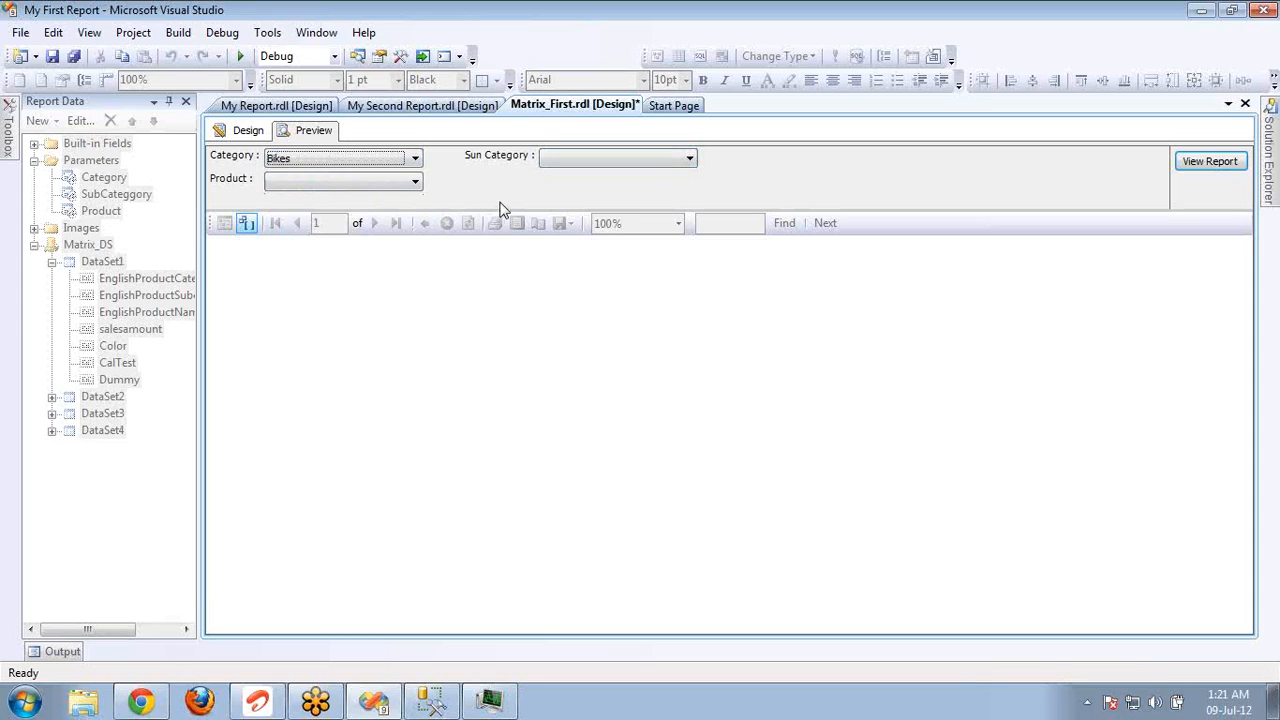
click(568, 160)
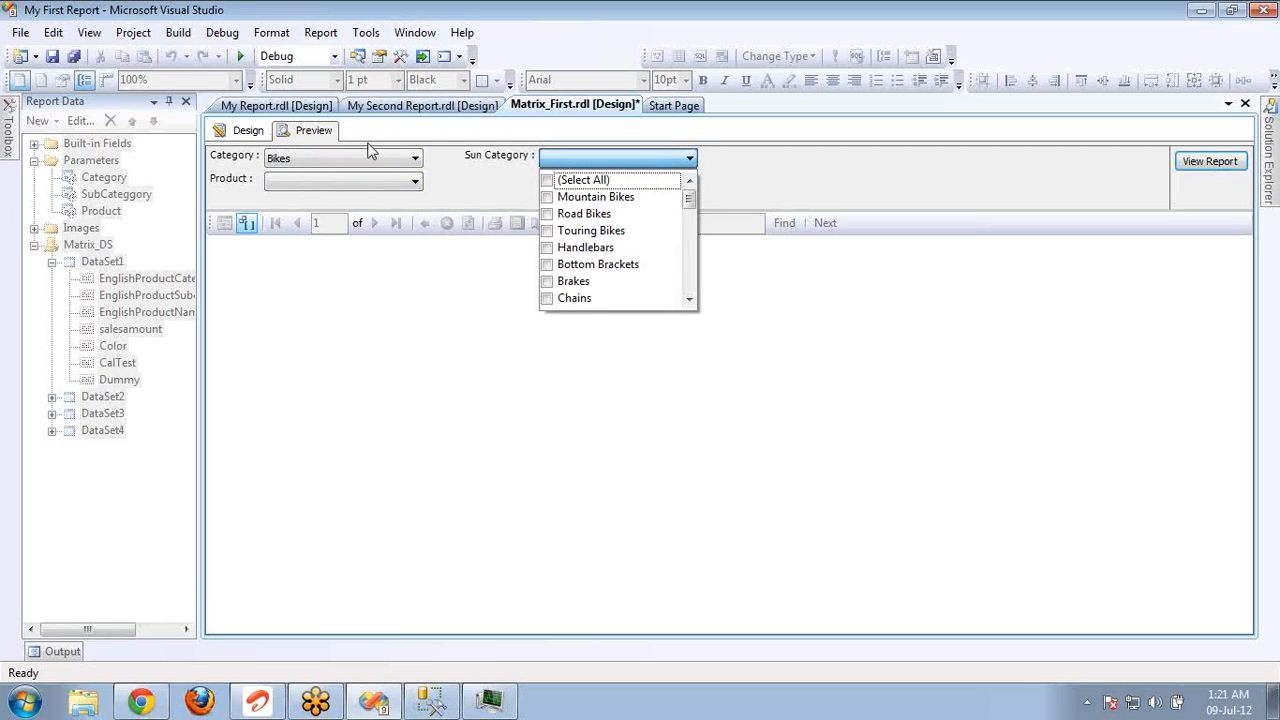
click(256, 138)
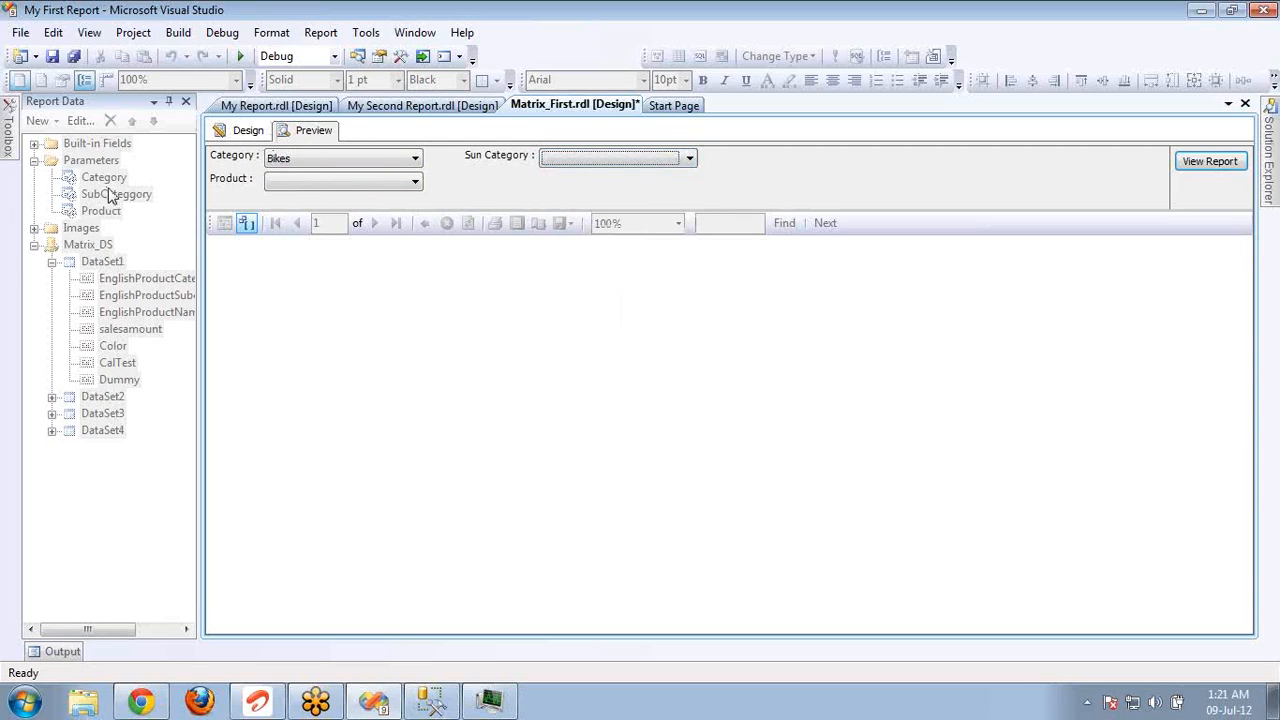
Step: Return to the report design and correct the SubCateggory parameter's prompt to "Sub Category :"
click(242, 138)
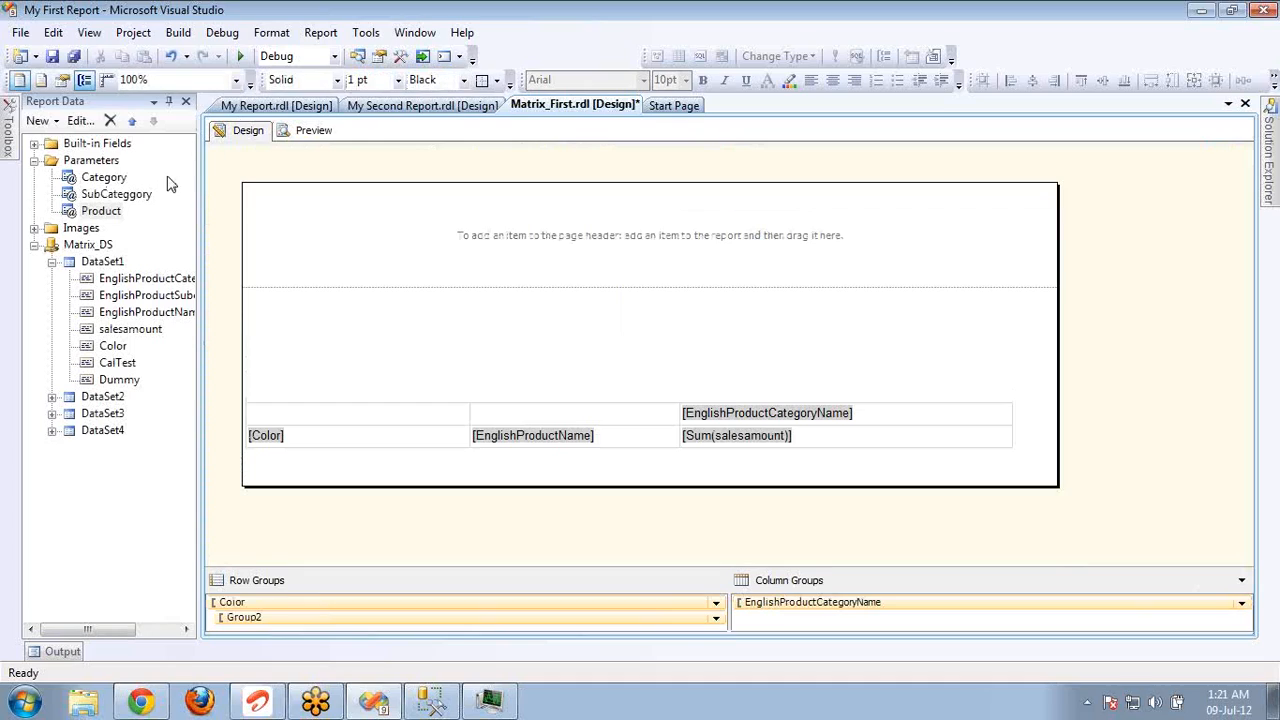
click(138, 197)
double_click(138, 197)
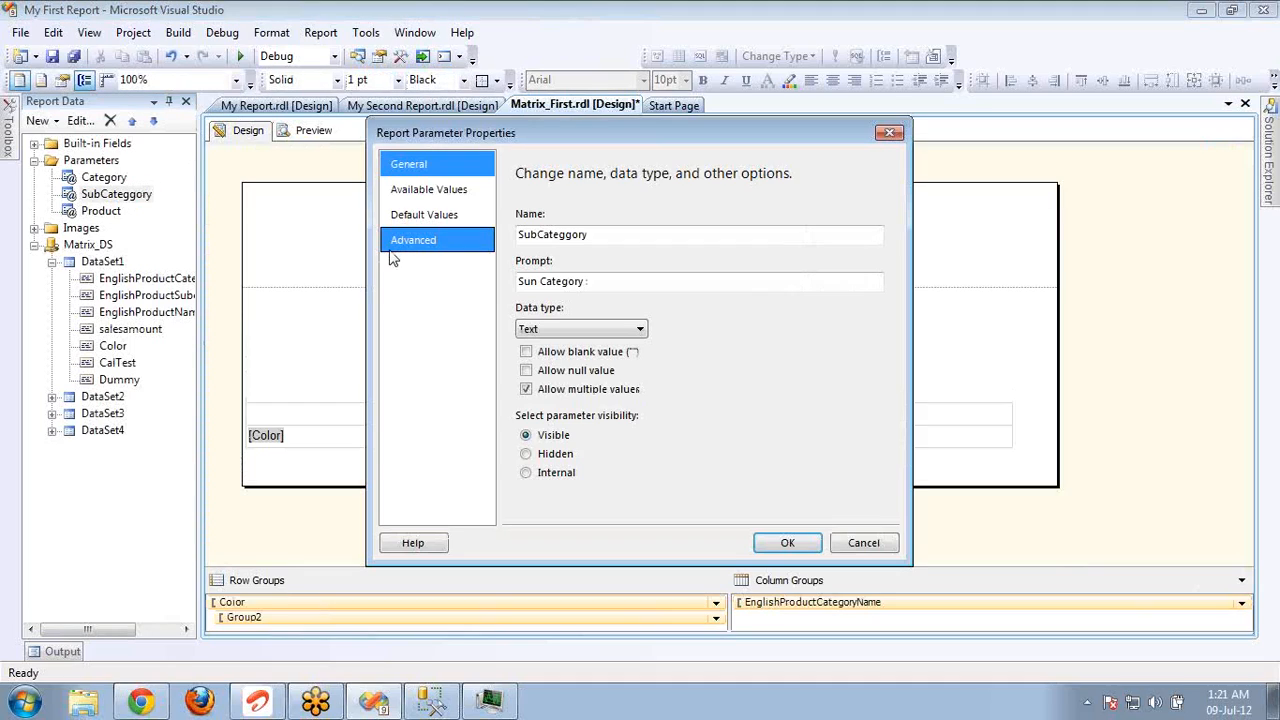
click(536, 281)
key(BackSpace)
text(b)
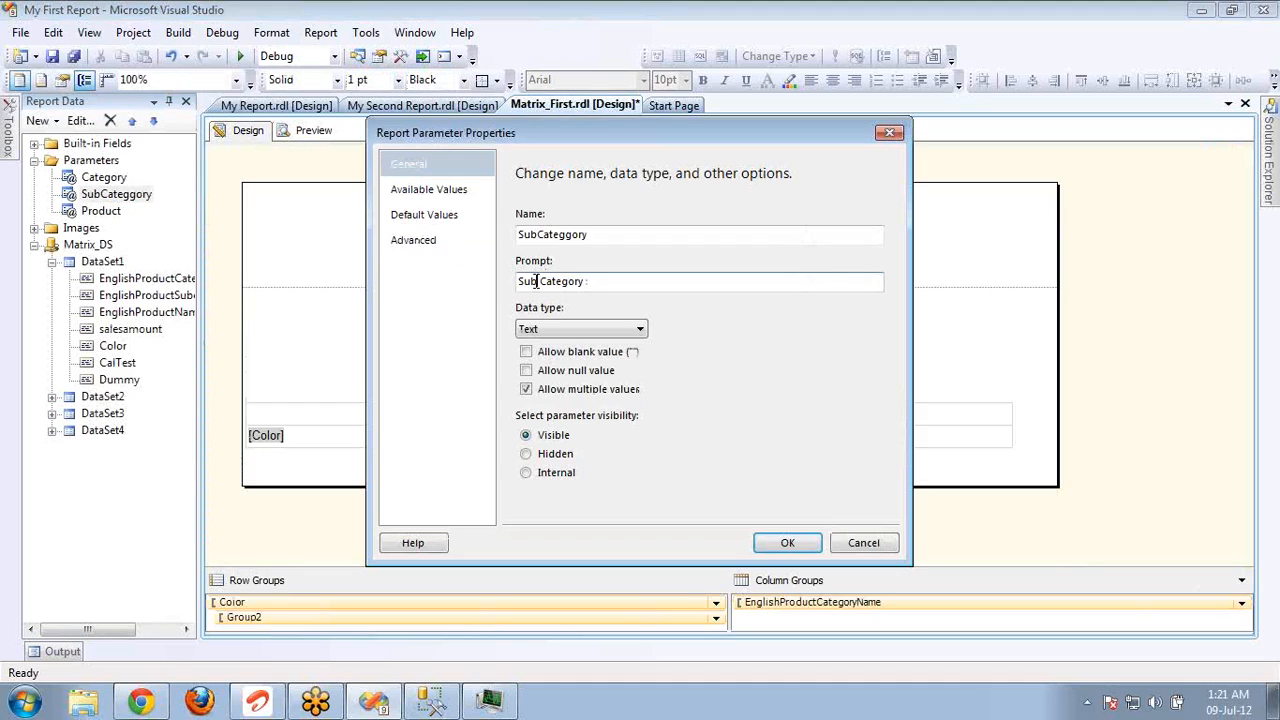
click(785, 549)
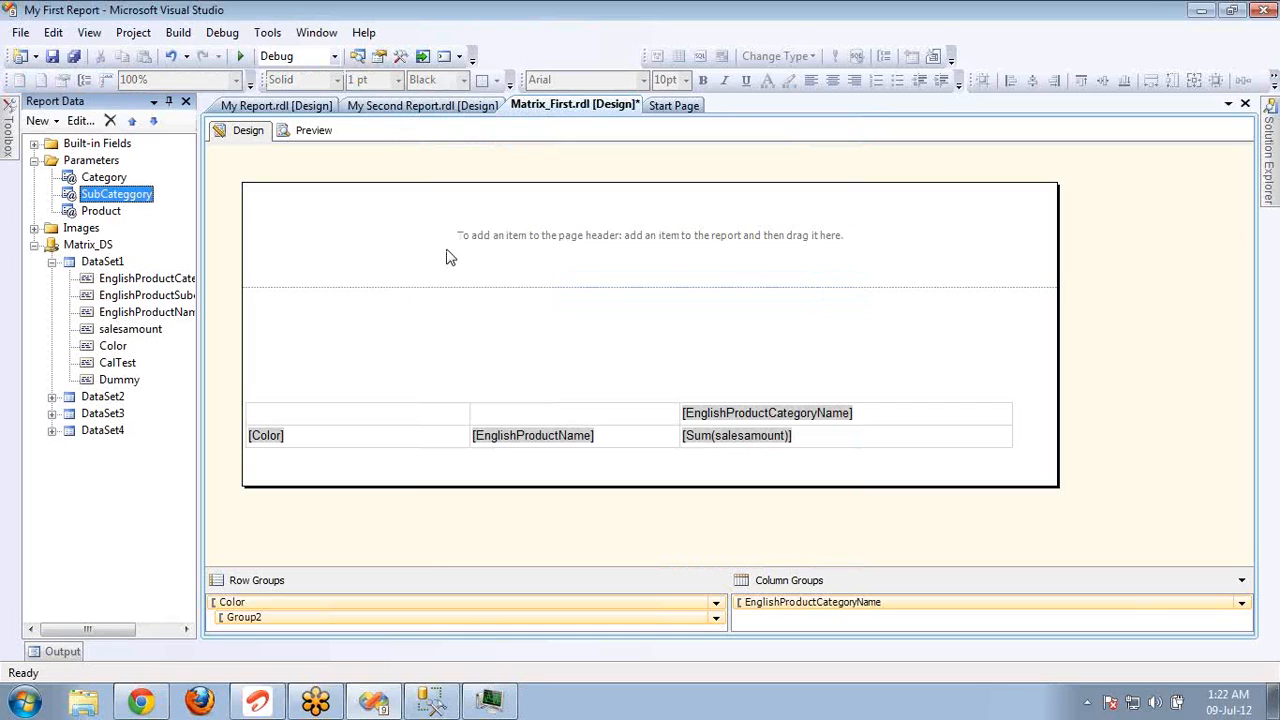
Step: Review the DataSet1 query through to its end, then close the dataset properties without changes
double_click(95, 262)
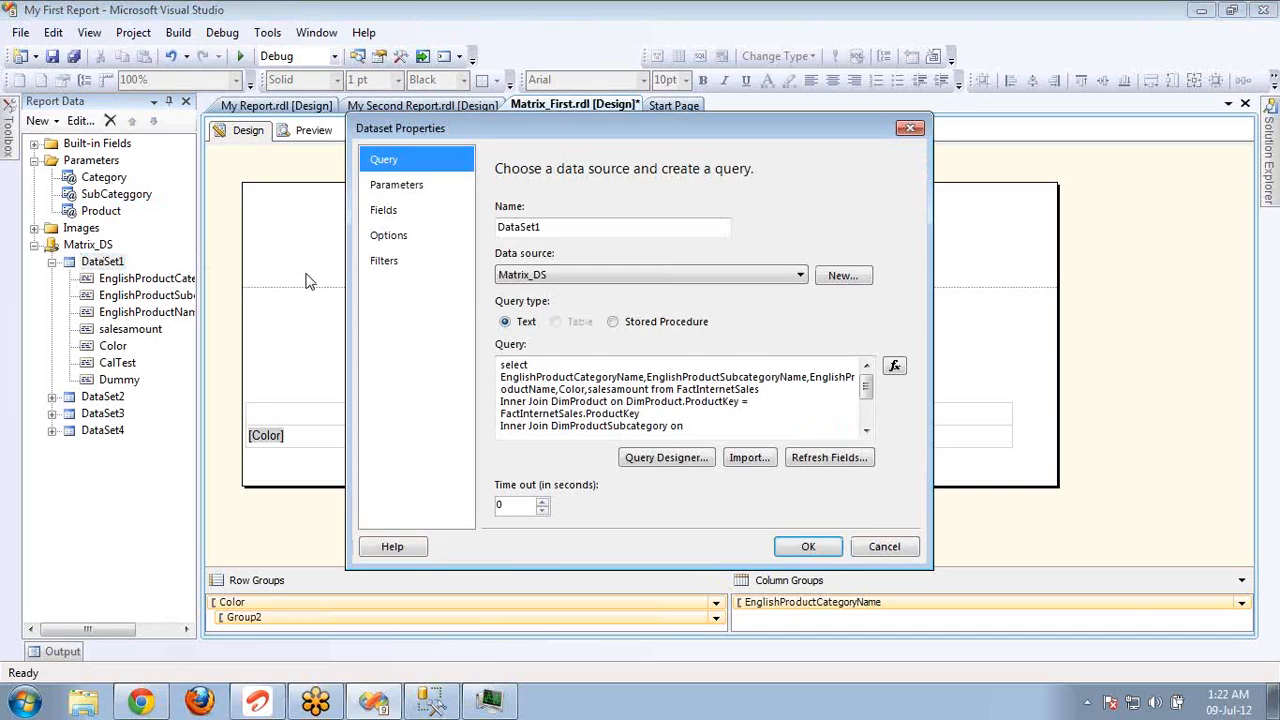
click(621, 380)
key(ctrl+End)
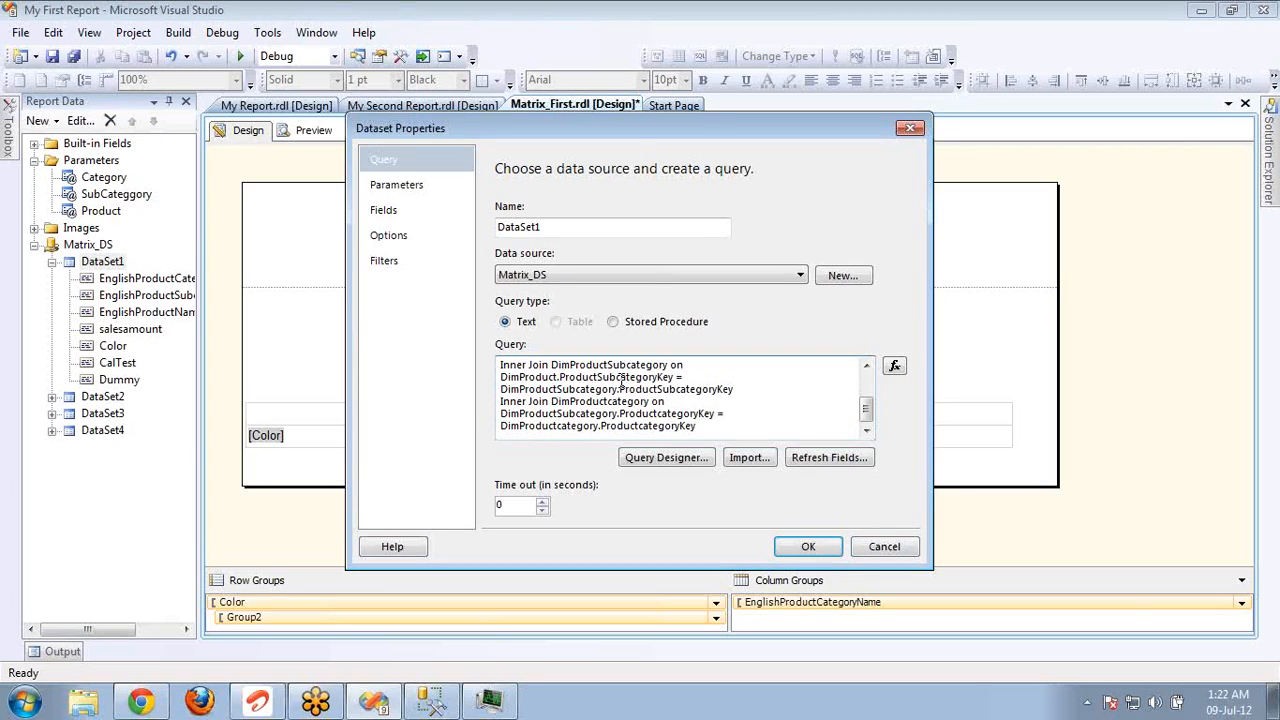
click(874, 551)
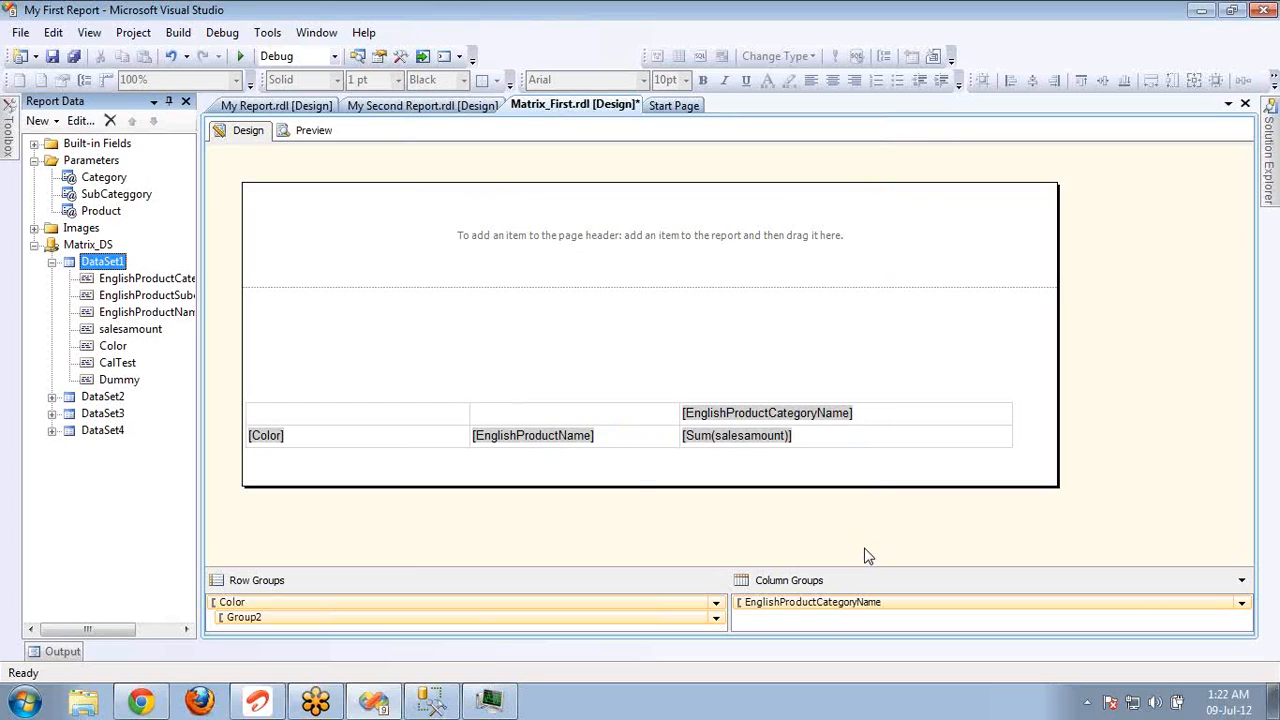
Step: Insert a text box in the page header and widen it to about three times its default width
click(424, 337)
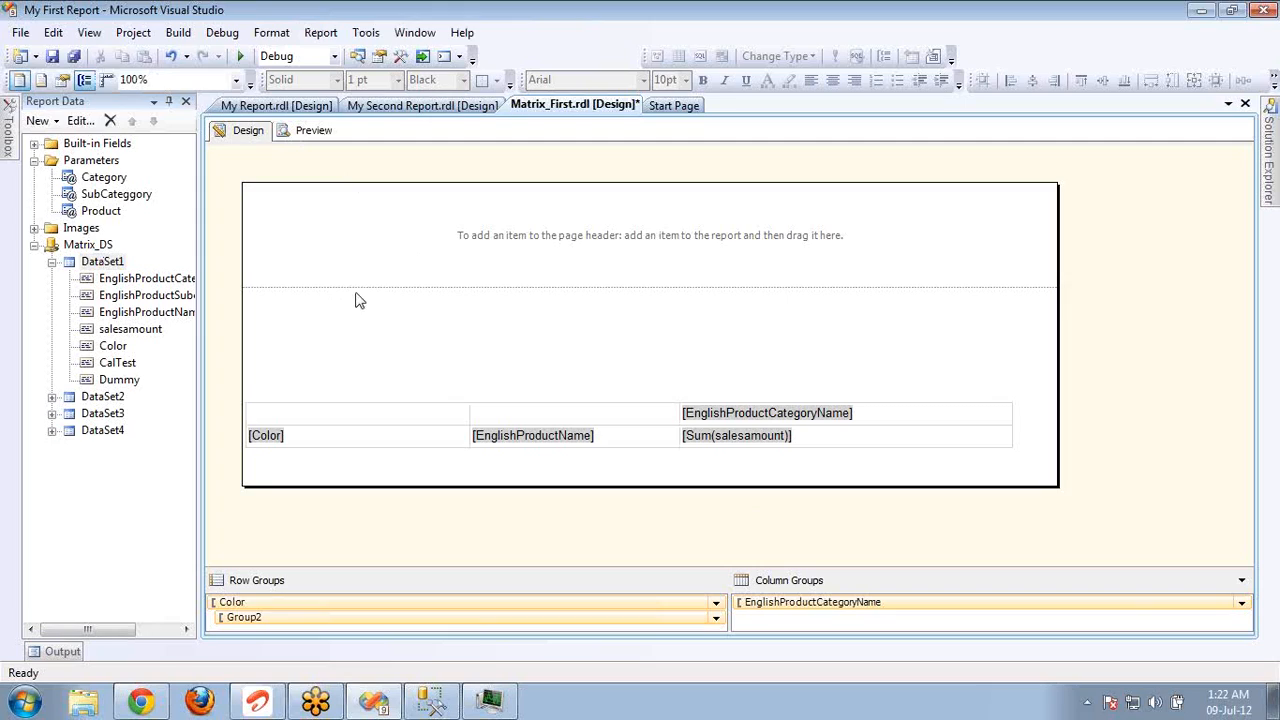
right_click(391, 238)
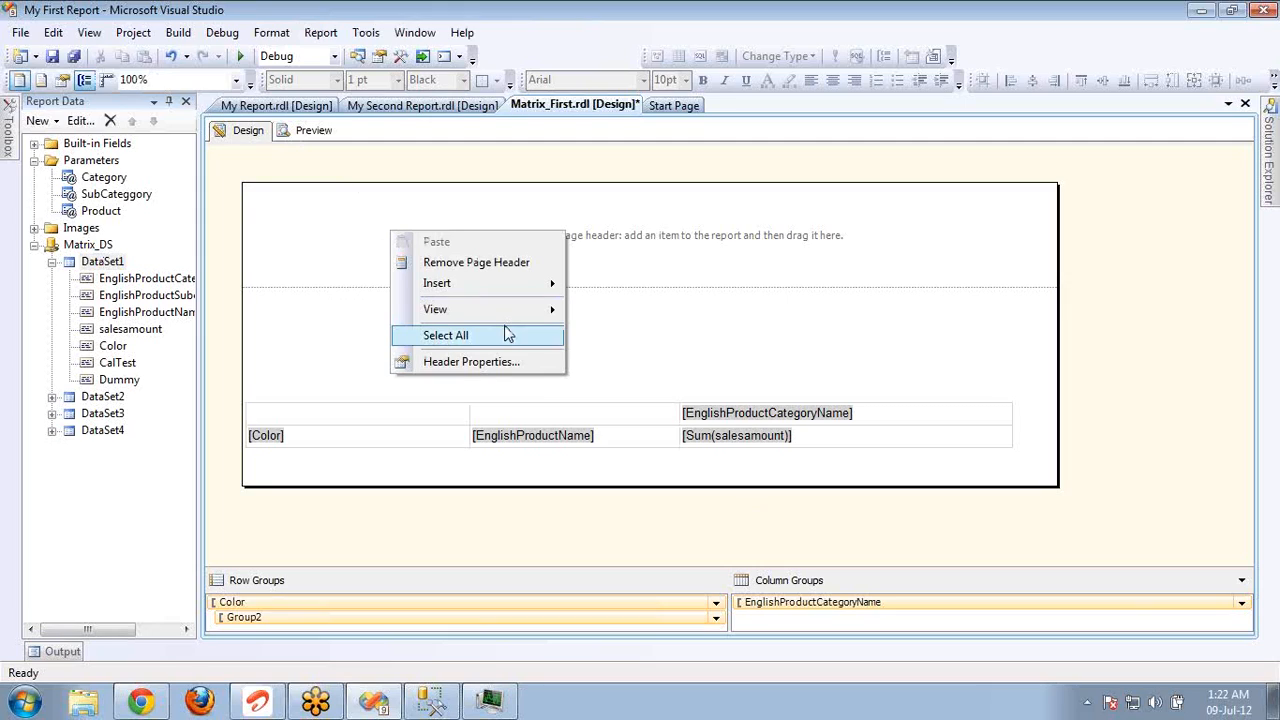
mouse_move(505, 294)
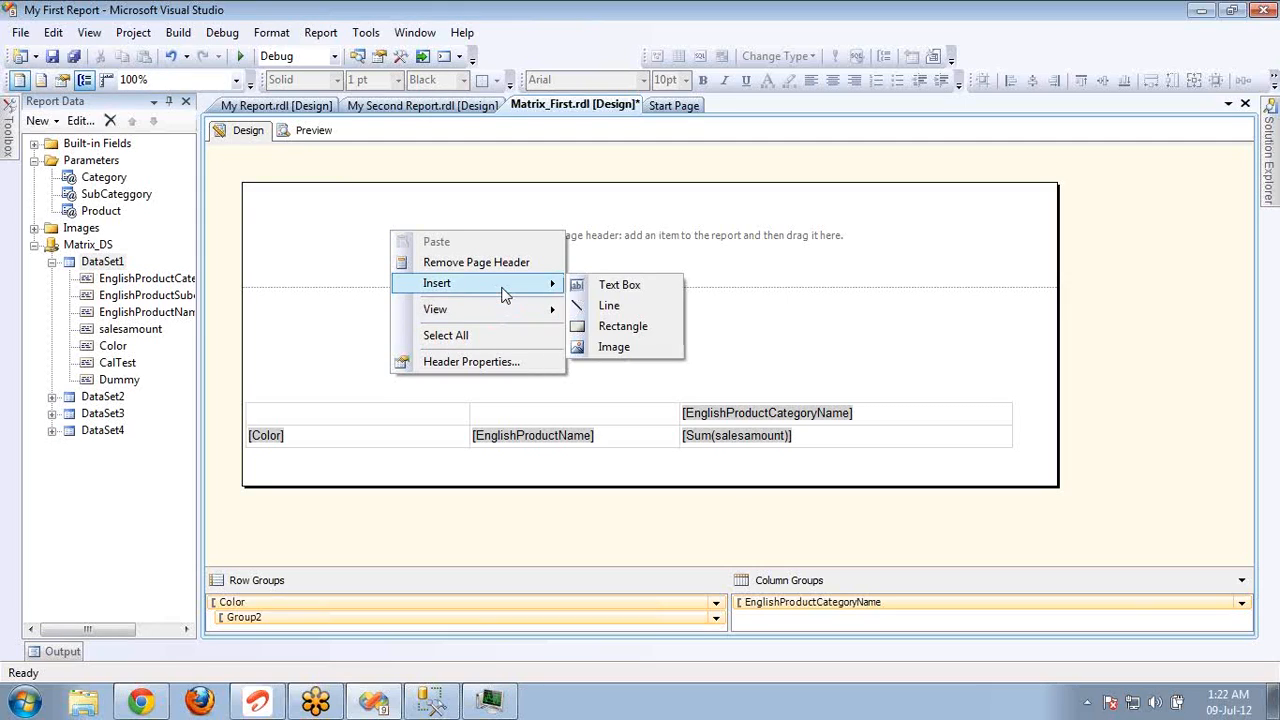
click(604, 289)
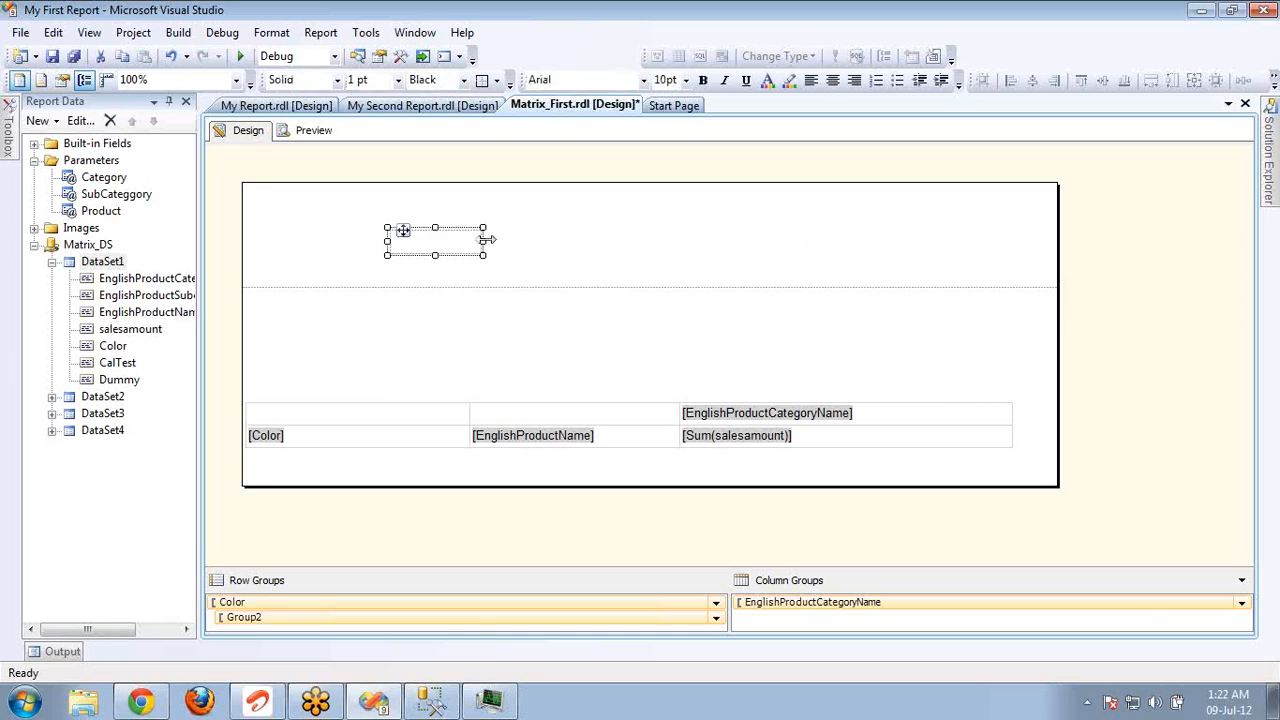
drag(484, 240, 674, 243)
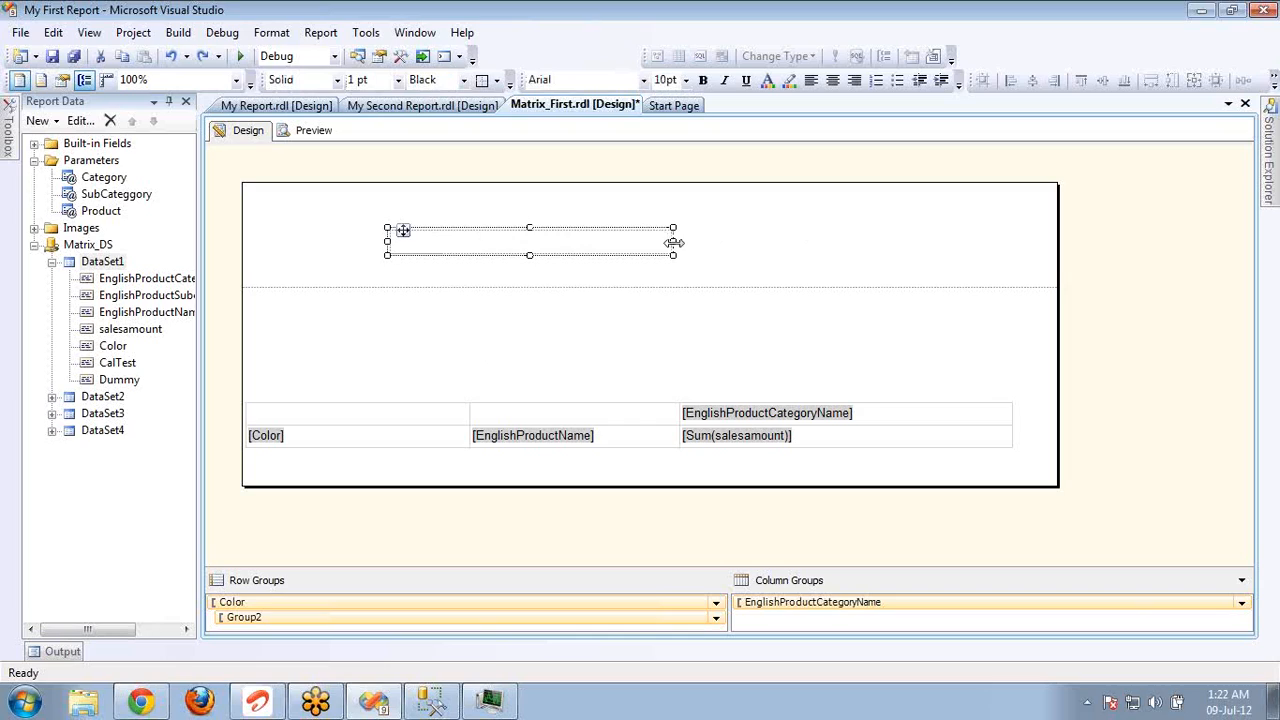
click(36, 145)
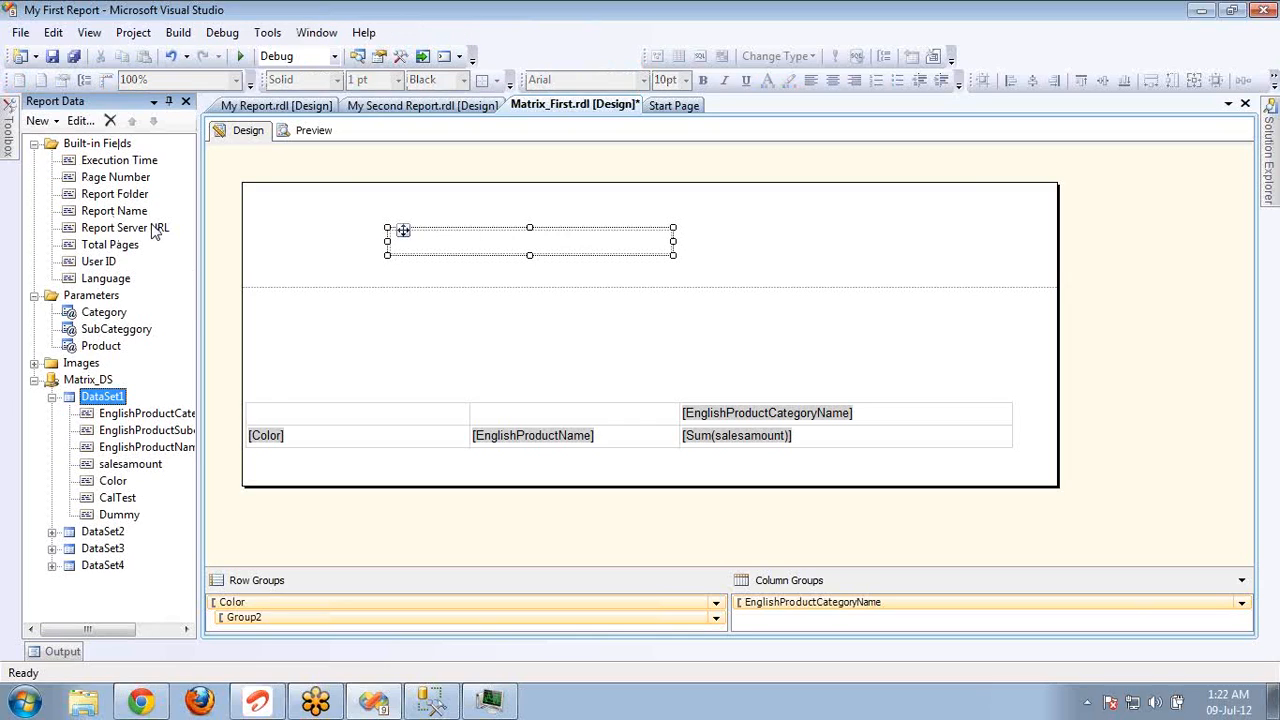
right_click(447, 251)
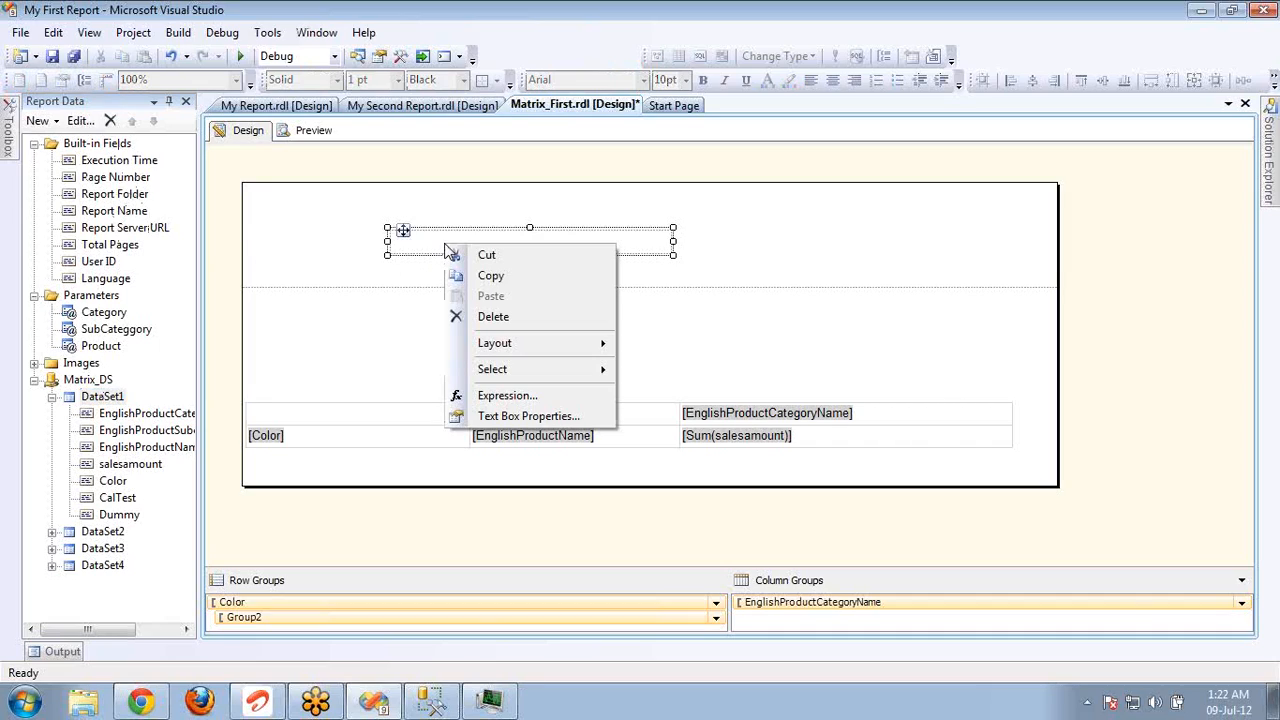
click(506, 397)
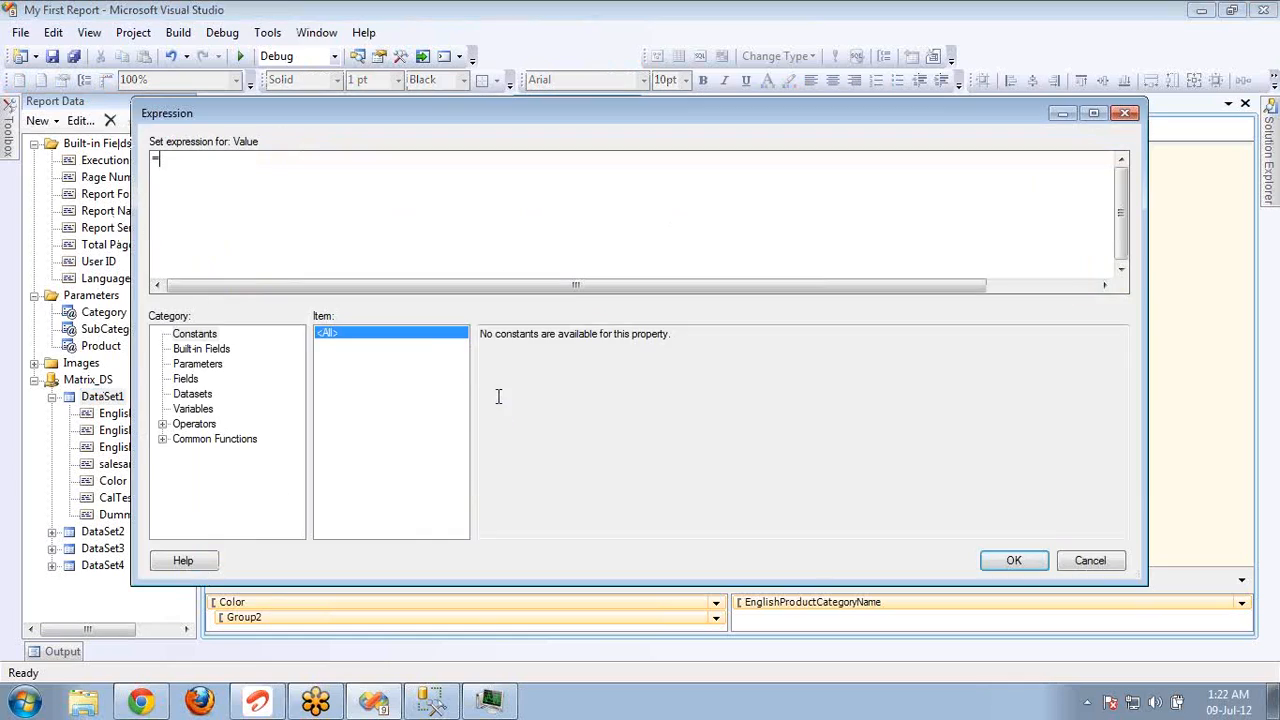
click(1090, 560)
Step: Set the header text box's expression to =Parameters!Category.Value(0), using the Category parameter
right_click(630, 243)
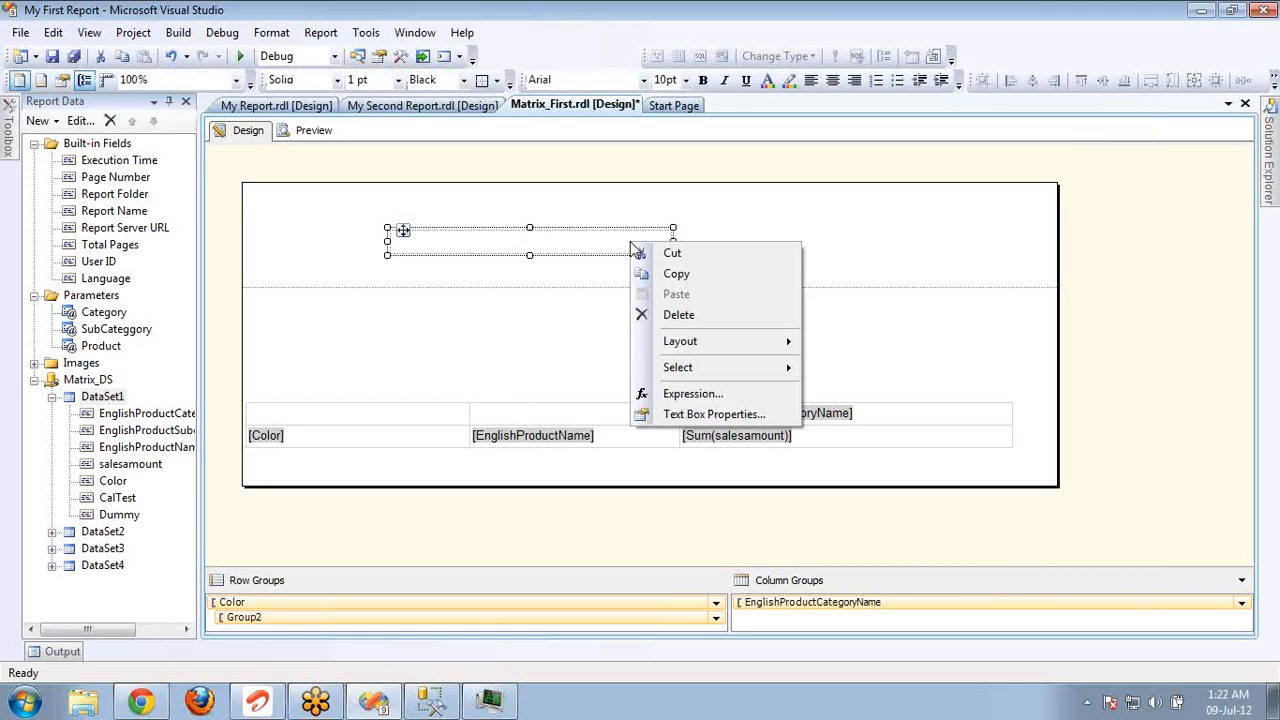
click(676, 395)
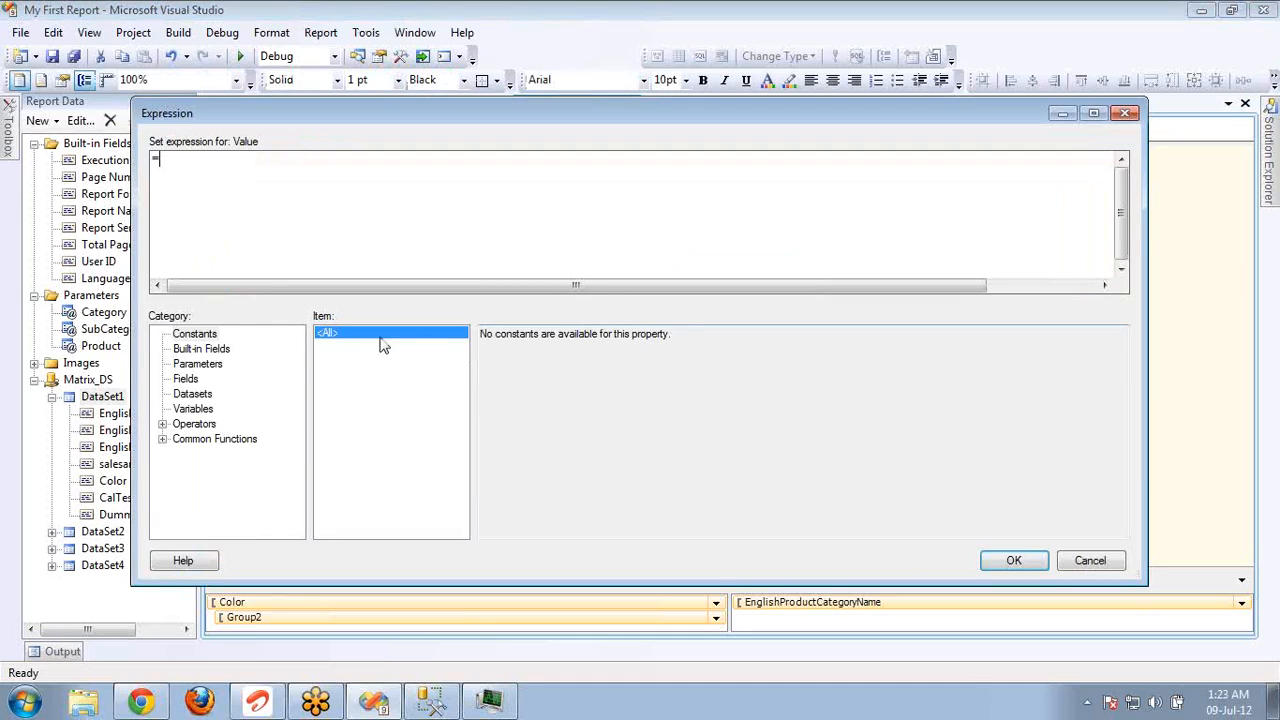
click(219, 352)
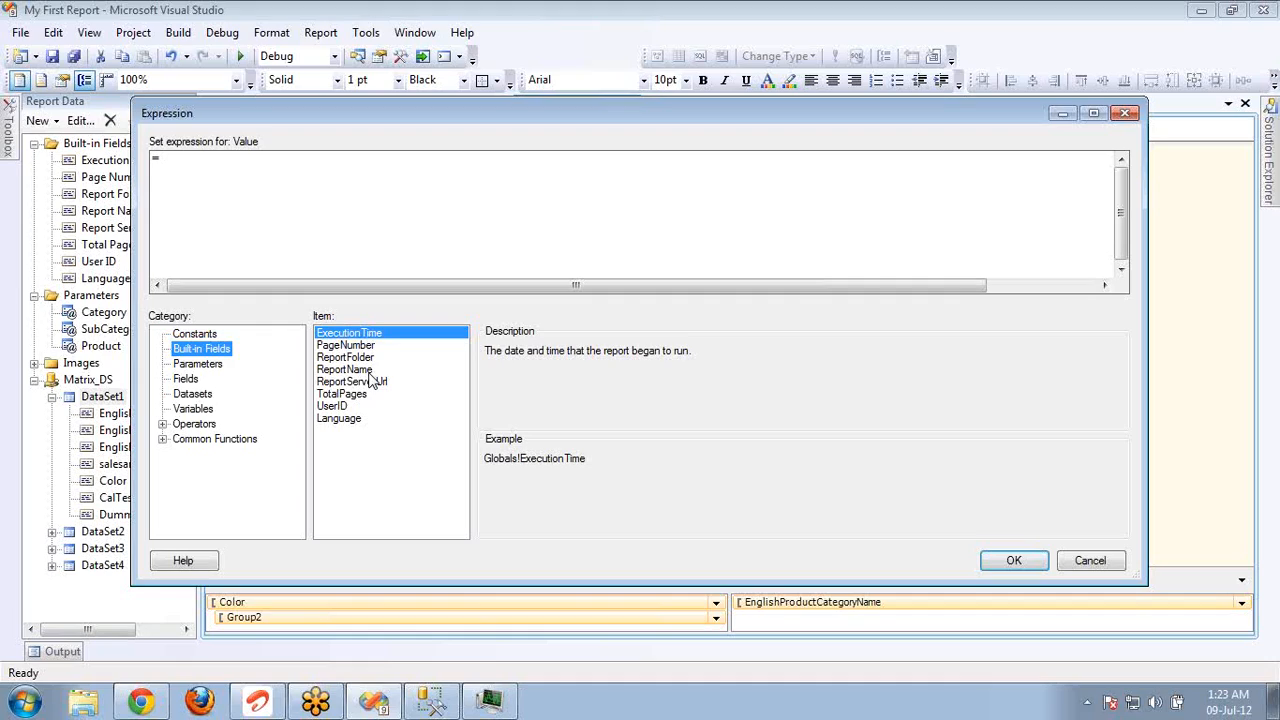
click(199, 366)
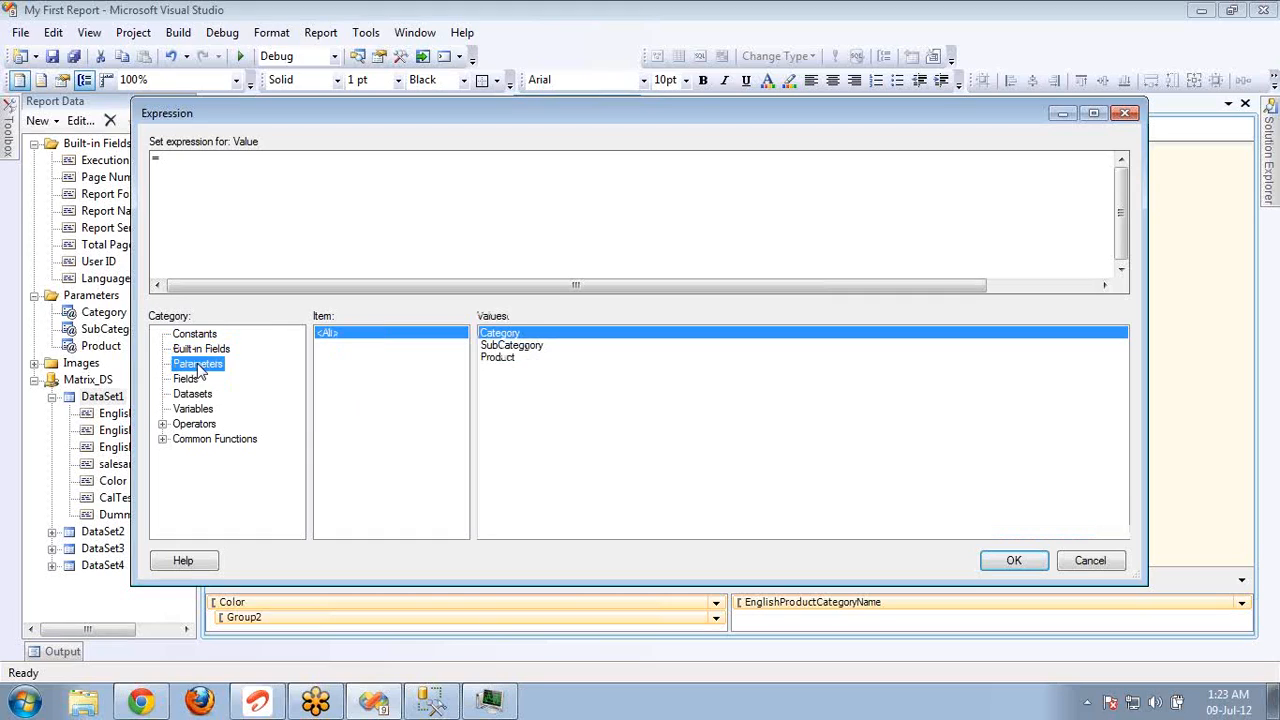
double_click(516, 336)
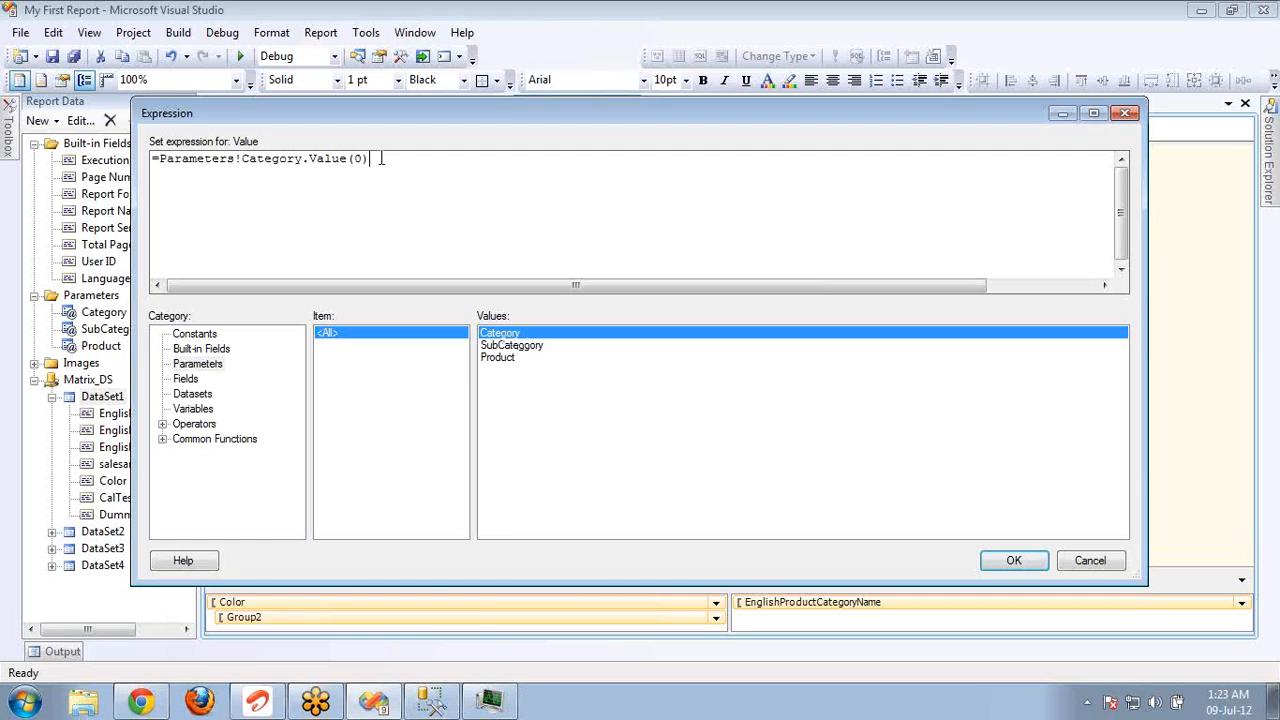
click(1012, 561)
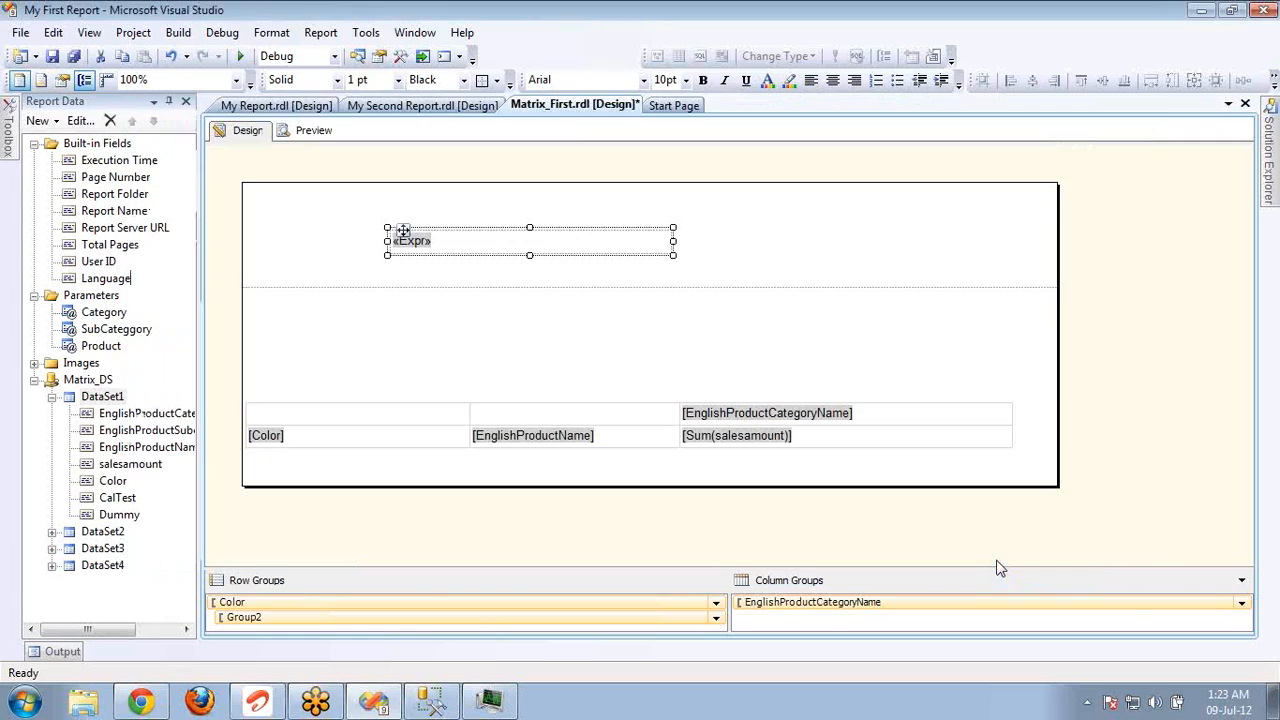
Step: Preview the report and select all categories and all subcategories as parameter values
click(314, 132)
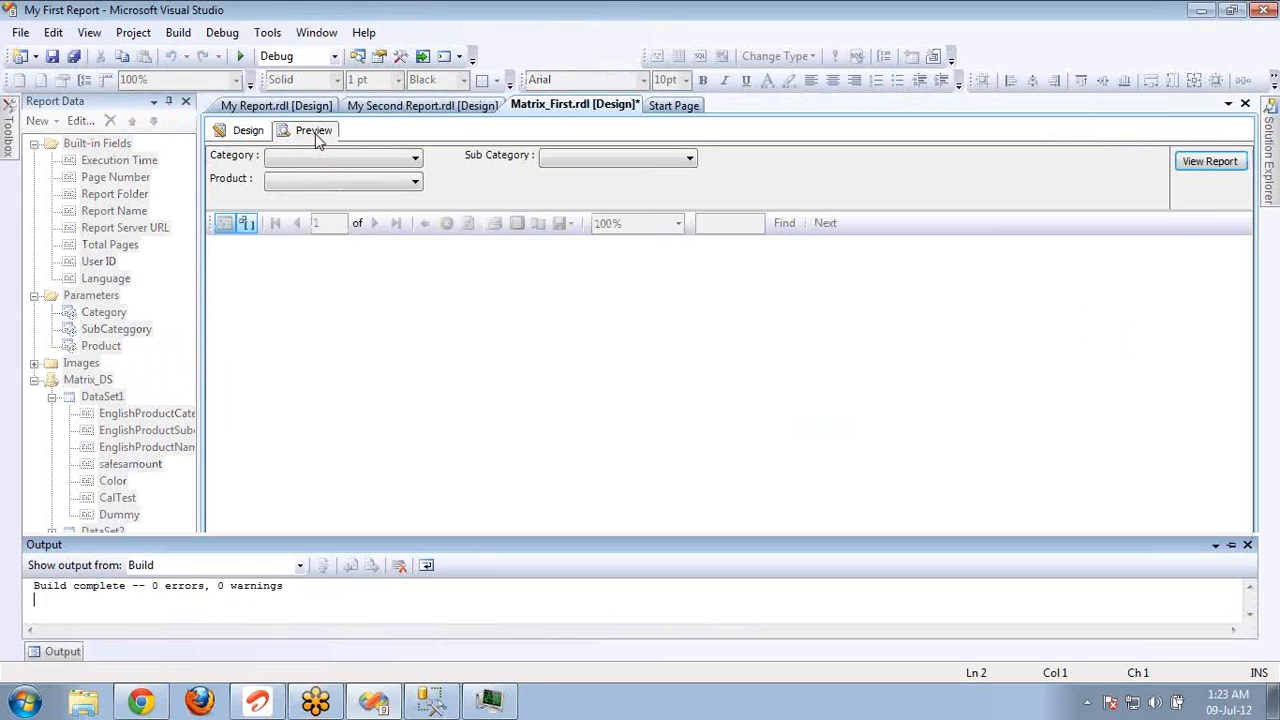
click(329, 160)
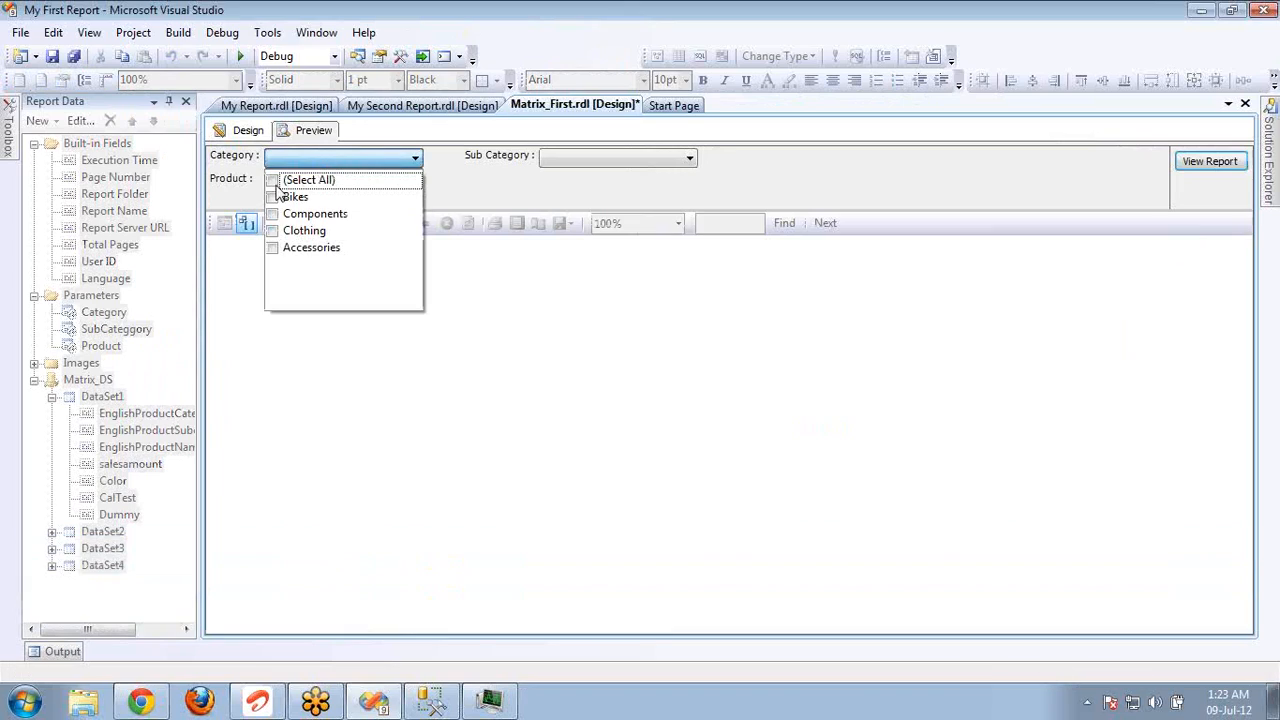
click(273, 182)
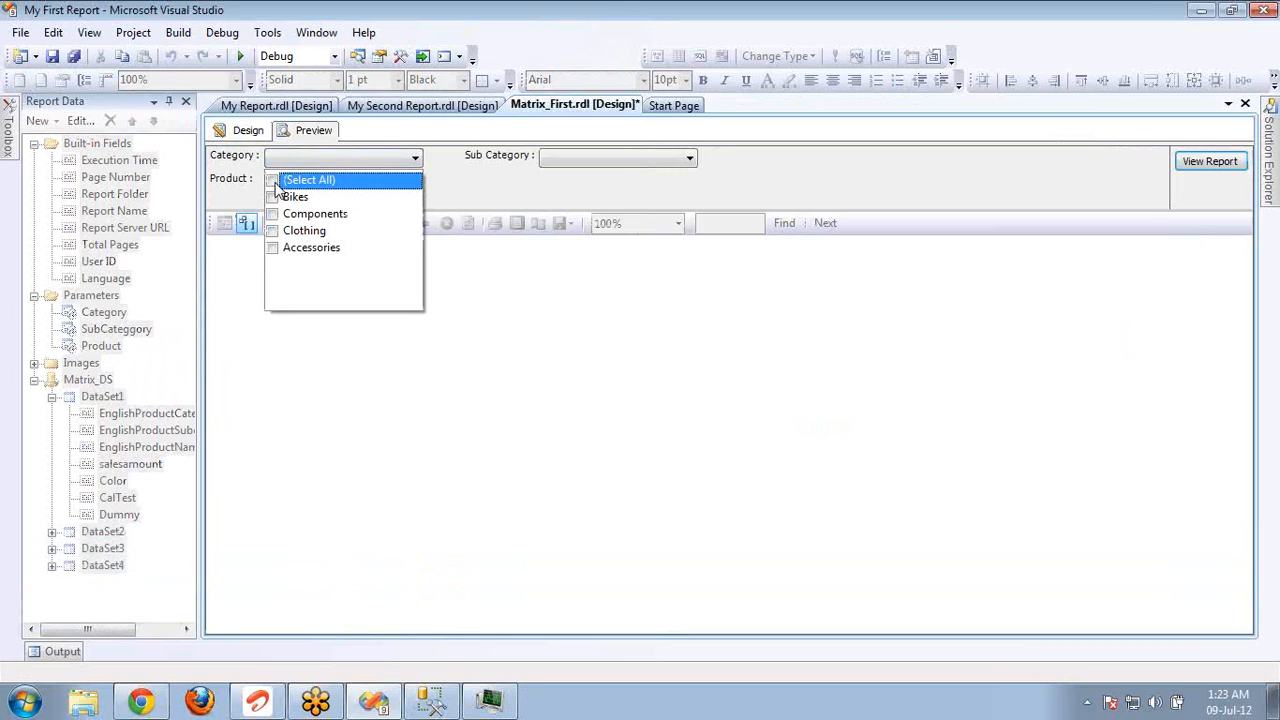
click(548, 159)
click(548, 159)
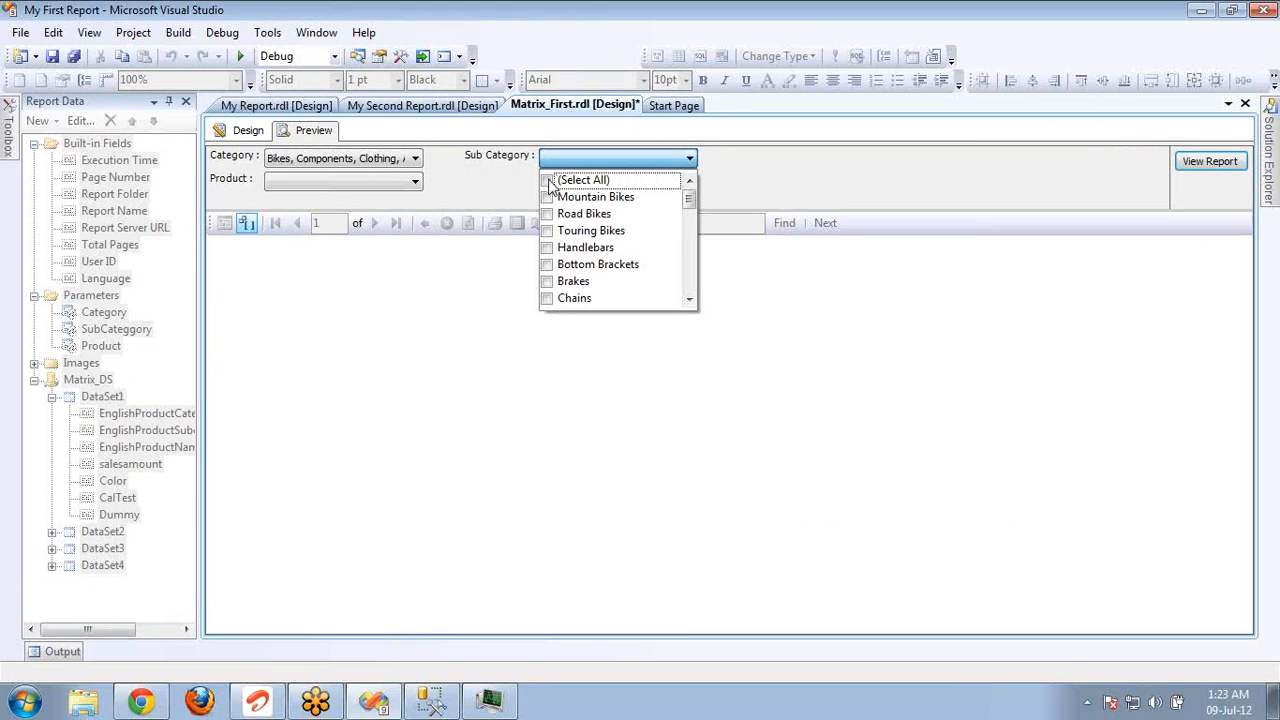
click(548, 182)
Step: Select all products in the preview and run the report to check the header text box's output
click(474, 189)
click(404, 183)
click(396, 189)
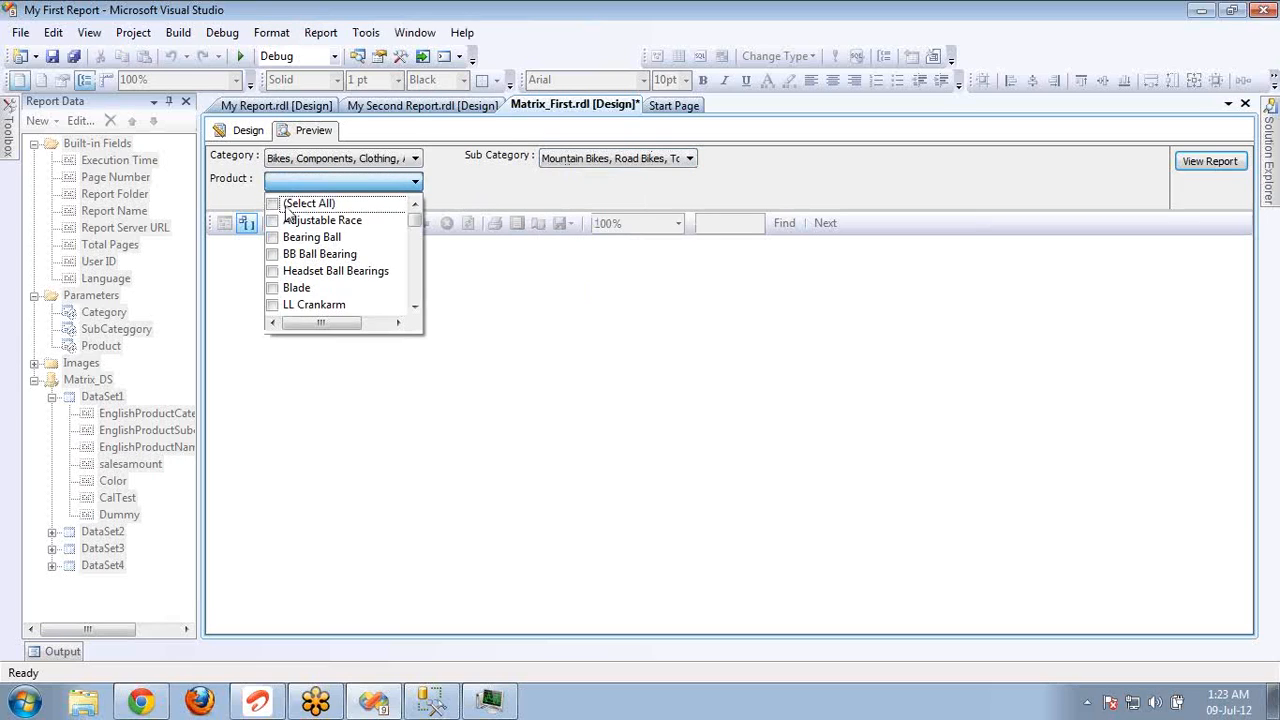
click(275, 206)
click(273, 205)
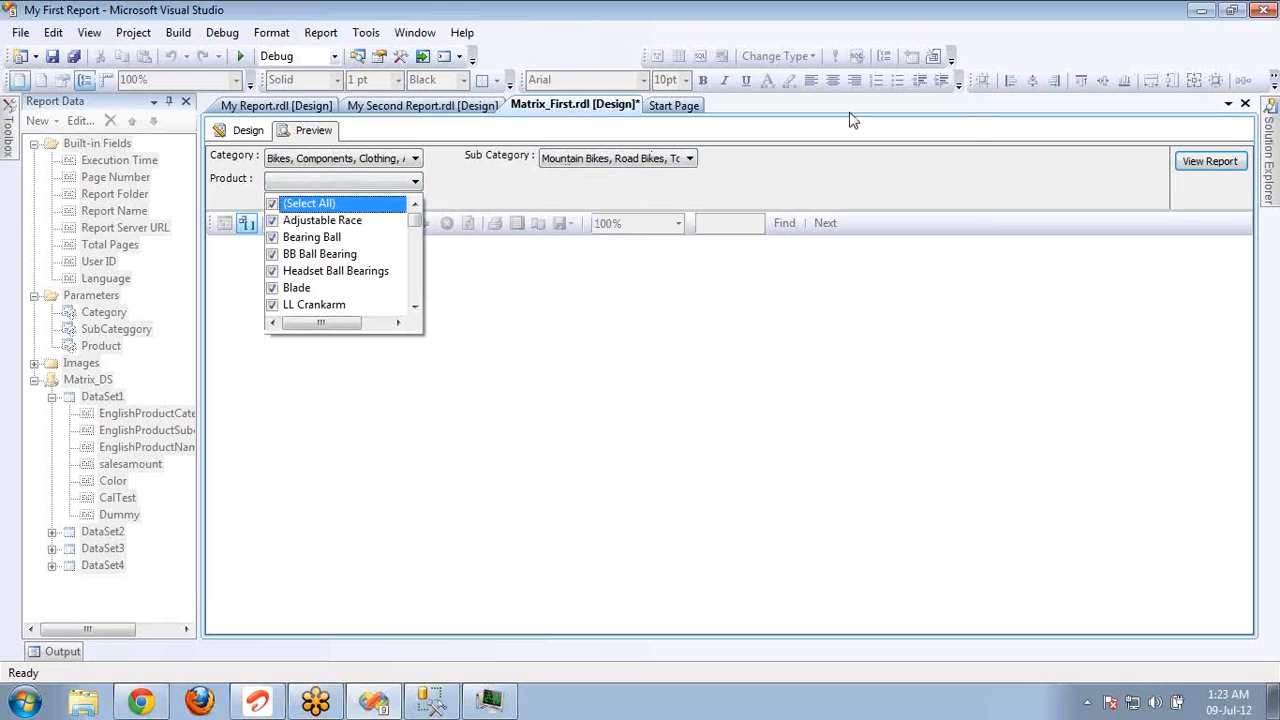
click(1197, 168)
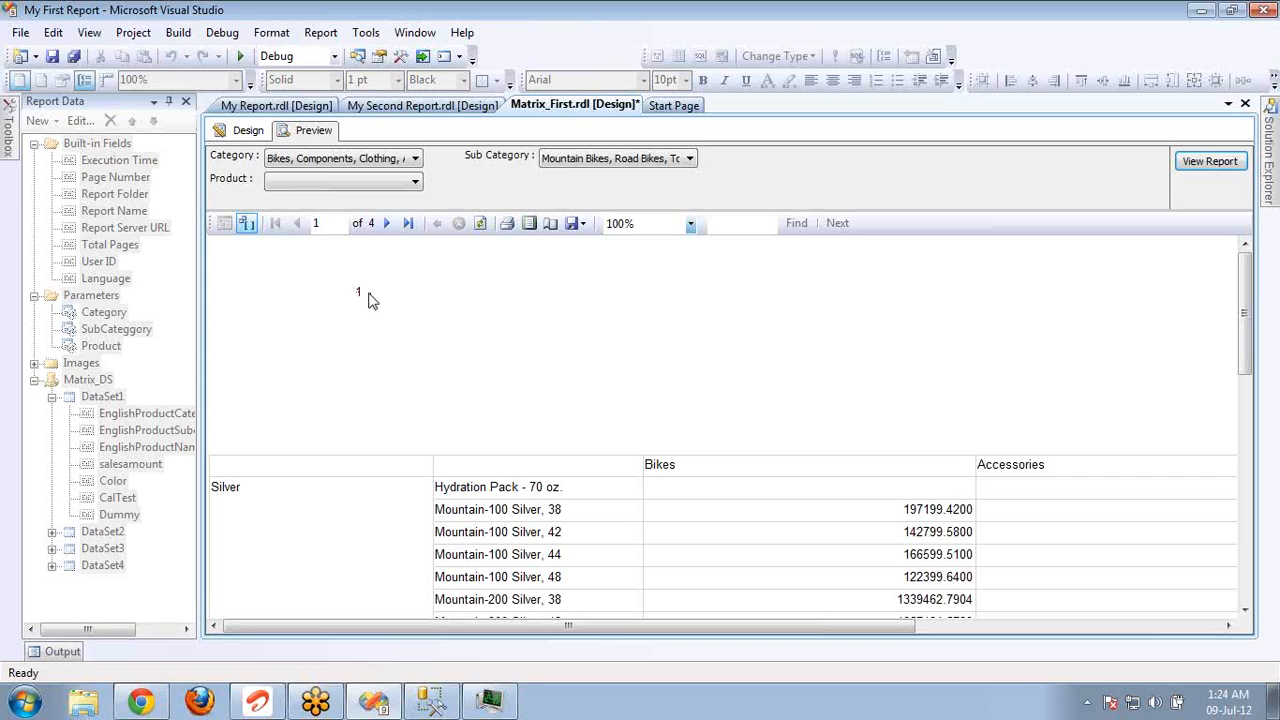
Step: Return to the report design and delete the matrix from the report body
click(250, 132)
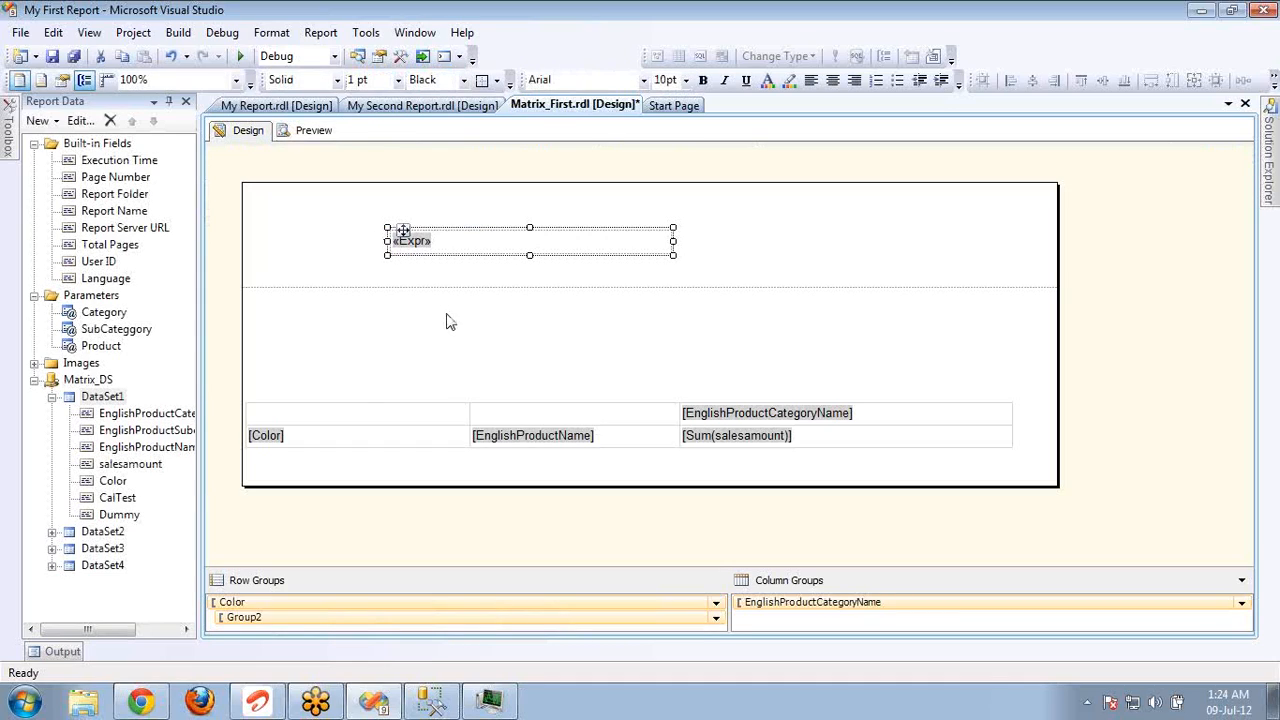
click(355, 418)
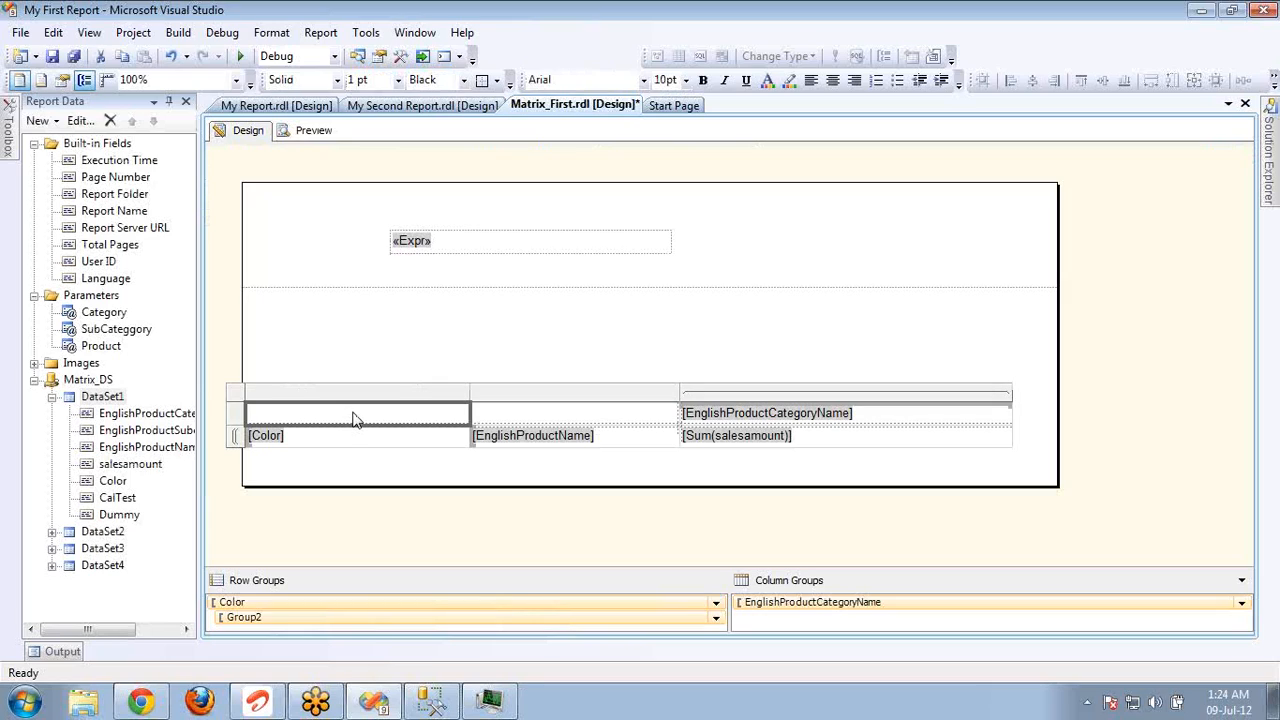
click(238, 399)
key(Delete)
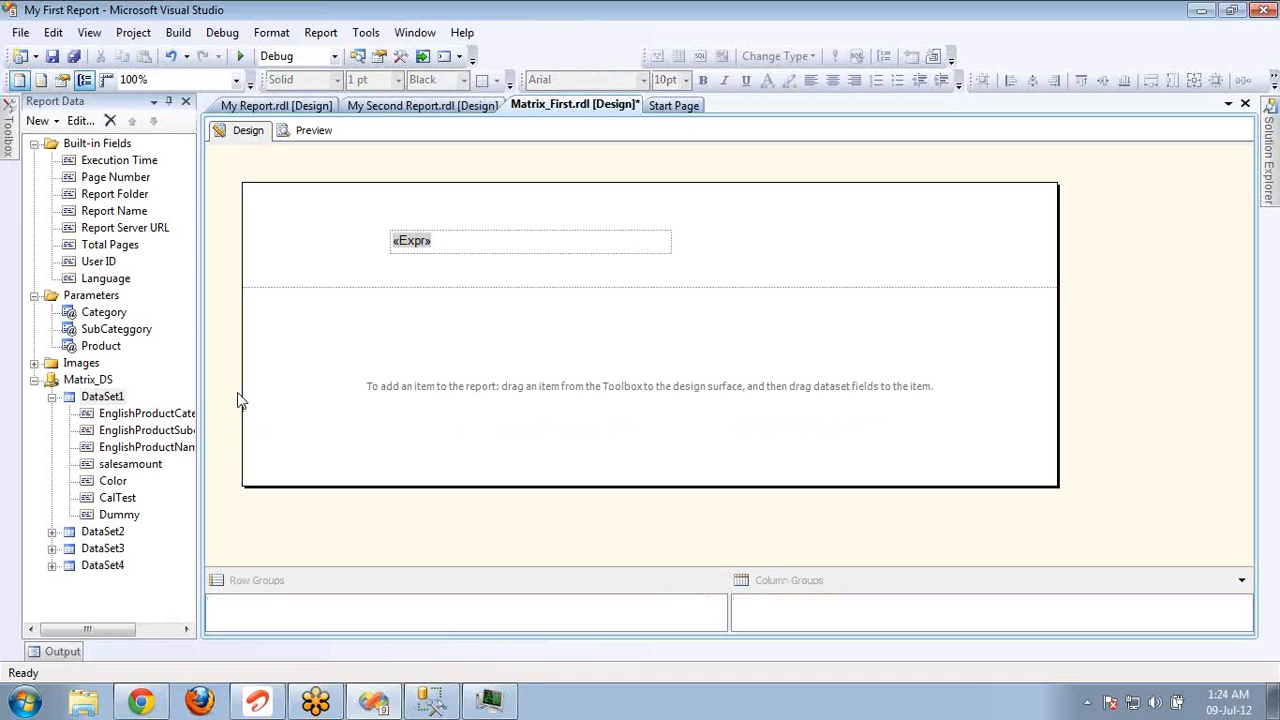
Step: Check the header text box's expression and close it without changes
right_click(455, 252)
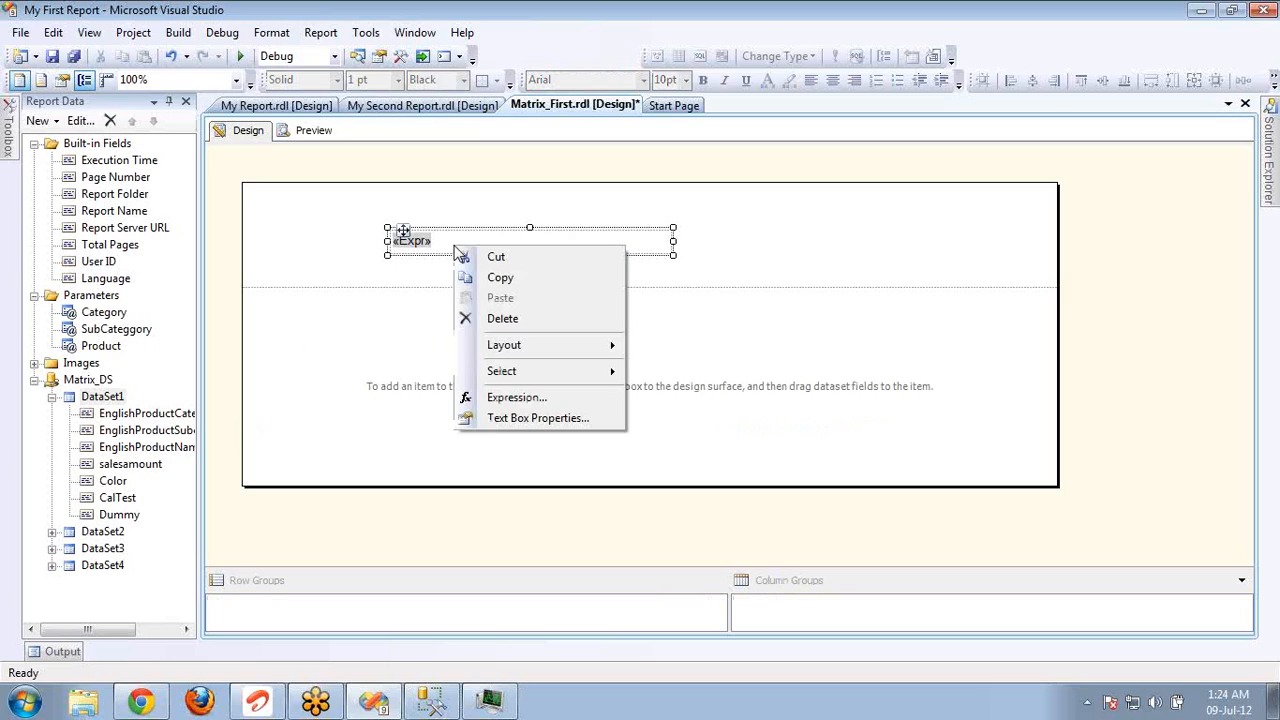
click(530, 398)
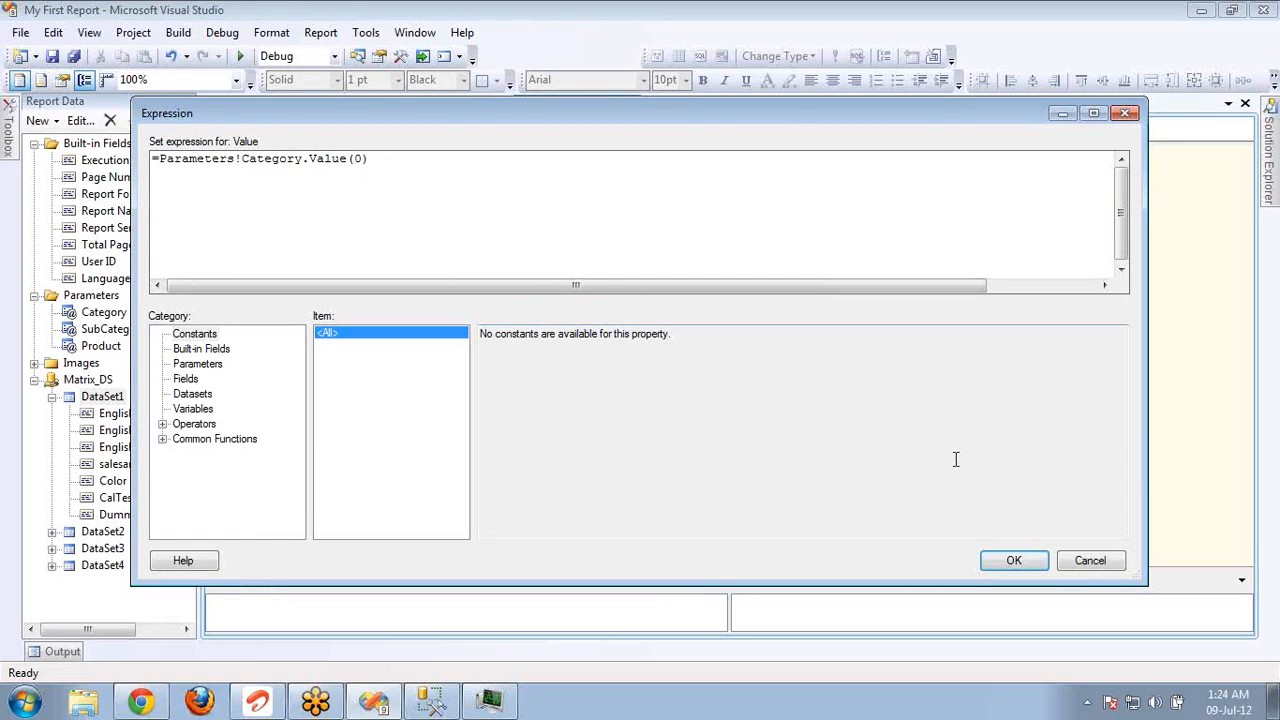
click(1088, 561)
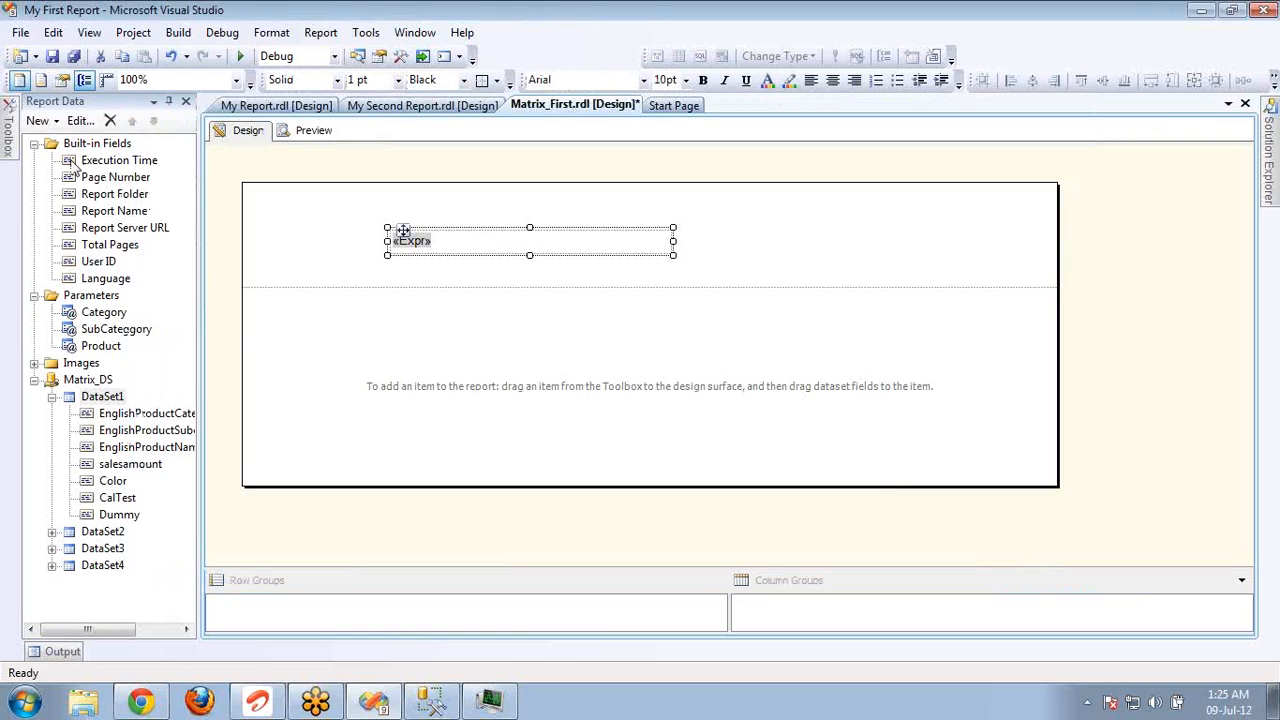
Step: Check the Category parameter's available values settings and close its properties without changes
click(34, 144)
double_click(102, 179)
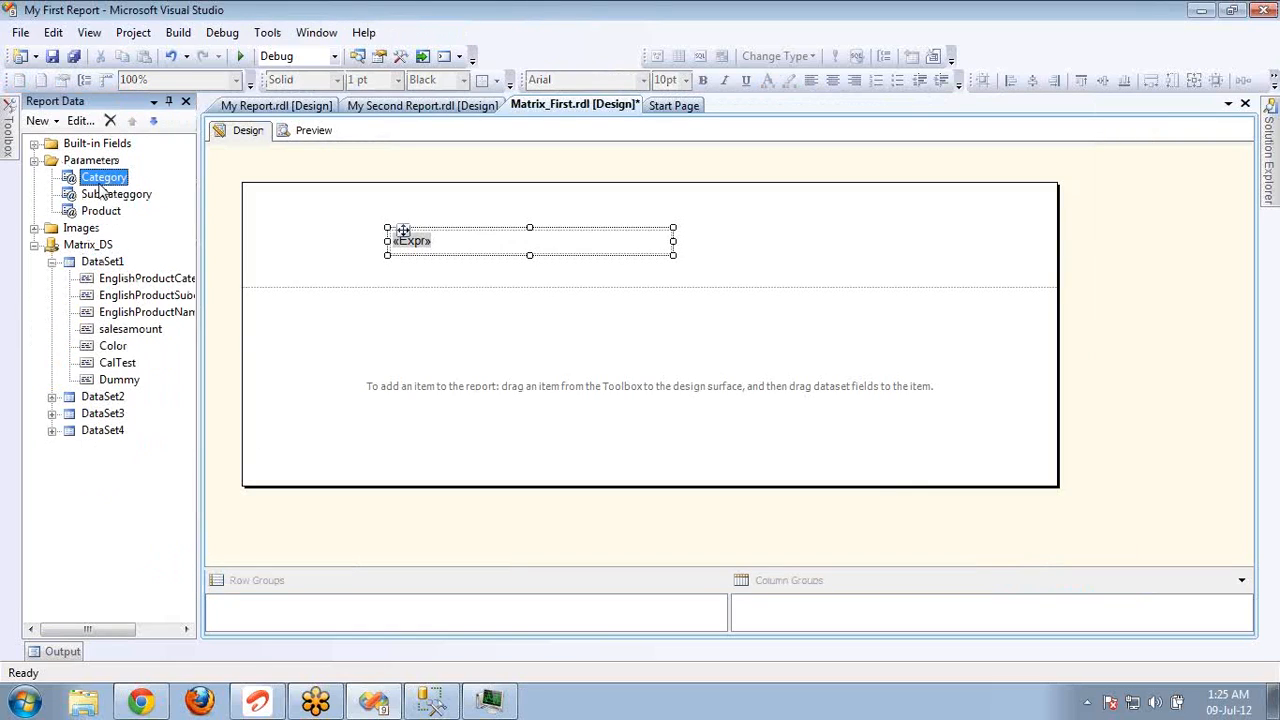
click(428, 189)
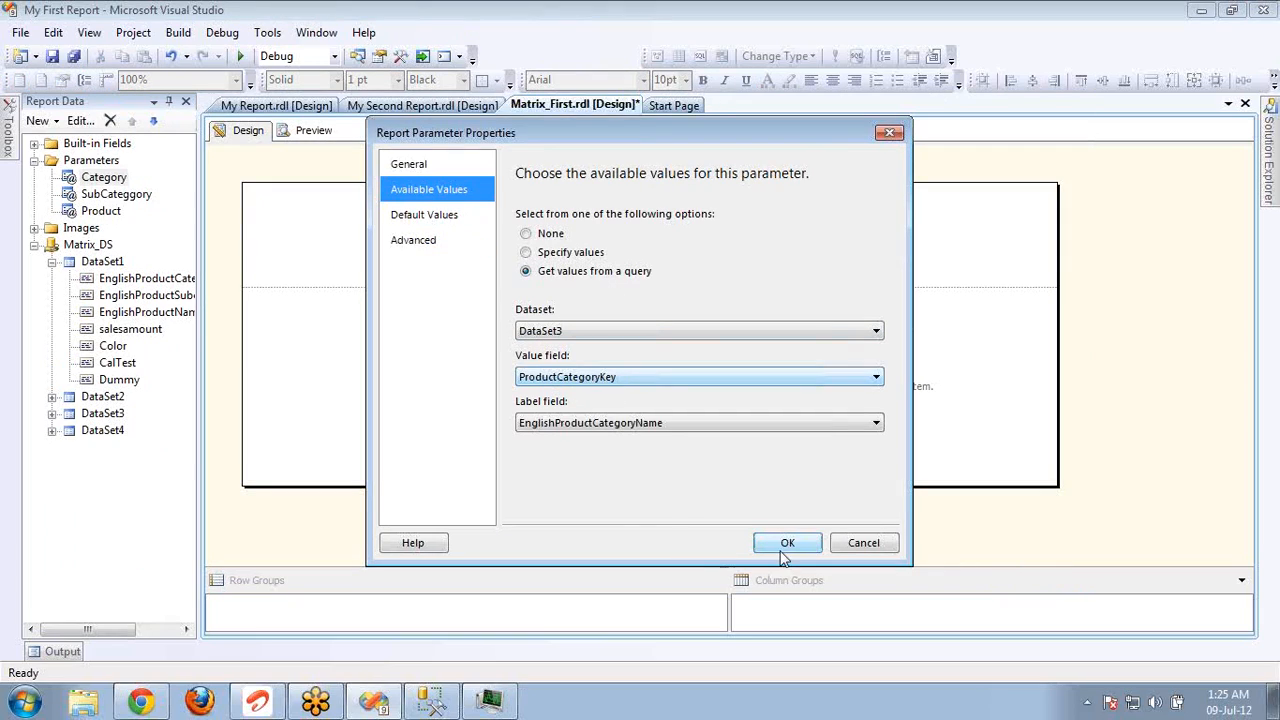
click(870, 545)
Step: Change the header text box's expression to =Parameters!Category.Label
right_click(476, 239)
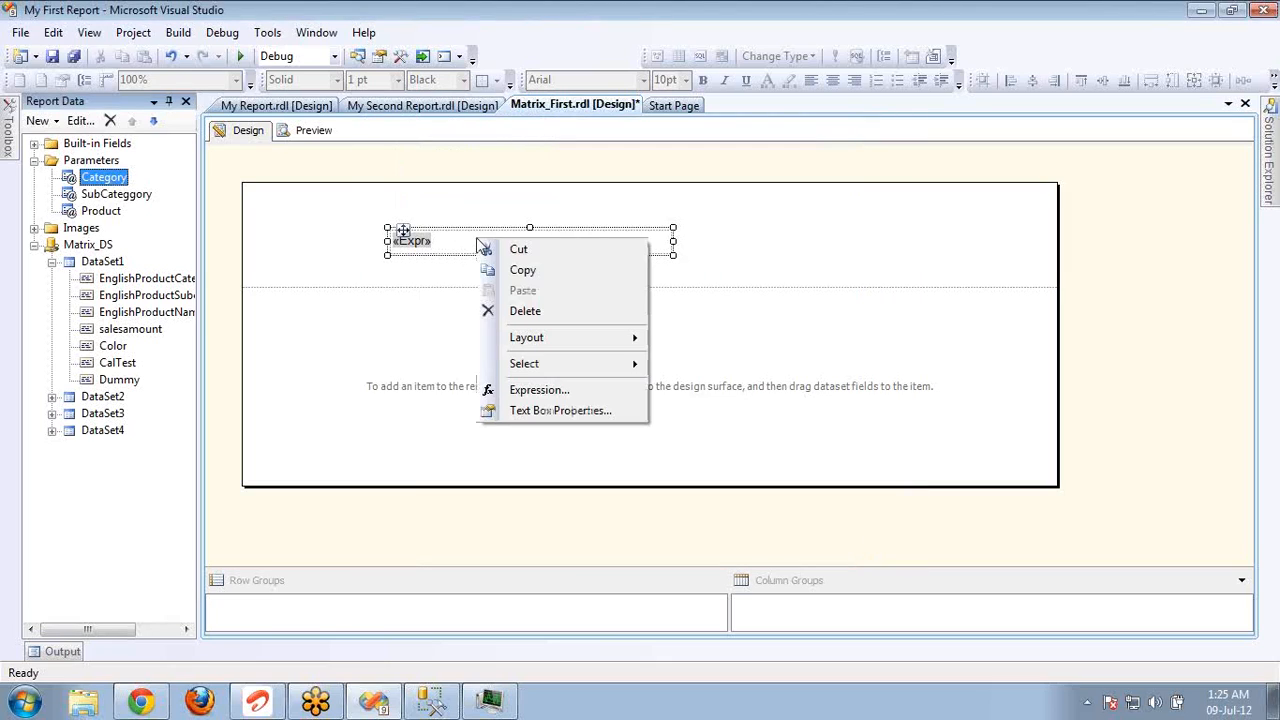
click(557, 391)
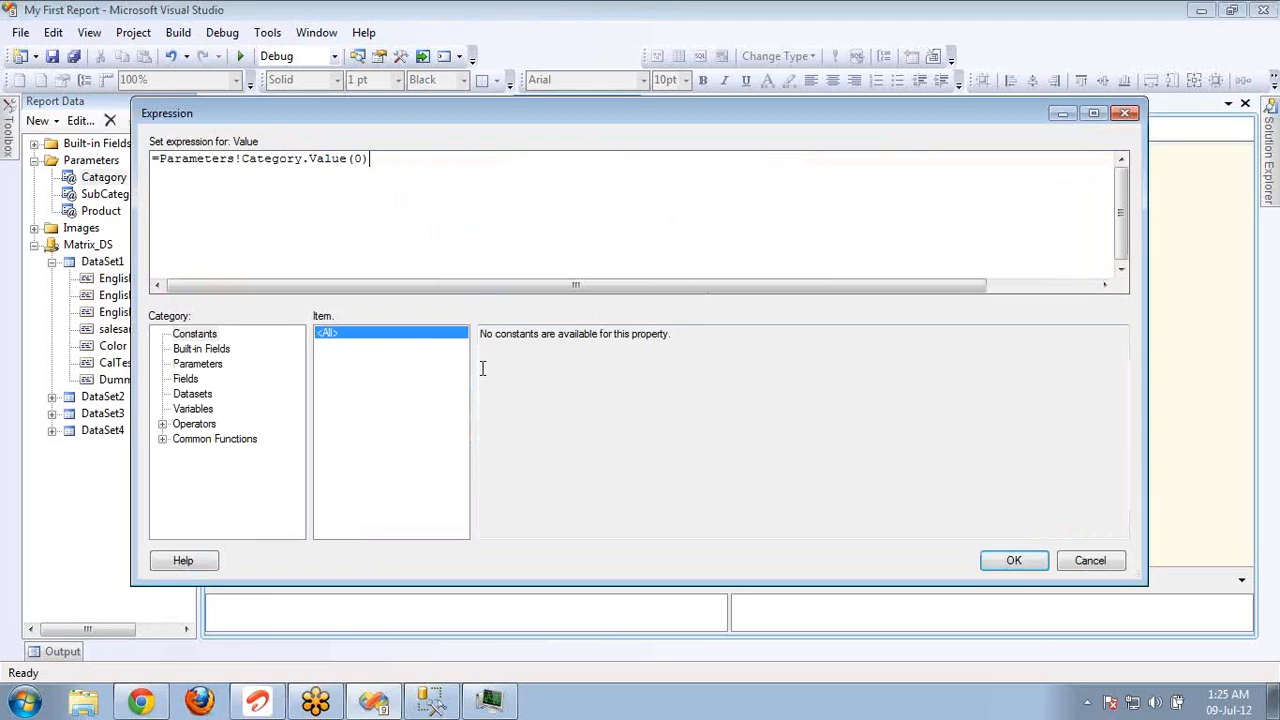
key(BackSpace)
key(BackSpace)
key(BackSpace)
key(BackSpace)
key(BackSpace)
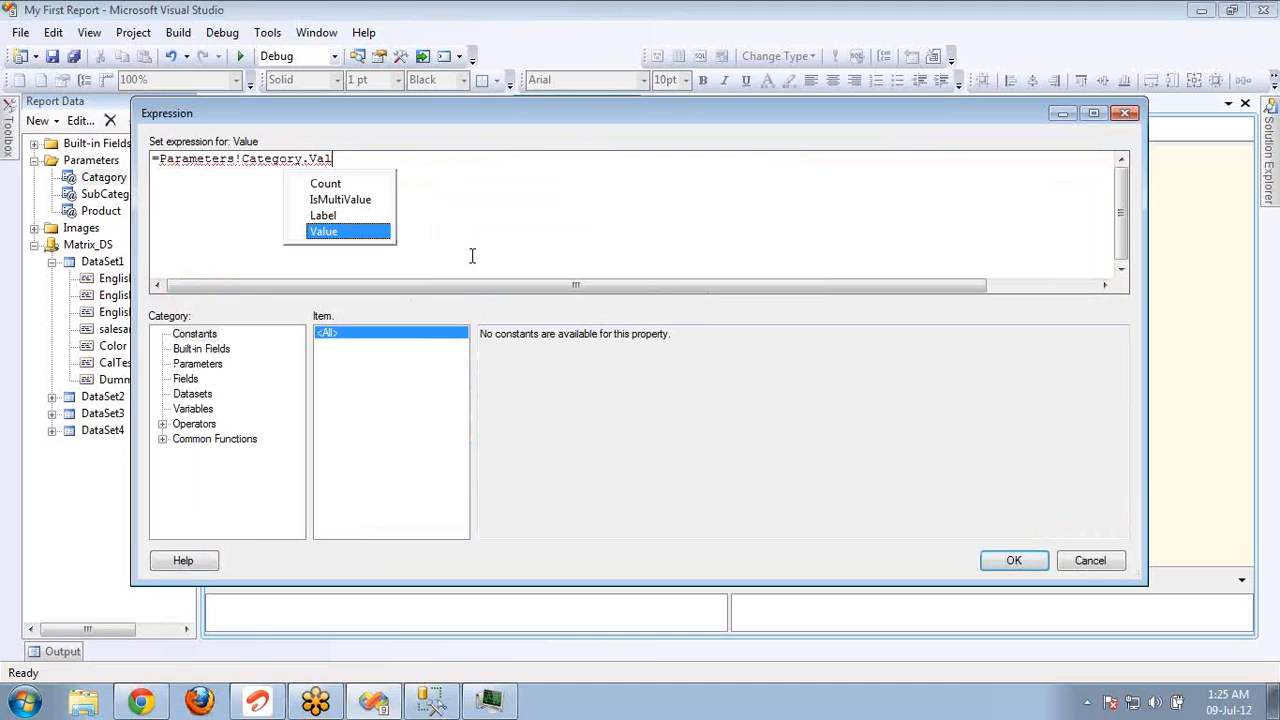
key(Up)
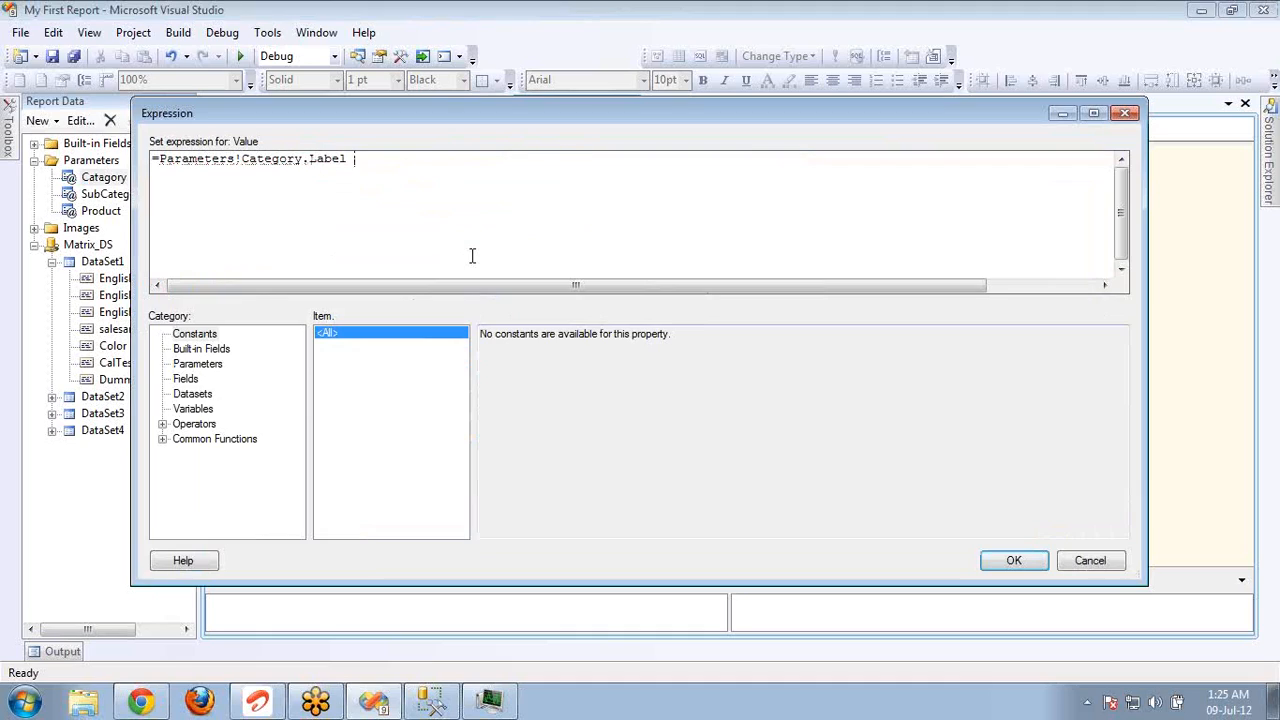
key(BackSpace)
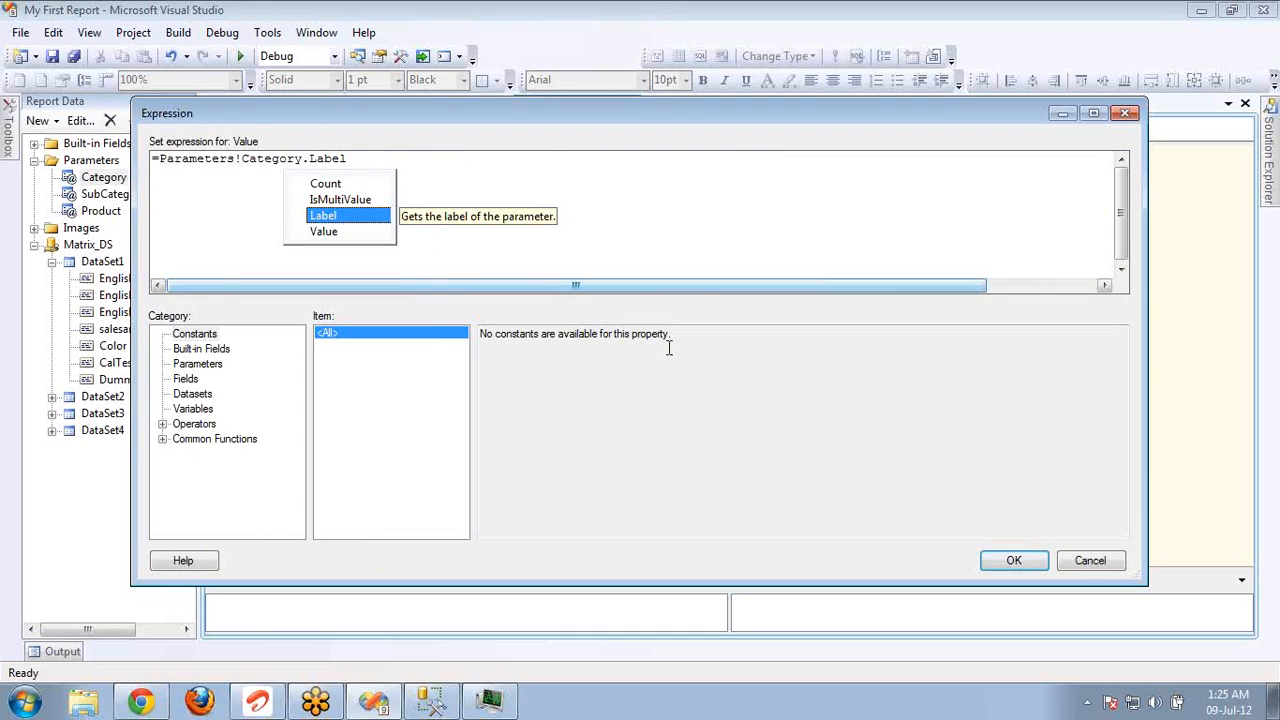
click(1005, 566)
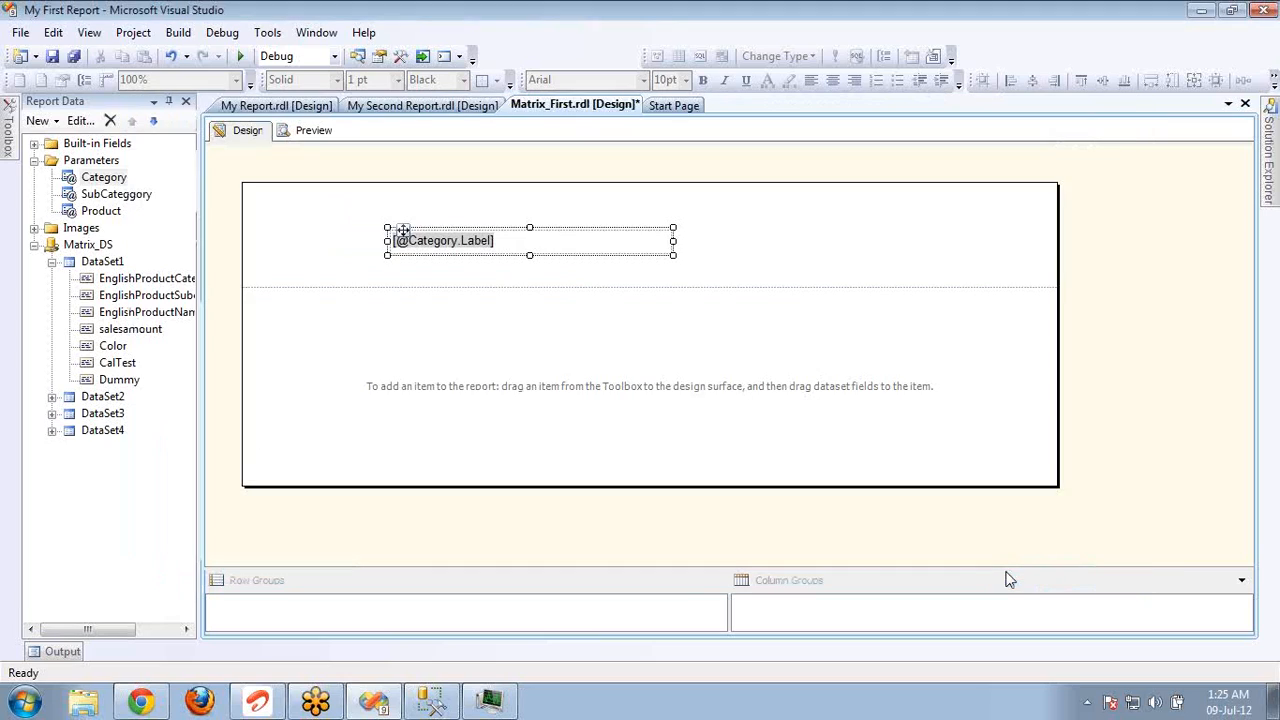
Step: Preview the report and select all categories and all subcategories as parameter values
click(310, 130)
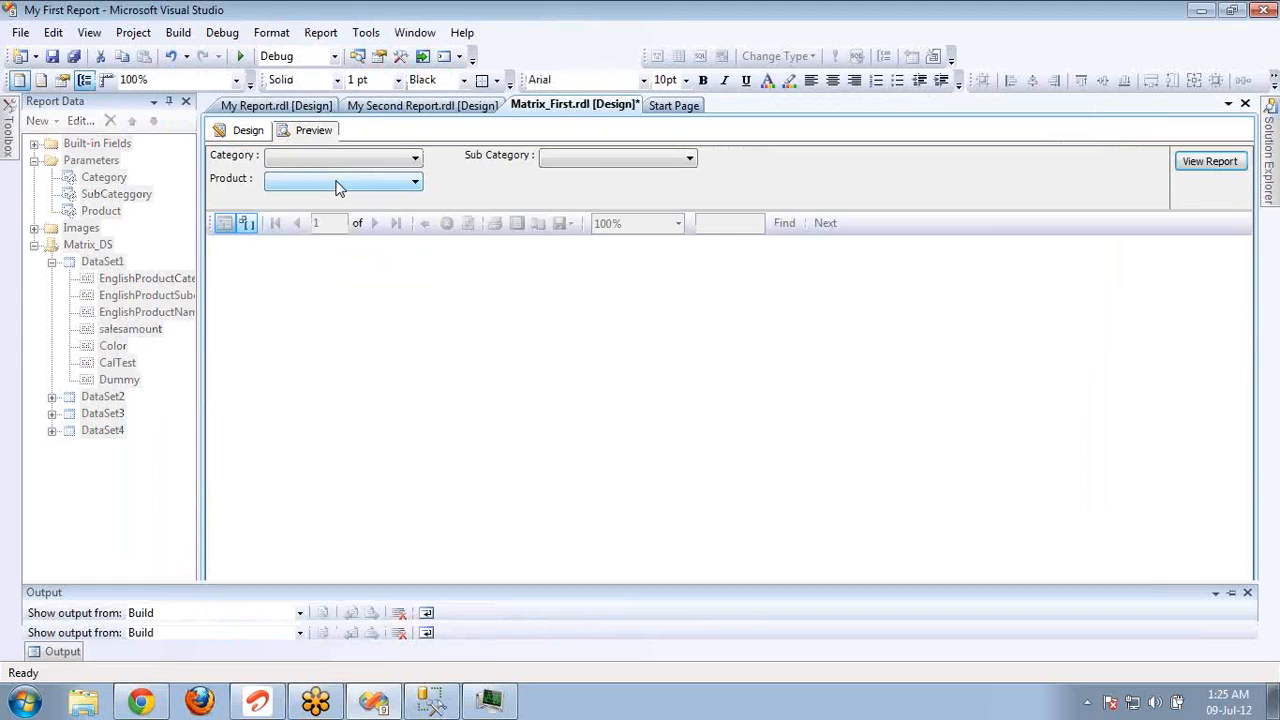
click(340, 161)
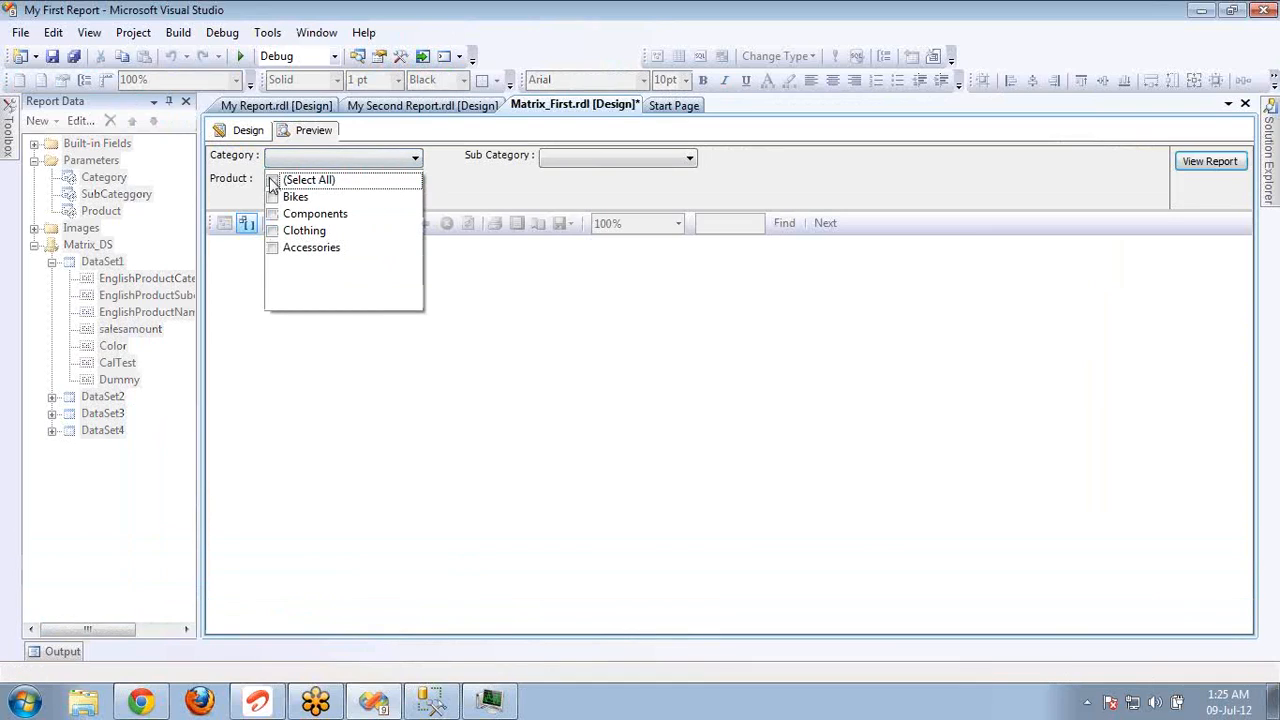
click(272, 181)
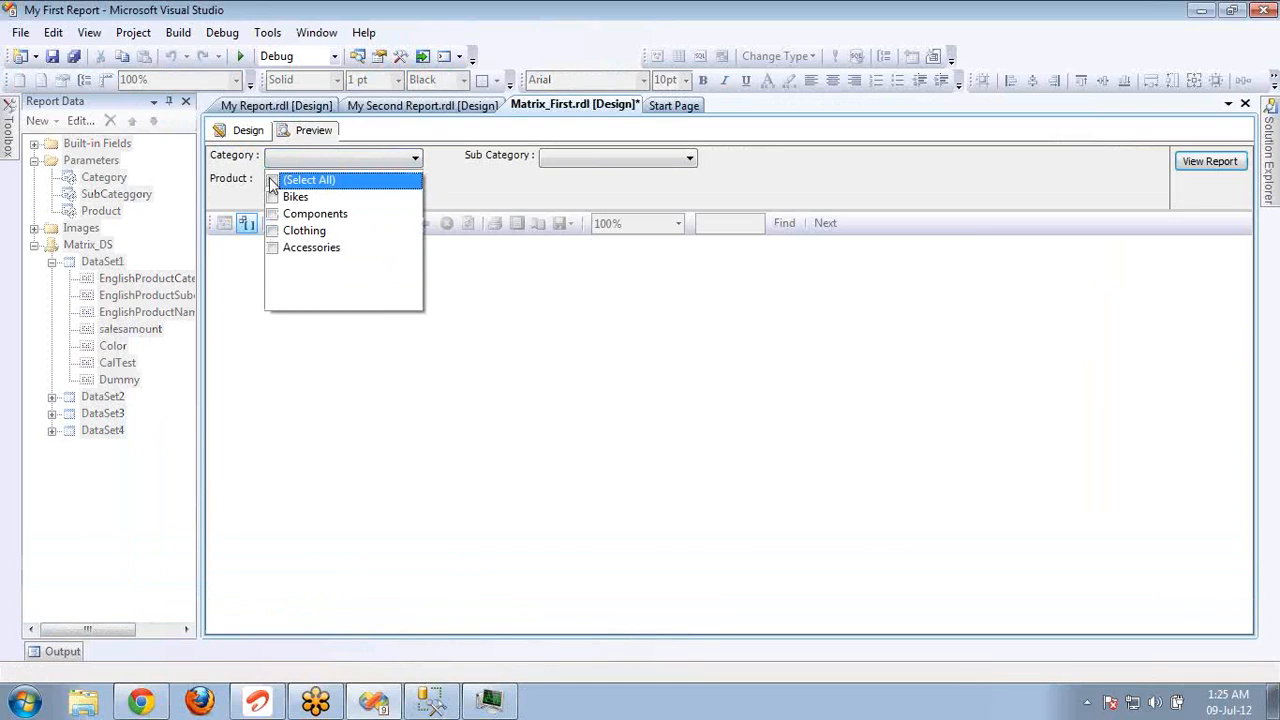
click(567, 163)
click(567, 158)
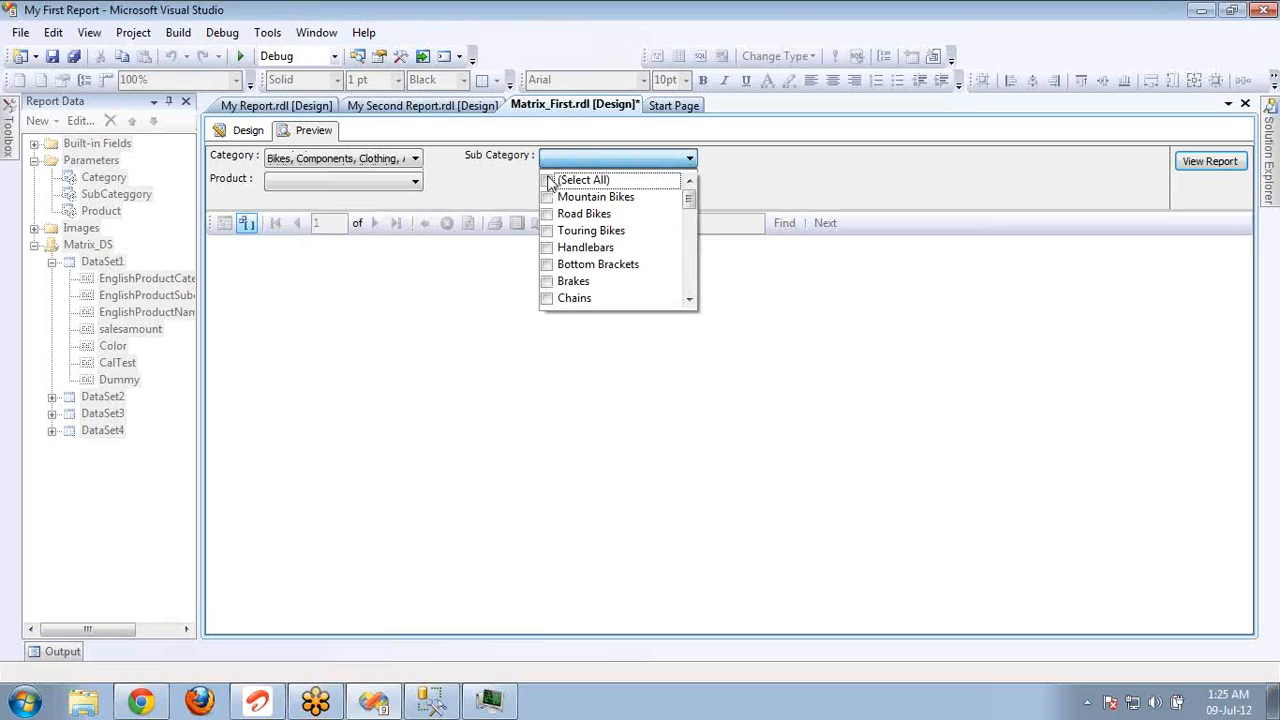
click(549, 181)
click(475, 192)
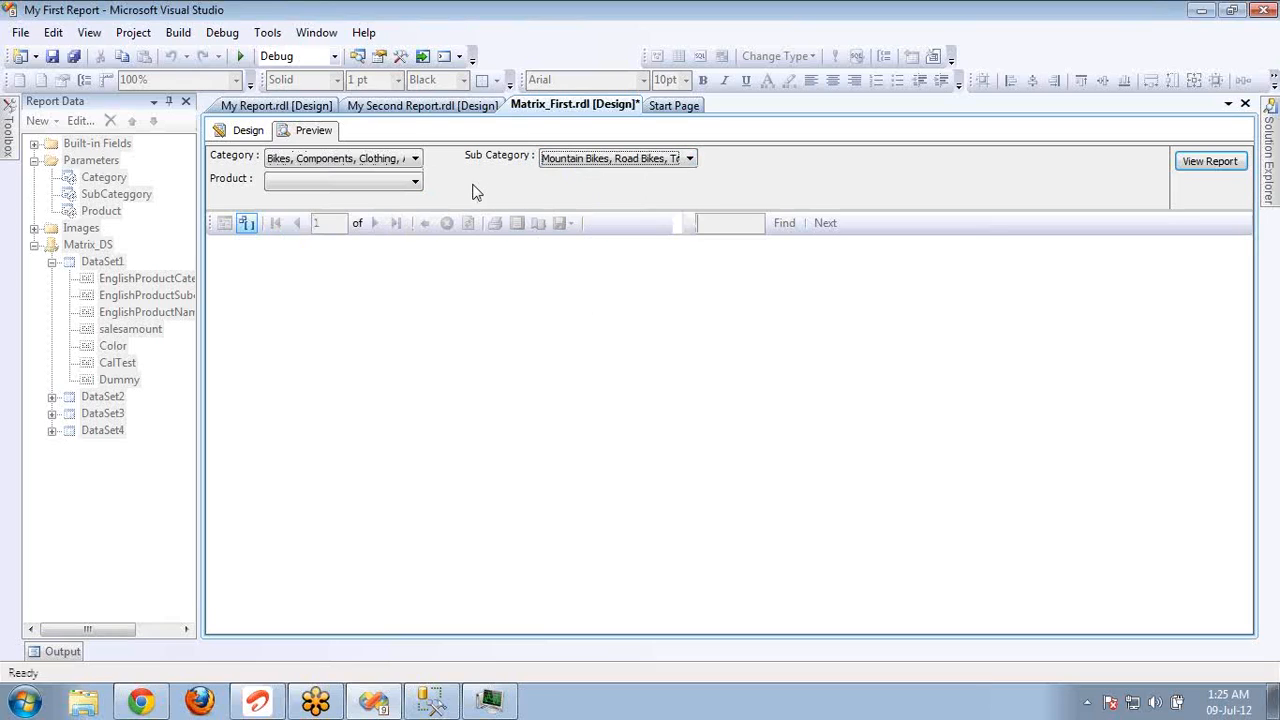
Step: Select all products in the preview and run the report to check the category label in the header
click(414, 181)
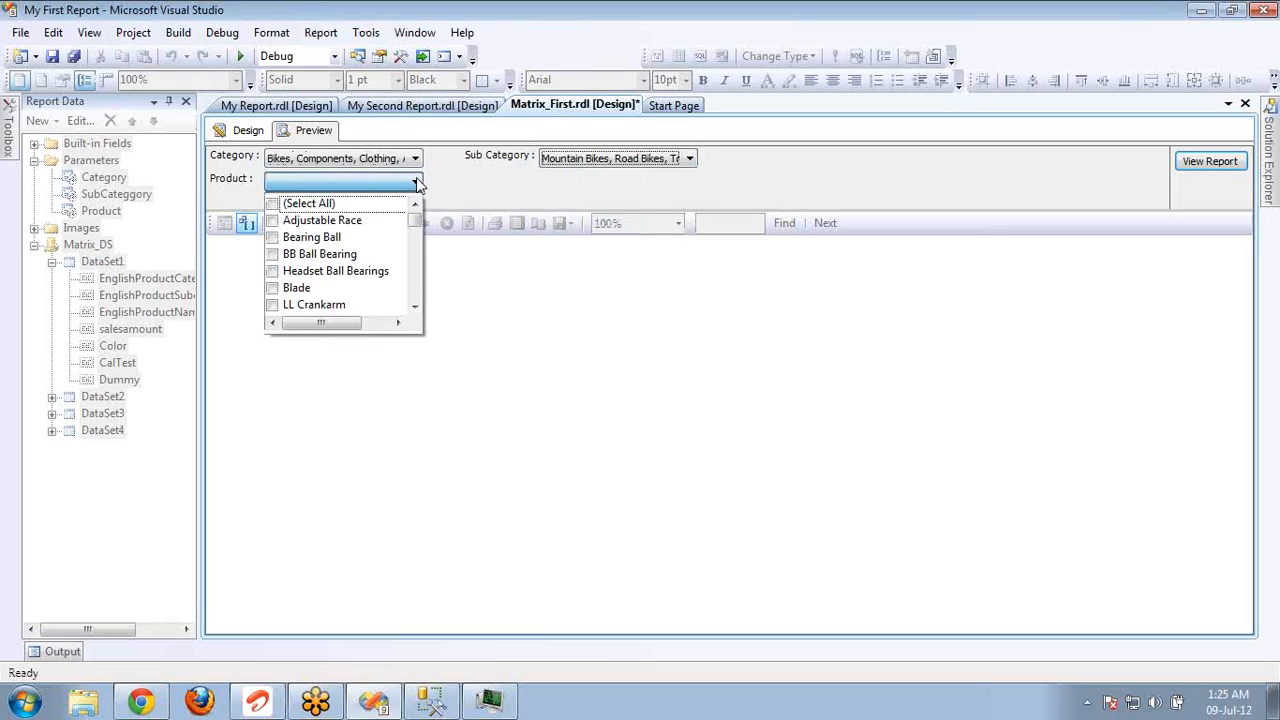
click(273, 205)
click(1012, 56)
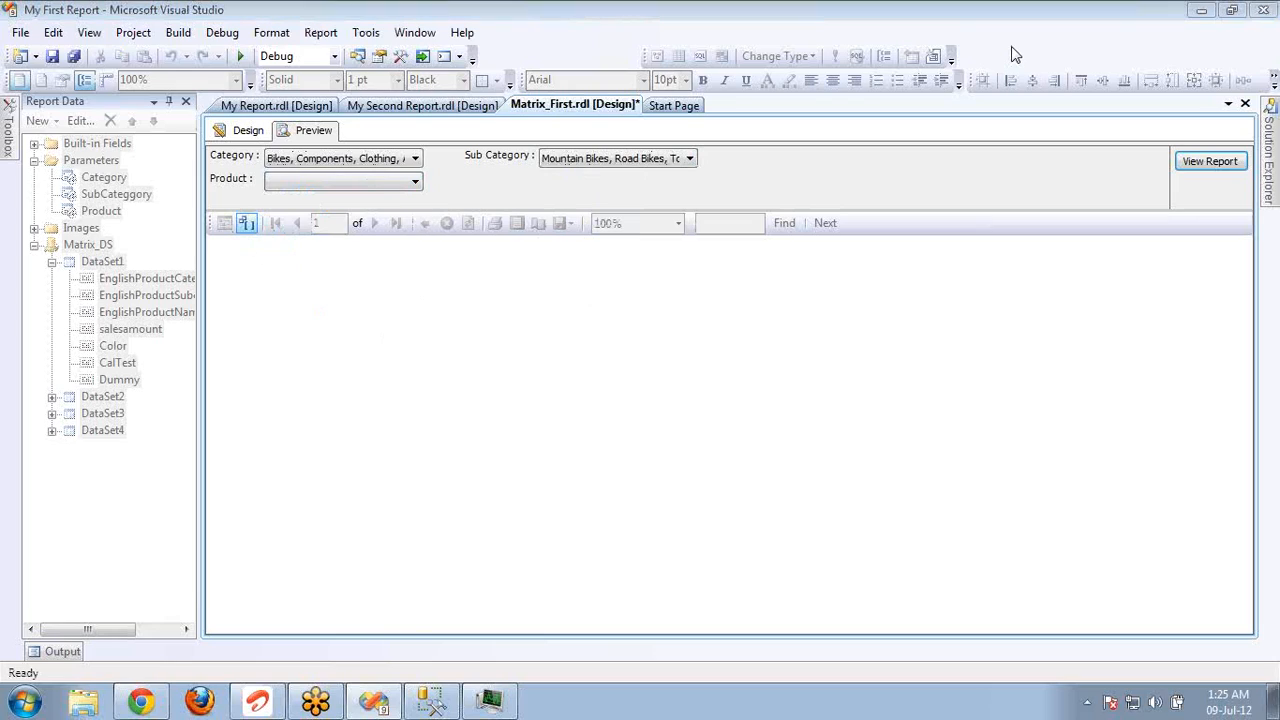
click(1209, 163)
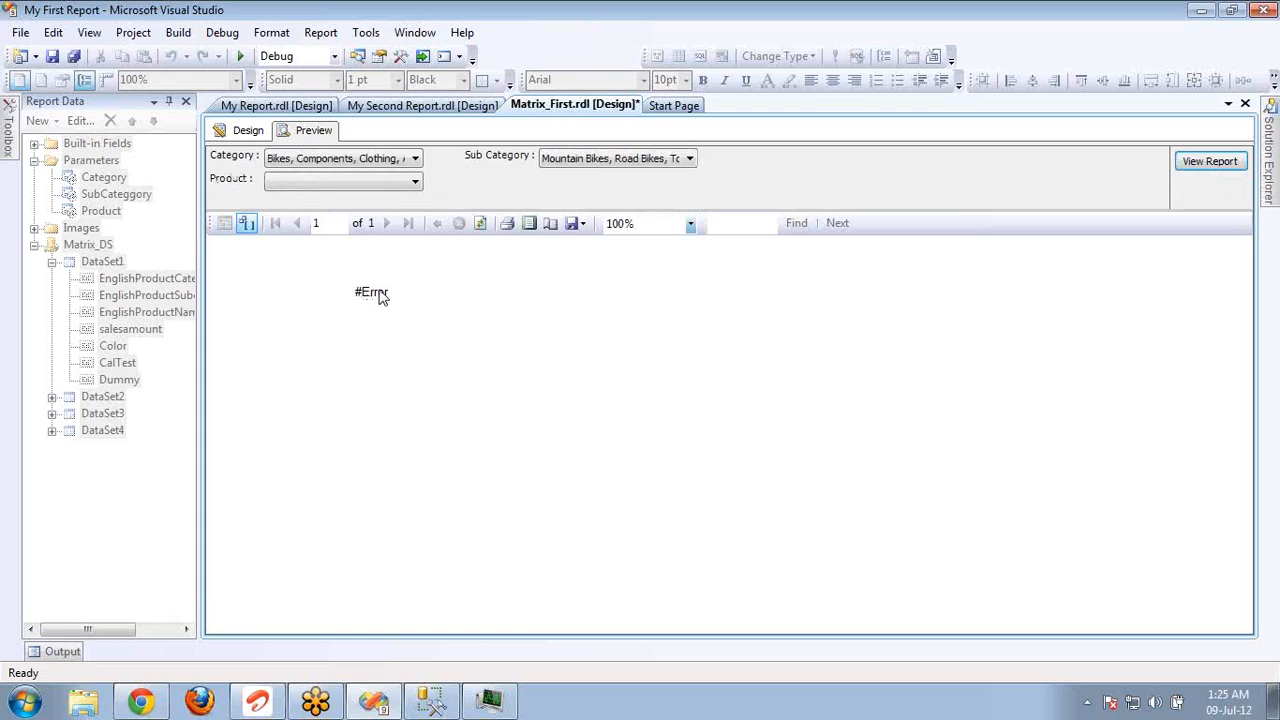
Step: Return to the report design and set the header text box's expression to =Join(Parameters!Category.Label,",")
click(243, 130)
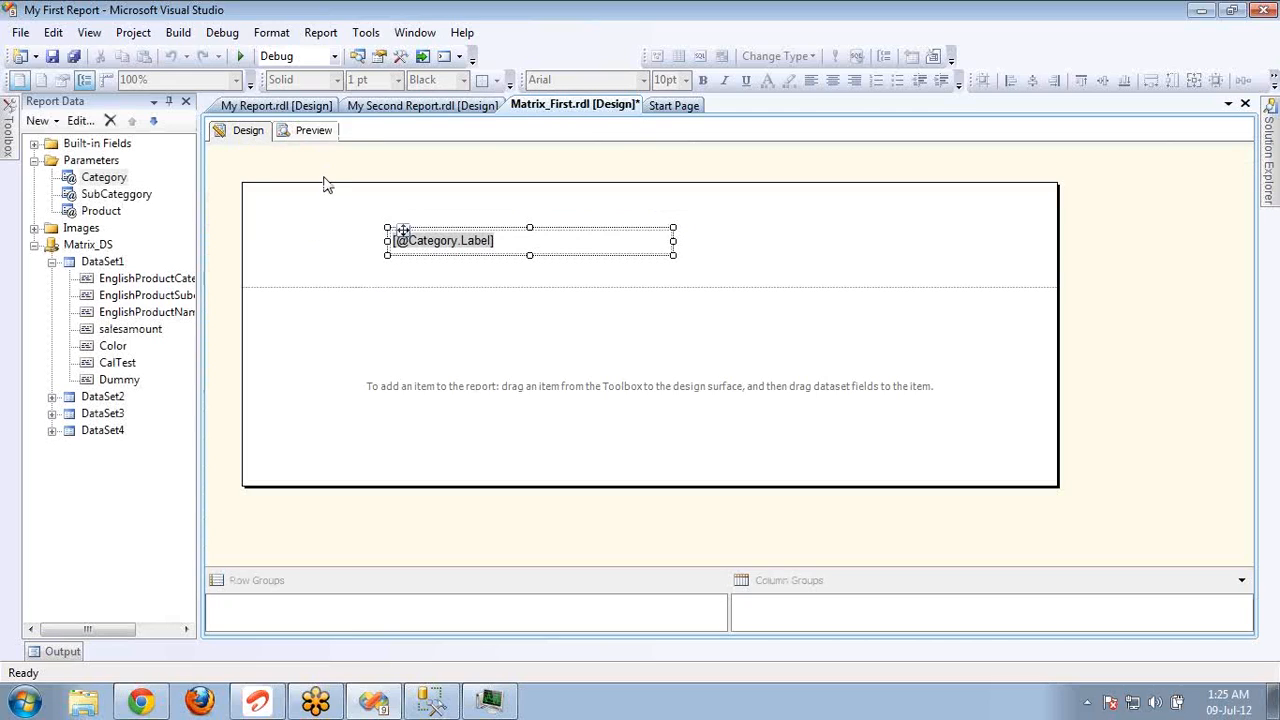
right_click(531, 244)
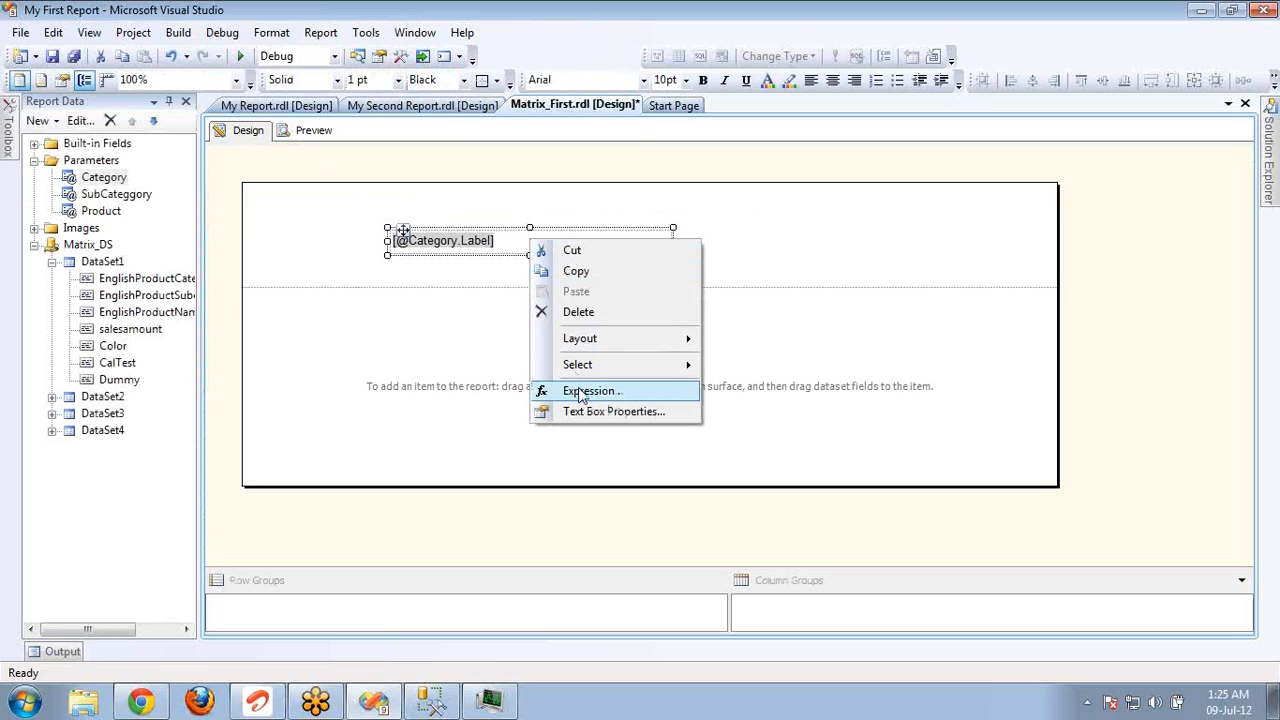
click(570, 390)
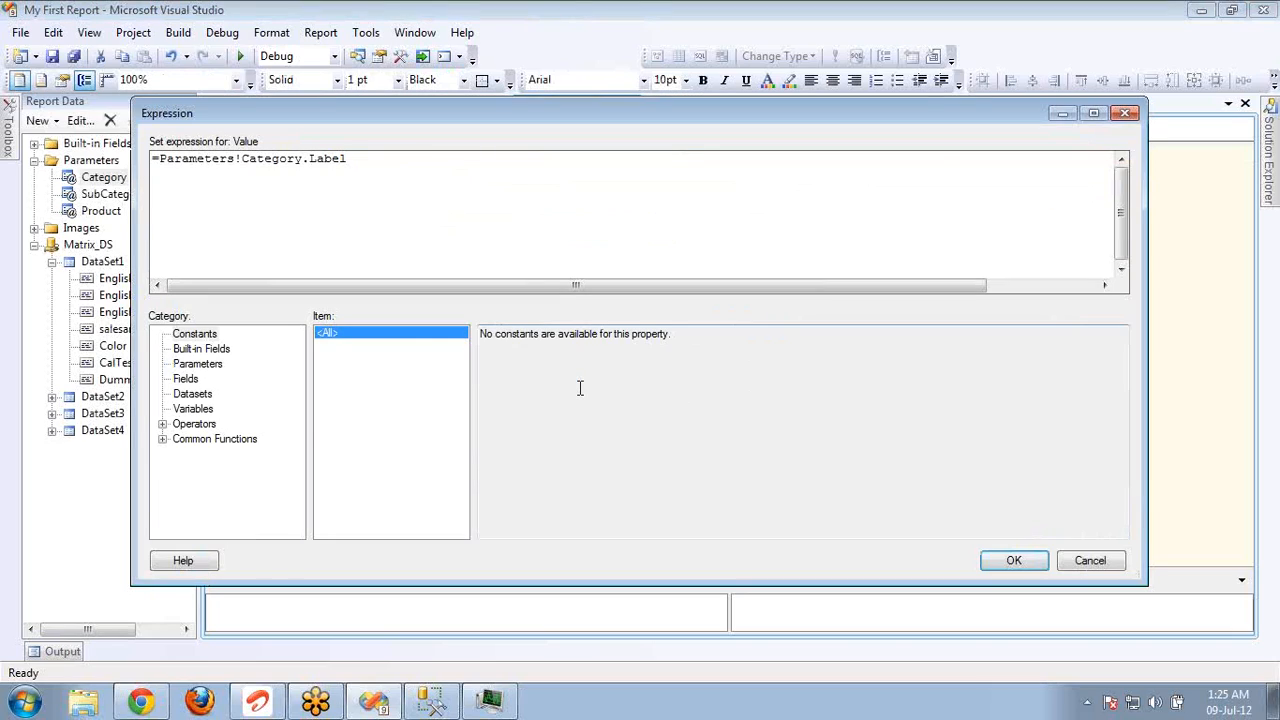
text(Join)
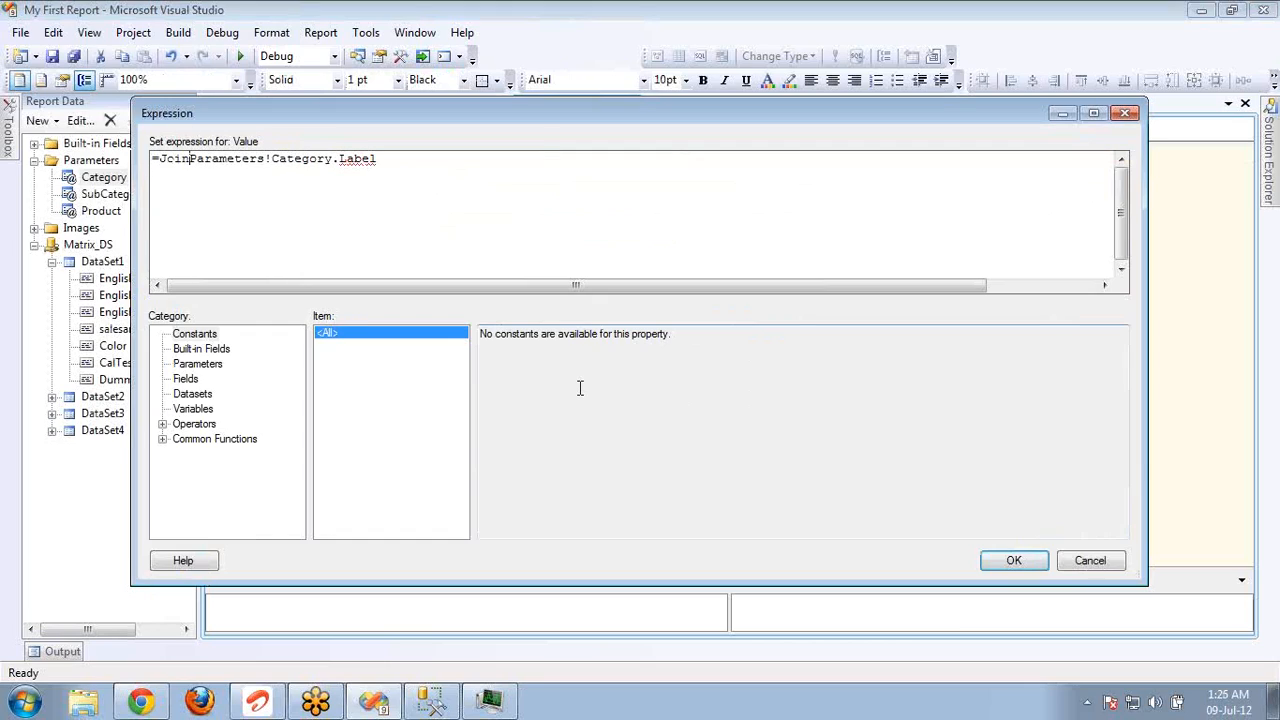
text(()
key(End)
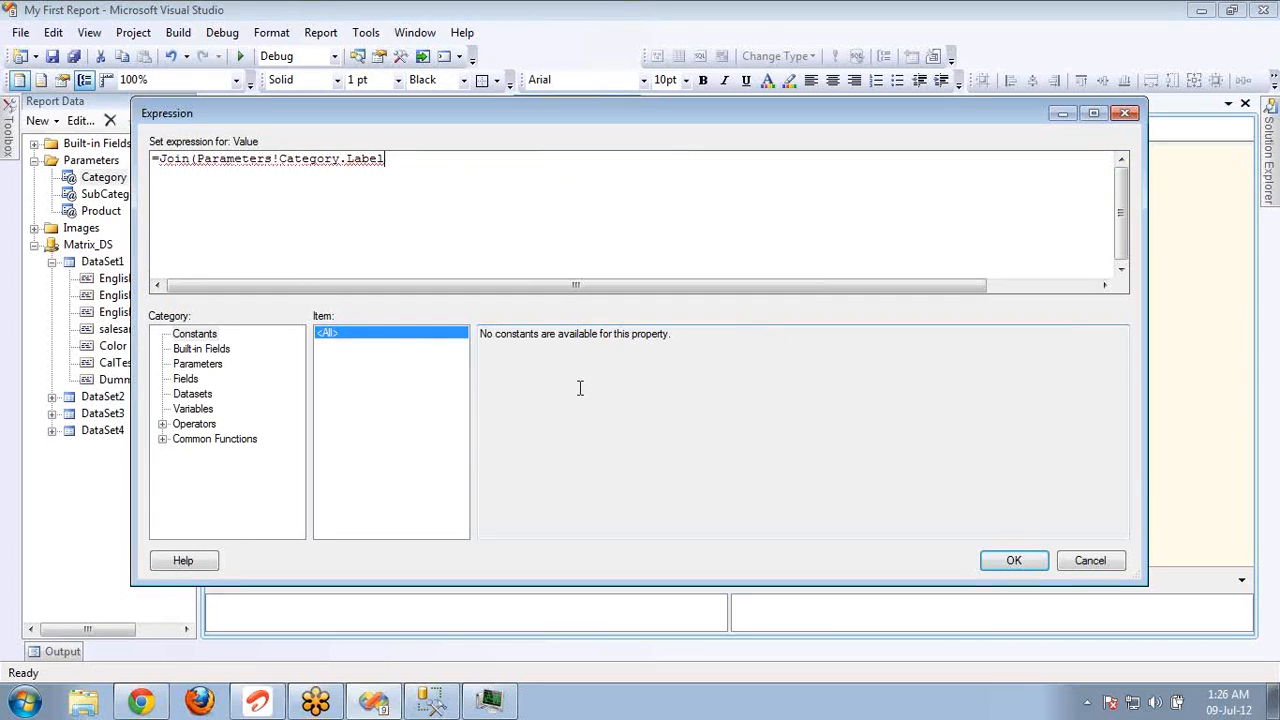
text(,"")
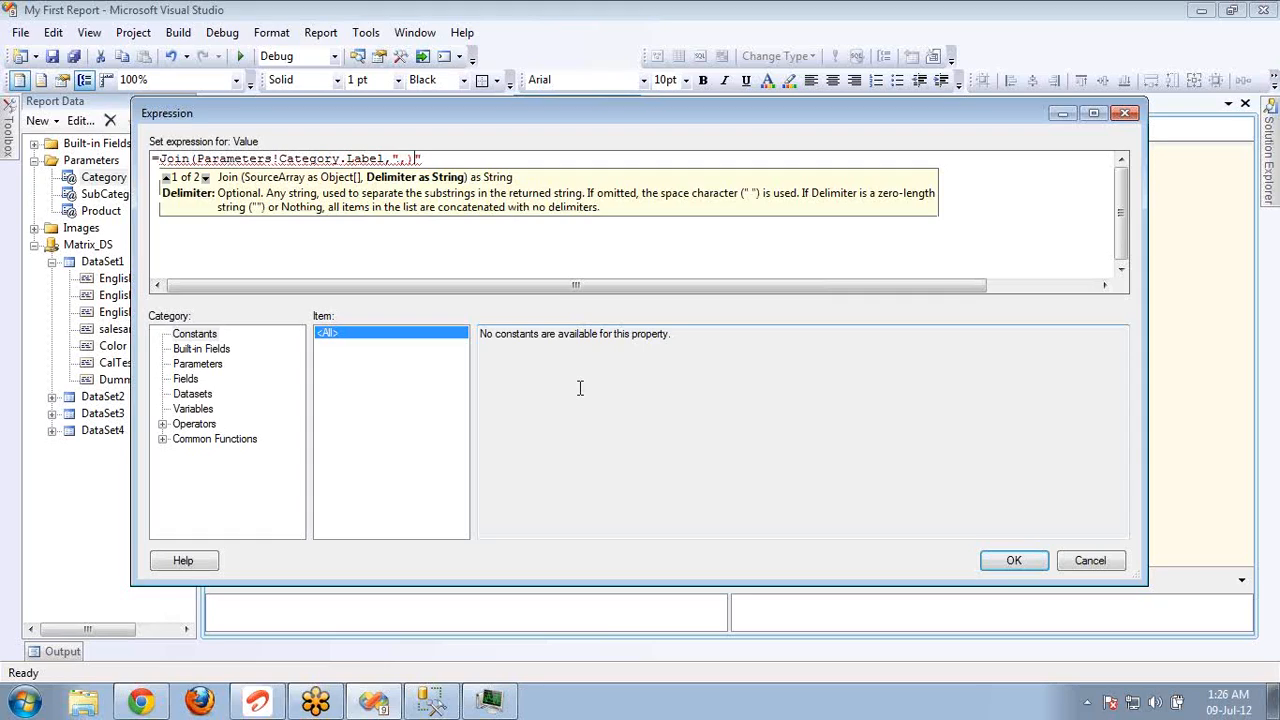
key(BackSpace)
text())
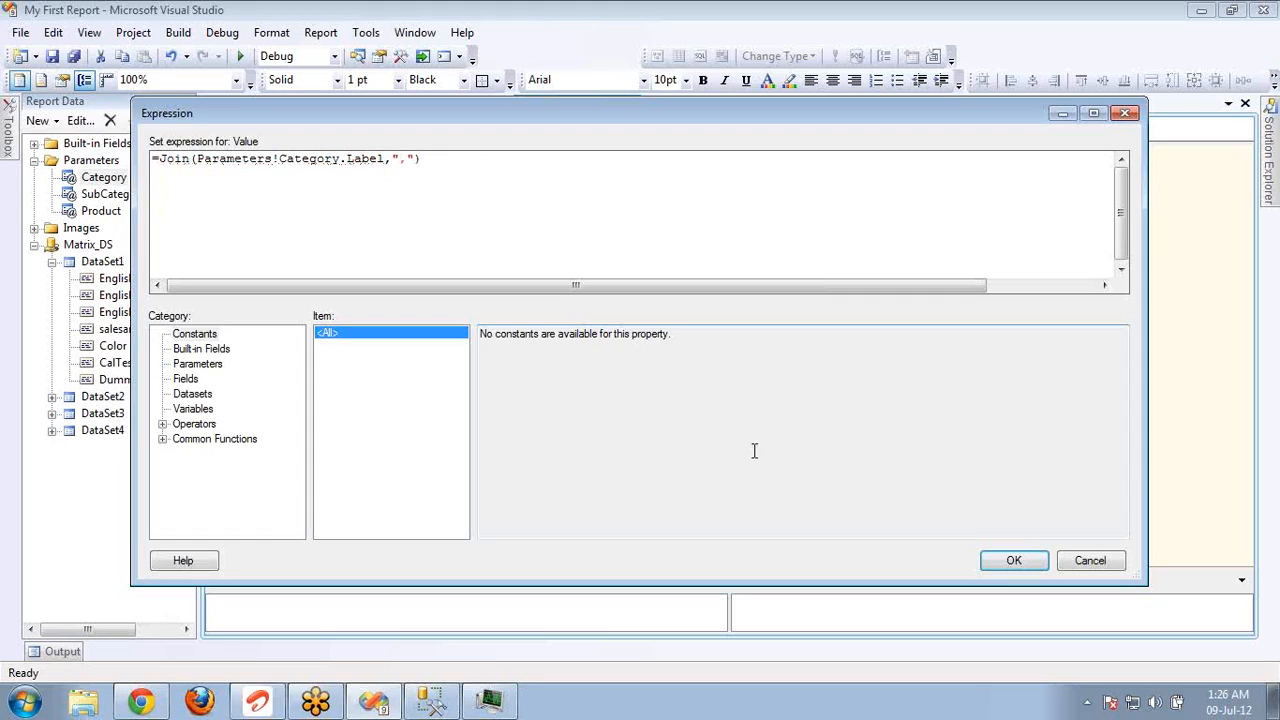
click(1014, 562)
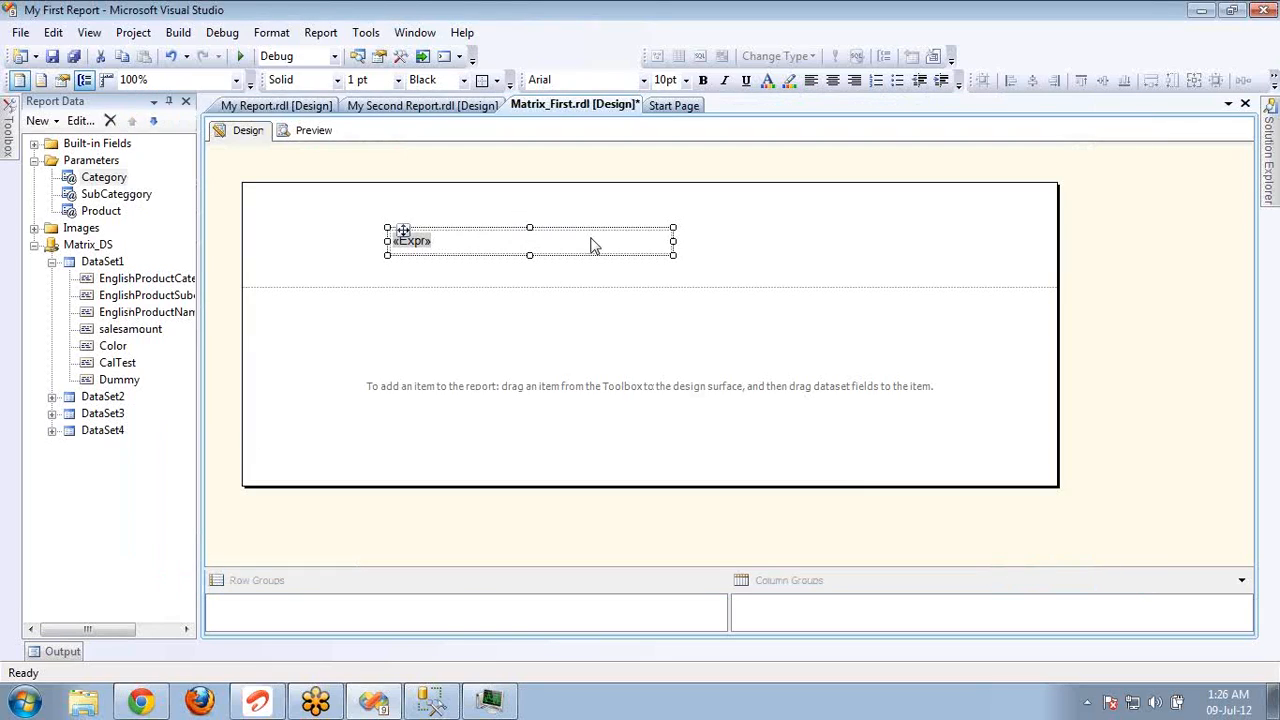
Step: Review the header text box's Join expression and the report parameters available to it, keeping the expression as it is
right_click(556, 246)
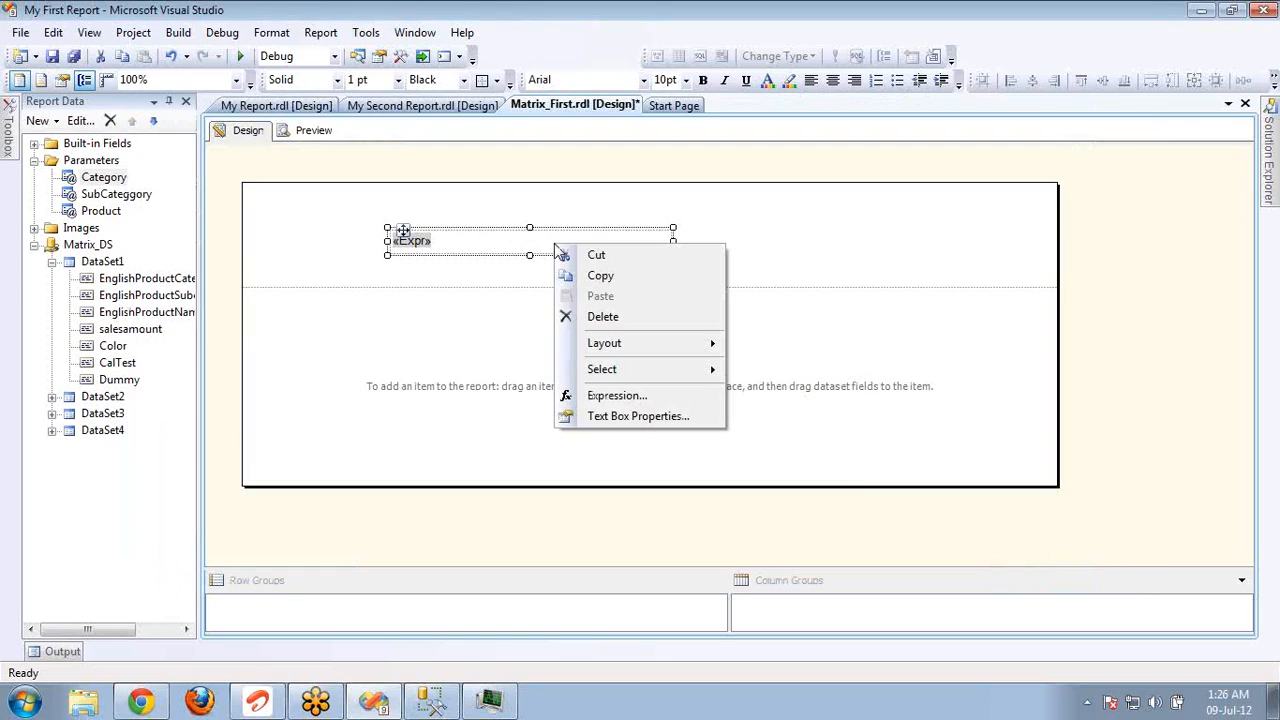
click(638, 403)
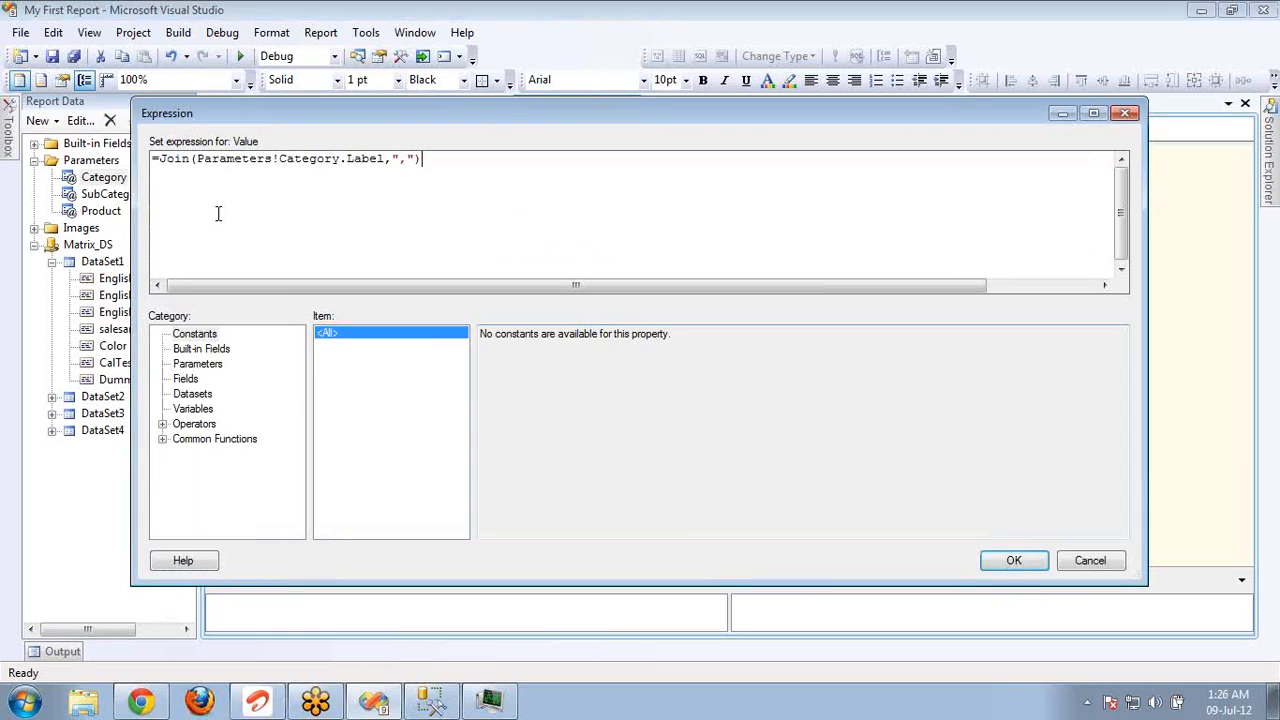
drag(196, 158, 248, 160)
click(206, 365)
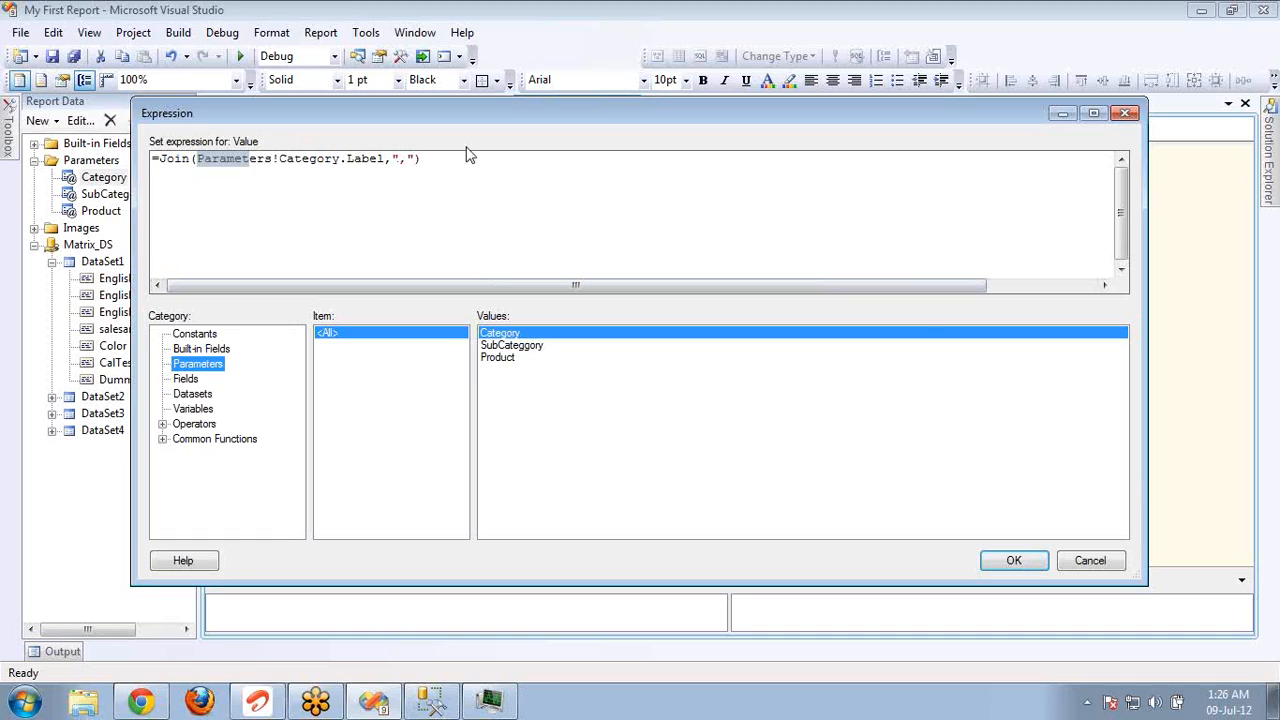
click(1035, 562)
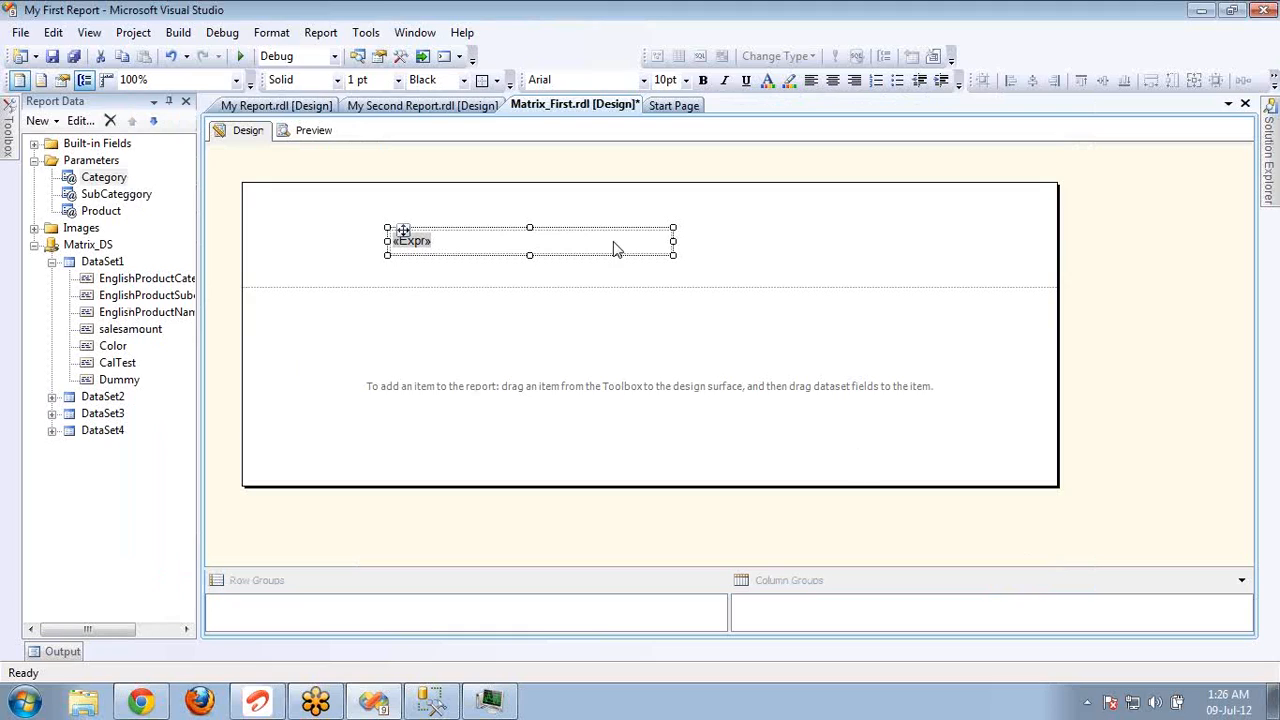
Step: Preview the report with the Join expression, selecting all categories and all subcategories
click(313, 132)
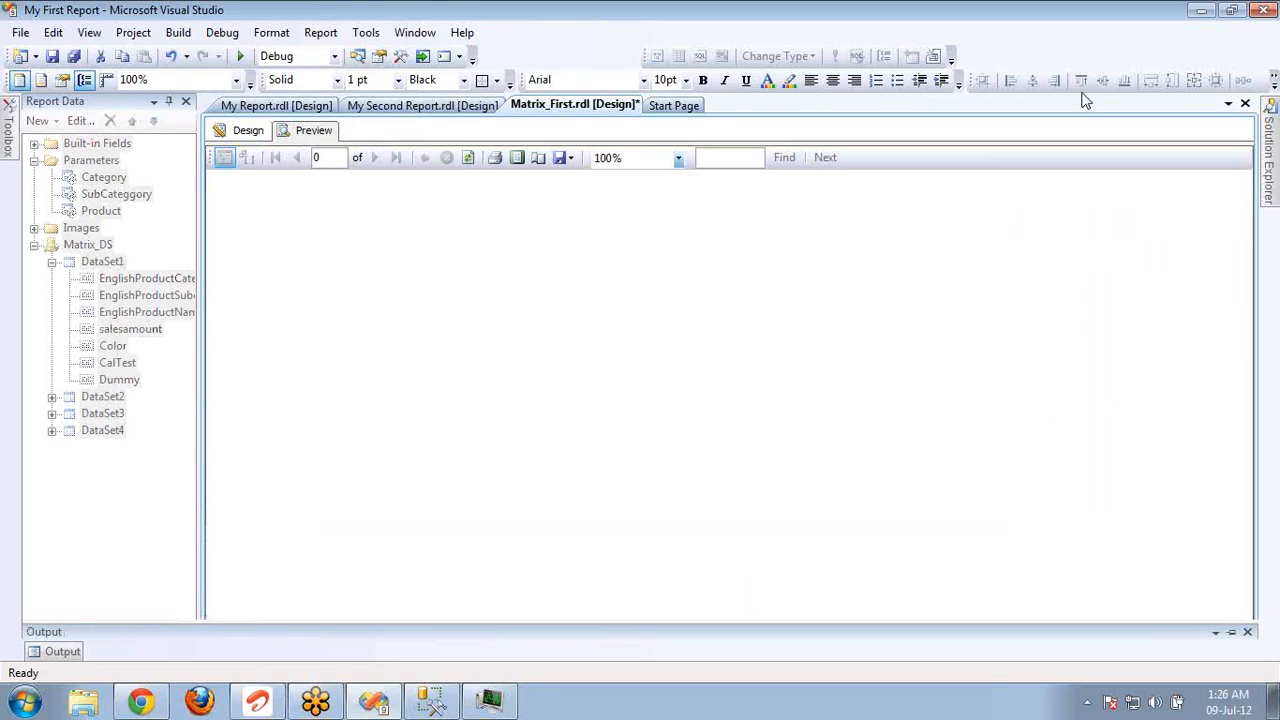
click(303, 160)
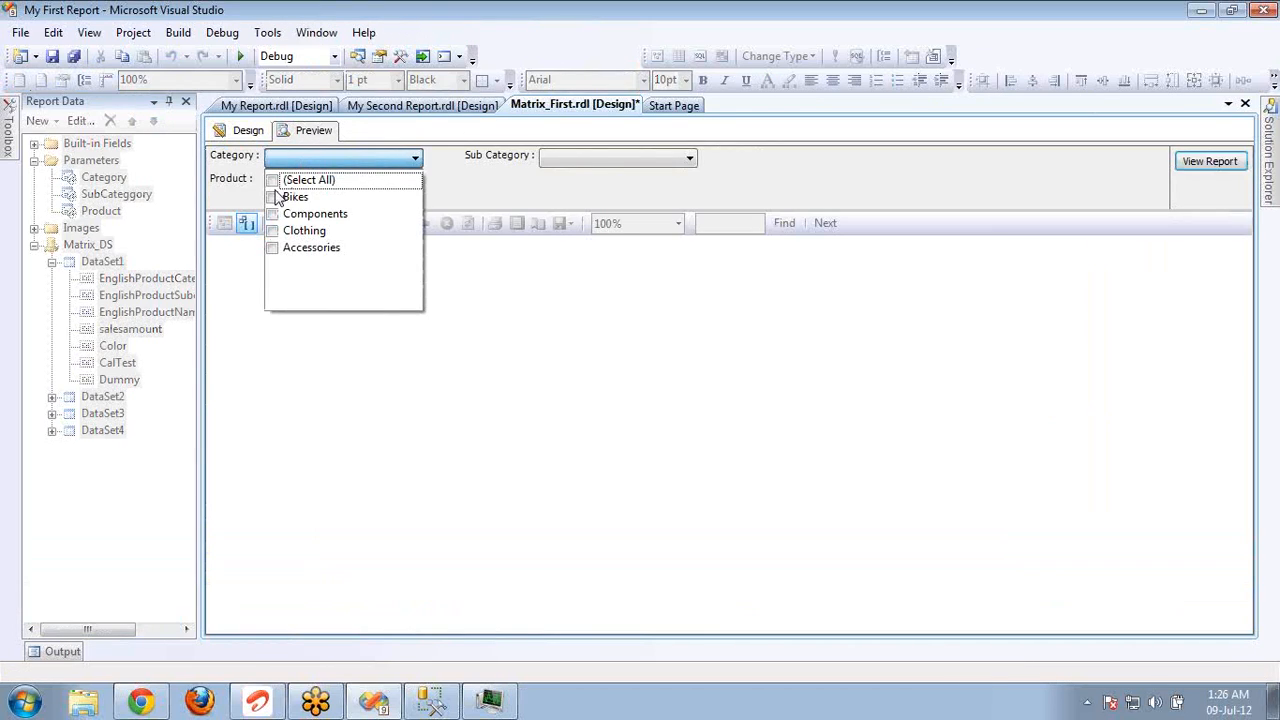
click(274, 182)
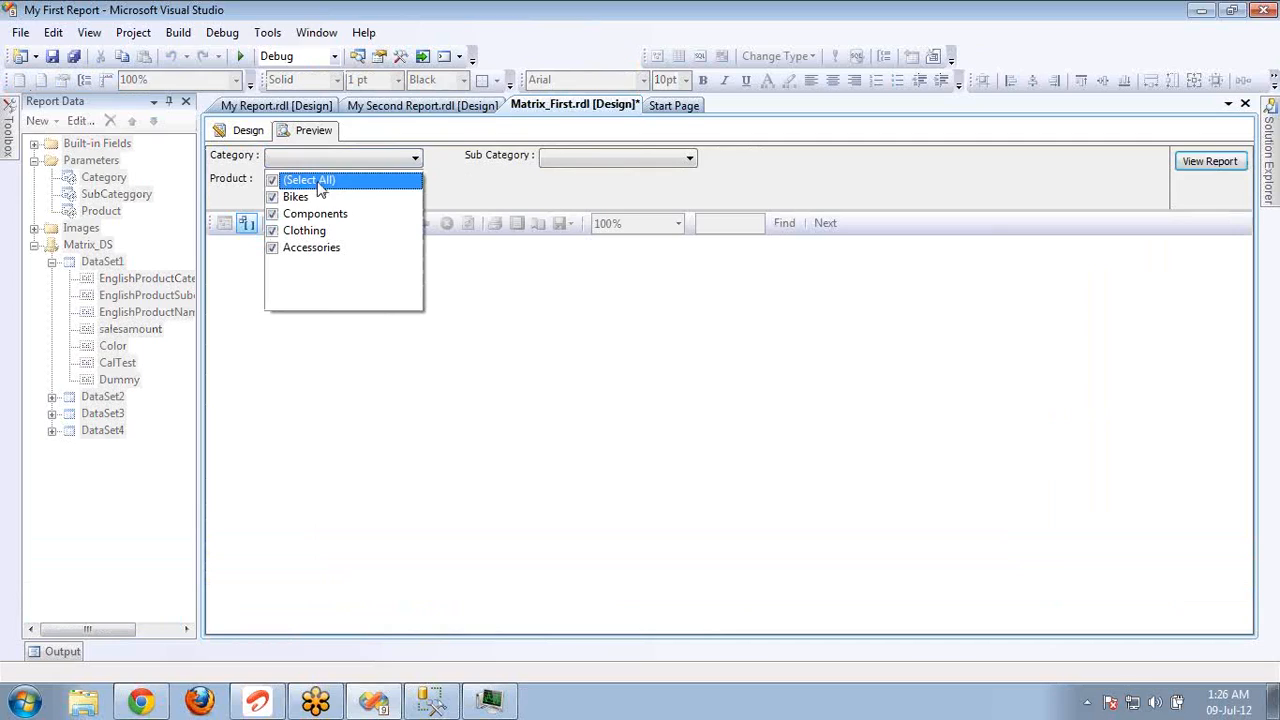
click(571, 162)
click(571, 160)
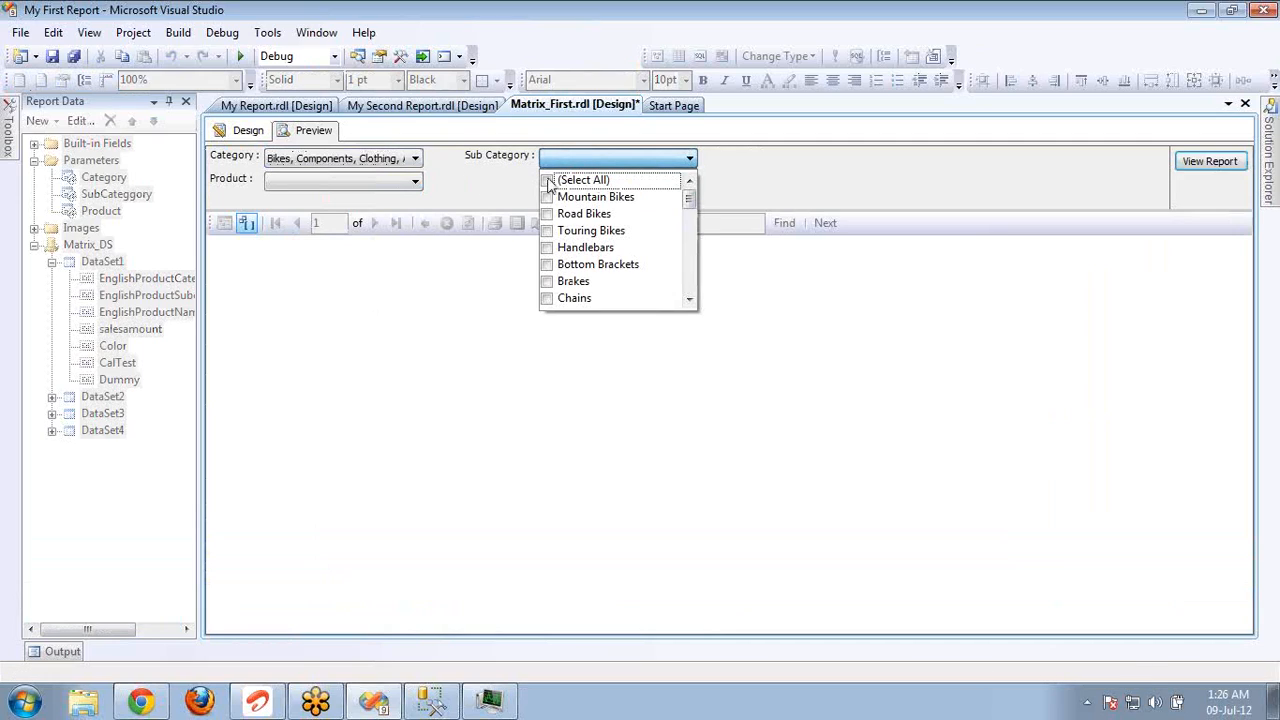
click(546, 182)
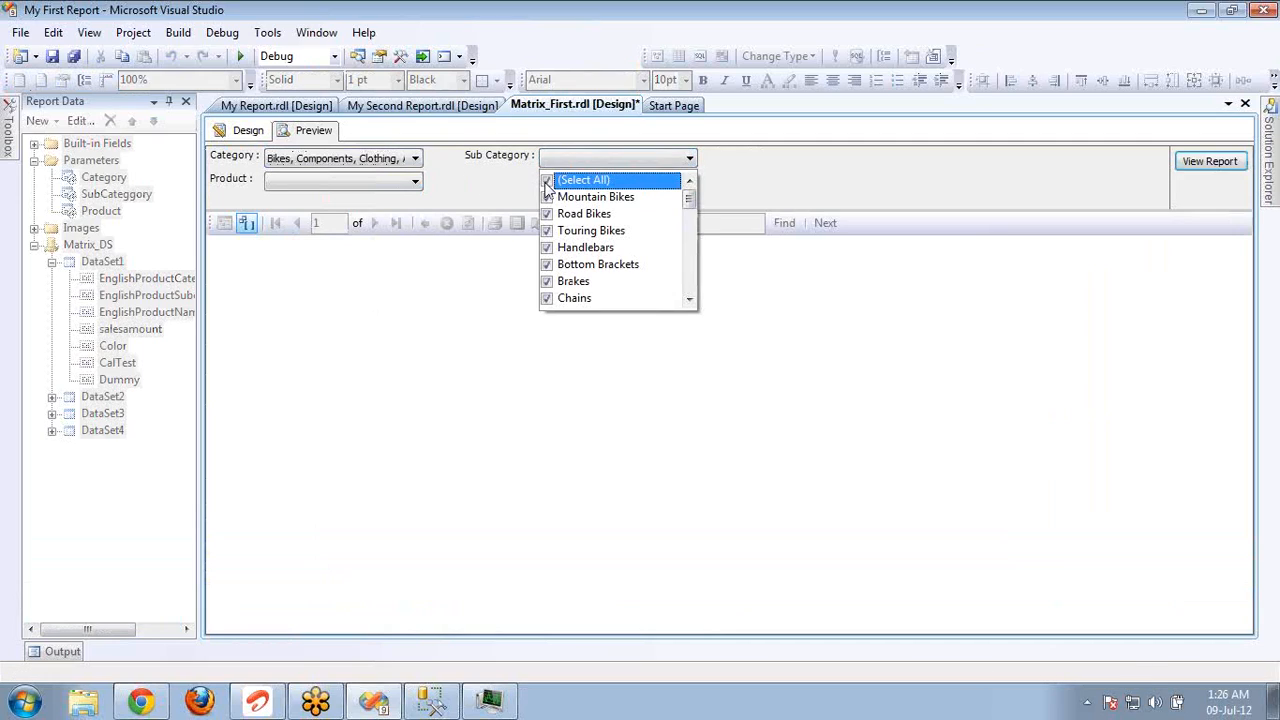
click(466, 186)
Step: Select all products for the Product parameter and run the report to check the comma-joined categories in the header
click(415, 181)
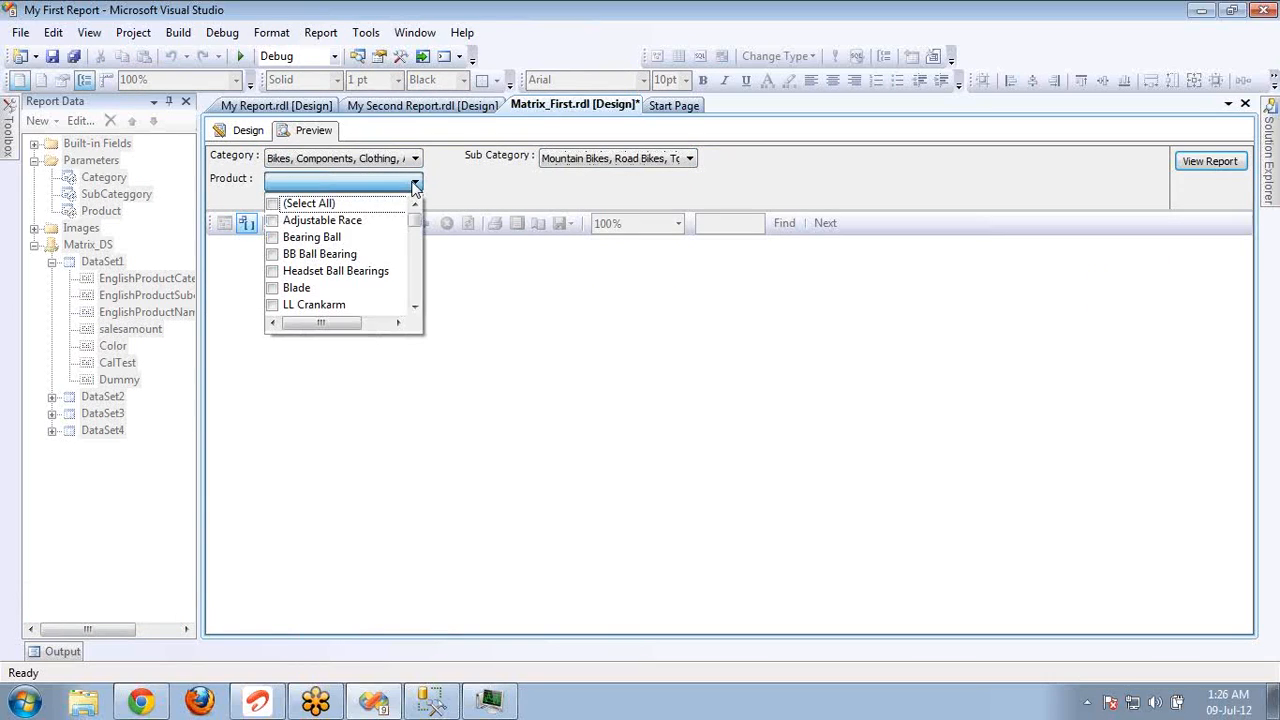
click(273, 206)
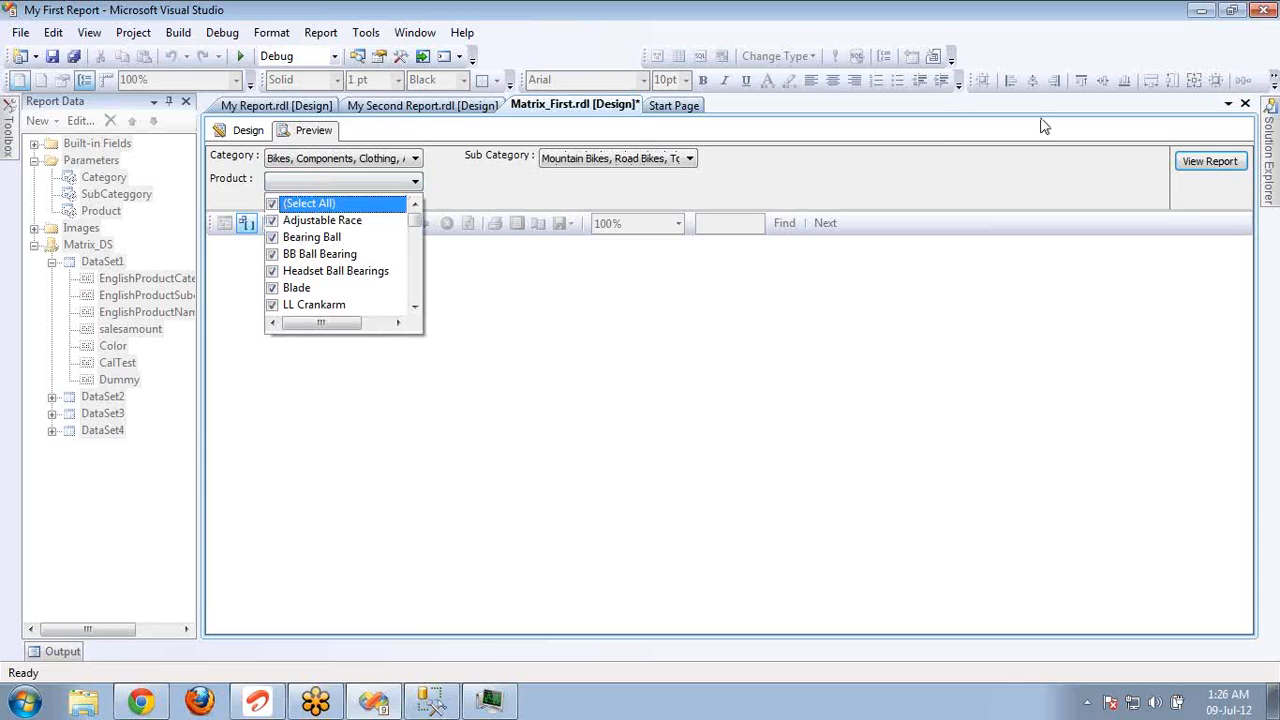
click(1180, 162)
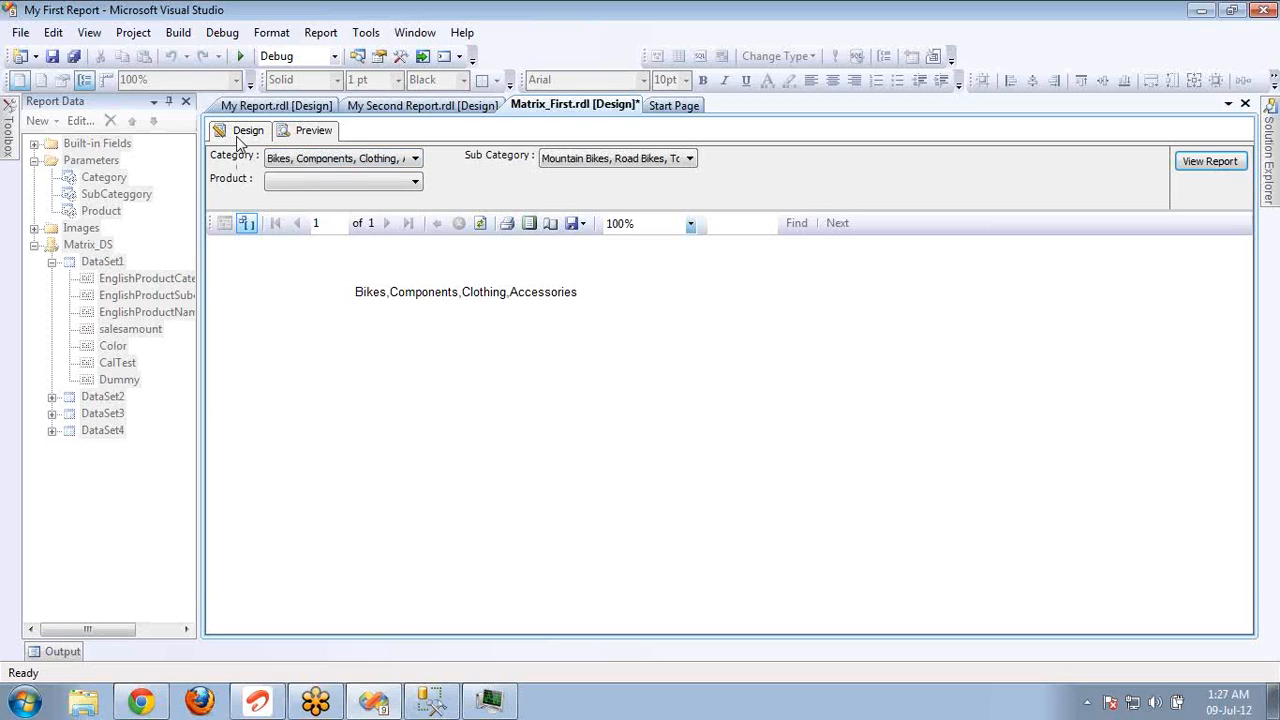
Step: Return to the report design and prepend "Adventure Works report for "+ to the Join in the header text box's expression
click(240, 135)
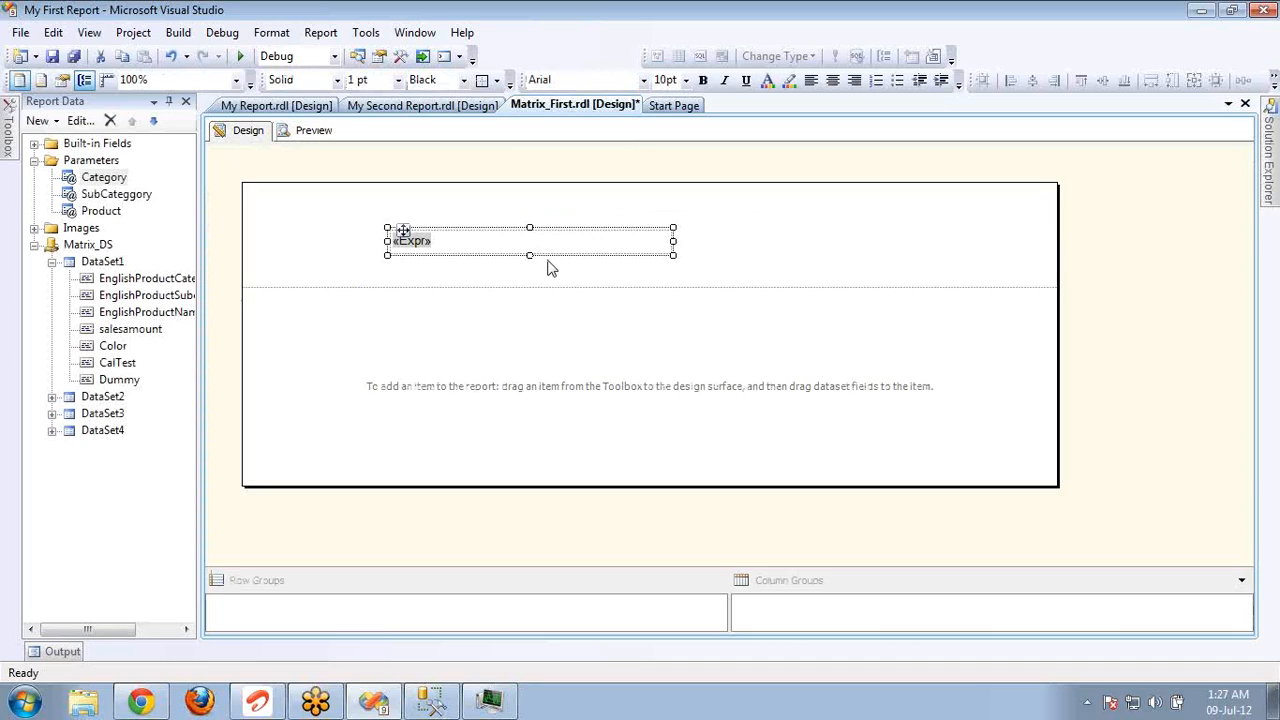
click(477, 240)
click(490, 267)
right_click(506, 242)
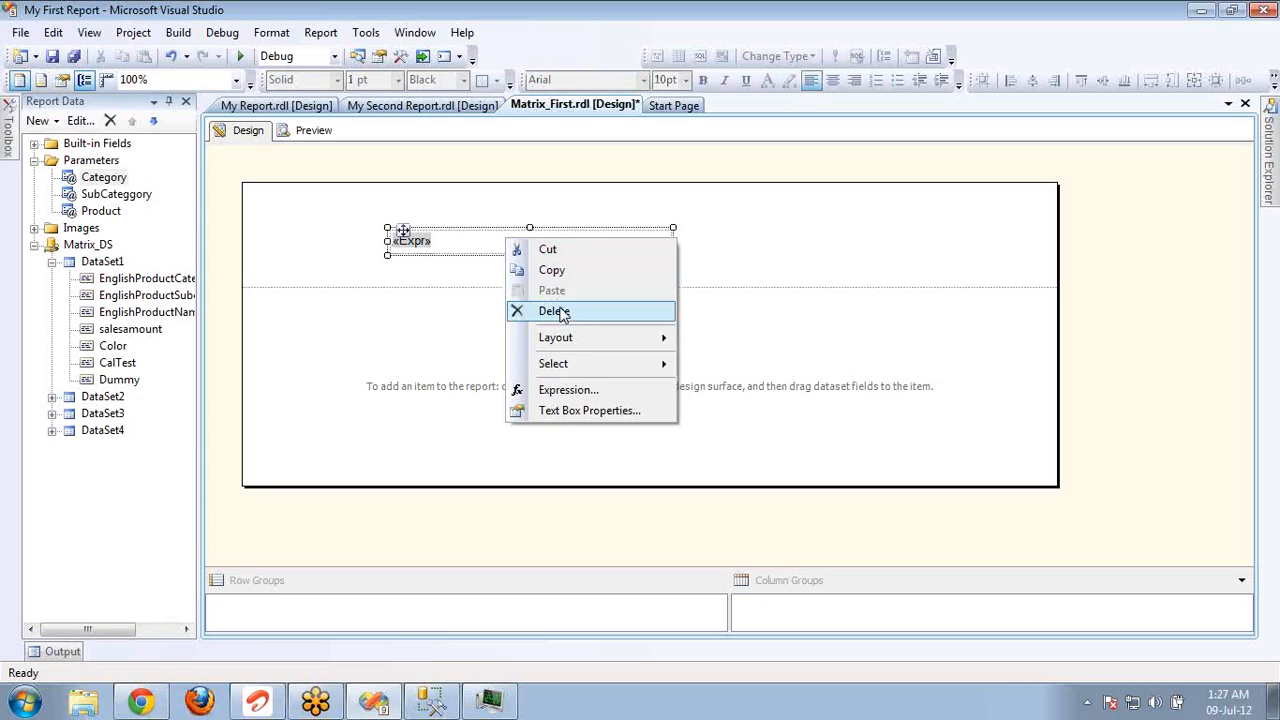
click(568, 390)
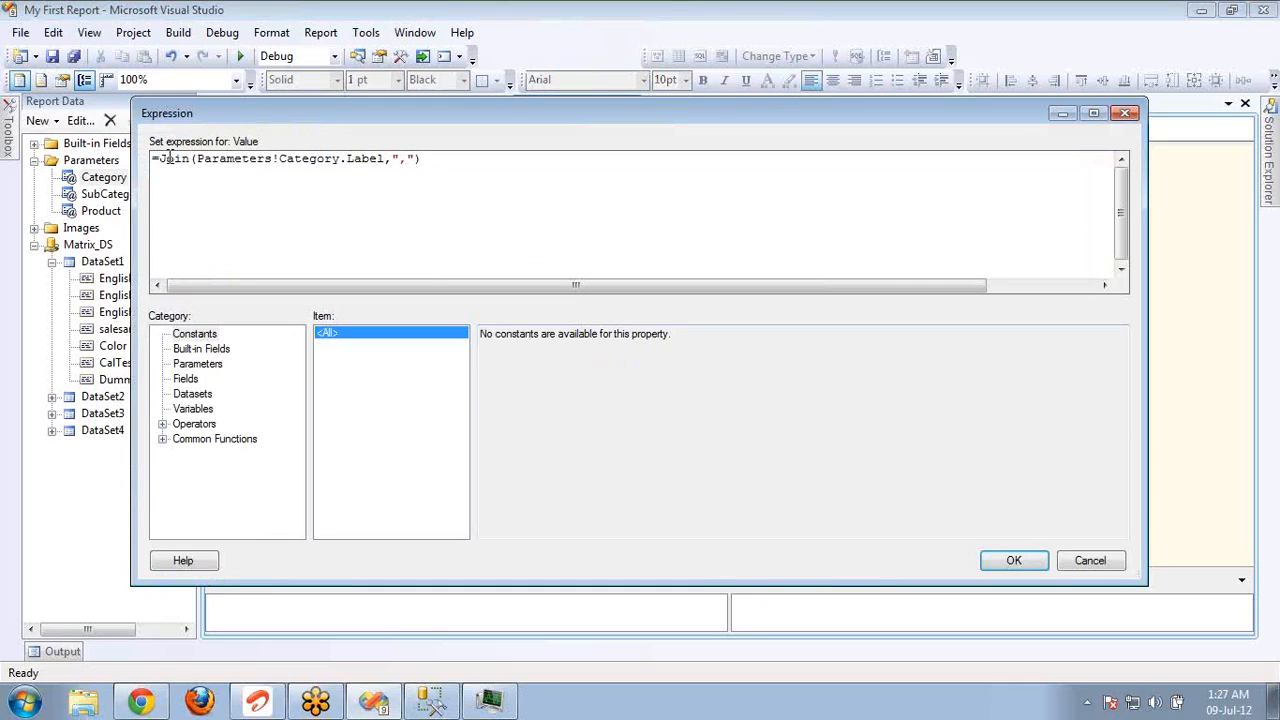
click(158, 159)
text("")
text(Adventu)
text(re Work)
text(s)
text( report )
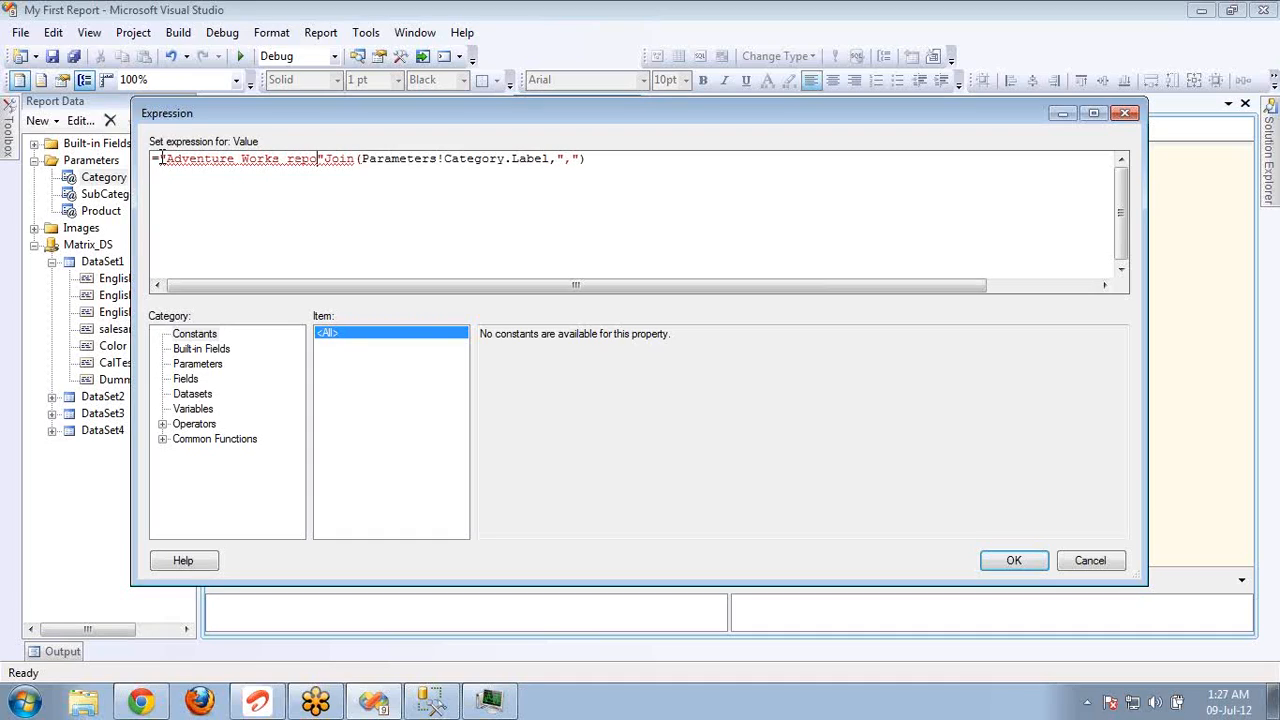
text(for )
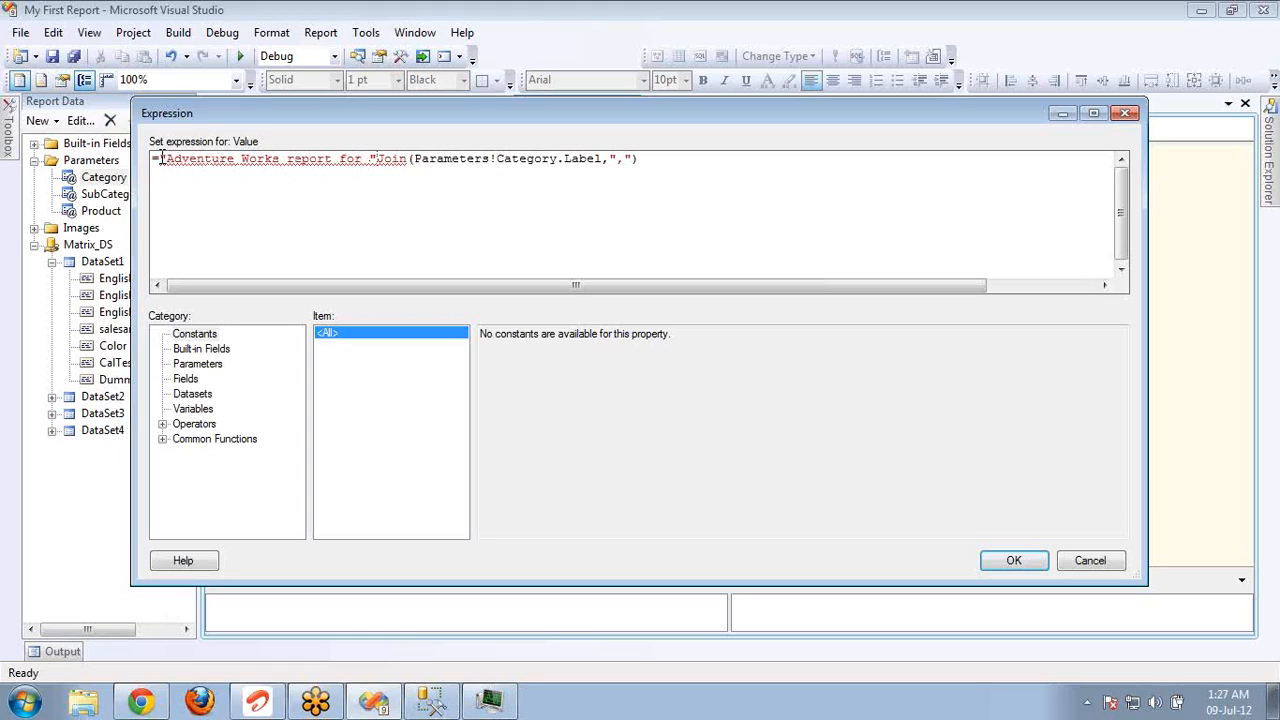
text(+)
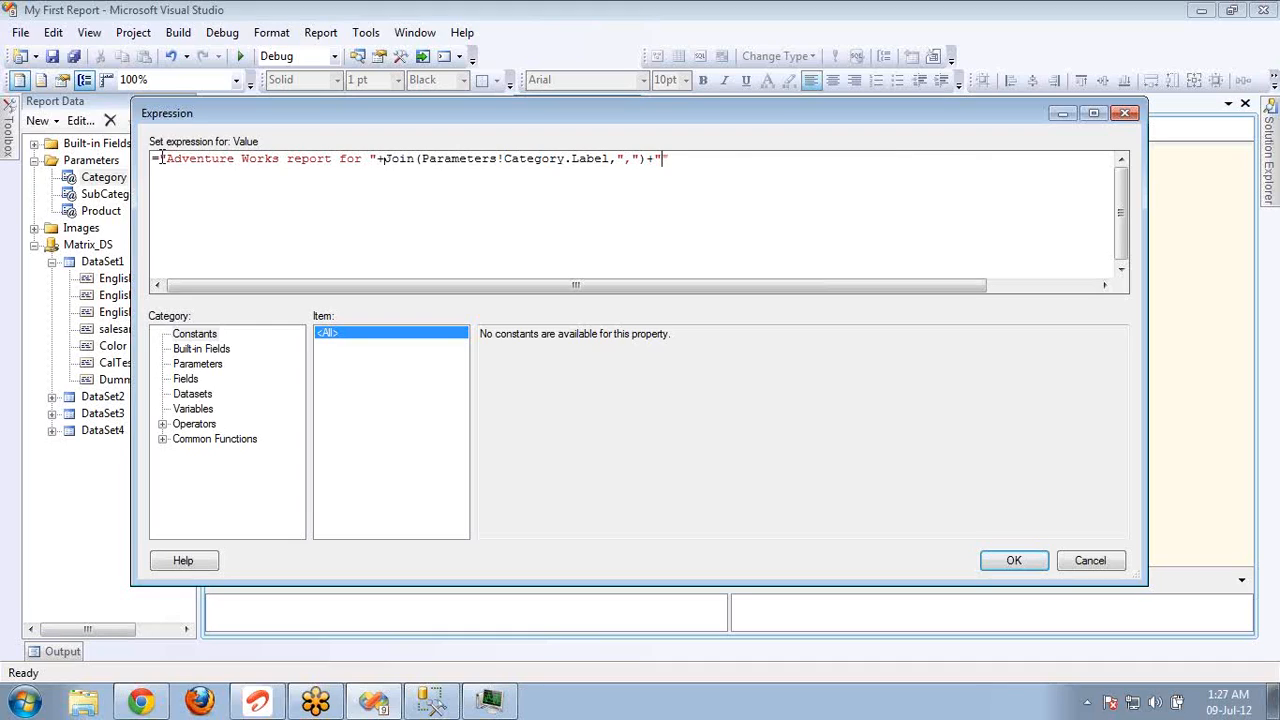
Step: Append +" Categories and "+ after the category Join in the expression
text(tego)
text(riee)
text(and "+)
Step: Add the SubCateggory parameter to the end of the expression as Parameters!SubCateggory.Label
click(203, 368)
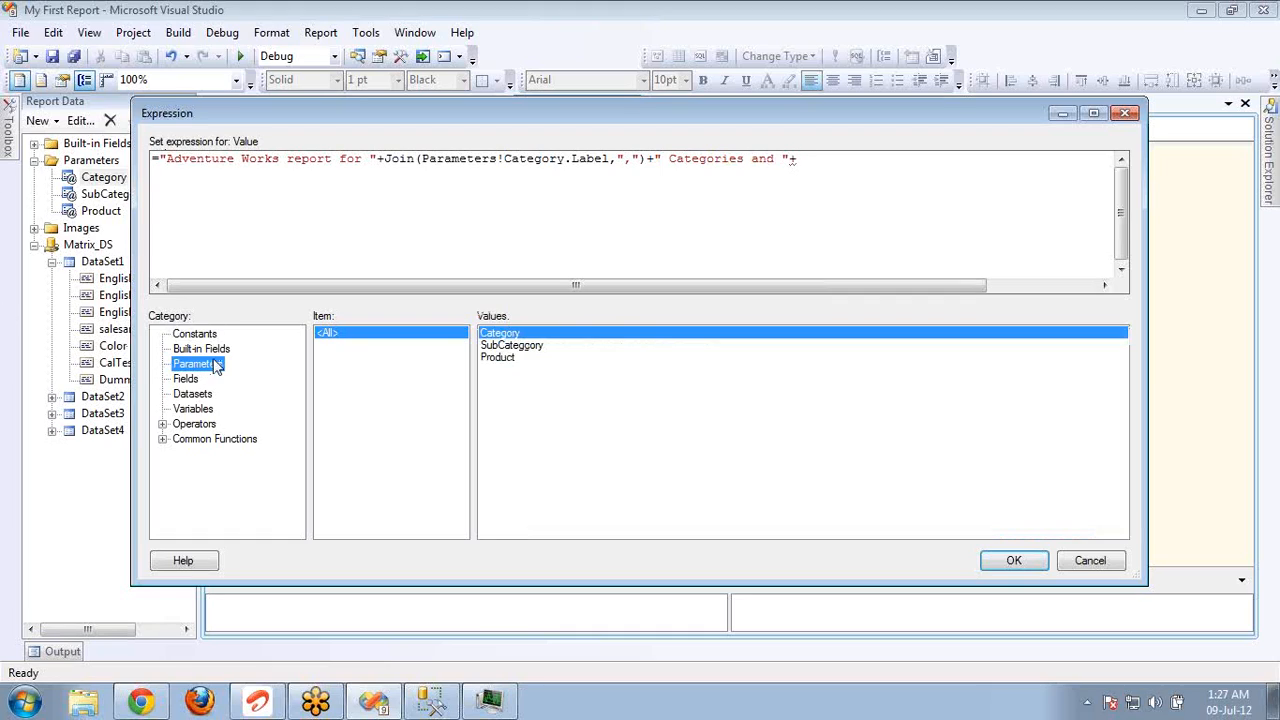
double_click(531, 346)
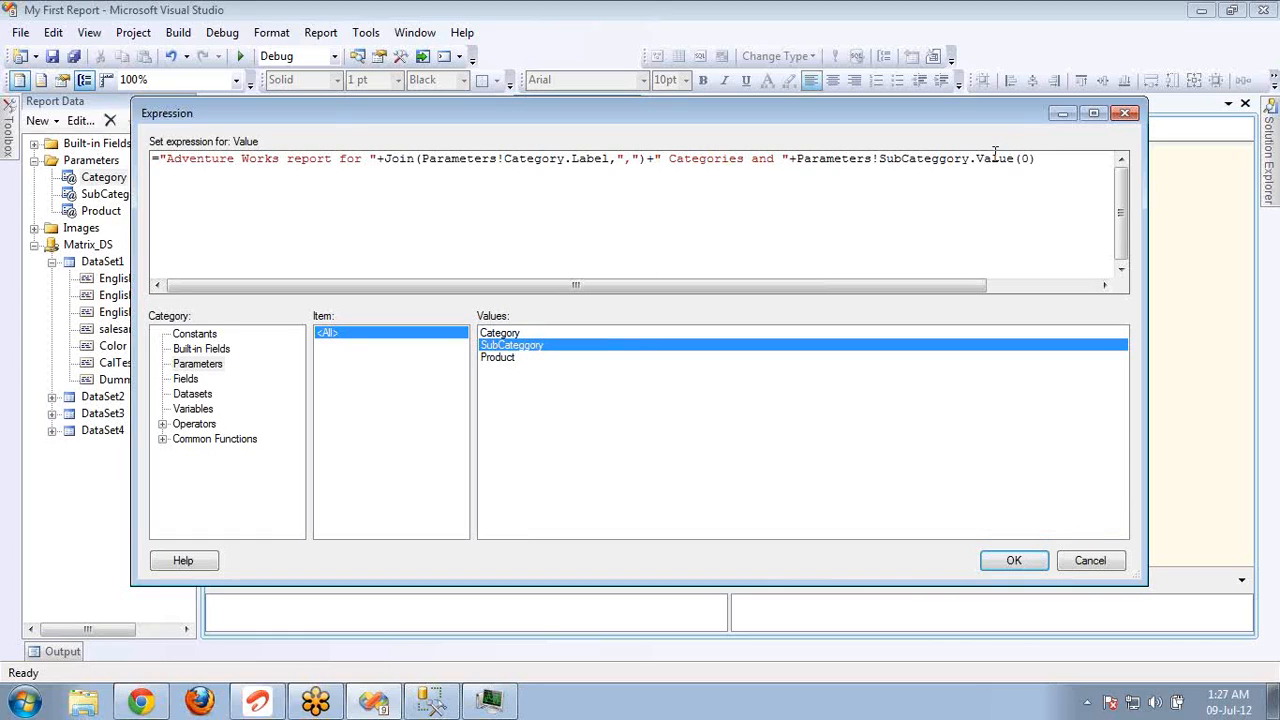
key(BackSpace)
key(BackSpace)
key(BackSpace)
key(BackSpace)
key(BackSpace)
key(BackSpace)
key(BackSpace)
text(alue)
key(BackSpace)
key(BackSpace)
key(BackSpace)
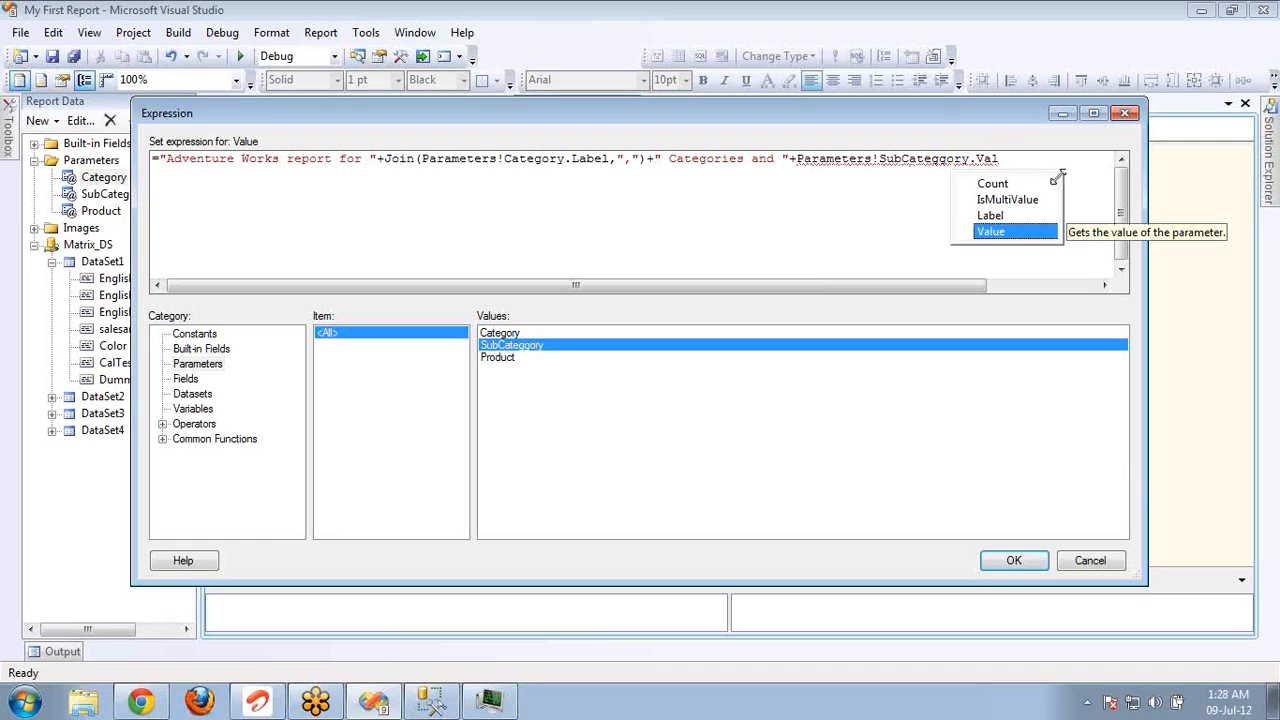
key(Up)
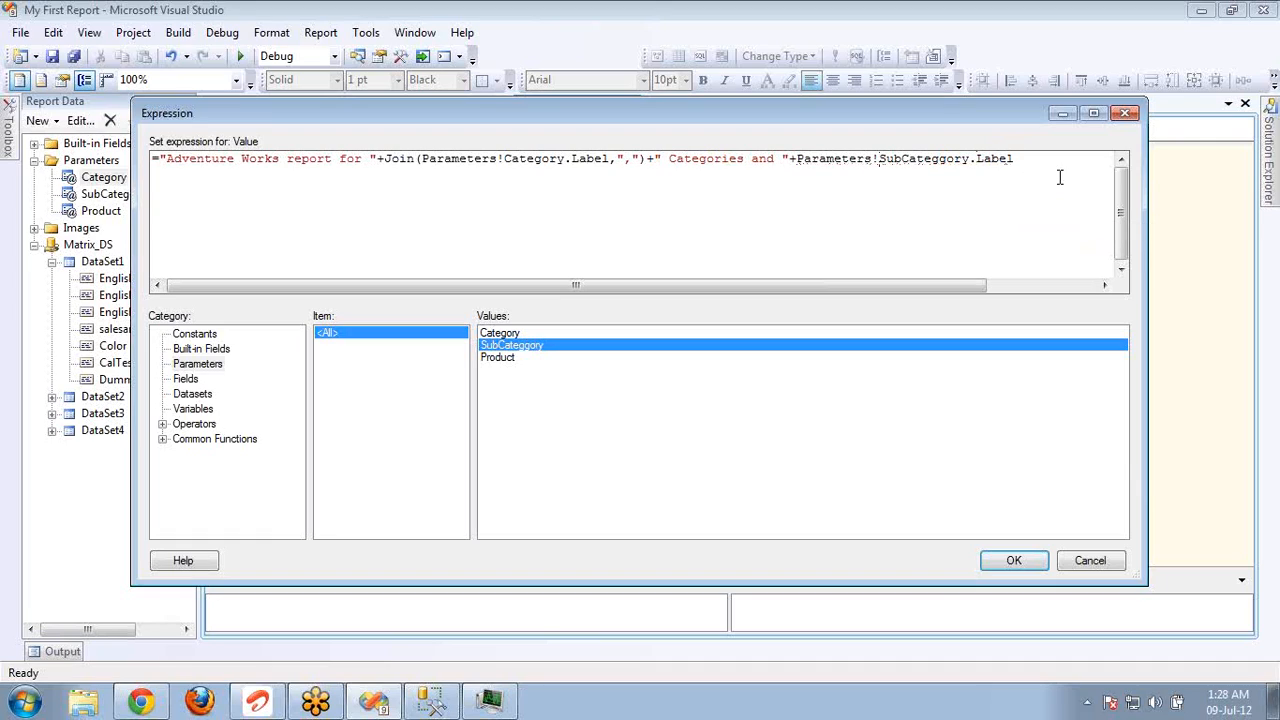
Step: Wrap the SubCateggory label in a Join function with "~" as the delimiter
text(()
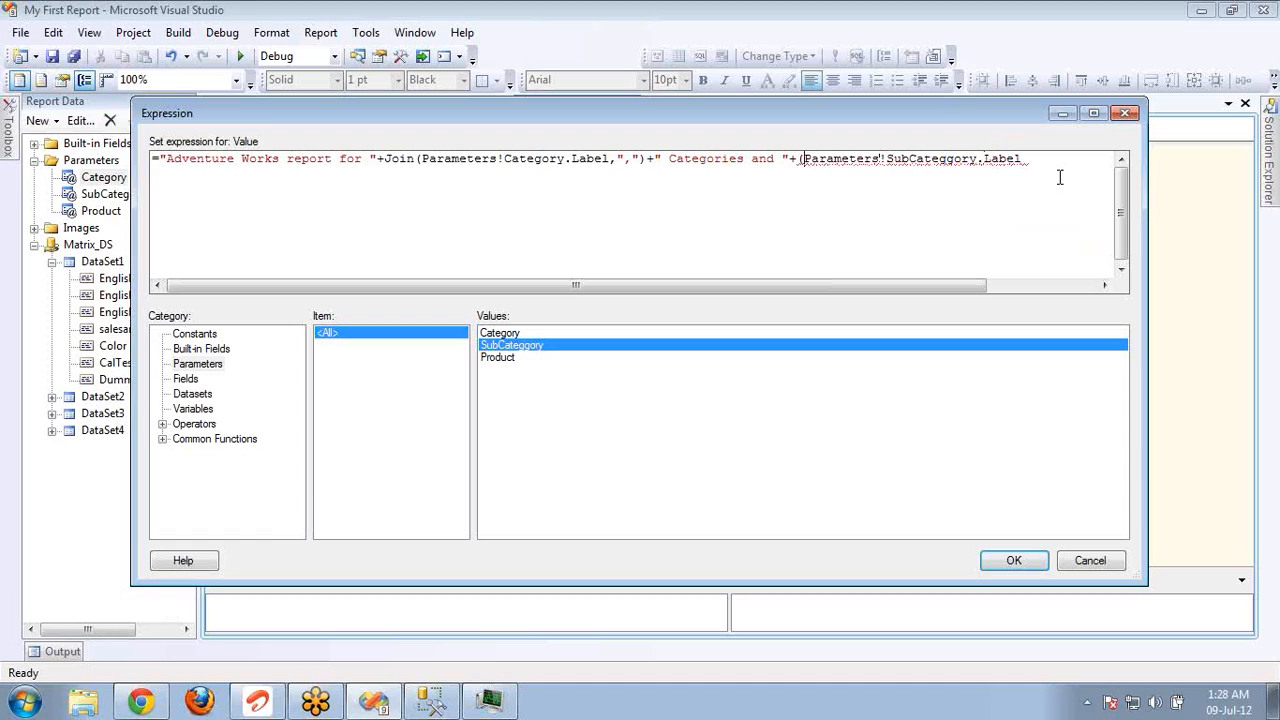
text(Join)
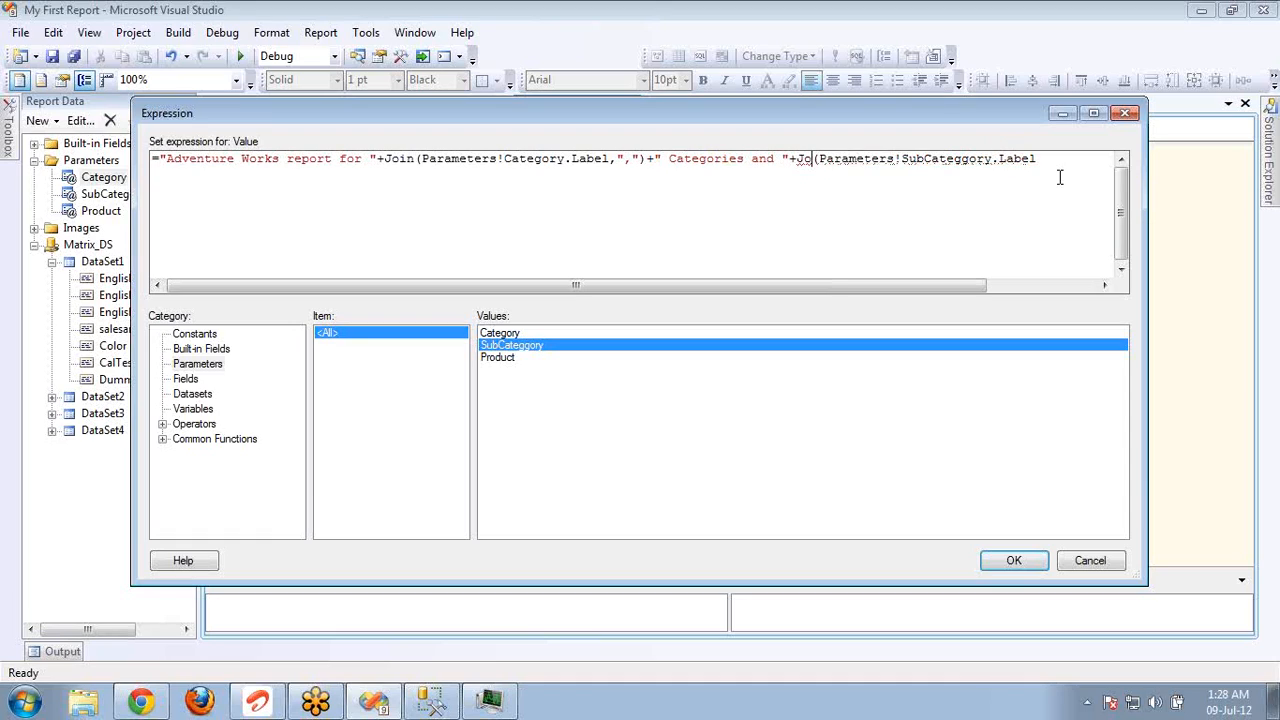
key(End)
key(BackSpace)
text(,"")
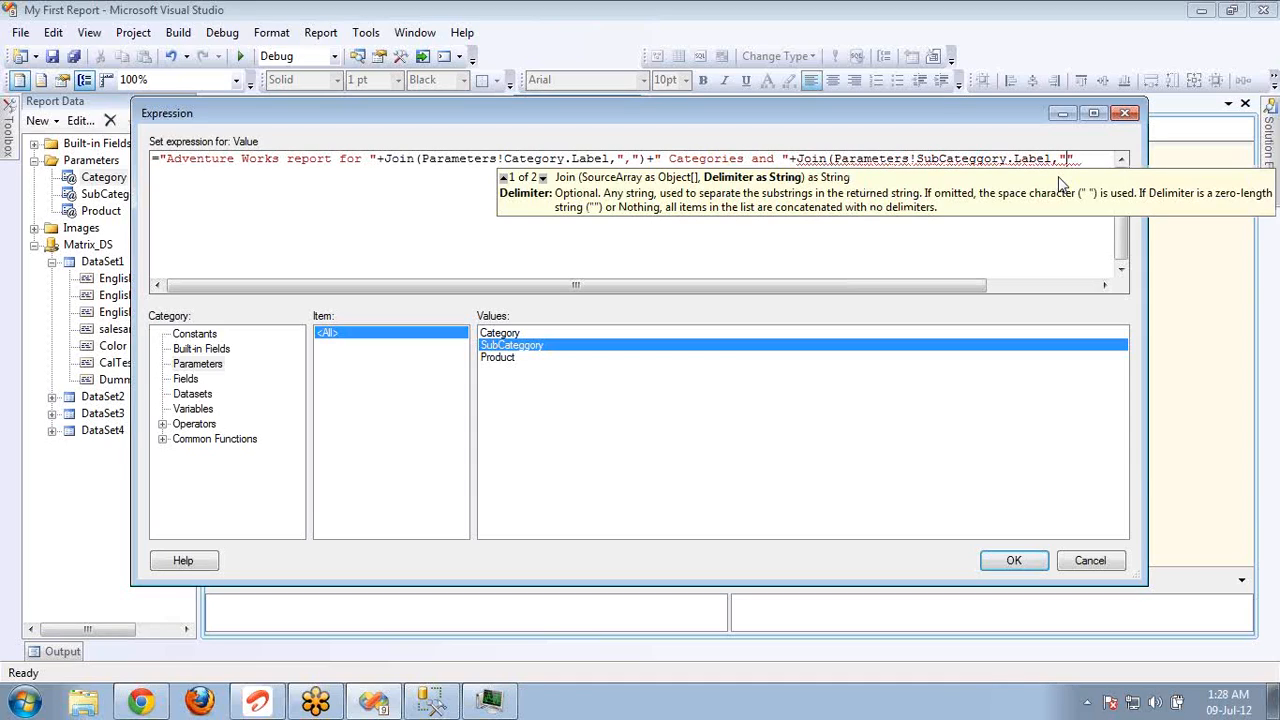
text(~)
key(Right)
text())
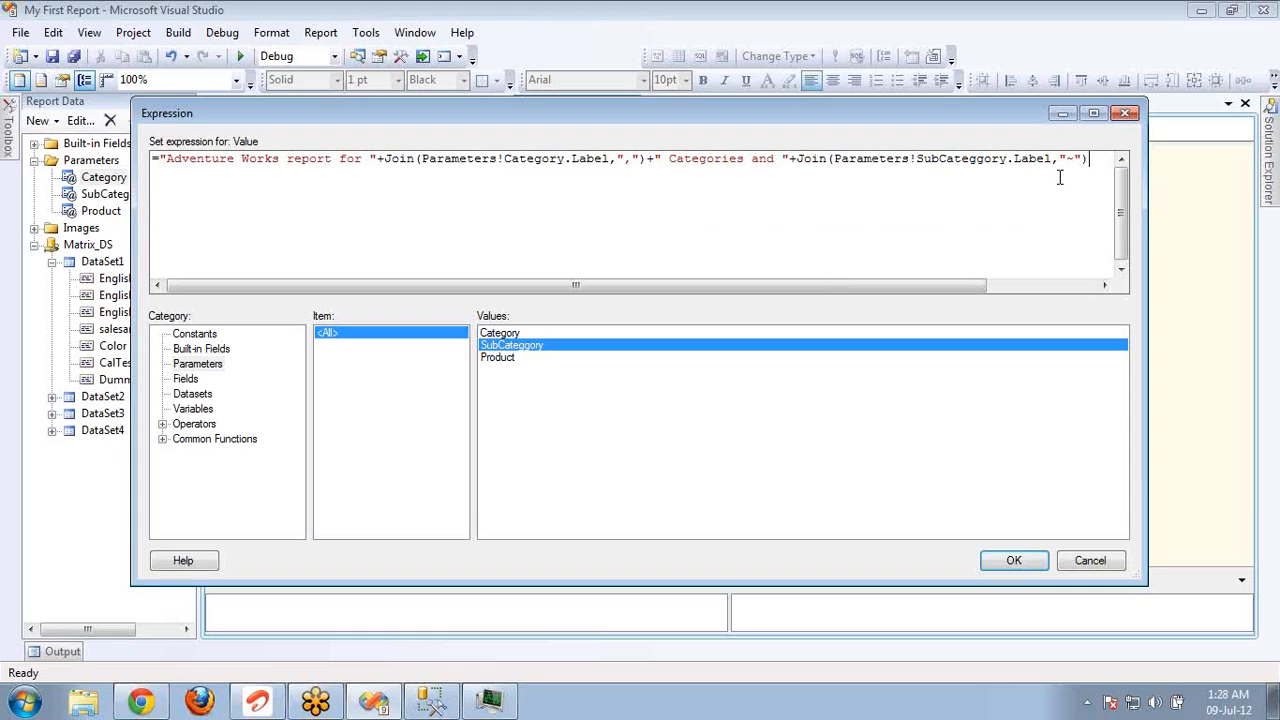
Step: Append + "Sub Categories" to the end of the expression, review the whole expression and apply it to the text box
text(+ "")
key(Left)
text(Sub Categories)
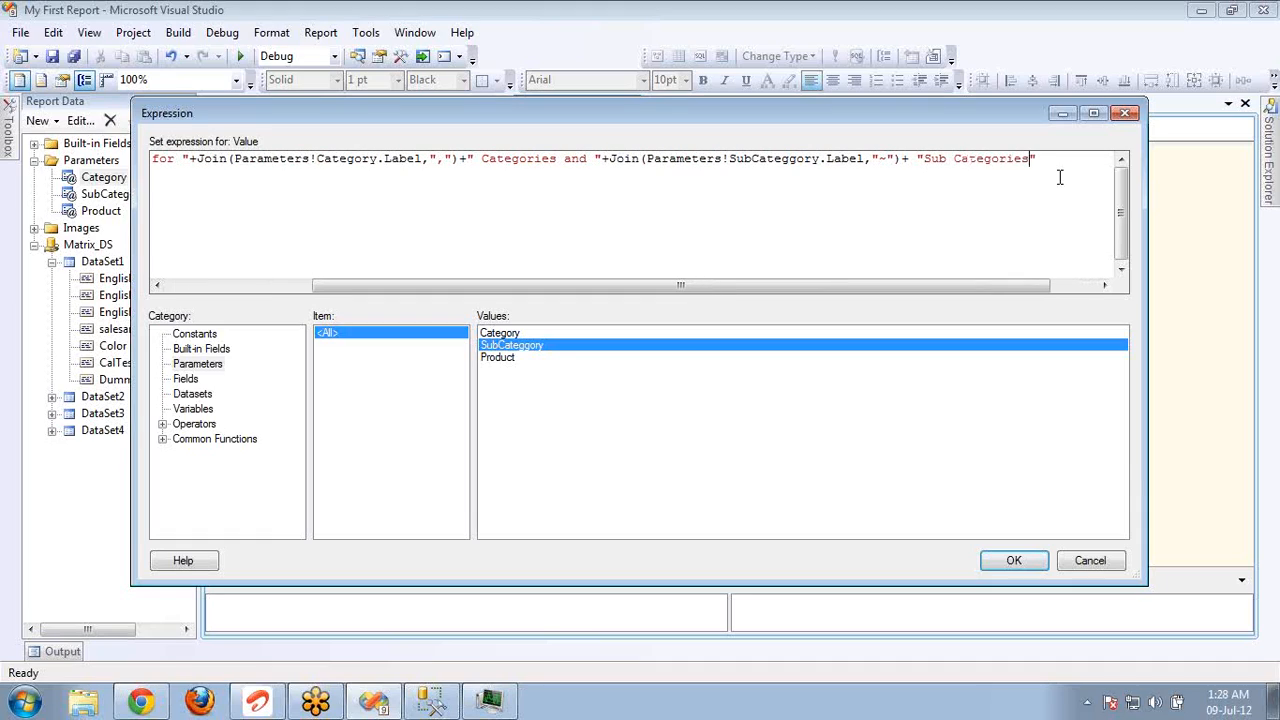
key(ctrl+a)
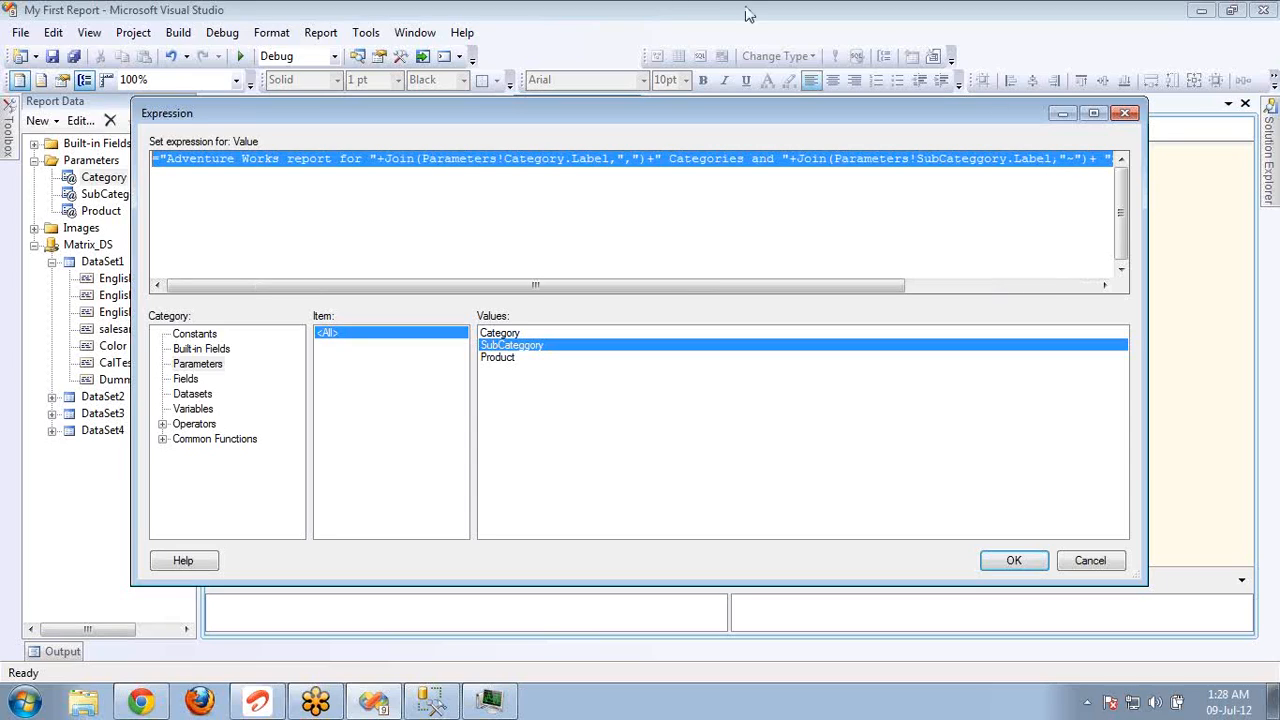
click(167, 163)
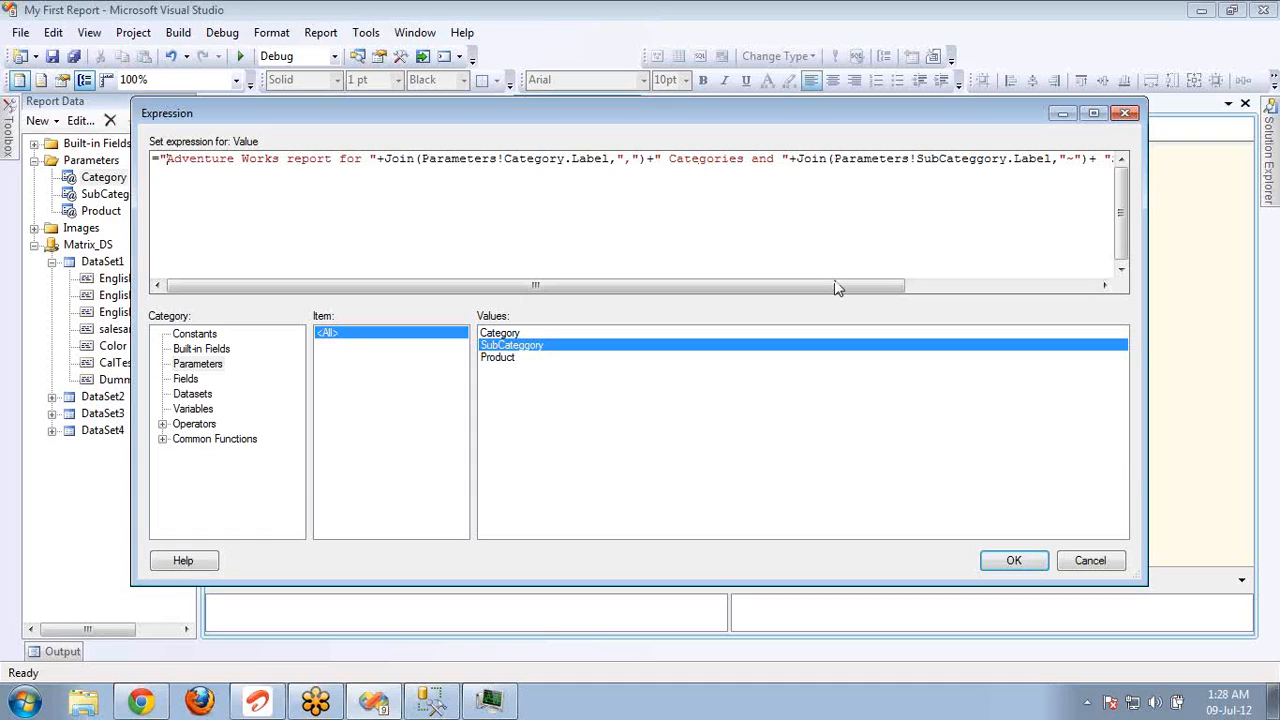
drag(836, 288, 997, 306)
click(901, 158)
click(1016, 560)
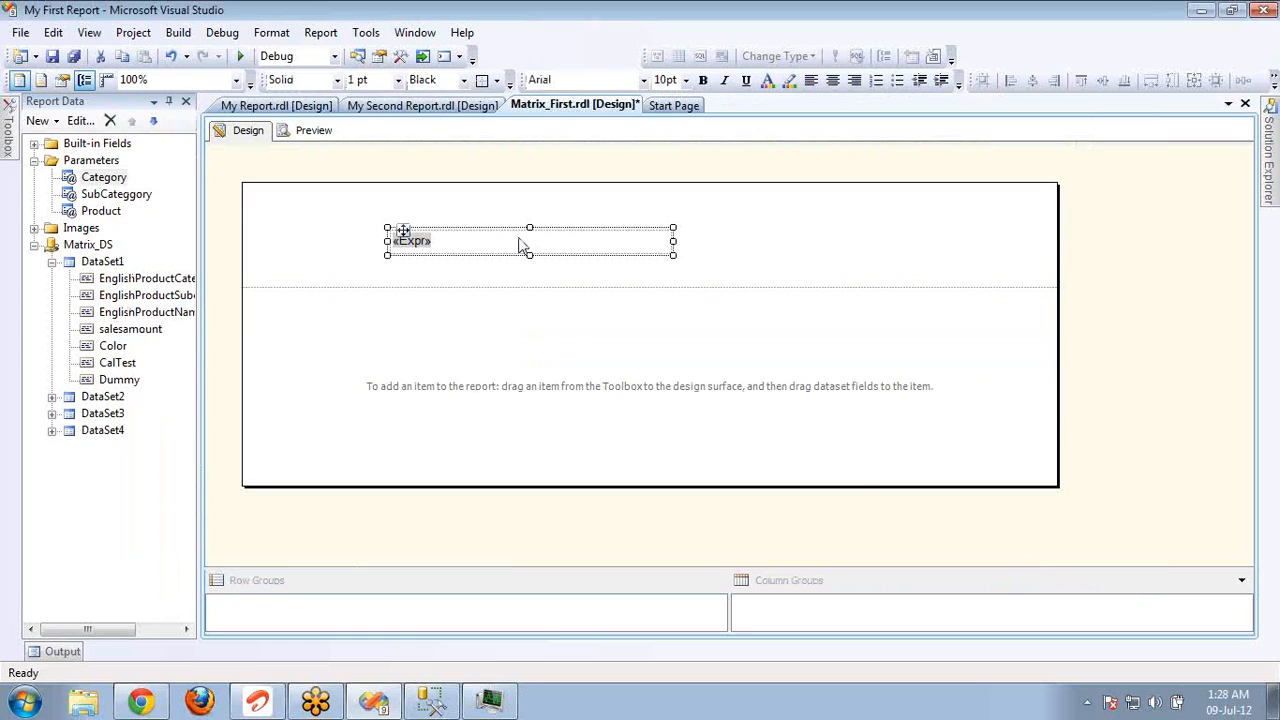
Step: Move the expression text box to the upper-left corner of the page header
key(Left)
key(Left)
key(Left)
key(Left)
key(Left)
key(Left)
key(Left)
key(Left)
key(Left)
key(Left)
key(Left)
key(Left)
key(Up)
key(Up)
key(Up)
key(Up)
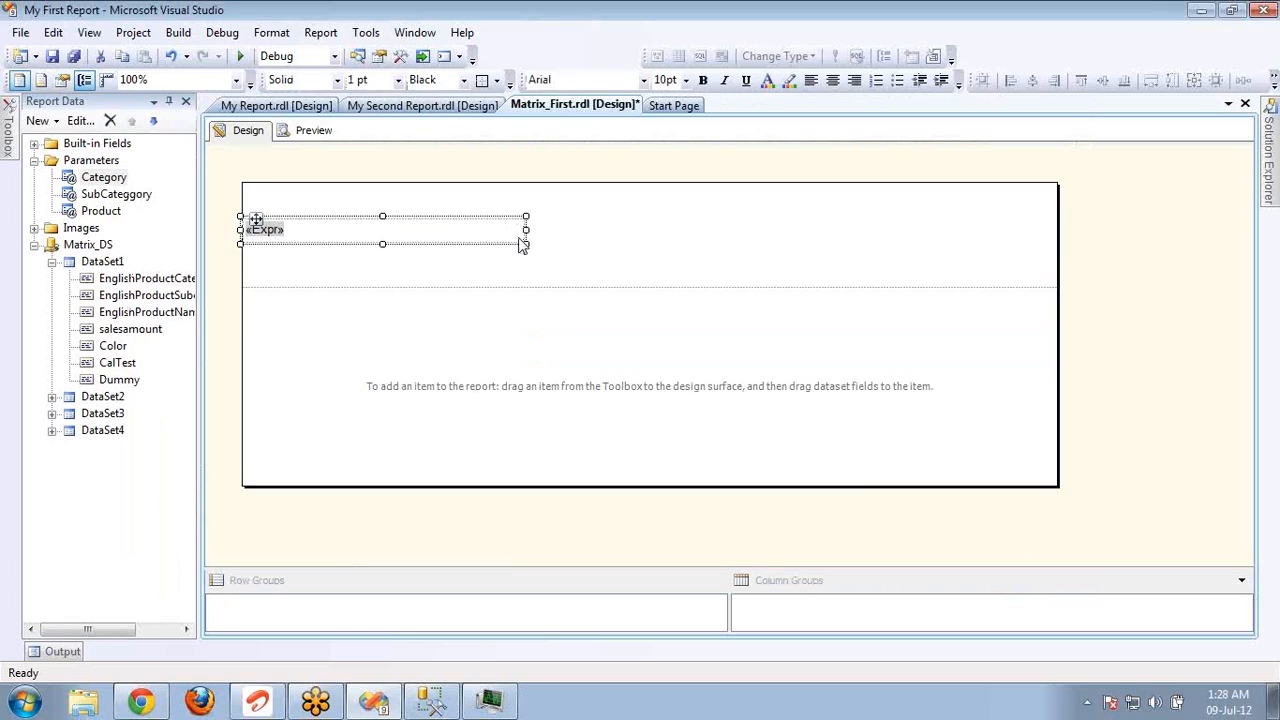
key(Up)
key(Up)
key(Up)
key(Up)
Step: Widen the header text box to span the full report width and roughly double its height
key(shift+Right)
key(shift+Right)
key(shift+Right)
key(shift+Right)
key(shift+Right)
key(shift+Right)
key(shift+Right)
key(shift+Right)
key(shift+Right)
key(shift+Right)
key(shift+Right)
key(shift+Right)
key(shift+Right)
key(shift+Right)
key(shift+Right)
key(shift+Right)
key(shift+Right)
key(shift+Right)
key(shift+Right)
key(shift+Right)
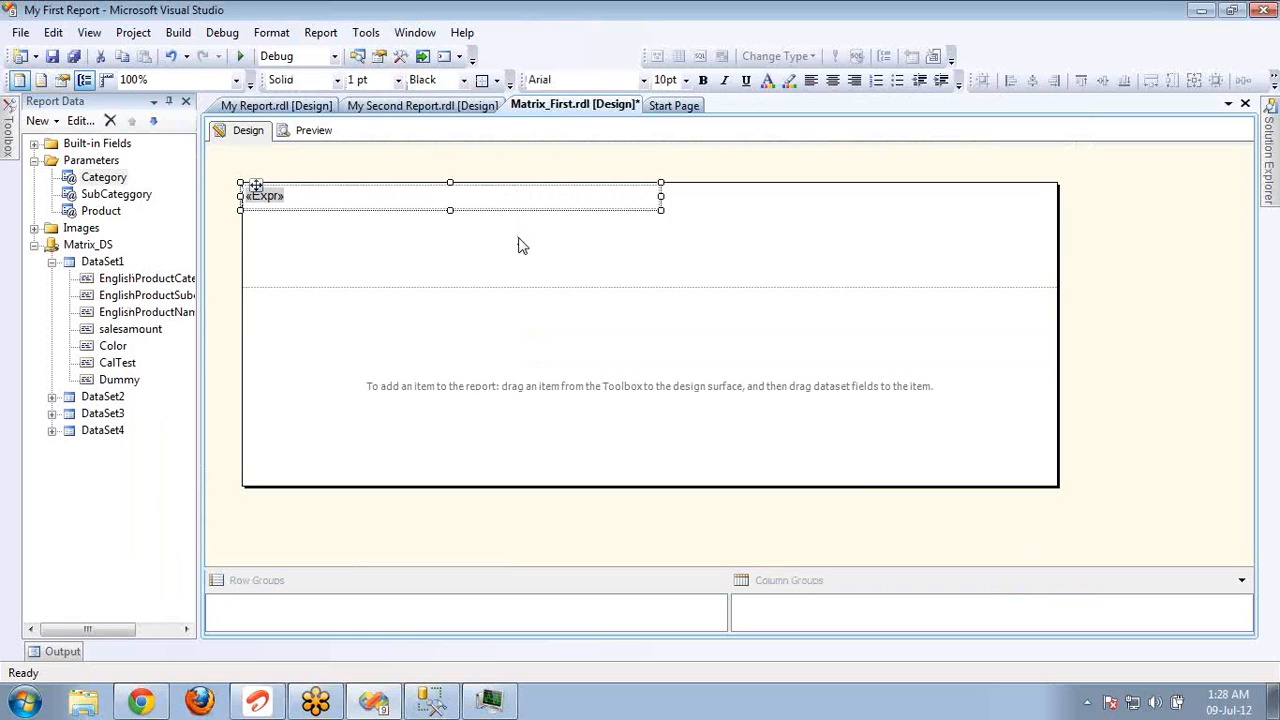
key(shift+Right)
key(shift+Right)
key(shift+Right)
key(shift+Right)
key(shift+Right)
key(shift+Right)
key(shift+Right)
key(shift+Right)
key(shift+Right)
key(shift+Right)
key(shift+Right)
key(shift+Right)
key(shift+Right)
key(shift+Right)
key(shift+Right)
key(shift+Right)
key(shift+Right)
key(shift+Right)
key(shift+Right)
key(shift+Right)
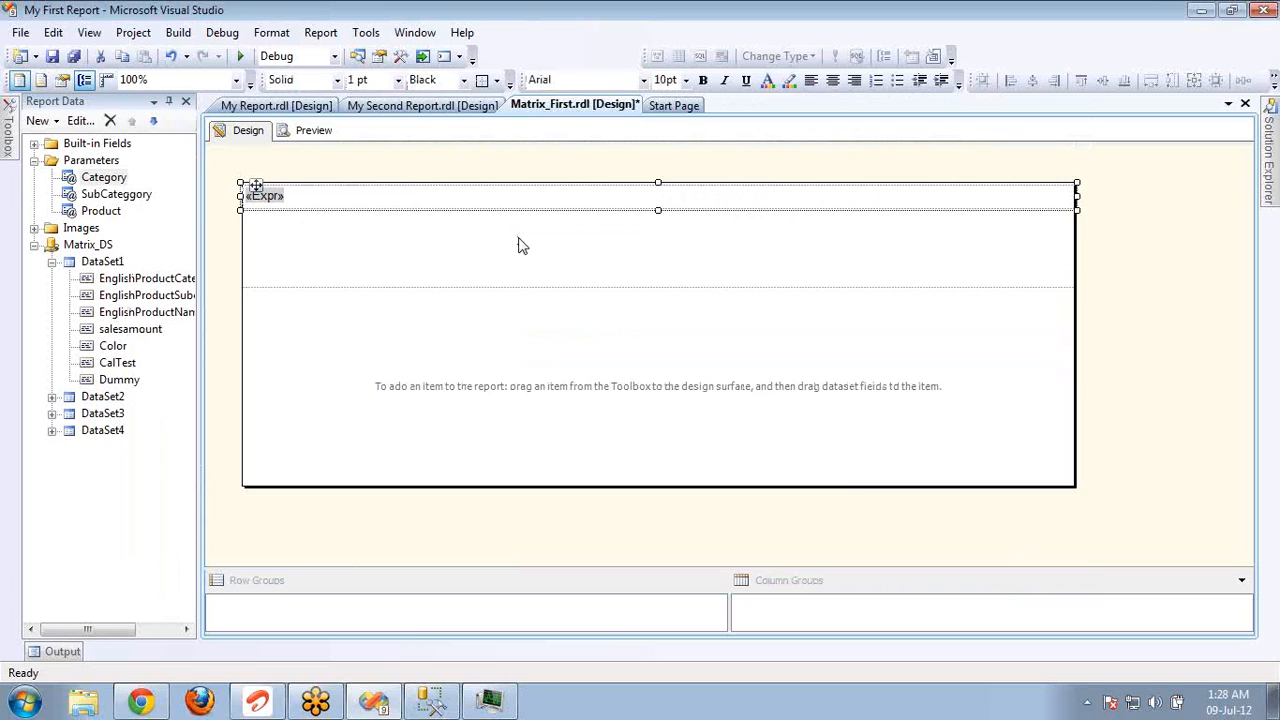
key(shift+Down)
key(shift+Down)
key(shift+Down)
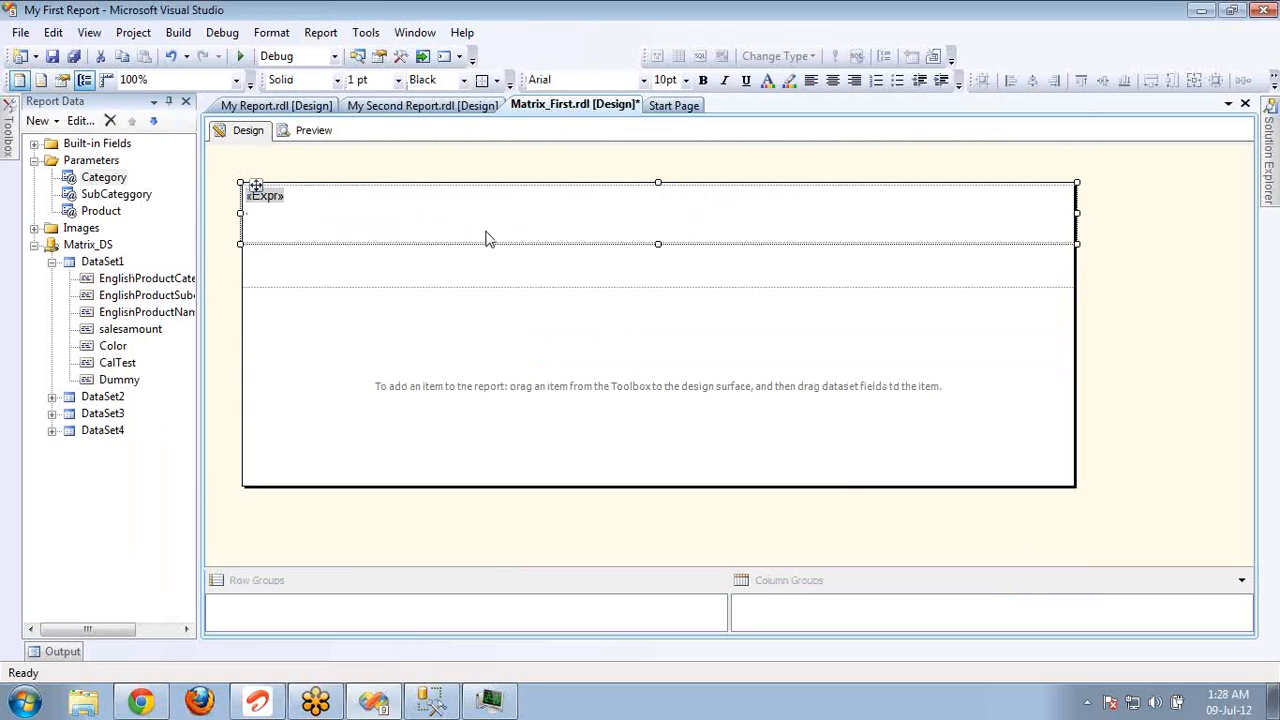
Step: Format the header text box's text as bold at 12pt
click(470, 214)
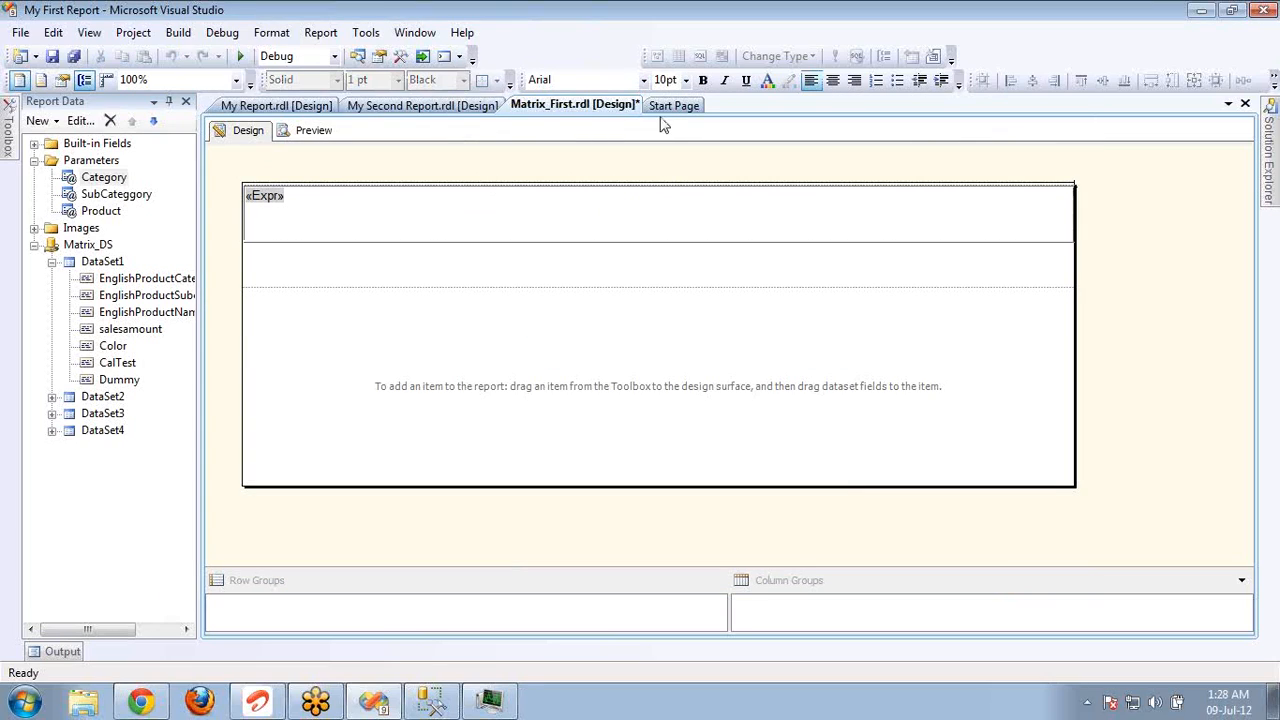
click(703, 81)
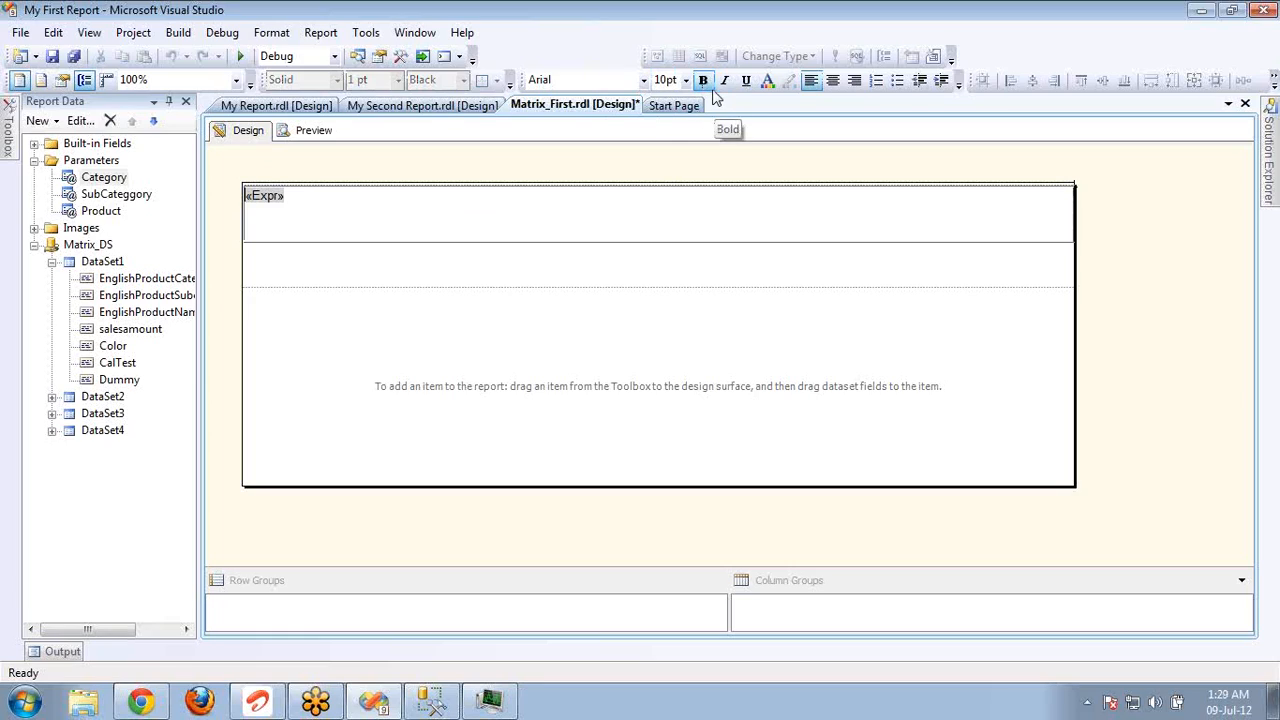
click(685, 81)
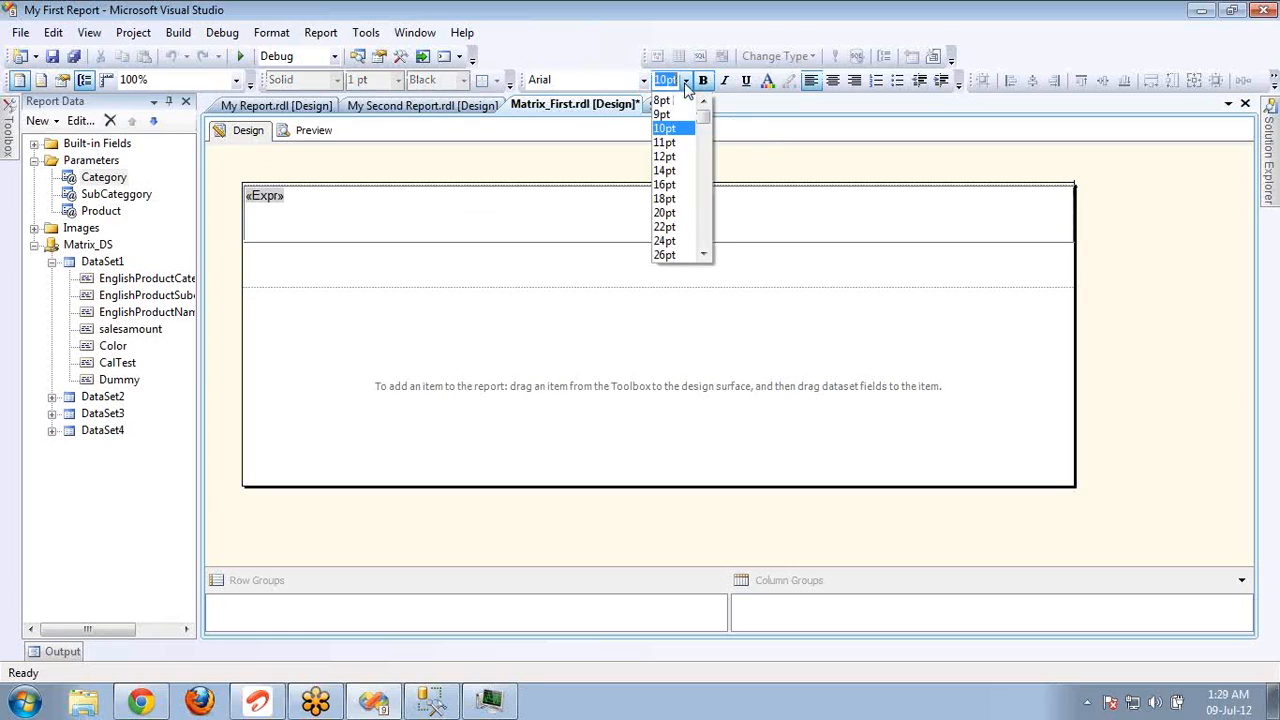
click(677, 157)
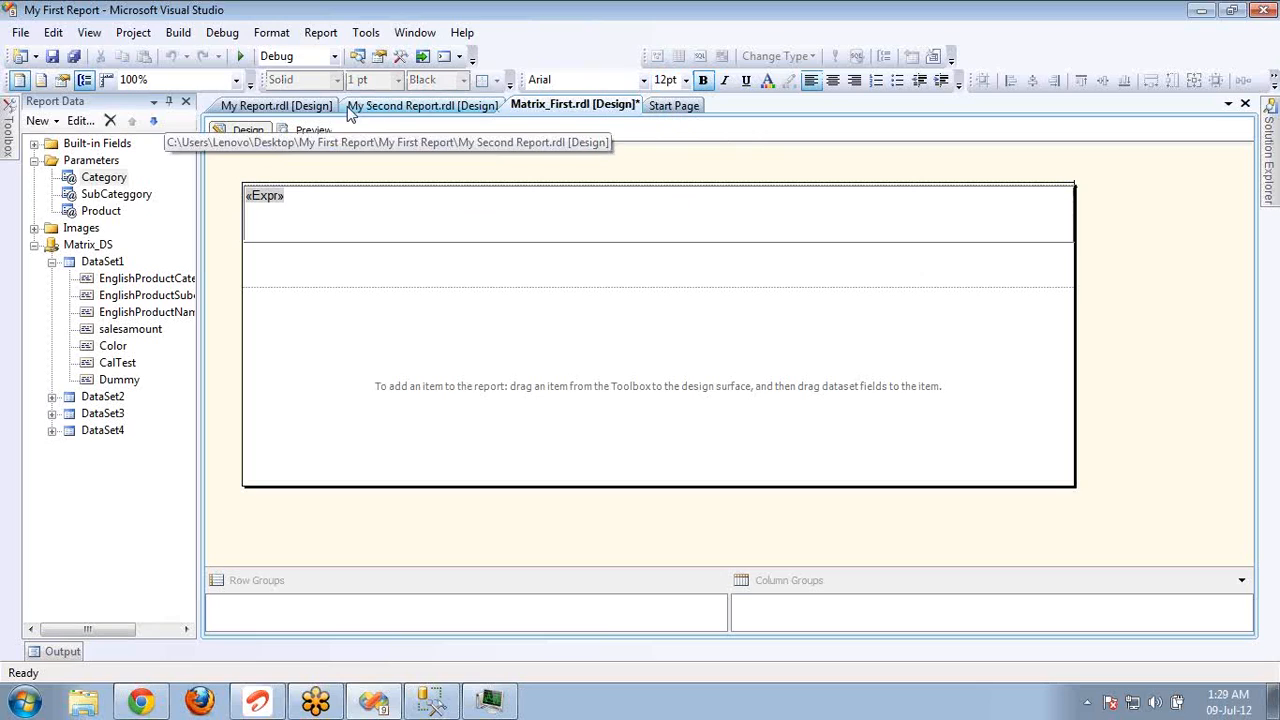
Step: Preview the report with the extended header expression, selecting all categories, all subcategories and all products
click(313, 131)
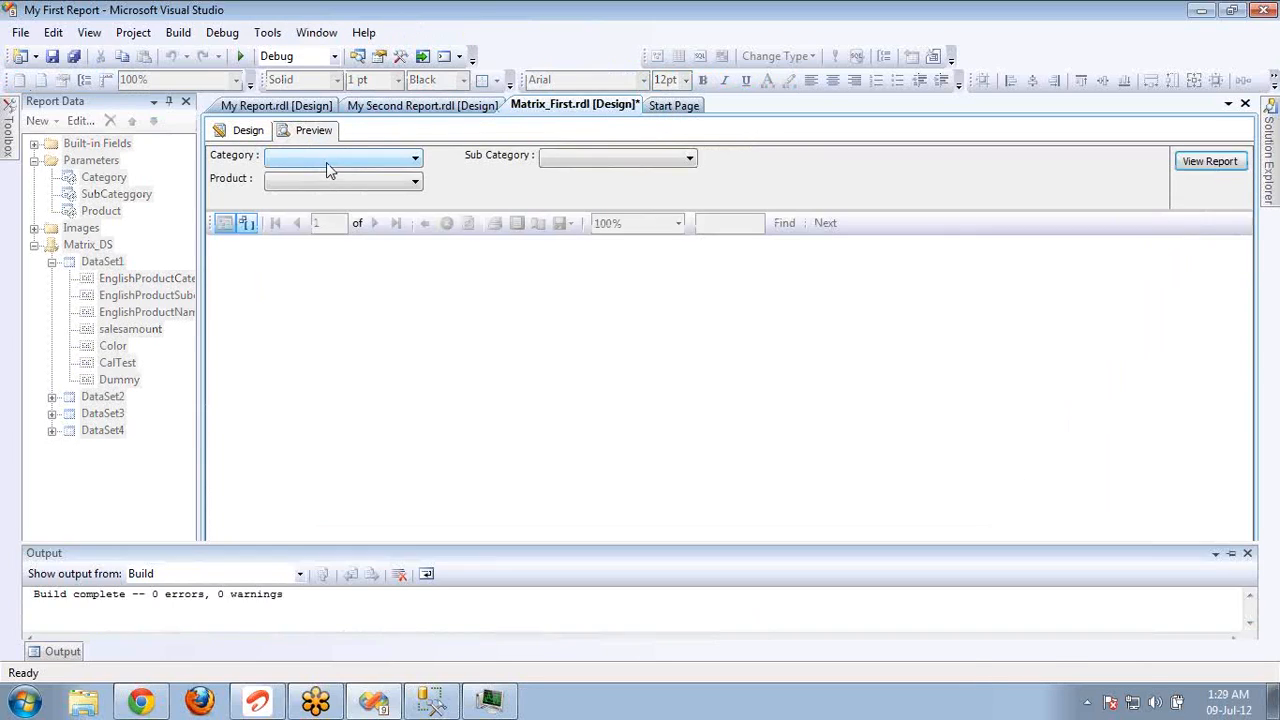
click(326, 160)
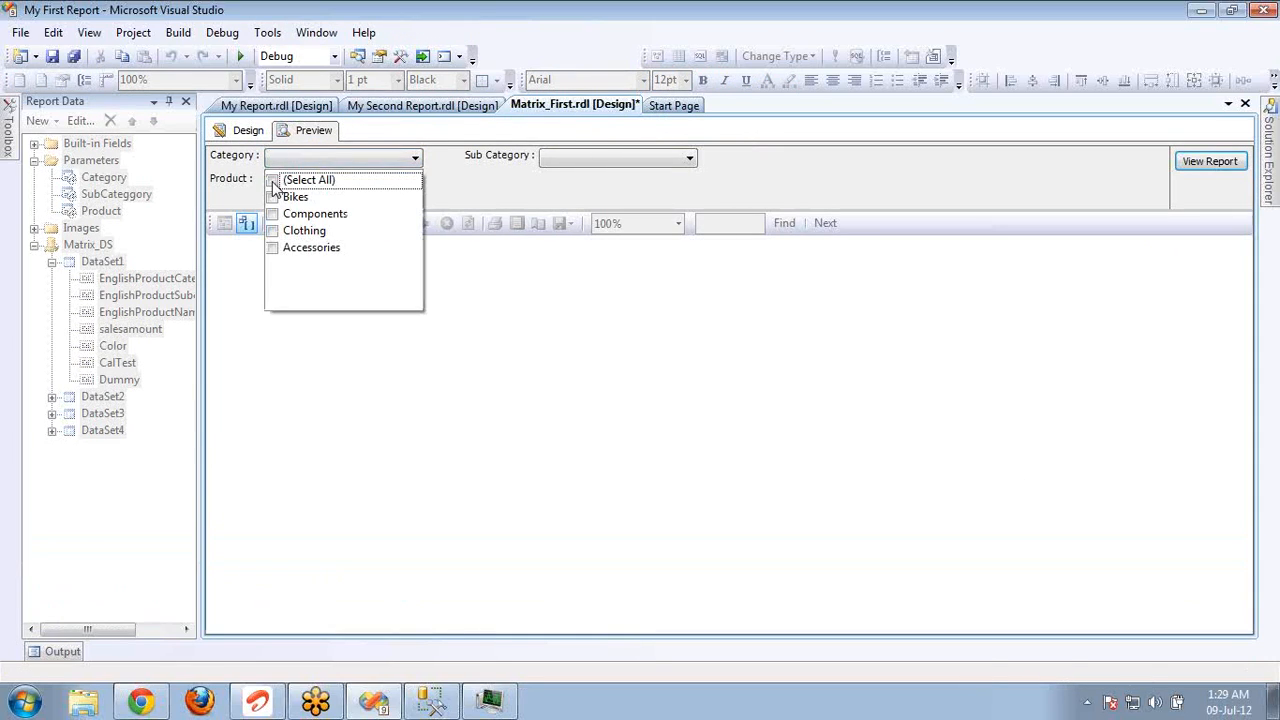
click(273, 182)
click(520, 197)
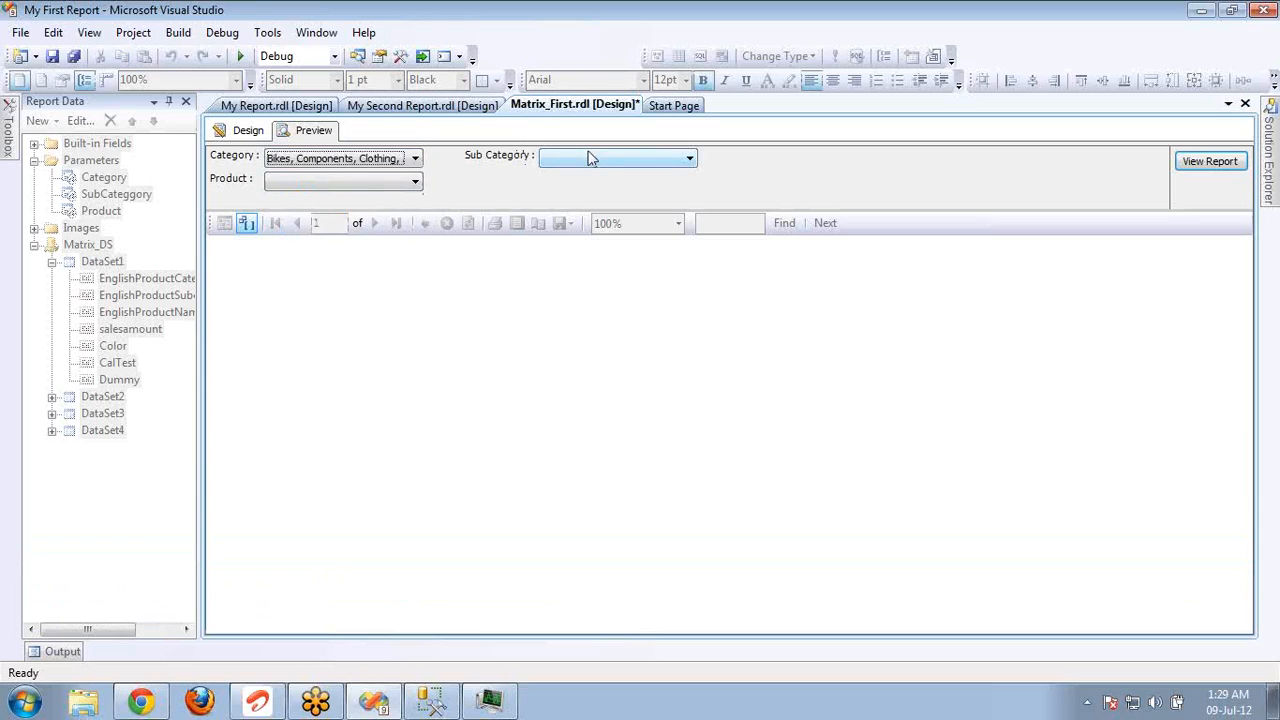
click(590, 157)
click(549, 182)
click(477, 207)
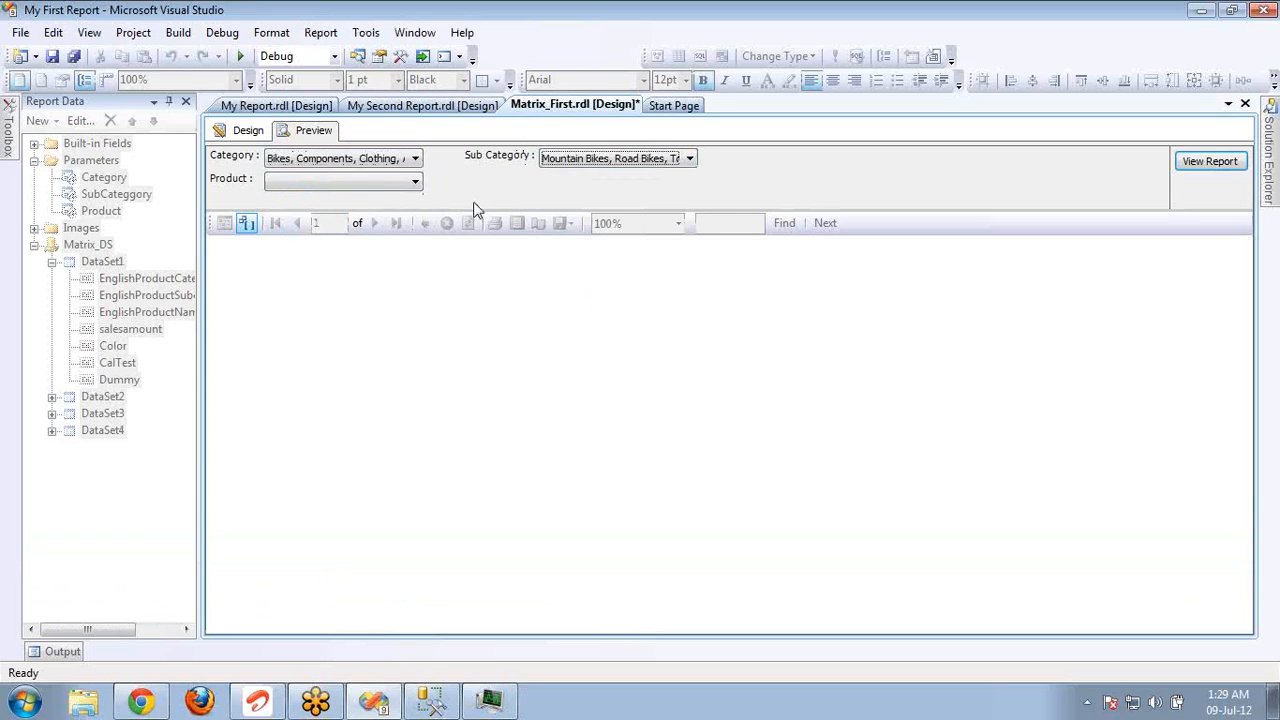
click(414, 182)
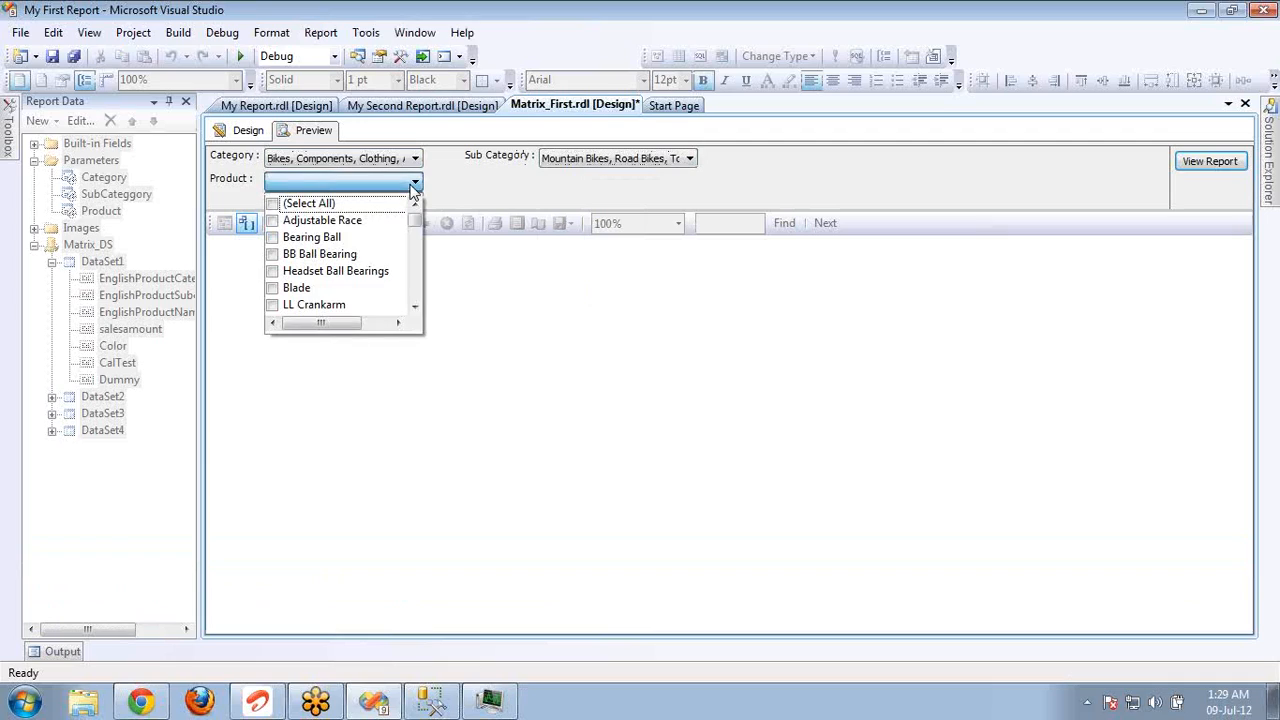
click(273, 204)
click(474, 182)
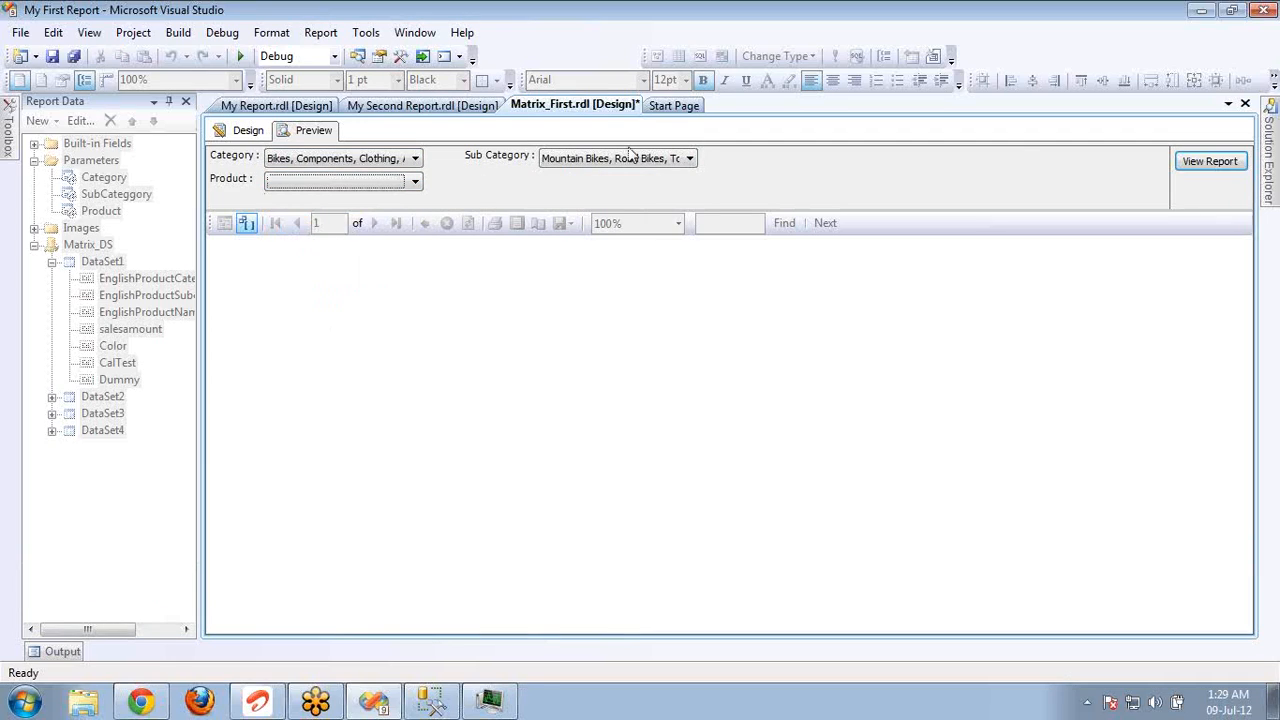
Step: Run the Matrix_First report with the selected parameters, compare its header sentence with the category selection, and return to the design view
click(1210, 162)
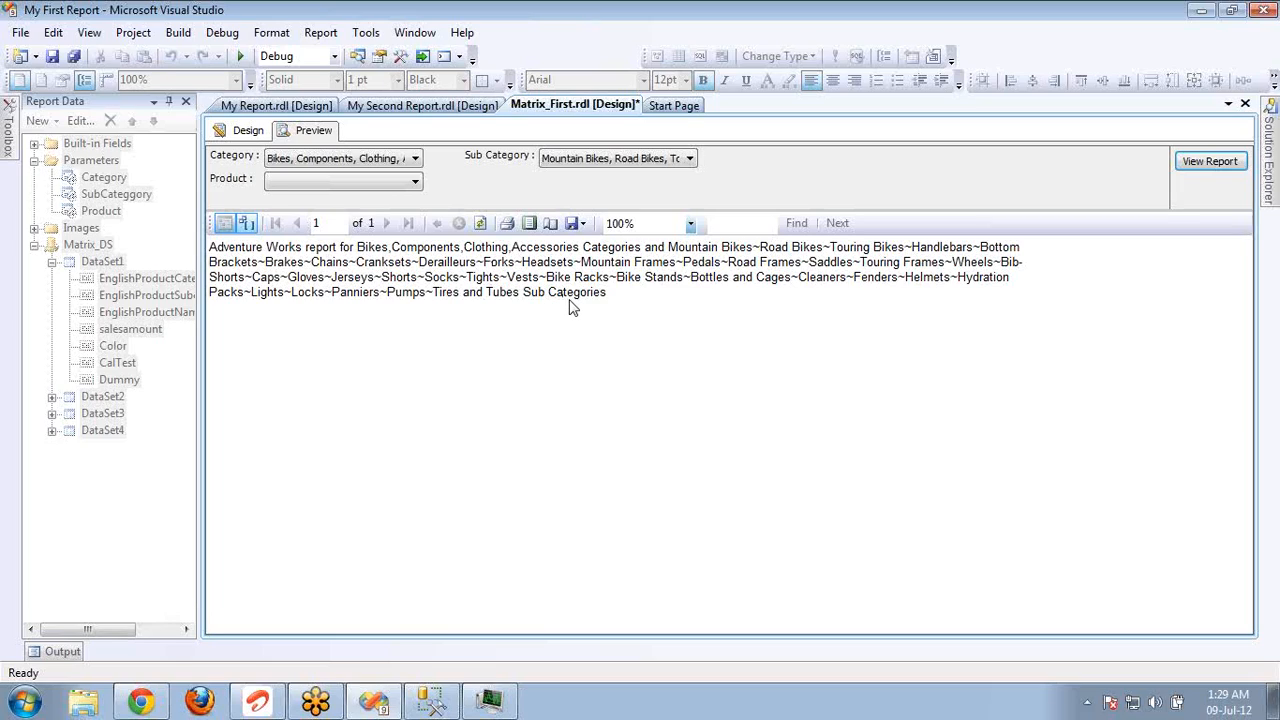
click(248, 134)
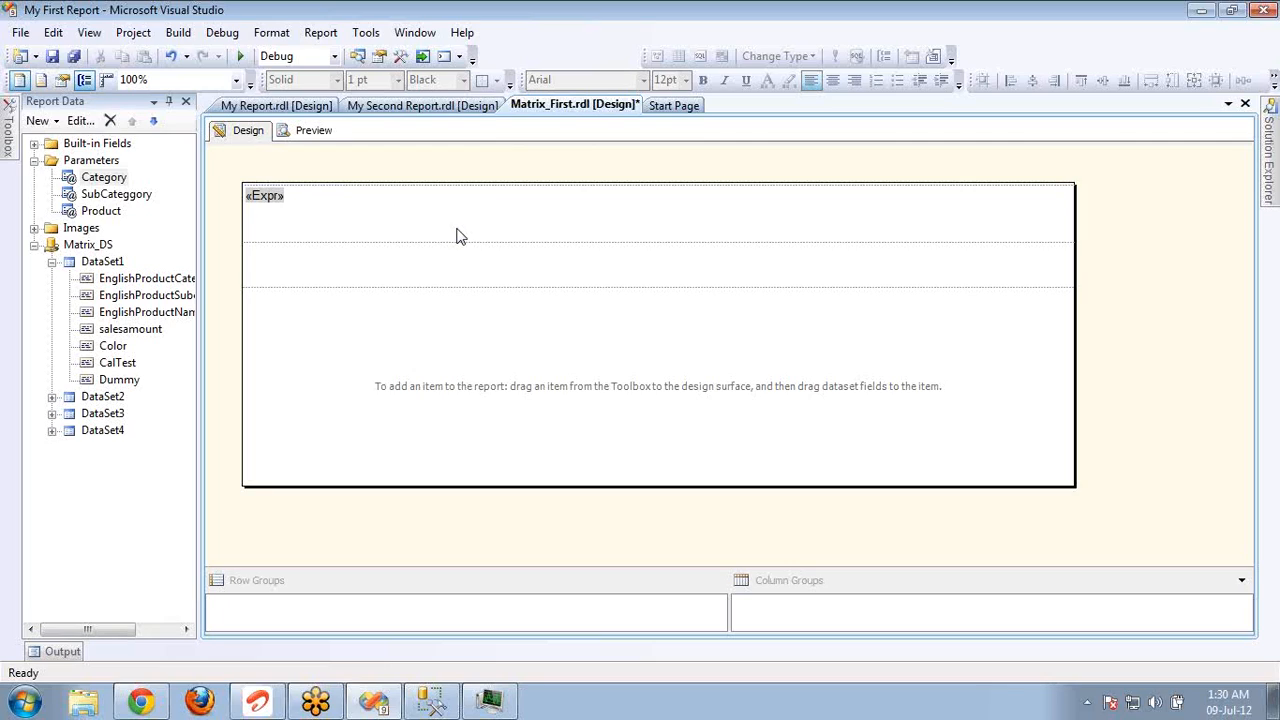
click(303, 132)
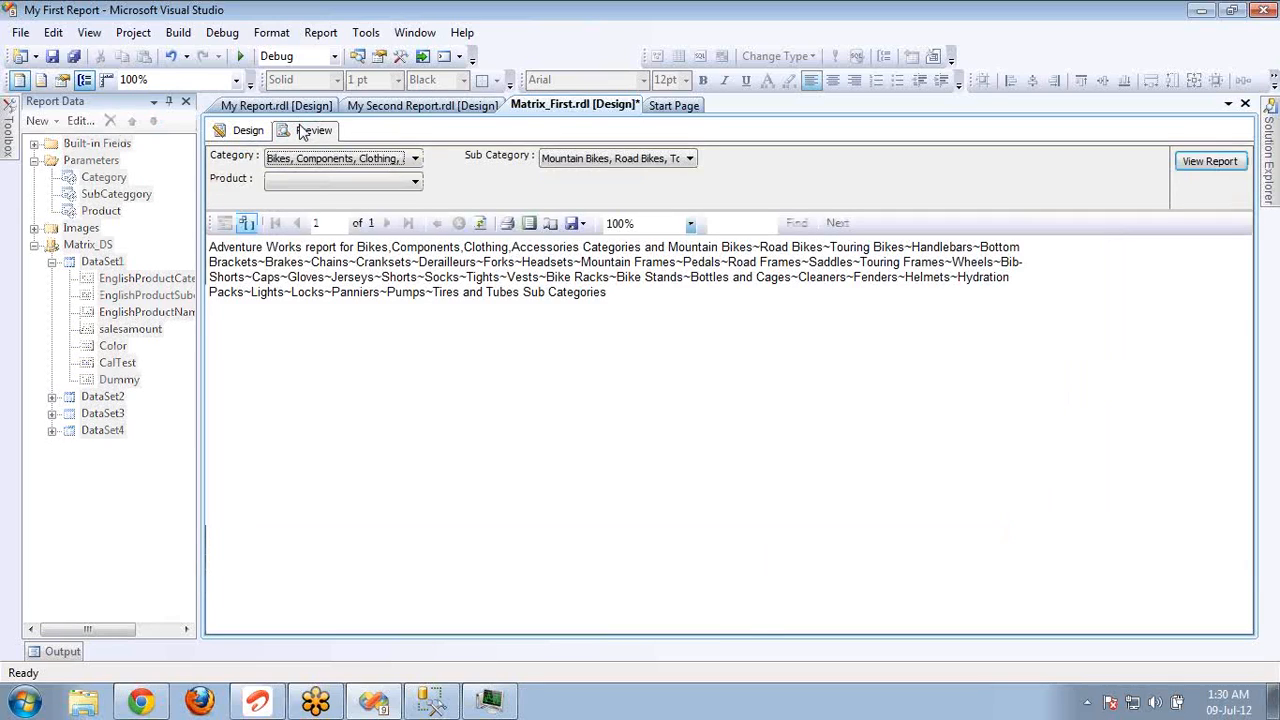
click(338, 160)
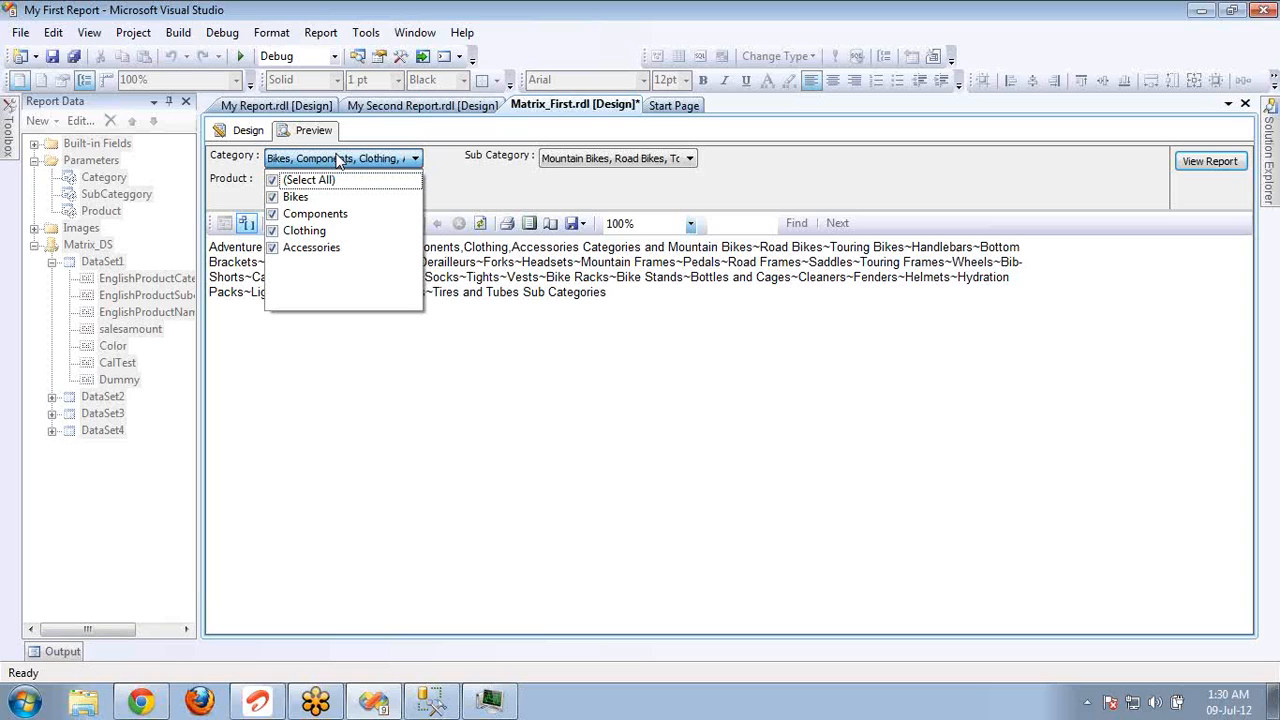
click(237, 140)
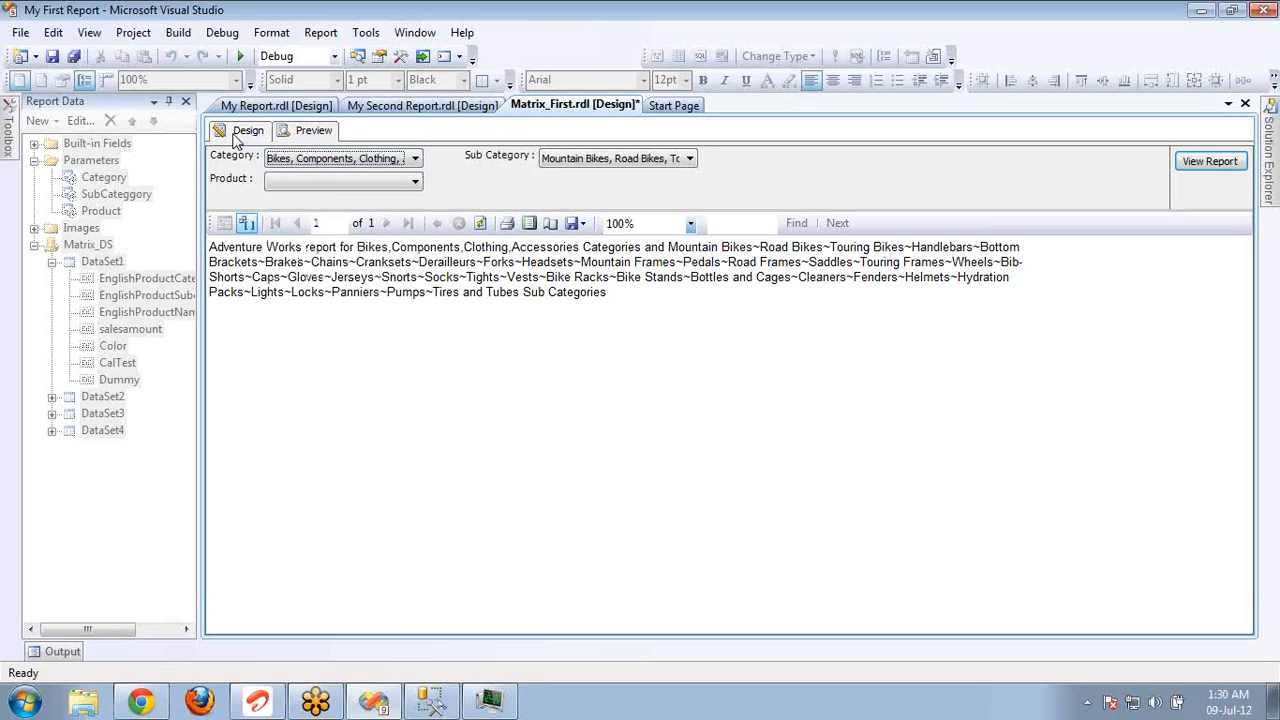
click(240, 134)
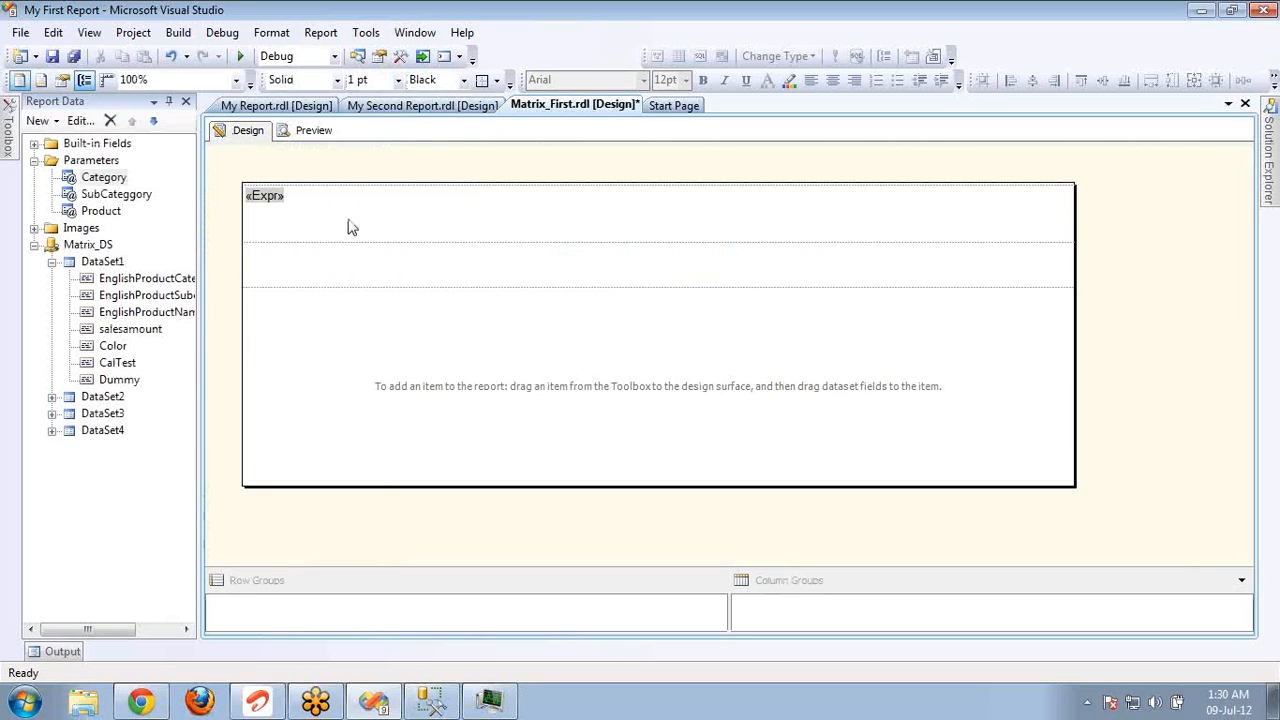
Step: Open My Report.rdl and inspect where the Details row group accepts a group expression, without entering one
click(357, 56)
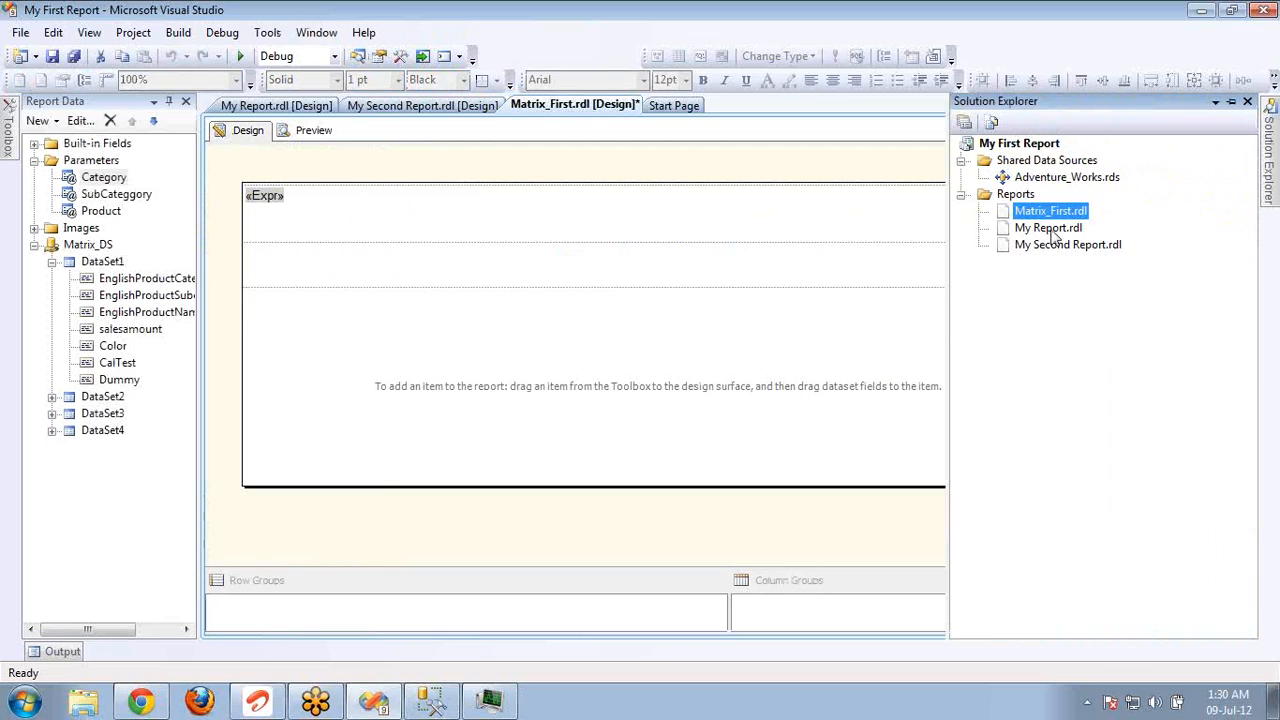
double_click(1050, 229)
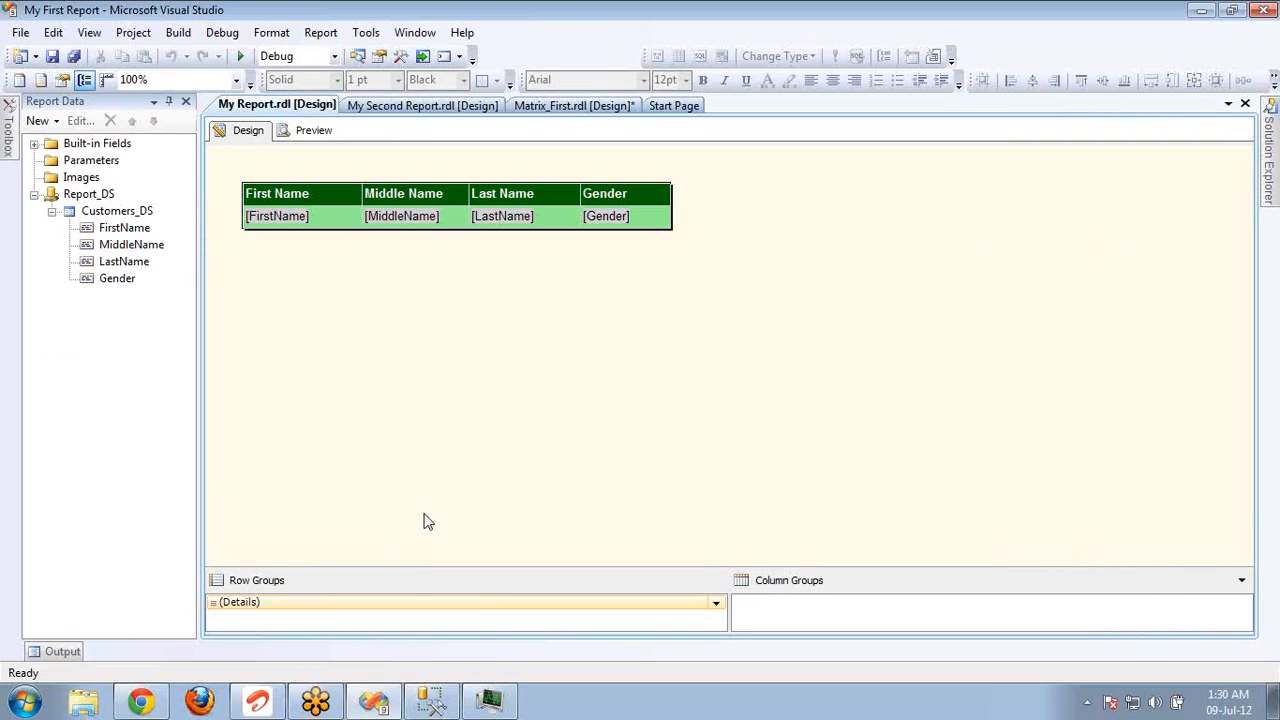
double_click(415, 605)
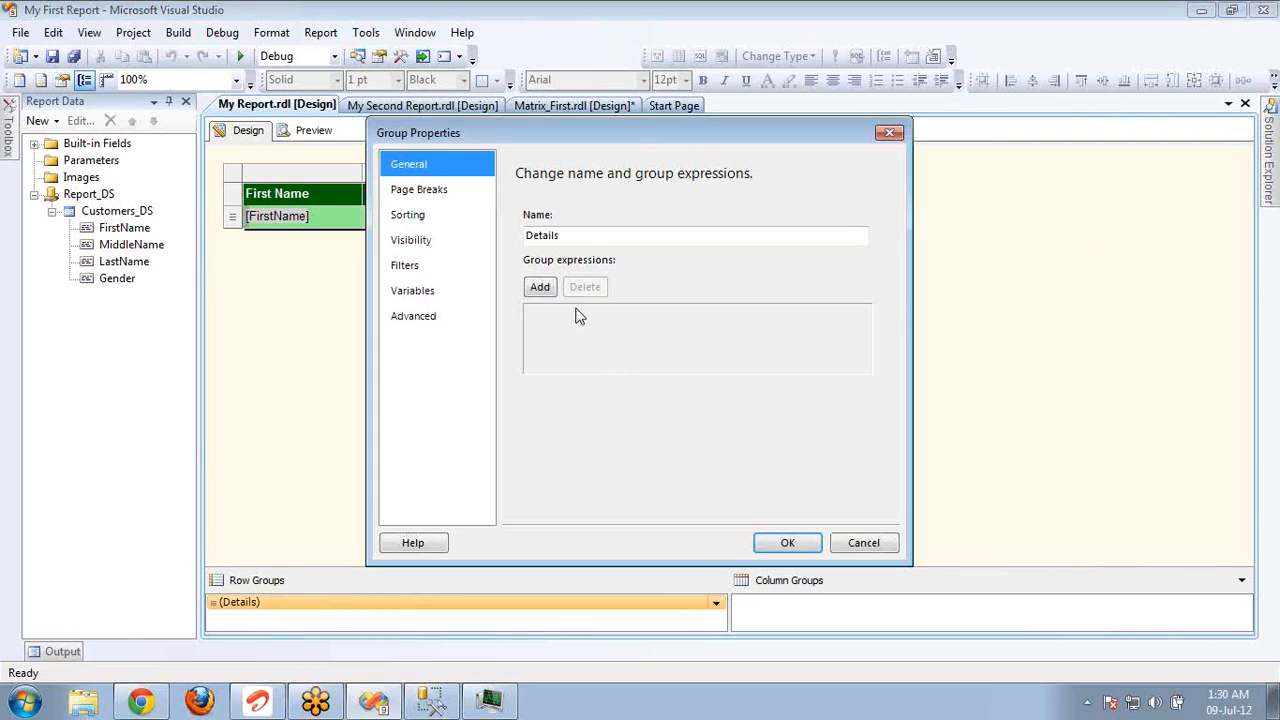
click(540, 287)
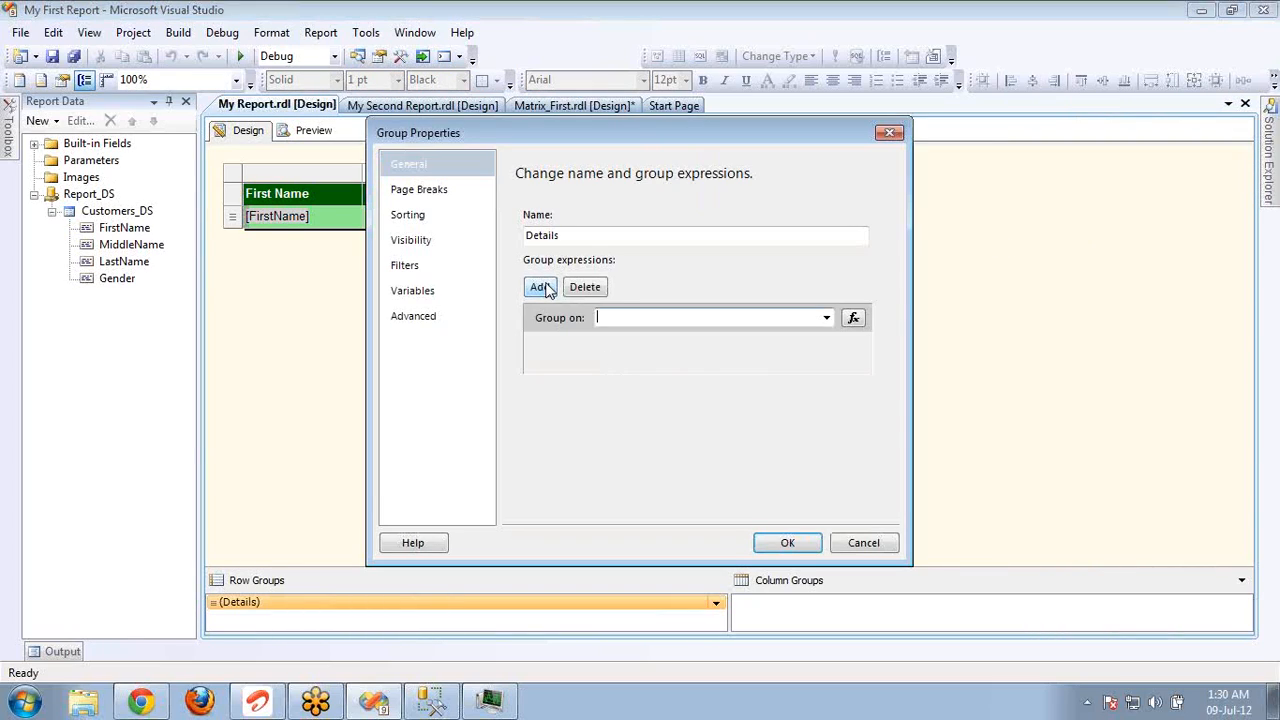
click(853, 318)
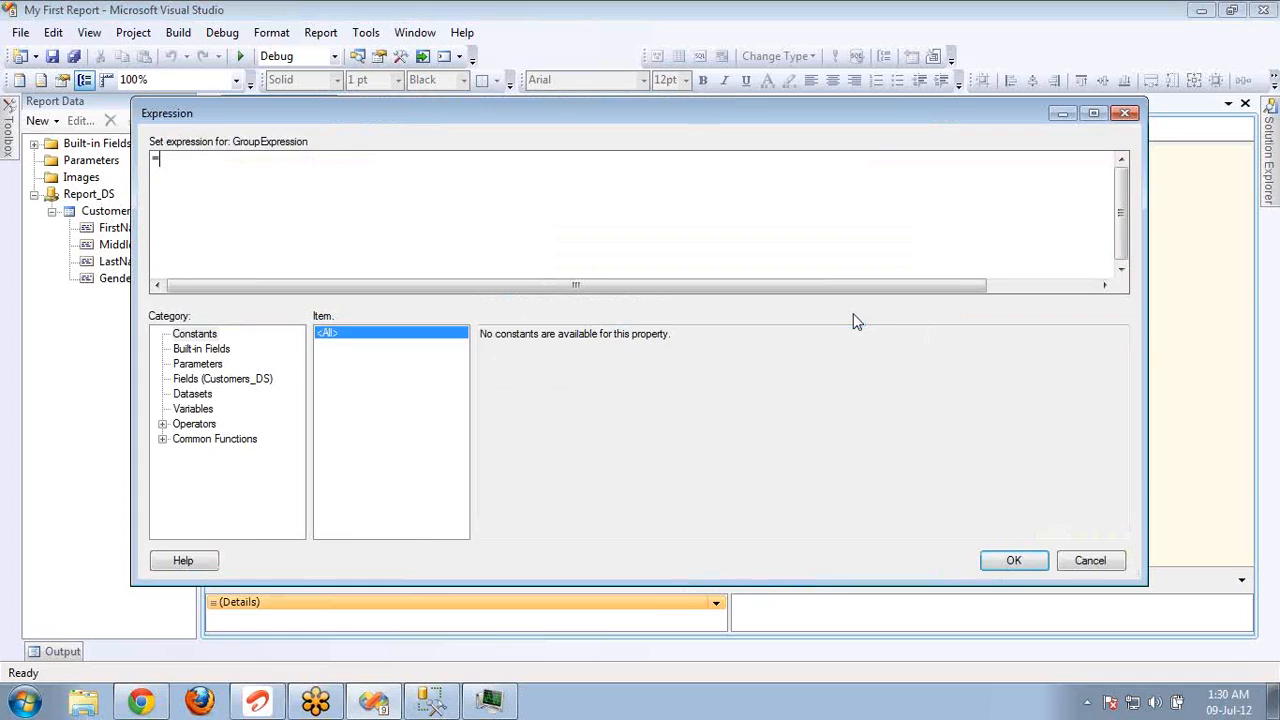
click(1082, 562)
Step: Examine the Details group's page break, sorting, visibility, filter and variable options for places that accept expressions, and discard any changes
click(463, 187)
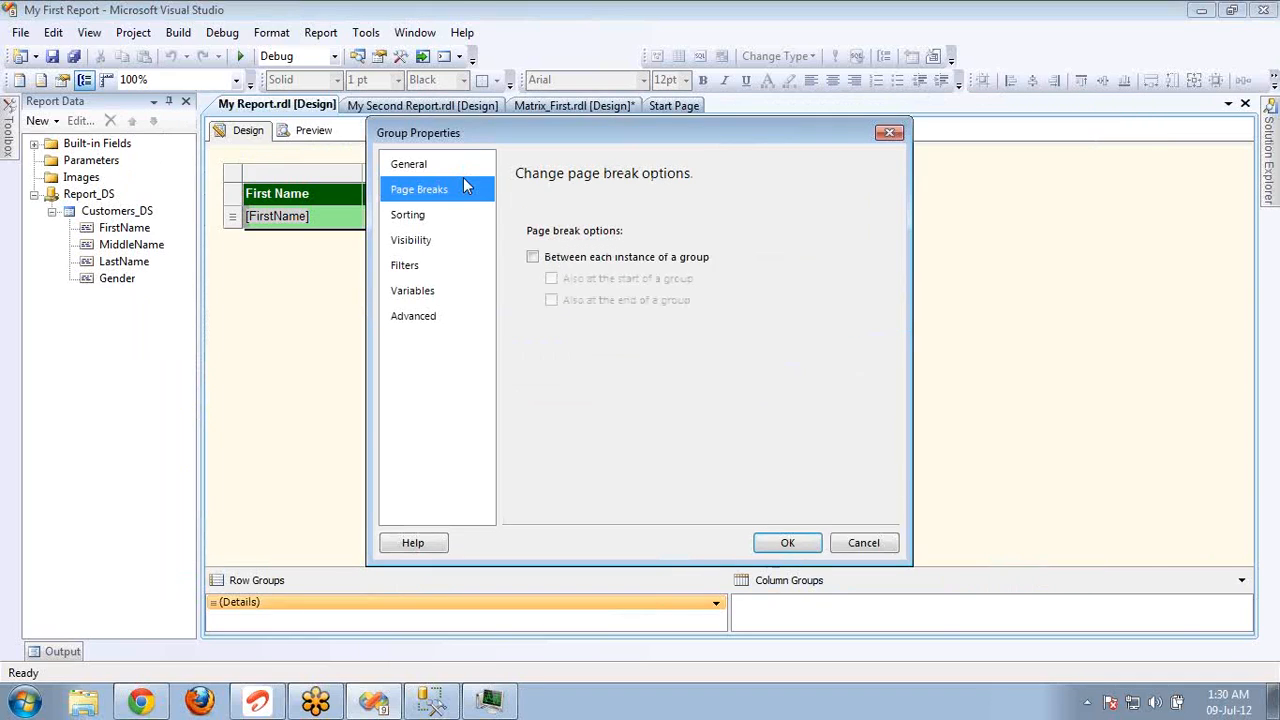
click(443, 214)
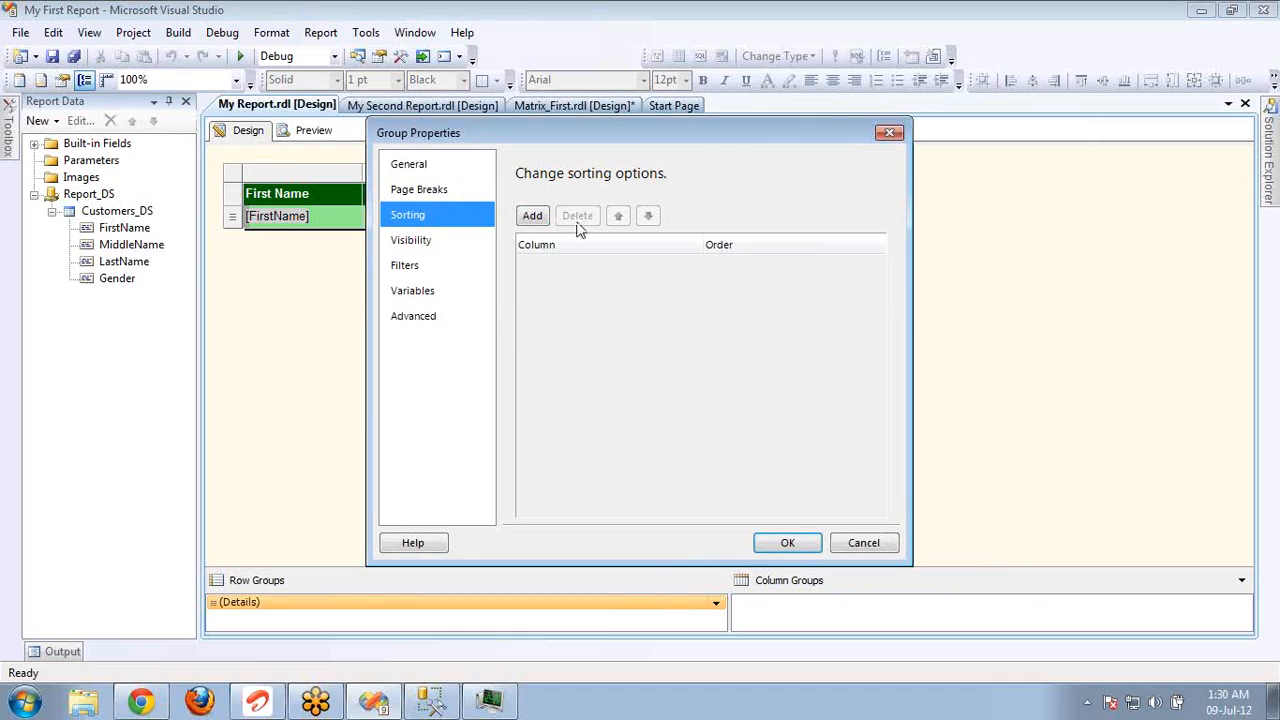
click(532, 216)
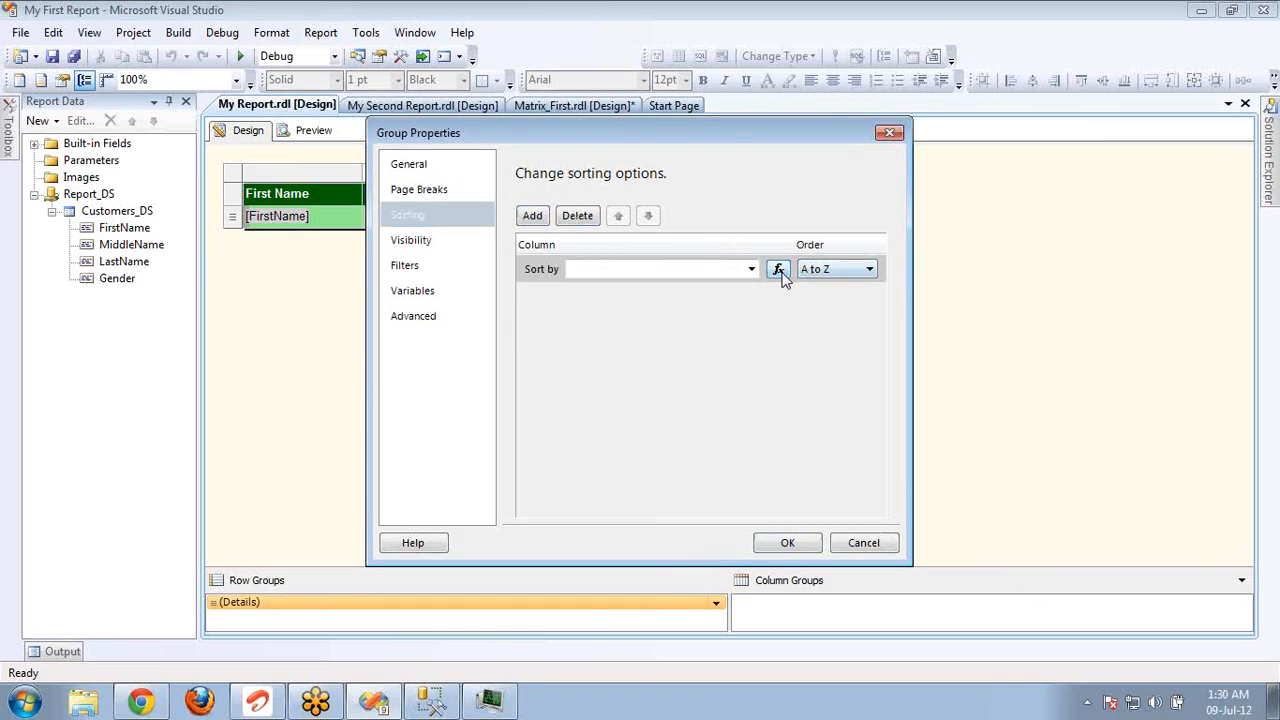
click(428, 240)
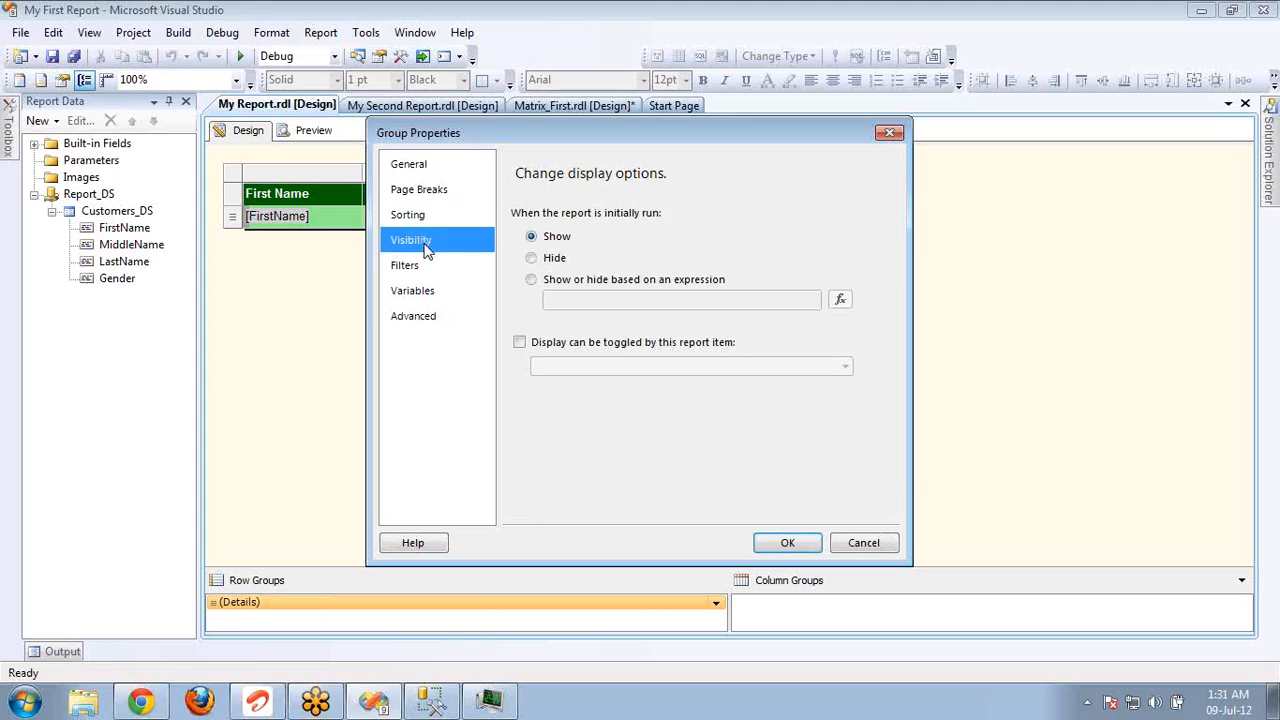
click(586, 281)
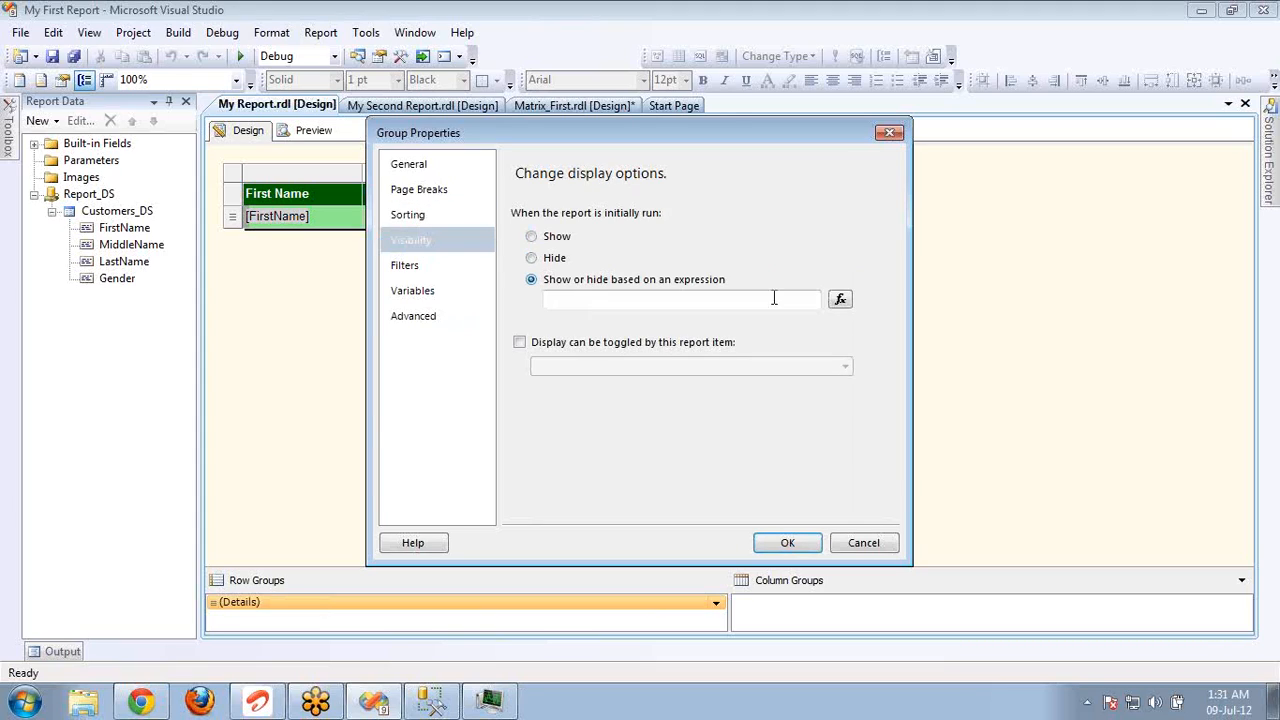
click(440, 266)
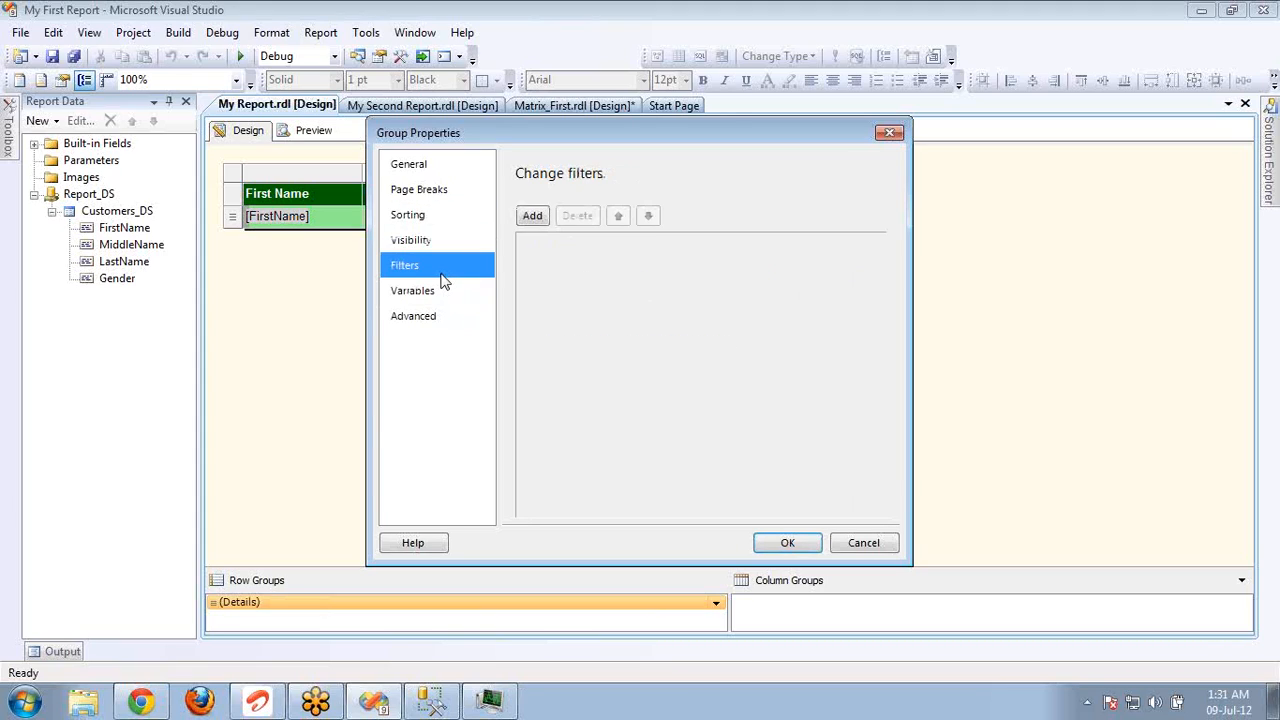
click(525, 222)
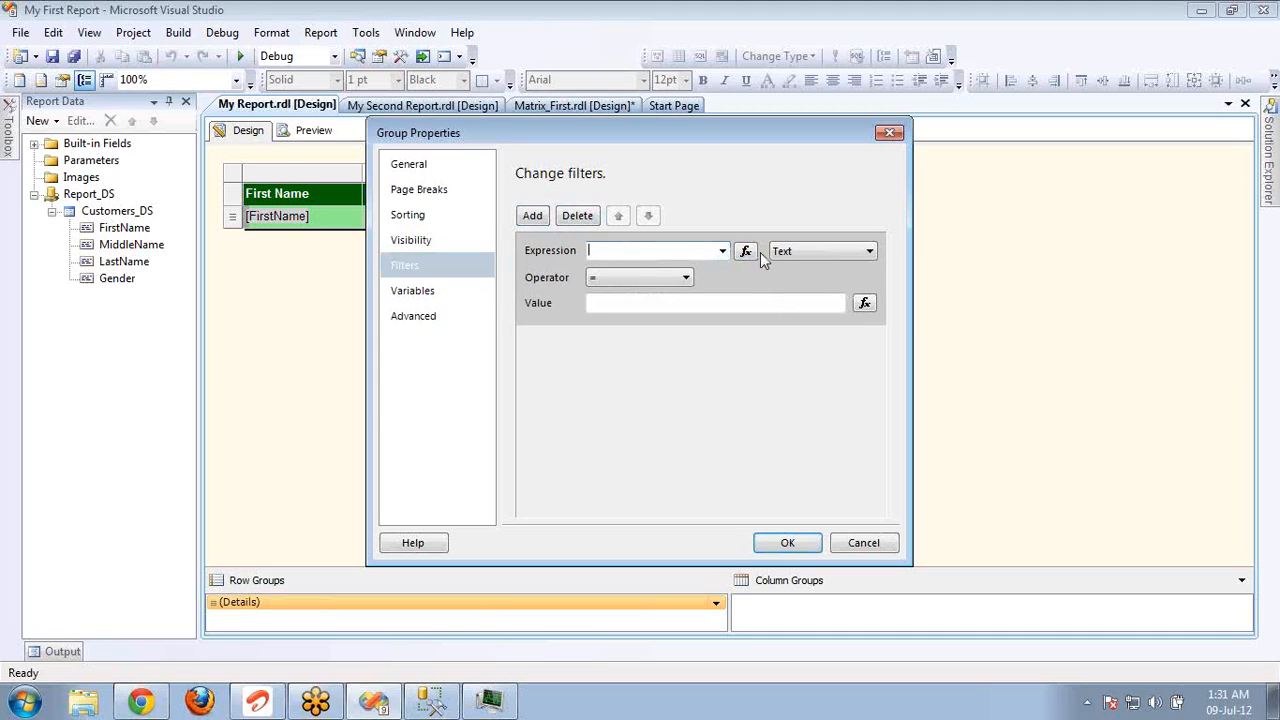
click(440, 291)
click(866, 552)
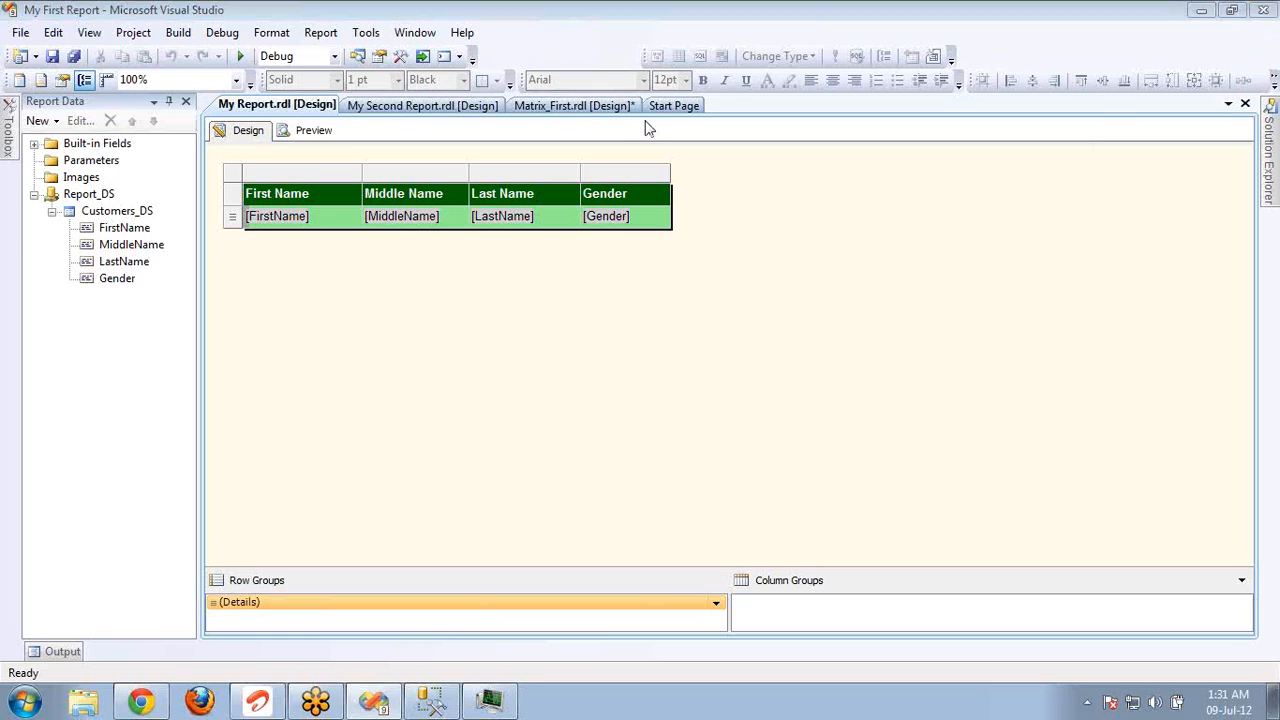
Step: Close My Report.rdl and expand the built-in fields of the Matrix_First report for review
click(1245, 105)
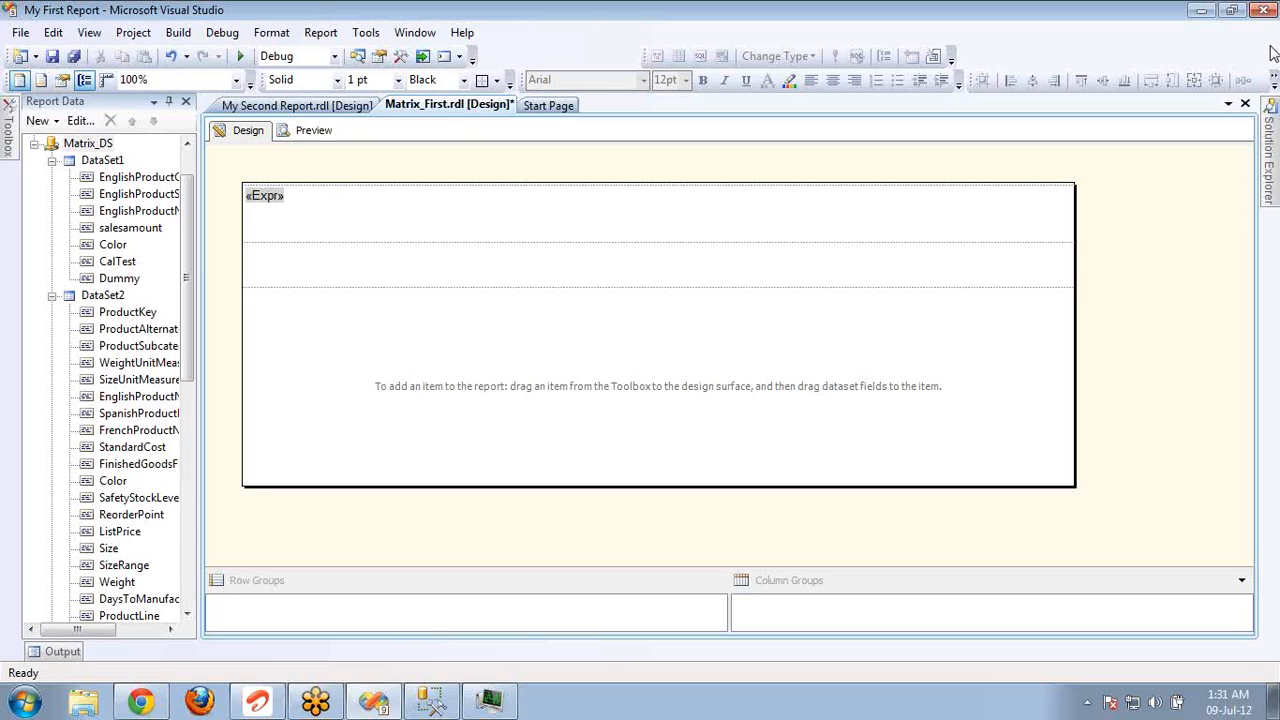
click(187, 159)
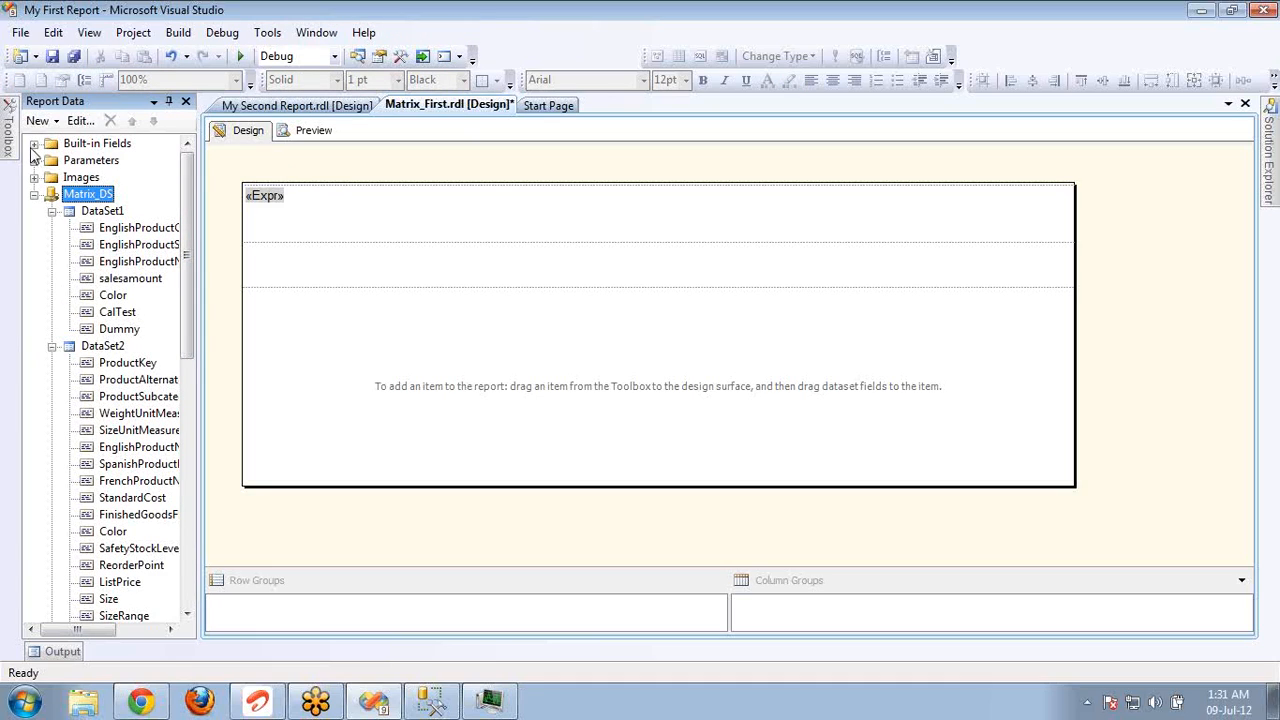
click(34, 145)
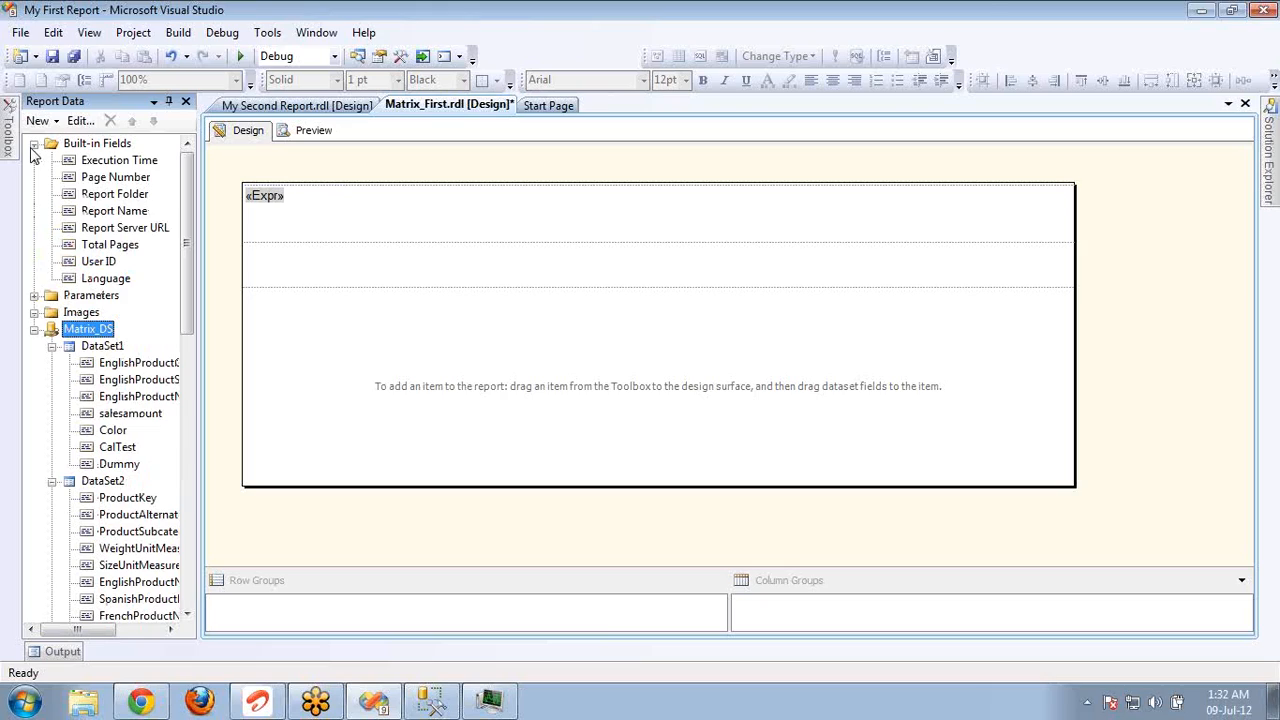
click(1270, 46)
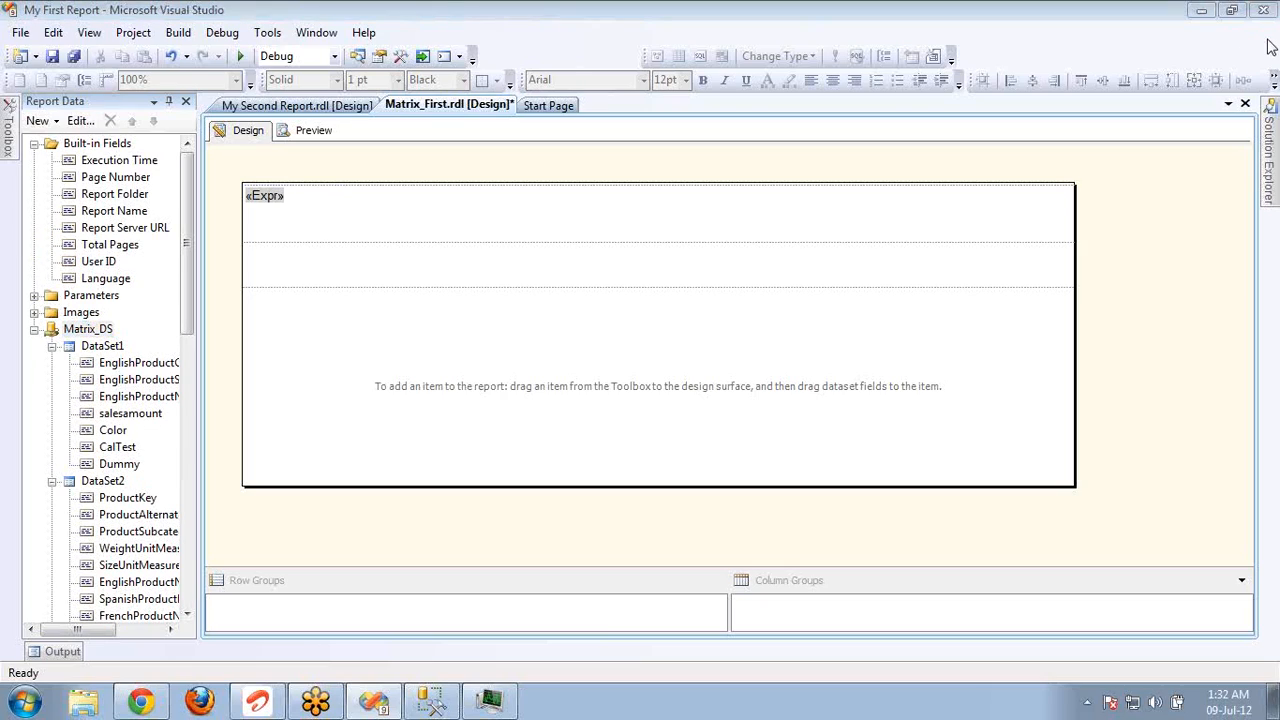